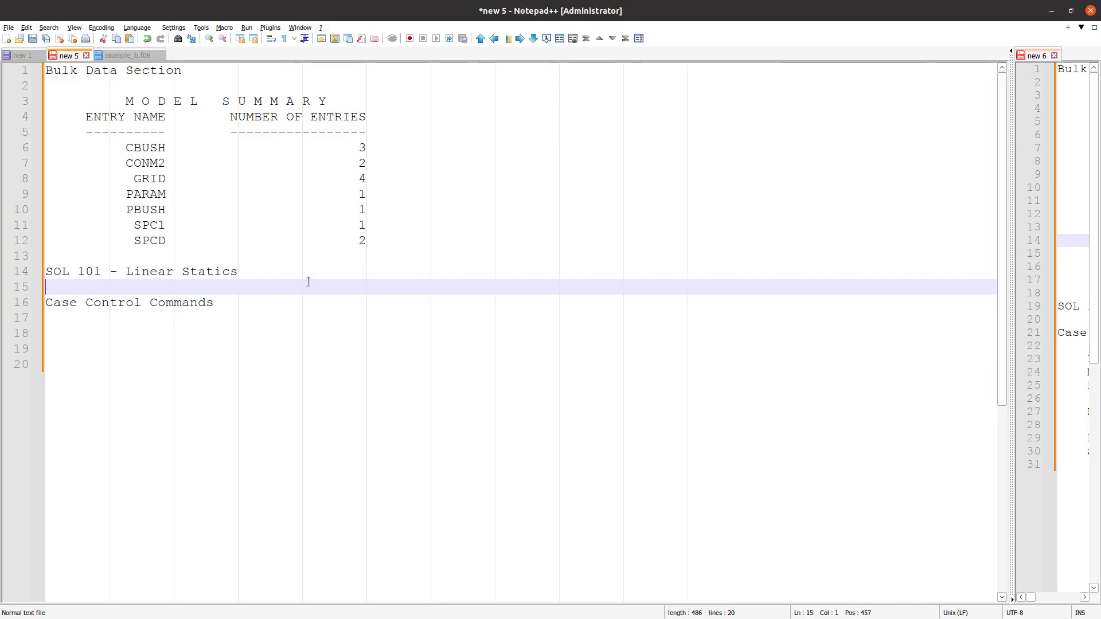
- Highlight the SOL 101 line and the model summary table in new 5, and widen the second view showing new 6
{"action": "left_click", "coordinate": [22, 272]}
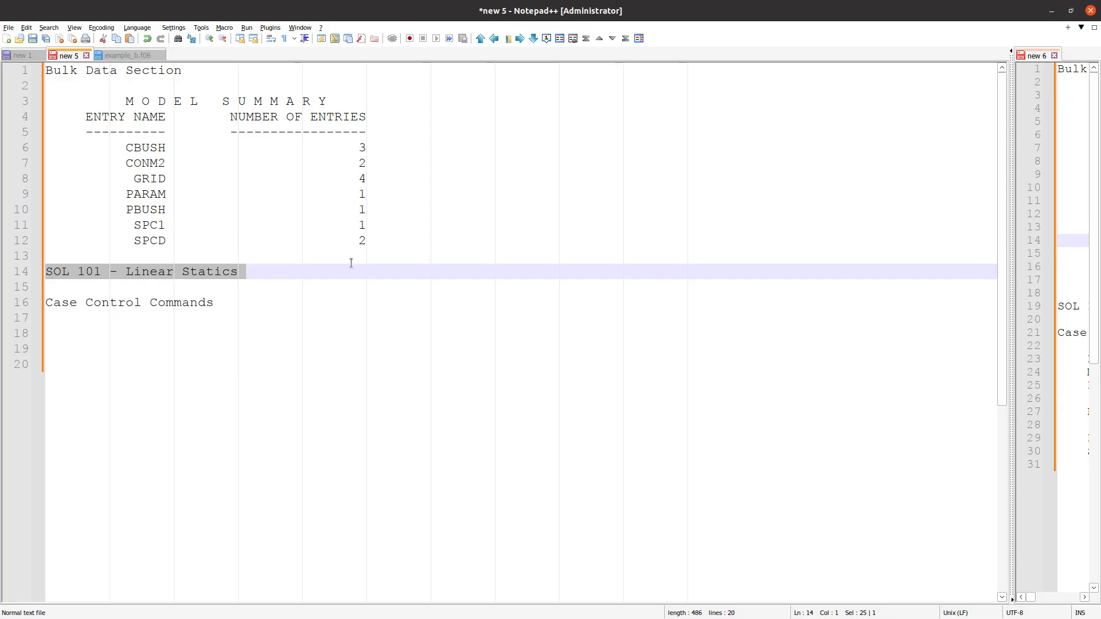
{"action": "left_click_drag", "start_coordinate": [360, 261], "coordinate": [39, 103]}
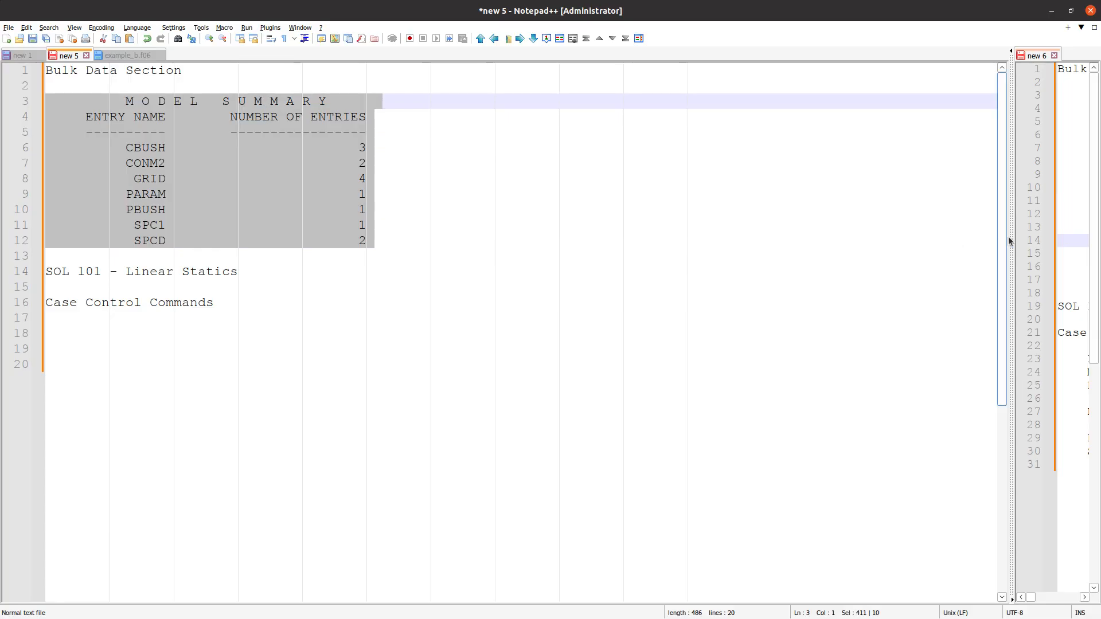
{"action": "left_click_drag", "start_coordinate": [1010, 236], "coordinate": [388, 230]}
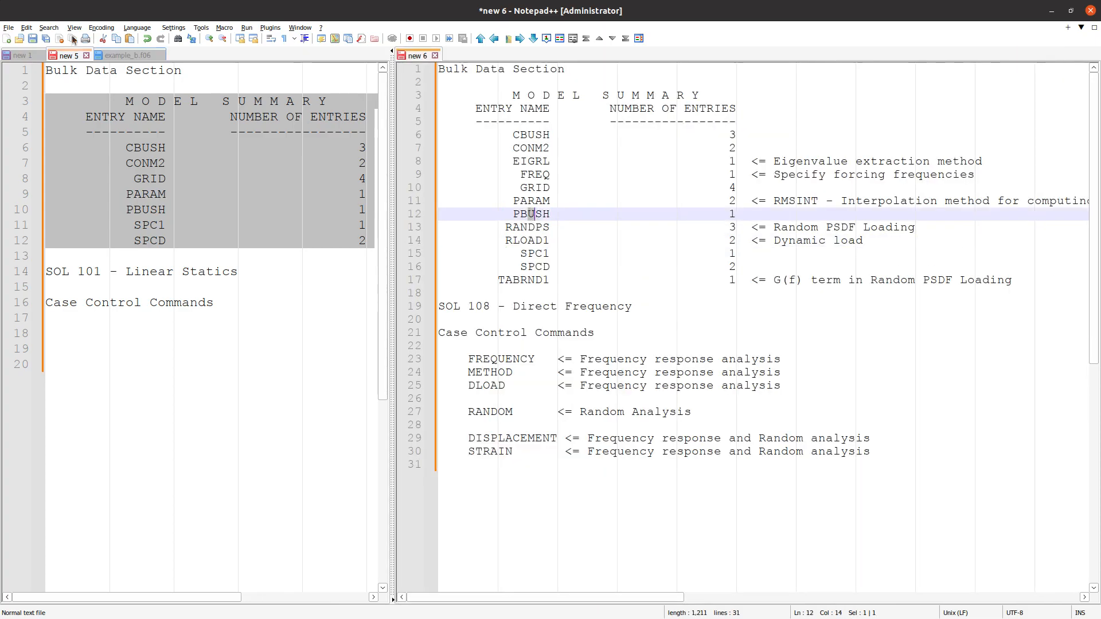
- Create a new document in the second view and enter the line "RANDPS Random loadig (PSDF Loading)"
{"action": "left_click", "coordinate": [6, 38]}
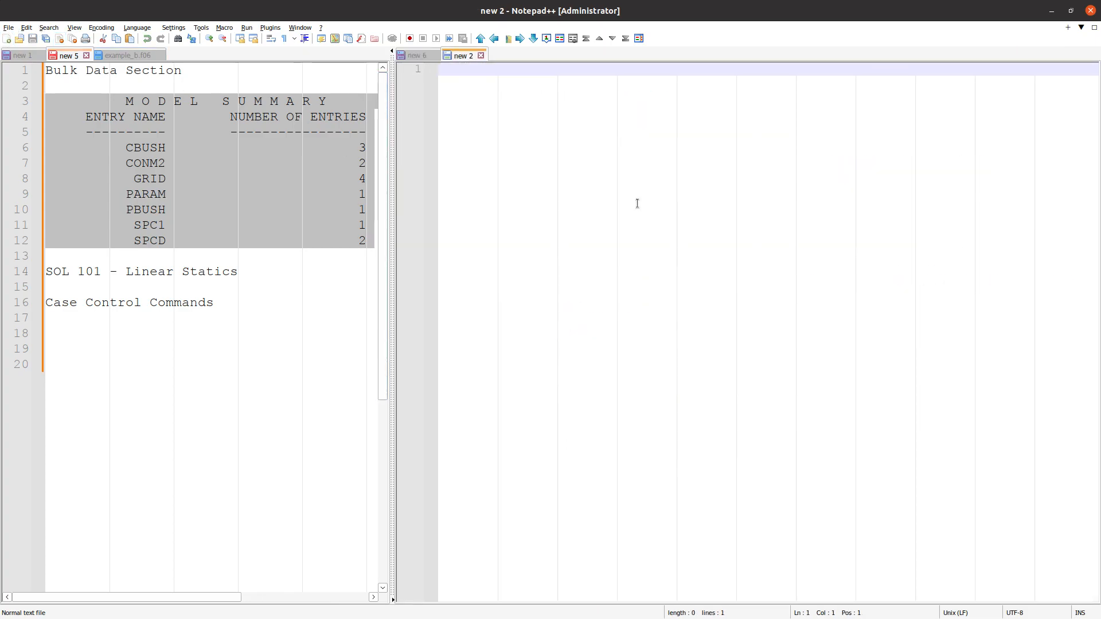
{"action": "type", "text": "RANDPS   "}
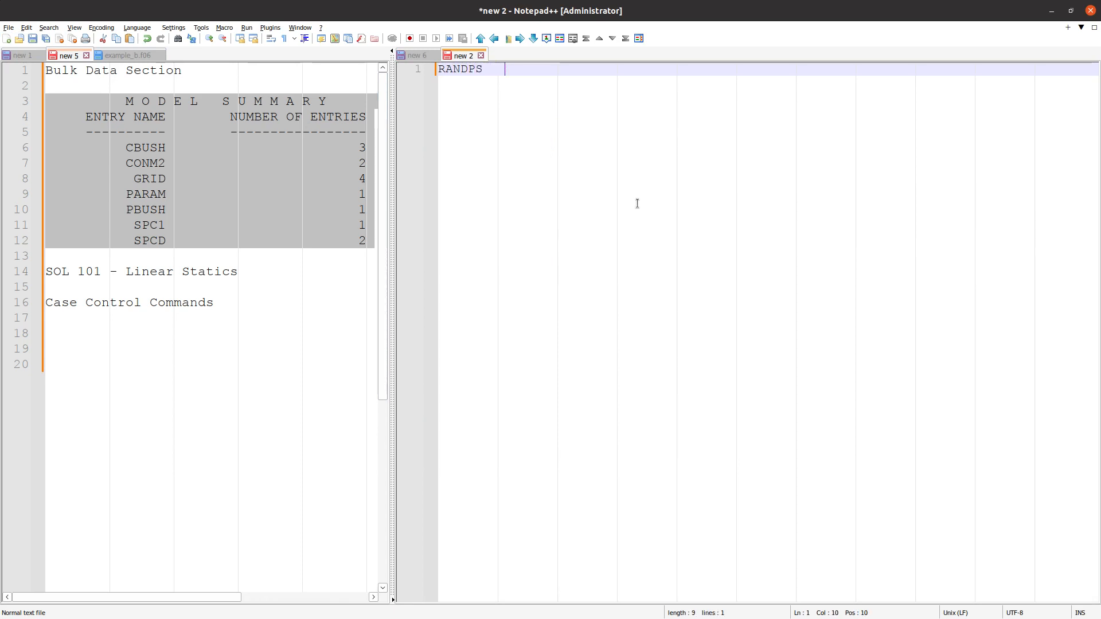
{"action": "type", "text": "Random loadig (PSDF Loading"}
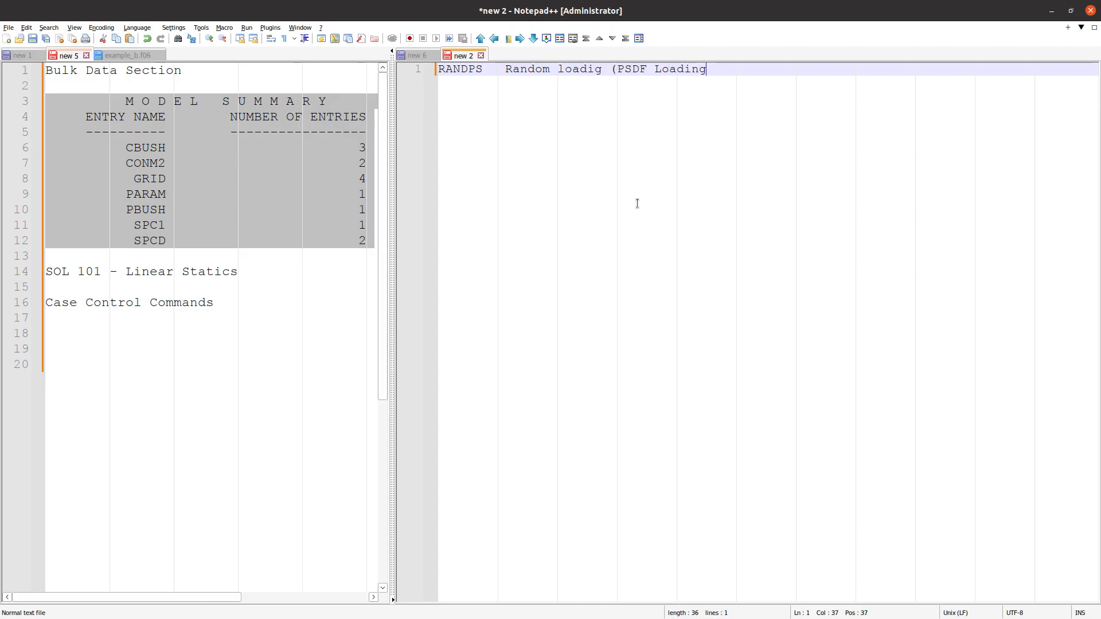
{"action": "type", "text": ")"}
{"action": "key", "text": "Return"}
{"action": "key", "text": "Return"}
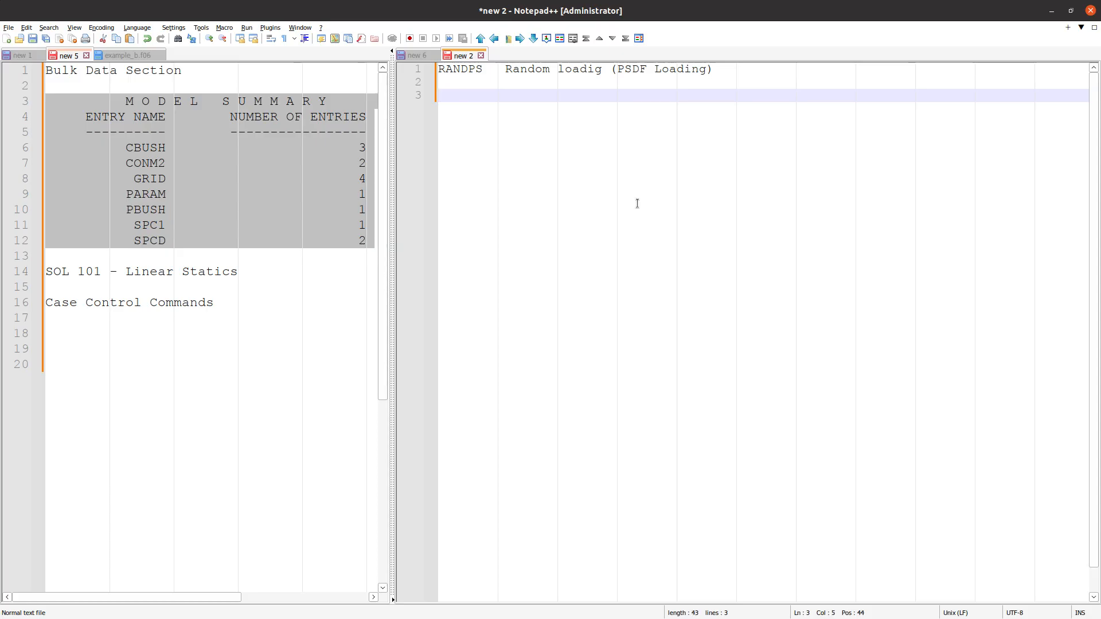
- Add an indented "TABRND1" line below RANDPS, and an unindented "RANDOM=" line after a blank line
{"action": "type", "text": "TABL"}
{"action": "key", "text": "BackSpace"}
{"action": "type", "text": "RND1"}
{"action": "key", "text": "Return"}
{"action": "key", "text": "Return"}
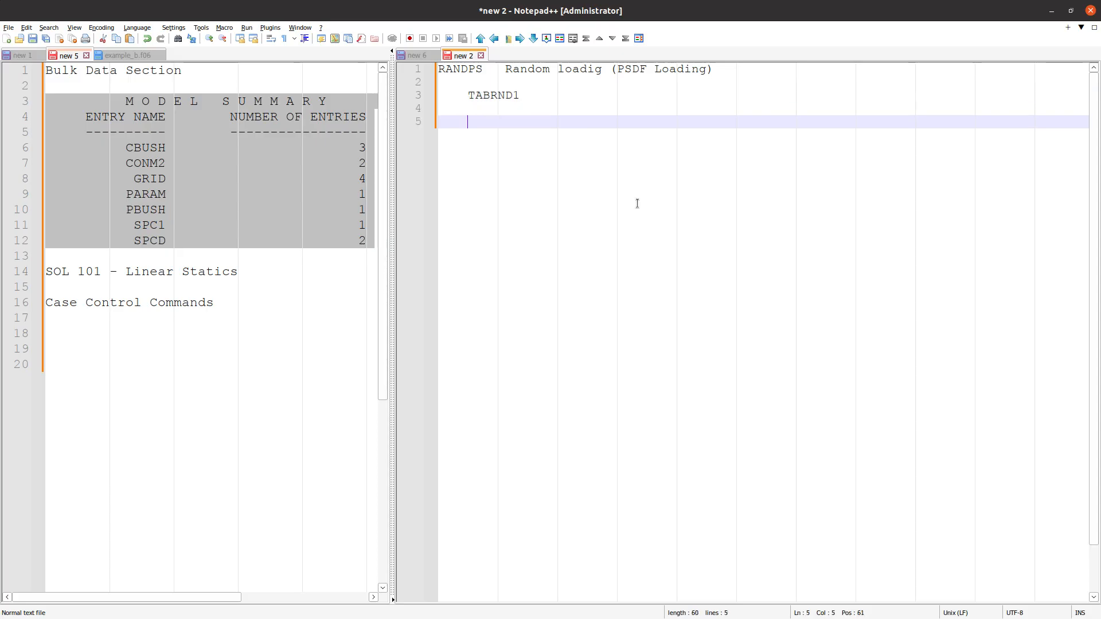
{"action": "type", "text": "RANDOM="}
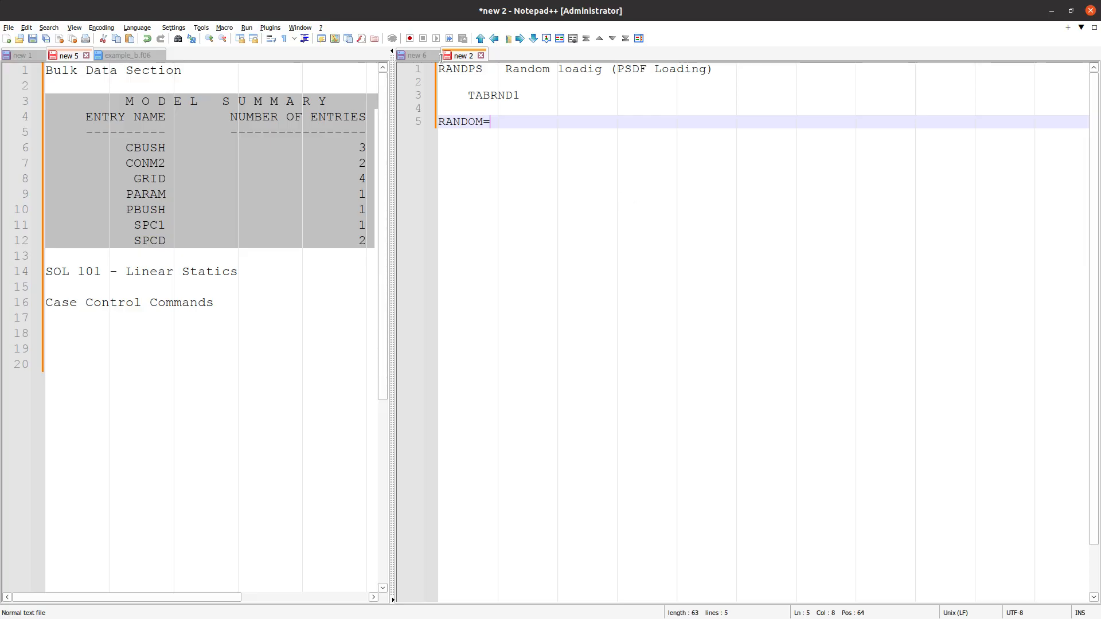
- Highlight the random notes and the SOL 101 line, and add "RLOAD1 (Dynamic Loading)" after two blank lines below RANDOM=
{"action": "left_click_drag", "start_coordinate": [521, 121], "coordinate": [375, 13]}
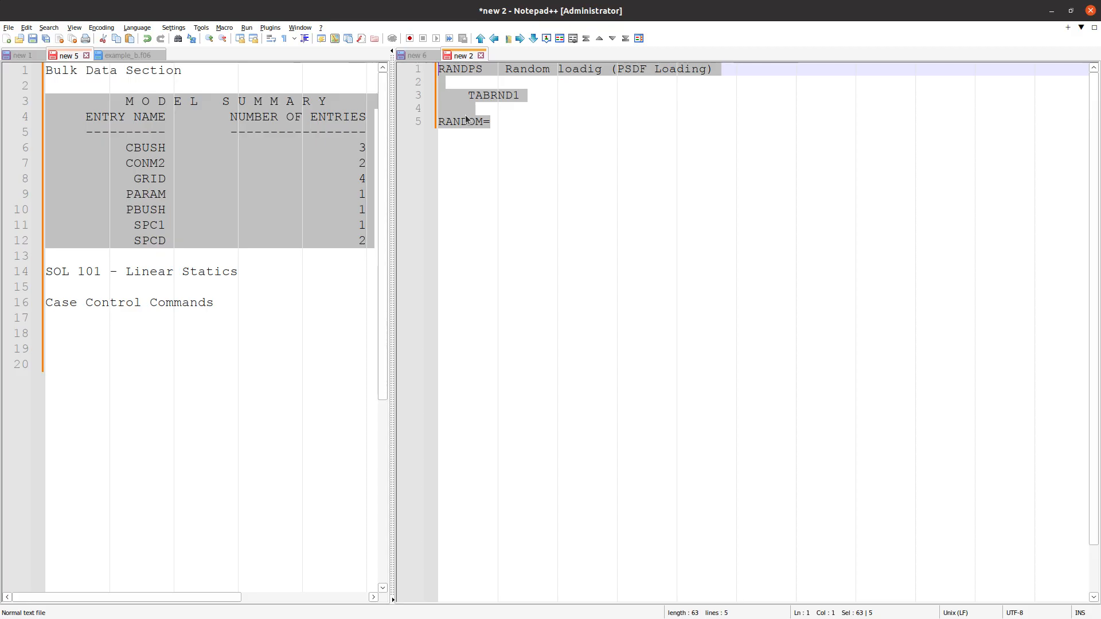
{"action": "triple_click", "coordinate": [218, 272]}
{"action": "left_click", "coordinate": [610, 301]}
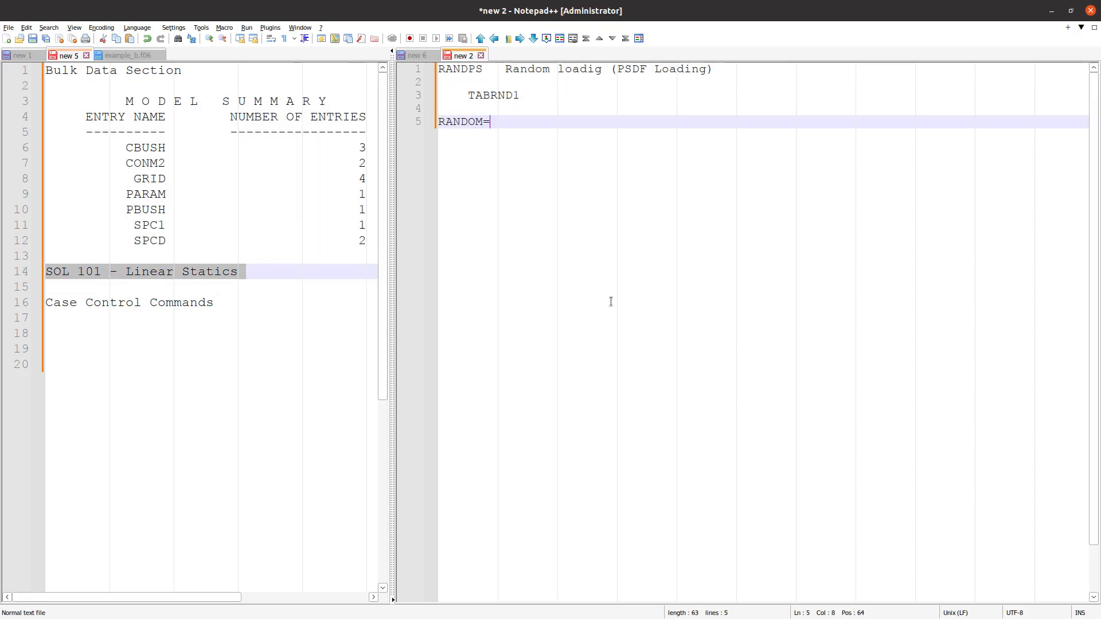
{"action": "key", "text": "Return"}
{"action": "key", "text": "Return"}
{"action": "key", "text": "Return"}
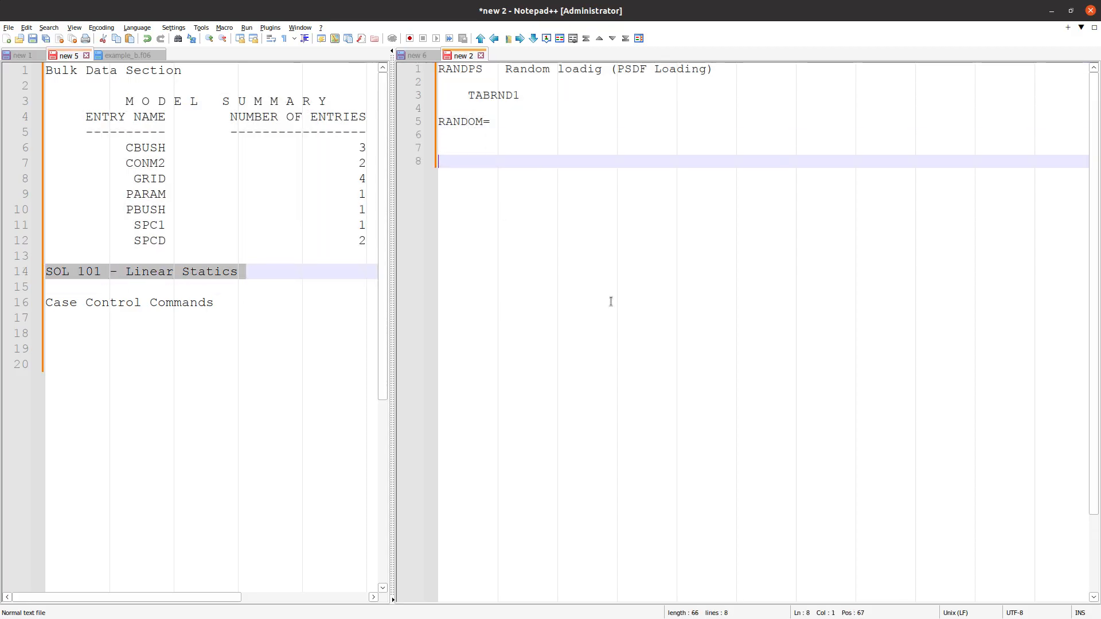
{"action": "type", "text": "RLOAD1 (Dynami"}
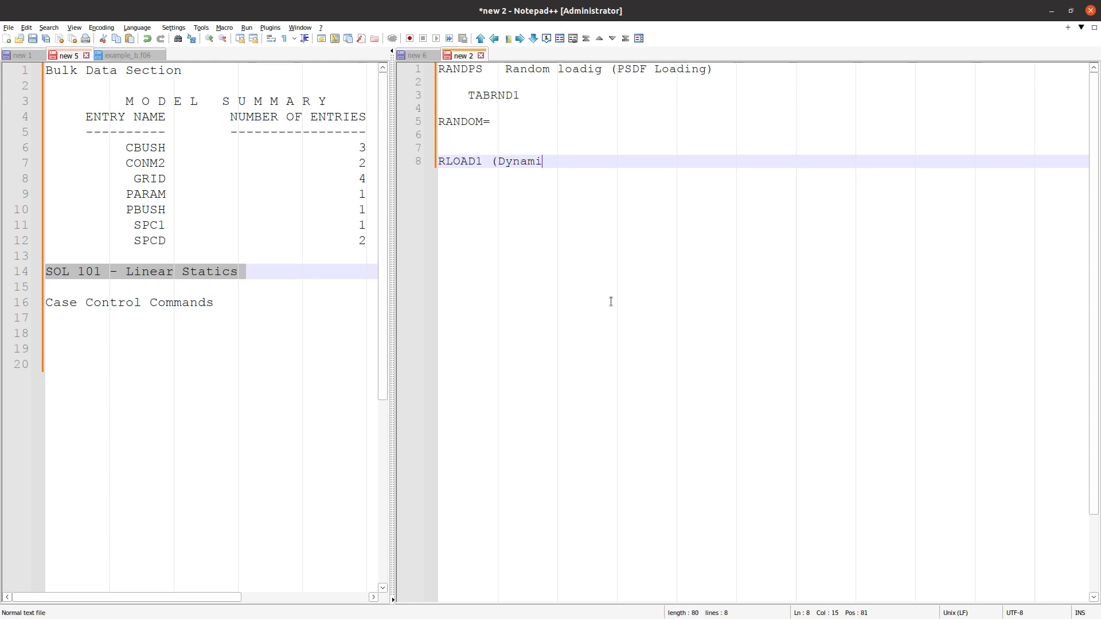
{"action": "type", "text": "c Loading)"}
{"action": "key", "text": "Return"}
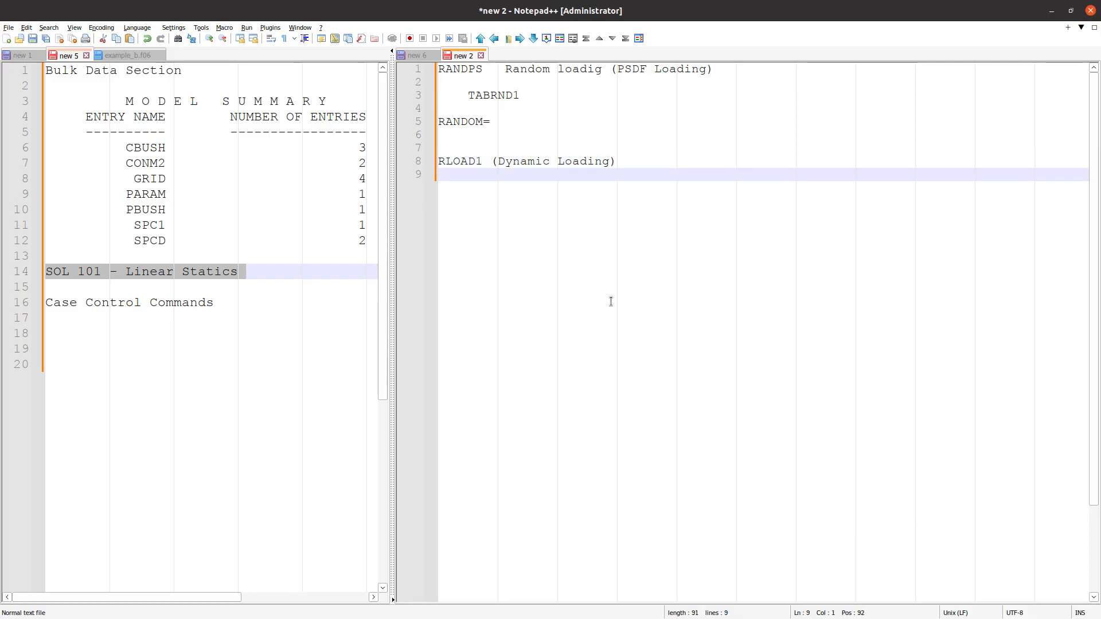
- Add the lines "EIGRL" and "FREQ" below the RLOAD1 line
{"action": "type", "text": "EIGRL"}
{"action": "key", "text": "Return"}
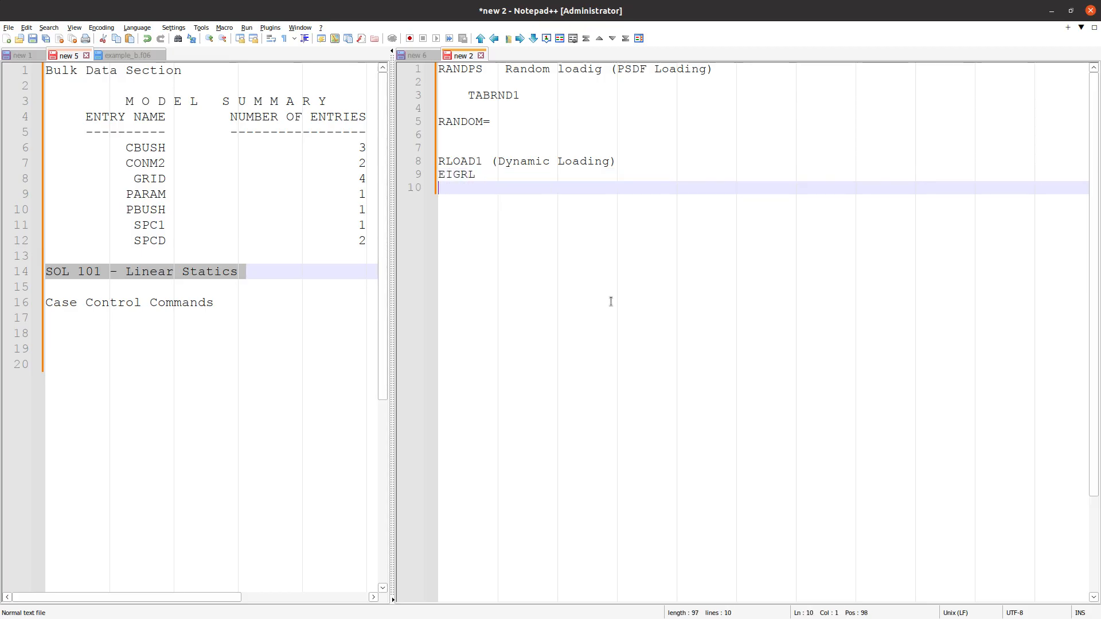
{"action": "type", "text": "FREQU"}
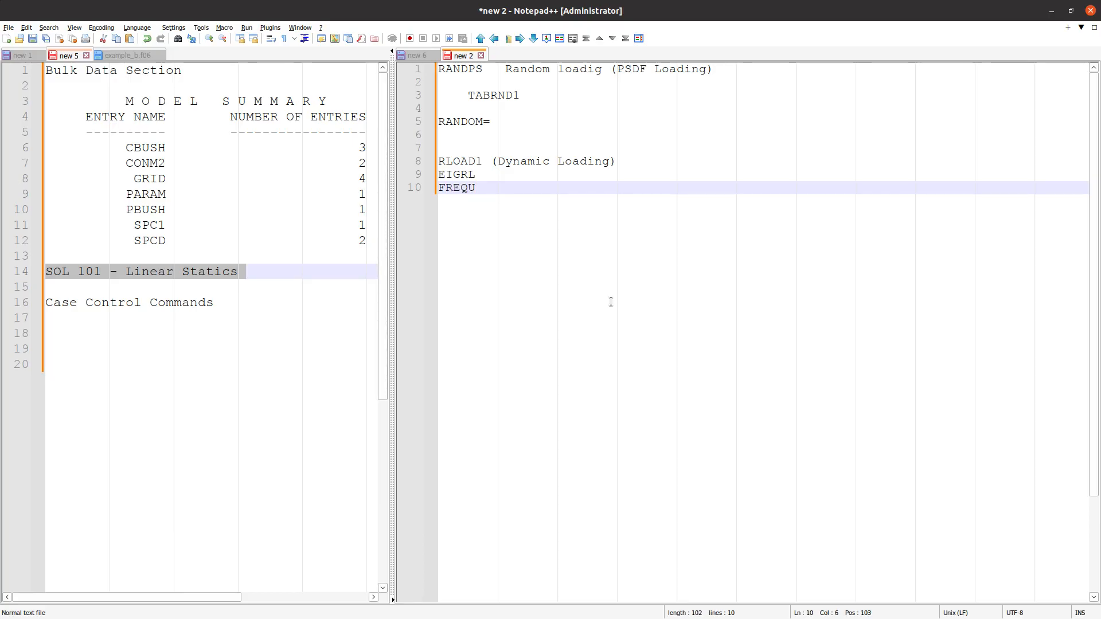
{"action": "type", "text": "ENCY"}
{"action": "key", "text": "BackSpace"}
{"action": "key", "text": "BackSpace"}
{"action": "key", "text": "BackSpace"}
{"action": "key", "text": "BackSpace"}
{"action": "key", "text": "BackSpace"}
{"action": "key", "text": "Return"}
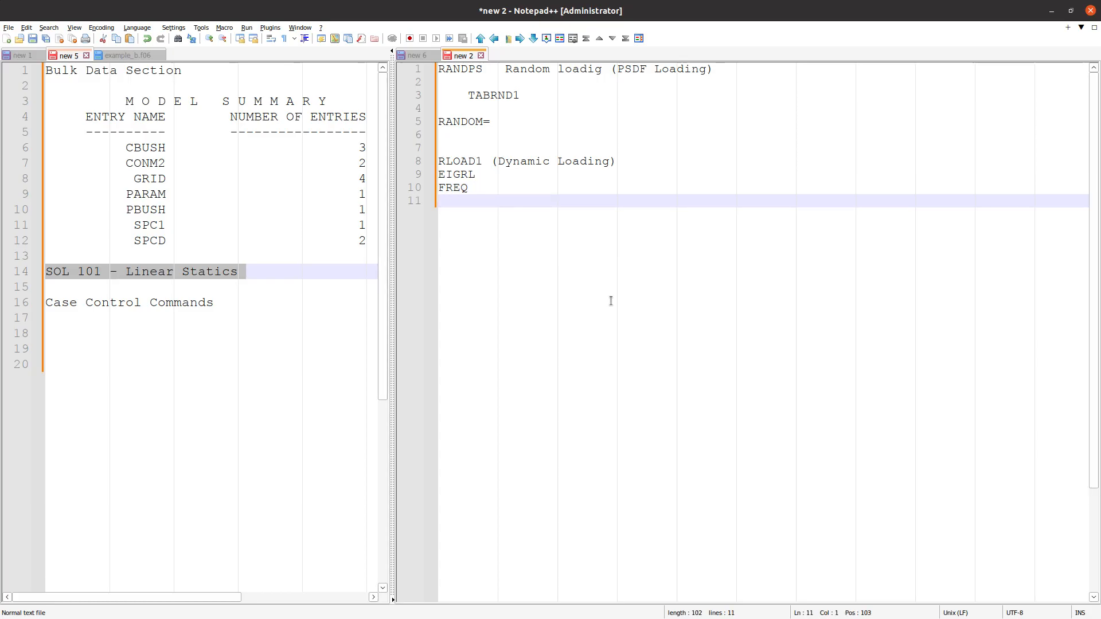
- Insert the heading "SOL 108 Direct Frequency Response Analysis" below RANDOM= and indent the RLOAD1, EIGRL and FREQ lines
{"action": "left_click", "coordinate": [495, 134]}
{"action": "key", "text": "Return"}
{"action": "type", "text": "SOL 108 Direct Frequency Response Analysis"}
{"action": "key", "text": "Return"}
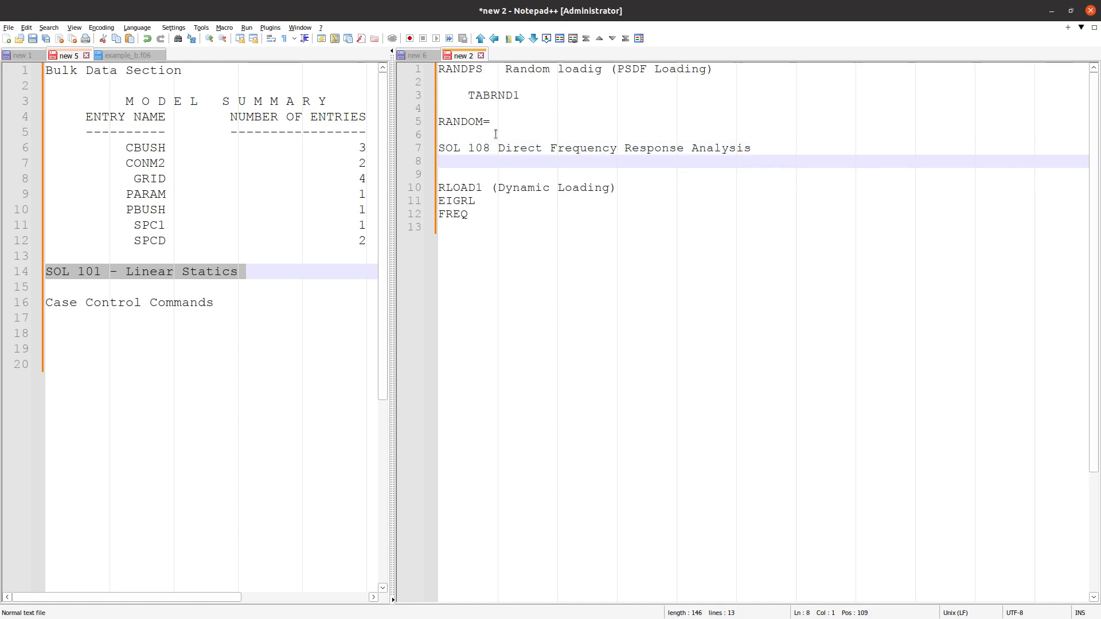
{"action": "left_click_drag", "start_coordinate": [504, 228], "coordinate": [388, 187]}
{"action": "key", "text": "Tab"}
- Move the RANDPS, TABRND1 and RANDOM= lines to the end of the document under a new "Random Analysis" heading
{"action": "left_click_drag", "start_coordinate": [477, 125], "coordinate": [343, 20]}
{"action": "key", "text": "ctrl+c"}
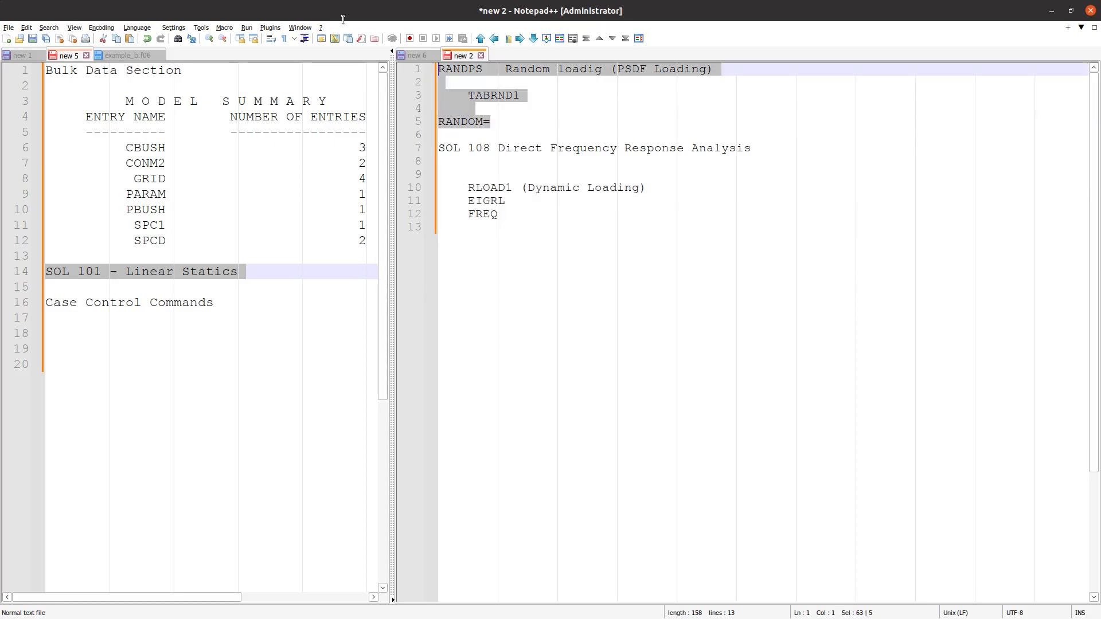
{"action": "key", "text": "Delete"}
{"action": "left_click", "coordinate": [485, 245]}
{"action": "key", "text": "Return"}
{"action": "type", "text": "Ranod"}
{"action": "key", "text": "BackSpace"}
{"action": "key", "text": "BackSpace"}
{"action": "type", "text": "dom Analysis"}
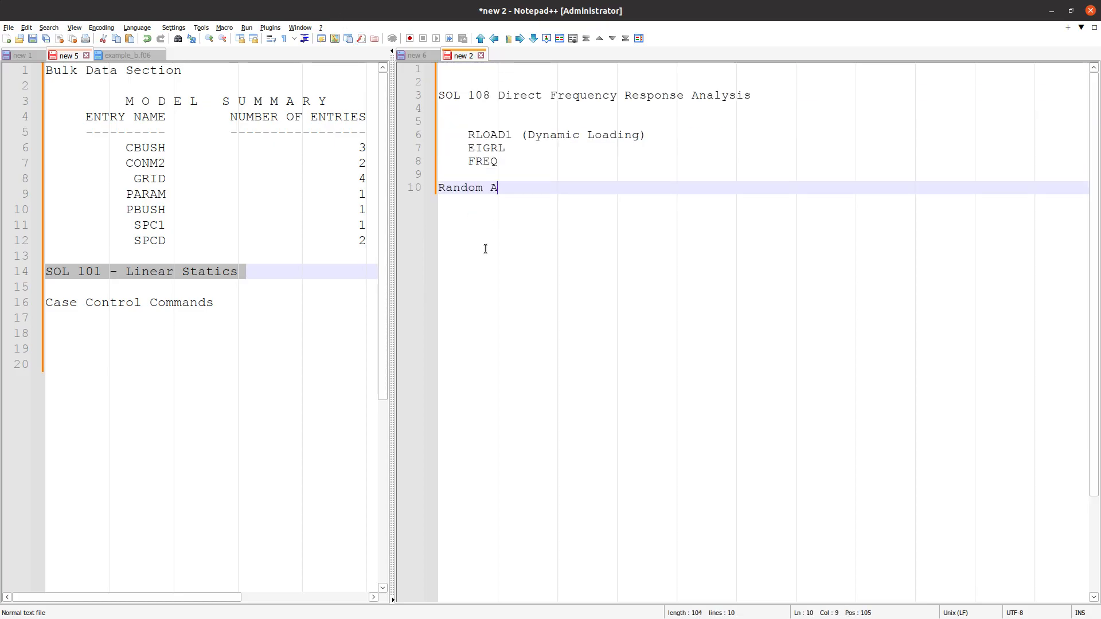
{"action": "key", "text": "Return"}
{"action": "key", "text": "ctrl+v"}
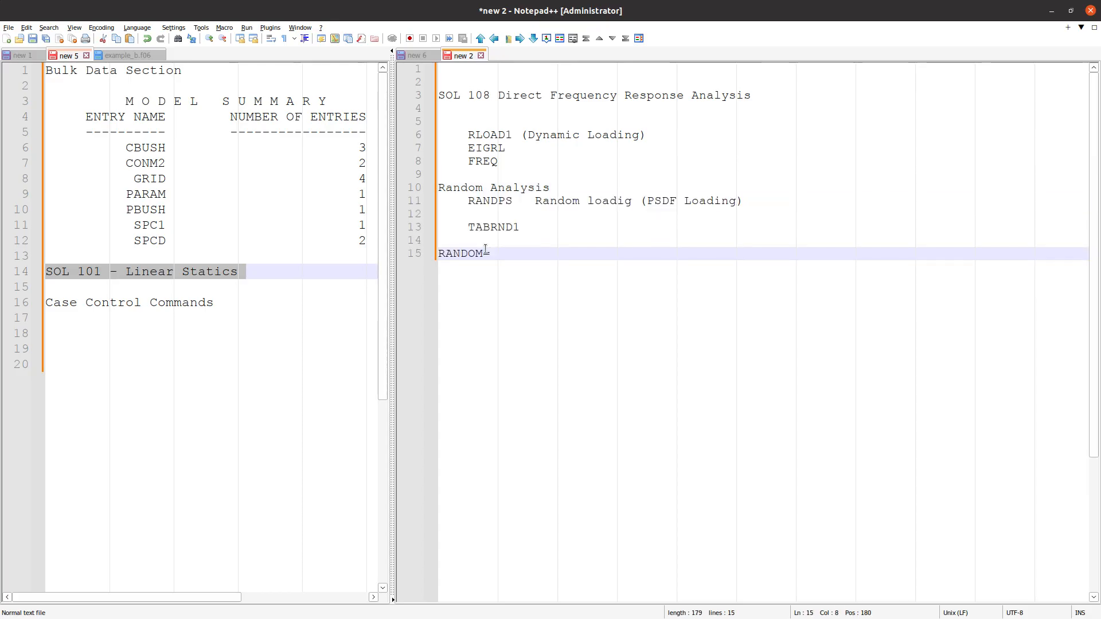
{"action": "key", "text": "Home"}
- Show new 6 in the second view and compare its bulk data entries with those in new 5
{"action": "left_click", "coordinate": [417, 55]}
{"action": "left_click", "coordinate": [504, 264]}
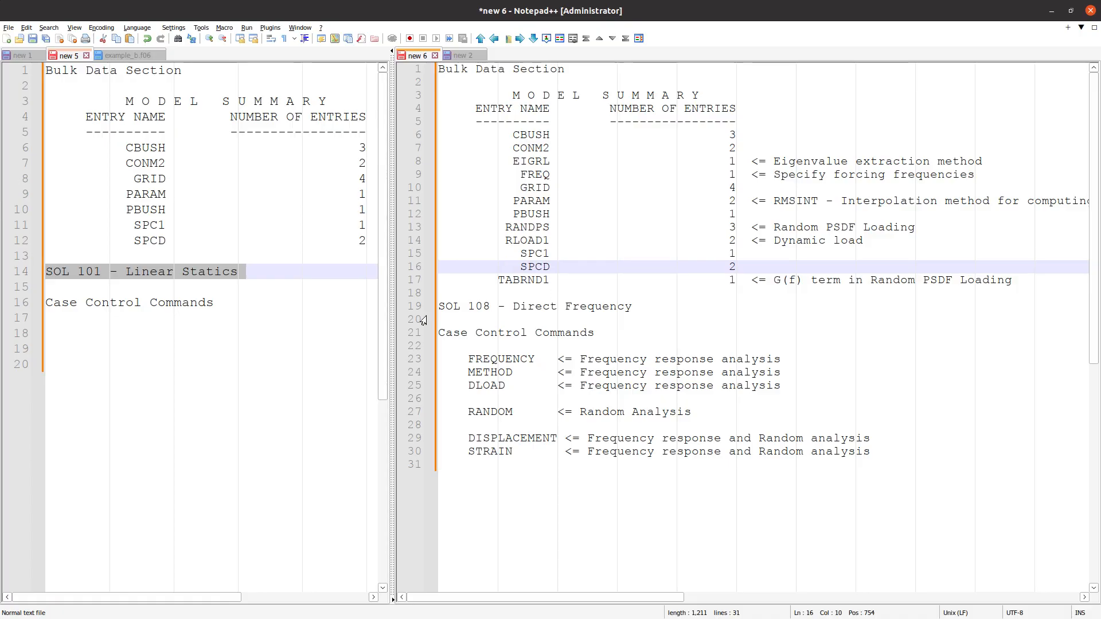
{"action": "left_click_drag", "start_coordinate": [354, 259], "coordinate": [27, 153]}
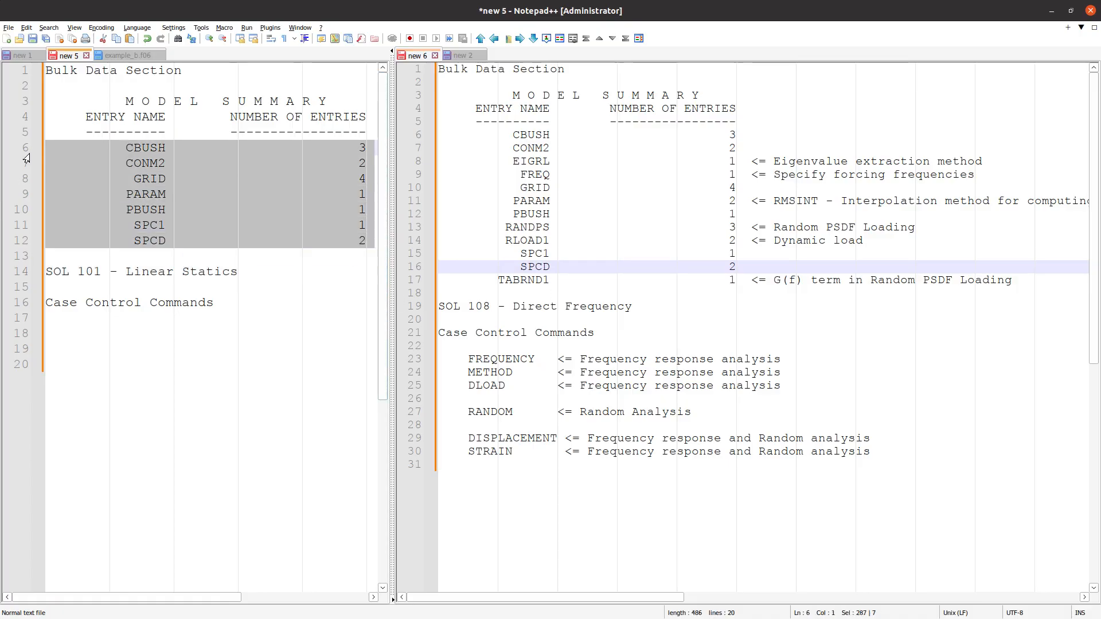
{"action": "left_click_drag", "start_coordinate": [525, 292], "coordinate": [403, 140]}
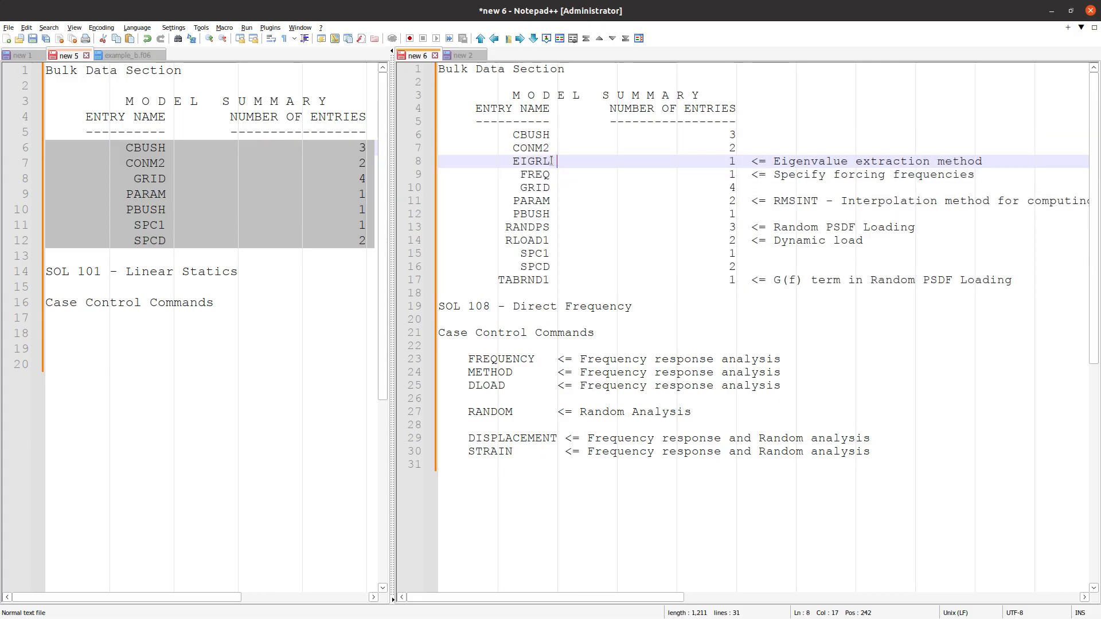
- Highlight the EIGRL, FREQ, RANDPS, RLOAD1 and TABRND1 entries and the case control commands in new 6, and review the PARAM entry
{"action": "triple_click", "coordinate": [537, 163]}
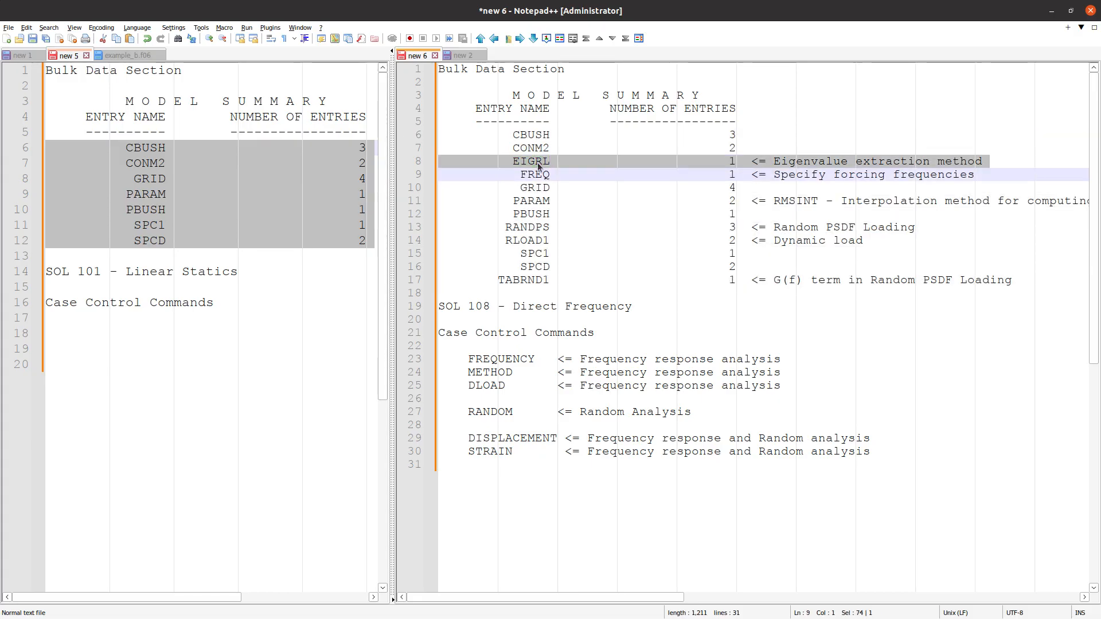
{"action": "triple_click", "coordinate": [538, 174]}
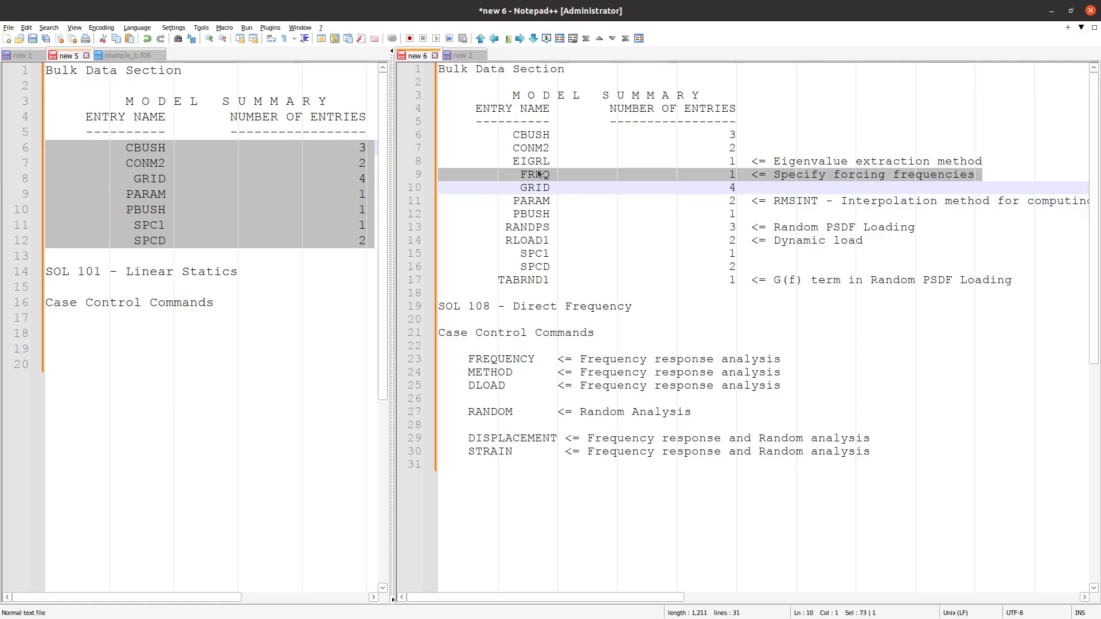
{"action": "triple_click", "coordinate": [538, 228]}
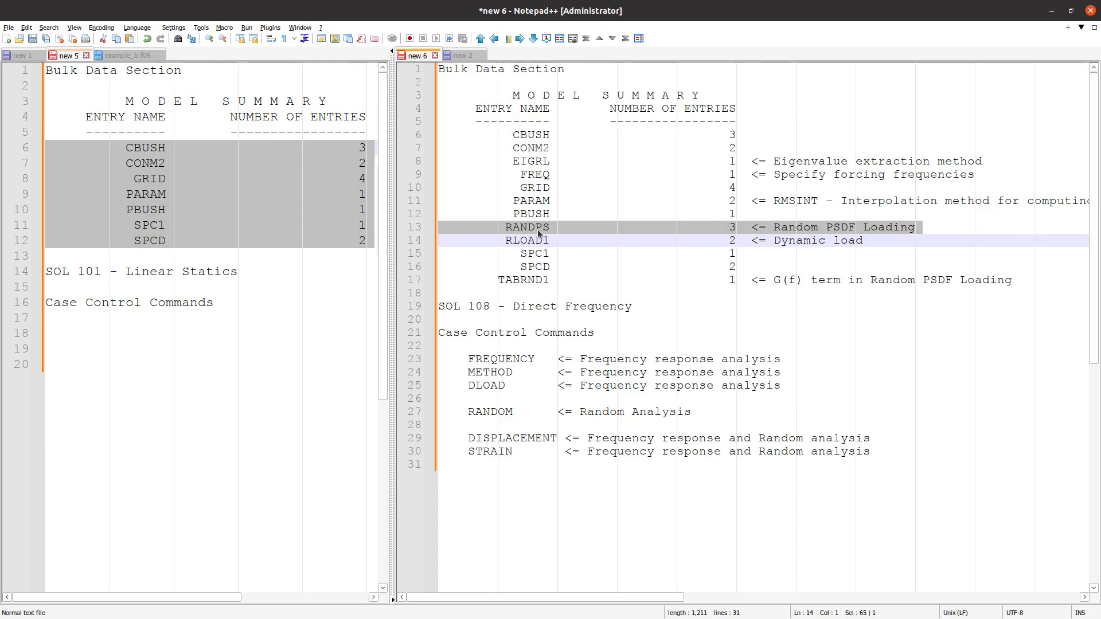
{"action": "double_click", "coordinate": [537, 235]}
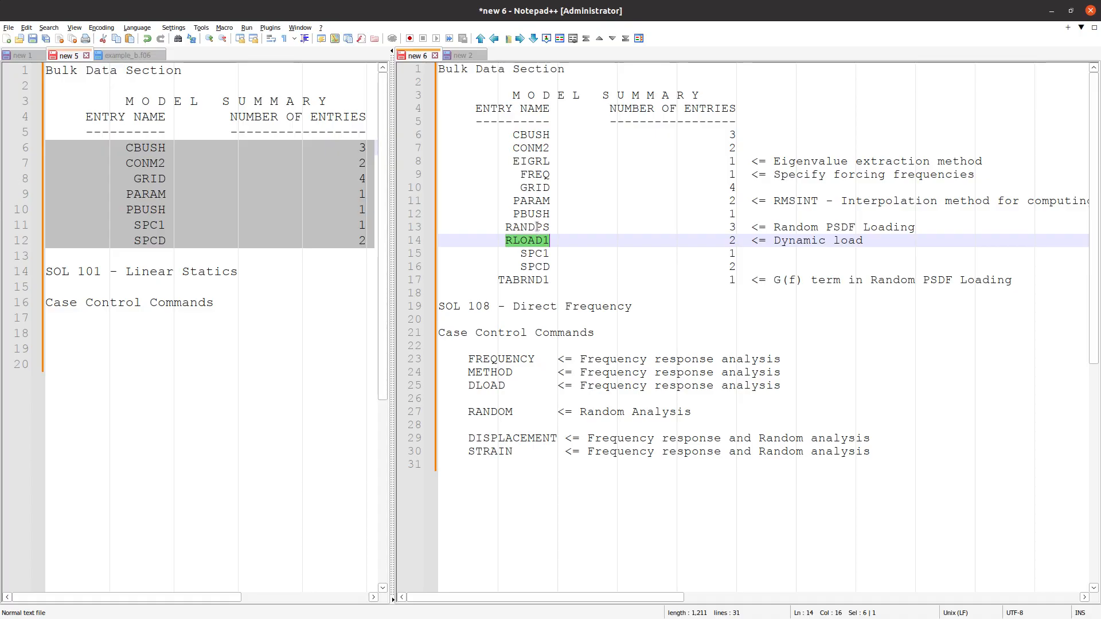
{"action": "double_click", "coordinate": [539, 279]}
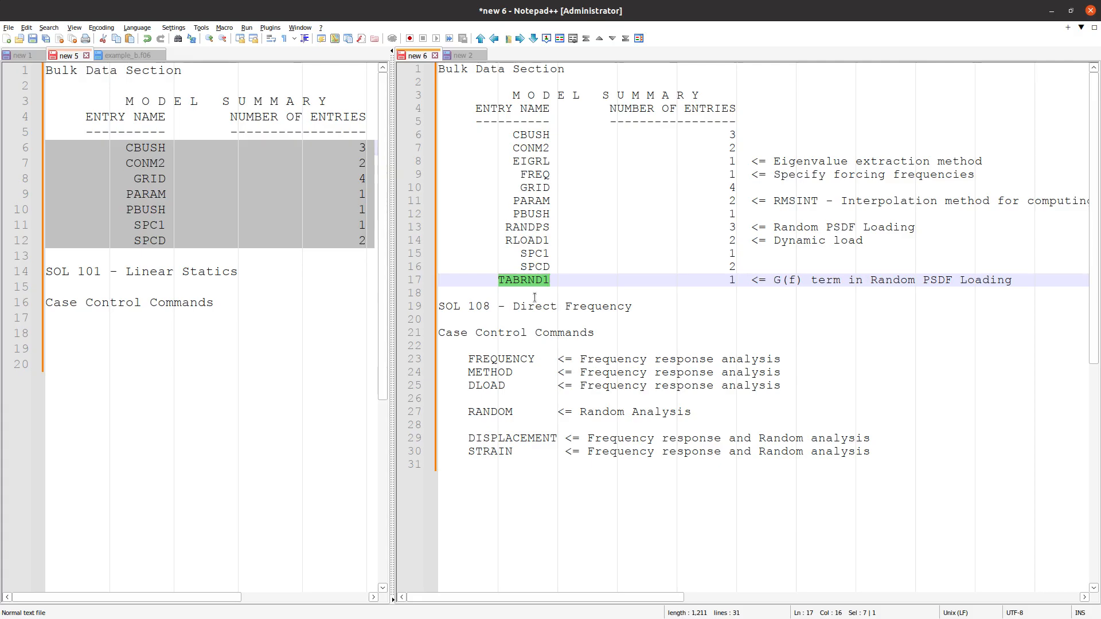
{"action": "left_click_drag", "start_coordinate": [570, 484], "coordinate": [373, 339]}
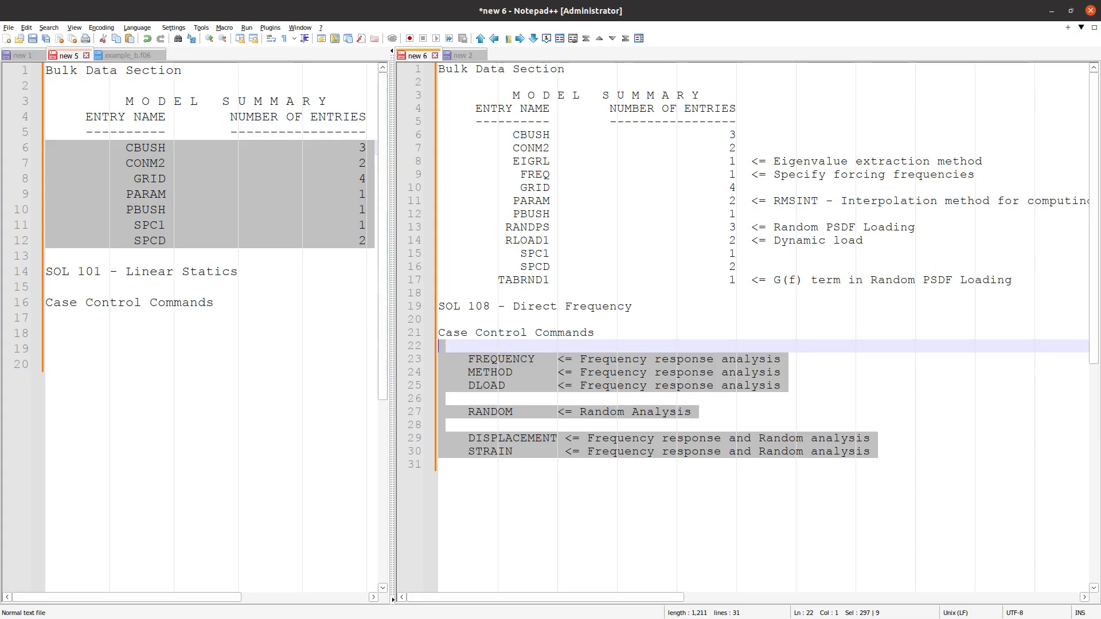
{"action": "key", "text": "alt+Tab"}
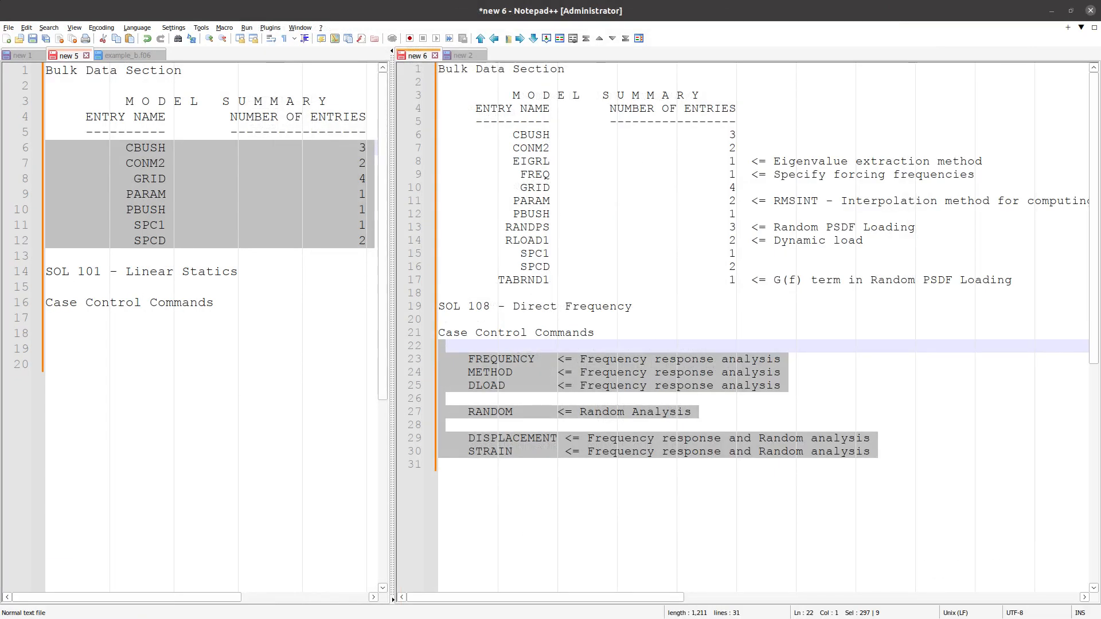
{"action": "left_click", "coordinate": [536, 198]}
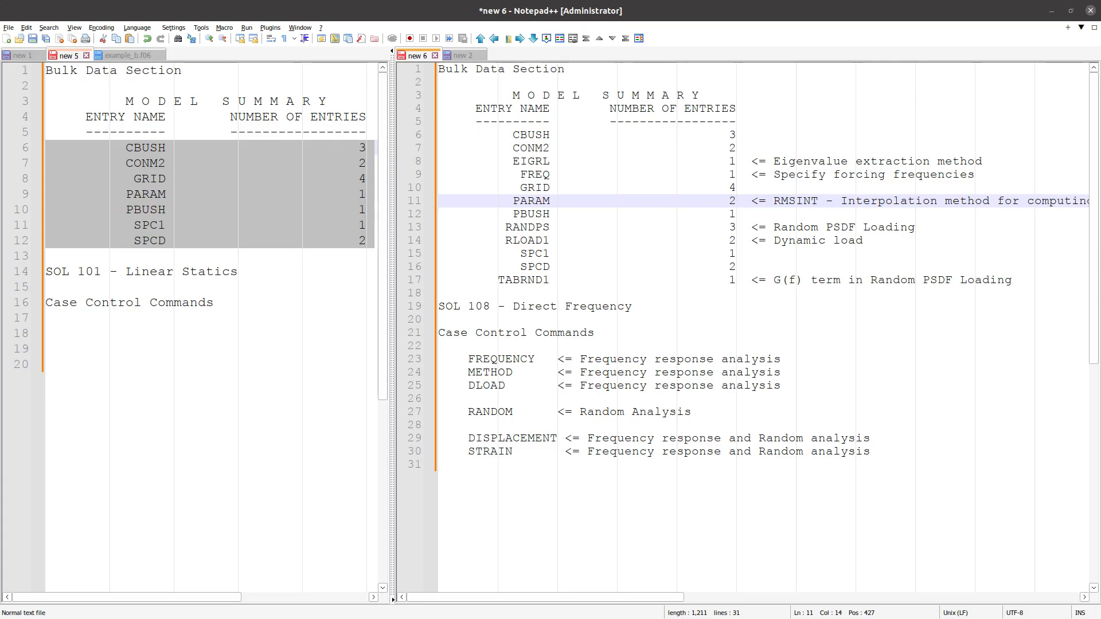
{"action": "left_click", "coordinate": [585, 122]}
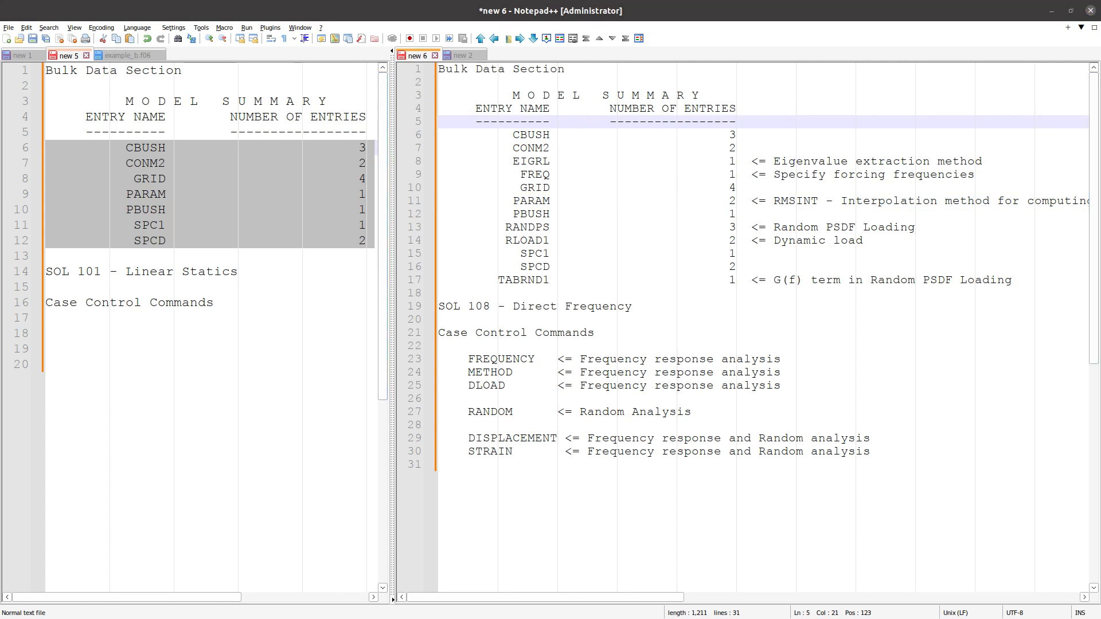
- Reopen the closed example_b.bdf beside new 6, widen its view and bring up its bulk data entries
{"action": "left_click", "coordinate": [269, 228]}
{"action": "key", "text": "ctrl+shift+t"}
{"action": "left_click_drag", "start_coordinate": [392, 218], "coordinate": [922, 264]}
{"action": "left_click", "coordinate": [528, 301]}
{"action": "scroll", "coordinate": [344, 298], "scroll_direction": "down", "scroll_amount": 4}
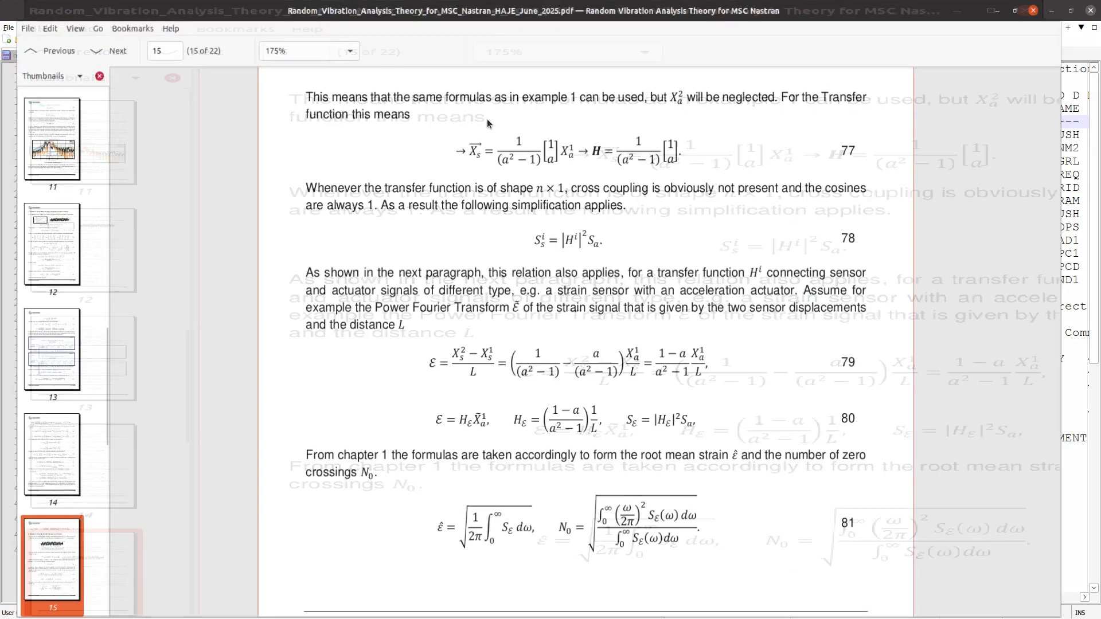
- Switch to the Random Vibration Analysis Theory PDF and locate section 8, Example B, on page 15
{"action": "scroll", "coordinate": [7, 515], "scroll_direction": "down", "scroll_amount": 5}
{"action": "scroll", "coordinate": [7, 514], "scroll_direction": "up", "scroll_amount": 10}
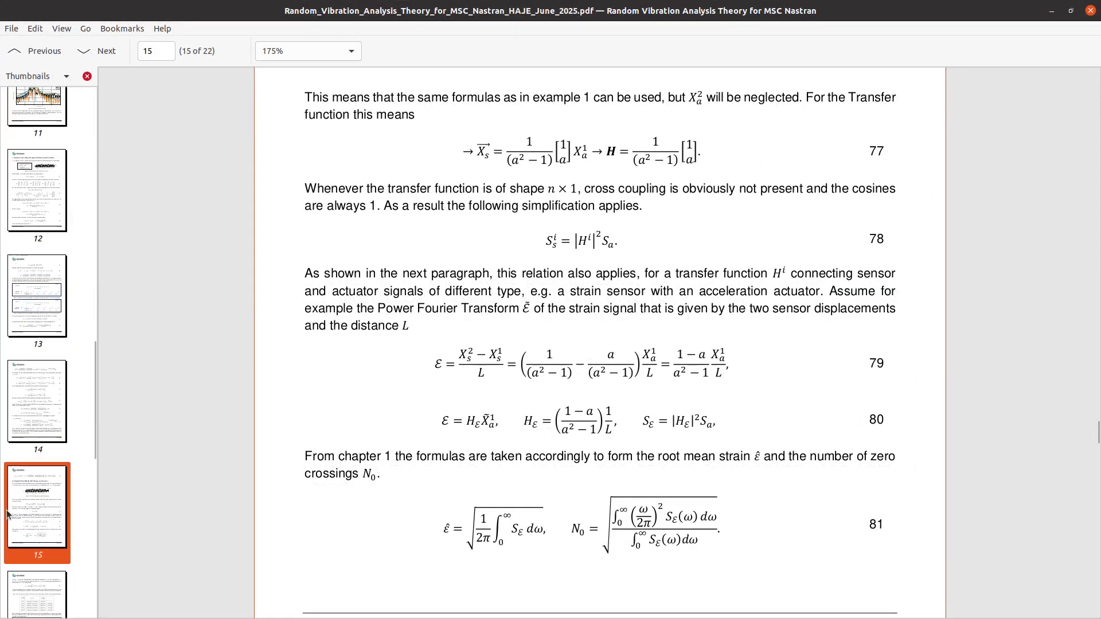
{"action": "left_click", "coordinate": [56, 314]}
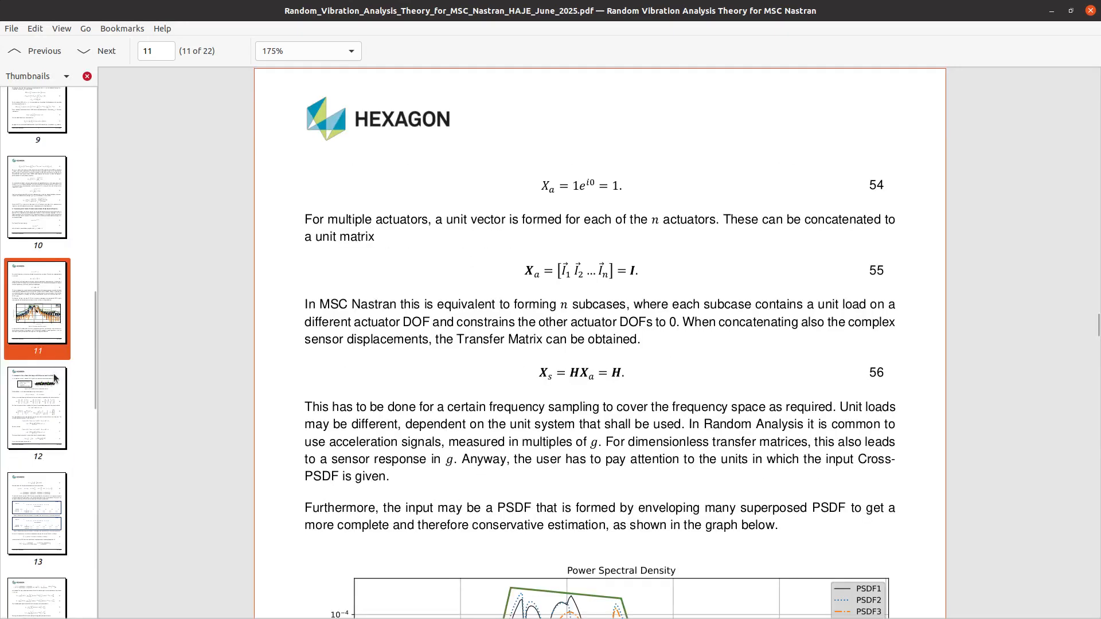
{"action": "left_click", "coordinate": [55, 376]}
{"action": "scroll", "coordinate": [35, 422], "scroll_direction": "down", "scroll_amount": 3}
{"action": "left_click", "coordinate": [35, 330]}
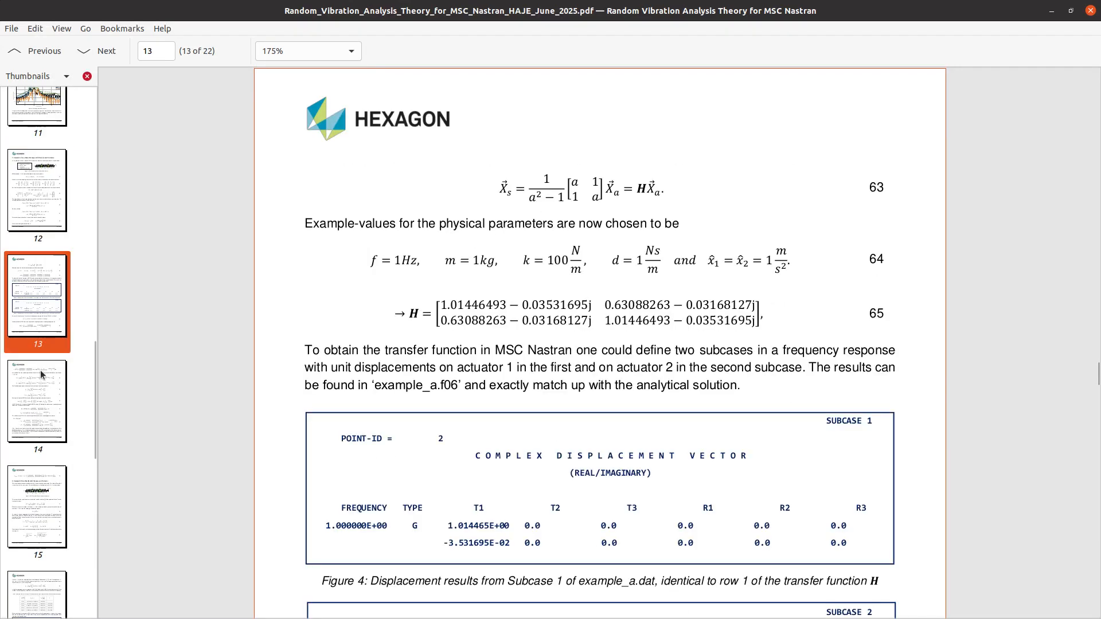
{"action": "left_click", "coordinate": [29, 215]}
{"action": "left_click", "coordinate": [48, 437]}
{"action": "left_click", "coordinate": [45, 485]}
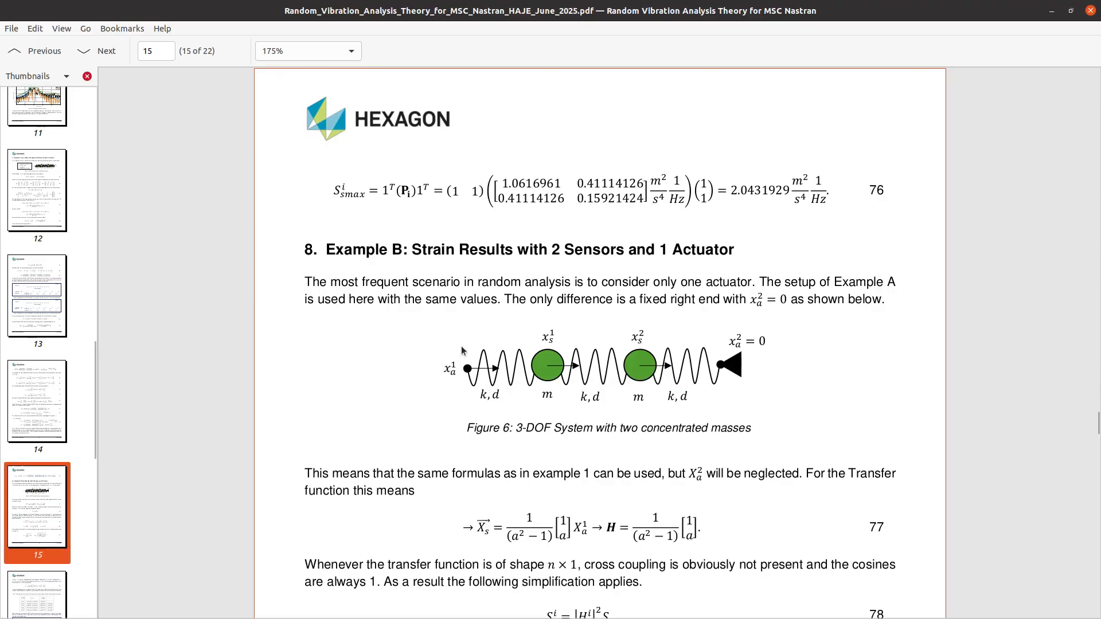
- Examine Figure 6, the 3-DOF system with two concentrated masses, at up to 400% magnification
{"action": "scroll", "coordinate": [566, 314], "scroll_direction": "down", "scroll_amount": 3}
{"action": "scroll", "coordinate": [660, 287], "scroll_direction": "up", "scroll_amount": 5, "text": "ctrl"}
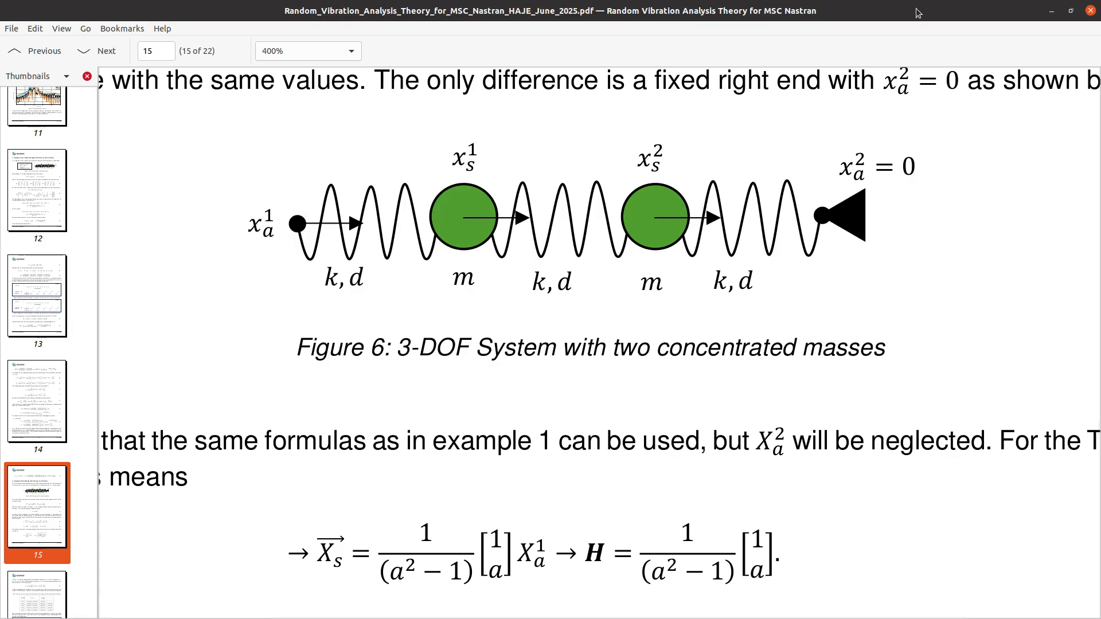
{"action": "scroll", "coordinate": [418, 266], "scroll_direction": "up", "scroll_amount": 2}
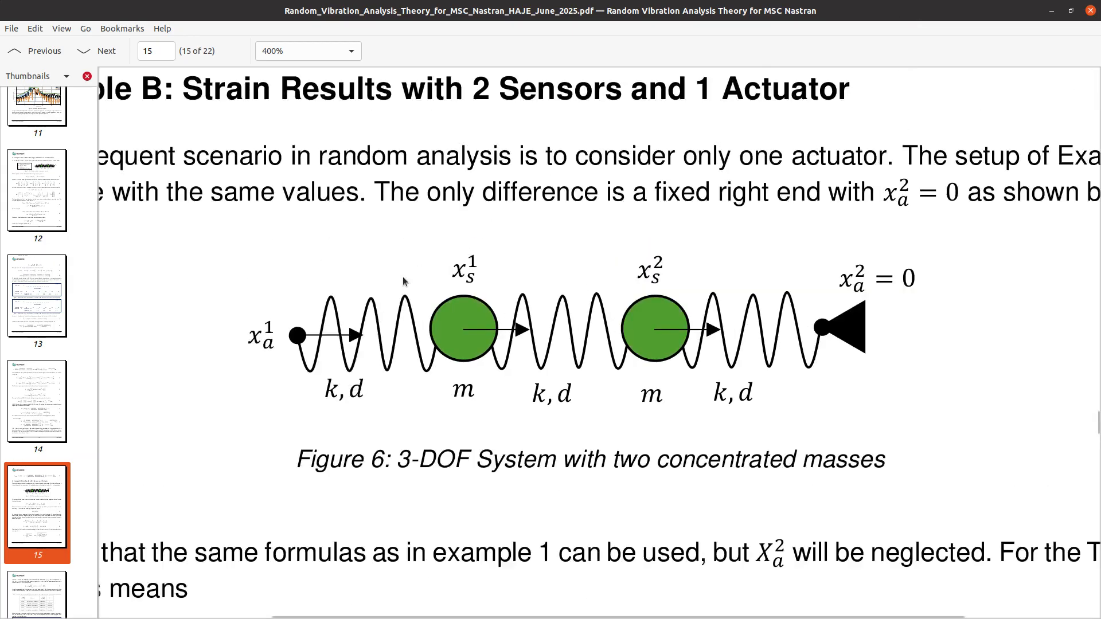
{"action": "scroll", "coordinate": [400, 278], "scroll_direction": "down", "scroll_amount": 2}
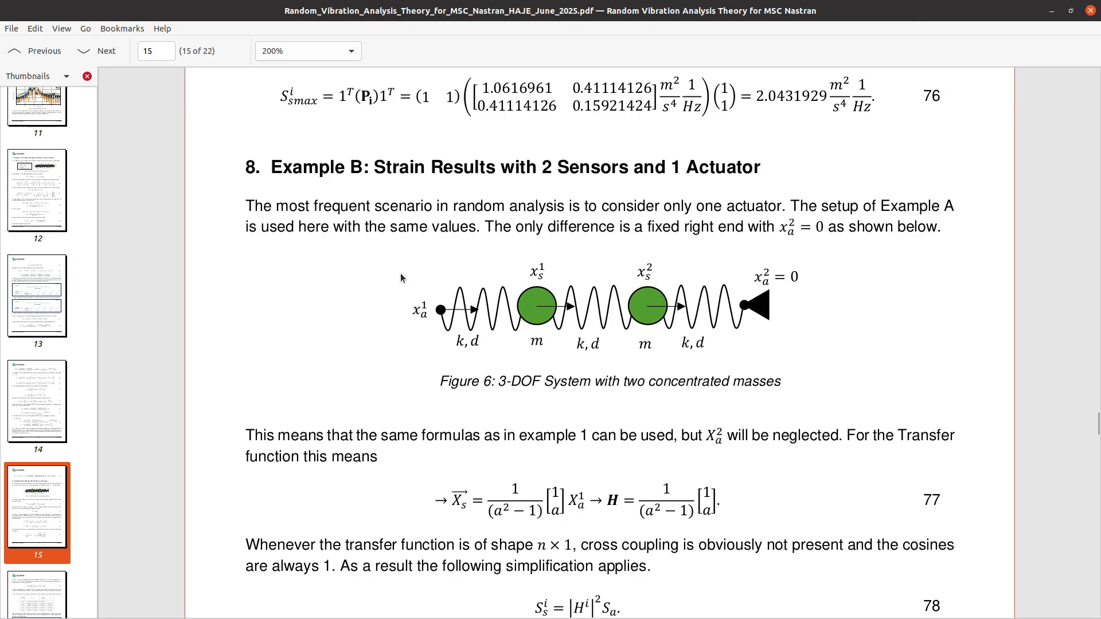
{"action": "scroll", "coordinate": [449, 332], "scroll_direction": "up", "scroll_amount": 2}
{"action": "scroll", "coordinate": [449, 331], "scroll_direction": "up", "scroll_amount": 1}
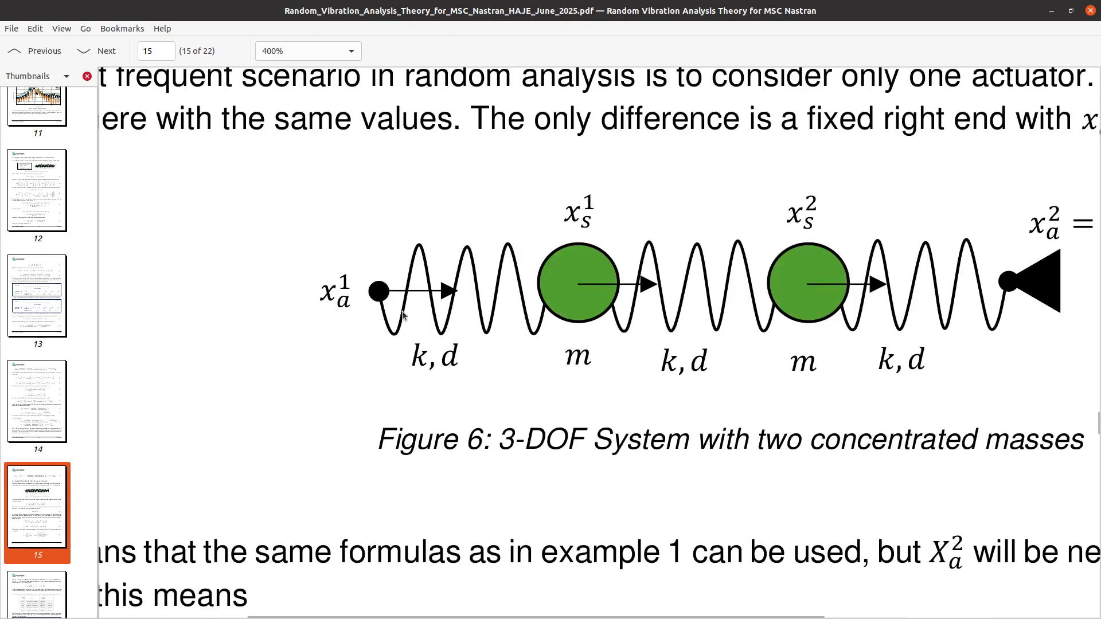
{"action": "scroll", "coordinate": [343, 301], "scroll_direction": "up", "scroll_amount": 1}
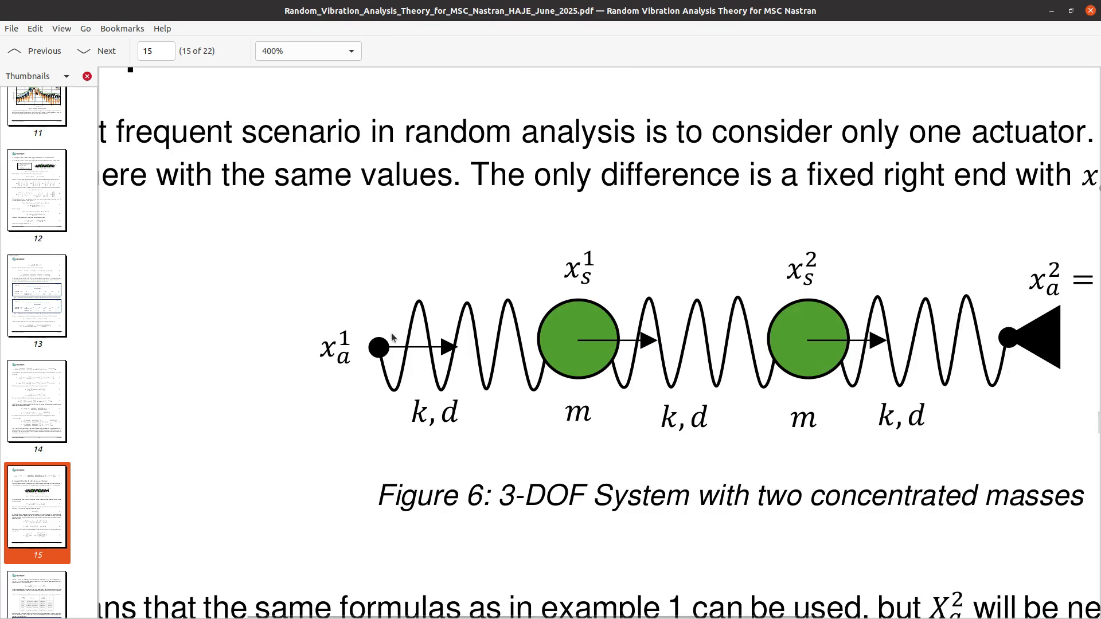
{"action": "scroll", "coordinate": [391, 333], "scroll_direction": "down", "scroll_amount": 1}
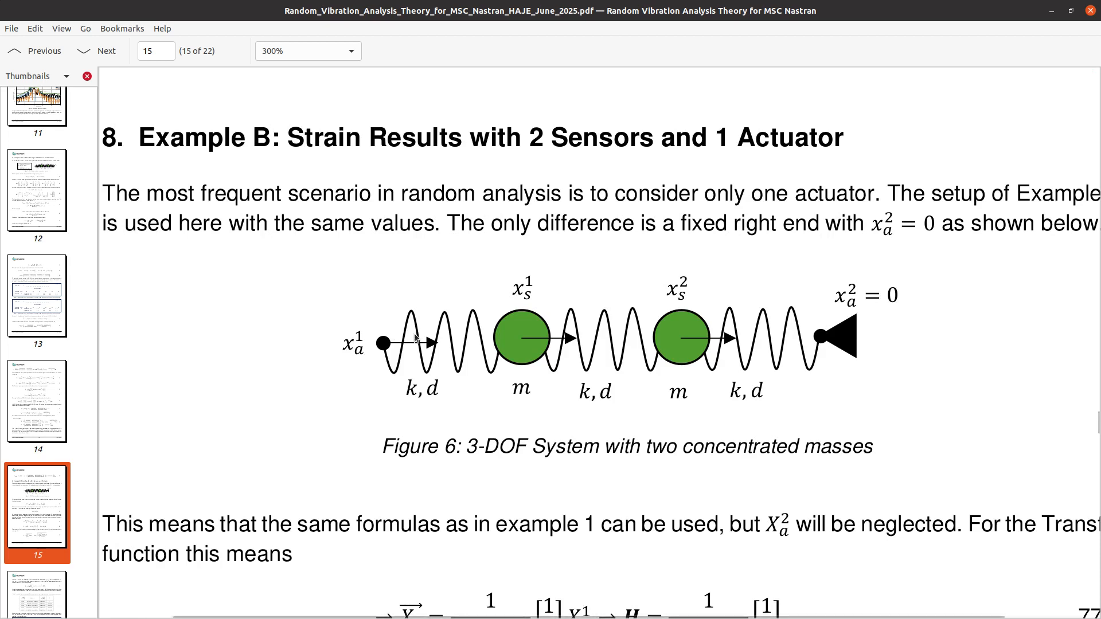
- Switch to the browser and start a fresh Viewer session from the SOL 200 Web App home page at localhost:8080/optimization/
{"action": "left_click_drag", "start_coordinate": [628, 14], "coordinate": [1100, 298]}
{"action": "left_click", "coordinate": [333, 180]}
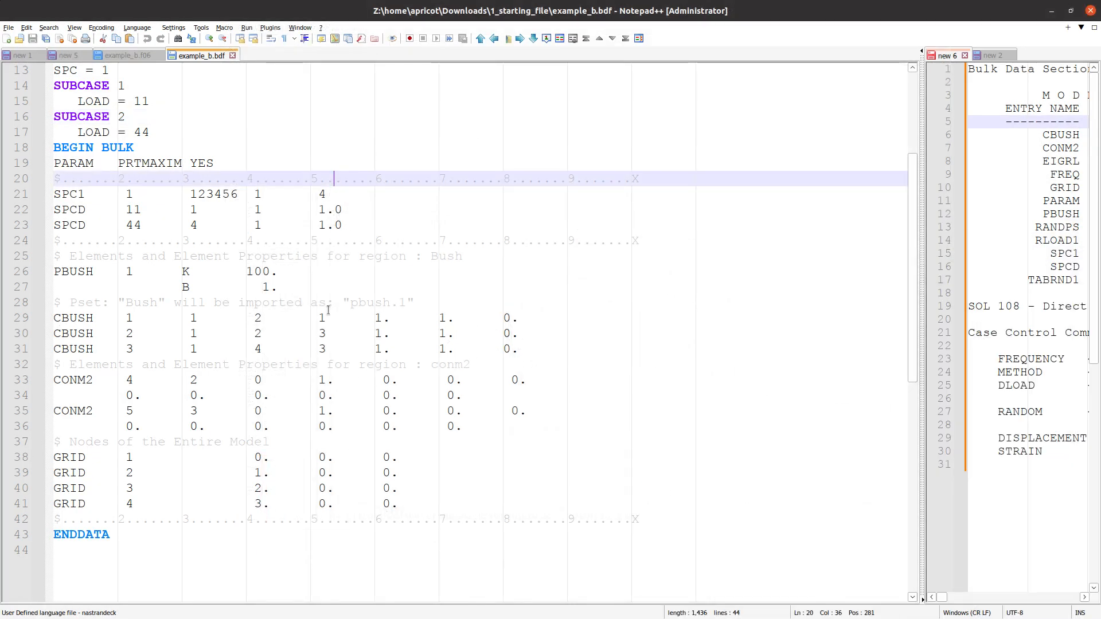
{"action": "left_click", "coordinate": [1051, 11]}
{"action": "left_click", "coordinate": [75, 37]}
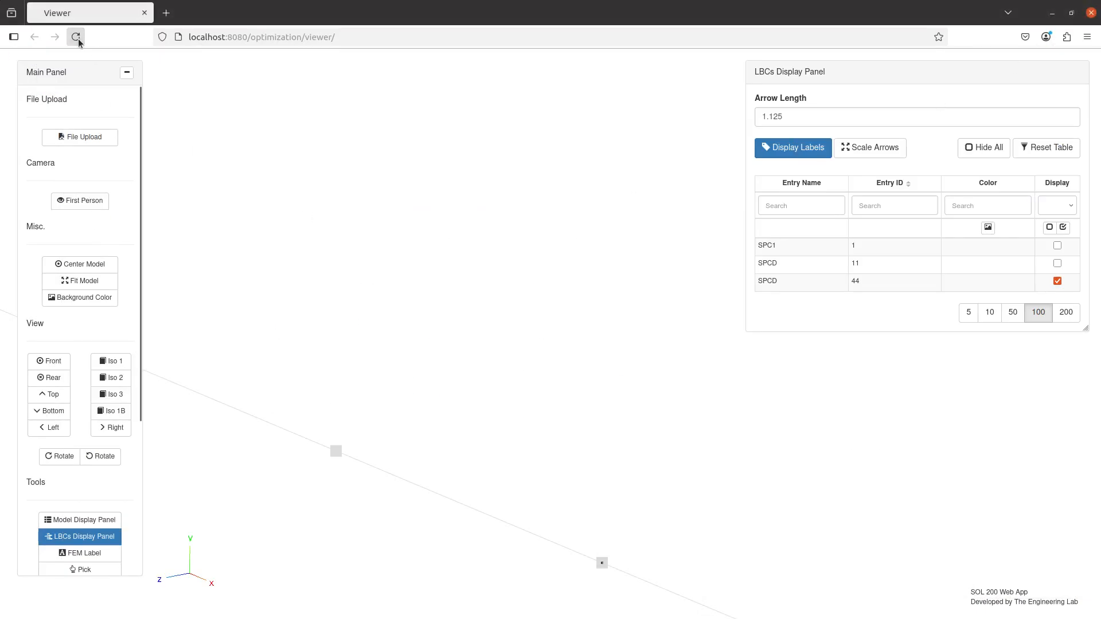
{"action": "left_click", "coordinate": [561, 359]}
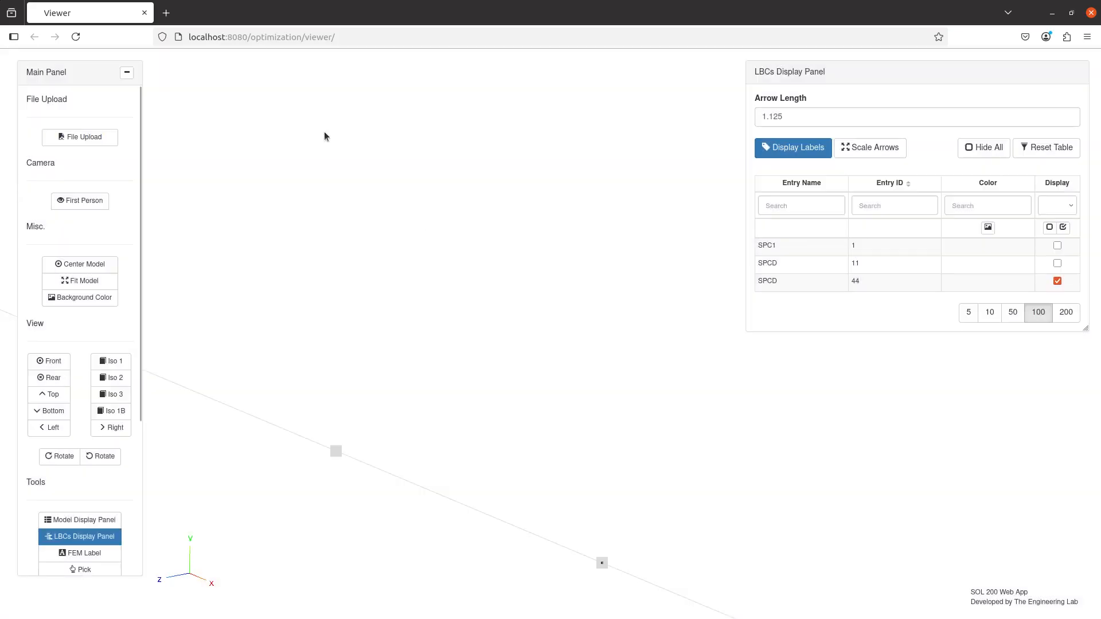
{"action": "left_click_drag", "start_coordinate": [304, 37], "coordinate": [338, 37]}
{"action": "key", "text": "BackSpace"}
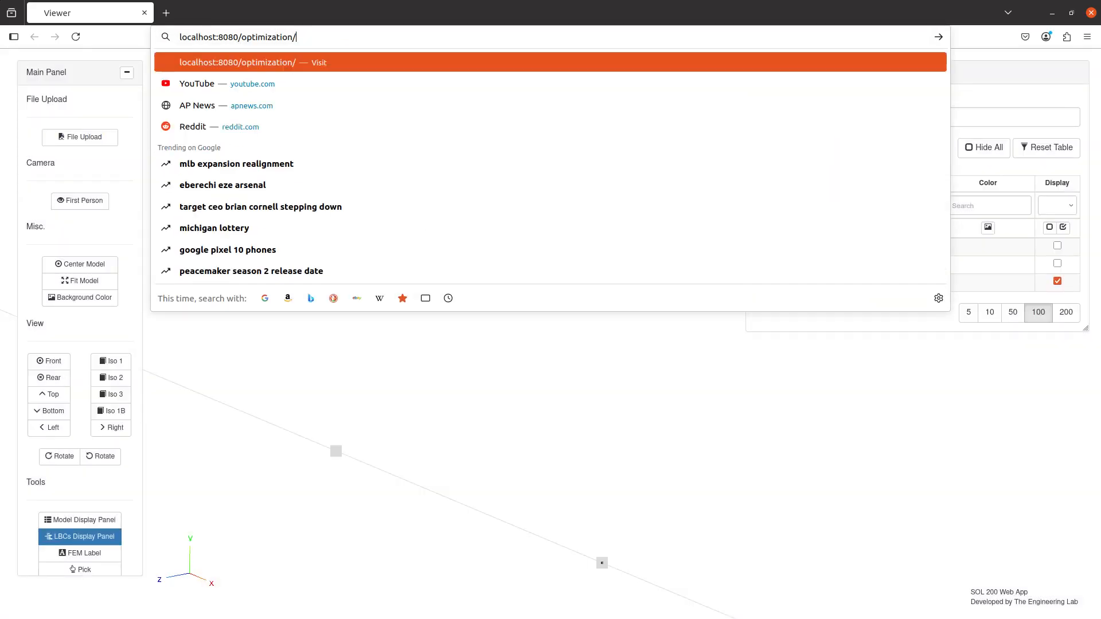
{"action": "key", "text": "Return"}
{"action": "key", "text": "Return"}
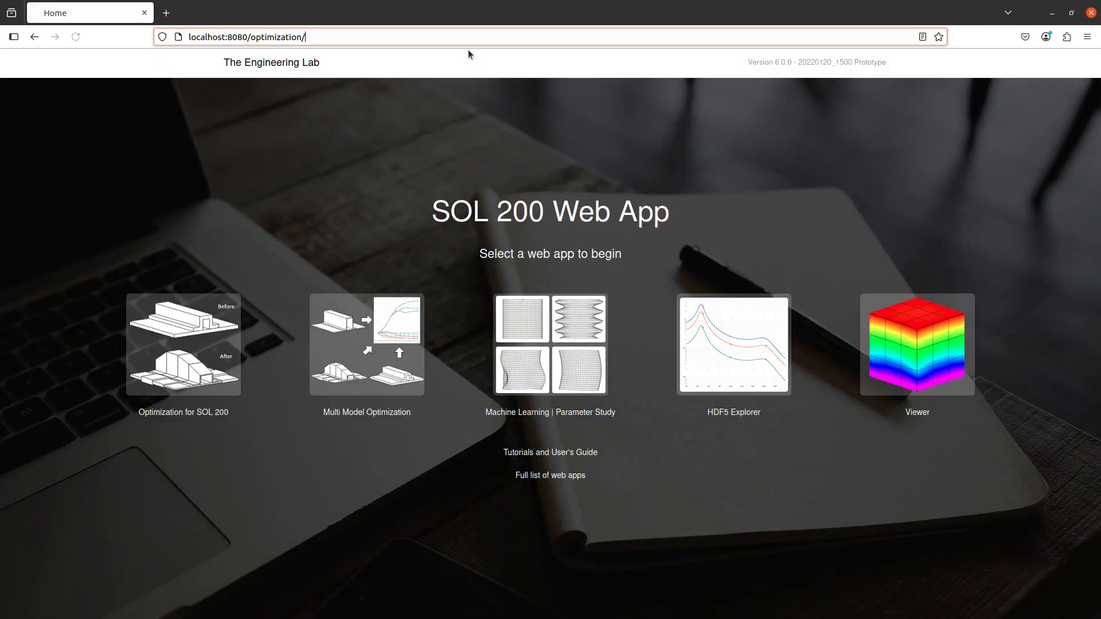
{"action": "left_click", "coordinate": [926, 338]}
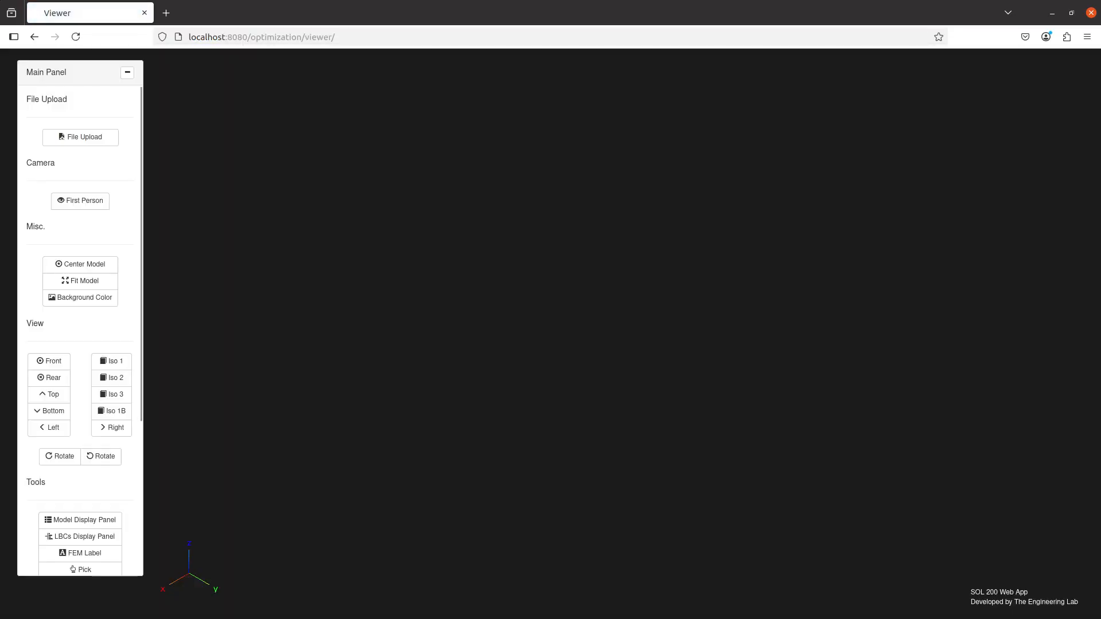
- Switch back to Notepad++, set the syntax language of example_b.bdf to User-Defined and enlarge its text
{"action": "key", "text": "alt+Tab"}
{"action": "left_click", "coordinate": [267, 196]}
{"action": "scroll", "coordinate": [231, 238], "scroll_direction": "up", "scroll_amount": 4}
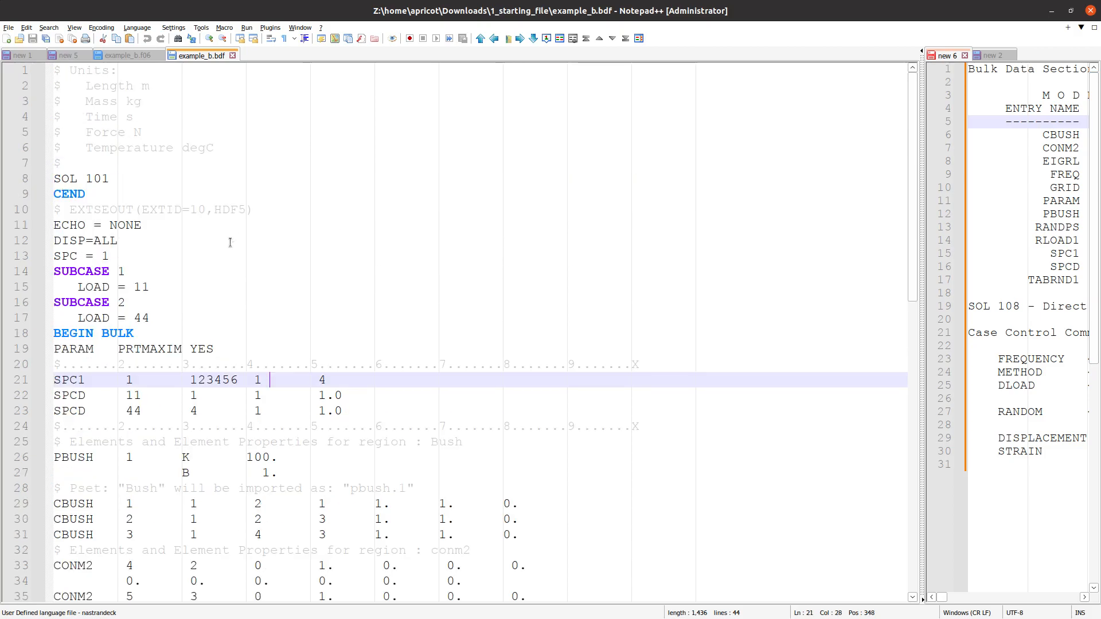
{"action": "left_click", "coordinate": [129, 31]}
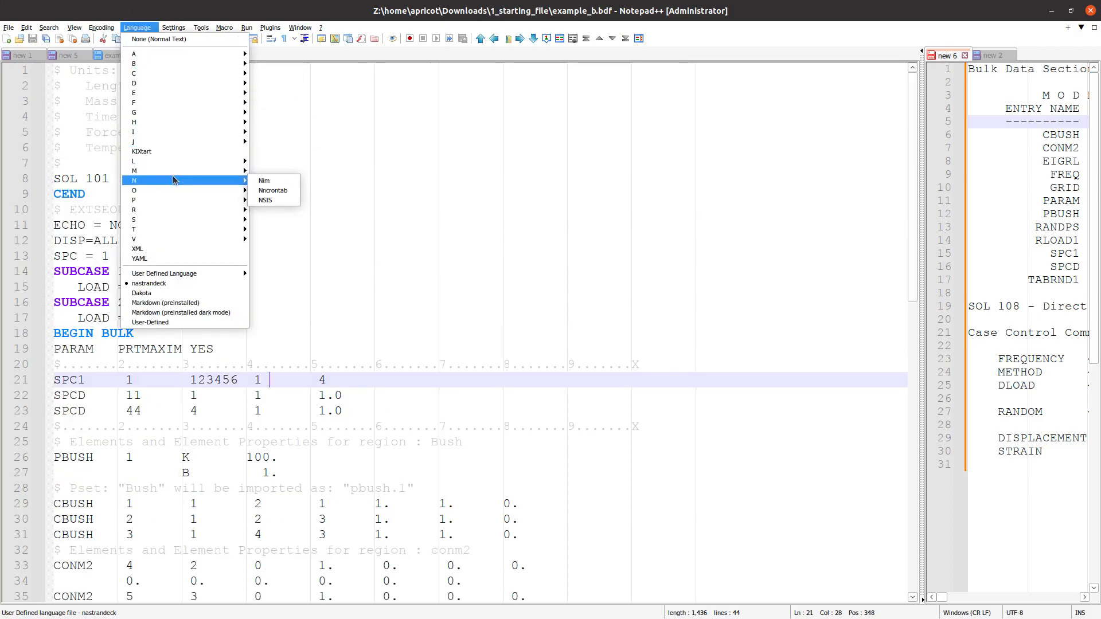
{"action": "left_click", "coordinate": [172, 322]}
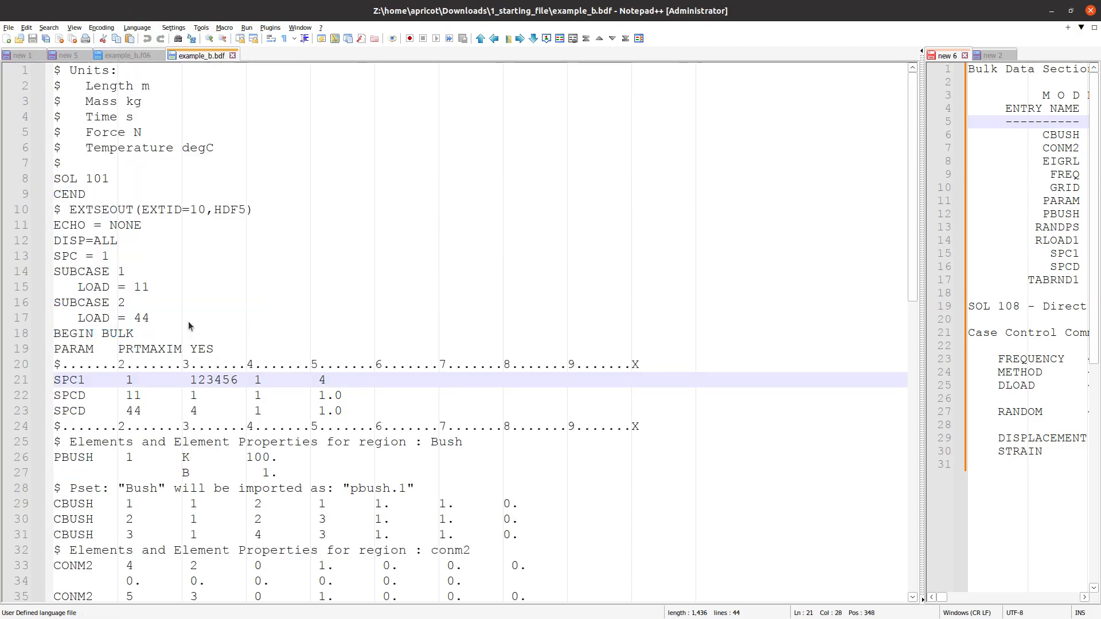
{"action": "scroll", "coordinate": [159, 243], "scroll_direction": "up", "scroll_amount": 3, "text": "ctrl"}
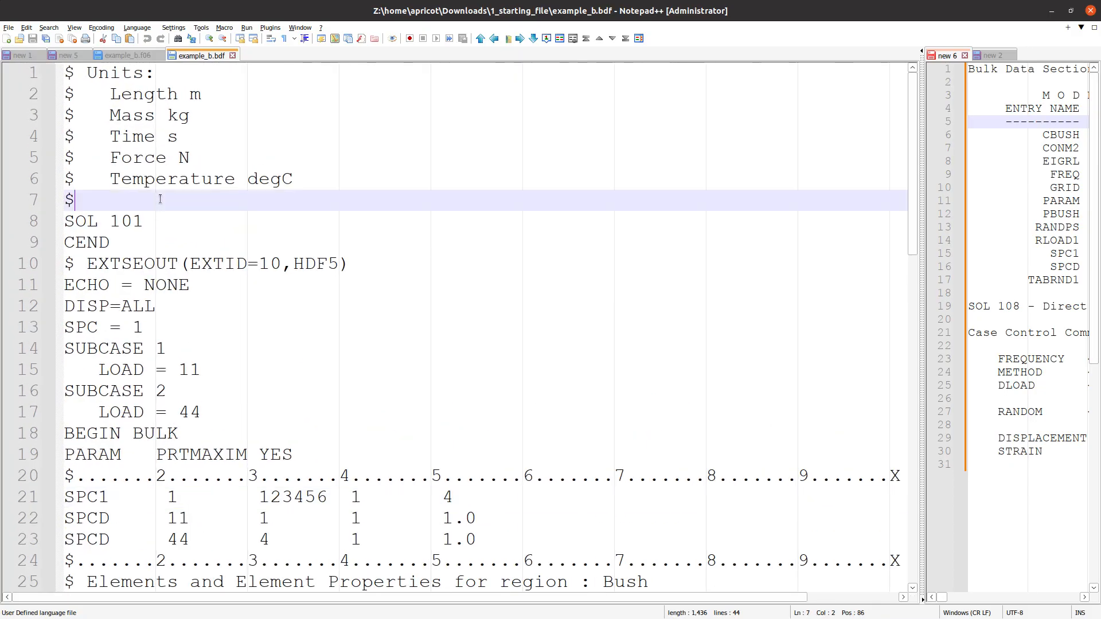
- Highlight the units comment lines at the start of example_b.bdf to review them, then clear the selection
{"action": "left_click_drag", "start_coordinate": [153, 201], "coordinate": [2, 79]}
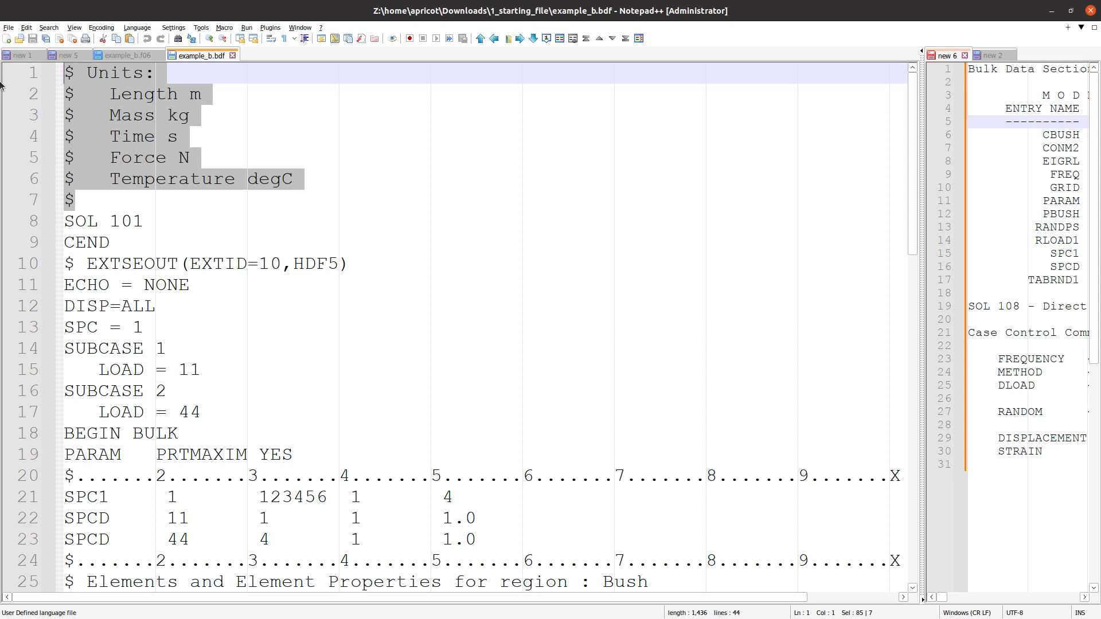
{"action": "left_click_drag", "start_coordinate": [75, 202], "coordinate": [33, 49]}
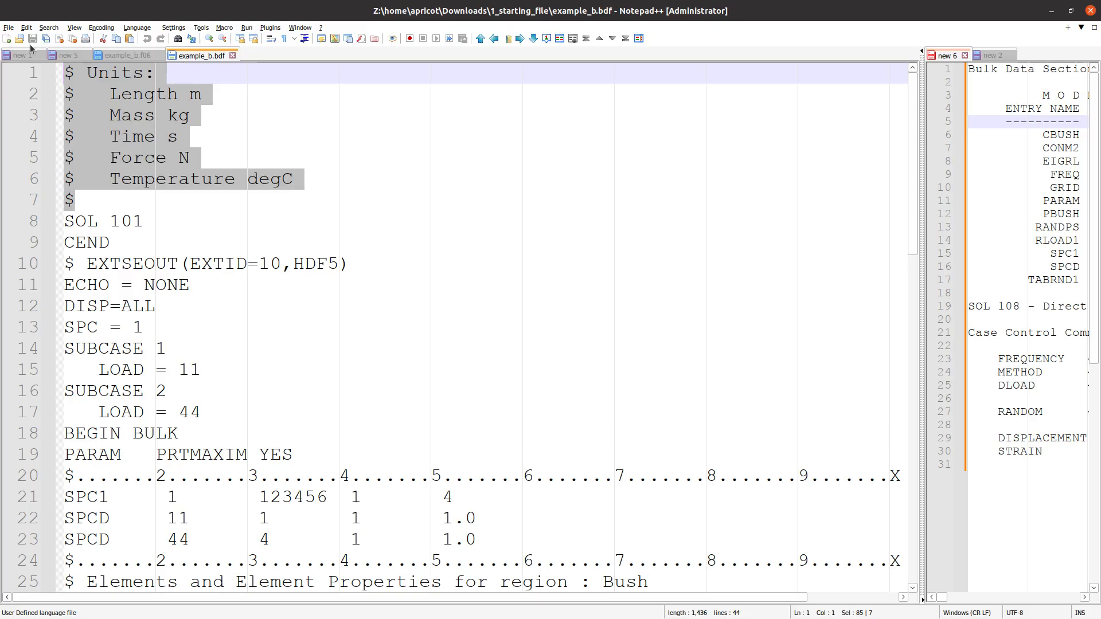
{"action": "left_click", "coordinate": [202, 133]}
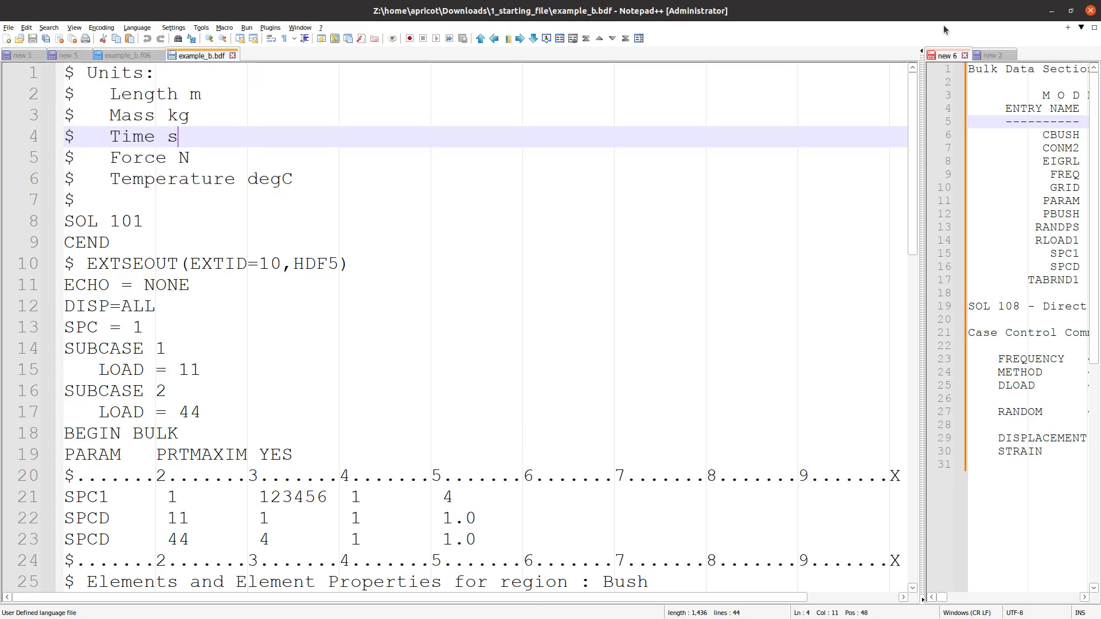
- Switch to the Viewer and upload example_b.bdf from the 1_starting_file folder as the BDF model
{"action": "left_click", "coordinate": [1051, 11]}
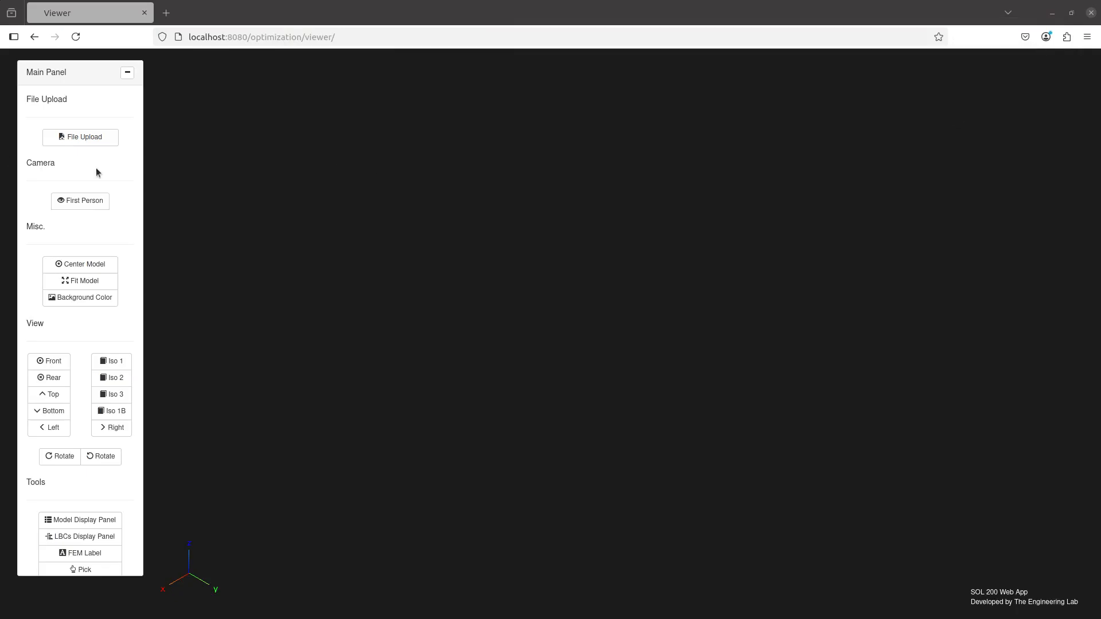
{"action": "left_click", "coordinate": [93, 136]}
{"action": "left_click", "coordinate": [645, 212]}
{"action": "left_click", "coordinate": [476, 112]}
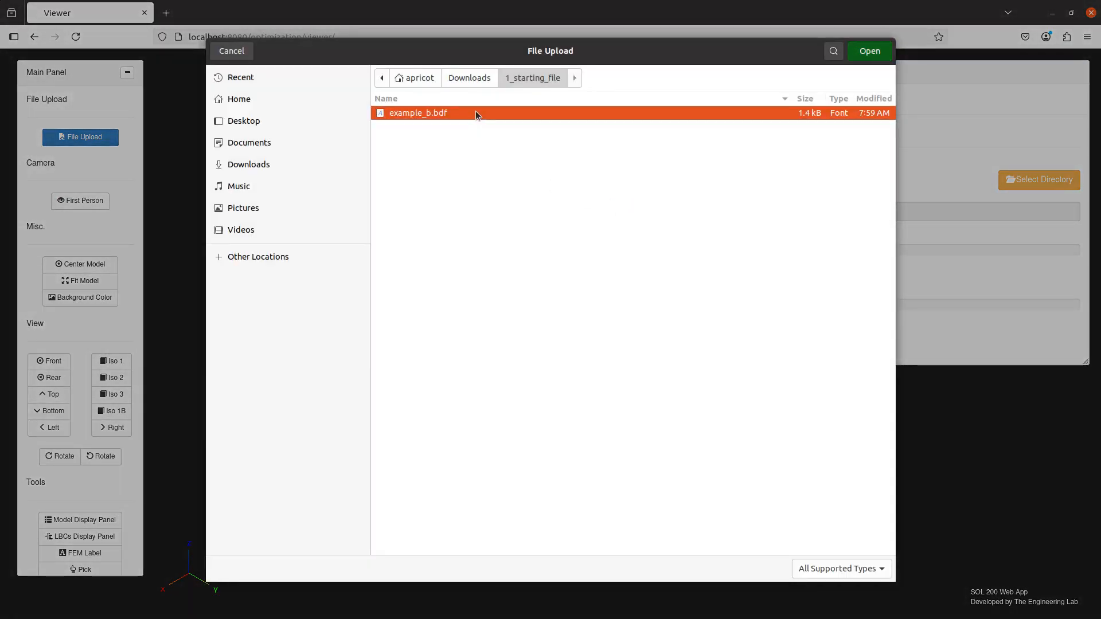
{"action": "double_click", "coordinate": [476, 113]}
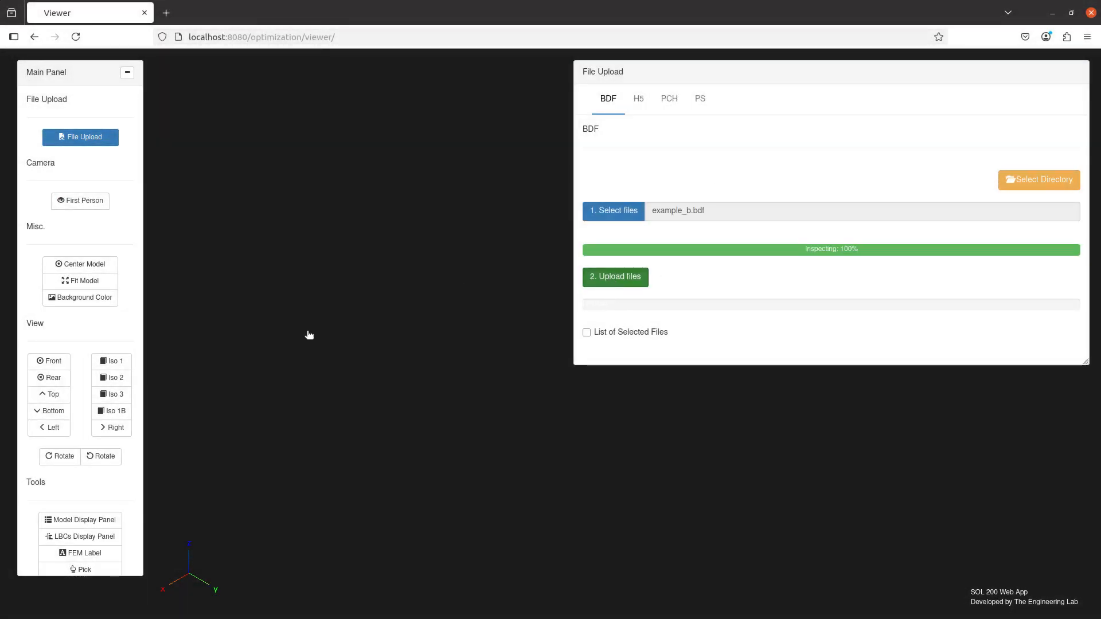
- Display the CONM2 and PBUSH elements on a white background and assign them new colors
{"action": "left_click", "coordinate": [80, 519]}
{"action": "scroll", "coordinate": [81, 454], "scroll_direction": "down", "scroll_amount": 3}
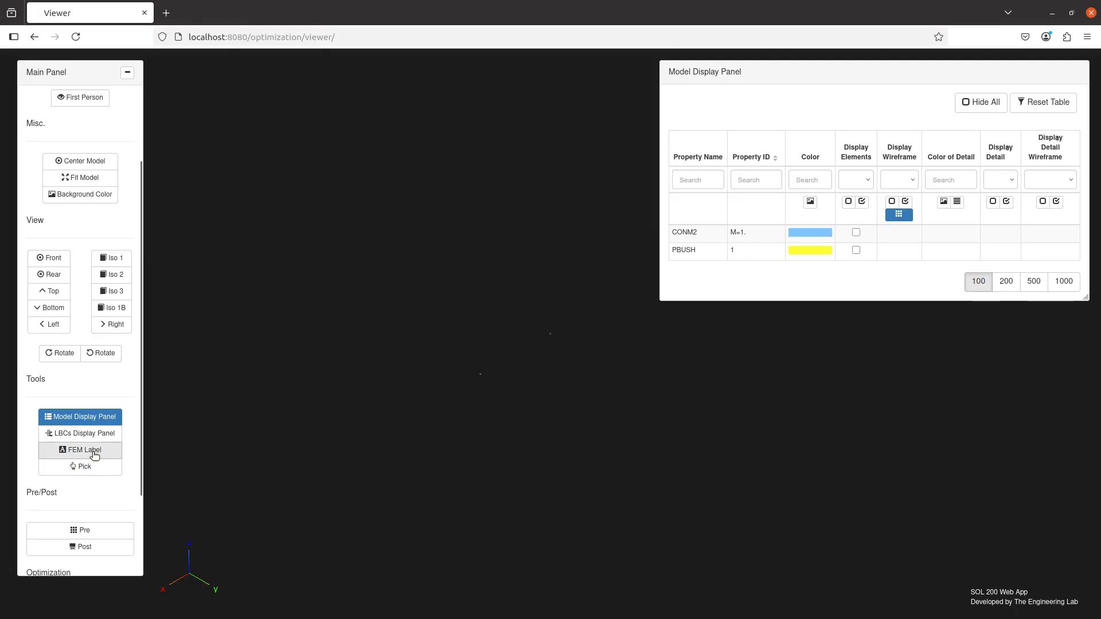
{"action": "left_click", "coordinate": [855, 232]}
{"action": "left_click", "coordinate": [856, 250]}
{"action": "left_click", "coordinate": [81, 194]}
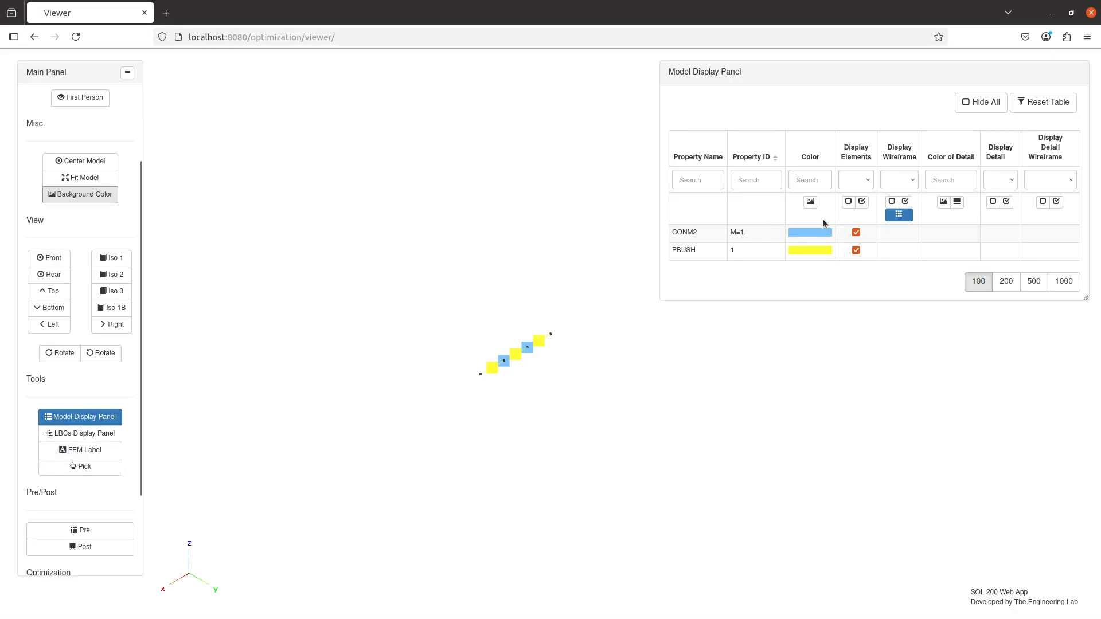
{"action": "left_click", "coordinate": [812, 202]}
- Orient the model to the front view and enlarge the spring-mass chain across the viewport
{"action": "left_click_drag", "start_coordinate": [385, 379], "coordinate": [299, 222]}
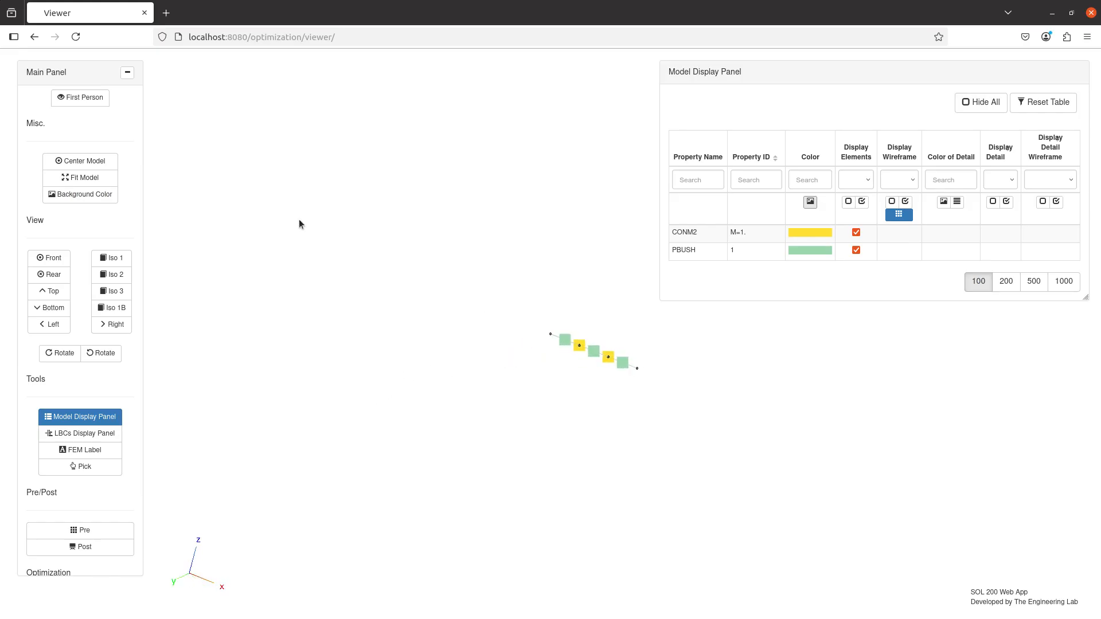
{"action": "left_click", "coordinate": [60, 260]}
{"action": "left_click_drag", "start_coordinate": [521, 377], "coordinate": [586, 407]}
{"action": "scroll", "coordinate": [342, 352], "scroll_direction": "down", "scroll_amount": 4}
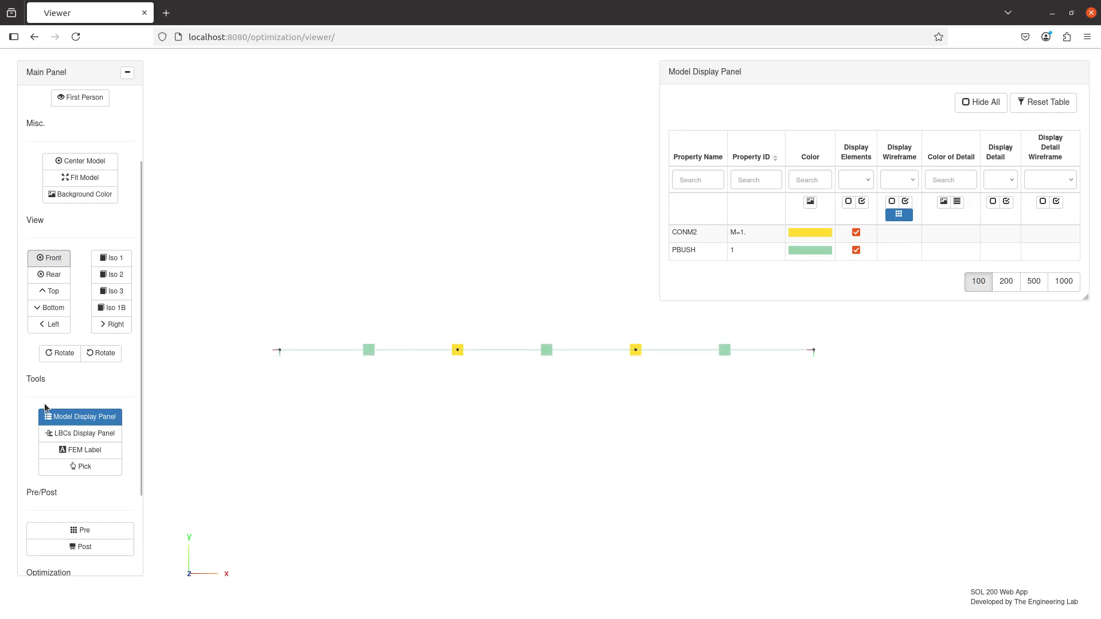
- Label all three CBUSH and both CONM2 elements of the chain by picking them with FEM Label
{"action": "left_click", "coordinate": [80, 450]}
{"action": "left_click", "coordinate": [1003, 253]}
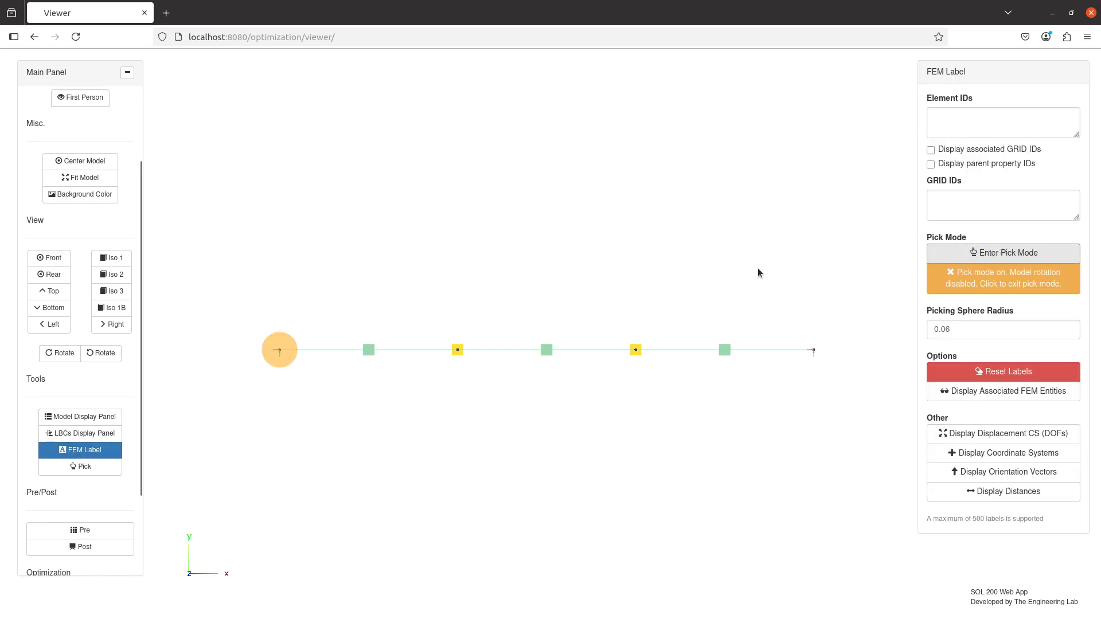
{"action": "left_click", "coordinate": [455, 351]}
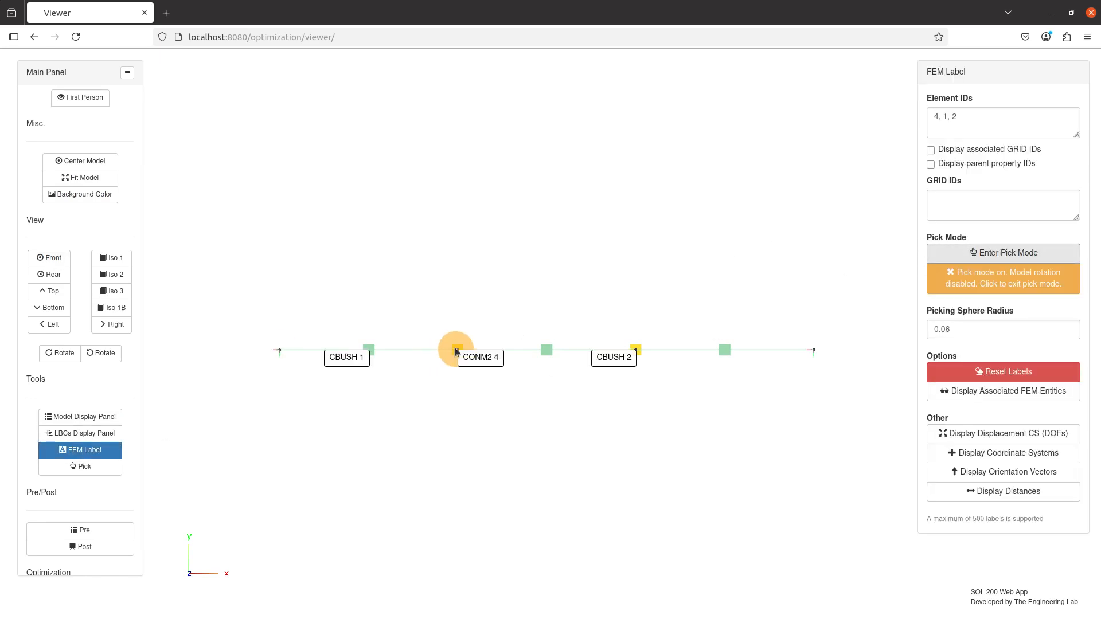
{"action": "left_click", "coordinate": [636, 351]}
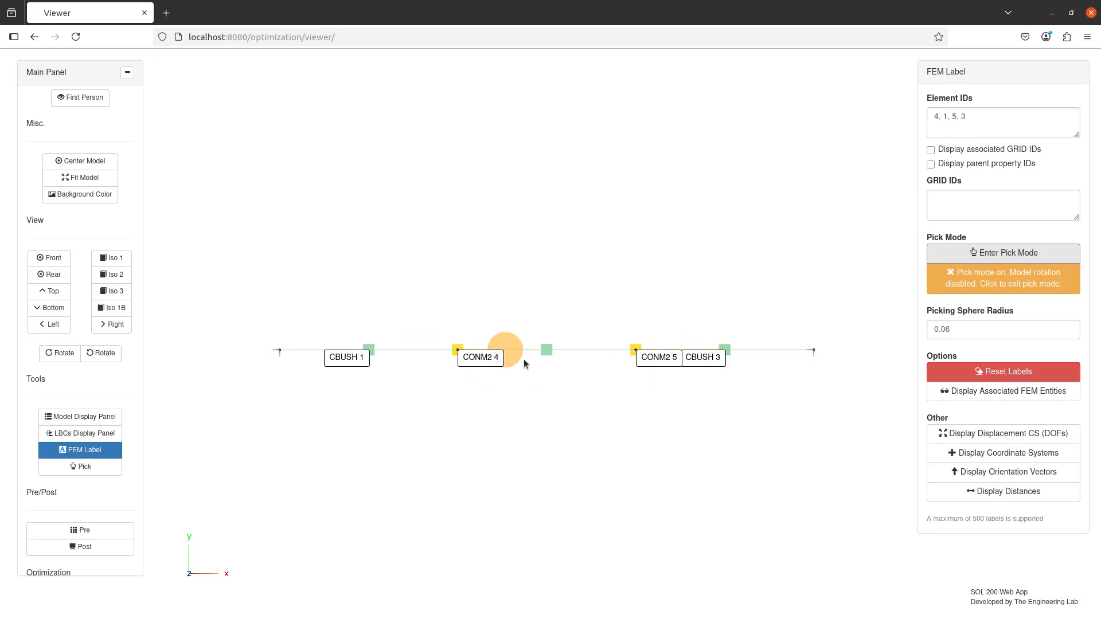
{"action": "left_click", "coordinate": [369, 370]}
{"action": "left_click", "coordinate": [368, 372]}
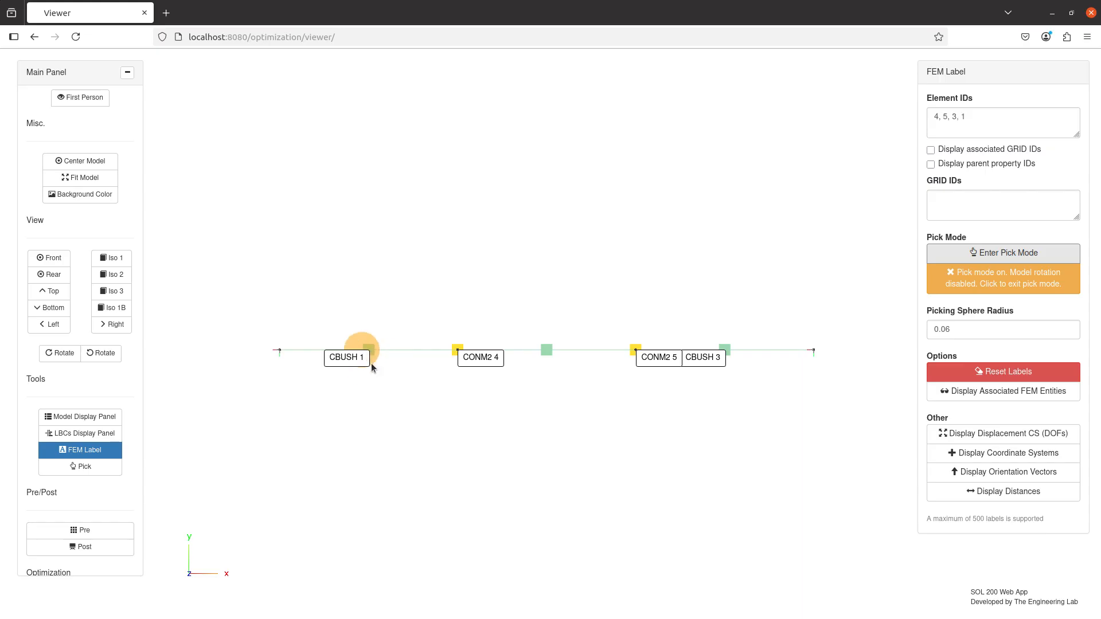
{"action": "left_click", "coordinate": [546, 350]}
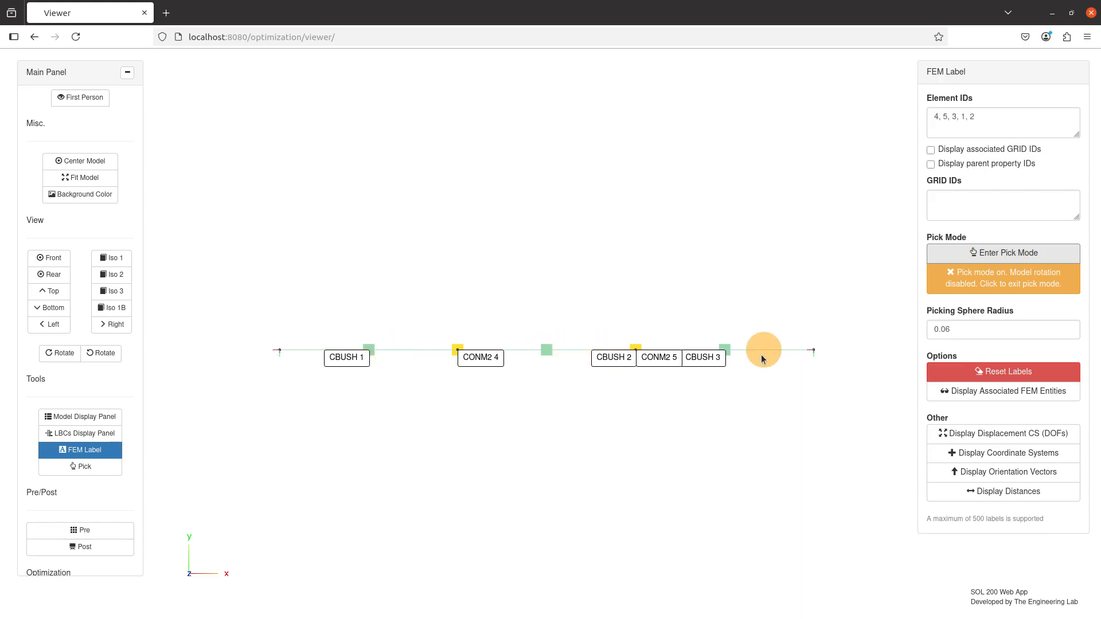
- Exit pick mode, add the associated GRID IDs to the element labels for inspection, and close the labeling tool
{"action": "left_click", "coordinate": [995, 119]}
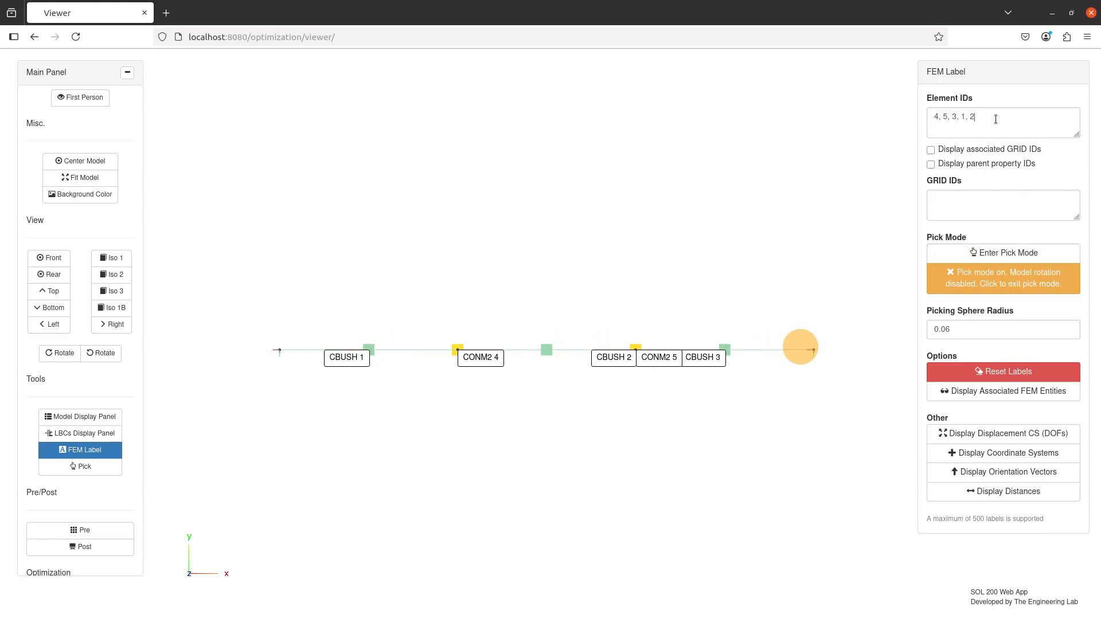
{"action": "key", "text": "ctrl+a"}
{"action": "key", "text": "BackSpace"}
{"action": "key", "text": "ctrl+z"}
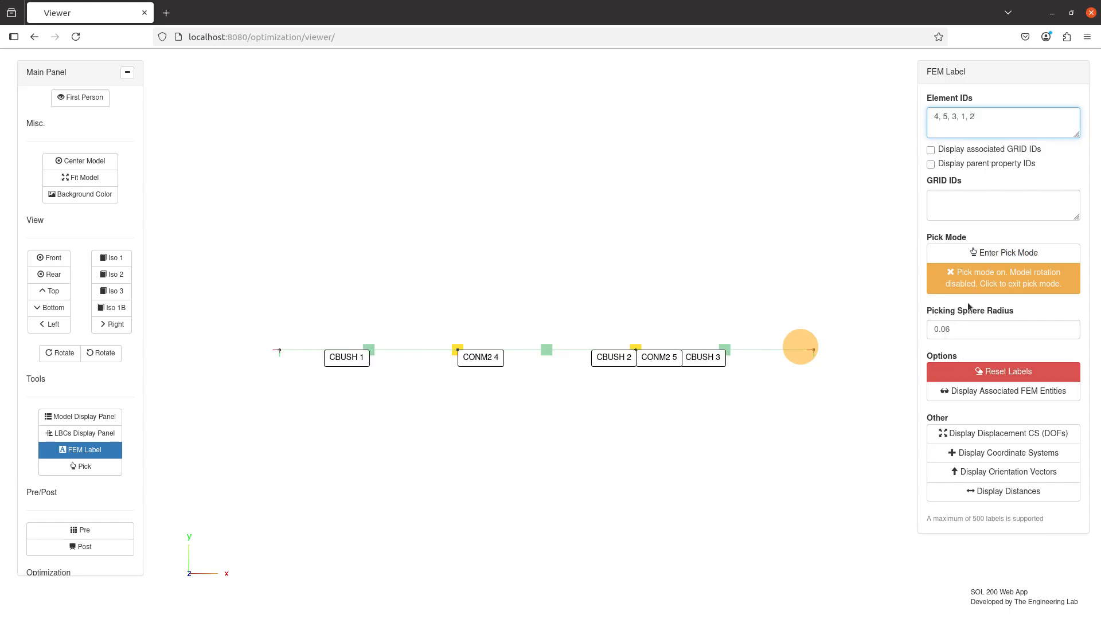
{"action": "left_click", "coordinate": [972, 281]}
{"action": "left_click", "coordinate": [985, 150]}
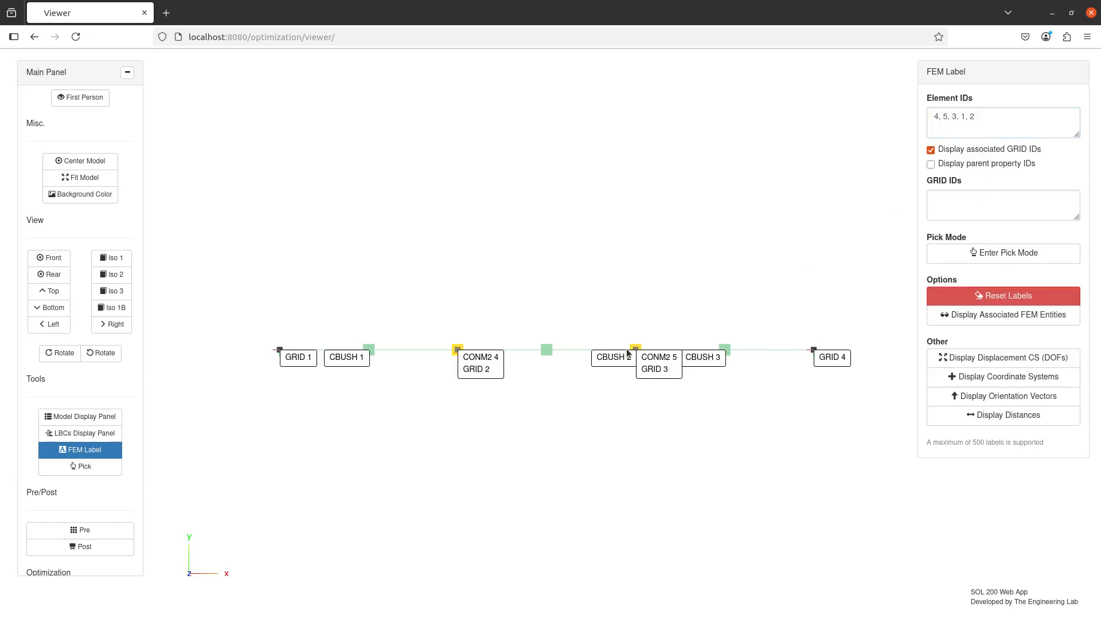
{"action": "scroll", "coordinate": [488, 383], "scroll_direction": "up", "scroll_amount": 3}
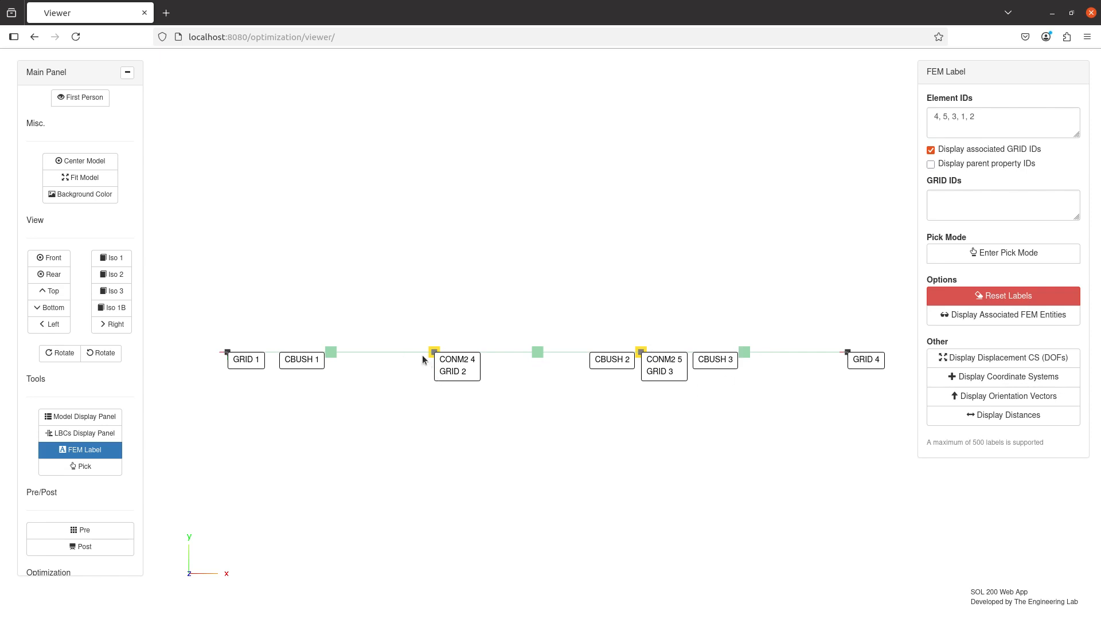
{"action": "scroll", "coordinate": [419, 352], "scroll_direction": "up", "scroll_amount": 5}
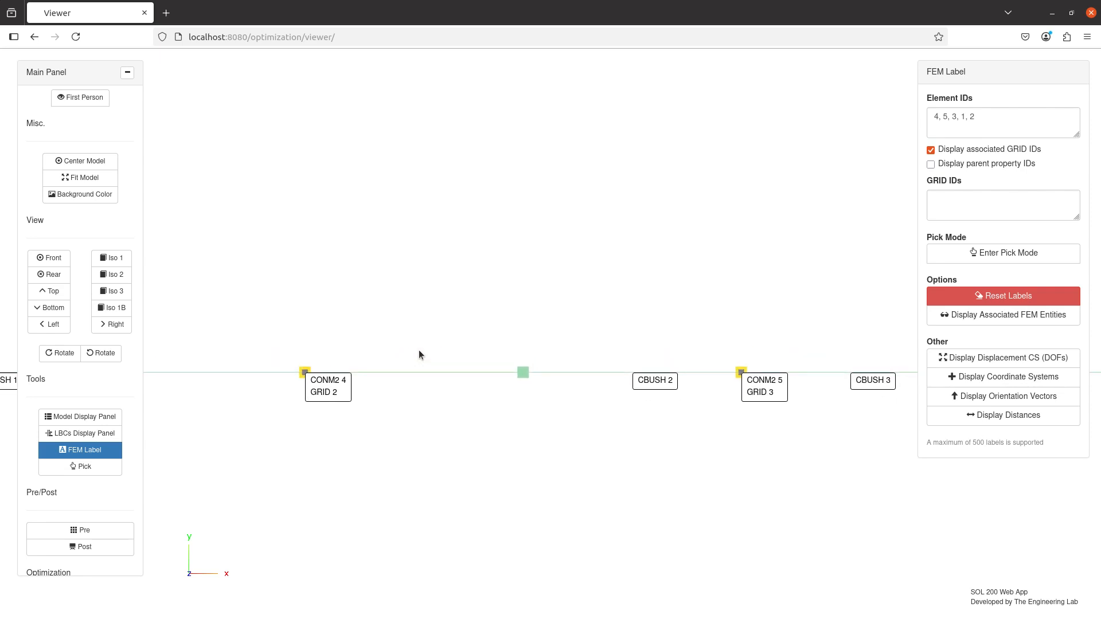
{"action": "scroll", "coordinate": [403, 447], "scroll_direction": "down", "scroll_amount": 5}
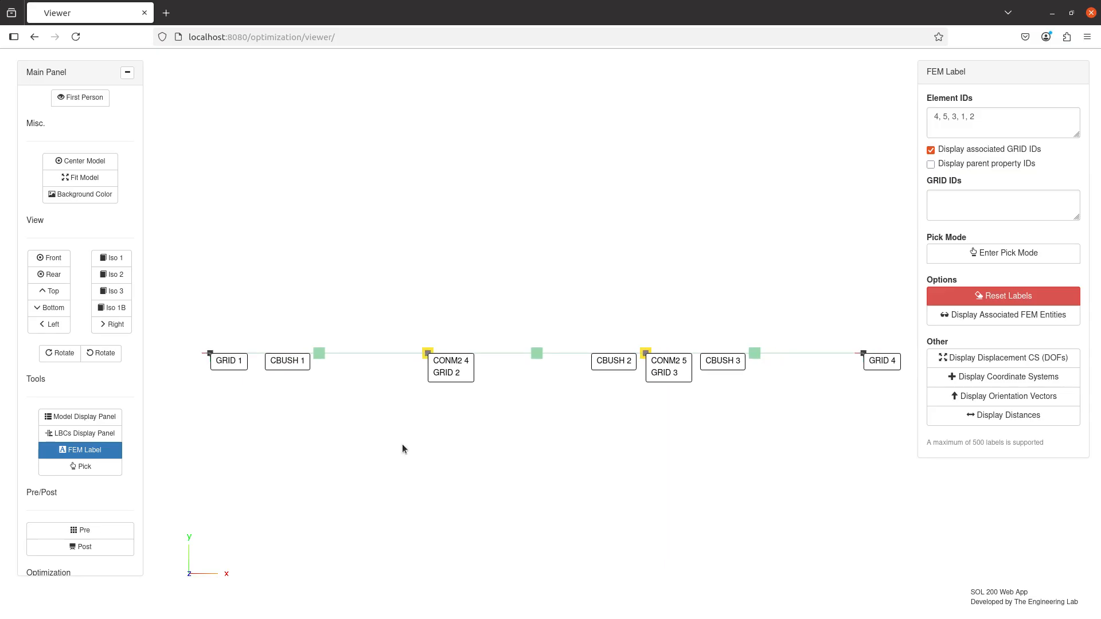
{"action": "left_click", "coordinate": [109, 450]}
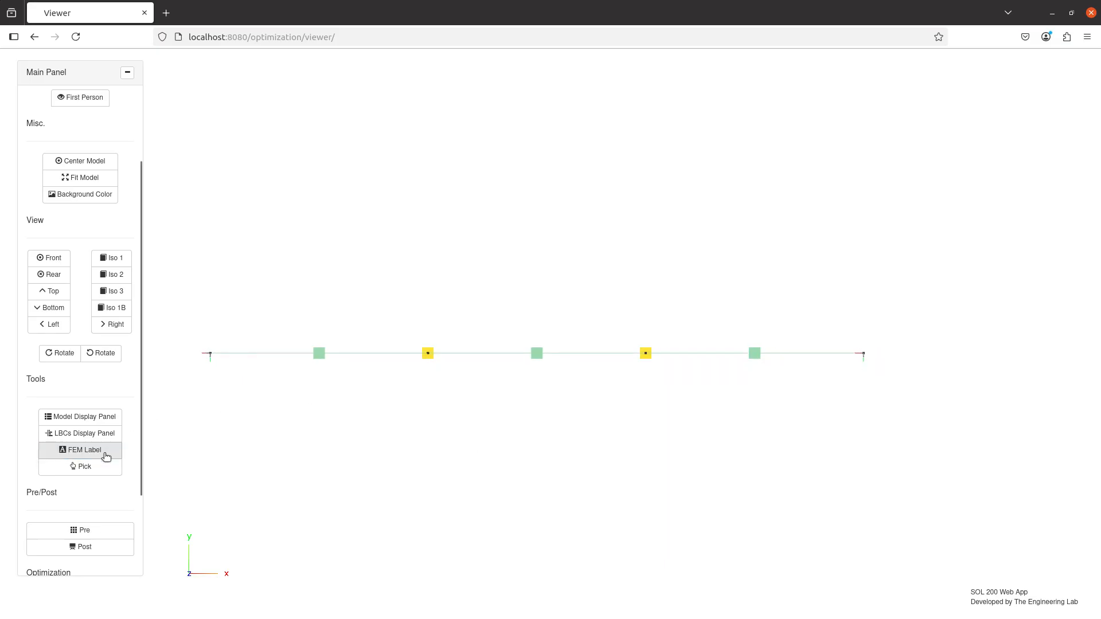
- Display the loads and boundary conditions with an arrow length of 1.125, leaving only SPCD 11 shown
{"action": "left_click", "coordinate": [113, 434]}
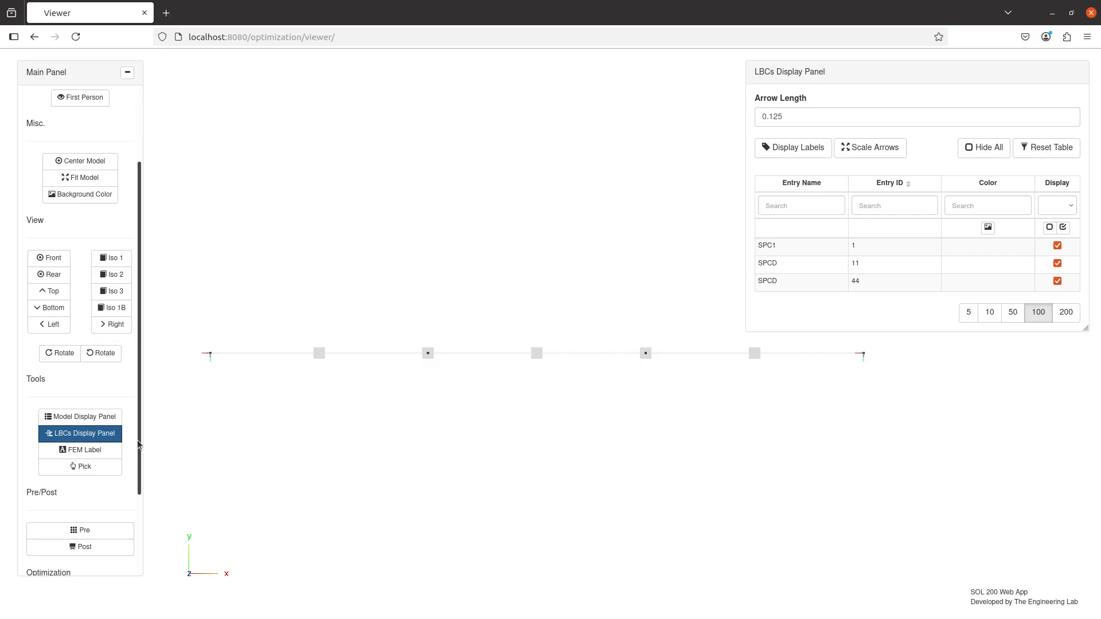
{"action": "double_click", "coordinate": [762, 117]}
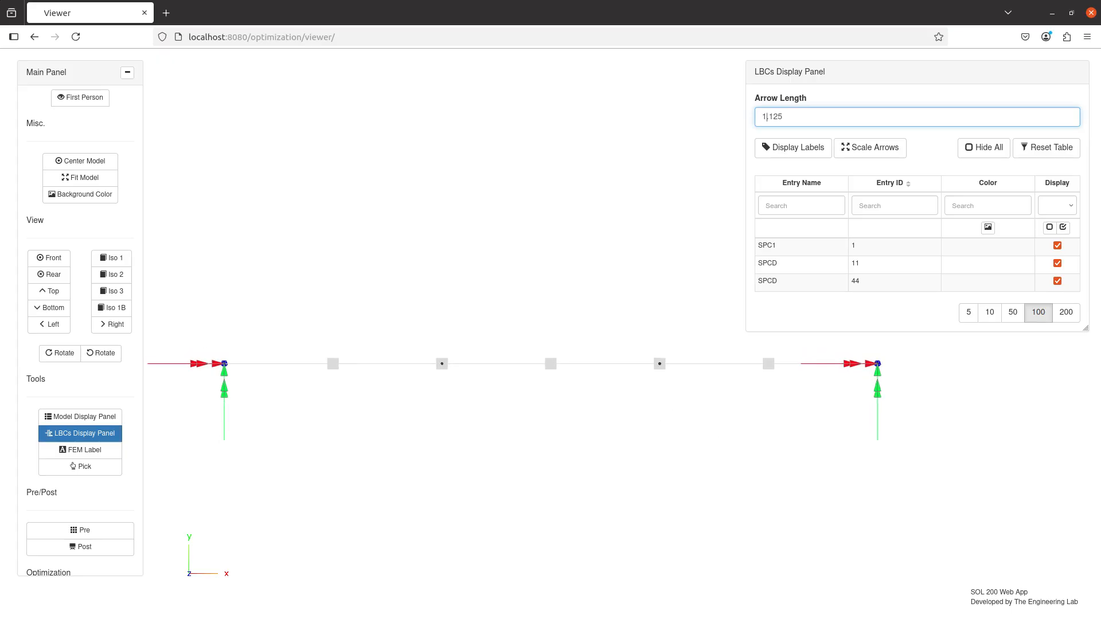
{"action": "left_click", "coordinate": [1058, 264]}
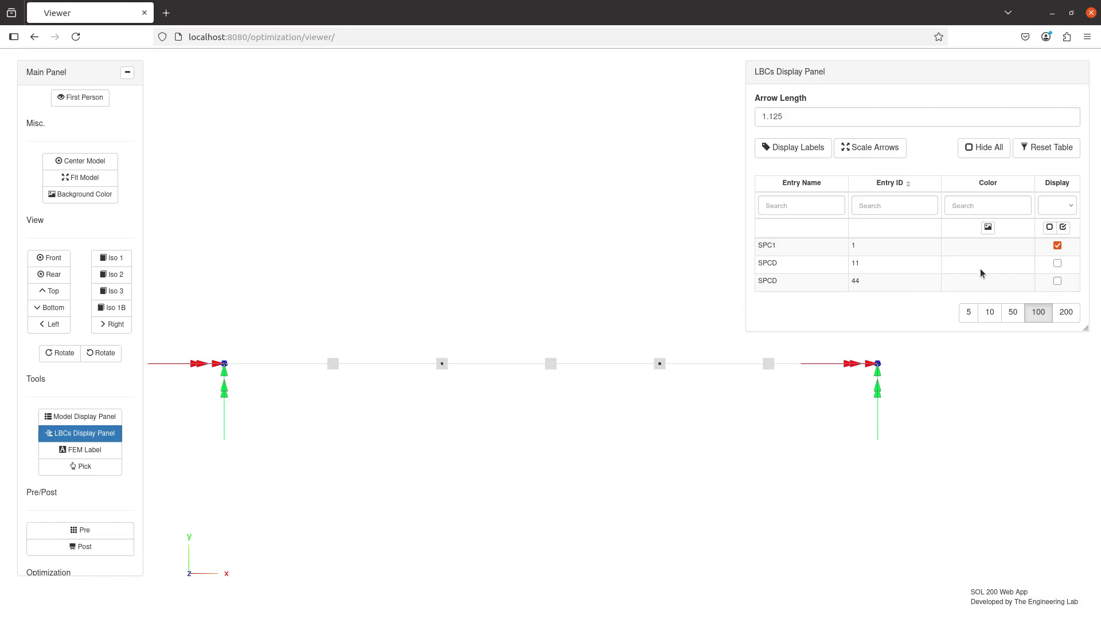
{"action": "left_click", "coordinate": [1057, 263]}
{"action": "left_click", "coordinate": [1057, 246]}
- Label the SPCD 11 arrow with its entry name and value, and reposition the chain in the viewport
{"action": "left_click", "coordinate": [819, 156]}
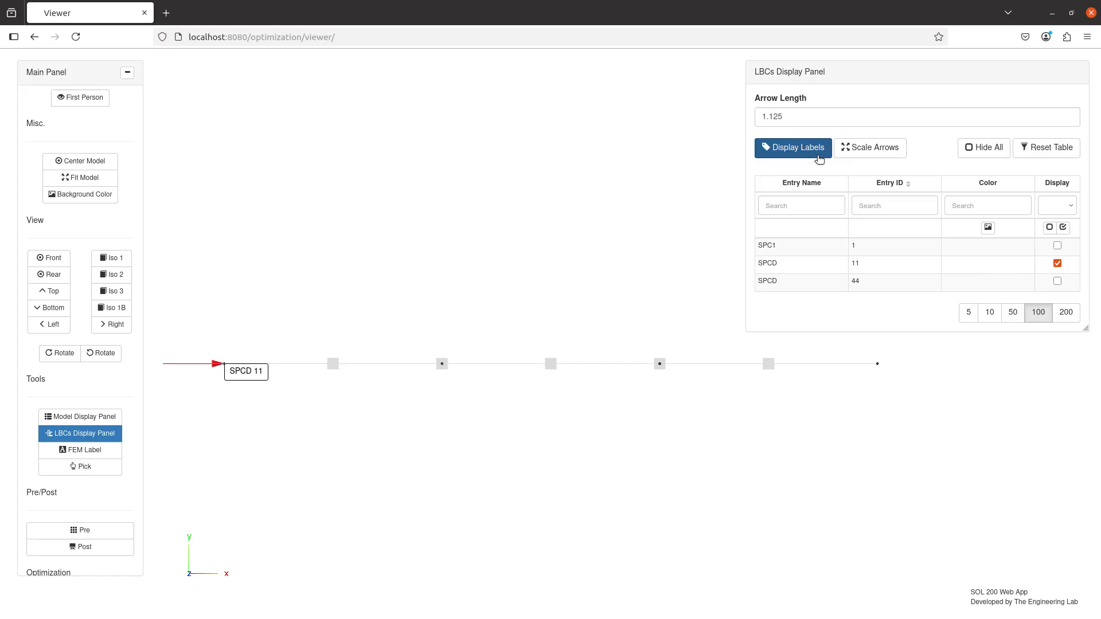
{"action": "left_click", "coordinate": [818, 156]}
{"action": "left_click", "coordinate": [818, 156]}
{"action": "left_click_drag", "start_coordinate": [297, 393], "coordinate": [522, 539]}
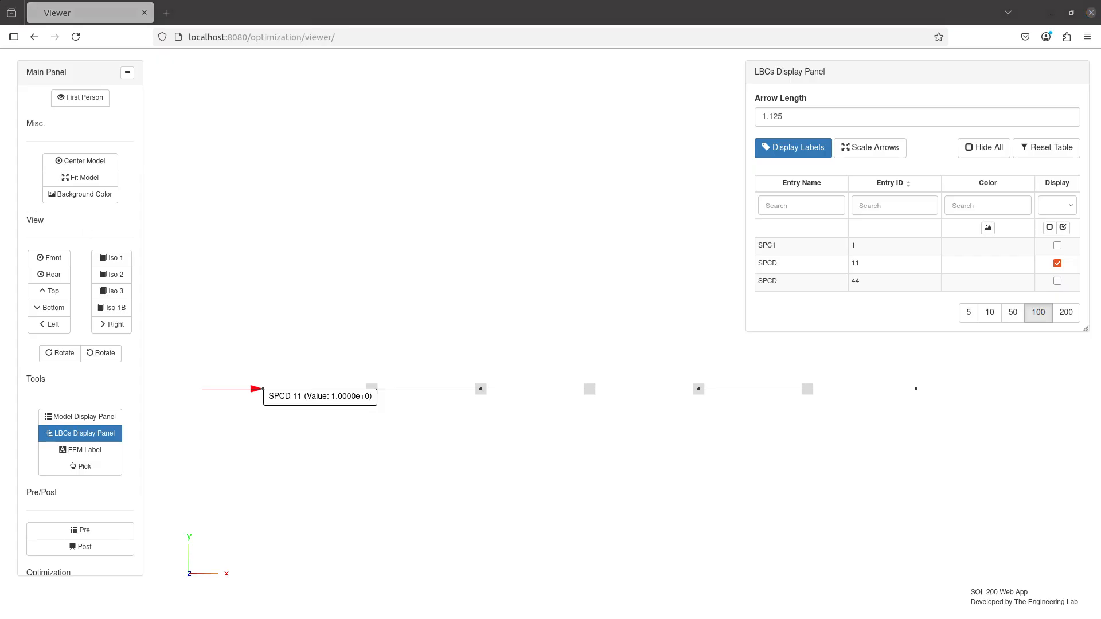
- Consult Figure 6 of Example B in the random vibration theory PDF, then return to the Viewer and close the load display settings
{"action": "key", "text": "alt+Tab"}
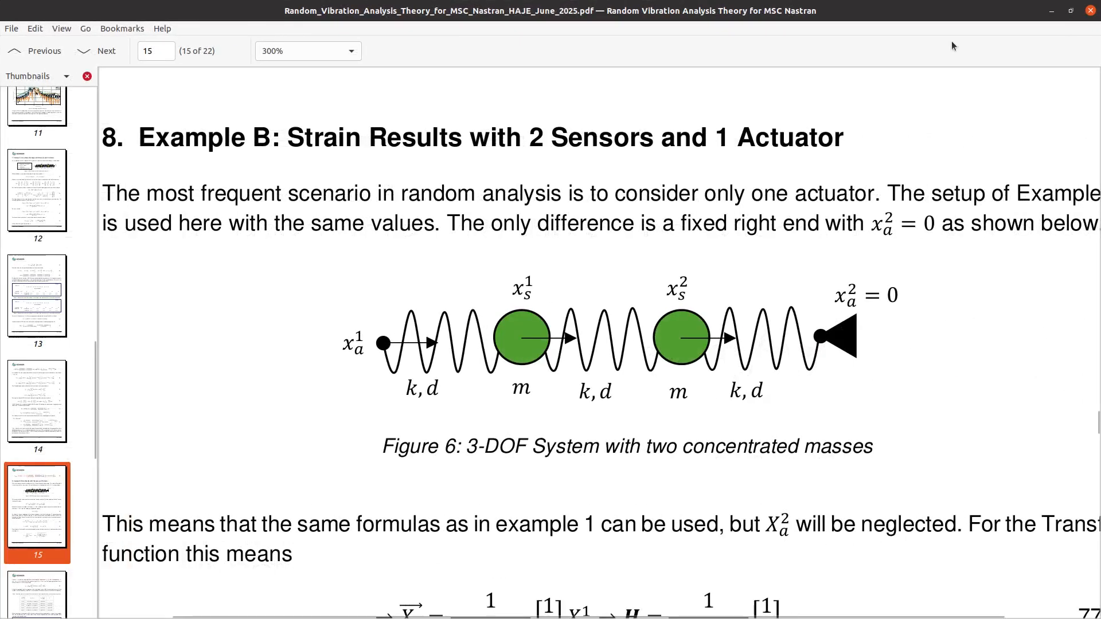
{"action": "left_click", "coordinate": [1051, 8]}
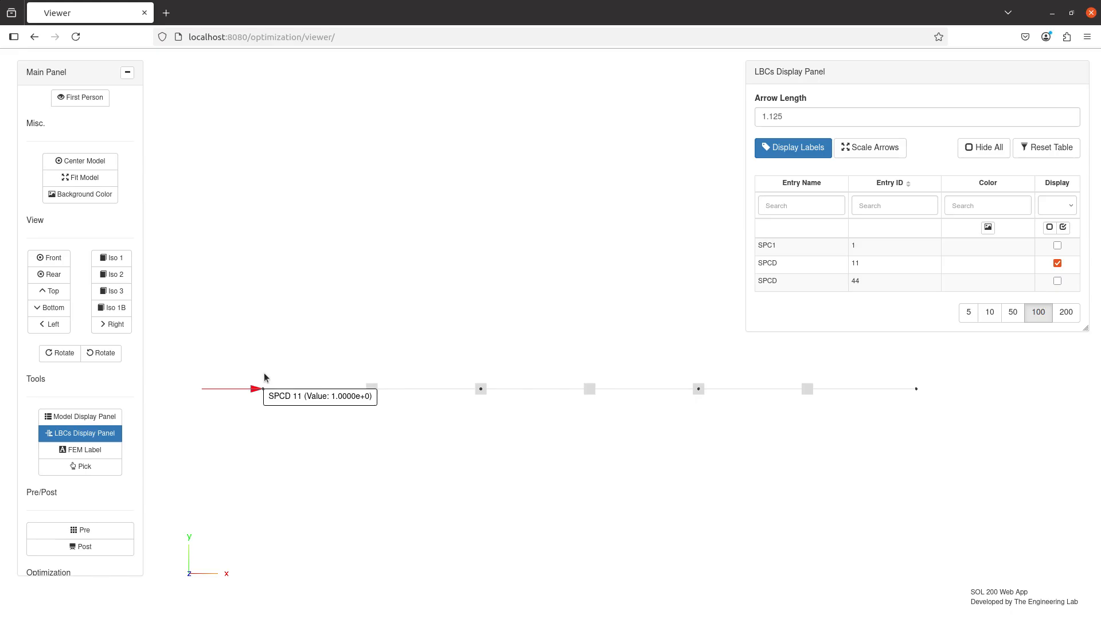
{"action": "left_click", "coordinate": [86, 437]}
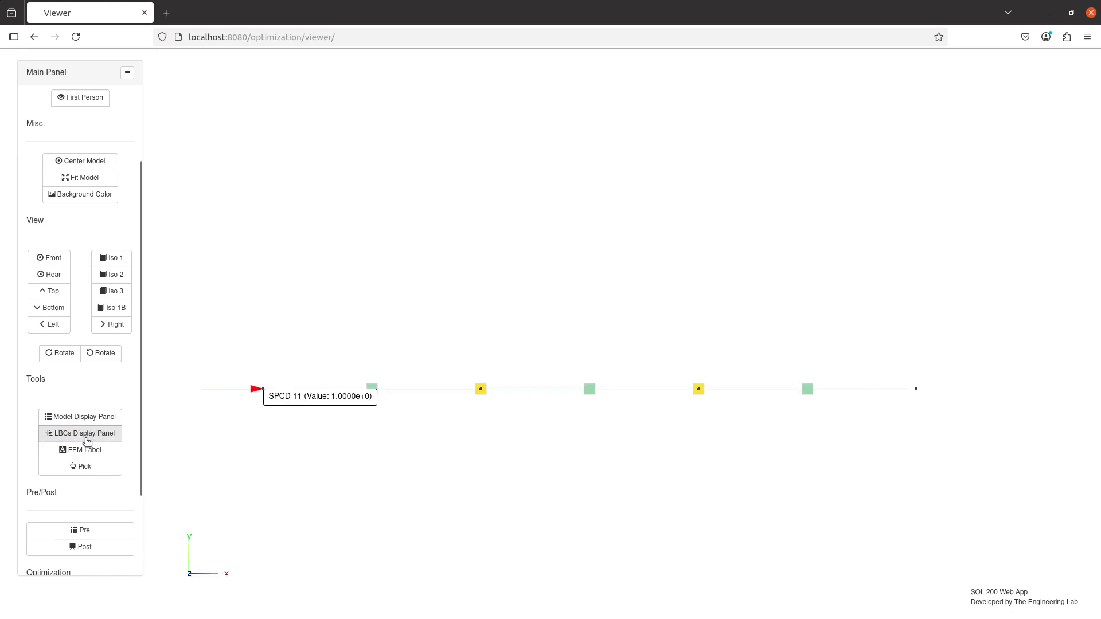
- Open the model in the Pre editor and set the solution sequence to 108 - Direct frequency response
{"action": "scroll", "coordinate": [88, 487], "scroll_direction": "down", "scroll_amount": 2}
{"action": "left_click", "coordinate": [88, 478]}
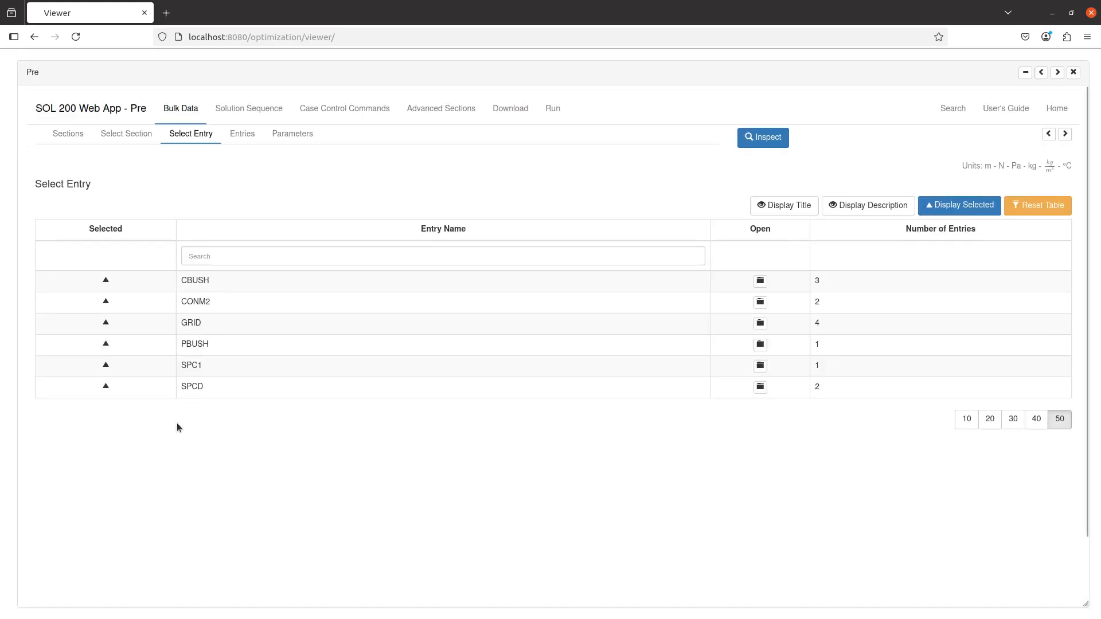
{"action": "left_click", "coordinate": [247, 113]}
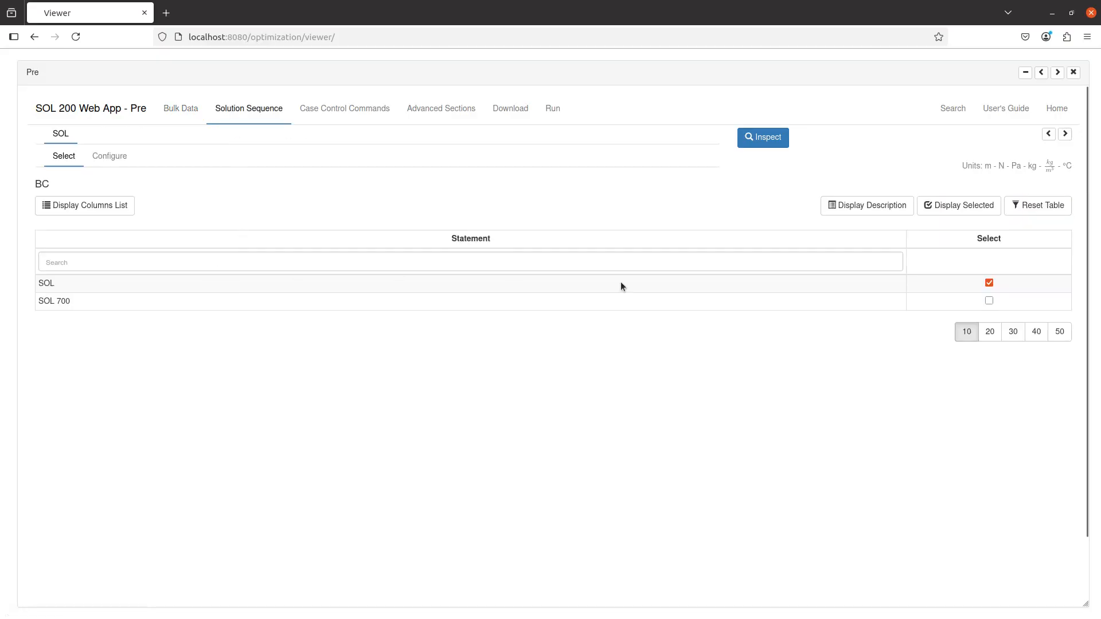
{"action": "left_click", "coordinate": [108, 157]}
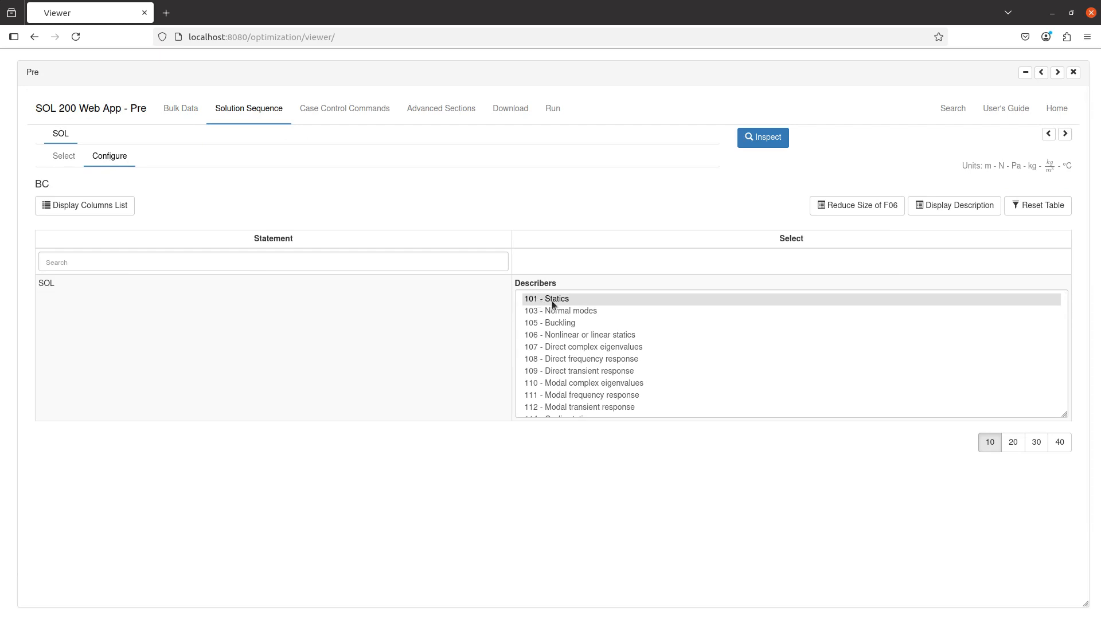
{"action": "left_click", "coordinate": [588, 394]}
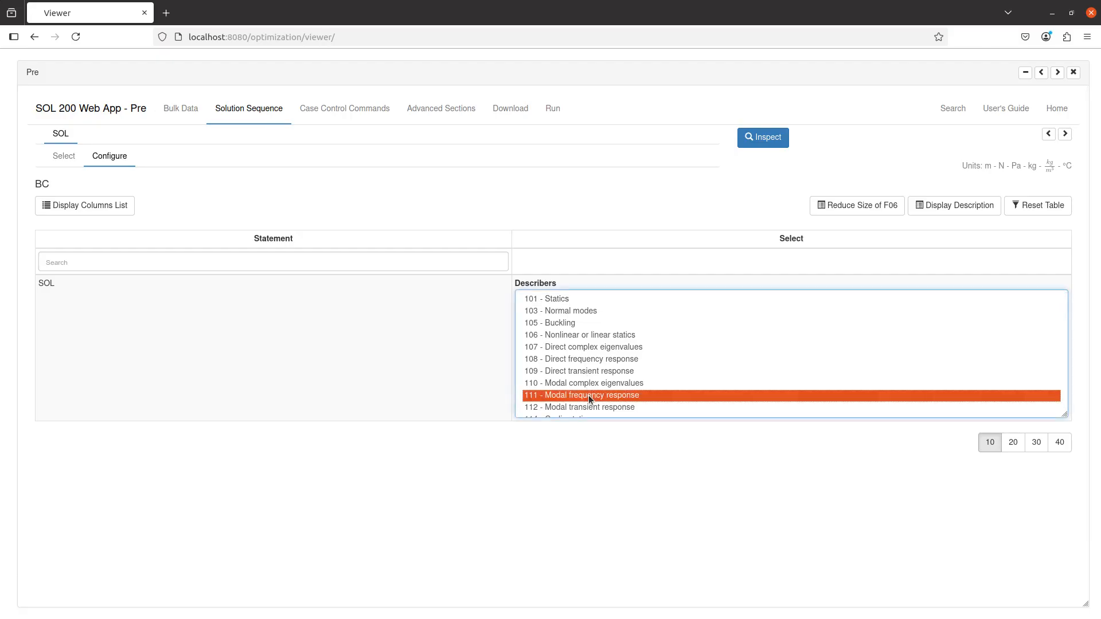
{"action": "left_click", "coordinate": [599, 359]}
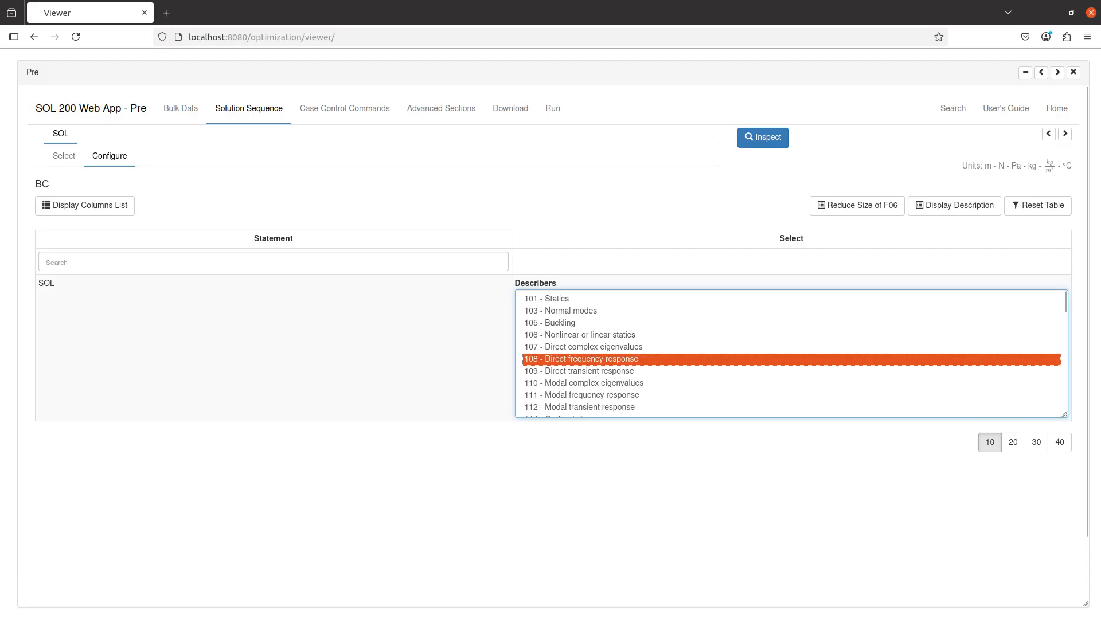
- Switch to the Notepad++ notes, highlight the EIGRL and FREQ lines in the model summary and enlarge the text to review them
{"action": "key", "text": "alt+Tab"}
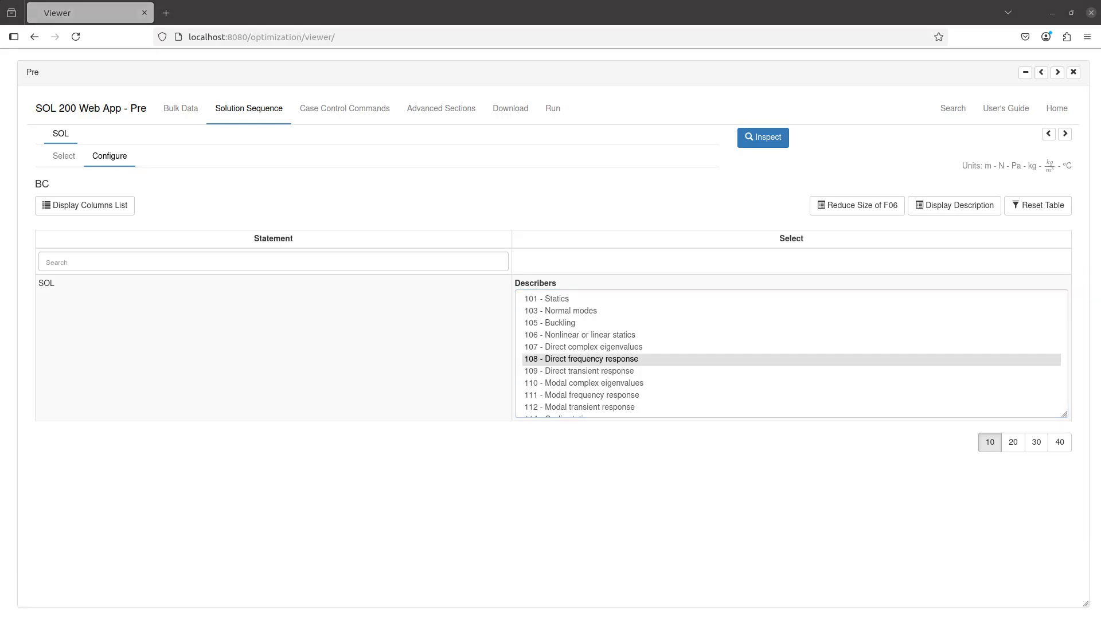
{"action": "left_click_drag", "start_coordinate": [688, 618], "coordinate": [303, 2]}
{"action": "left_click", "coordinate": [443, 164]}
{"action": "left_click_drag", "start_coordinate": [880, 174], "coordinate": [293, 161]}
{"action": "scroll", "coordinate": [575, 212], "scroll_direction": "up", "scroll_amount": 2, "text": "ctrl"}
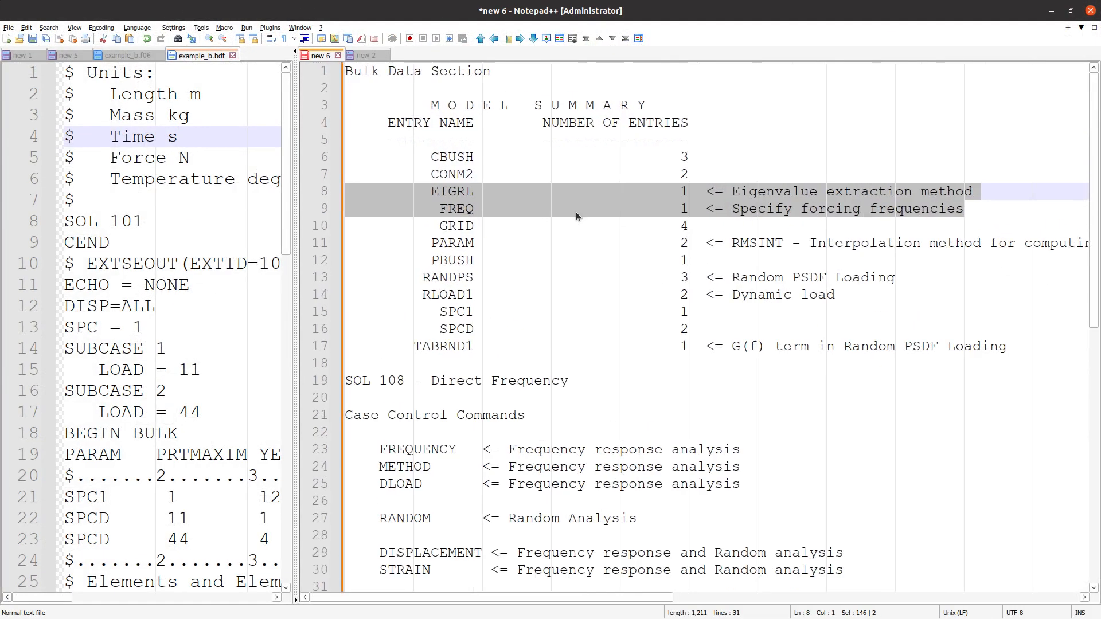
{"action": "scroll", "coordinate": [576, 211], "scroll_direction": "up", "scroll_amount": 3, "text": "ctrl"}
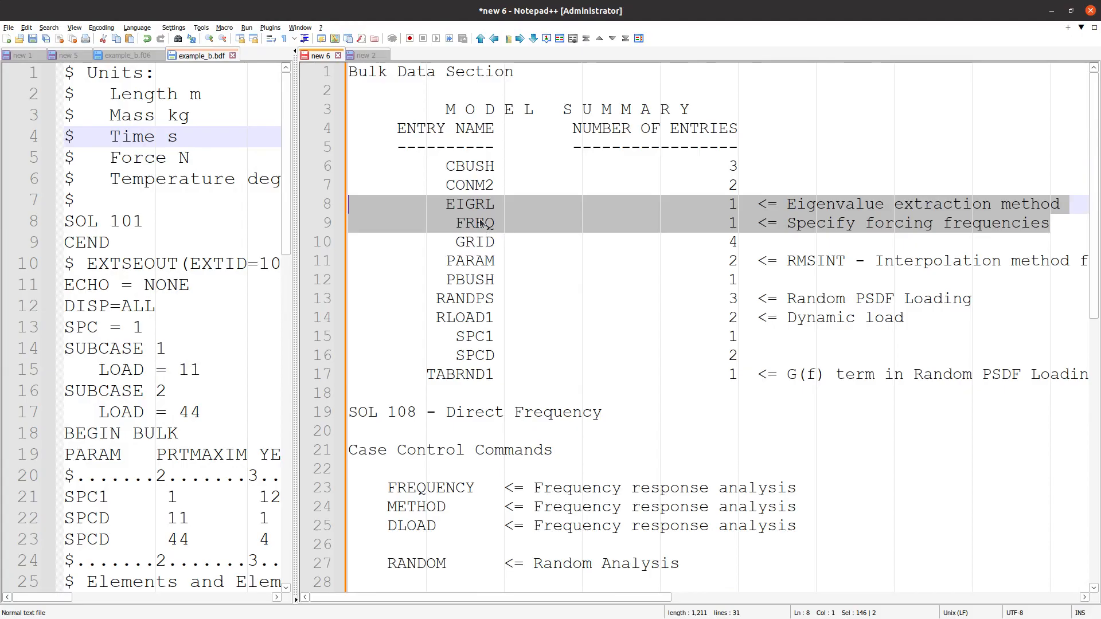
{"action": "double_click", "coordinate": [480, 223]}
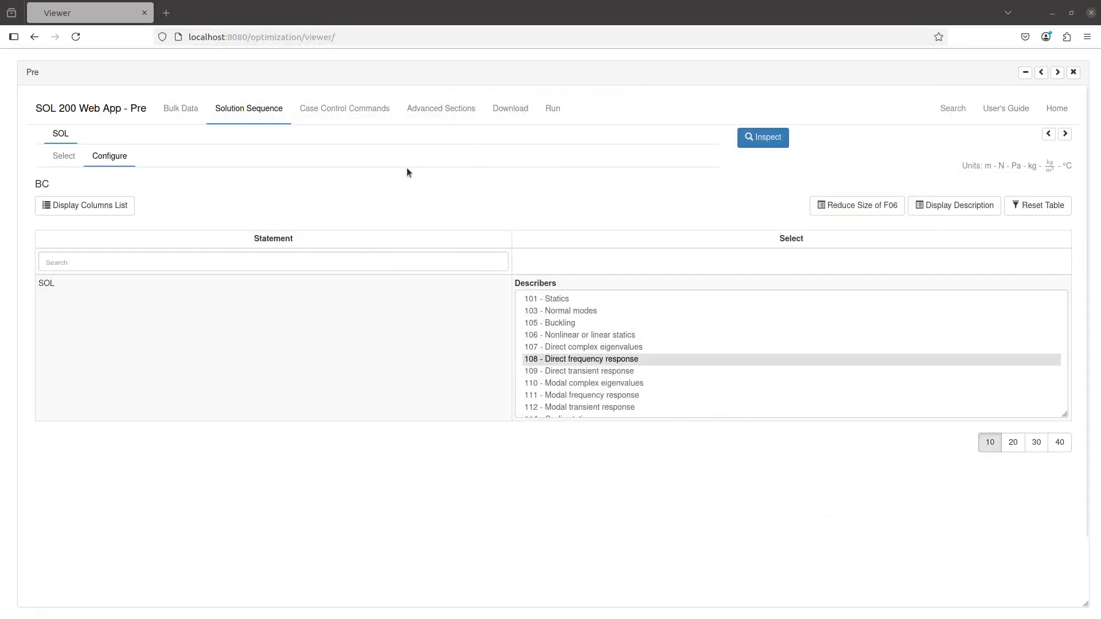
- Return to the Pre editor, find EIGRL among all bulk data entries, create an EIGRL entry and display its field descriptions
{"action": "left_click", "coordinate": [181, 114]}
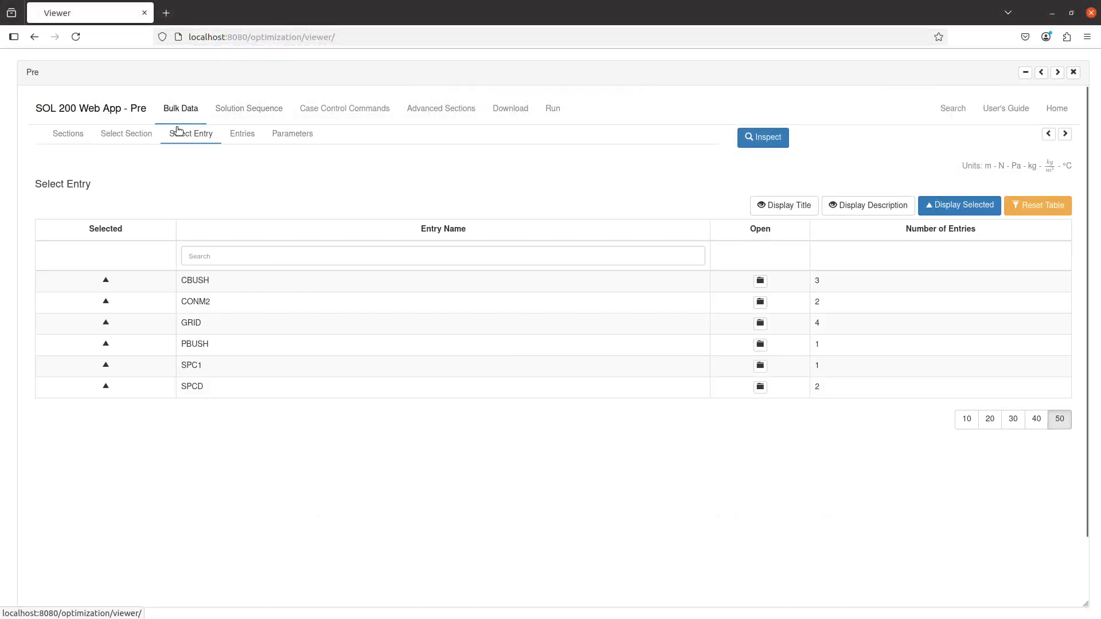
{"action": "left_click", "coordinate": [1050, 211]}
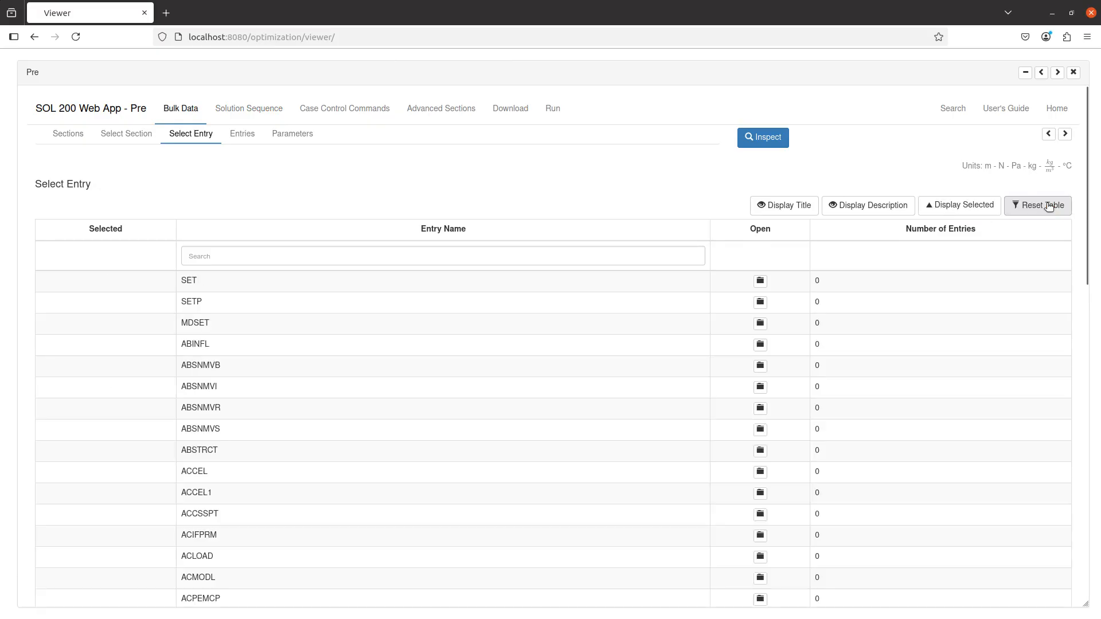
{"action": "left_click", "coordinate": [582, 257]}
{"action": "type", "text": "eigrl"}
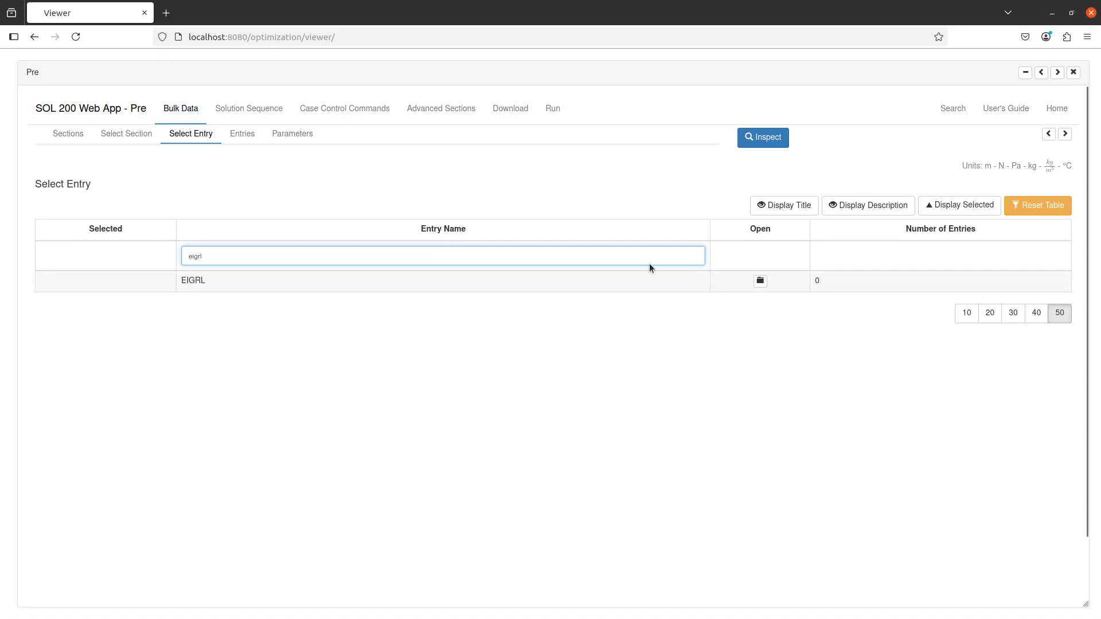
{"action": "left_click", "coordinate": [766, 281]}
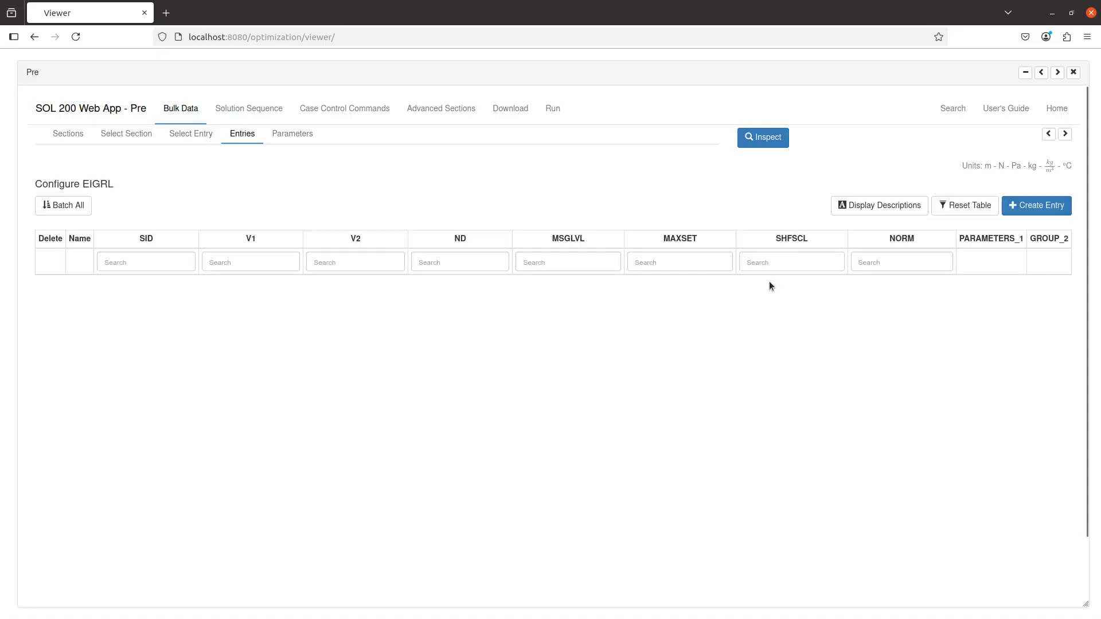
{"action": "left_click", "coordinate": [1016, 205]}
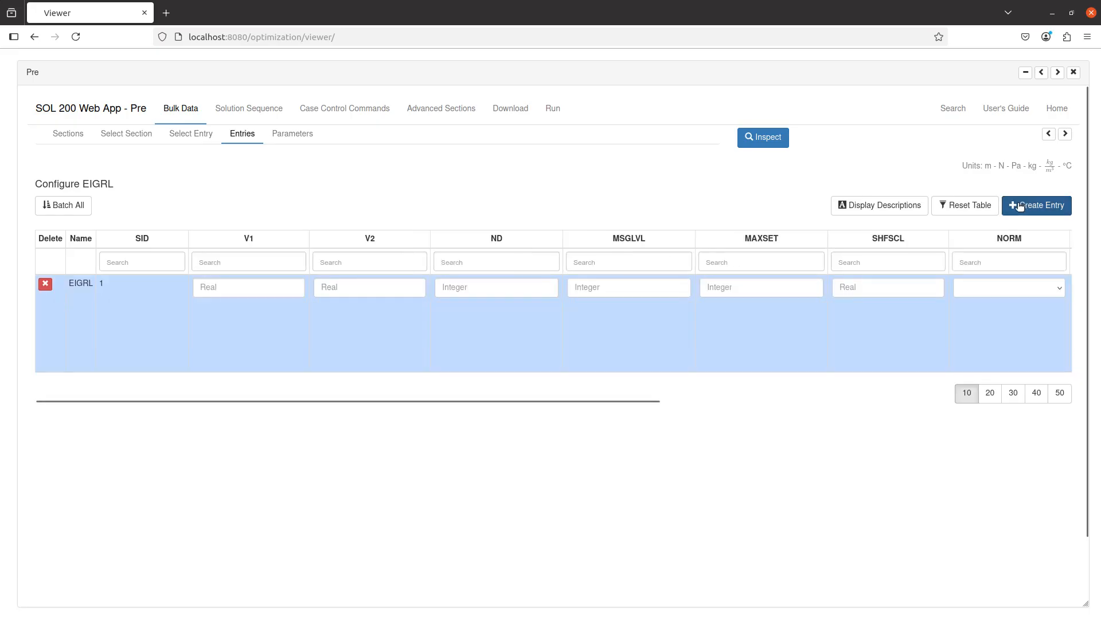
{"action": "left_click", "coordinate": [878, 207]}
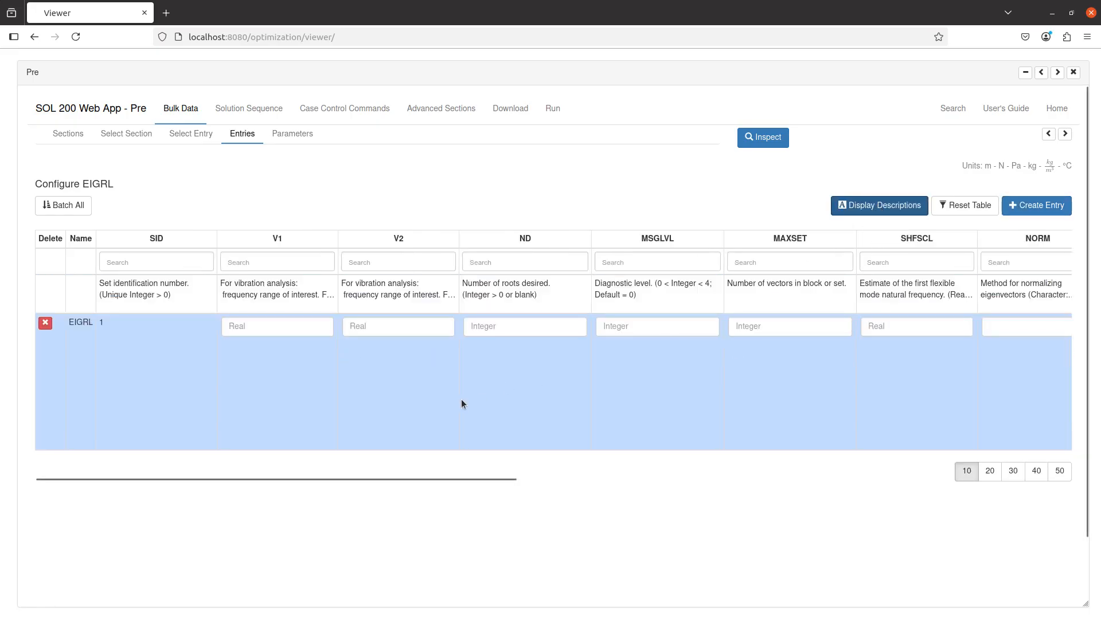
- Set the EIGRL entry's number of desired roots (ND) to 10 and display the BDF output beside the table
{"action": "left_click", "coordinate": [515, 334]}
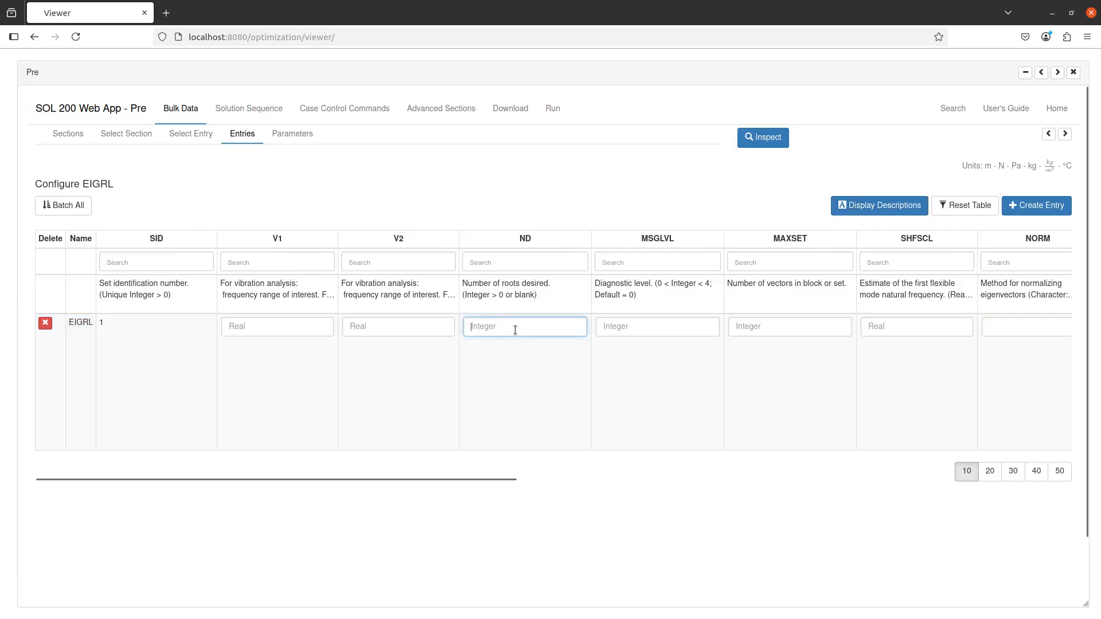
{"action": "type", "text": "10"}
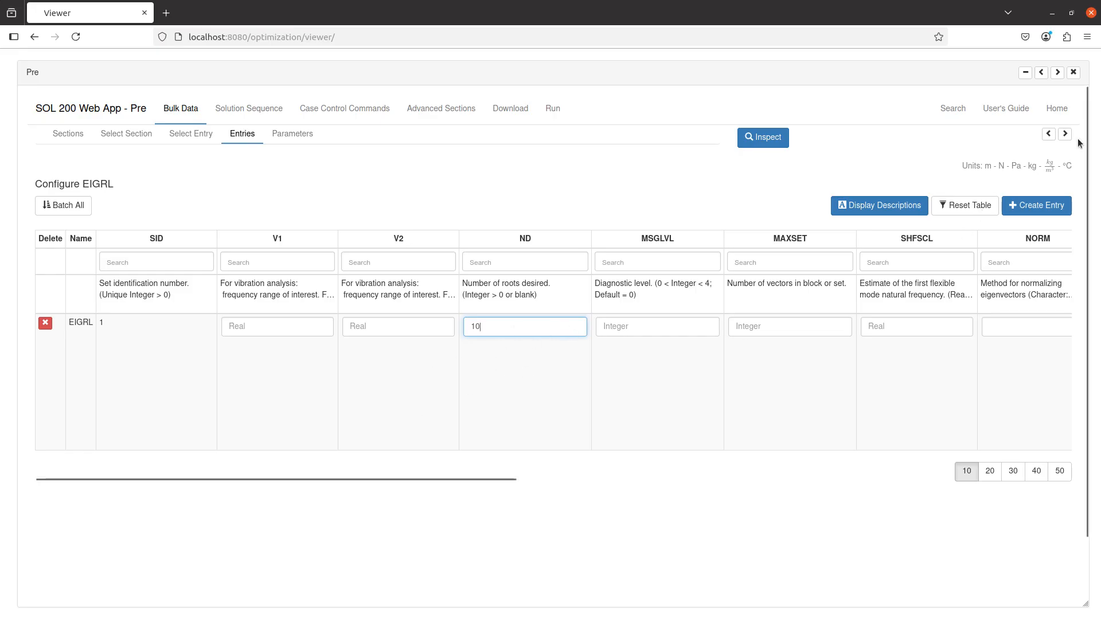
{"action": "left_click", "coordinate": [1047, 135]}
{"action": "left_click", "coordinate": [1047, 136]}
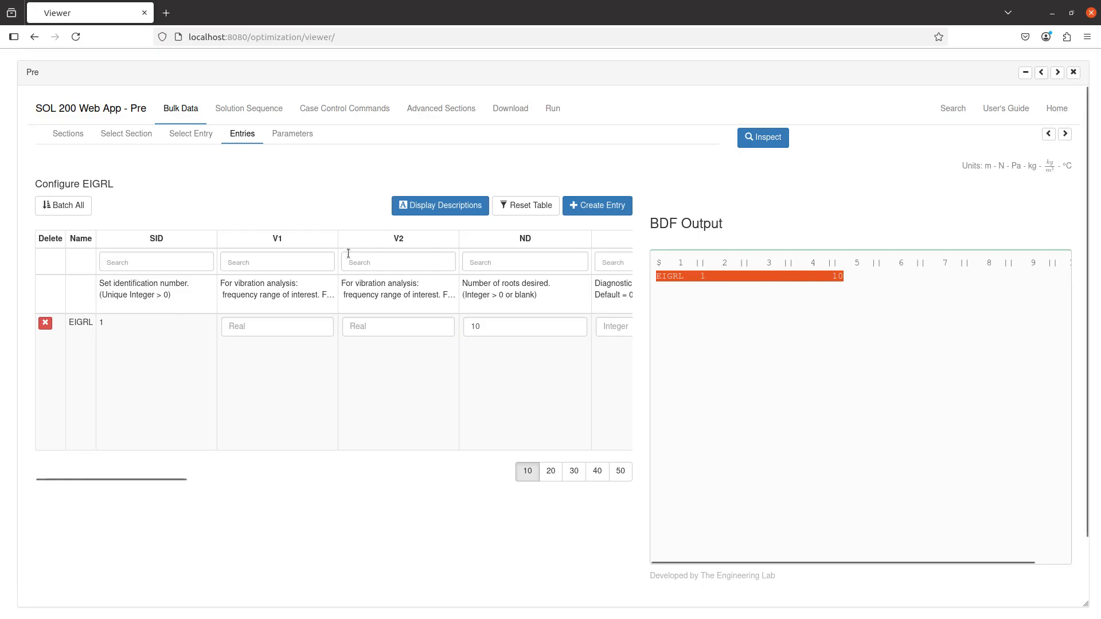
- Find the METHOD case control command under Dynamic Solution Conditions, enable it above the subcases and highlight it in the BDF output
{"action": "left_click", "coordinate": [352, 115]}
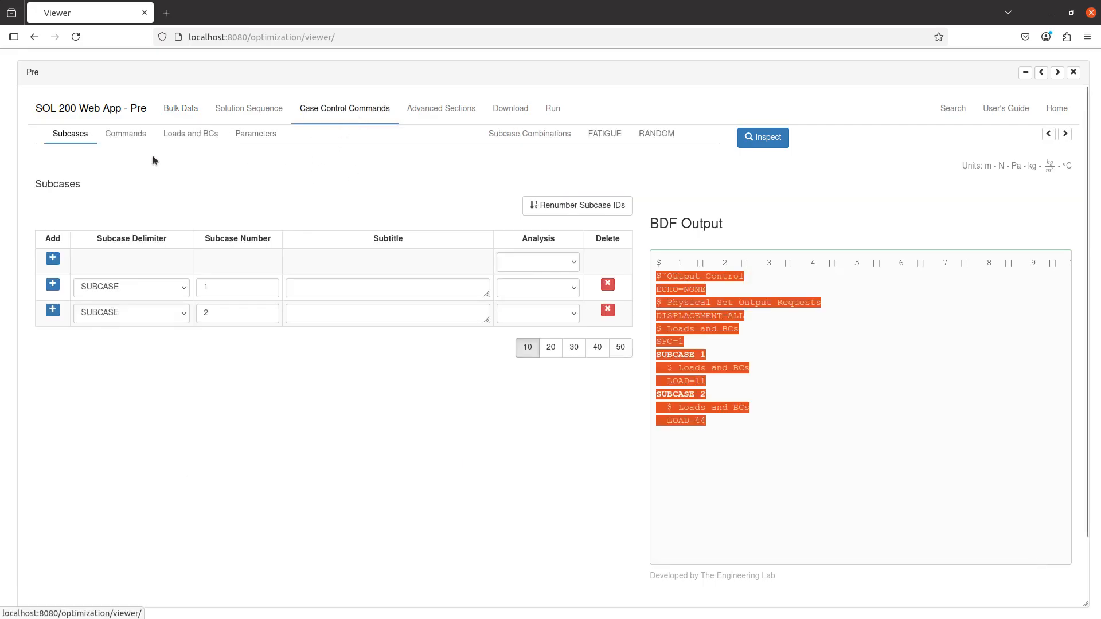
{"action": "left_click", "coordinate": [123, 135]}
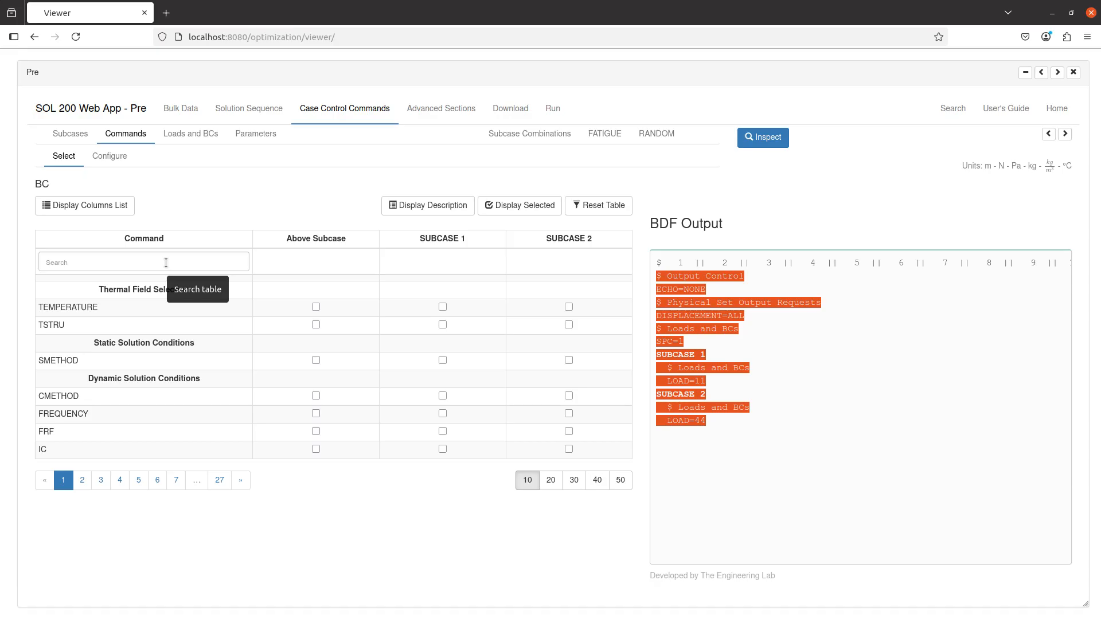
{"action": "left_click", "coordinate": [165, 263]}
{"action": "type", "text": "meth"}
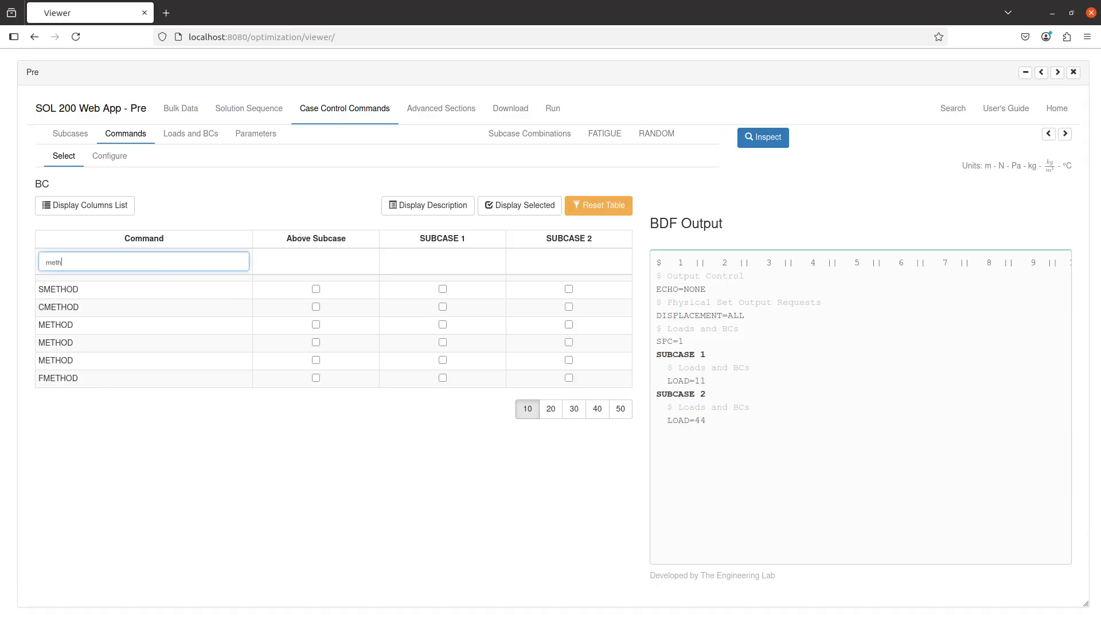
{"action": "type", "text": "o"}
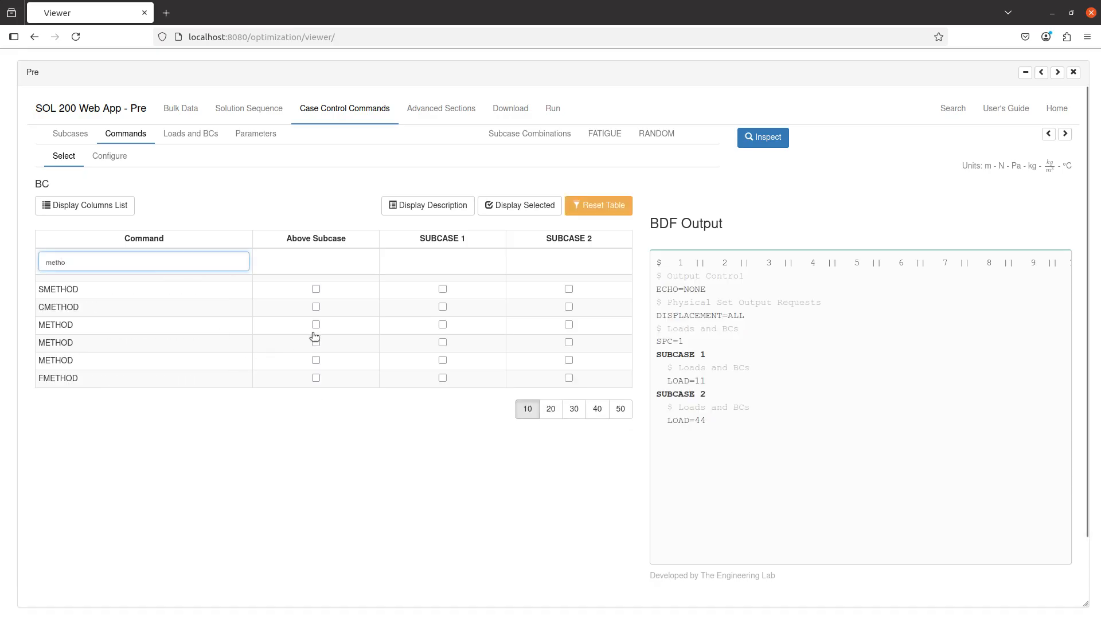
{"action": "left_click", "coordinate": [316, 325]}
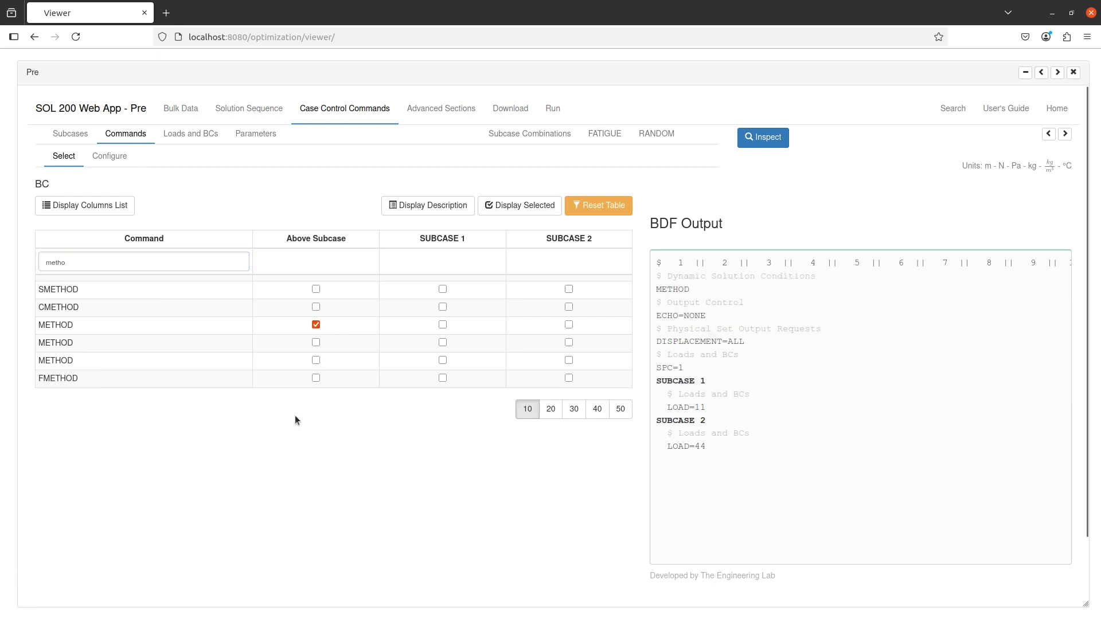
{"action": "left_click", "coordinate": [682, 290]}
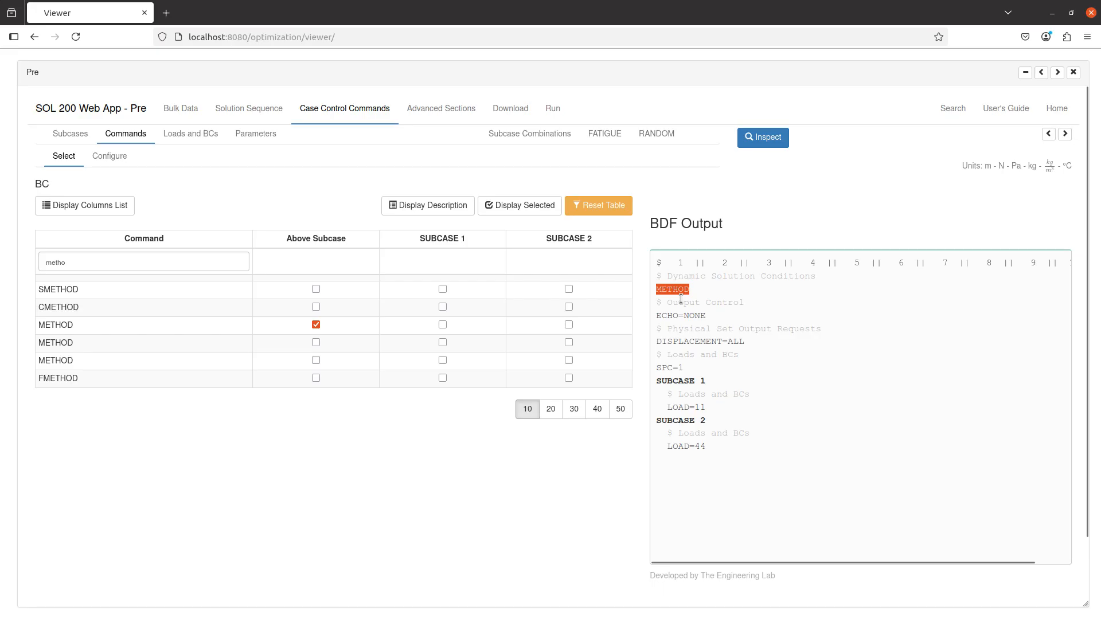
- Configure the METHOD command above the subcases to reference EIGRL - 1
{"action": "left_click", "coordinate": [102, 155]}
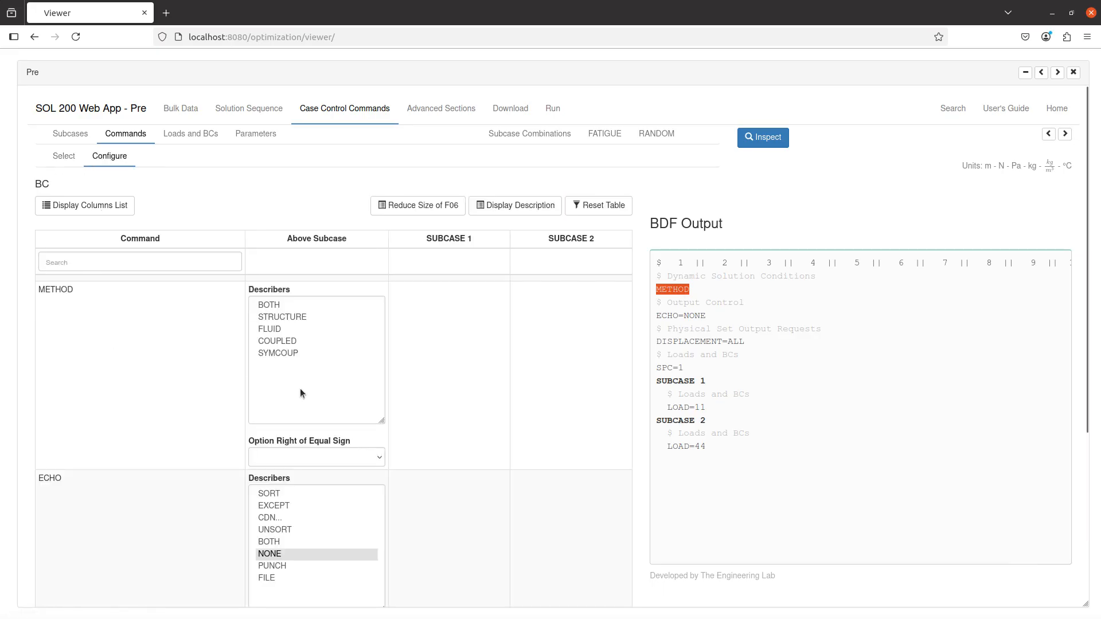
{"action": "left_click", "coordinate": [311, 455]}
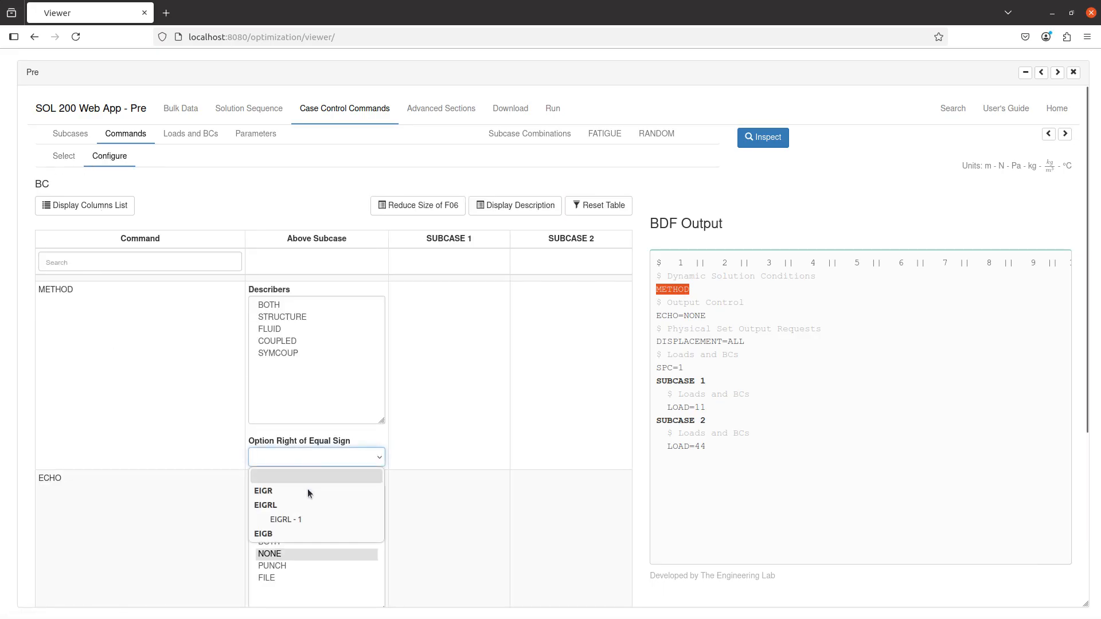
{"action": "left_click", "coordinate": [308, 520]}
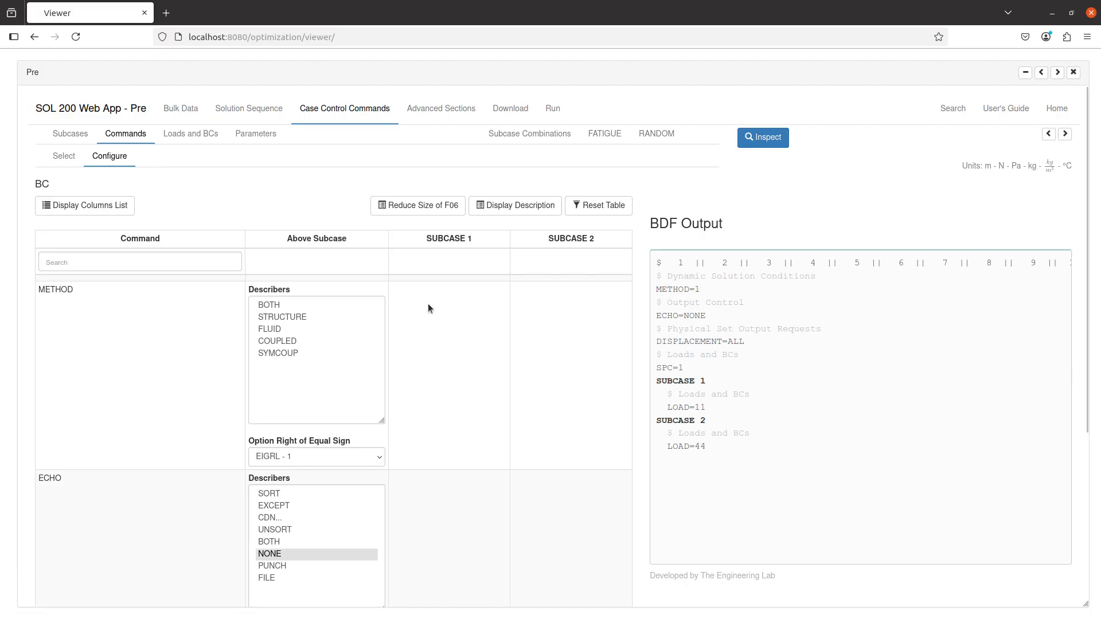
- Reset the bulk data entry filter, search for freq, view the FREQ entry's fields and return to the entry list
{"action": "left_click", "coordinate": [182, 109]}
{"action": "left_click", "coordinate": [178, 137]}
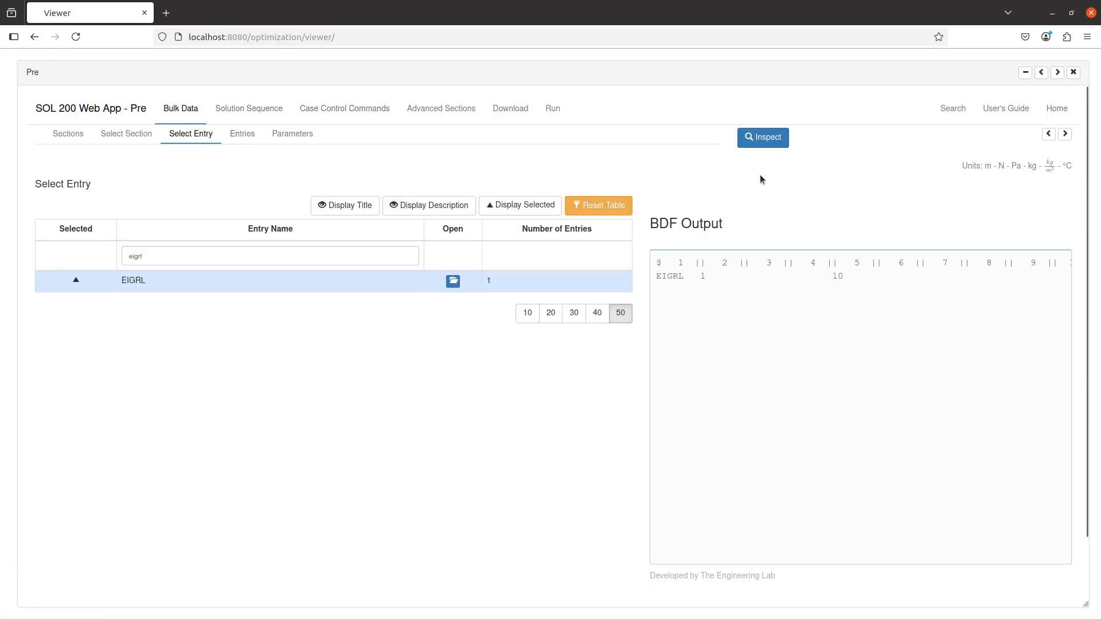
{"action": "left_click", "coordinate": [595, 206]}
{"action": "left_click", "coordinate": [297, 261]}
{"action": "type", "text": "freq"}
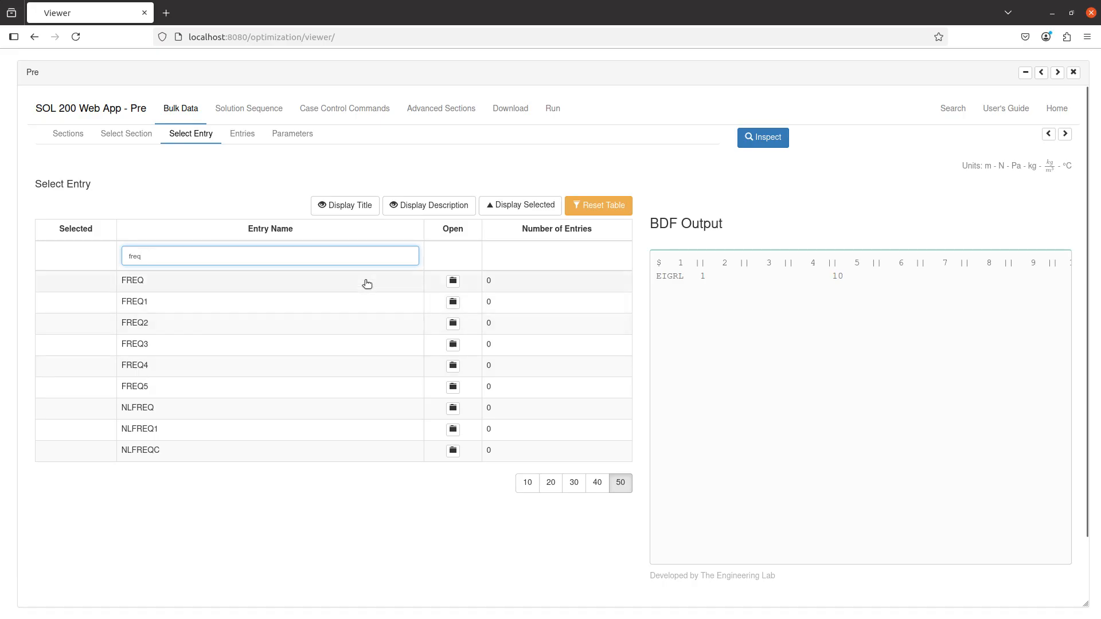
{"action": "left_click", "coordinate": [389, 286]}
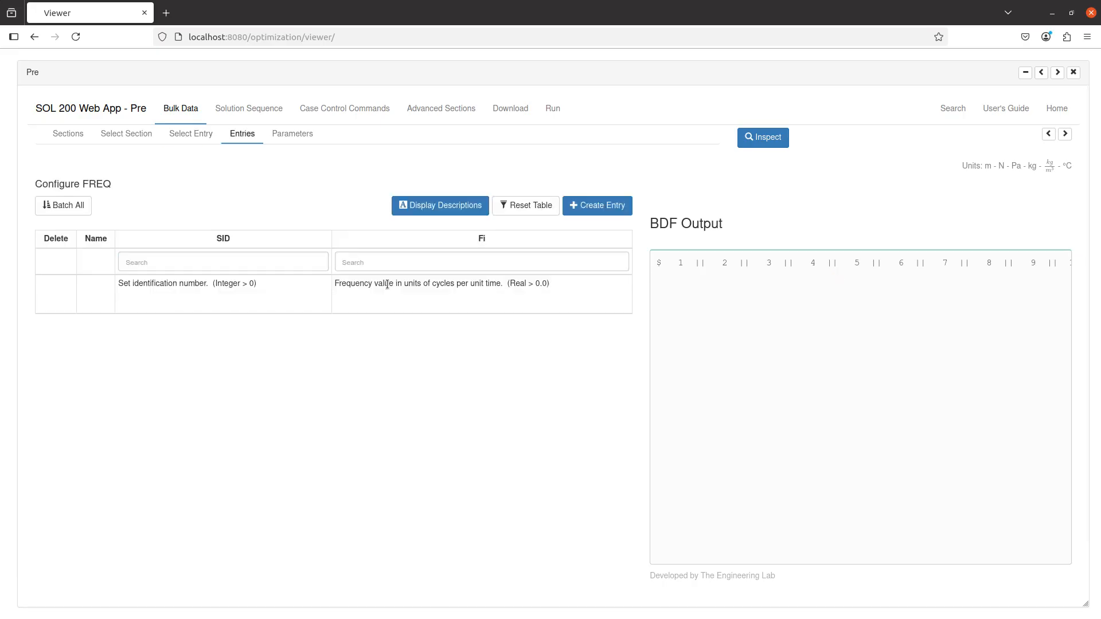
{"action": "left_click", "coordinate": [191, 133]}
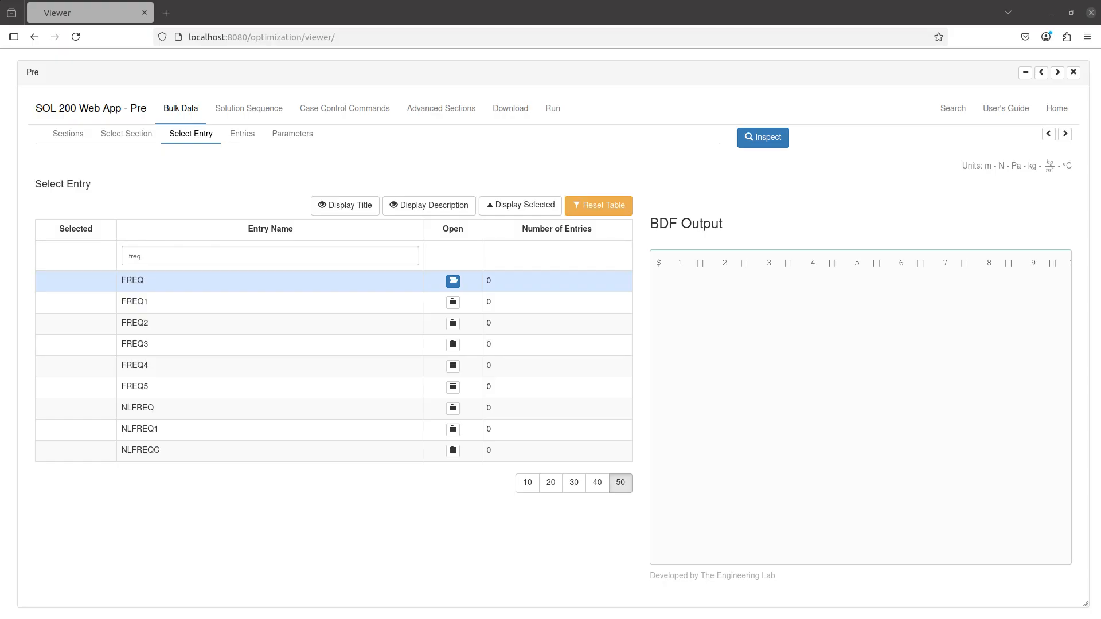
- Switch to Notepad++, close example_a.bdf and highlight the forcing frequencies on the FREQ line of the reference example_b.bdf
{"action": "left_click_drag", "start_coordinate": [1100, 172], "coordinate": [717, 2]}
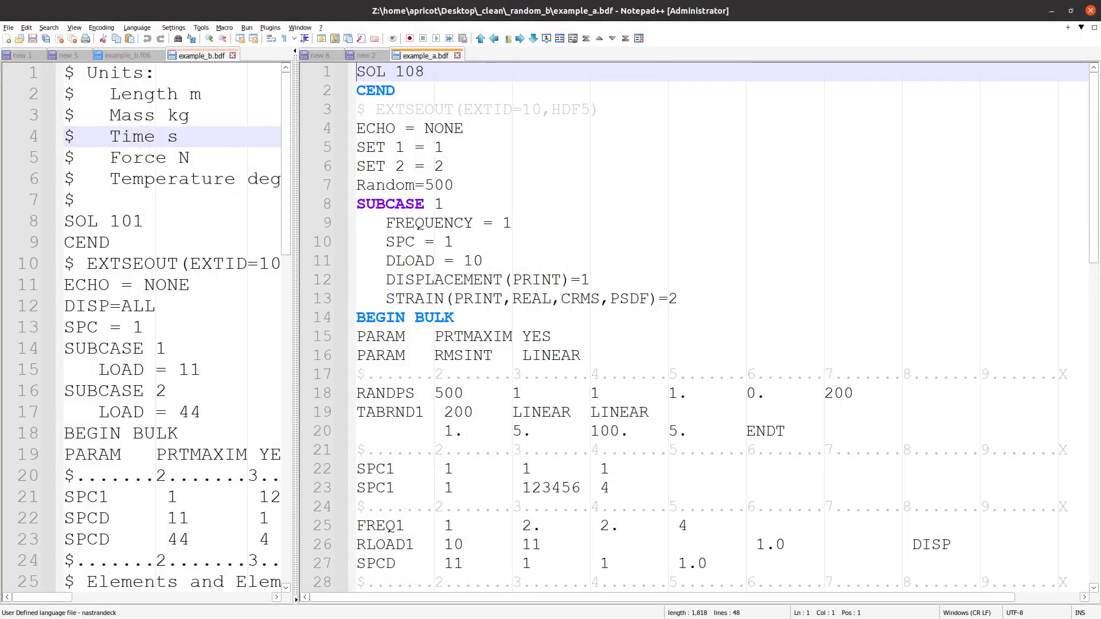
{"action": "left_click", "coordinate": [458, 56]}
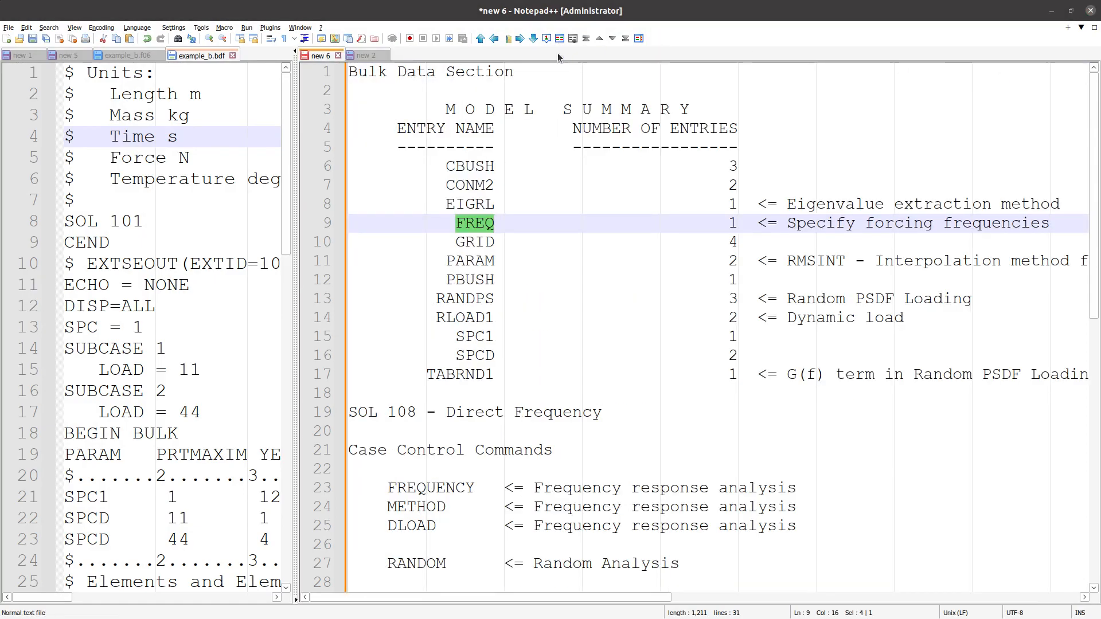
{"action": "left_click", "coordinate": [688, 185]}
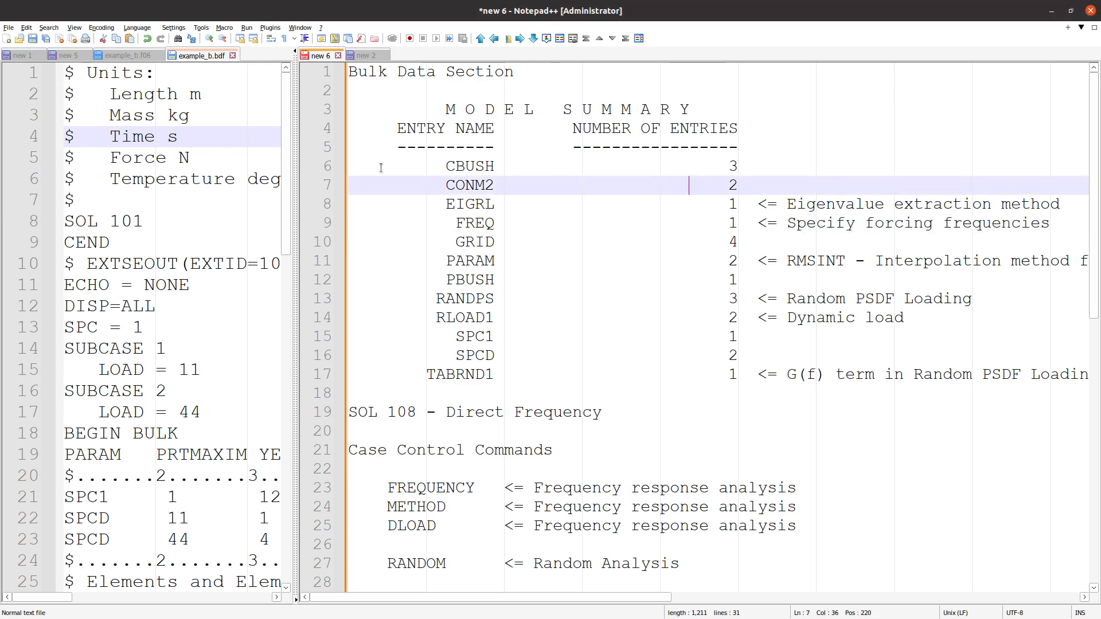
{"action": "scroll", "coordinate": [450, 308], "scroll_direction": "down", "scroll_amount": 5}
{"action": "scroll", "coordinate": [450, 308], "scroll_direction": "down", "scroll_amount": 3}
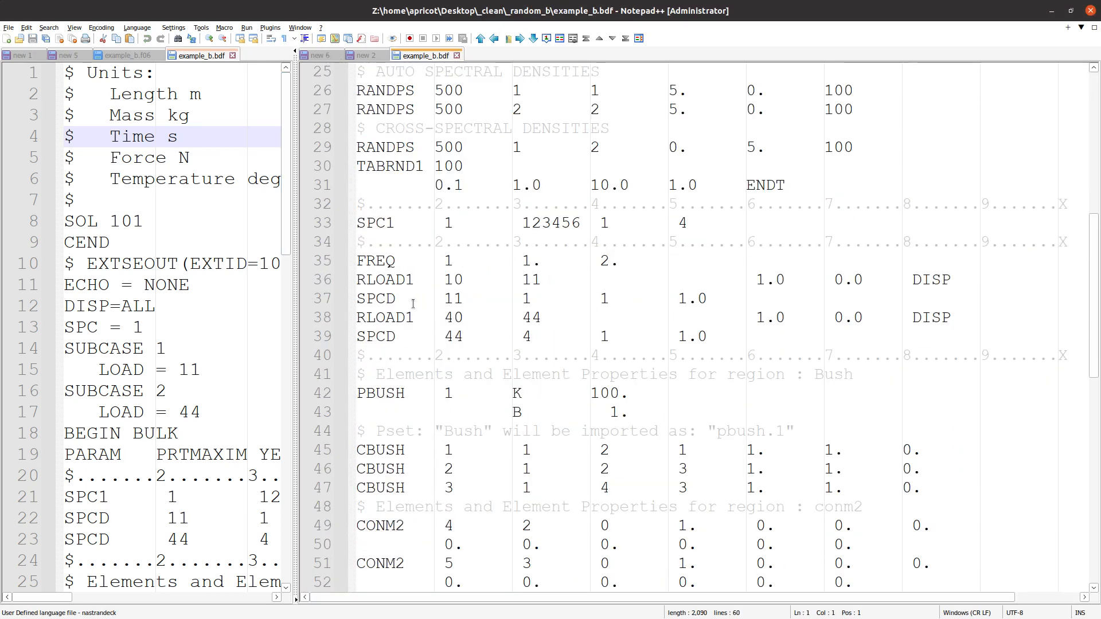
{"action": "double_click", "coordinate": [392, 265]}
{"action": "left_click_drag", "start_coordinate": [521, 262], "coordinate": [629, 261]}
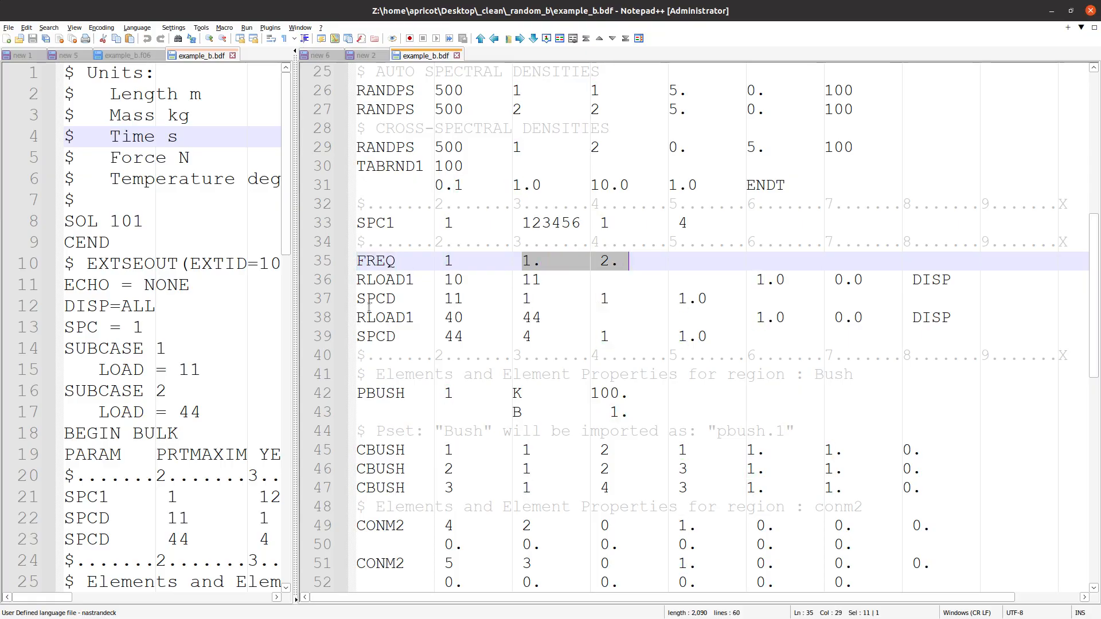
{"action": "left_click", "coordinate": [524, 266]}
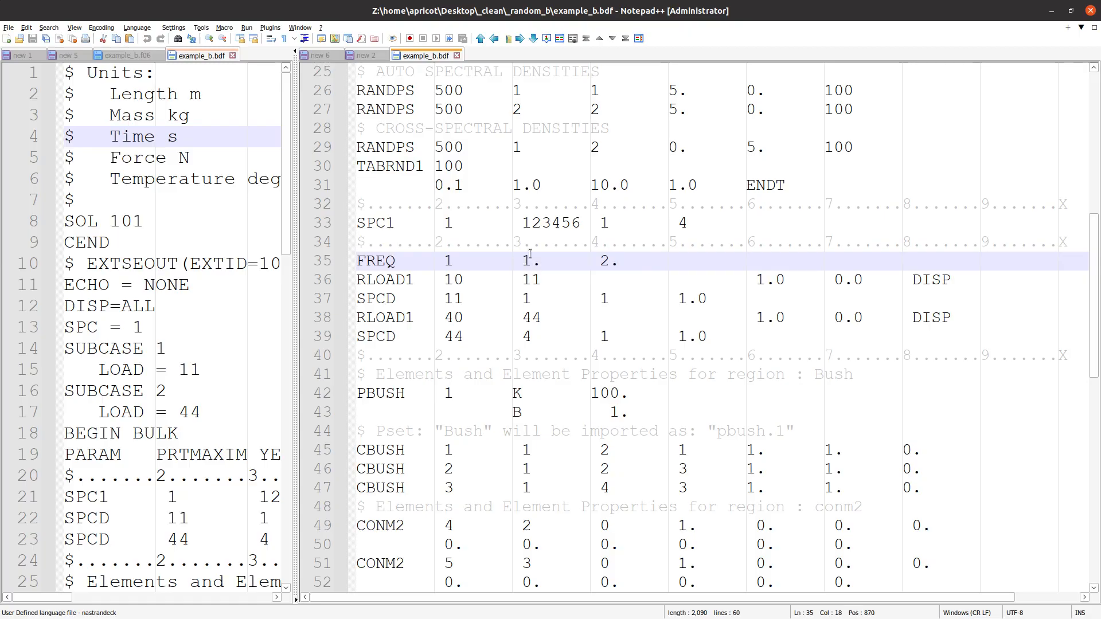
- Switch to the random vibration theory PDF and highlight the forcing frequencies in the Figure 7 displacement table
{"action": "key", "text": "alt+Tab"}
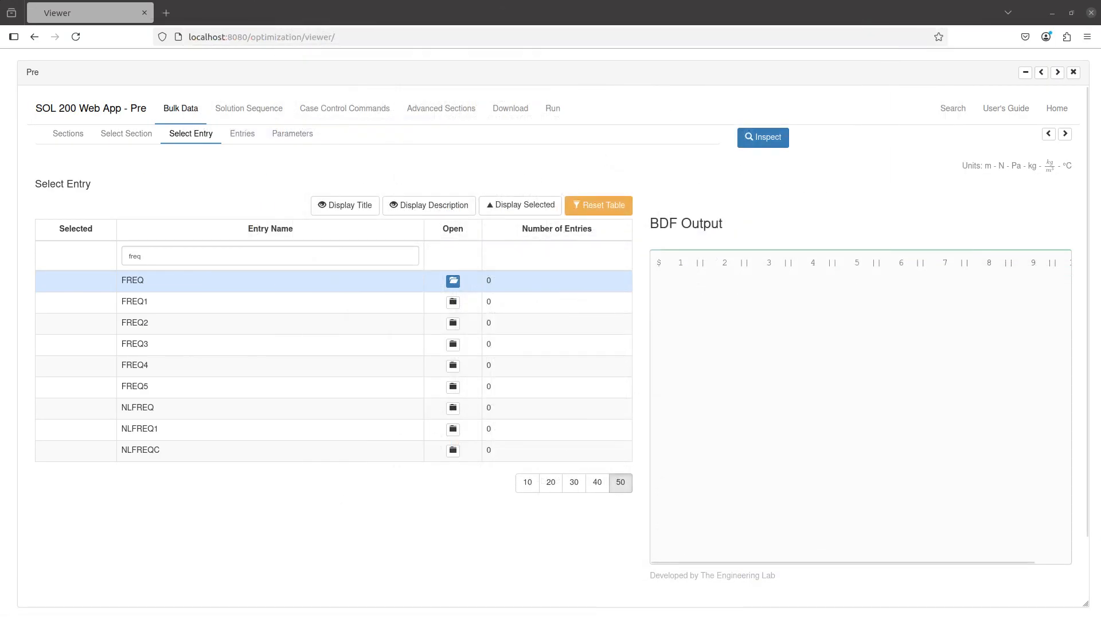
{"action": "key", "text": "alt+Tab"}
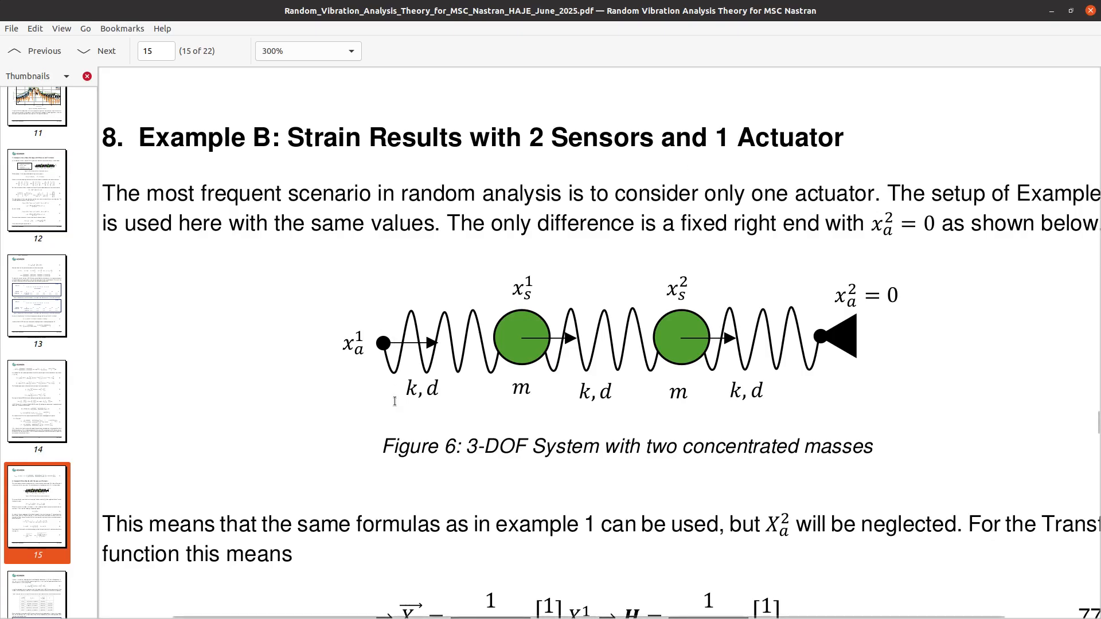
{"action": "scroll", "coordinate": [395, 401], "scroll_direction": "down", "scroll_amount": 1}
{"action": "scroll", "coordinate": [394, 401], "scroll_direction": "down", "scroll_amount": 3, "text": "ctrl"}
{"action": "scroll", "coordinate": [561, 474], "scroll_direction": "down", "scroll_amount": 10}
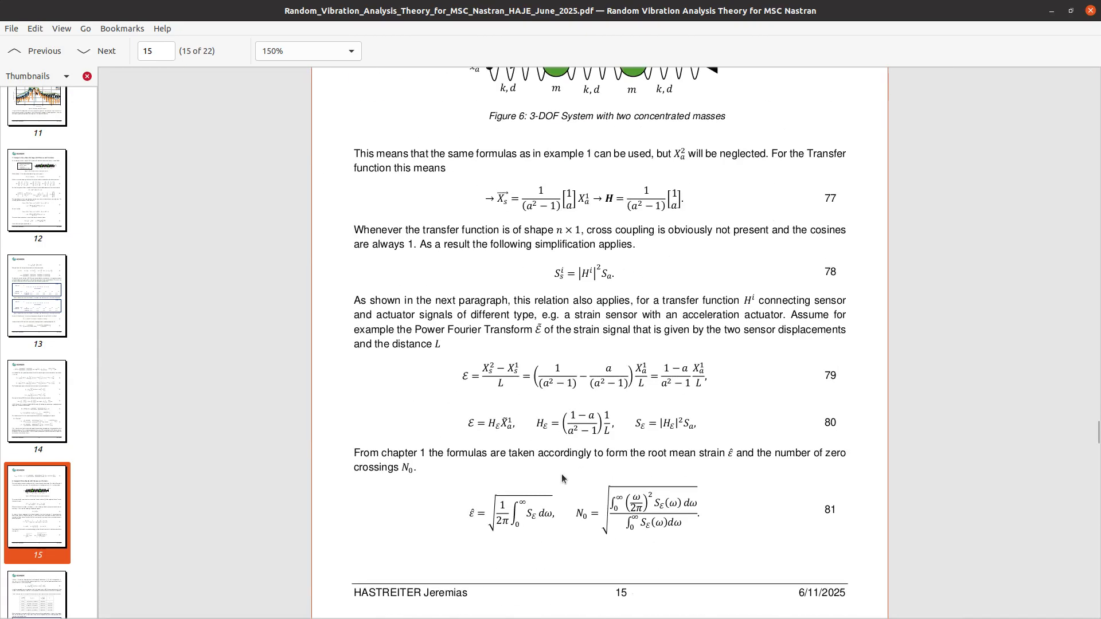
{"action": "scroll", "coordinate": [562, 473], "scroll_direction": "up", "scroll_amount": 5}
{"action": "scroll", "coordinate": [511, 391], "scroll_direction": "up", "scroll_amount": 3, "text": "ctrl"}
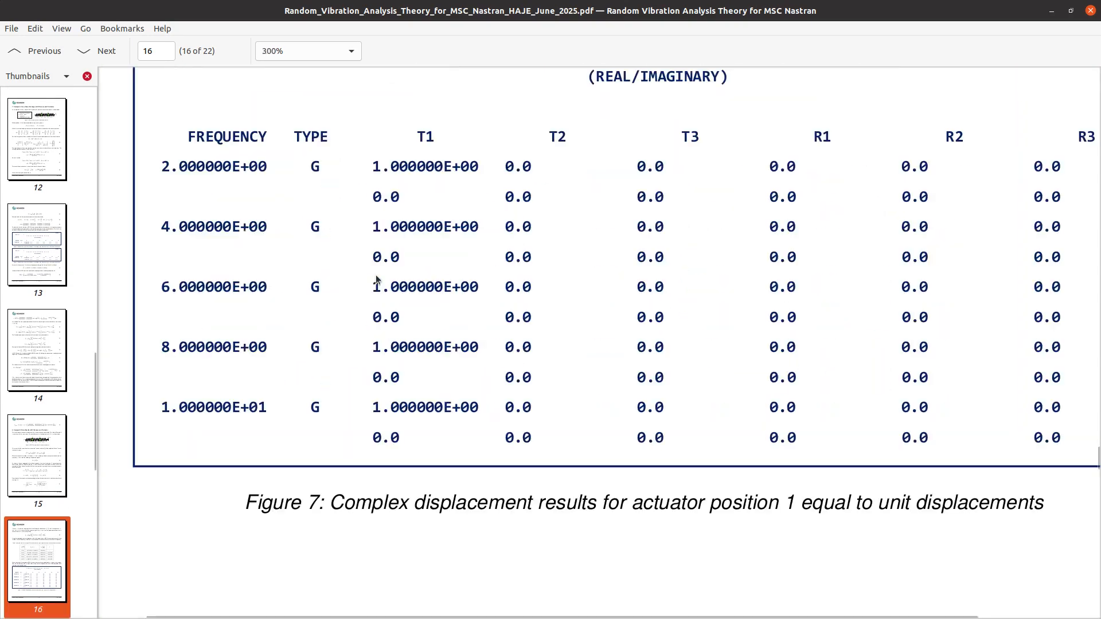
{"action": "left_click_drag", "start_coordinate": [161, 167], "coordinate": [280, 180]}
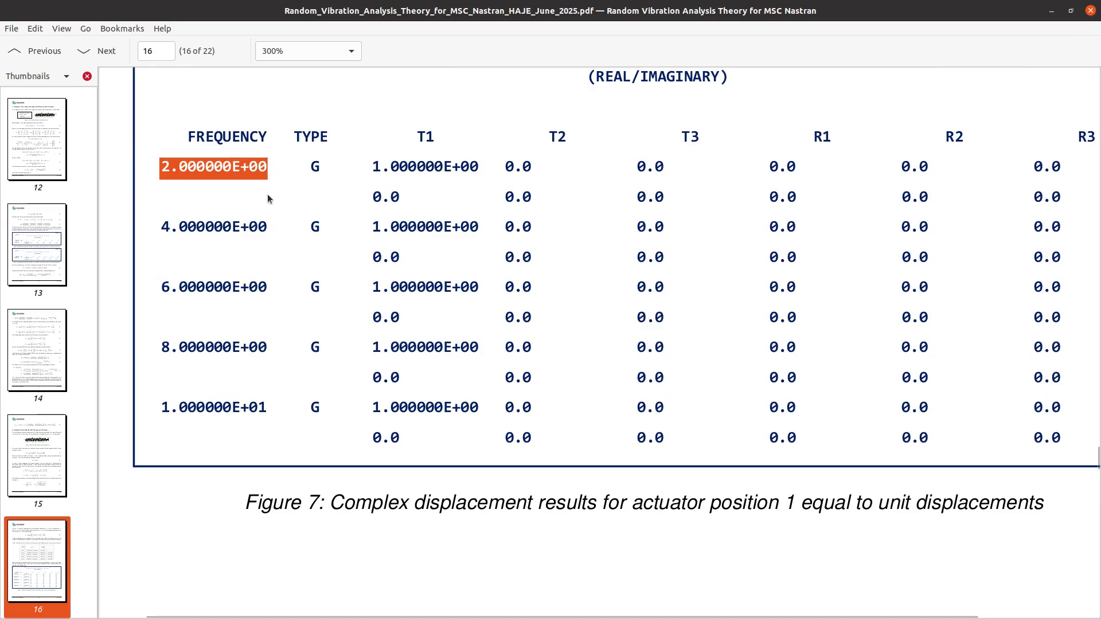
{"action": "left_click_drag", "start_coordinate": [160, 234], "coordinate": [284, 240]}
{"action": "left_click", "coordinate": [181, 311]}
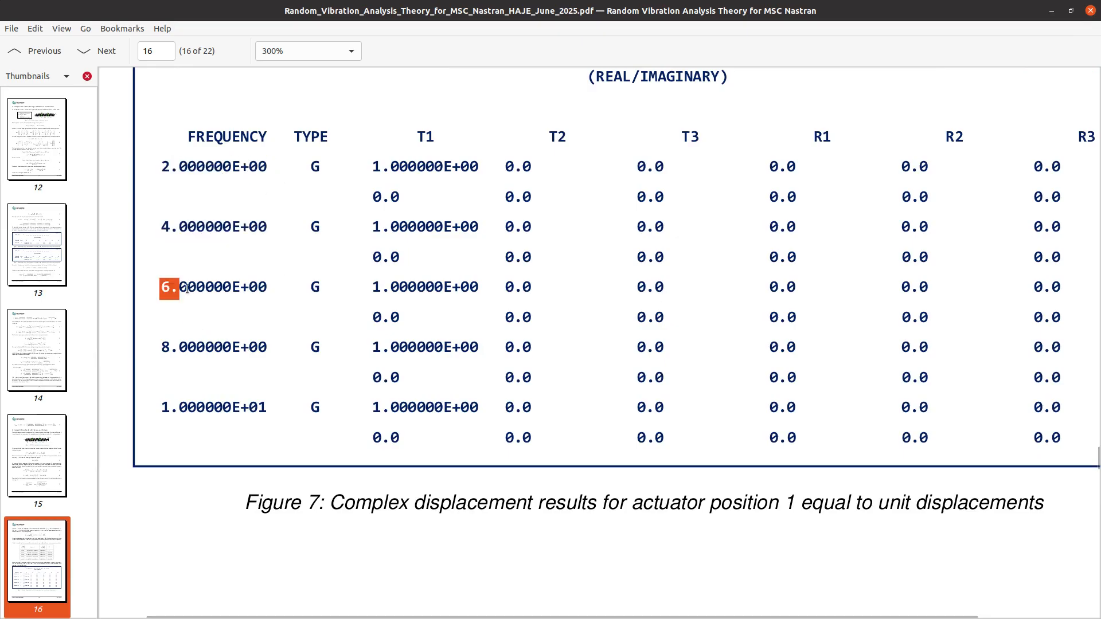
{"action": "left_click_drag", "start_coordinate": [174, 408], "coordinate": [252, 408]}
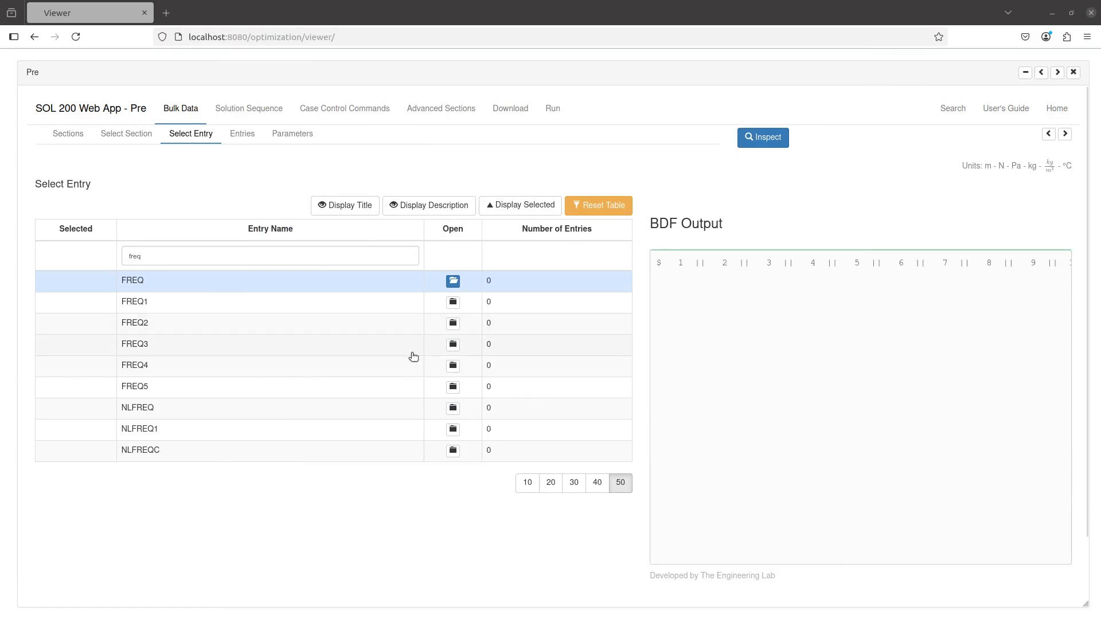
- Return to the Pre editor and review the fields of the FREQ4 and FREQ3 entries
{"action": "left_click", "coordinate": [430, 369]}
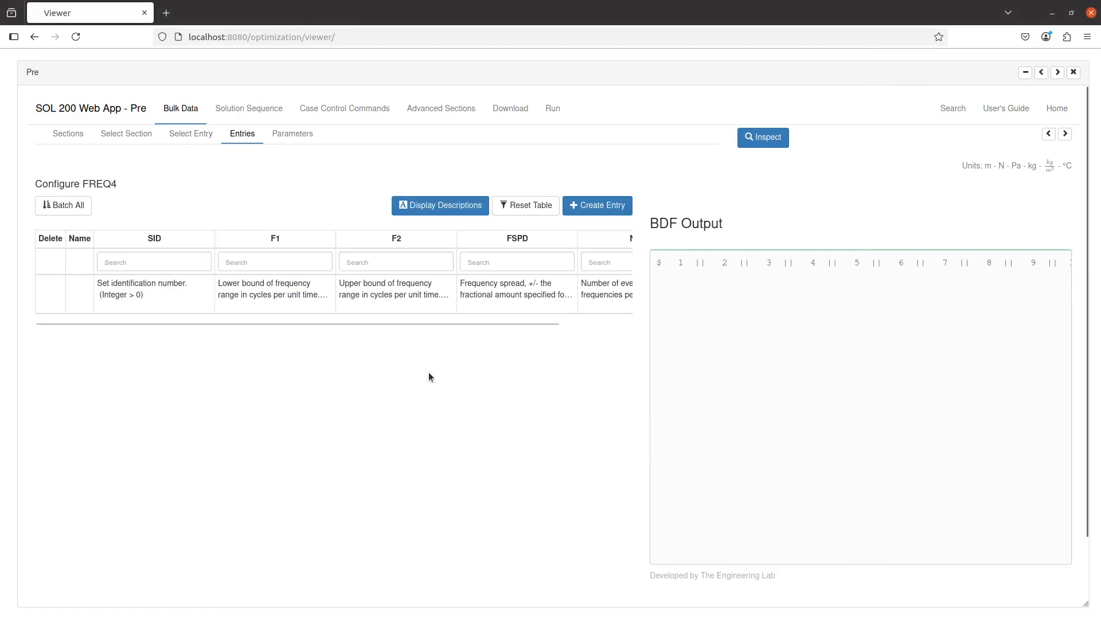
{"action": "left_click", "coordinate": [183, 135]}
{"action": "left_click", "coordinate": [307, 348]}
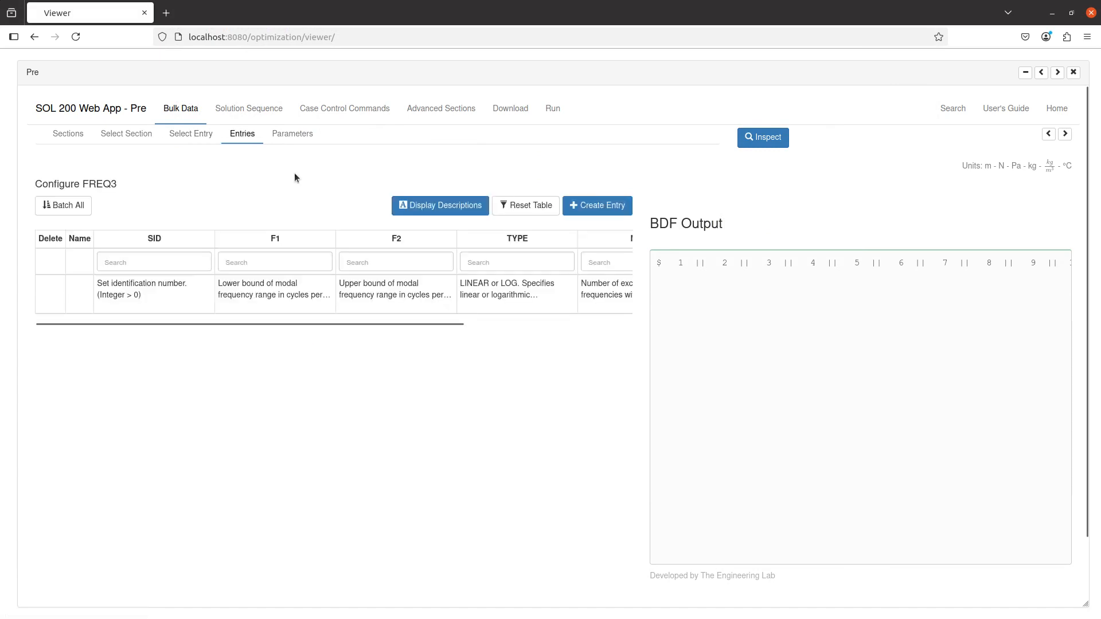
{"action": "left_click", "coordinate": [189, 135]}
- Open the FREQ entry, create one and enter the frequencies 2, 4, 6, 8, 10
{"action": "left_click", "coordinate": [230, 285]}
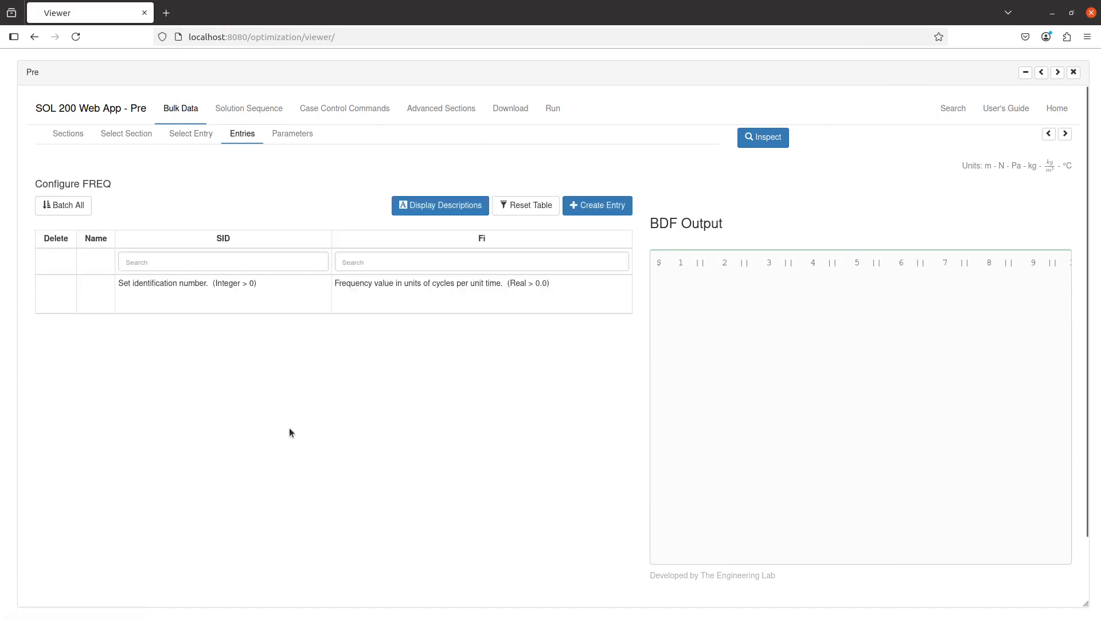
{"action": "left_click", "coordinate": [588, 210]}
{"action": "left_click", "coordinate": [485, 352]}
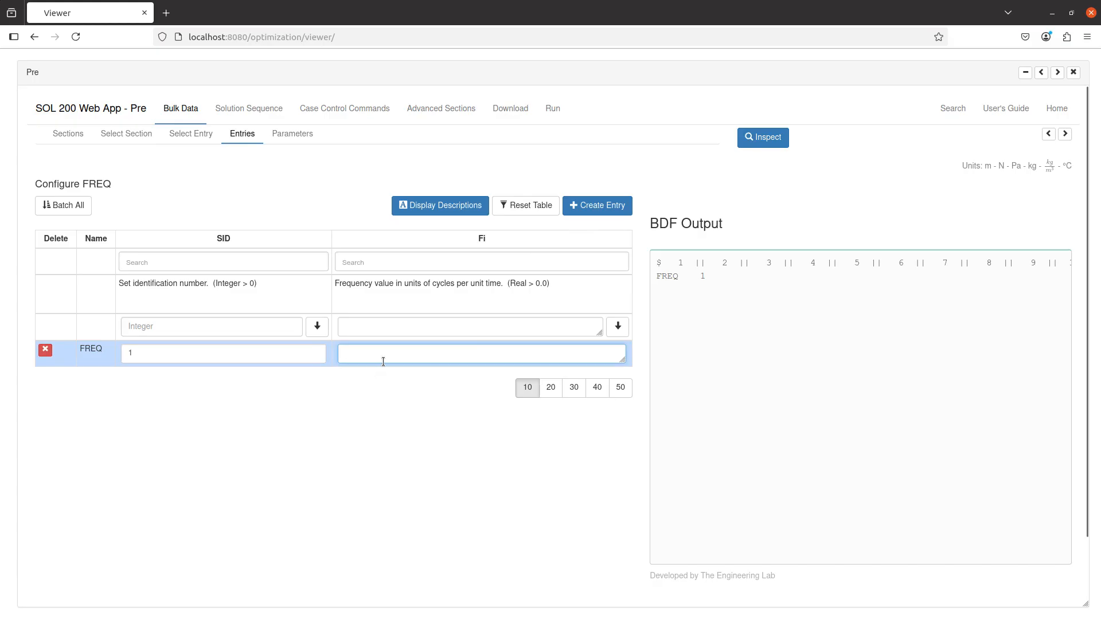
{"action": "type", "text": "2"}
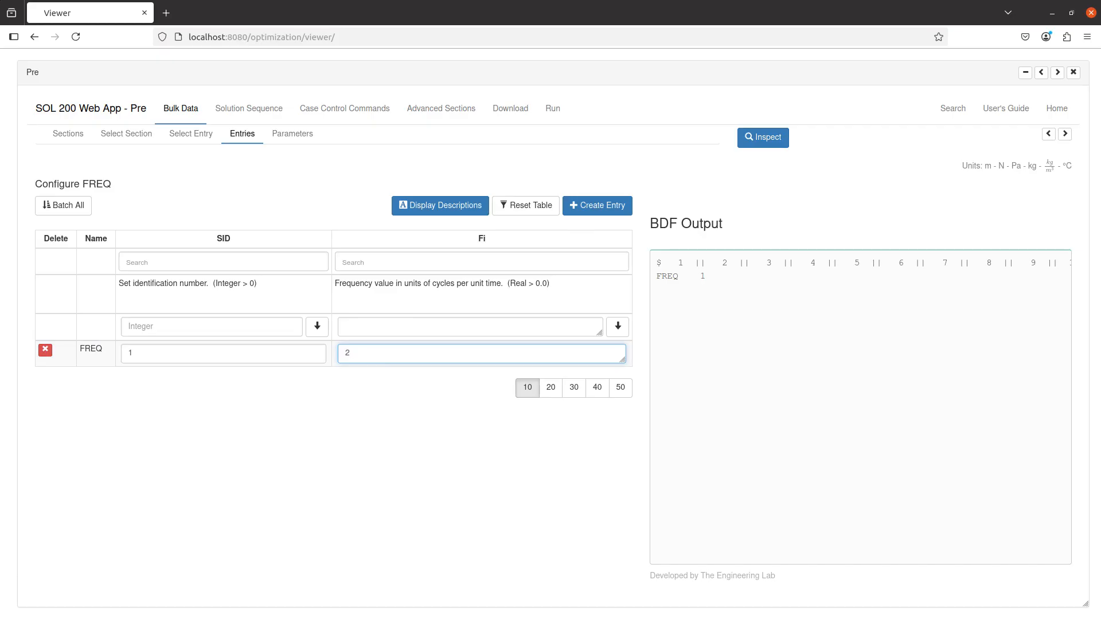
{"action": "type", "text": ", 4, 6, 8, 10"}
{"action": "left_click", "coordinate": [360, 509]}
- Convert the FREQ frequencies to real values 2., 4., 6., 8., 10. and highlight the FREQ line in the BDF output
{"action": "triple_click", "coordinate": [431, 355]}
{"action": "left_click", "coordinate": [421, 359]}
{"action": "type", "text": "."}
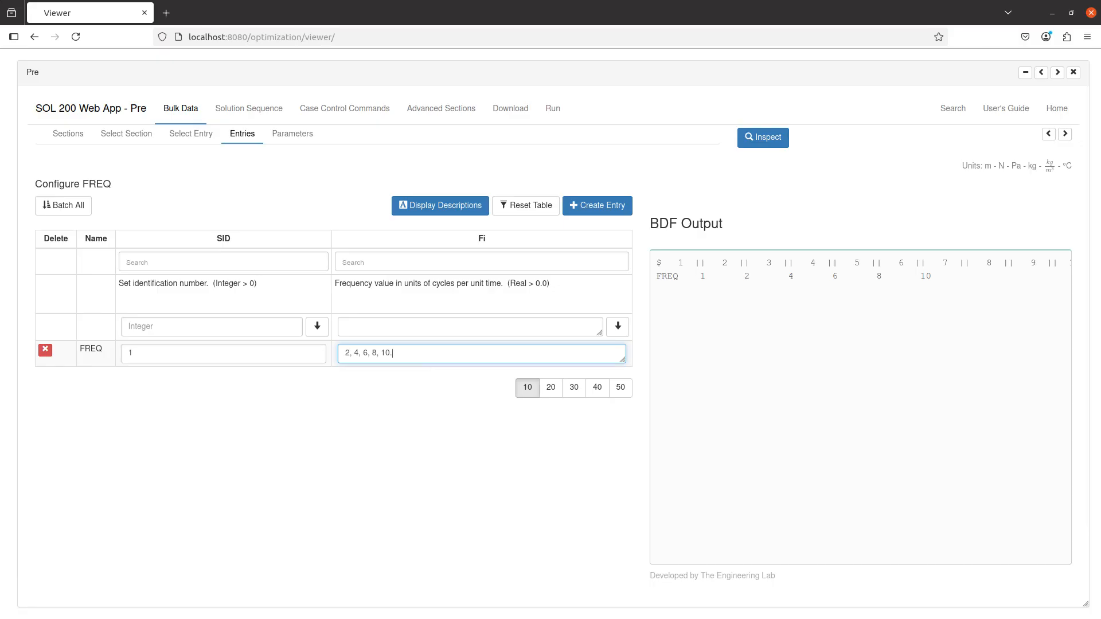
{"action": "left_click", "coordinate": [376, 354]}
{"action": "type", "text": "."}
{"action": "left_click", "coordinate": [367, 354]}
{"action": "type", "text": "."}
{"action": "left_click", "coordinate": [358, 355]}
{"action": "type", "text": "."}
{"action": "left_click", "coordinate": [348, 354]}
{"action": "type", "text": "."}
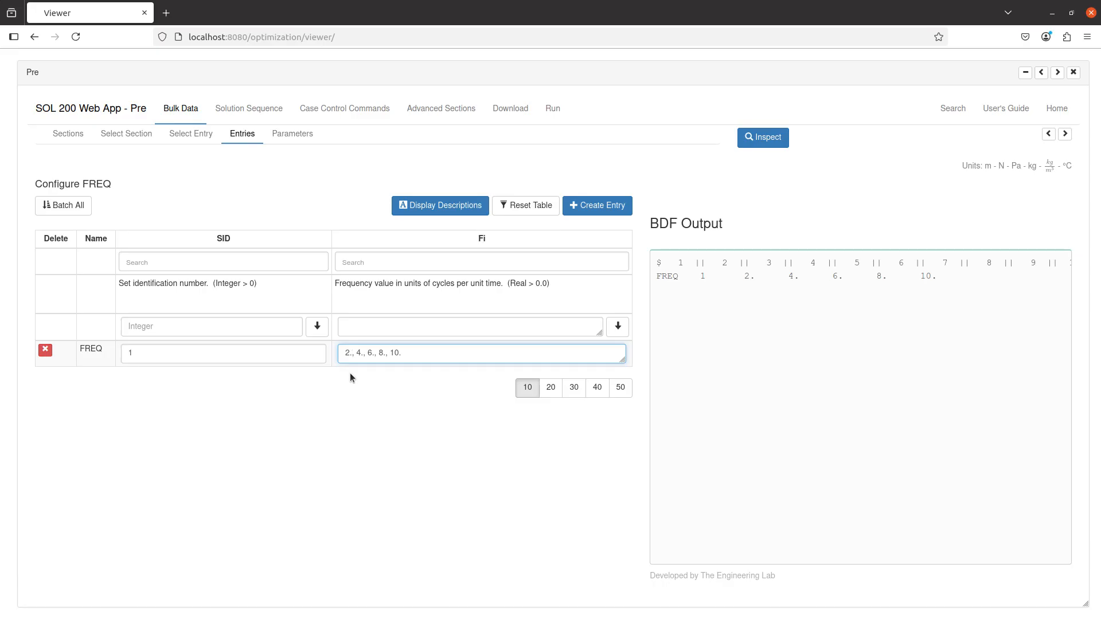
{"action": "triple_click", "coordinate": [722, 277]}
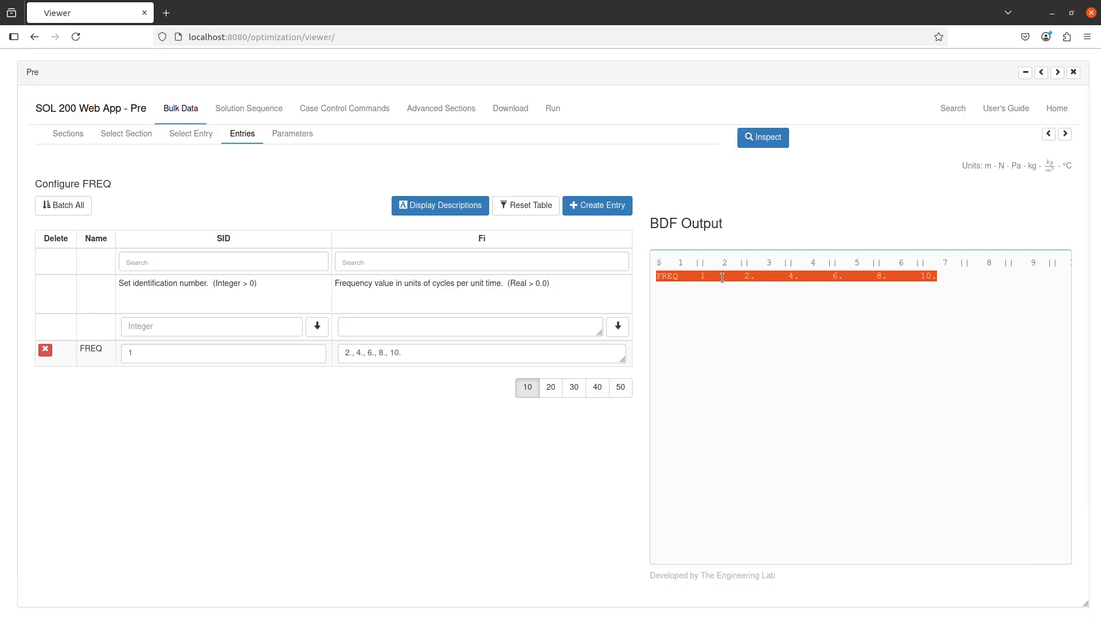
- Filter the case control commands for freq and add the FREQUENCY command above the subcases
{"action": "left_click", "coordinate": [325, 142]}
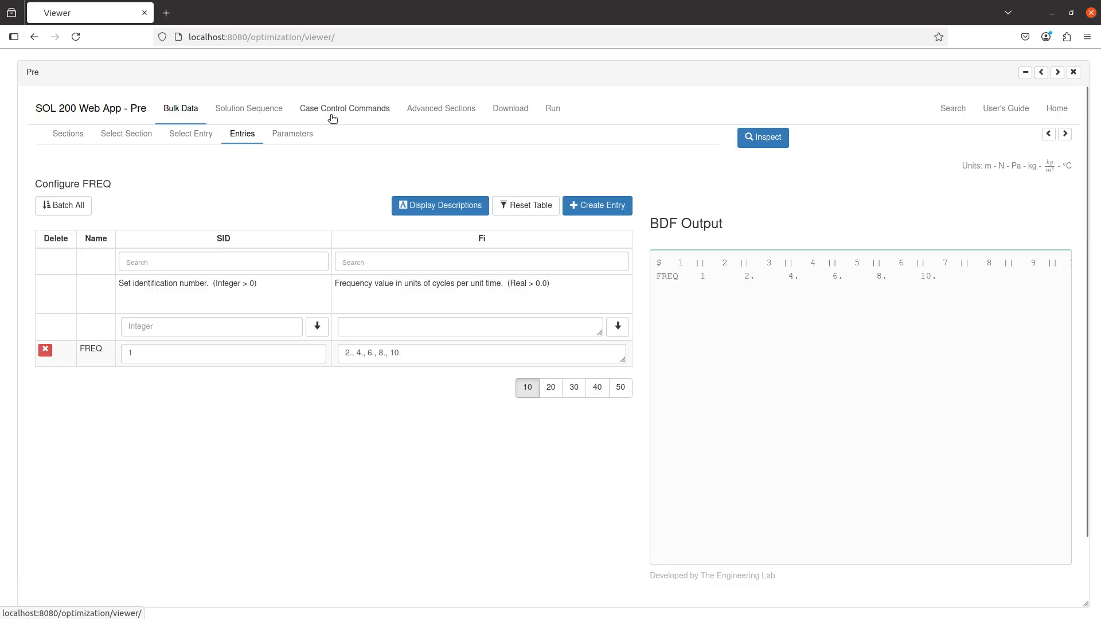
{"action": "left_click", "coordinate": [331, 112]}
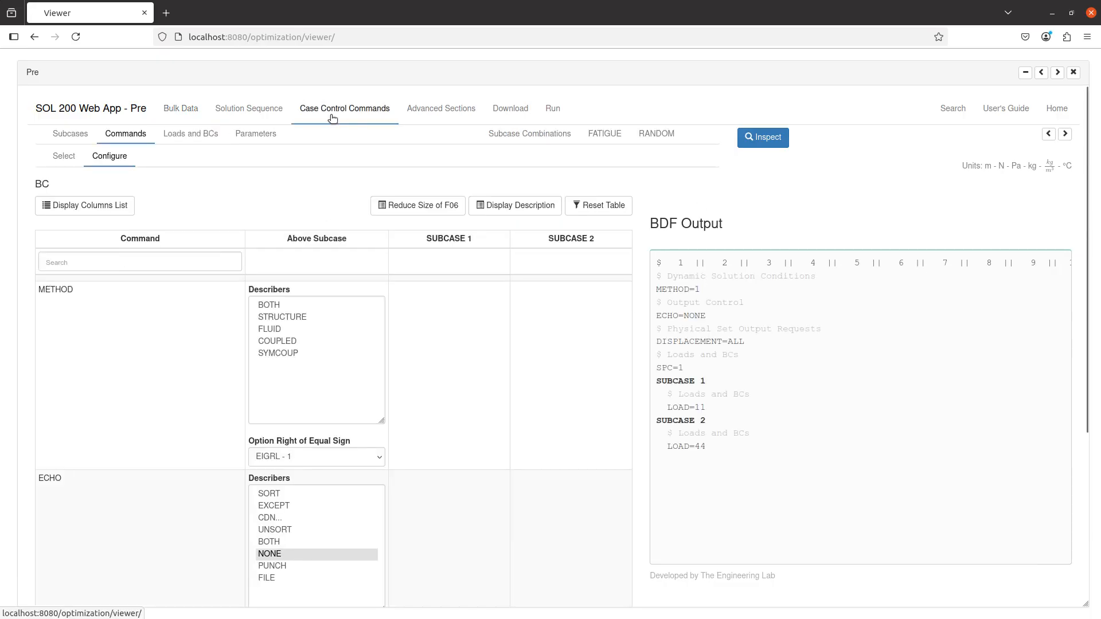
{"action": "left_click", "coordinate": [64, 156]}
{"action": "left_click", "coordinate": [181, 261]}
{"action": "type", "text": "freq"}
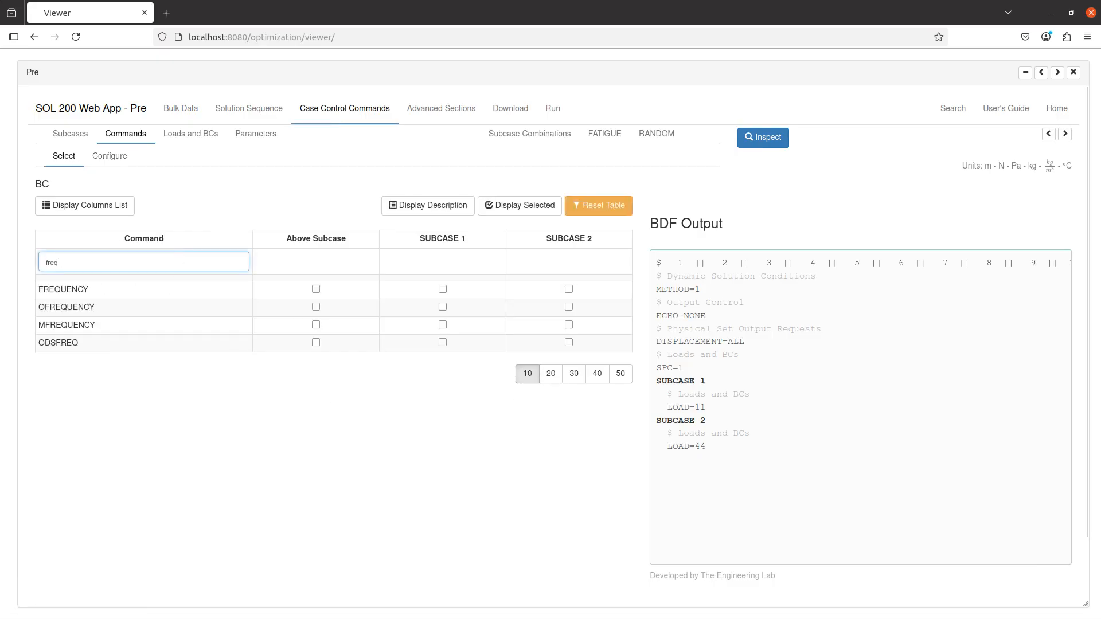
{"action": "left_click", "coordinate": [279, 294]}
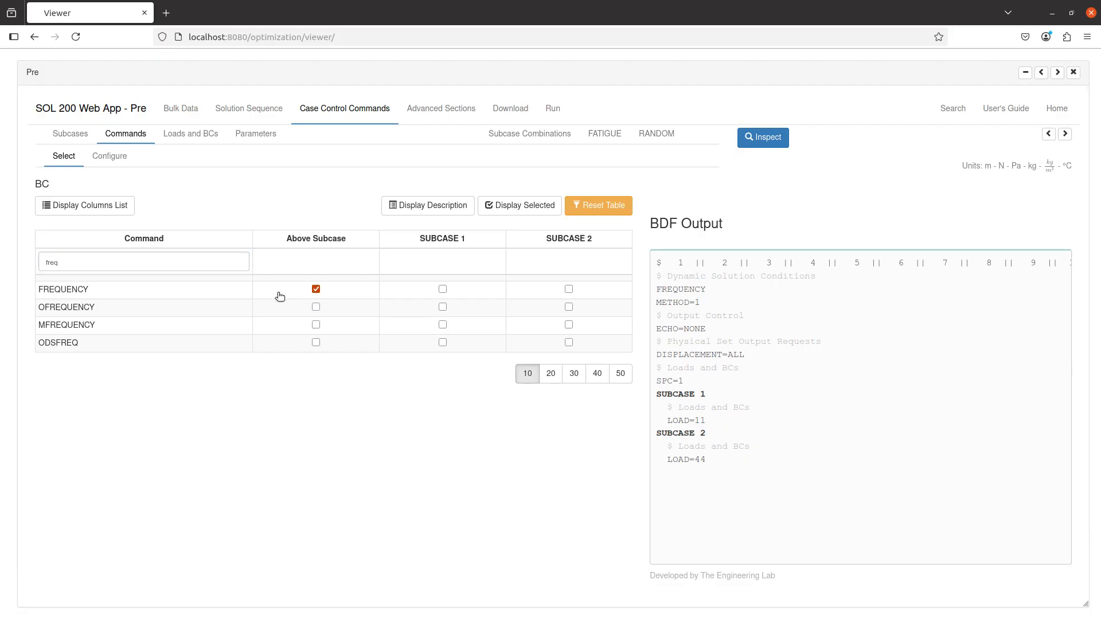
- Configure the FREQUENCY command above the subcases to reference FREQ - 1
{"action": "left_click", "coordinate": [106, 157]}
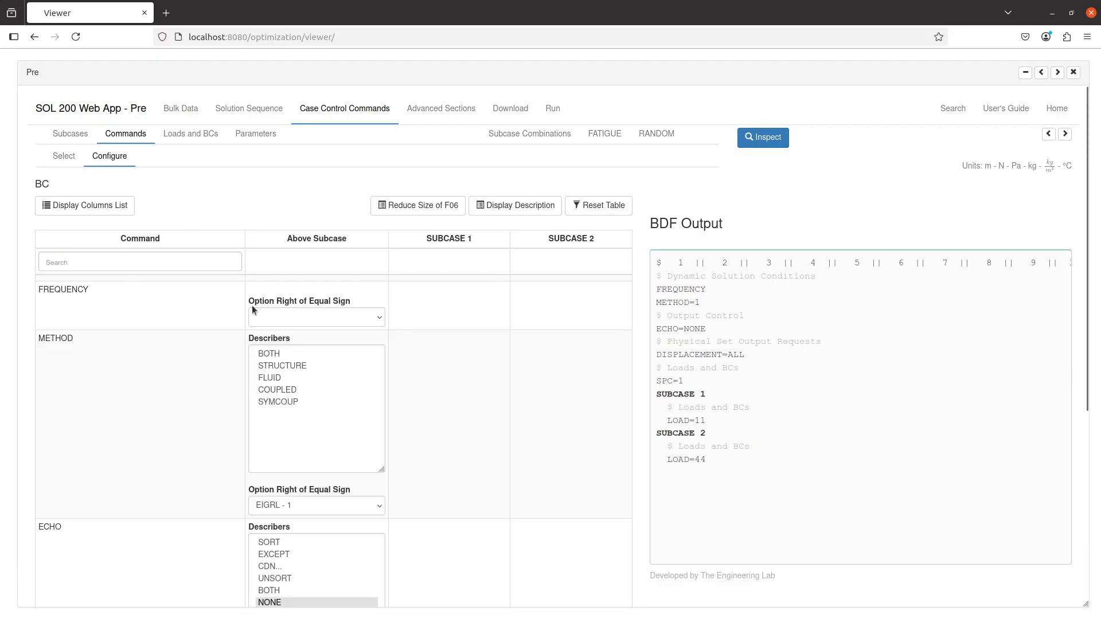
{"action": "left_click", "coordinate": [271, 316]}
{"action": "left_click", "coordinate": [288, 366]}
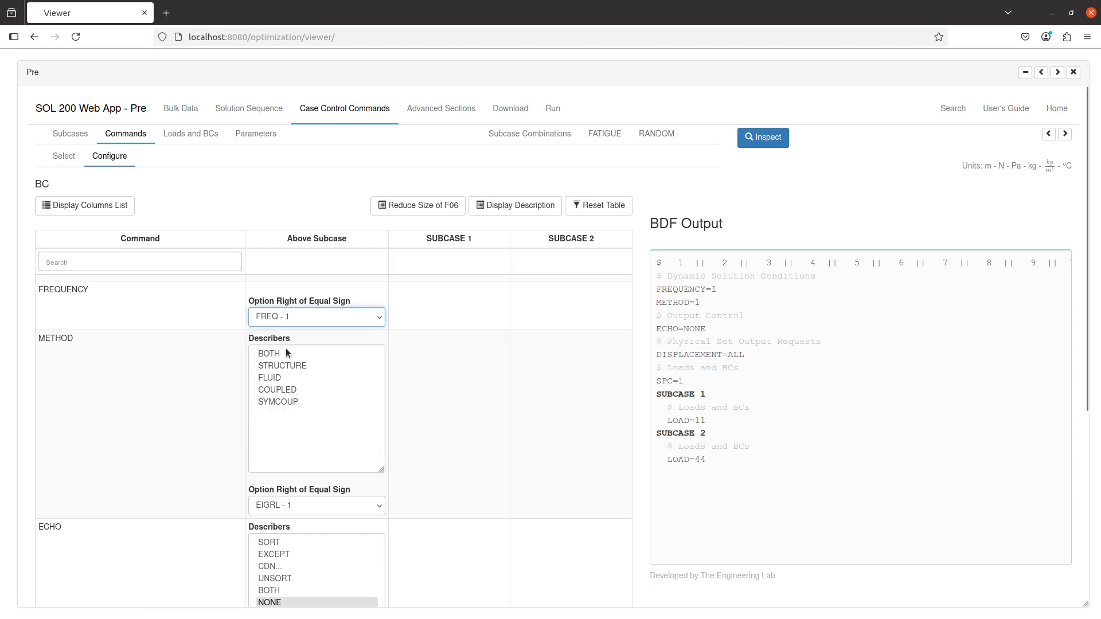
- Switch to Notepad++ and mark EIGRL and FREQ with an x in the bulk data checklist
{"action": "left_click", "coordinate": [438, 332]}
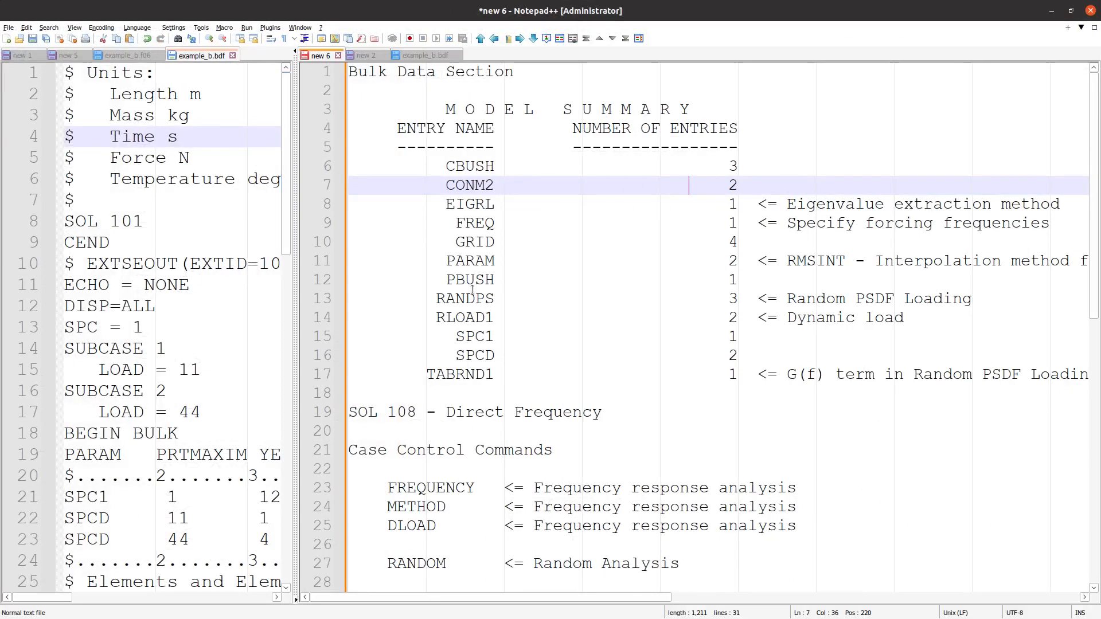
{"action": "left_click", "coordinate": [364, 207]}
{"action": "type", "text": "x"}
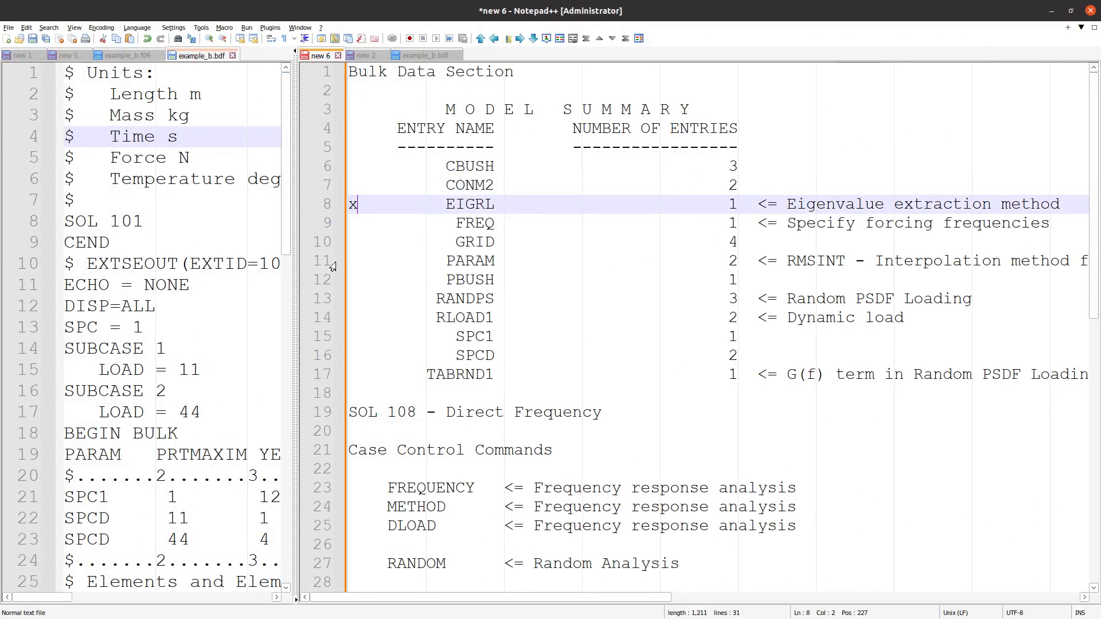
{"action": "left_click", "coordinate": [356, 238]}
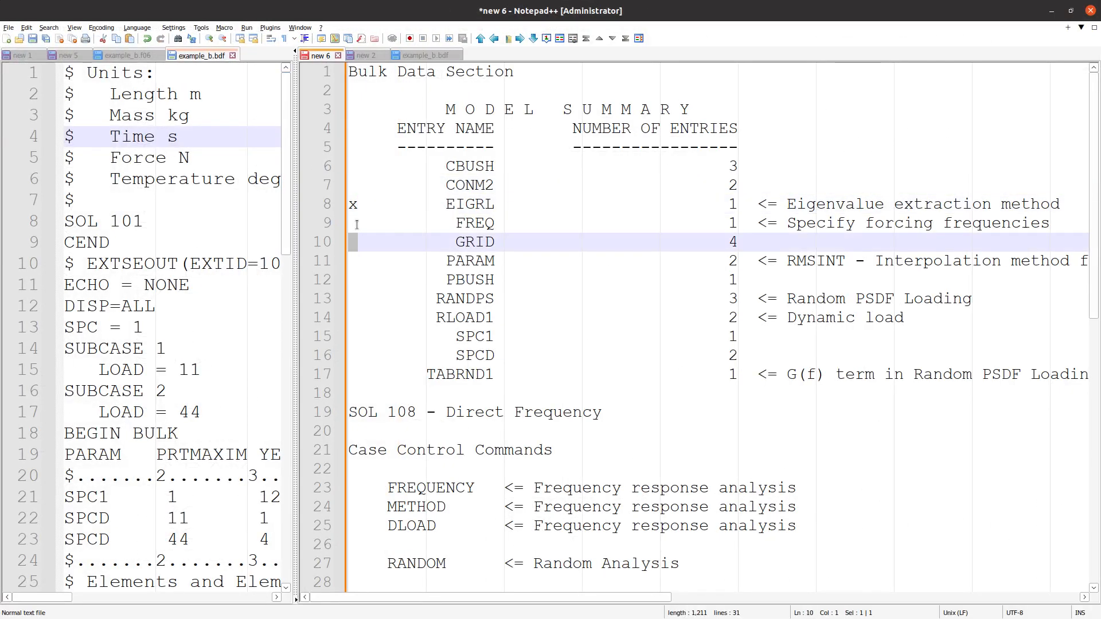
{"action": "left_click", "coordinate": [352, 224]}
{"action": "type", "text": "x"}
- Mark METHOD and FREQUENCY with an x in the case control commands checklist
{"action": "scroll", "coordinate": [394, 410], "scroll_direction": "down", "scroll_amount": 3}
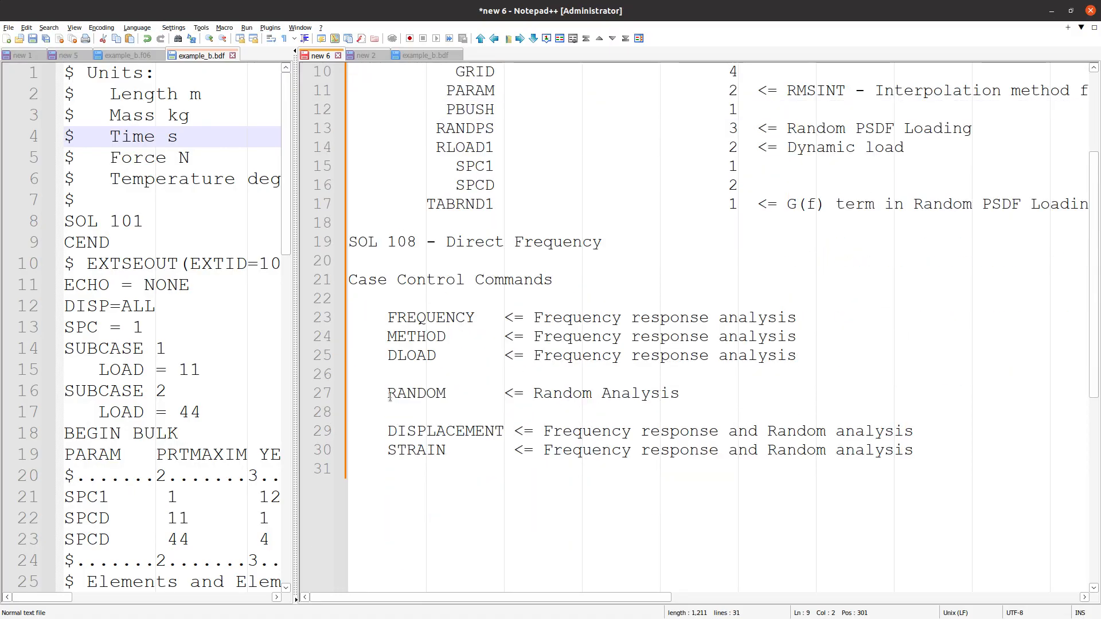
{"action": "left_click", "coordinate": [357, 317]}
{"action": "left_click", "coordinate": [355, 337]}
{"action": "type", "text": "x"}
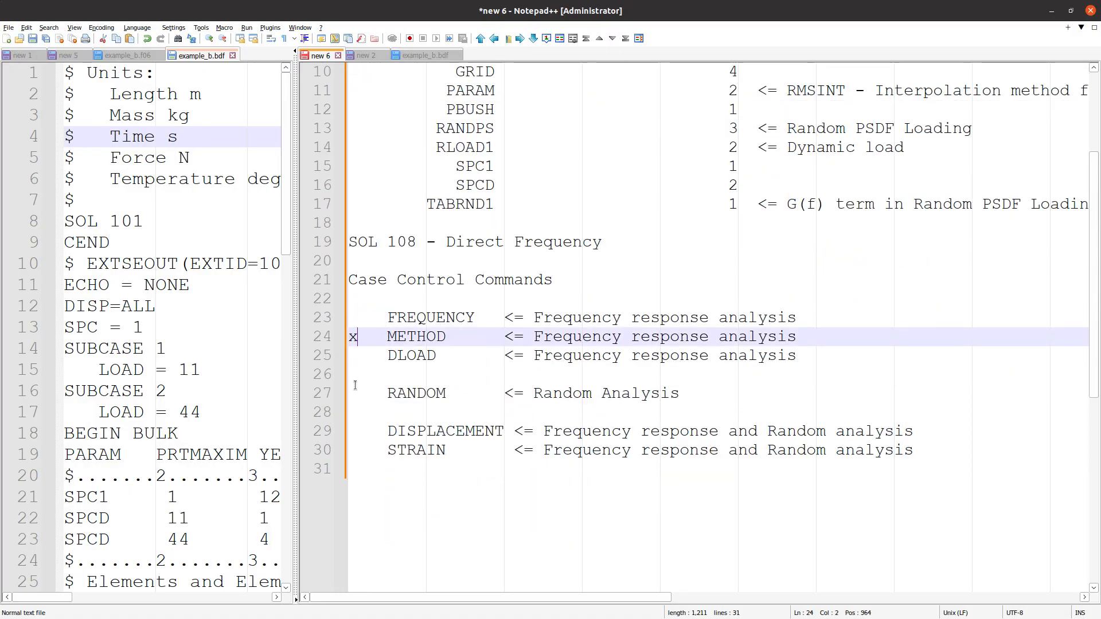
{"action": "left_click_drag", "start_coordinate": [358, 318], "coordinate": [344, 319]}
{"action": "type", "text": "x"}
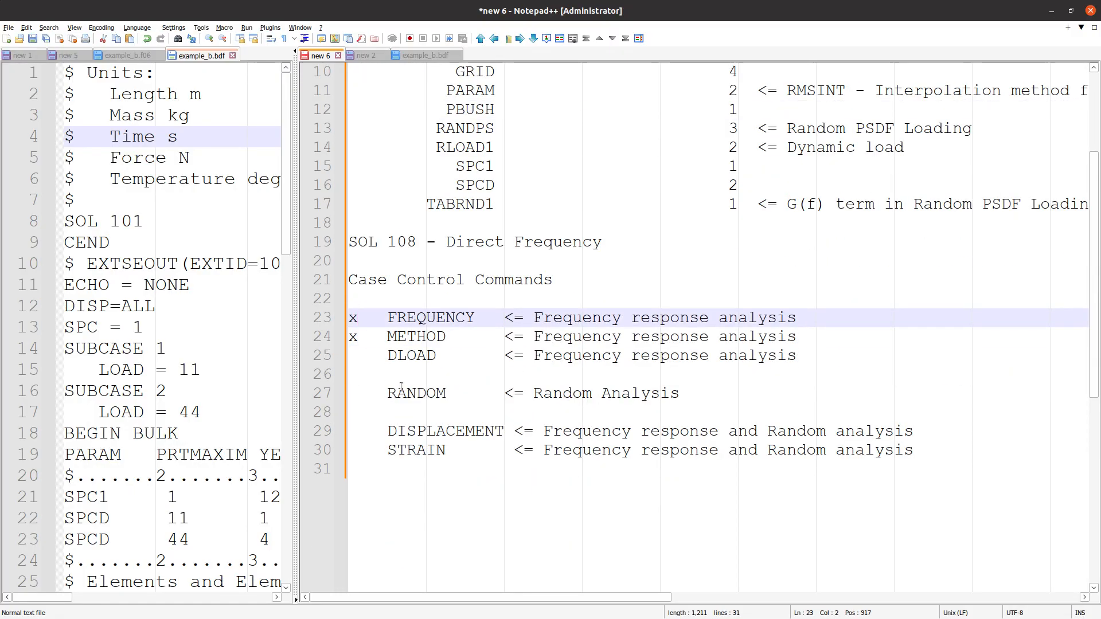
- Highlight the remaining DLOAD command and the RLOAD1 dynamic load entry in the checklist
{"action": "triple_click", "coordinate": [406, 361]}
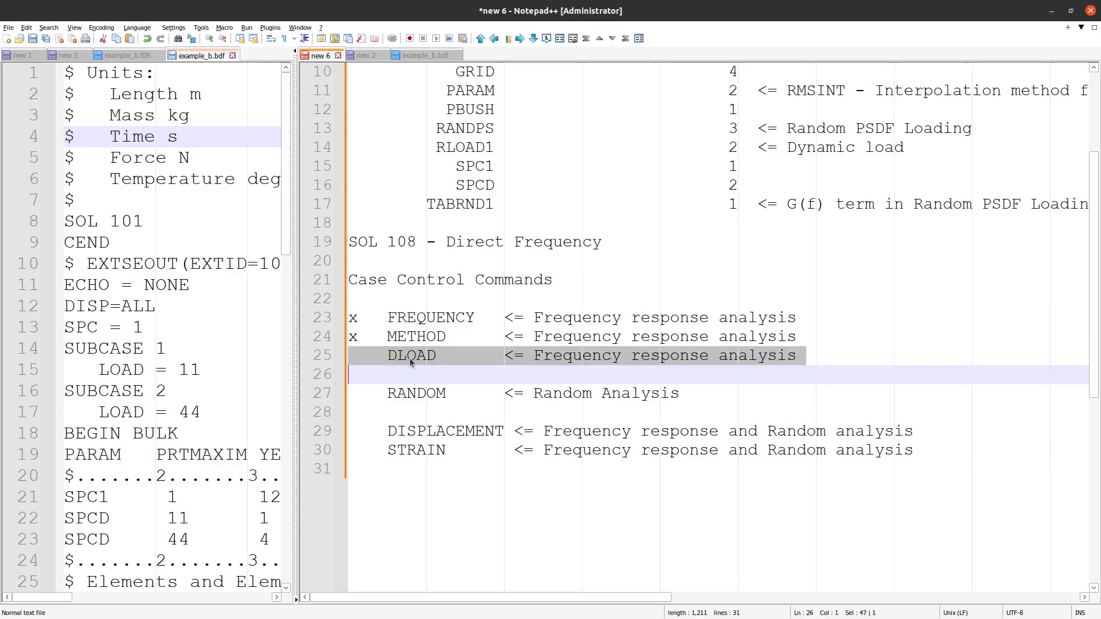
{"action": "scroll", "coordinate": [414, 410], "scroll_direction": "up", "scroll_amount": 3}
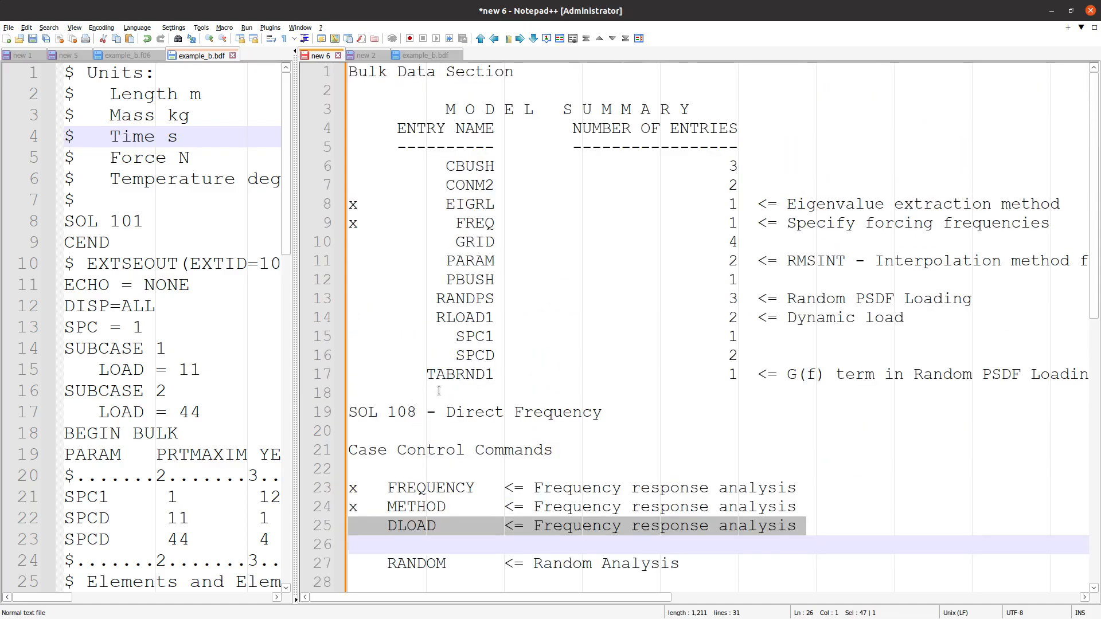
{"action": "scroll", "coordinate": [504, 495], "scroll_direction": "down", "scroll_amount": 1}
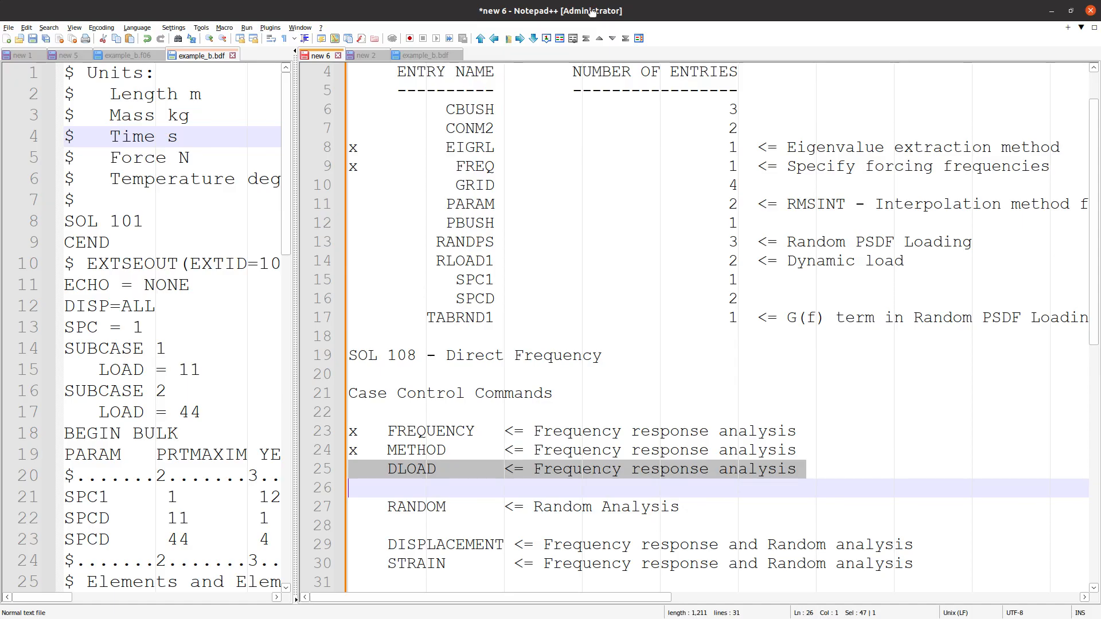
{"action": "triple_click", "coordinate": [444, 265]}
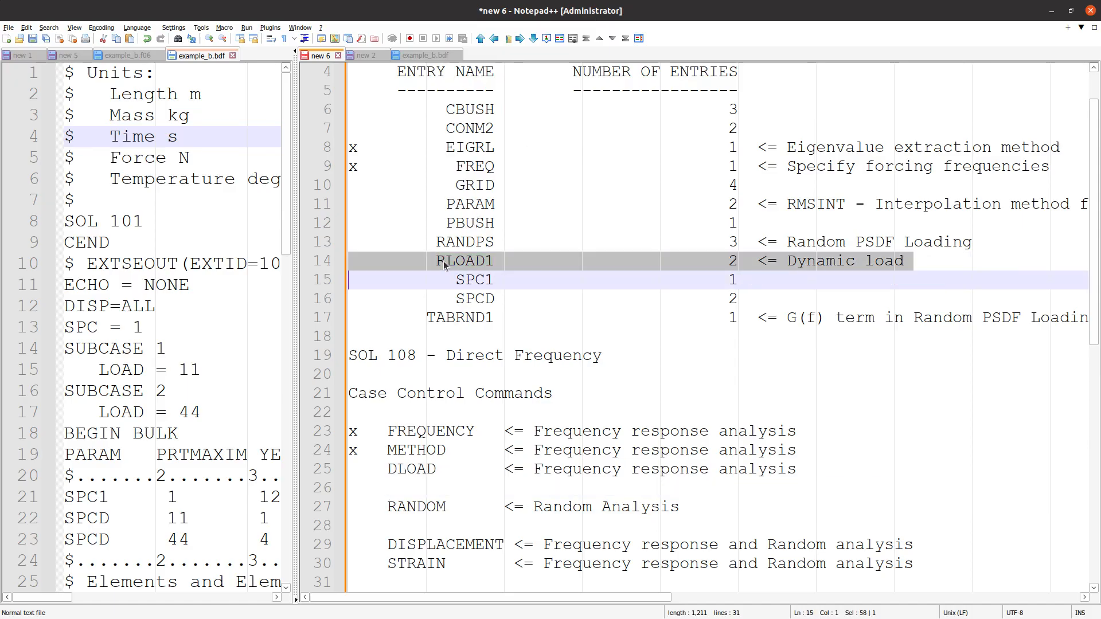
- Return to the Pre editor in the browser, filter the bulk data entries for rload1 and open RLOAD1
{"action": "middle_click", "coordinate": [598, 10]}
{"action": "left_click", "coordinate": [278, 186]}
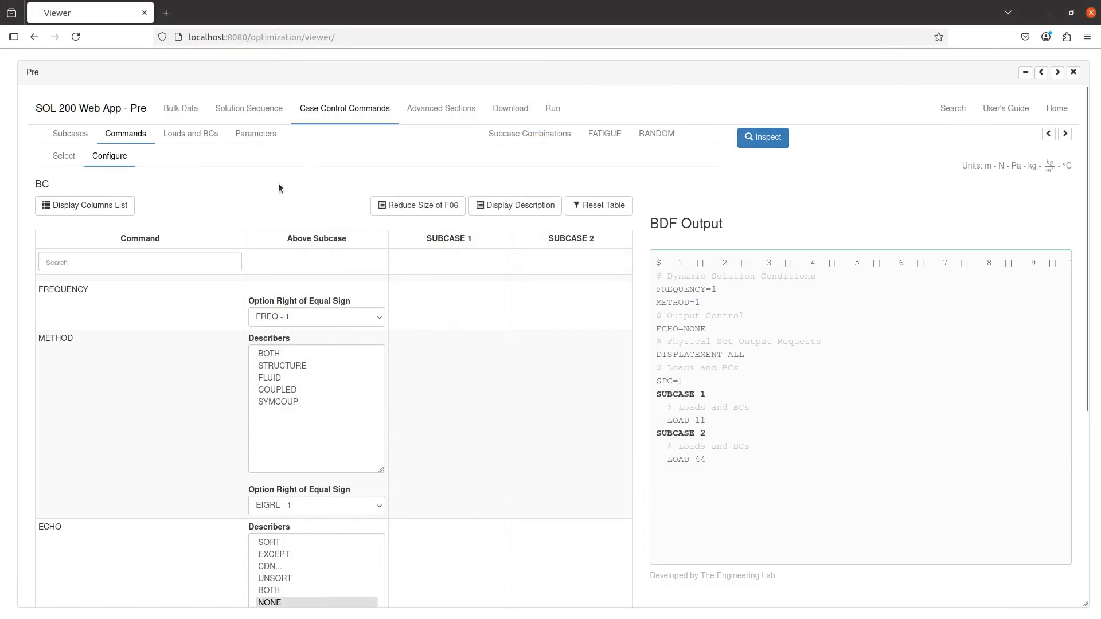
{"action": "left_click", "coordinate": [182, 109]}
{"action": "left_click", "coordinate": [199, 135]}
{"action": "left_click_drag", "start_coordinate": [221, 255], "coordinate": [66, 257]}
{"action": "type", "text": "rload1"}
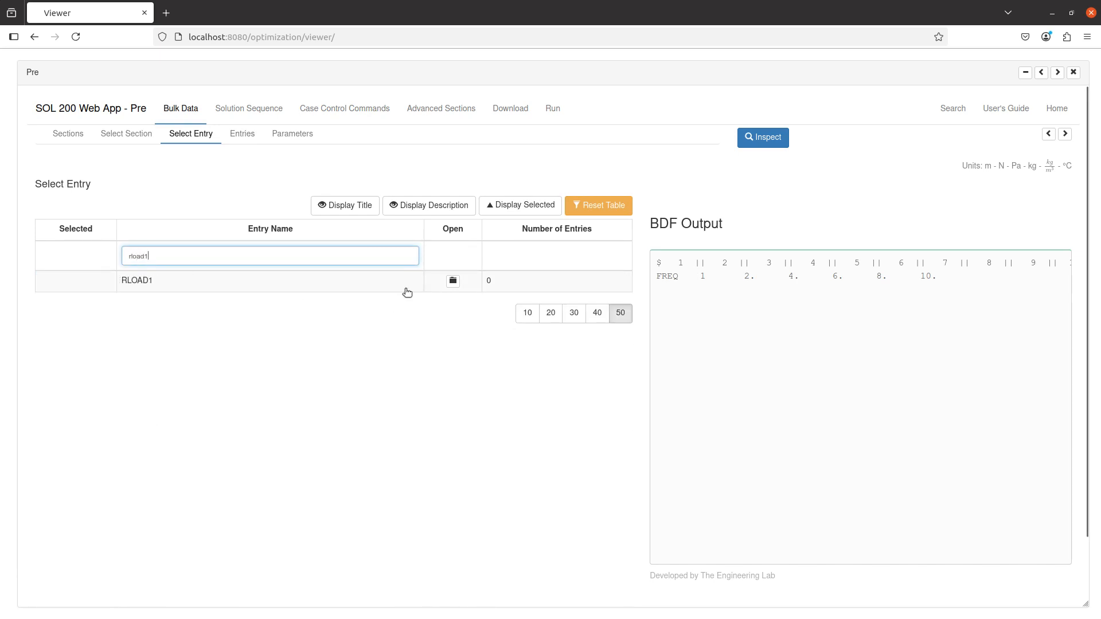
{"action": "left_click", "coordinate": [453, 281]}
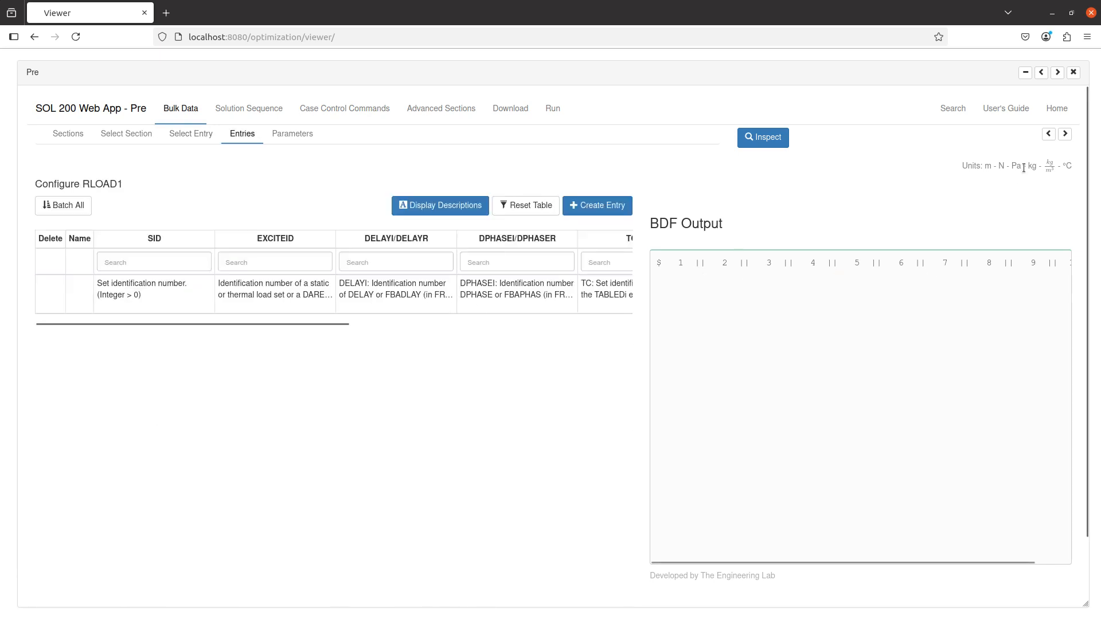
- Widen the entry table and create an RLOAD1 entry with EXCITEID SPCD - 11 and TC/RC 1
{"action": "left_click", "coordinate": [1064, 134]}
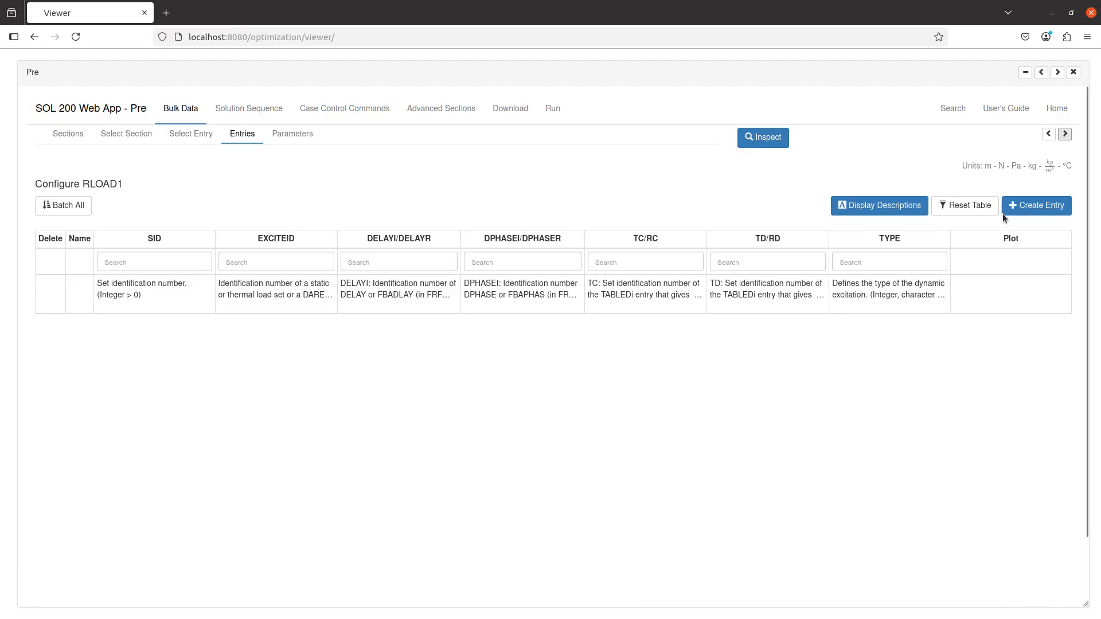
{"action": "left_click", "coordinate": [1036, 205]}
{"action": "left_click", "coordinate": [320, 358]}
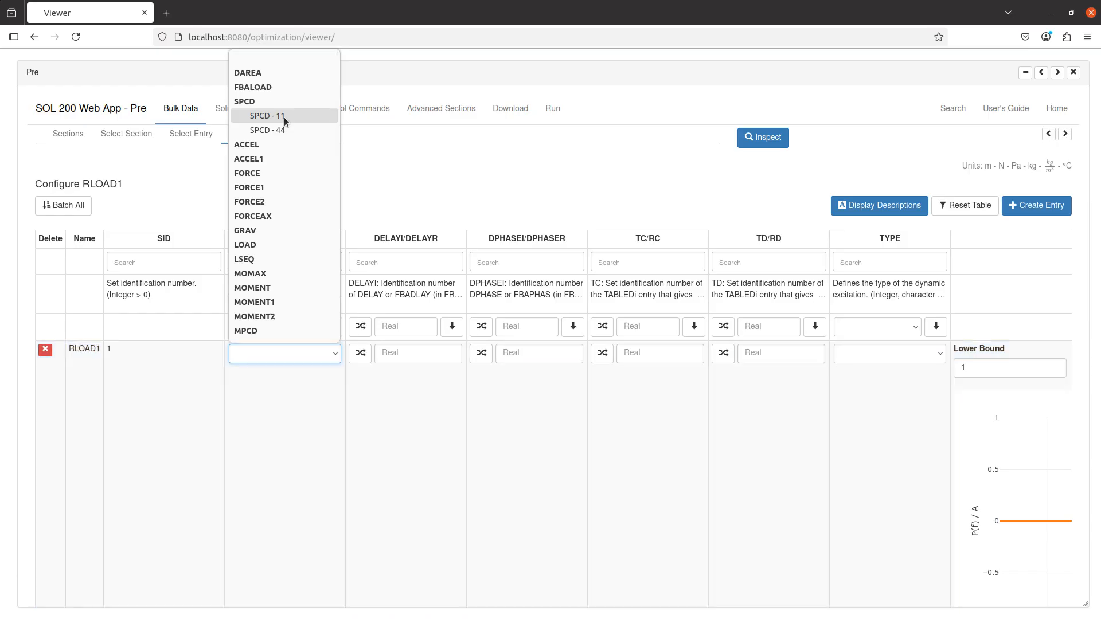
{"action": "left_click", "coordinate": [284, 117]}
{"action": "left_click", "coordinate": [668, 354]}
{"action": "type", "text": "1."}
{"action": "left_click", "coordinate": [644, 428]}
- Highlight the TC/RC description and set the RLOAD1 plot's upper bound to 5
{"action": "left_click_drag", "start_coordinate": [631, 291], "coordinate": [683, 312]}
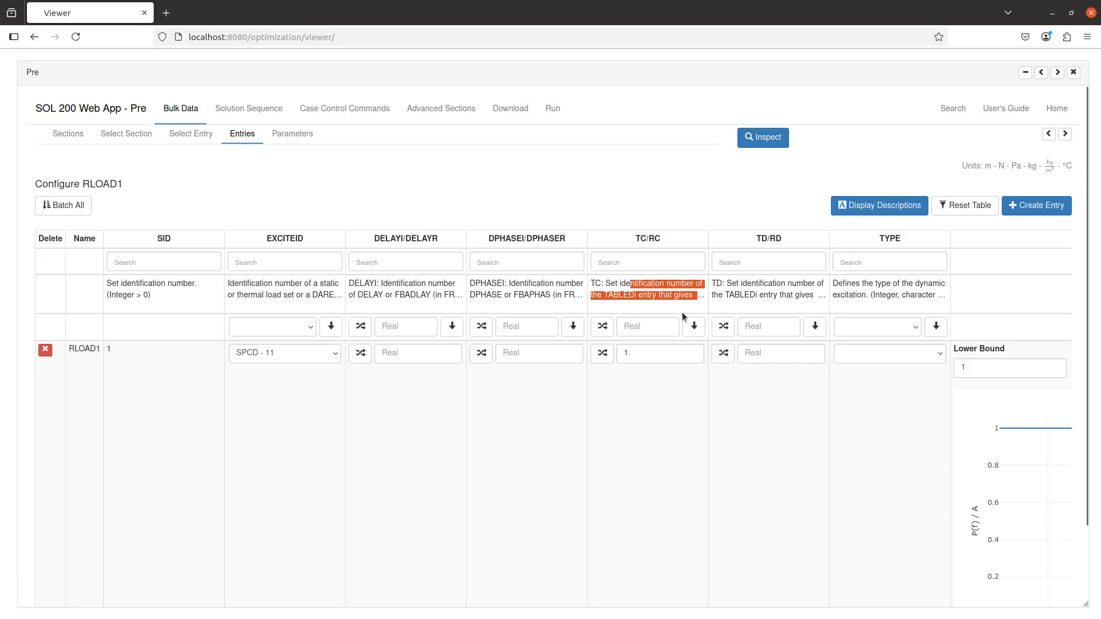
{"action": "scroll", "coordinate": [682, 472], "scroll_direction": "right", "scroll_amount": 3}
{"action": "scroll", "coordinate": [682, 473], "scroll_direction": "down", "scroll_amount": 1}
{"action": "scroll", "coordinate": [679, 472], "scroll_direction": "right", "scroll_amount": 5}
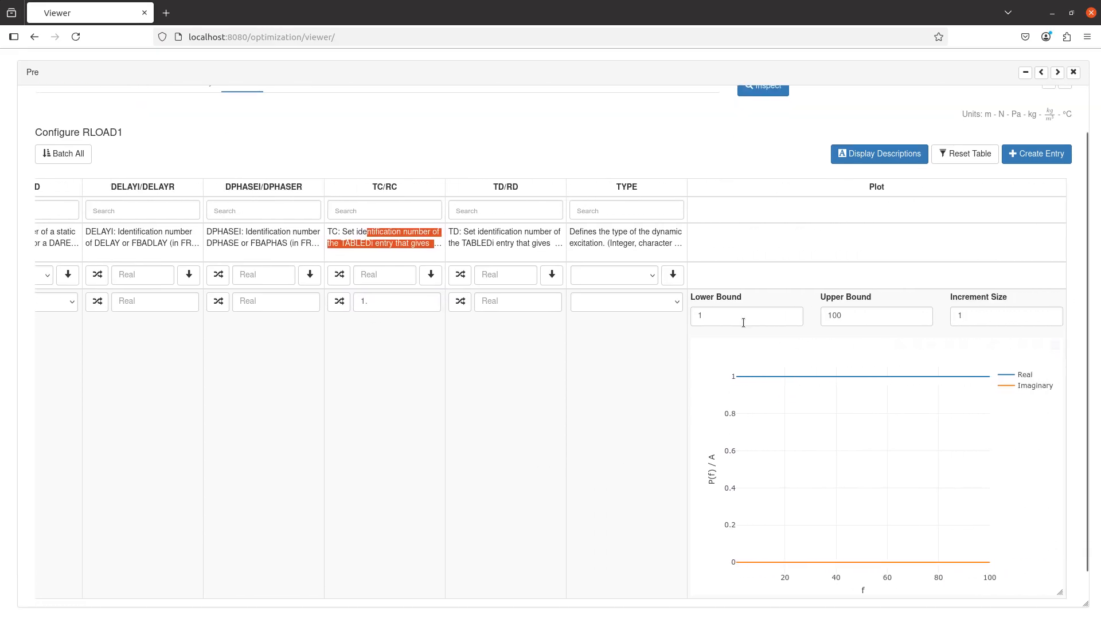
{"action": "double_click", "coordinate": [713, 319]}
{"action": "scroll", "coordinate": [819, 312], "scroll_direction": "down", "scroll_amount": 1}
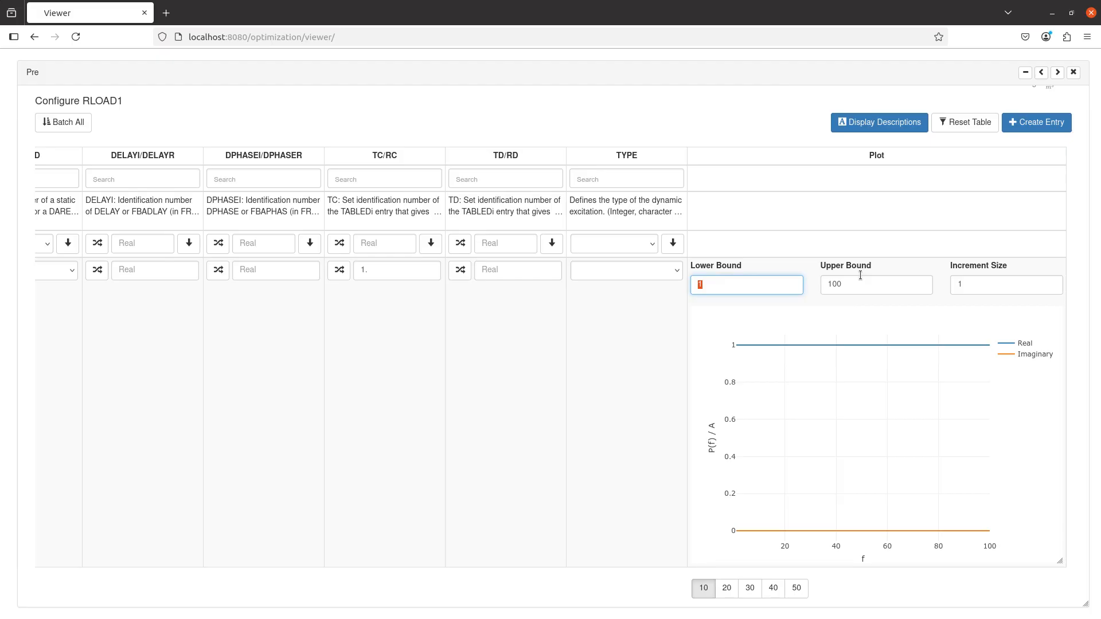
{"action": "key", "text": "Tab"}
{"action": "type", "text": "5"}
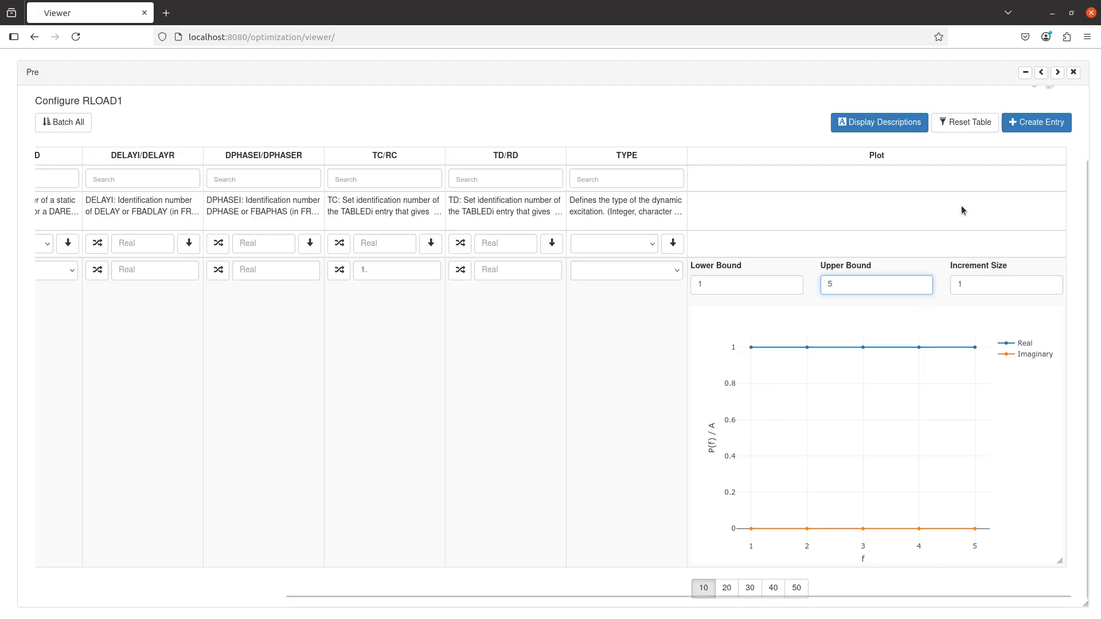
- Bring back the BDF output beside the table and highlight the RLOAD1 line
{"action": "scroll", "coordinate": [981, 140], "scroll_direction": "up", "scroll_amount": 3}
{"action": "left_click", "coordinate": [1049, 137]}
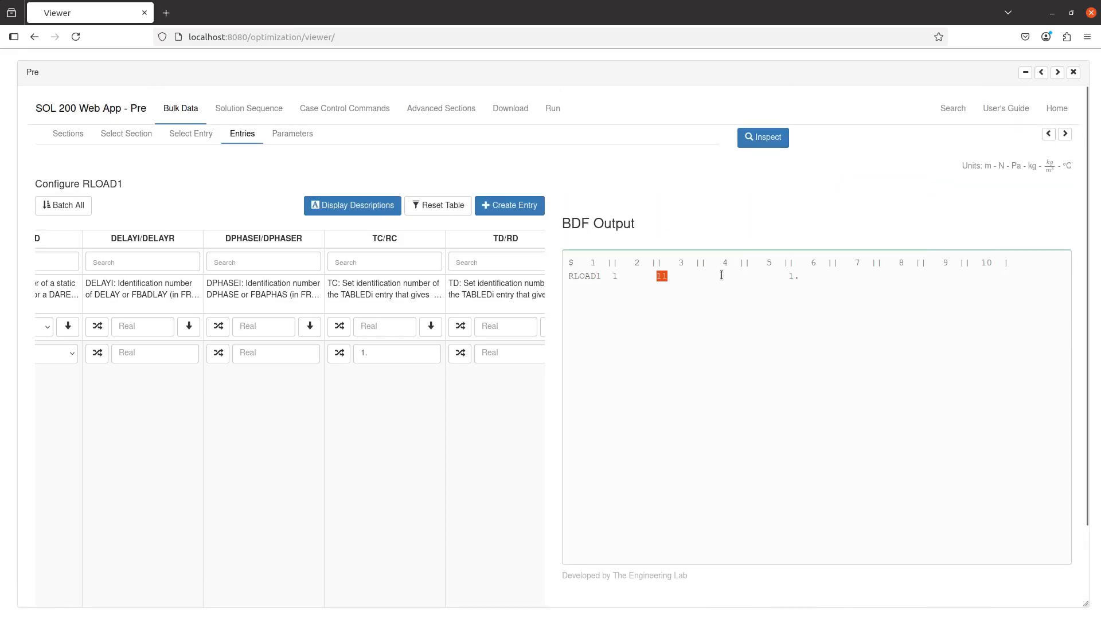
{"action": "triple_click", "coordinate": [722, 276]}
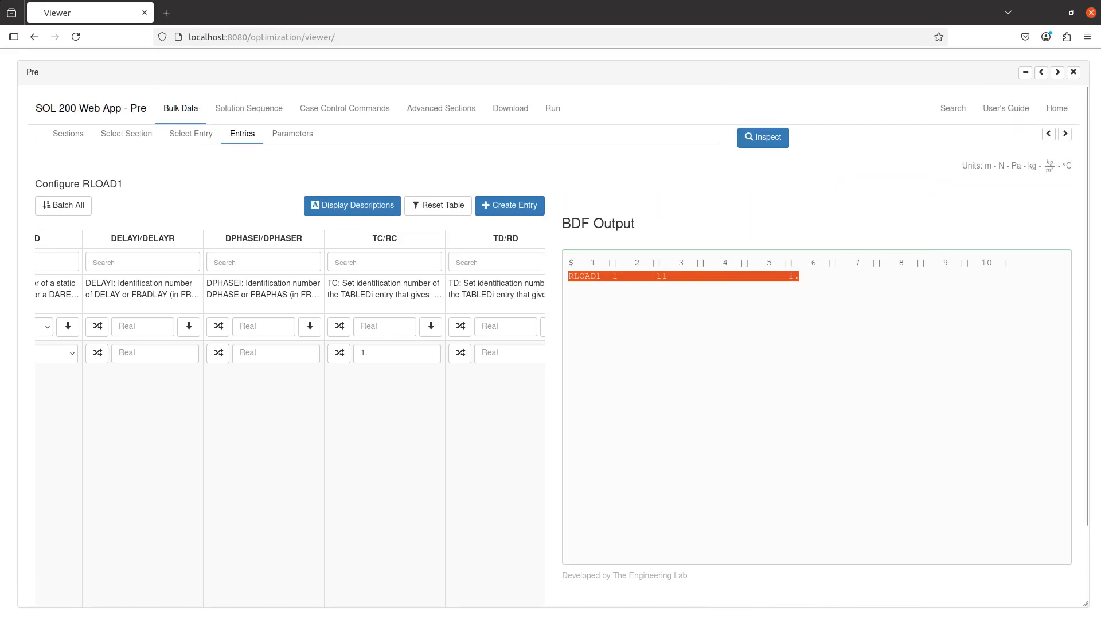
{"action": "key", "text": "alt+Tab"}
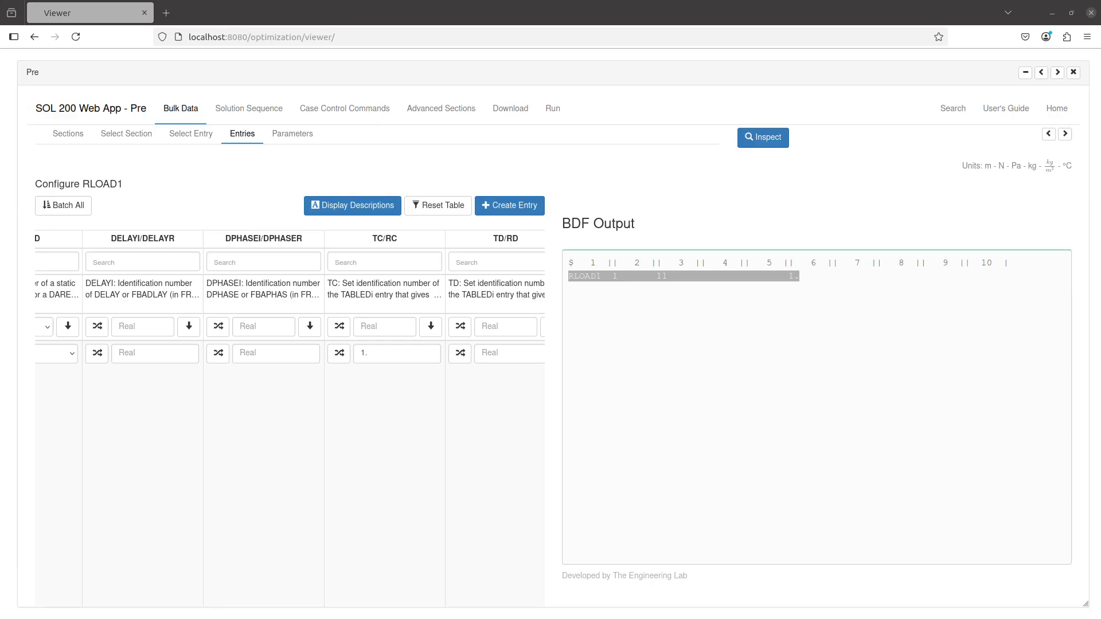
{"action": "scroll", "coordinate": [466, 493], "scroll_direction": "right", "scroll_amount": 3}
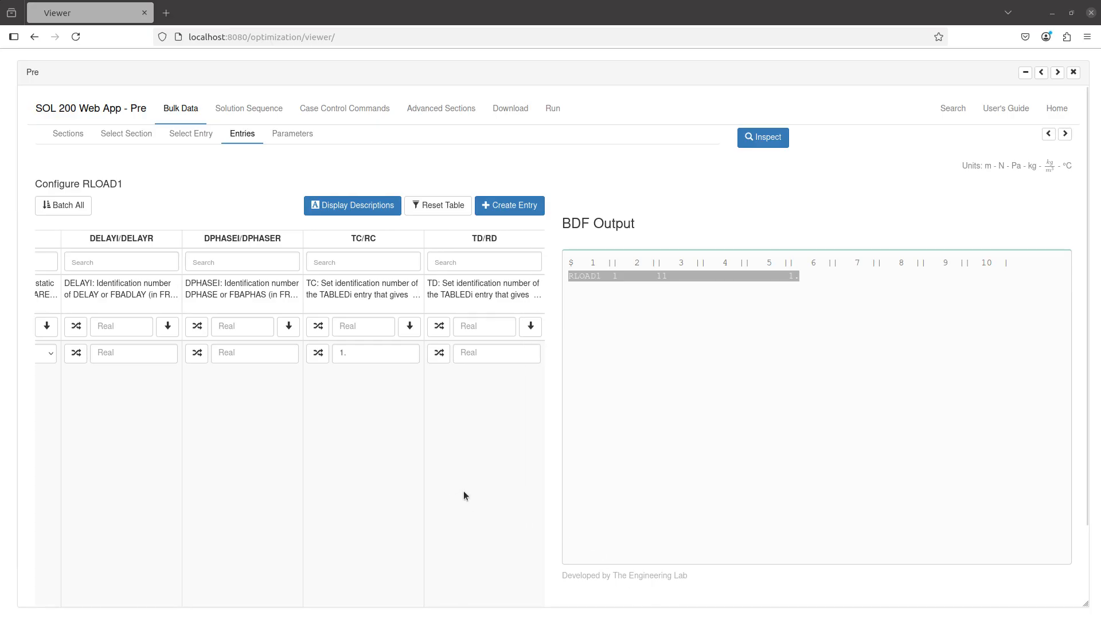
- Widen the RLOAD1 table to show its plot and set the entry's TD/RD value to 0.0
{"action": "left_click", "coordinate": [1053, 134]}
{"action": "left_click", "coordinate": [1065, 134]}
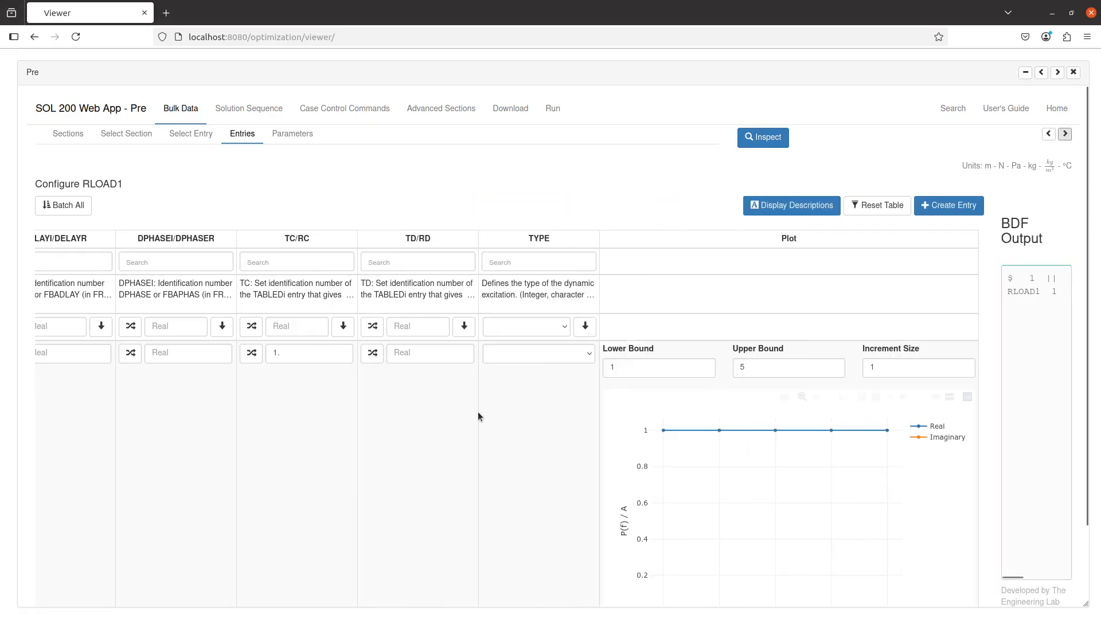
{"action": "left_click", "coordinate": [418, 355]}
{"action": "type", "text": "0.0"}
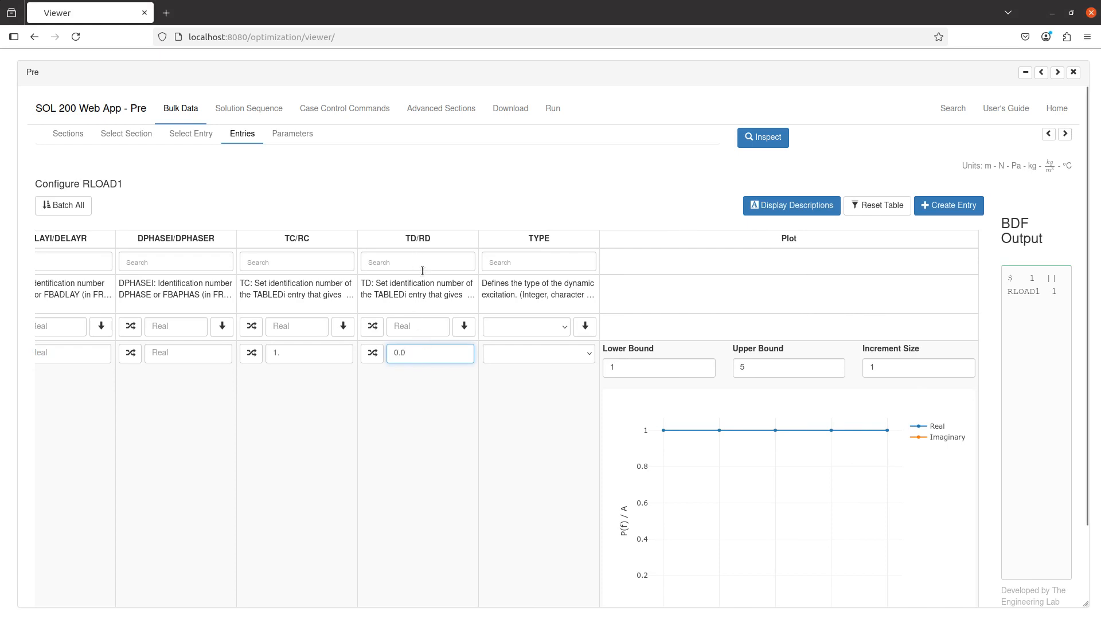
{"action": "left_click", "coordinate": [448, 439]}
{"action": "scroll", "coordinate": [449, 439], "scroll_direction": "down", "scroll_amount": 2}
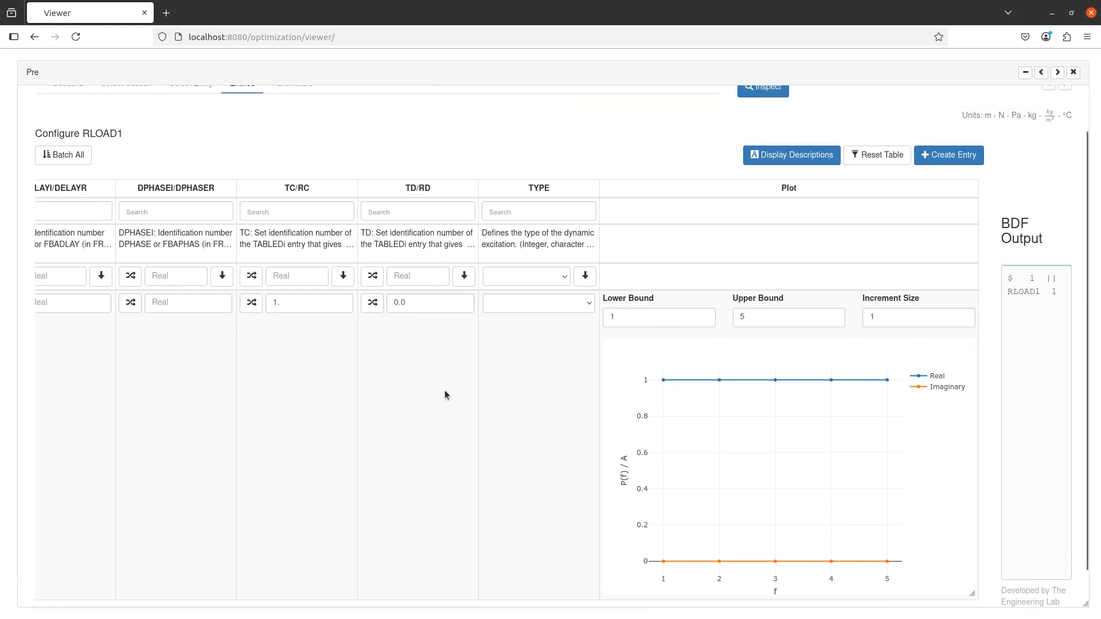
{"action": "left_click", "coordinate": [531, 302]}
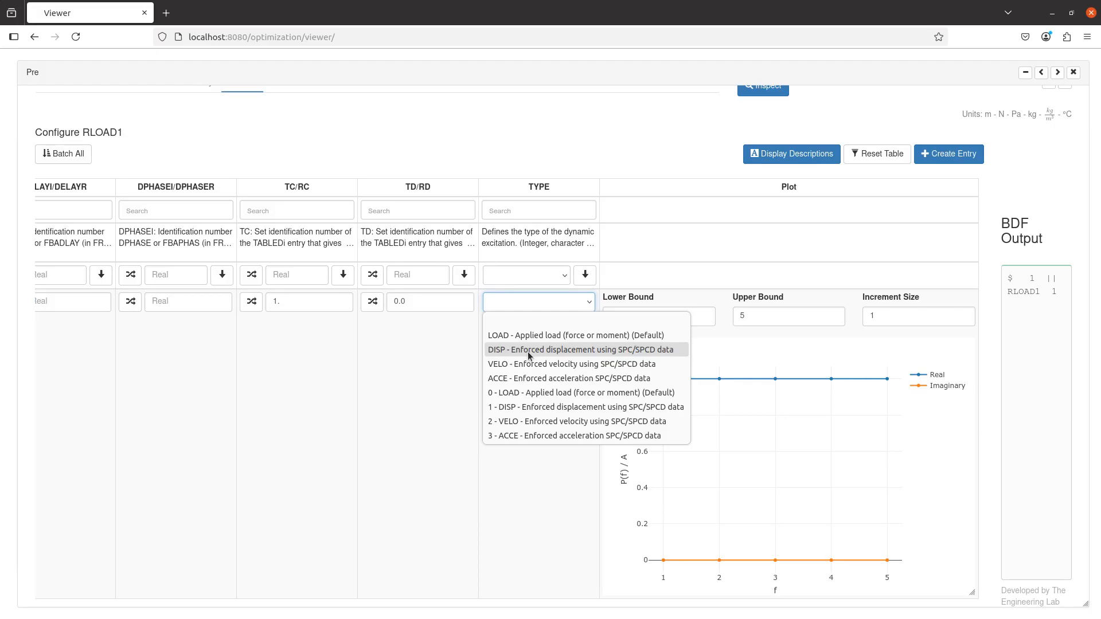
{"action": "left_click", "coordinate": [541, 335]}
{"action": "left_click", "coordinate": [544, 302]}
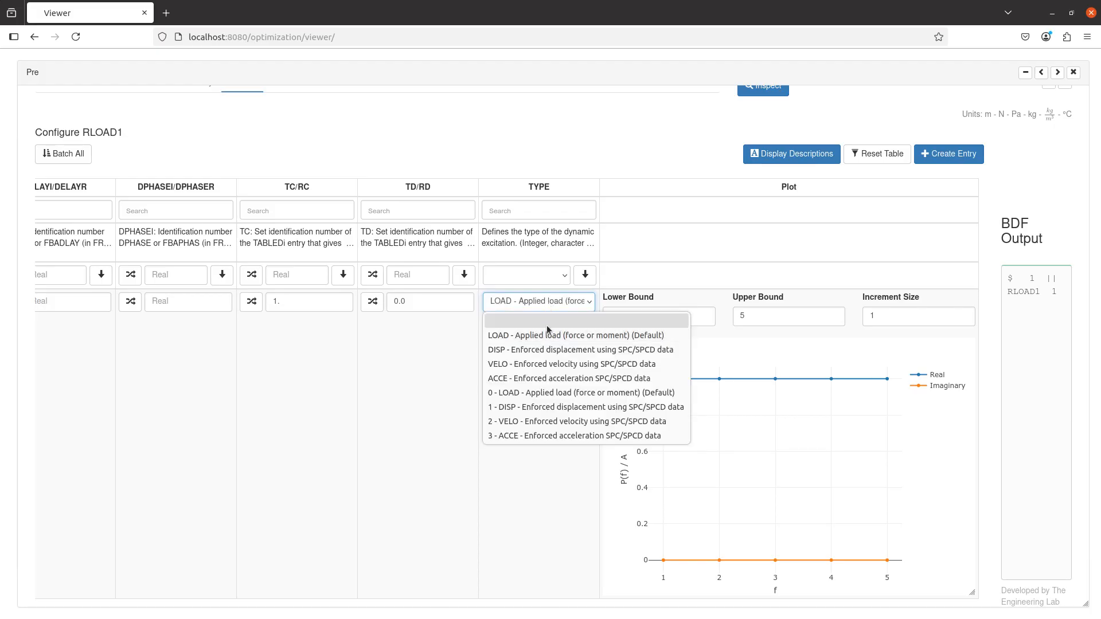
{"action": "left_click", "coordinate": [547, 321]}
- Set the first RLOAD1 entry's TYPE to DISP - Enforced displacement using SPC/SPCD data
{"action": "left_click", "coordinate": [554, 301]}
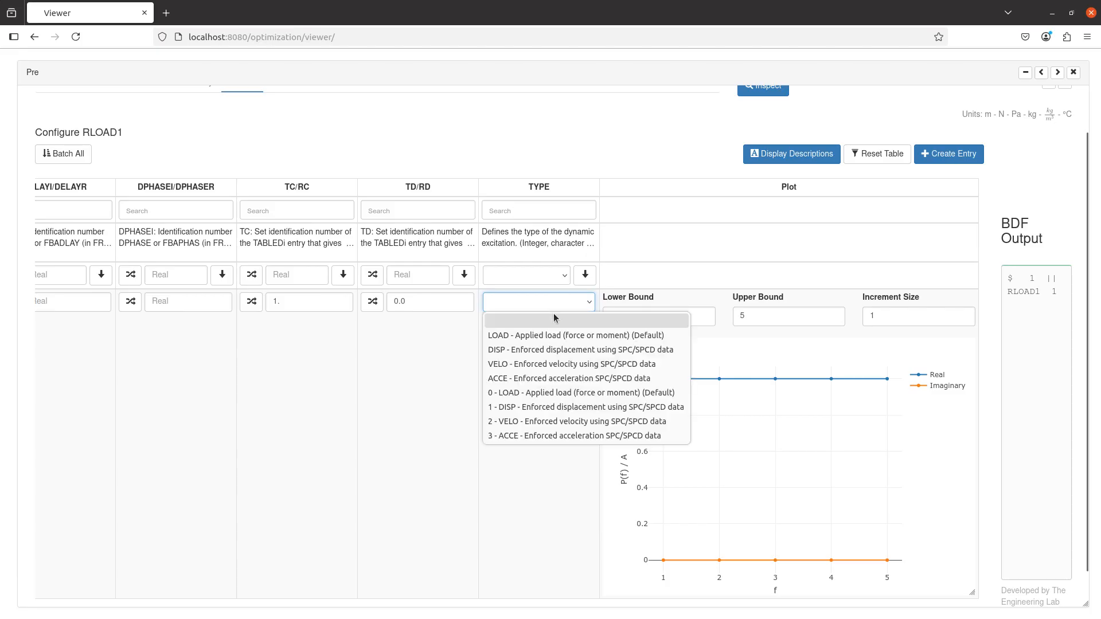
{"action": "left_click", "coordinate": [555, 351]}
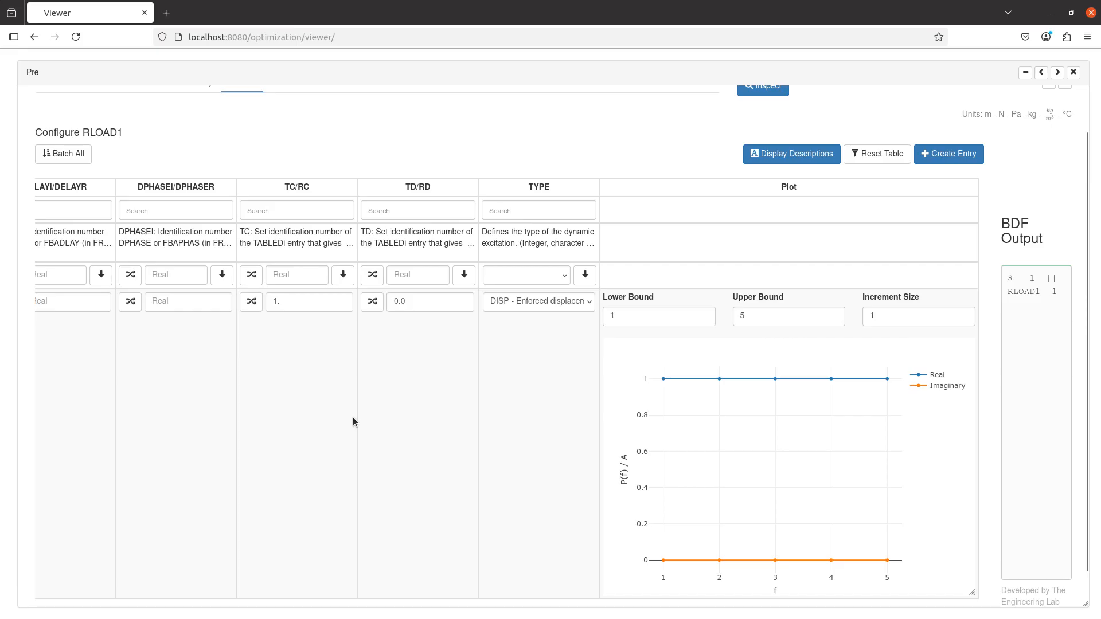
{"action": "scroll", "coordinate": [353, 418], "scroll_direction": "up", "scroll_amount": 1}
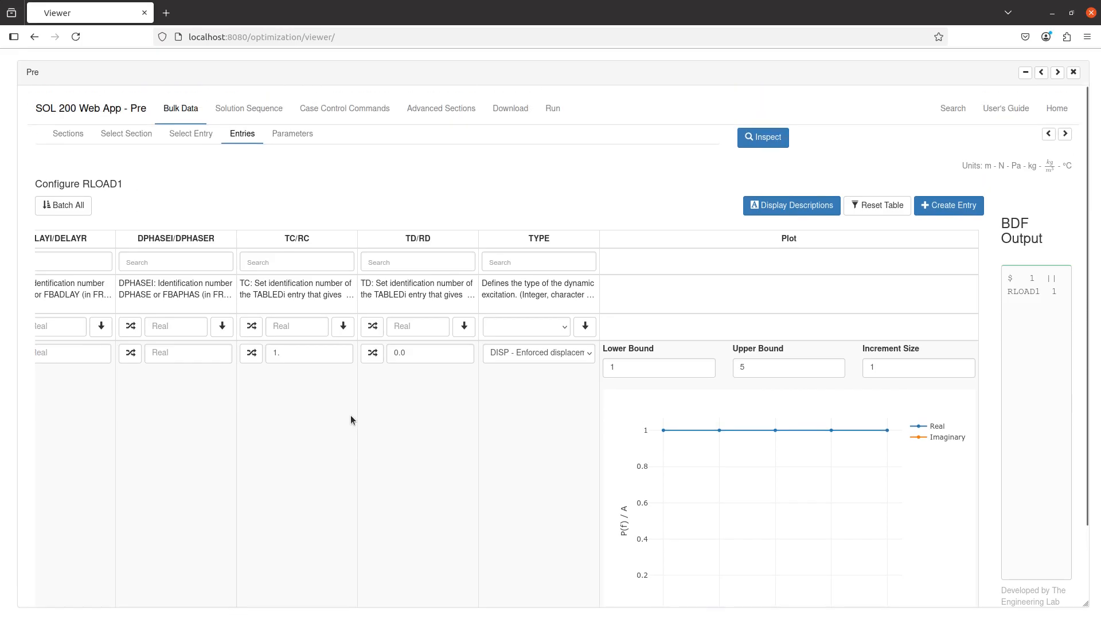
{"action": "left_click", "coordinate": [357, 109]}
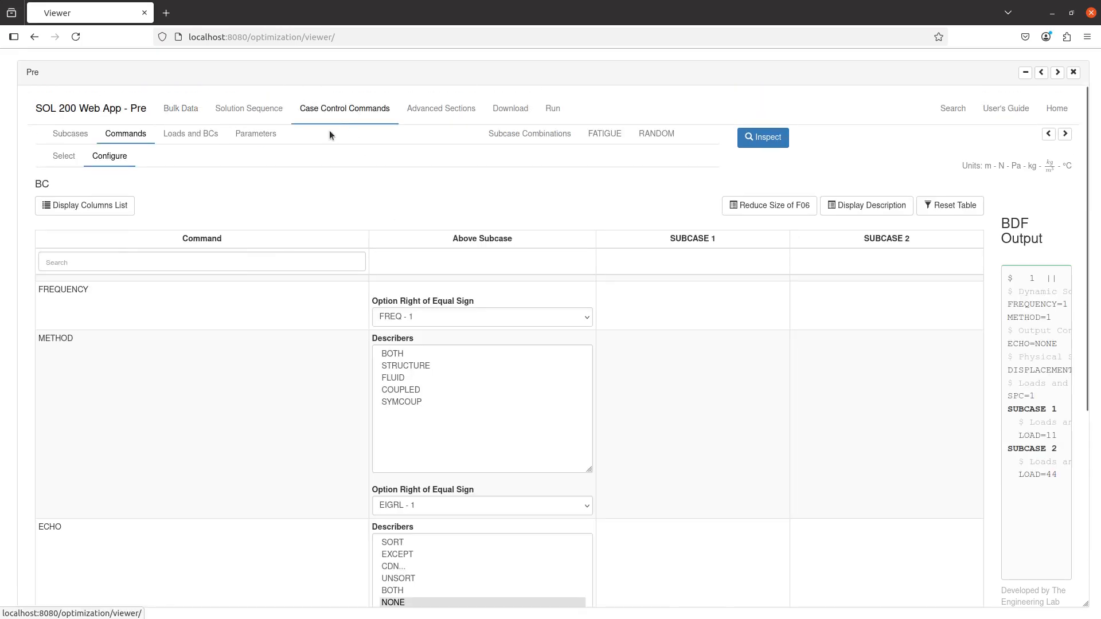
{"action": "left_click", "coordinate": [187, 116]}
- Create a second RLOAD1 entry and set its EXCITEID to SPCD - 44
{"action": "scroll", "coordinate": [459, 349], "scroll_direction": "left", "scroll_amount": 3}
{"action": "scroll", "coordinate": [459, 349], "scroll_direction": "left", "scroll_amount": 5}
{"action": "left_click", "coordinate": [934, 205]}
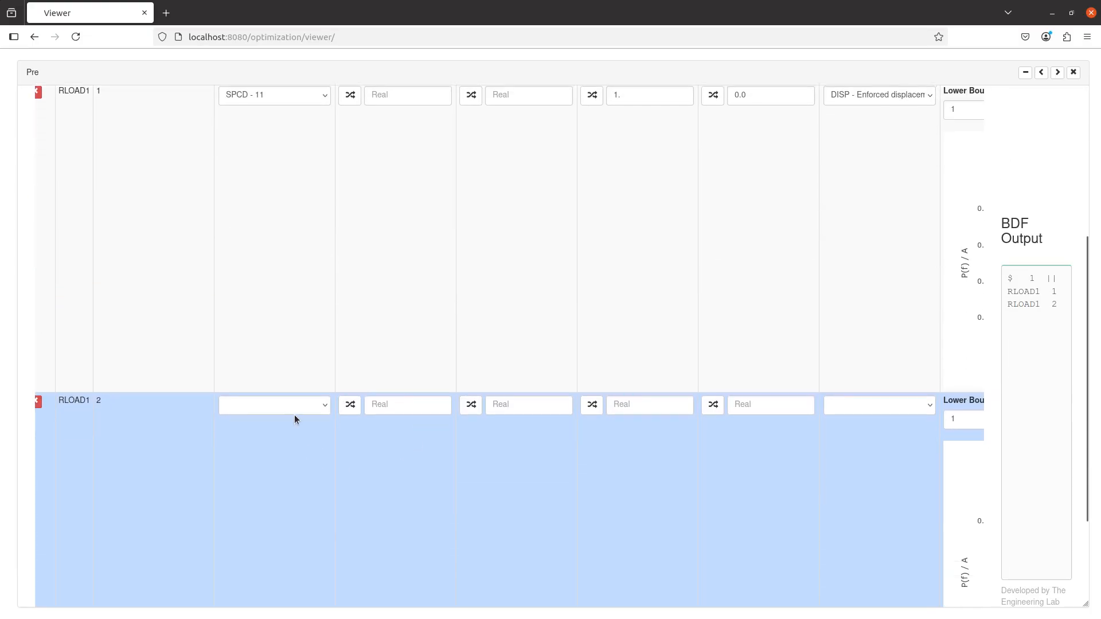
{"action": "left_click", "coordinate": [292, 409]}
{"action": "left_click", "coordinate": [275, 131]}
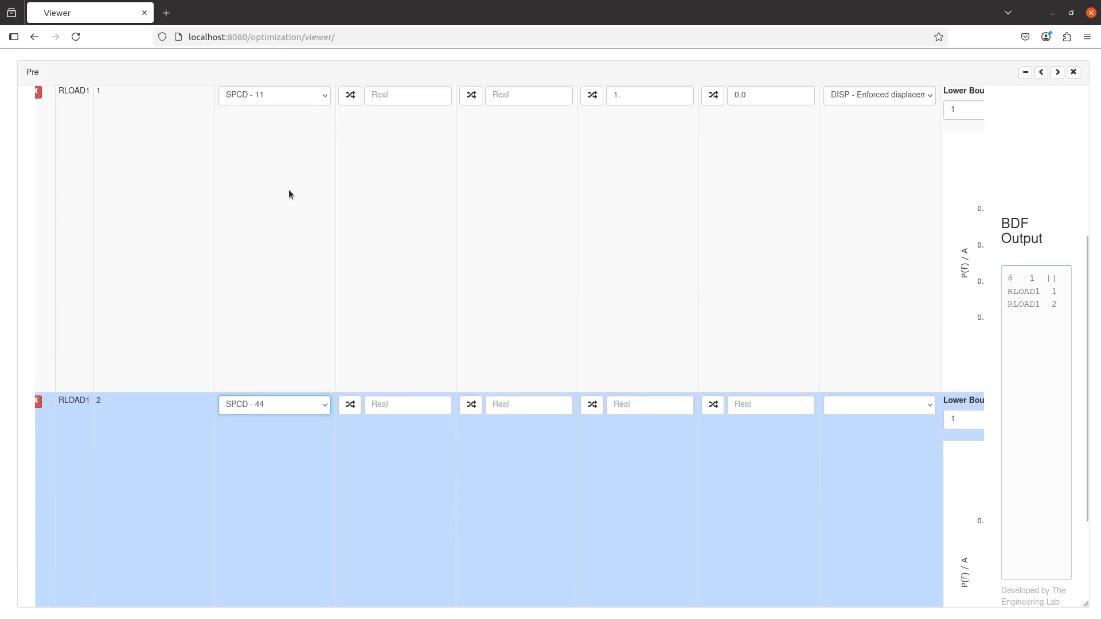
- Give the second RLOAD1 entry TC/RC 1., TD/RD 0. and TYPE DISP - Enforced displacement, and check its plot
{"action": "scroll", "coordinate": [532, 466], "scroll_direction": "up", "scroll_amount": 3}
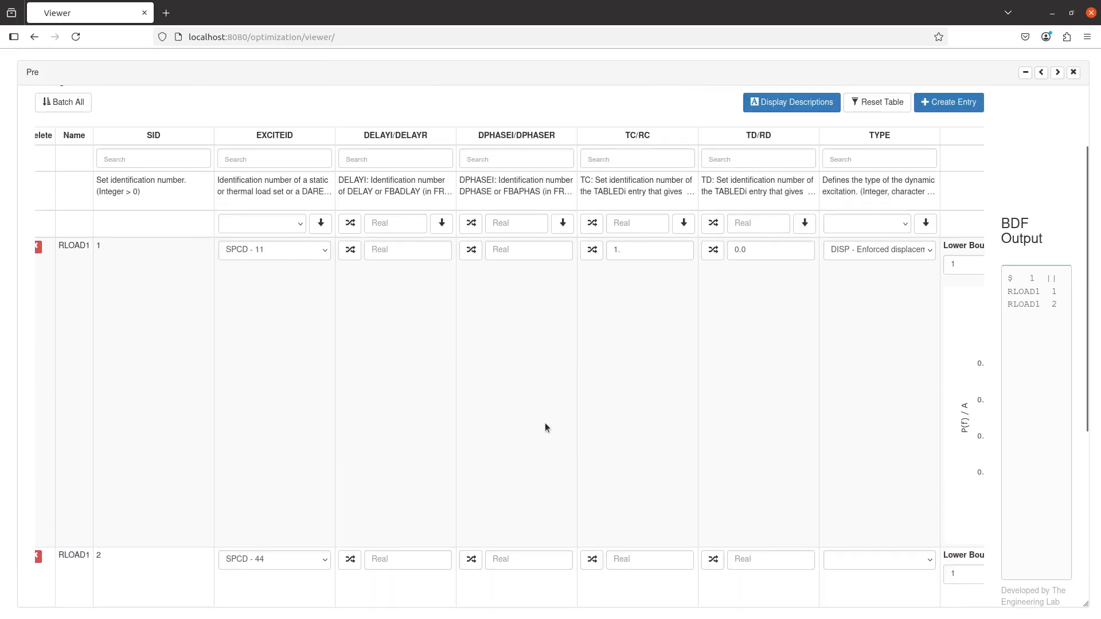
{"action": "left_click", "coordinate": [671, 562]}
{"action": "type", "text": "1."}
{"action": "left_click", "coordinate": [789, 561]}
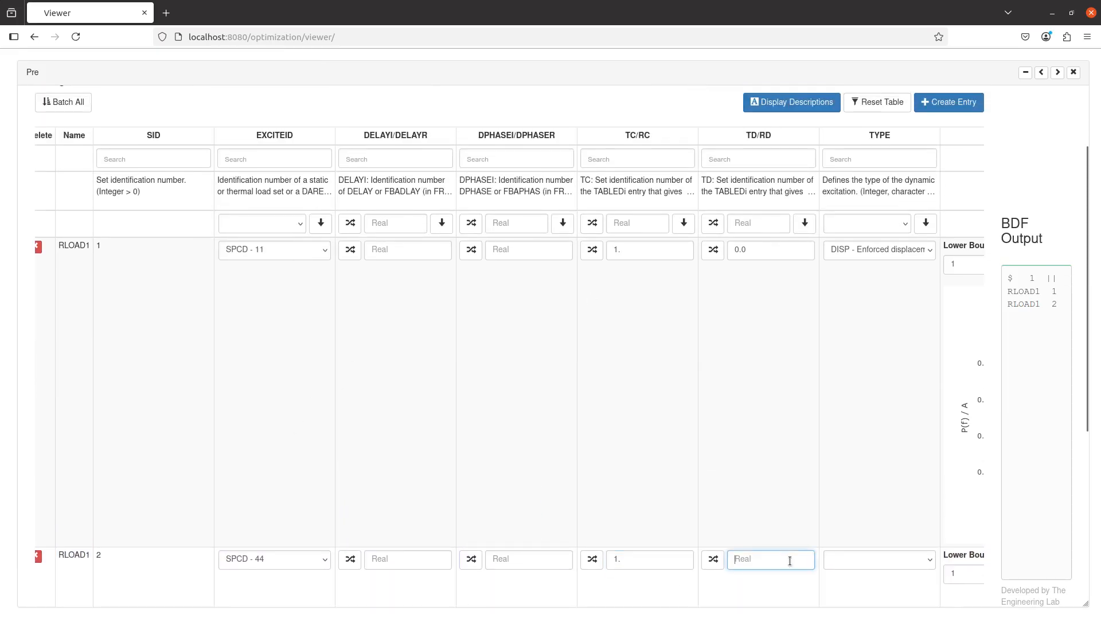
{"action": "type", "text": "0."}
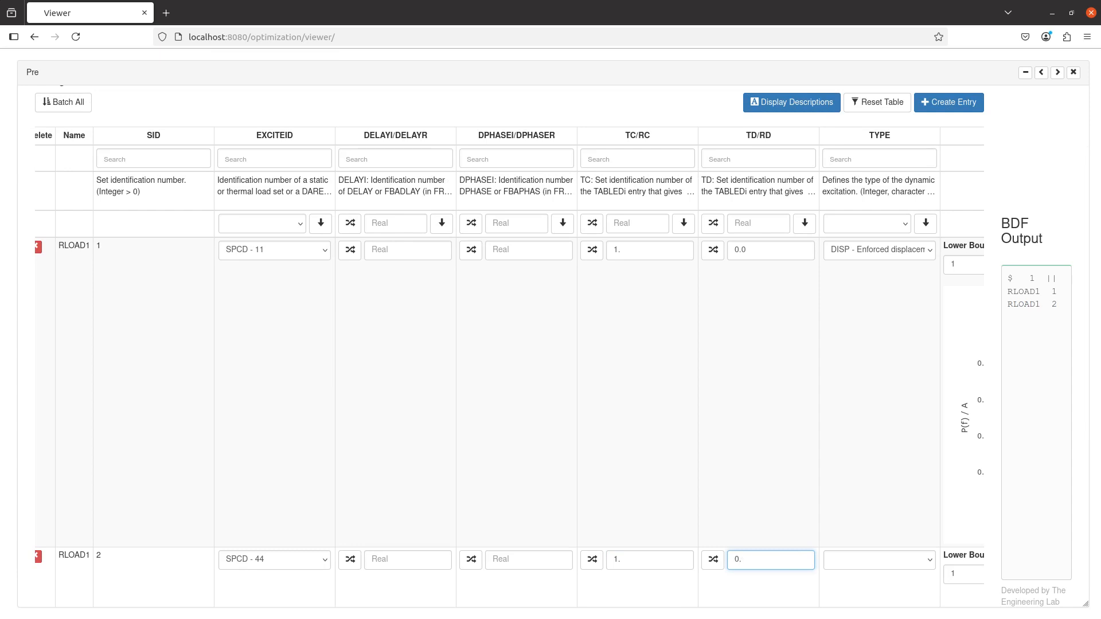
{"action": "left_click", "coordinate": [832, 565]}
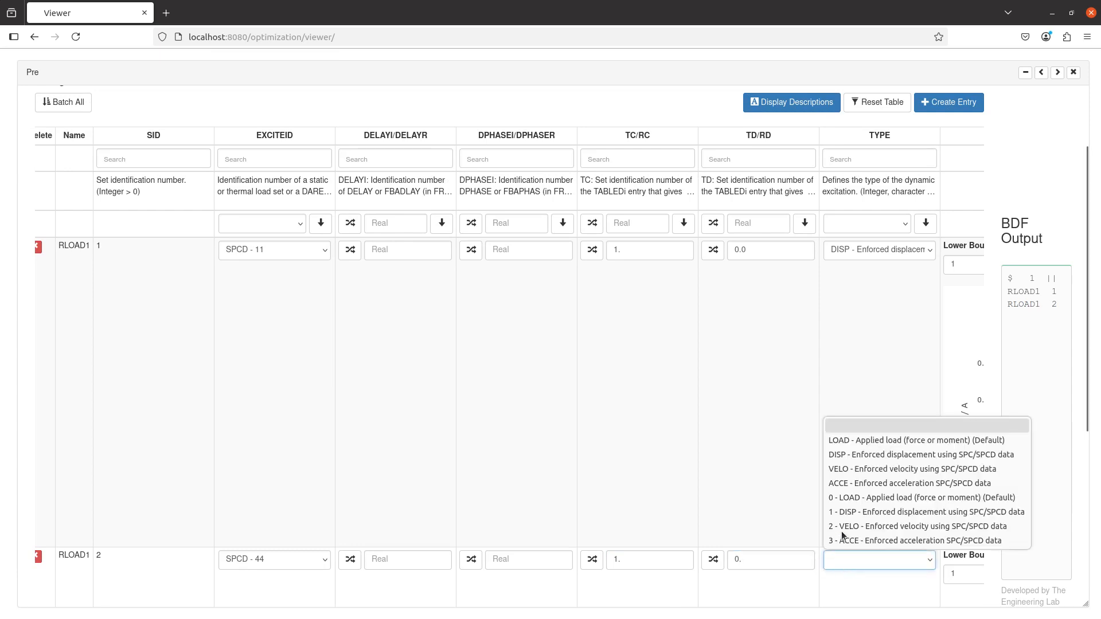
{"action": "left_click", "coordinate": [848, 454]}
{"action": "scroll", "coordinate": [693, 468], "scroll_direction": "down", "scroll_amount": 5}
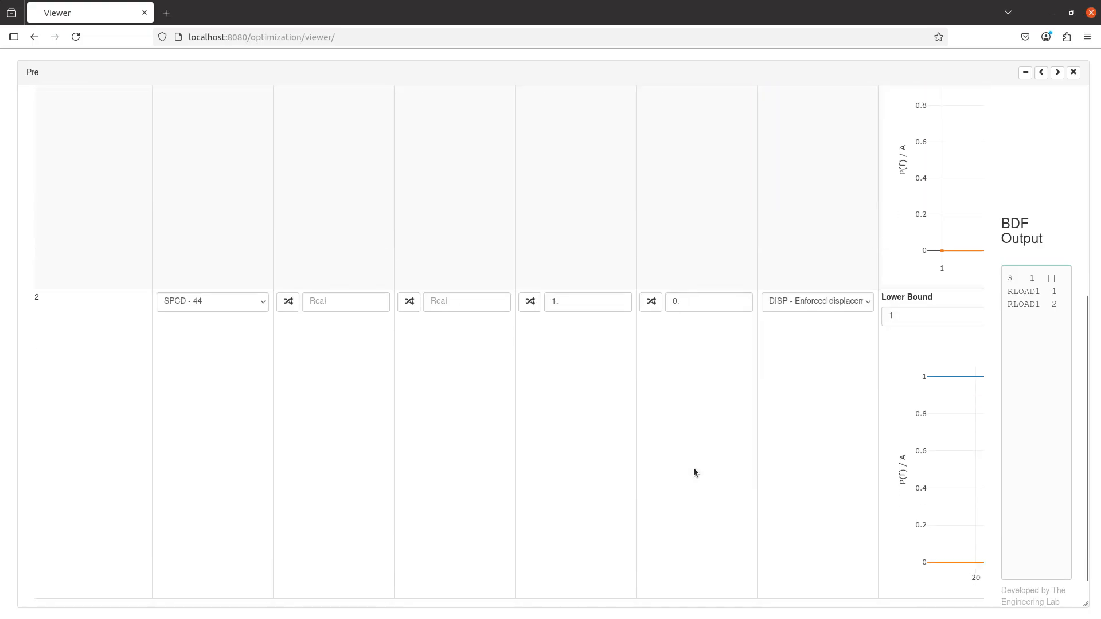
{"action": "scroll", "coordinate": [689, 466], "scroll_direction": "right", "scroll_amount": 5}
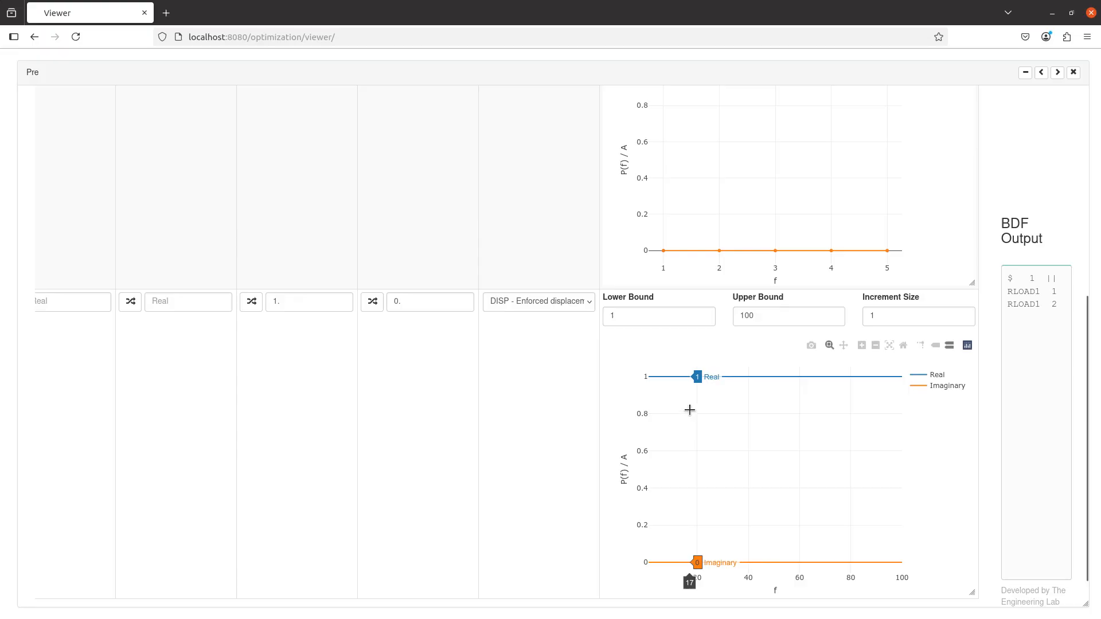
{"action": "scroll", "coordinate": [337, 431], "scroll_direction": "up", "scroll_amount": 6}
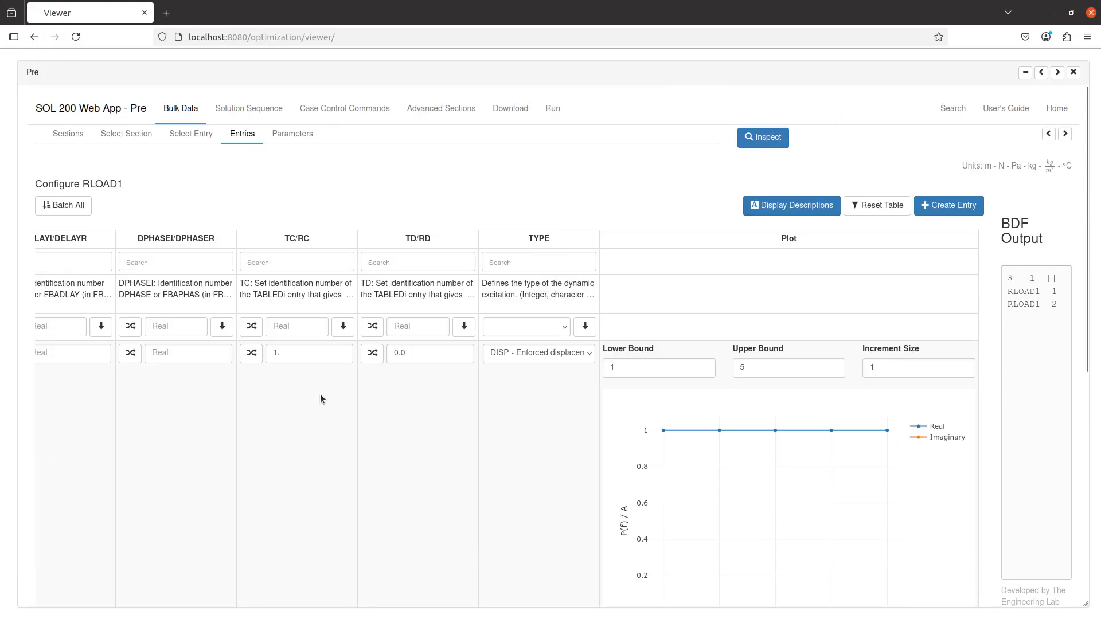
- In the case control DLOAD assignment, assign RLOAD1 1 to SUBCASE 1 and RLOAD1 2 to SUBCASE 2
{"action": "left_click", "coordinate": [322, 111]}
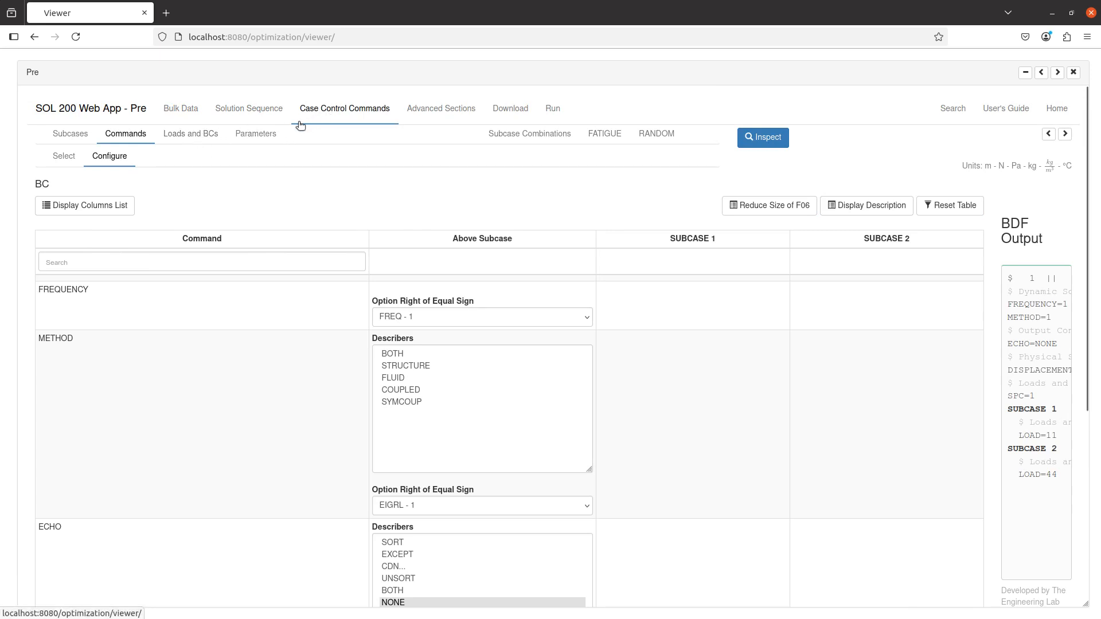
{"action": "left_click", "coordinate": [201, 135]}
{"action": "scroll", "coordinate": [204, 417], "scroll_direction": "down", "scroll_amount": 3}
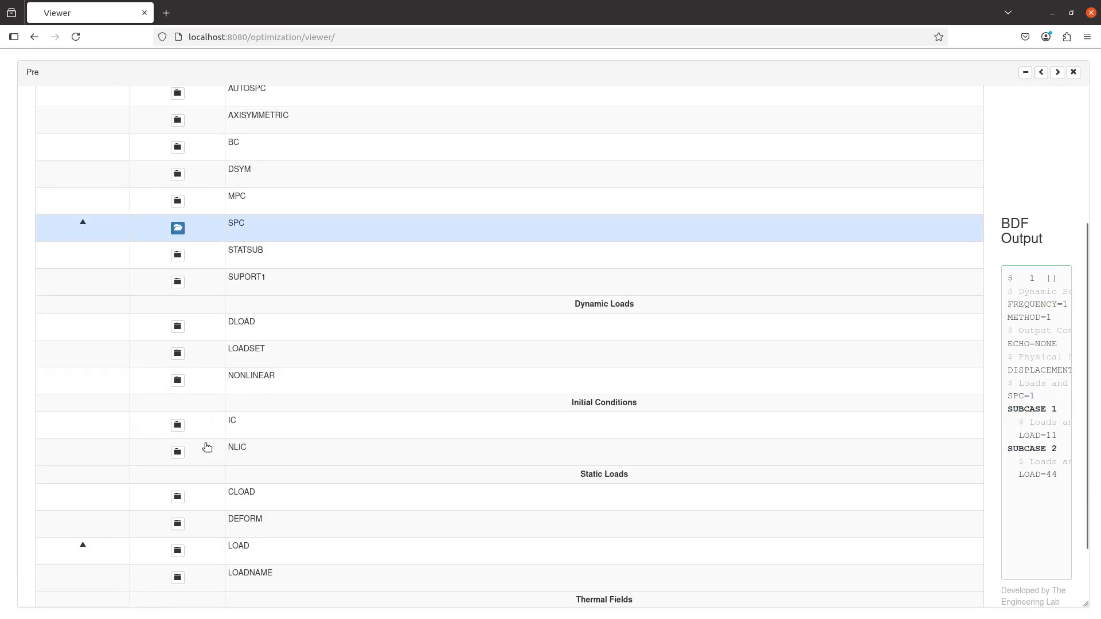
{"action": "left_click", "coordinate": [187, 329]}
{"action": "scroll", "coordinate": [374, 397], "scroll_direction": "down", "scroll_amount": 1}
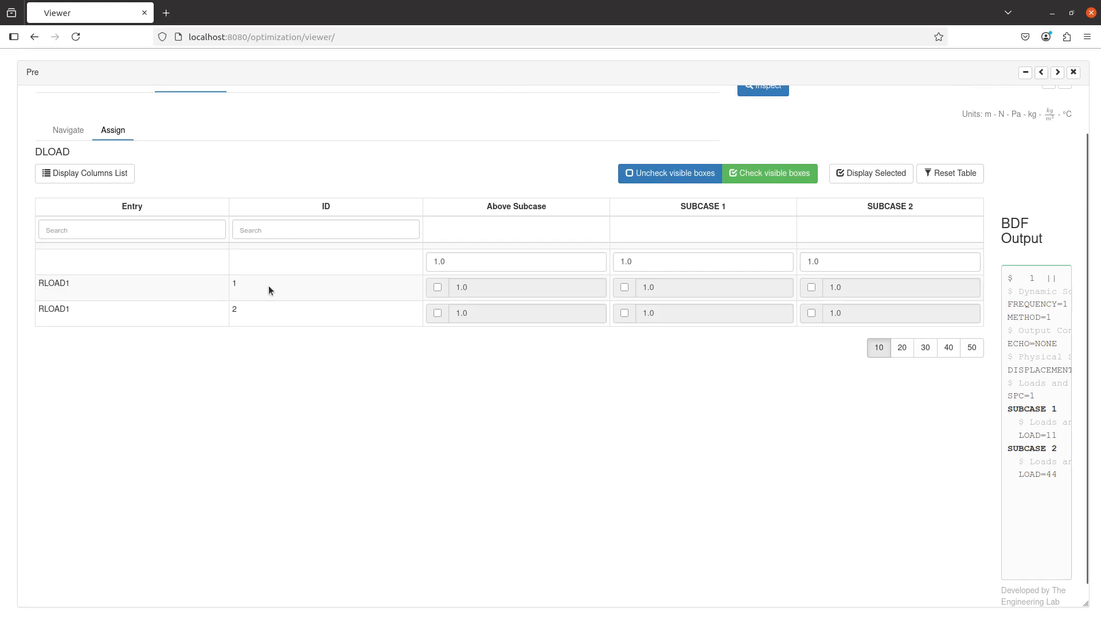
{"action": "left_click", "coordinate": [625, 287]}
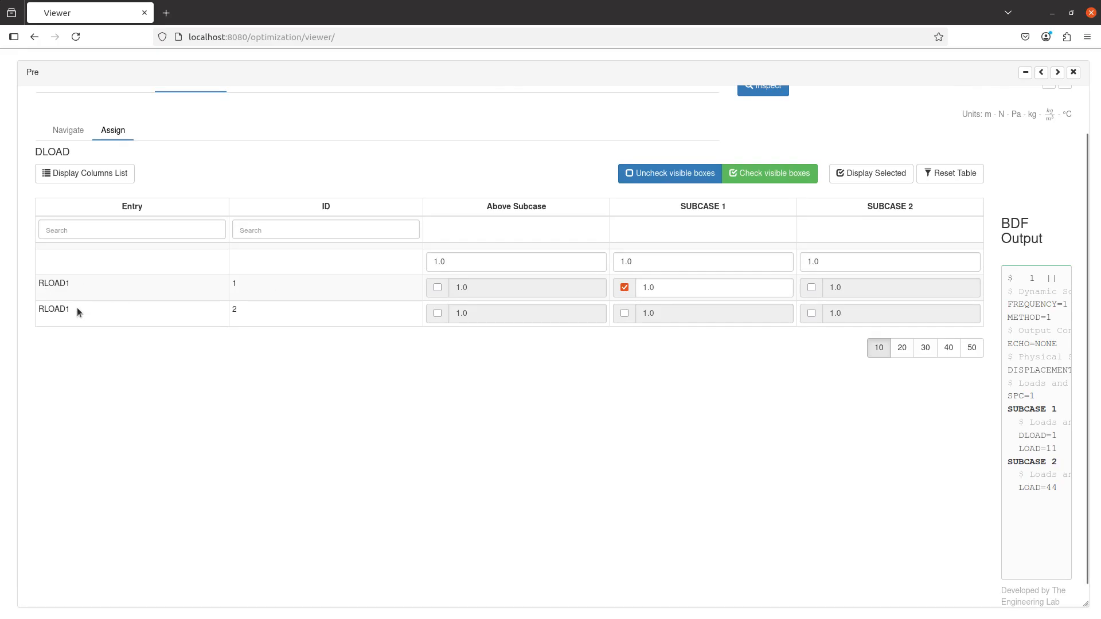
{"action": "left_click", "coordinate": [812, 314]}
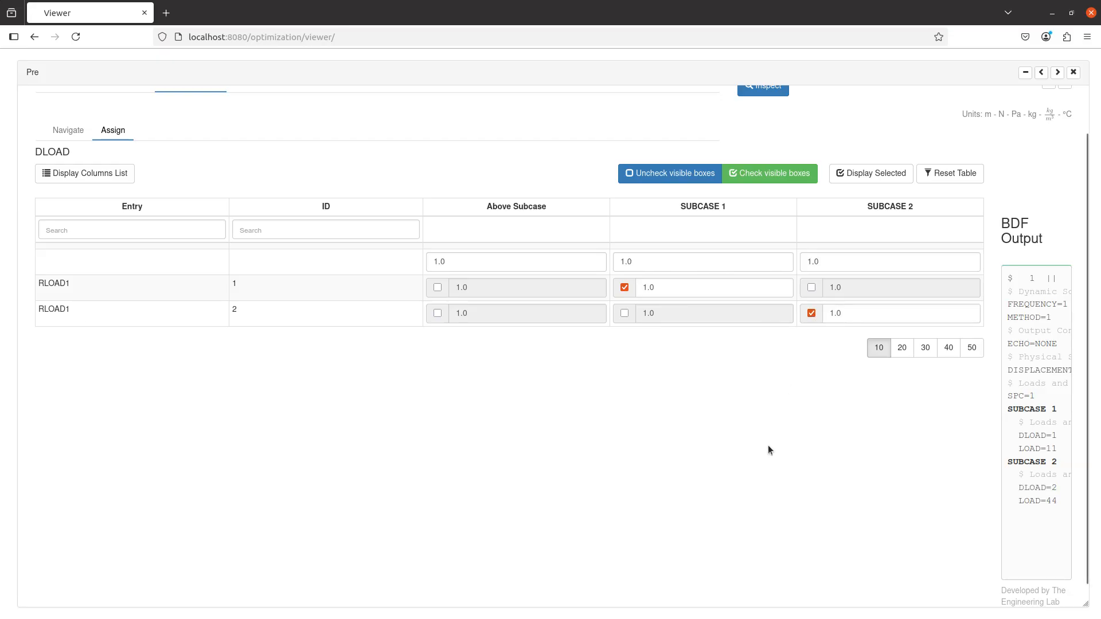
- Switch to the Notepad++ checklist and mark the RLOAD1 and DLOAD lines with x
{"action": "left_click_drag", "start_coordinate": [716, 618], "coordinate": [292, 2]}
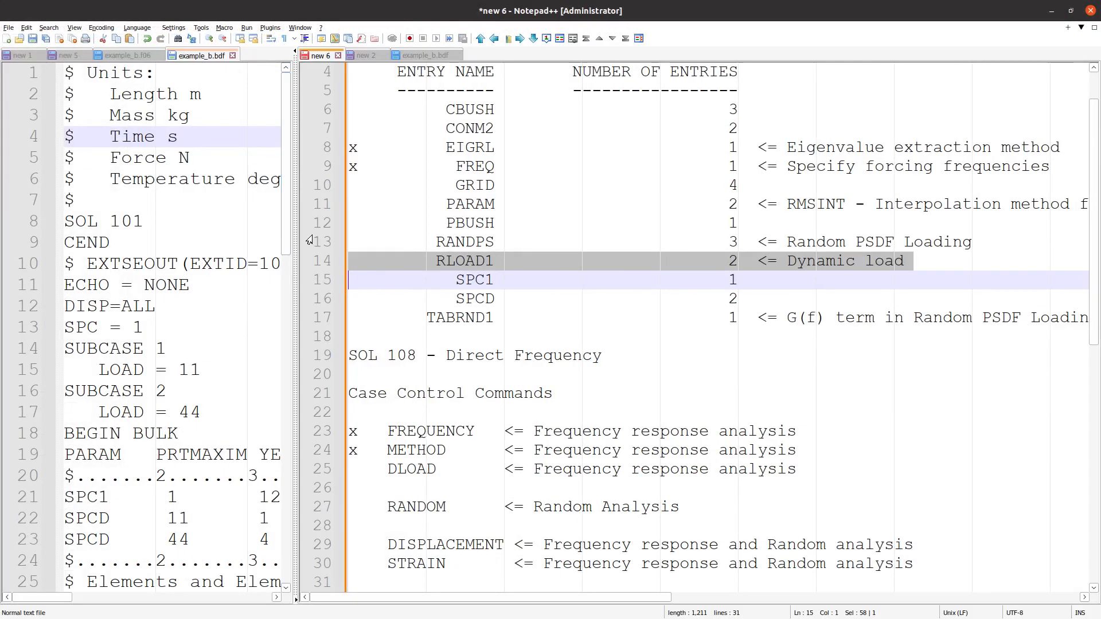
{"action": "left_click", "coordinate": [362, 261]}
{"action": "key", "text": "BackSpace"}
{"action": "type", "text": "x"}
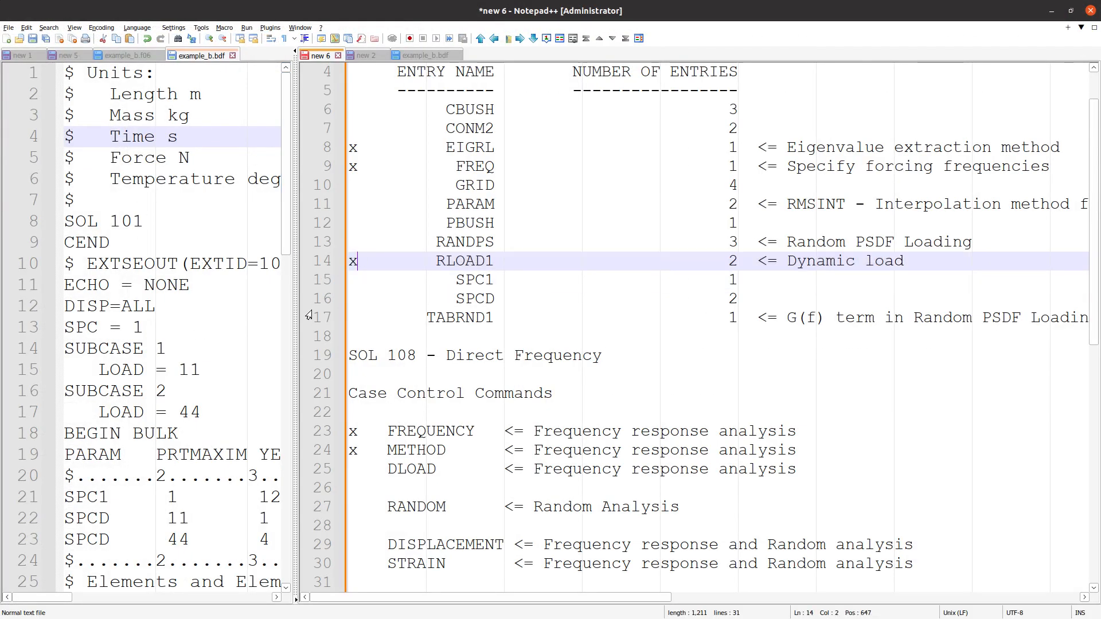
{"action": "scroll", "coordinate": [367, 383], "scroll_direction": "down", "scroll_amount": 2}
{"action": "left_click", "coordinate": [356, 356]}
{"action": "left_click_drag", "start_coordinate": [356, 358], "coordinate": [346, 359]}
{"action": "type", "text": "x"}
- Return to the browser, bring back the BDF output and highlight the DLOAD=1 line under SUBCASE 1
{"action": "left_click_drag", "start_coordinate": [659, 13], "coordinate": [688, 618]}
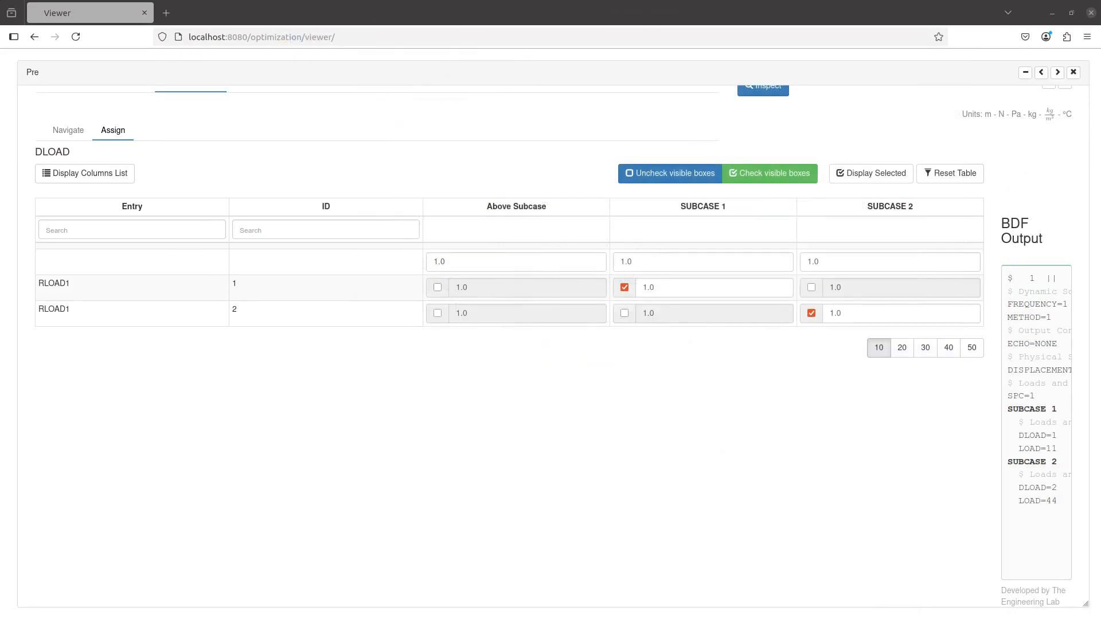
{"action": "left_click", "coordinate": [1053, 87]}
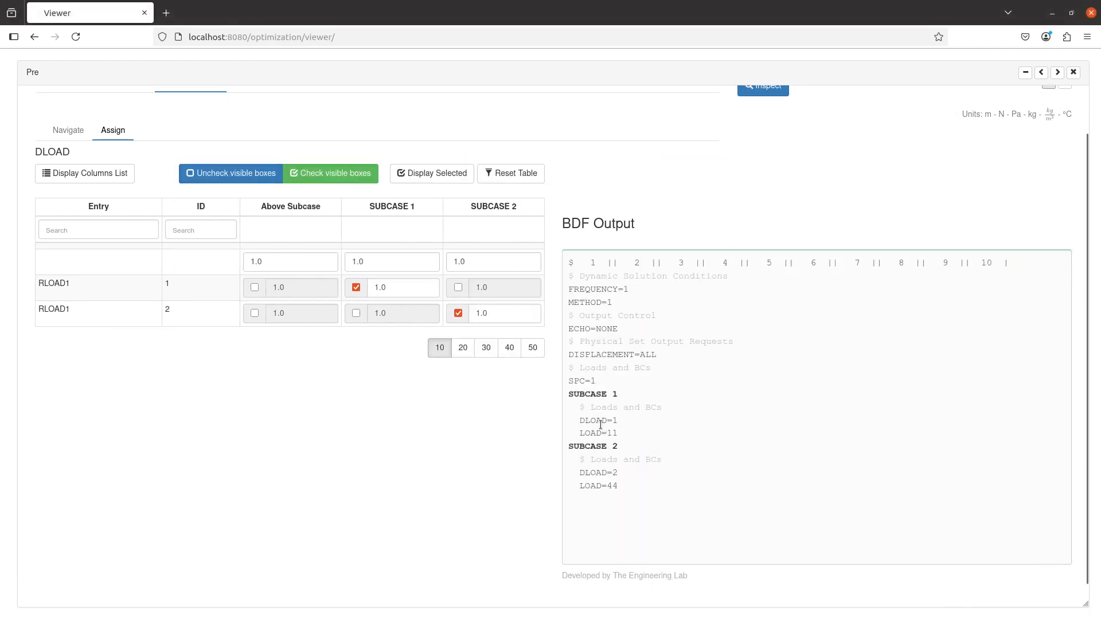
{"action": "triple_click", "coordinate": [599, 425]}
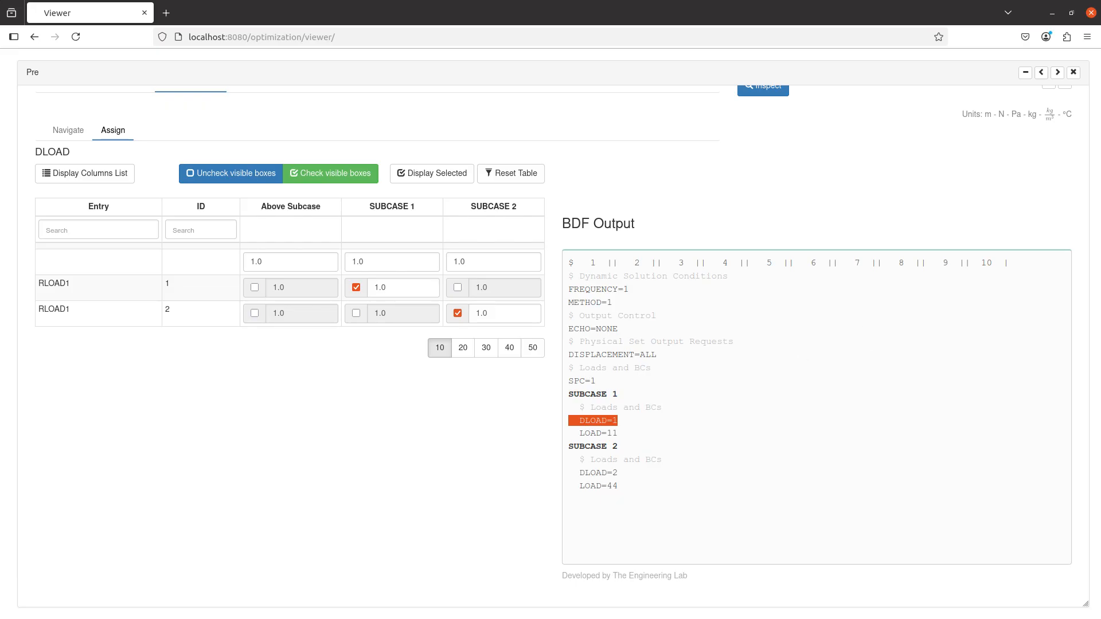
{"action": "scroll", "coordinate": [779, 245], "scroll_direction": "up", "scroll_amount": 2}
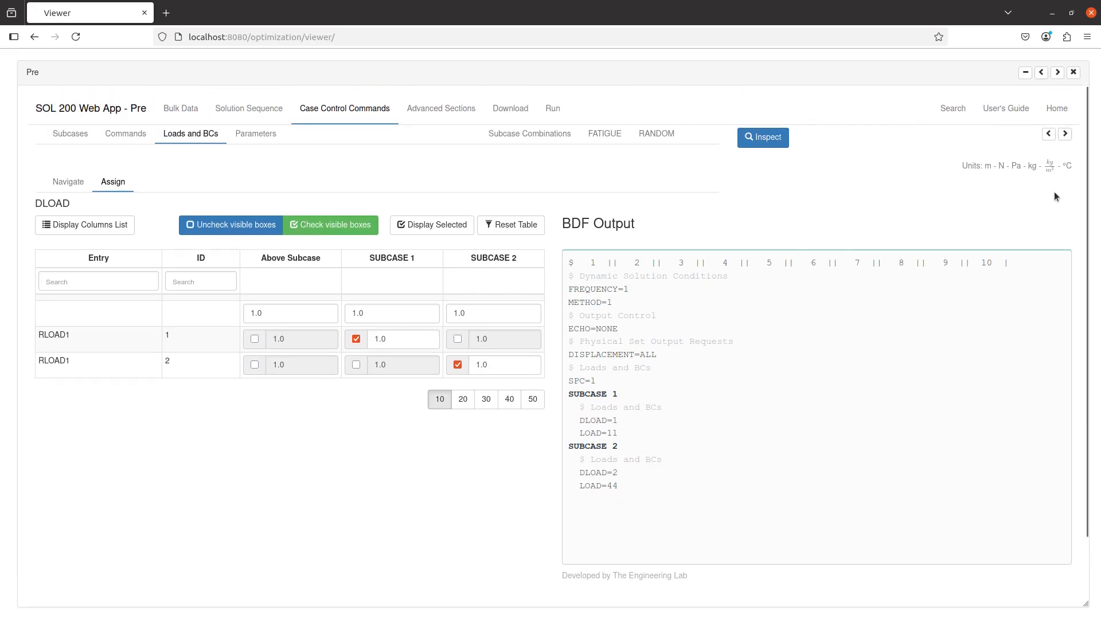
- Hide the BDF output to use the full table width and run Inspect on the model
{"action": "left_click", "coordinate": [1065, 136]}
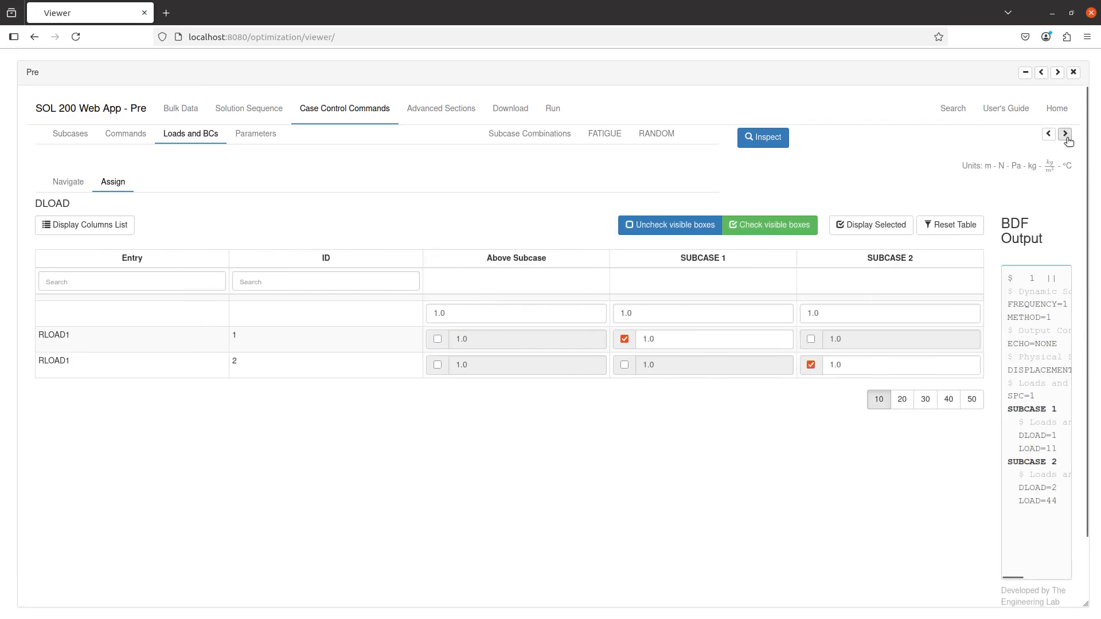
{"action": "left_click", "coordinate": [1072, 135]}
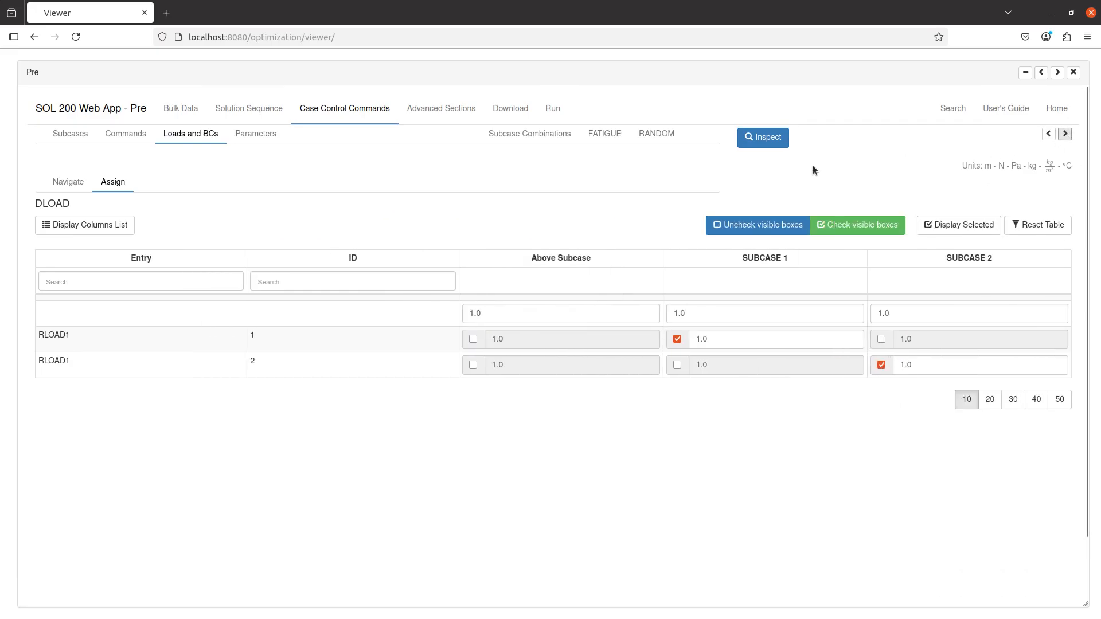
{"action": "left_click", "coordinate": [770, 140]}
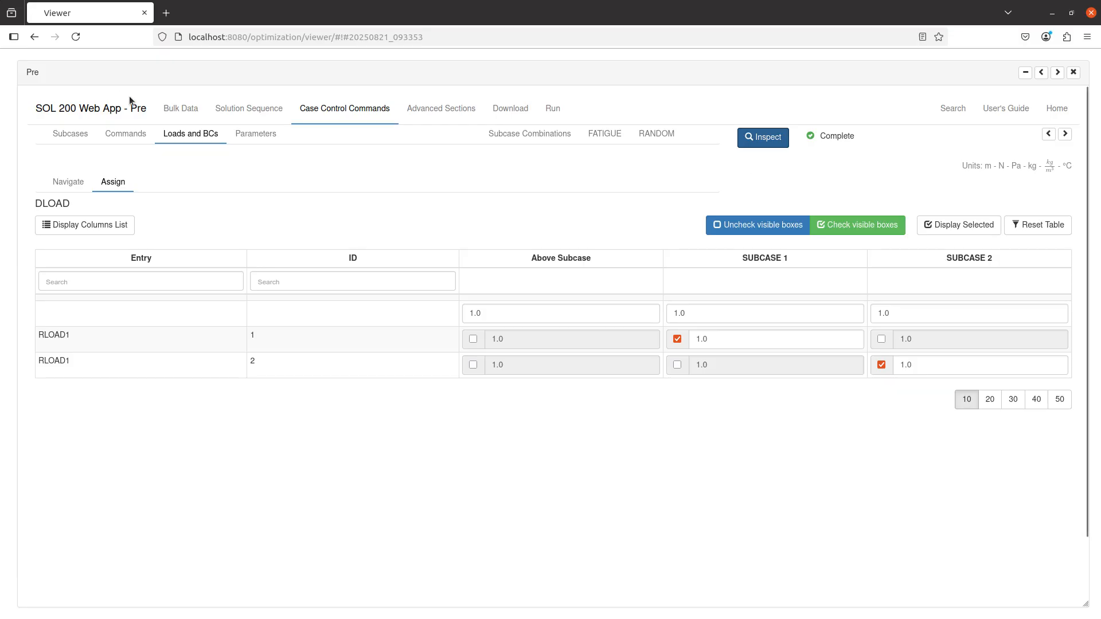
- Go back to the RLOAD1 bulk data entries and clear the first entry's EXCITEID
{"action": "left_click", "coordinate": [166, 106]}
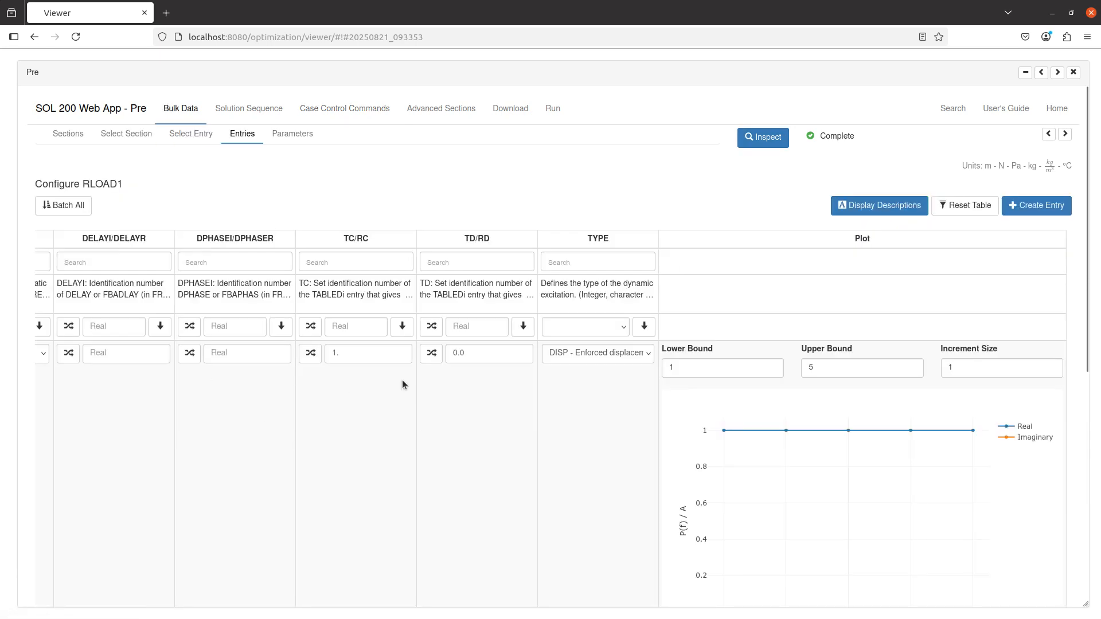
{"action": "scroll", "coordinate": [477, 394], "scroll_direction": "down", "scroll_amount": 3}
{"action": "scroll", "coordinate": [373, 424], "scroll_direction": "left", "scroll_amount": 3}
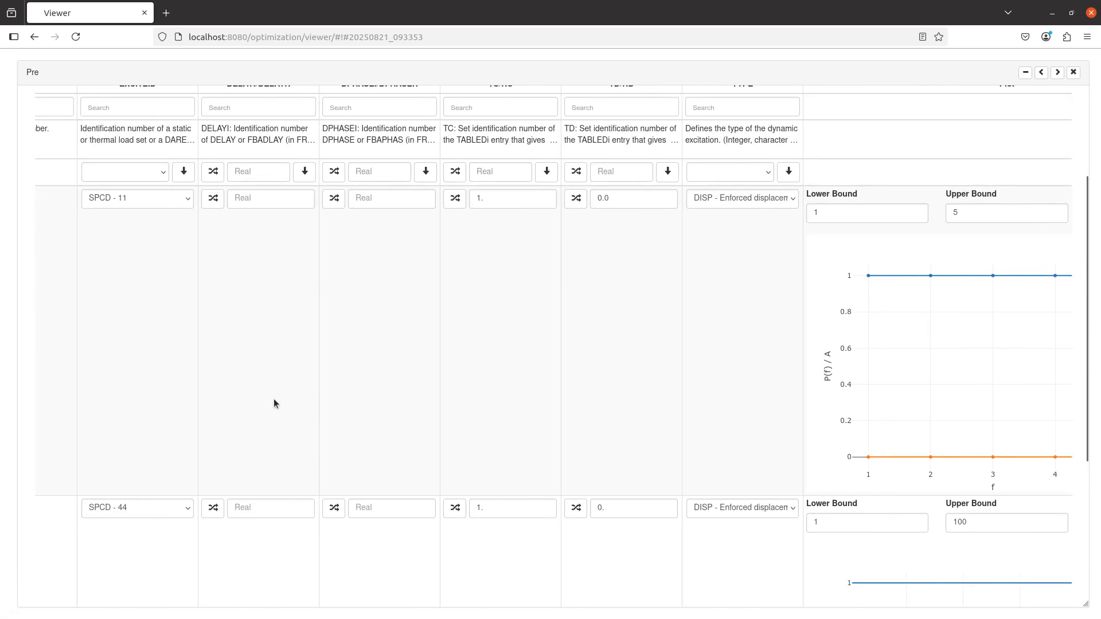
{"action": "scroll", "coordinate": [275, 401], "scroll_direction": "left", "scroll_amount": 1}
{"action": "left_click", "coordinate": [213, 199]}
{"action": "key", "text": "Escape"}
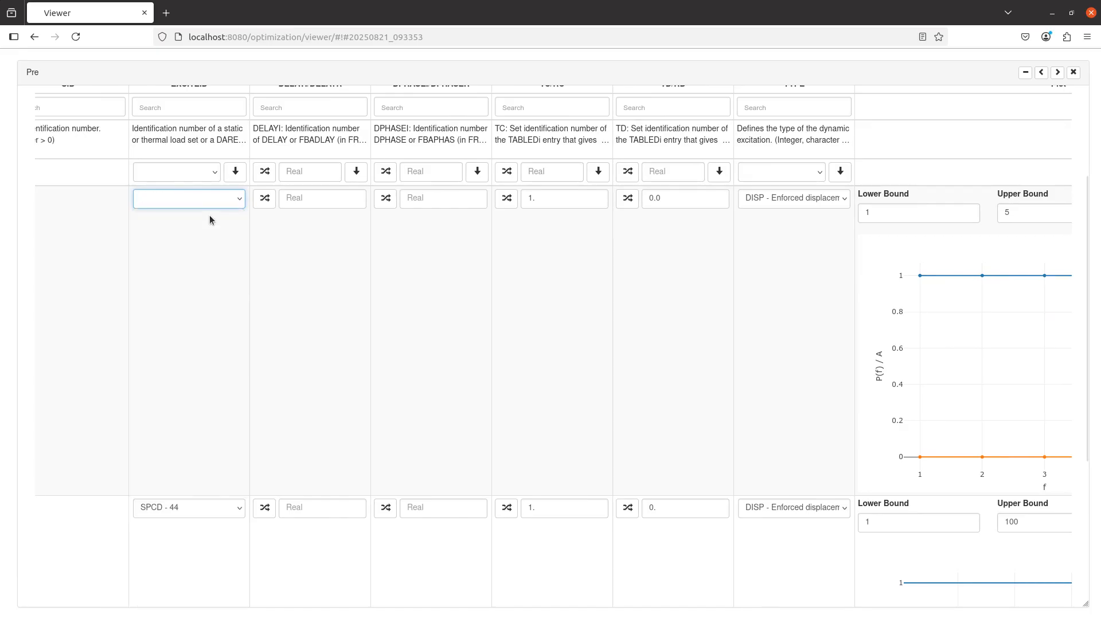
- Set the first RLOAD1 entry's EXCITEID to SPCD - 11 and clear it again
{"action": "scroll", "coordinate": [165, 269], "scroll_direction": "up", "scroll_amount": 2}
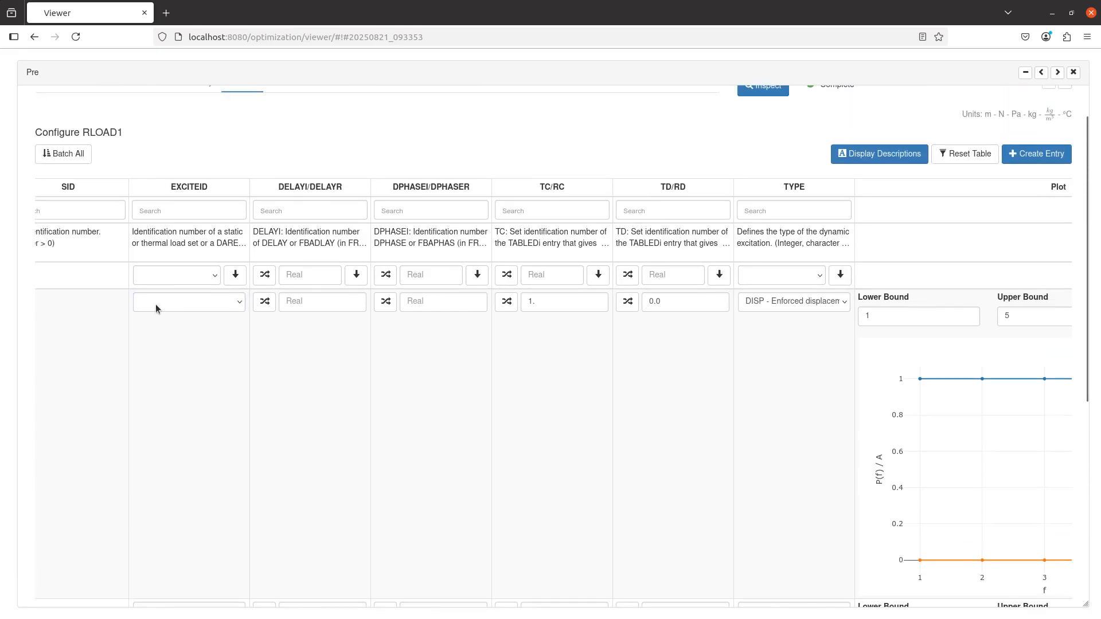
{"action": "scroll", "coordinate": [158, 304], "scroll_direction": "left", "scroll_amount": 1}
{"action": "left_click", "coordinate": [227, 309]}
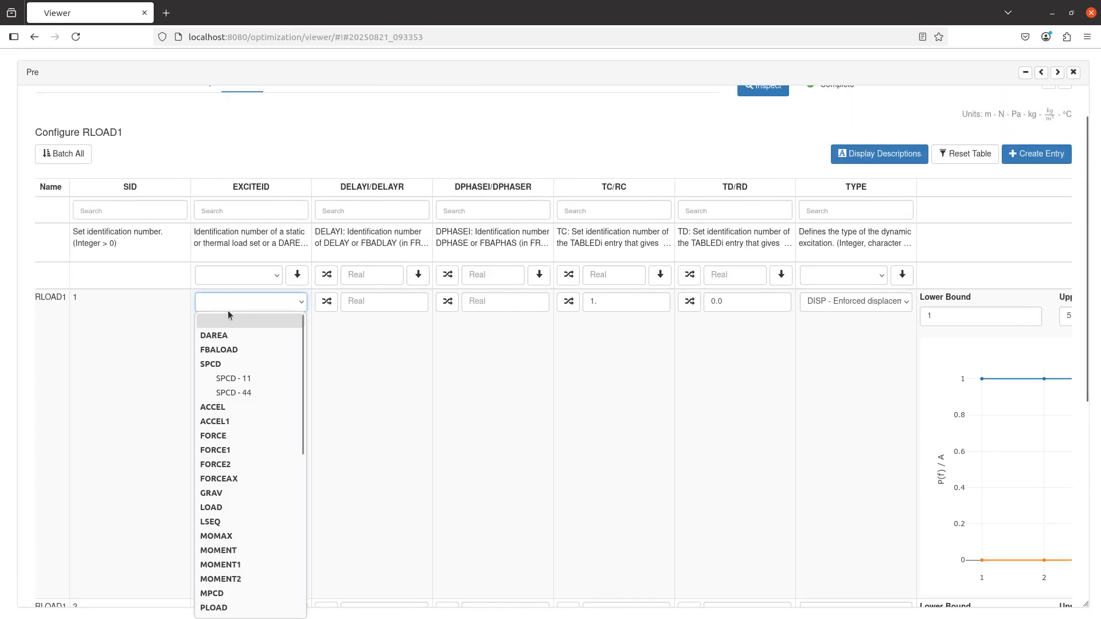
{"action": "left_click", "coordinate": [239, 377]}
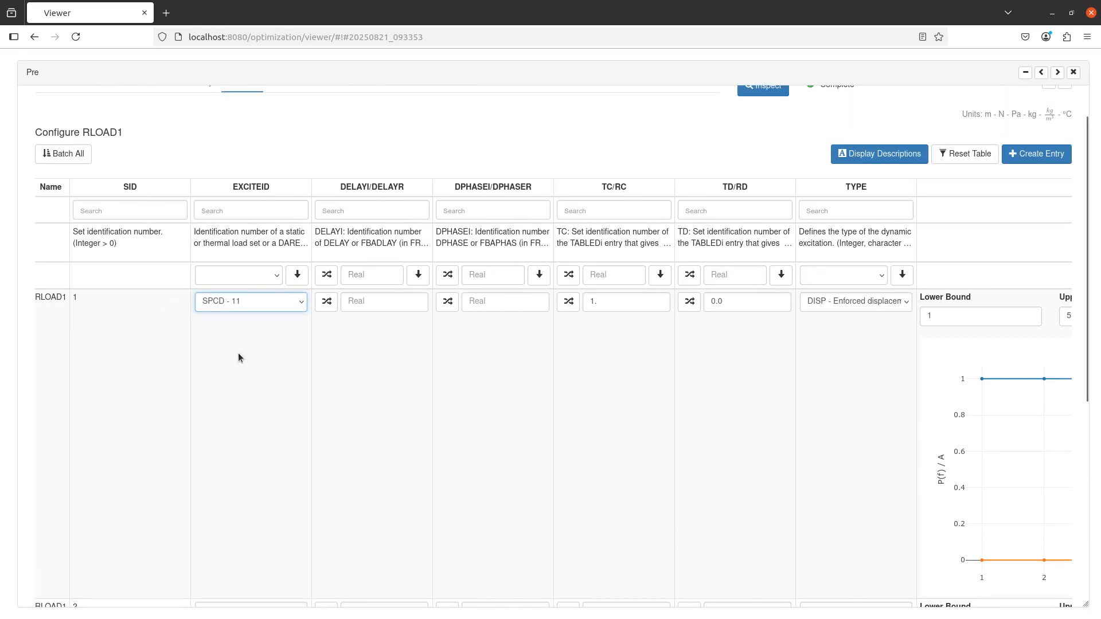
{"action": "left_click", "coordinate": [235, 306]}
{"action": "left_click", "coordinate": [235, 319]}
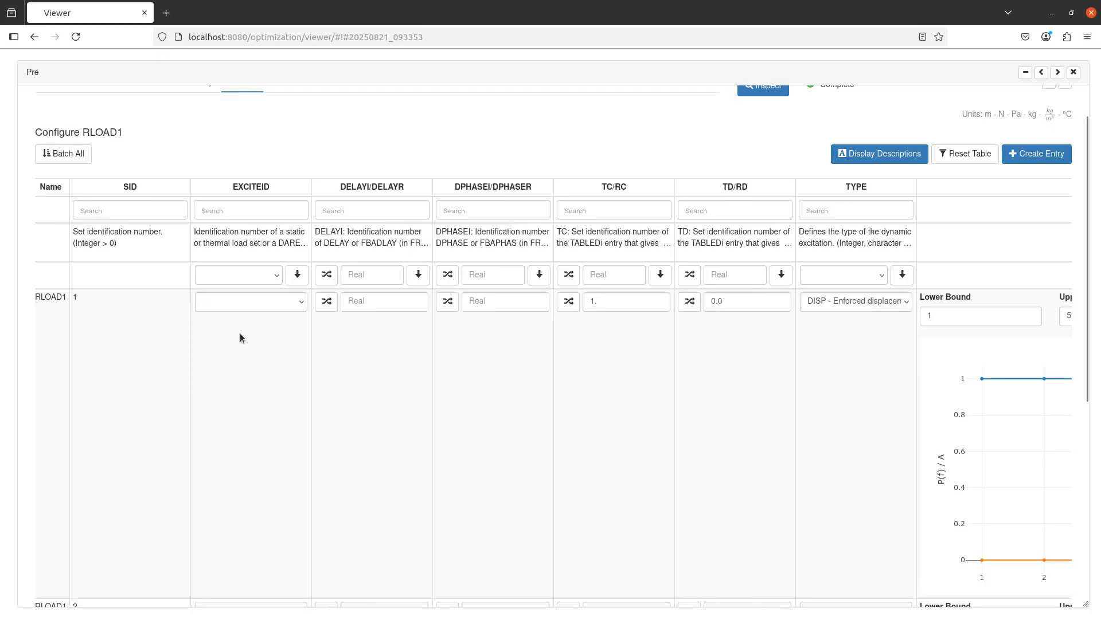
- Run Inspect on the model and examine the F06 output for fatal messages about the RLOAD1 entry
{"action": "scroll", "coordinate": [638, 480], "scroll_direction": "up", "scroll_amount": 1}
{"action": "scroll", "coordinate": [638, 480], "scroll_direction": "up", "scroll_amount": 2}
{"action": "left_click", "coordinate": [771, 140]}
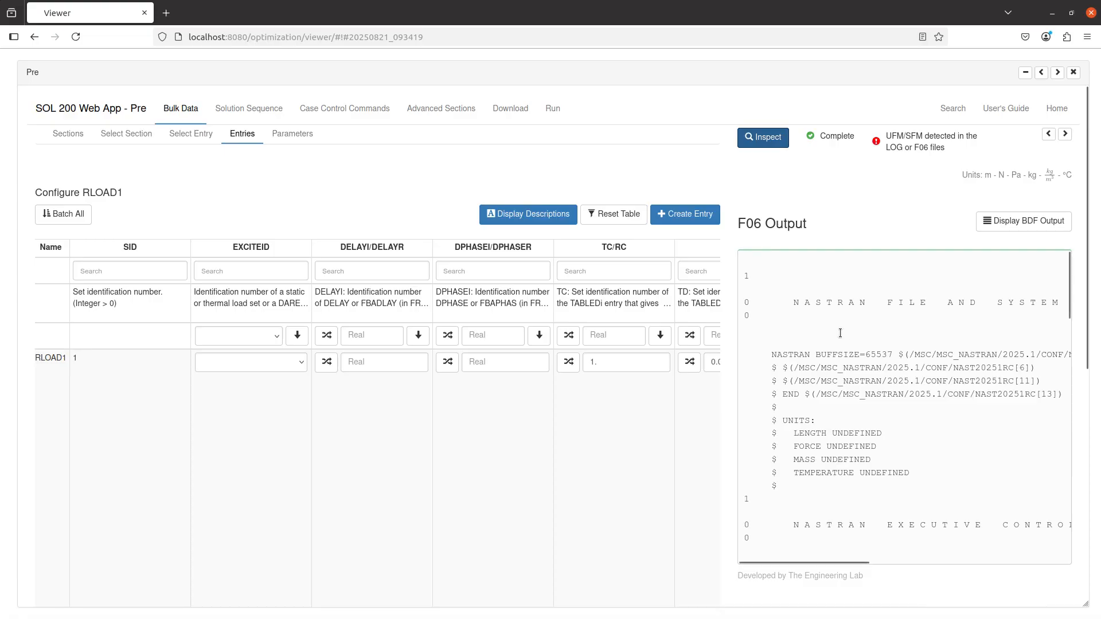
{"action": "scroll", "coordinate": [839, 333], "scroll_direction": "down", "scroll_amount": 4}
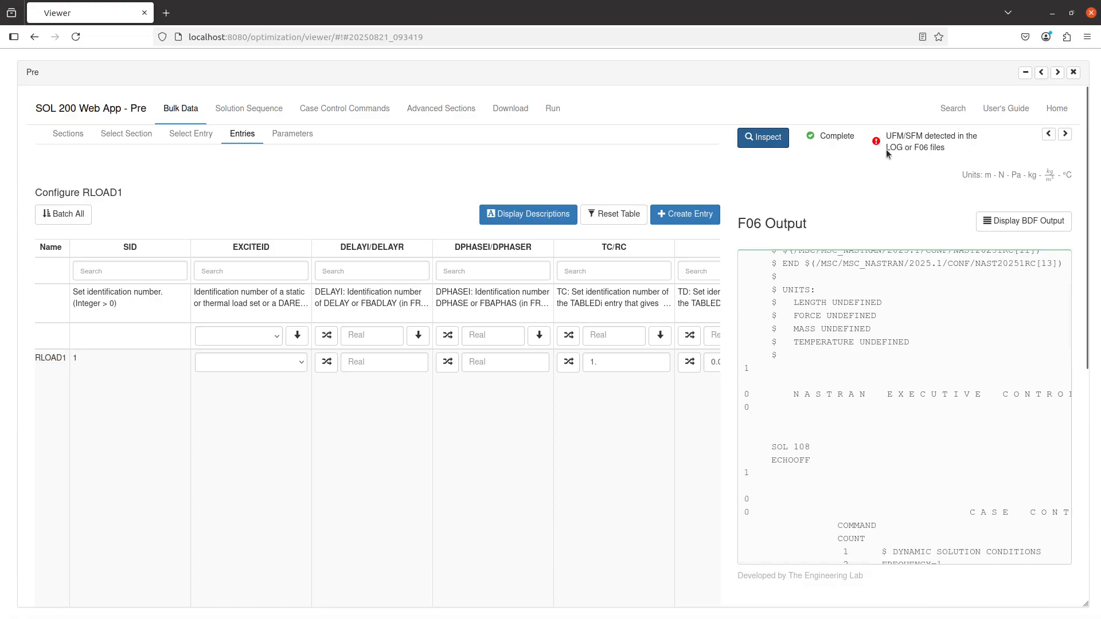
{"action": "scroll", "coordinate": [878, 355], "scroll_direction": "down", "scroll_amount": 15}
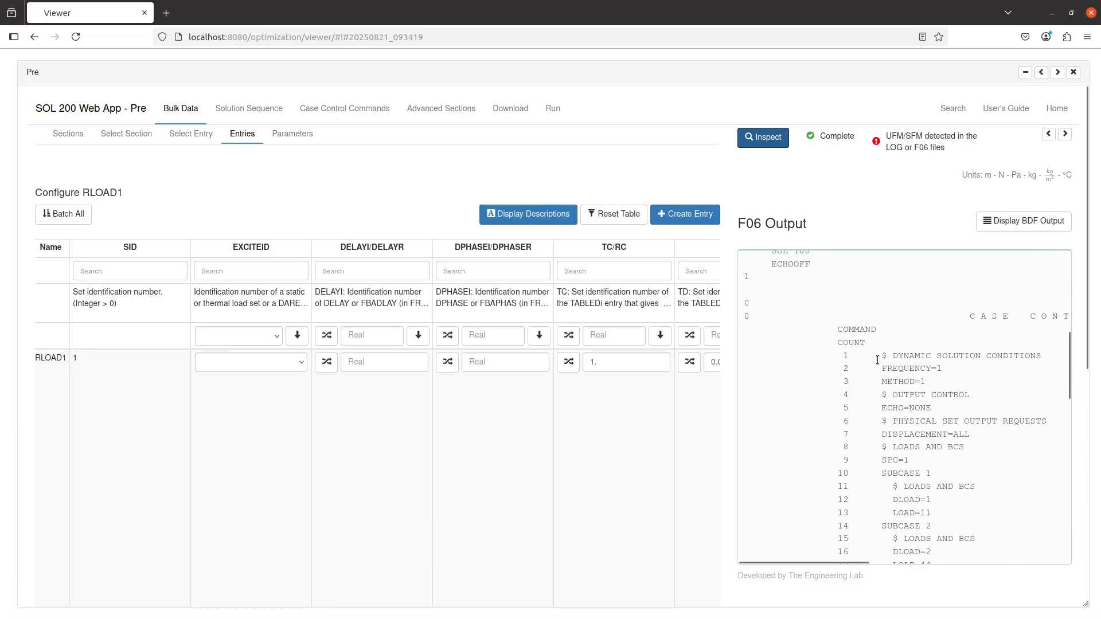
{"action": "scroll", "coordinate": [774, 392], "scroll_direction": "up", "scroll_amount": 4}
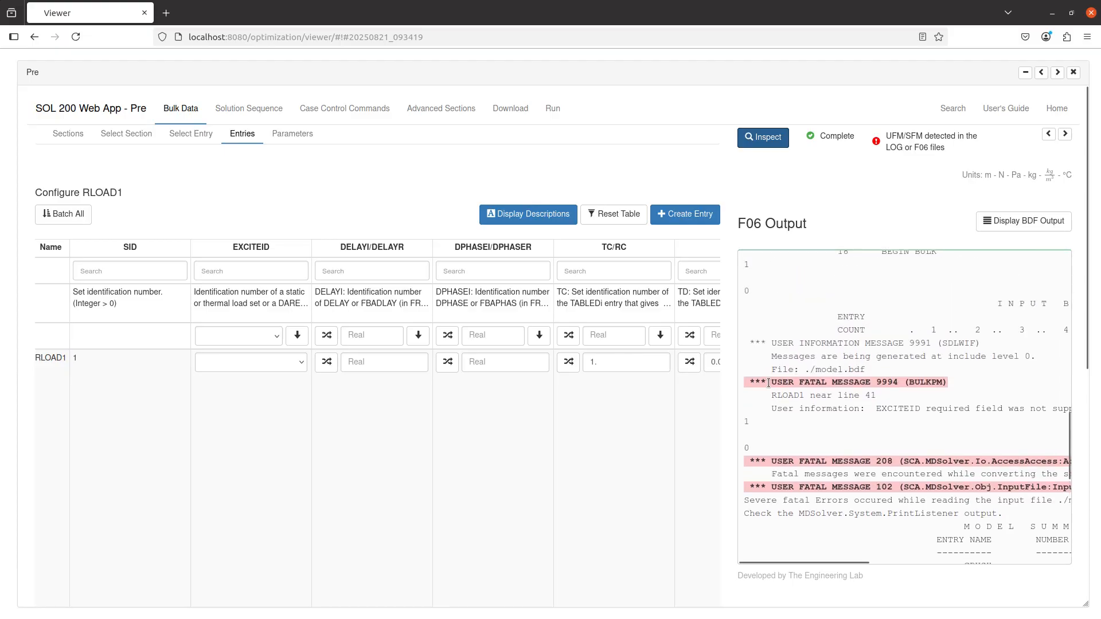
{"action": "left_click_drag", "start_coordinate": [767, 384], "coordinate": [873, 410]}
{"action": "left_click", "coordinate": [863, 411]}
{"action": "scroll", "coordinate": [845, 409], "scroll_direction": "right", "scroll_amount": 2}
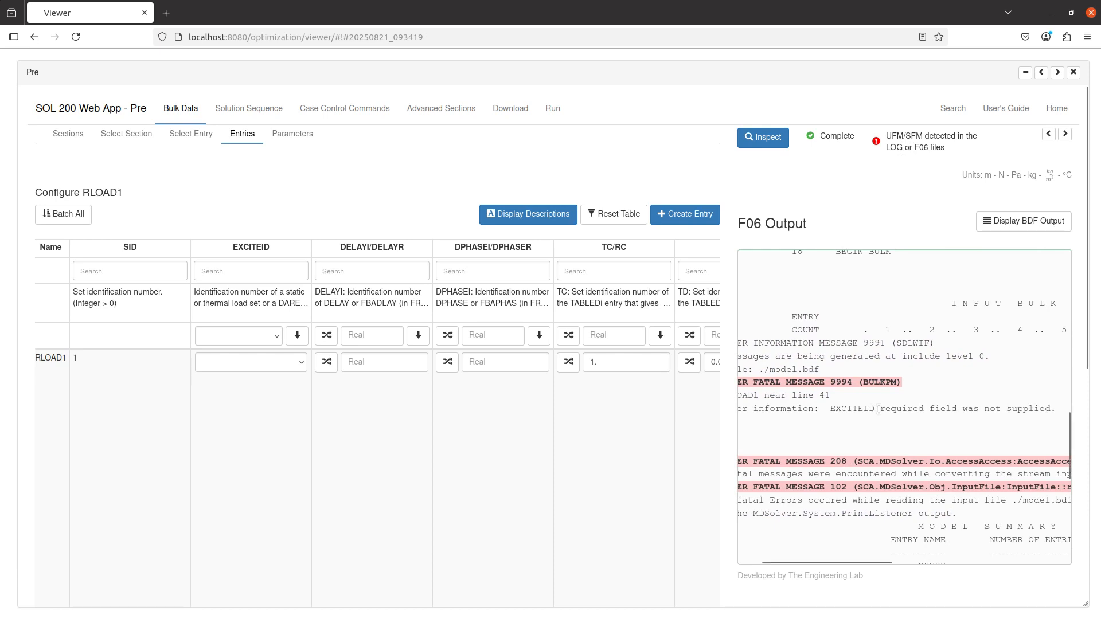
- Assign SPCD - 11 as the first RLOAD1 entry's EXCITEID, rerun Inspect and check its status
{"action": "left_click", "coordinate": [244, 364]}
{"action": "left_click", "coordinate": [233, 116]}
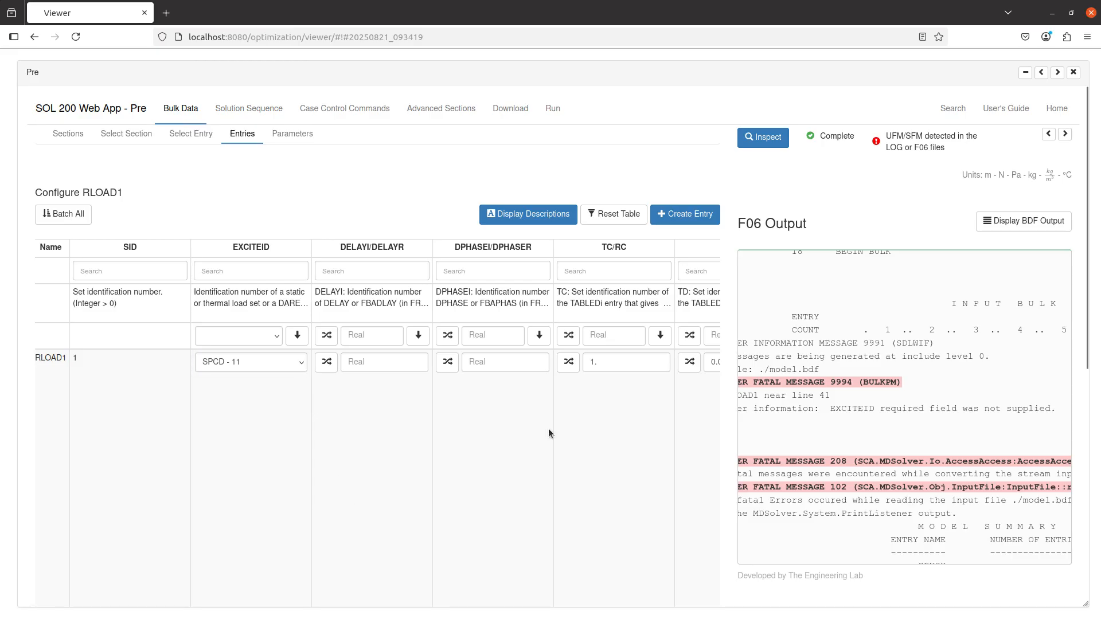
{"action": "left_click", "coordinate": [779, 138]}
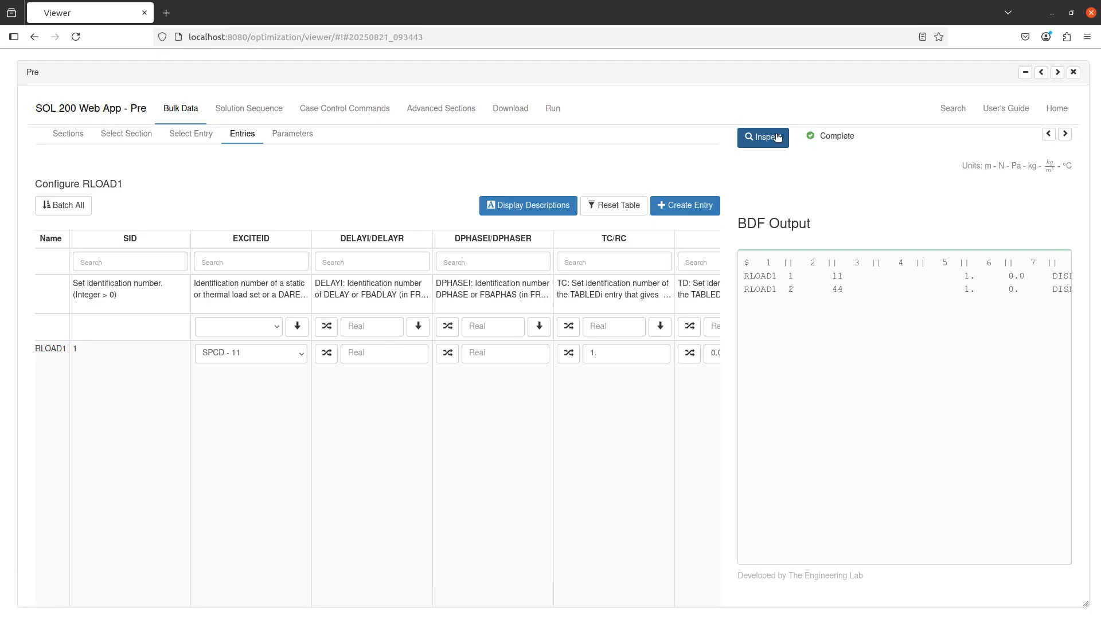
{"action": "left_click_drag", "start_coordinate": [830, 136], "coordinate": [852, 136]}
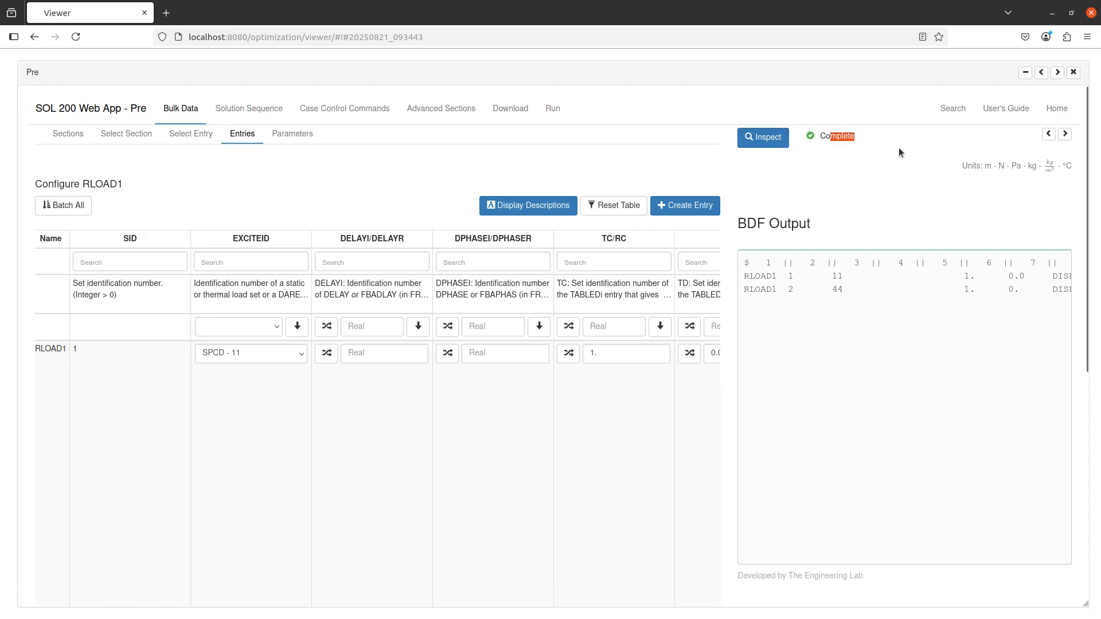
{"action": "left_click", "coordinate": [556, 152]}
- Add HDF5OUT to enable H5 output, then upload the BDF and immediately run the MSC Nastran job
{"action": "left_click", "coordinate": [500, 109]}
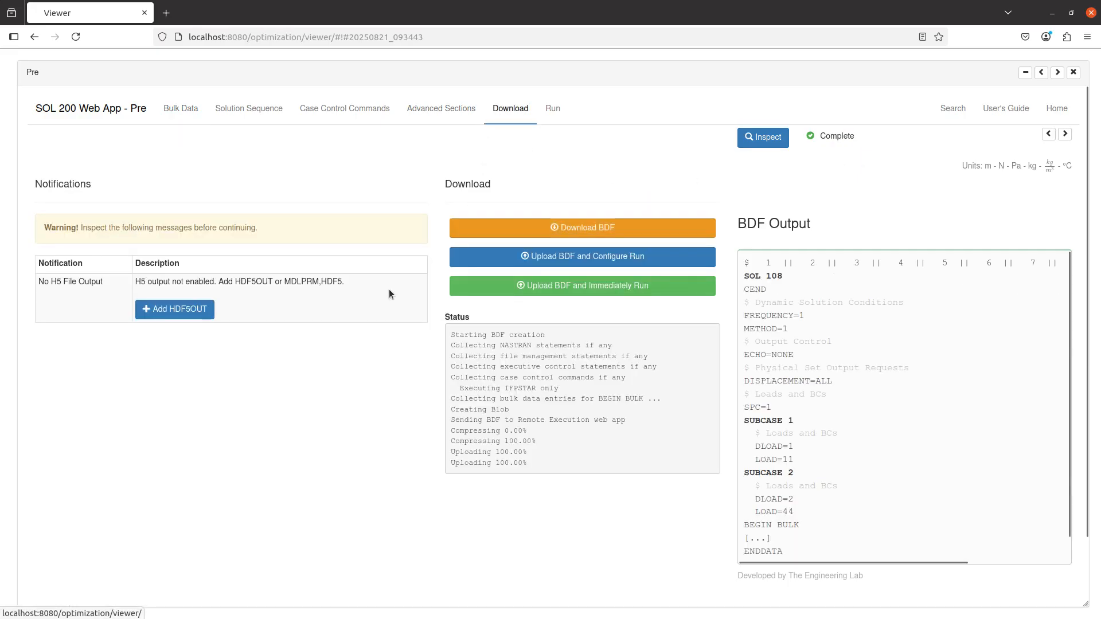
{"action": "left_click", "coordinate": [188, 312]}
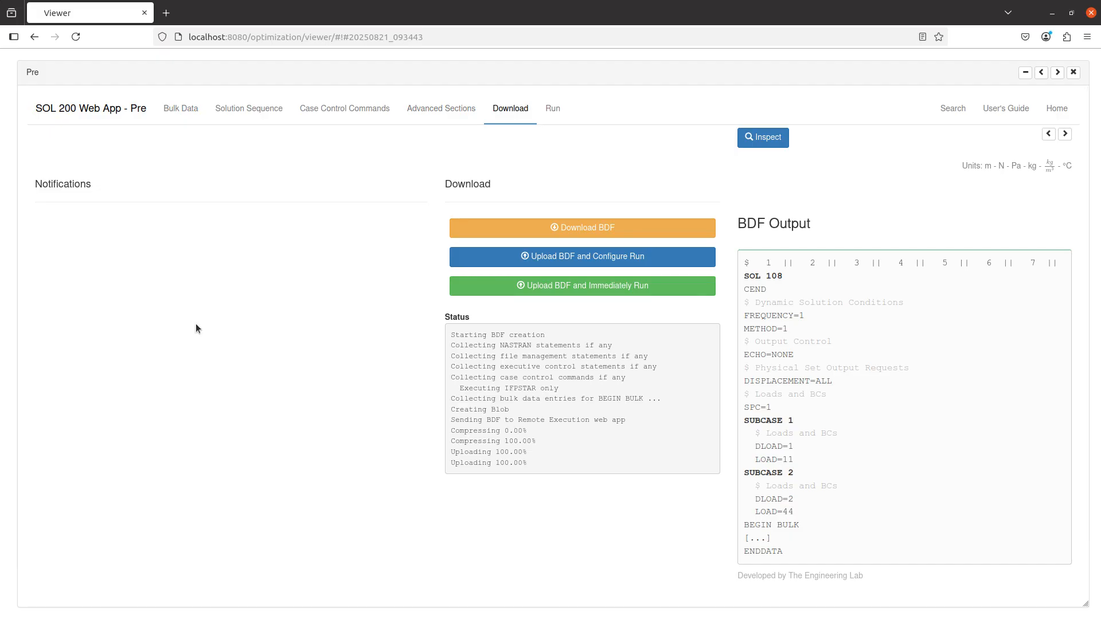
{"action": "left_click", "coordinate": [551, 291]}
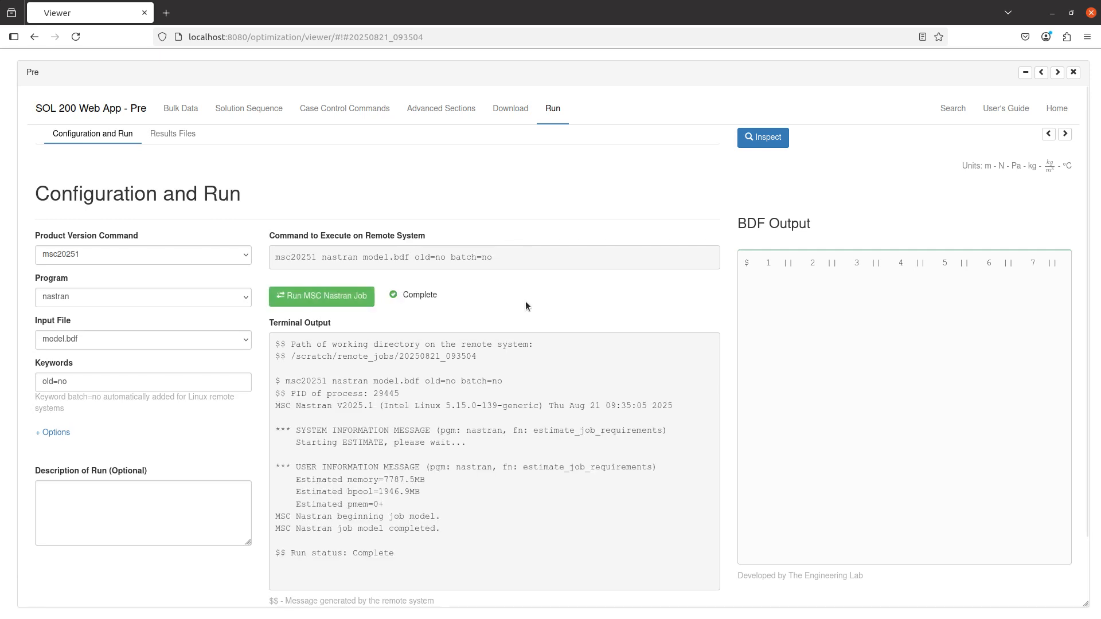
- Open model.f06 among the job's result files and examine the complex displacement vectors for both subcases
{"action": "left_click", "coordinate": [172, 133]}
{"action": "scroll", "coordinate": [105, 437], "scroll_direction": "down", "scroll_amount": 2}
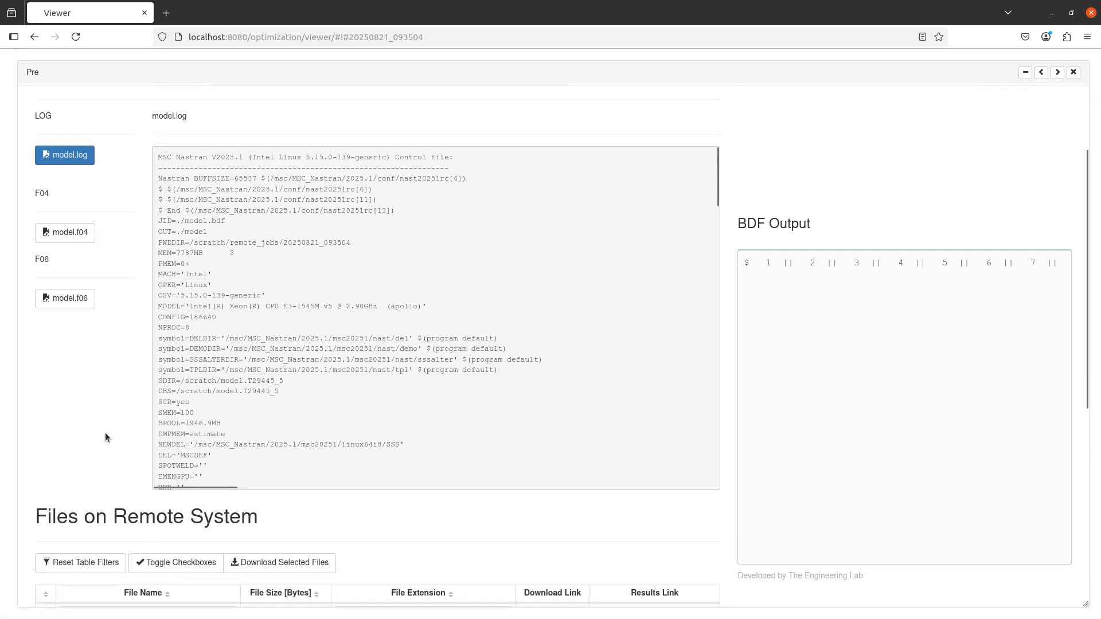
{"action": "scroll", "coordinate": [105, 433], "scroll_direction": "down", "scroll_amount": 2}
{"action": "left_click", "coordinate": [66, 212]}
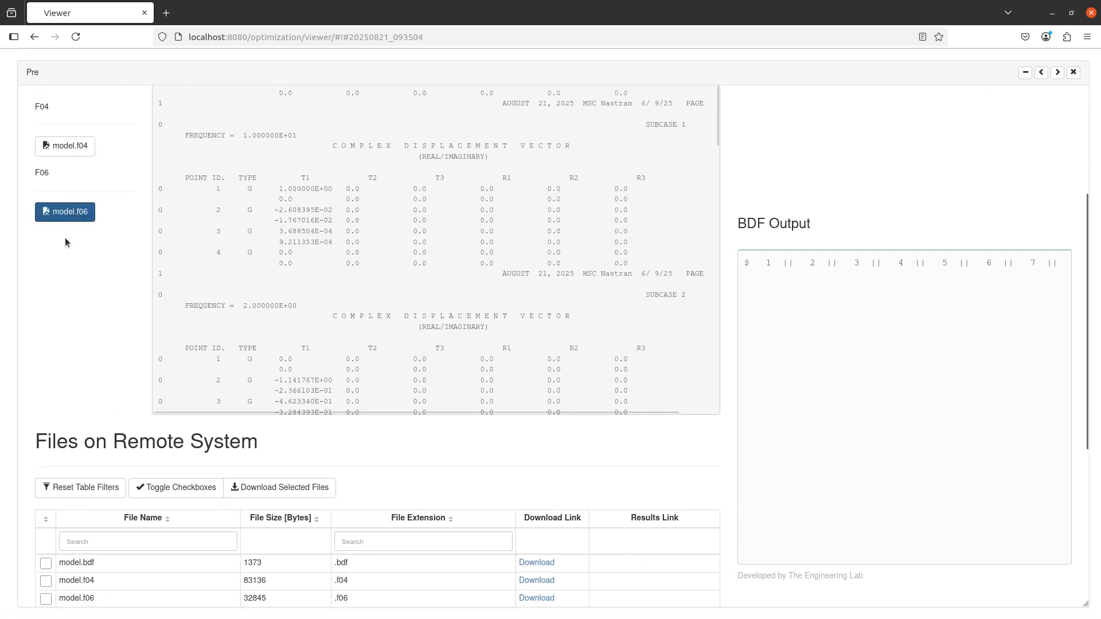
{"action": "scroll", "coordinate": [361, 285], "scroll_direction": "up", "scroll_amount": 1}
{"action": "left_click", "coordinate": [355, 280]}
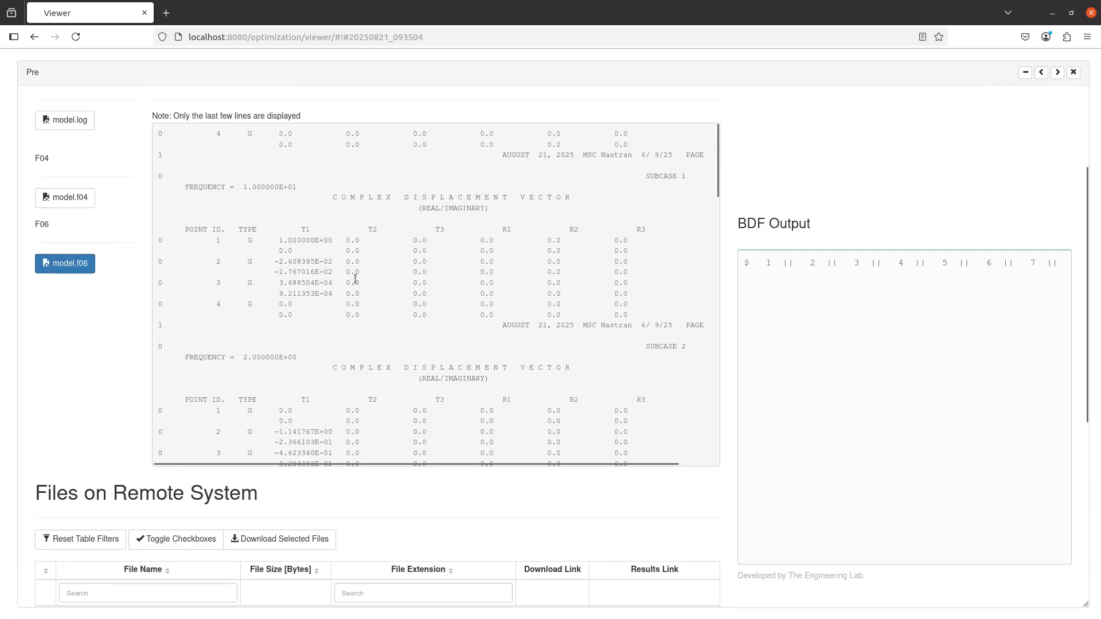
{"action": "scroll", "coordinate": [335, 311], "scroll_direction": "up", "scroll_amount": 2}
{"action": "scroll", "coordinate": [335, 310], "scroll_direction": "down", "scroll_amount": 2}
{"action": "scroll", "coordinate": [285, 320], "scroll_direction": "down", "scroll_amount": 3}
{"action": "scroll", "coordinate": [282, 320], "scroll_direction": "down", "scroll_amount": 2}
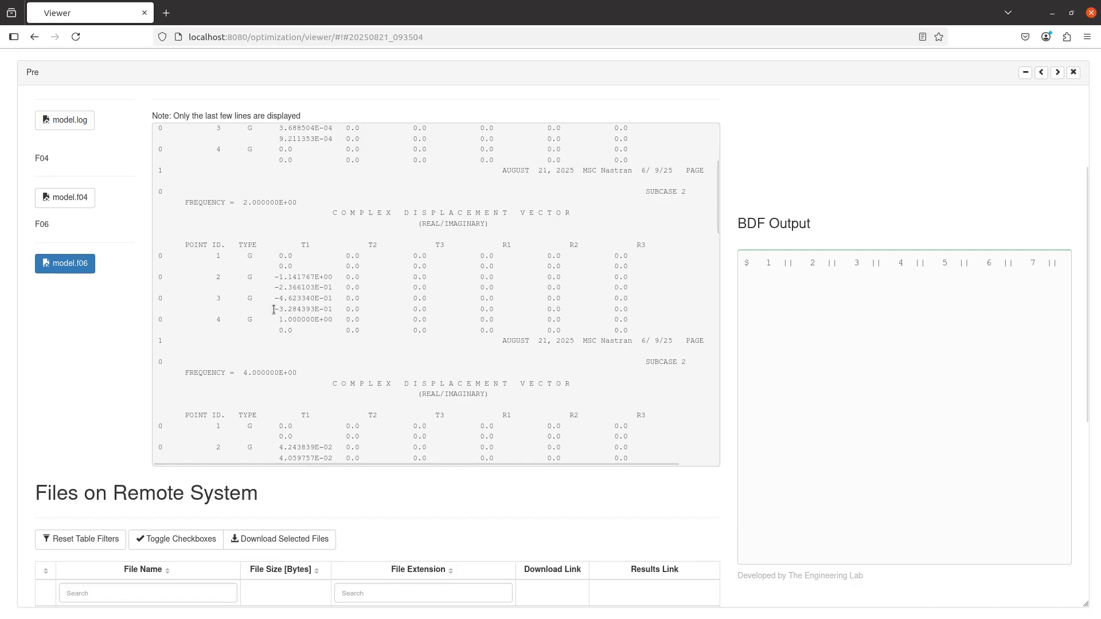
{"action": "scroll", "coordinate": [338, 367], "scroll_direction": "down", "scroll_amount": 5}
{"action": "scroll", "coordinate": [343, 363], "scroll_direction": "up", "scroll_amount": 8}
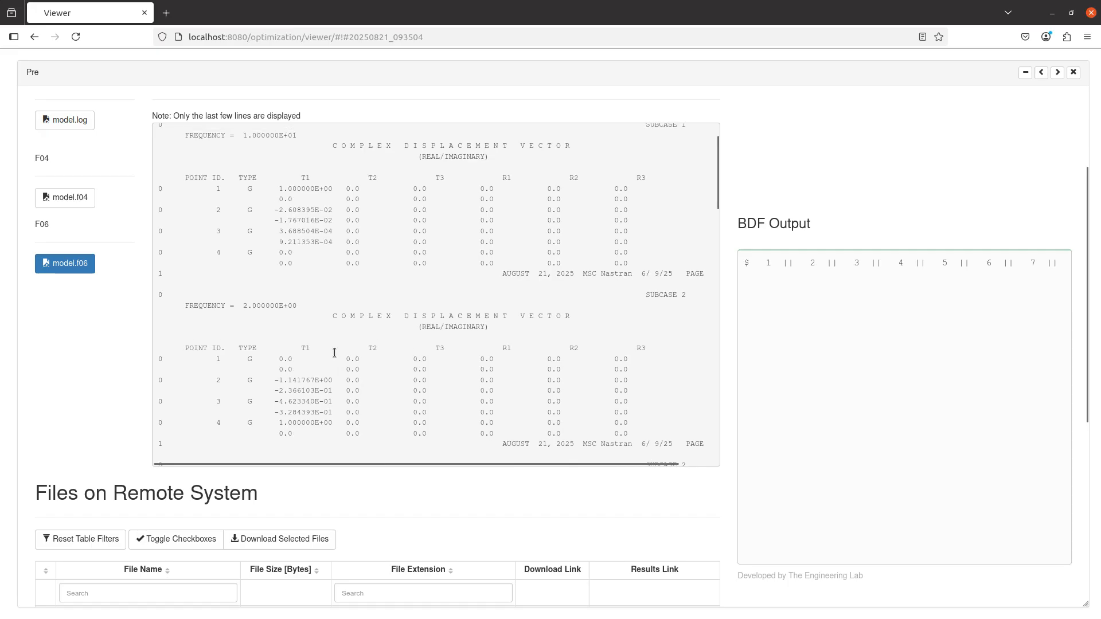
{"action": "scroll", "coordinate": [219, 305], "scroll_direction": "up", "scroll_amount": 2}
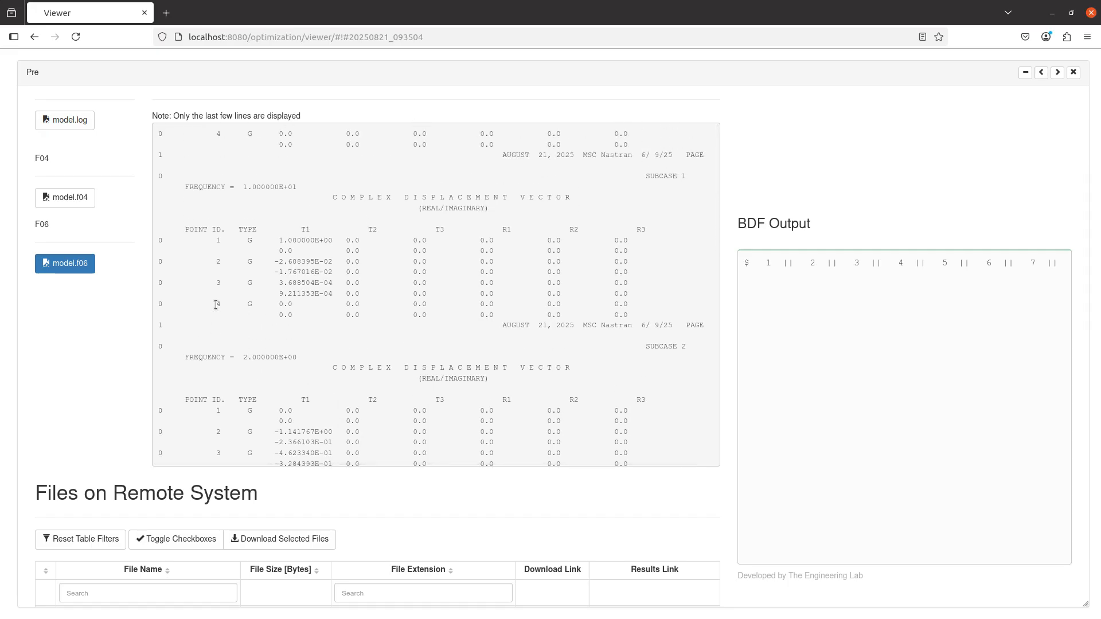
- Highlight the SUBCASE 1 complex displacement table at frequency 1.000000E+01, including its point IDs
{"action": "left_click_drag", "start_coordinate": [194, 187], "coordinate": [519, 333]}
{"action": "left_click", "coordinate": [519, 332]}
{"action": "left_click_drag", "start_coordinate": [221, 206], "coordinate": [300, 272]}
{"action": "left_click", "coordinate": [272, 250]}
{"action": "left_click", "coordinate": [264, 283]}
- Set the DISPLACEMENT case control command's describer above the subcases to SORT2
{"action": "scroll", "coordinate": [133, 344], "scroll_direction": "up", "scroll_amount": 3}
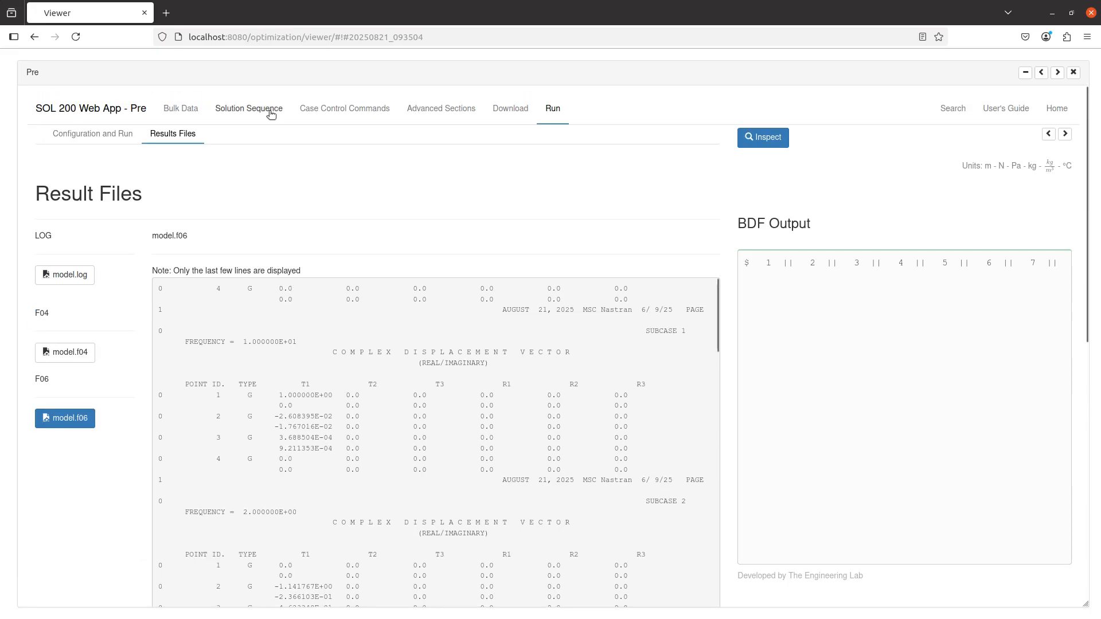
{"action": "left_click", "coordinate": [333, 109]}
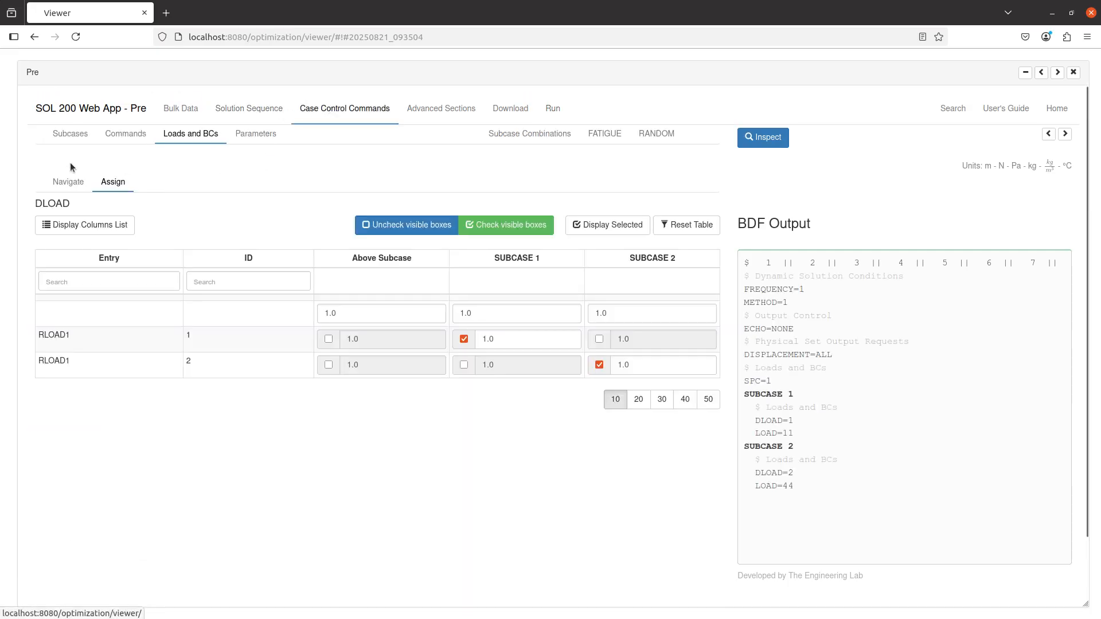
{"action": "left_click", "coordinate": [123, 138]}
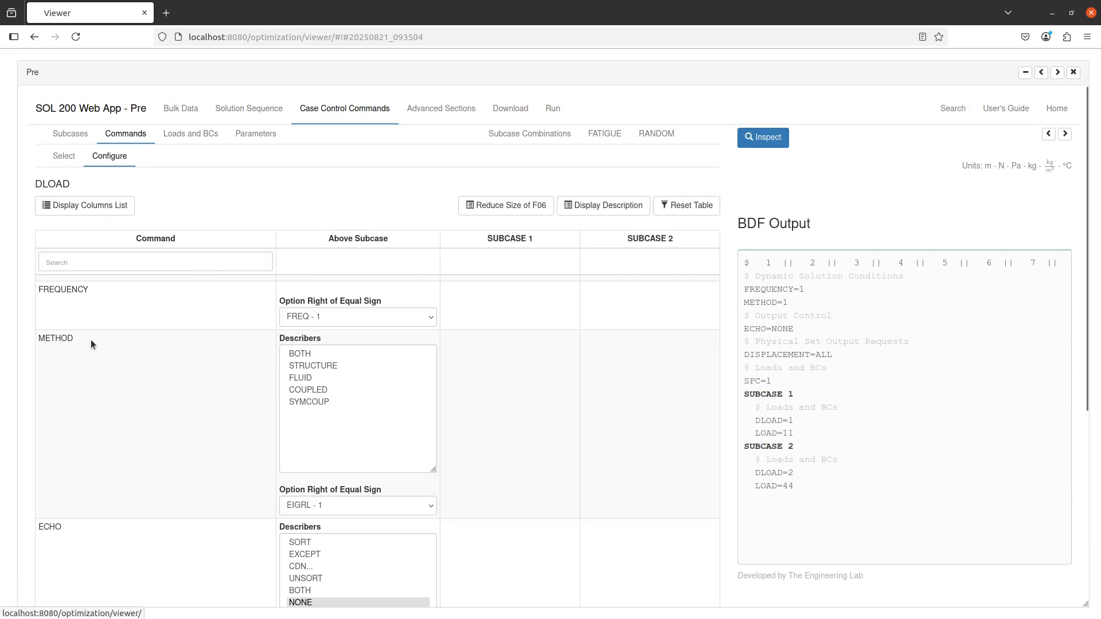
{"action": "scroll", "coordinate": [168, 371], "scroll_direction": "down", "scroll_amount": 5}
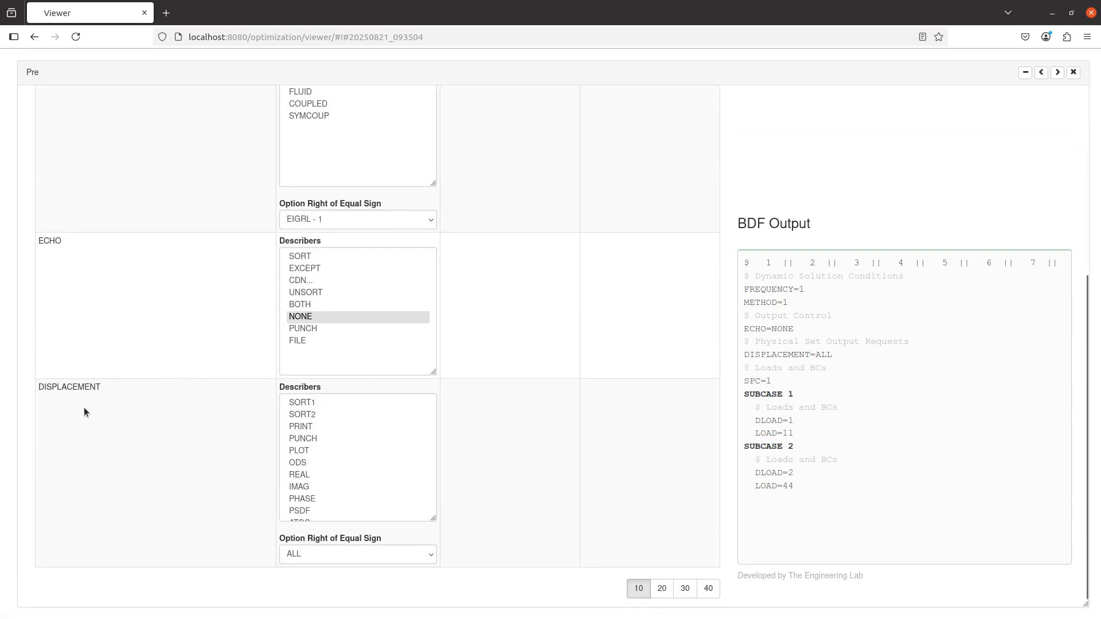
{"action": "left_click", "coordinate": [302, 414]}
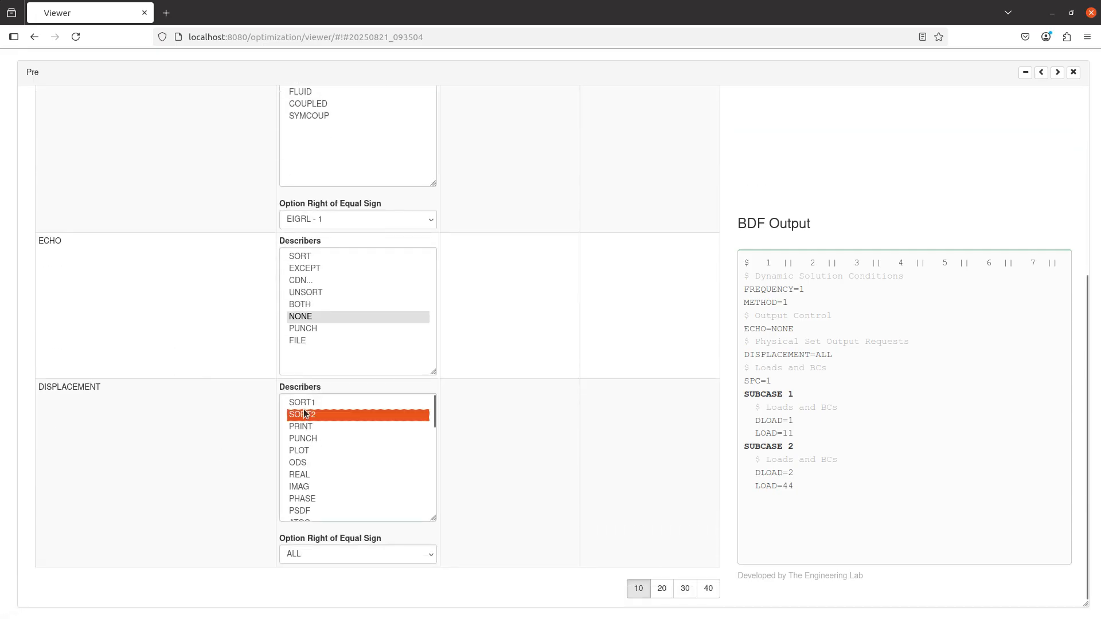
{"action": "left_click", "coordinate": [567, 382]}
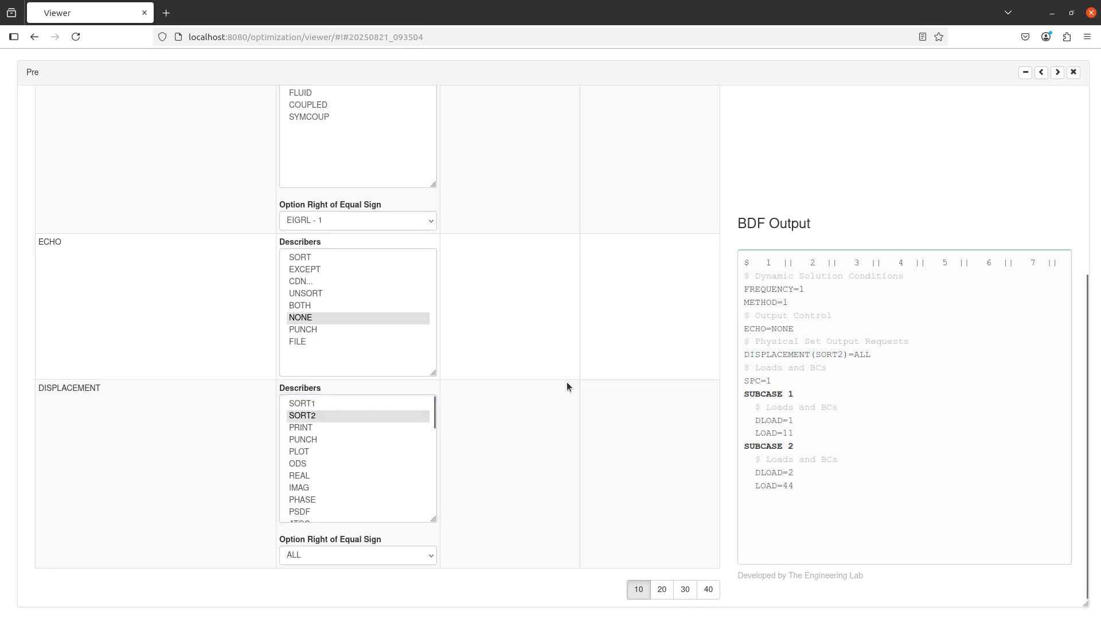
{"action": "scroll", "coordinate": [566, 382], "scroll_direction": "up", "scroll_amount": 5}
- Highlight the SUBCASE 1 table in the existing model.f06 results and return to review the DISPLACEMENT describers
{"action": "left_click", "coordinate": [553, 109]}
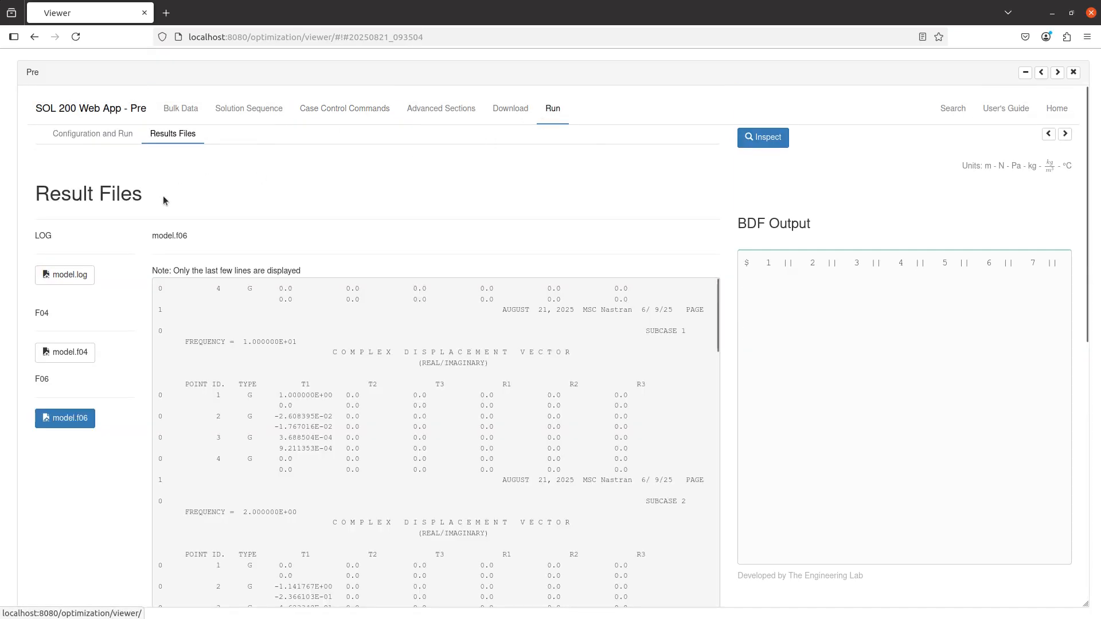
{"action": "left_click_drag", "start_coordinate": [156, 336], "coordinate": [678, 499]}
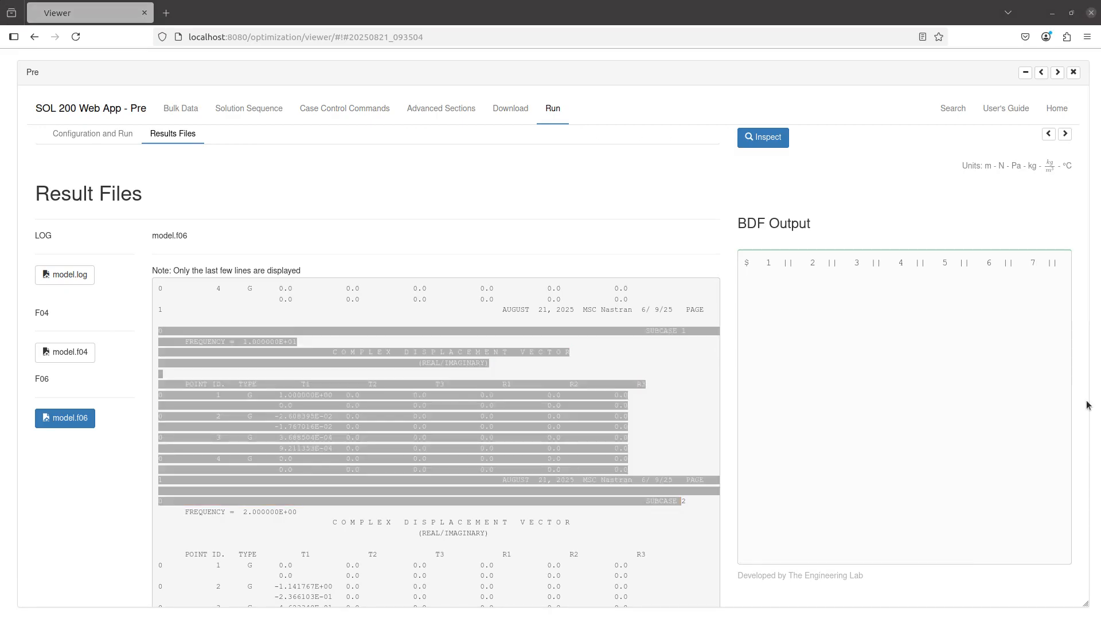
{"action": "left_click", "coordinate": [340, 354]}
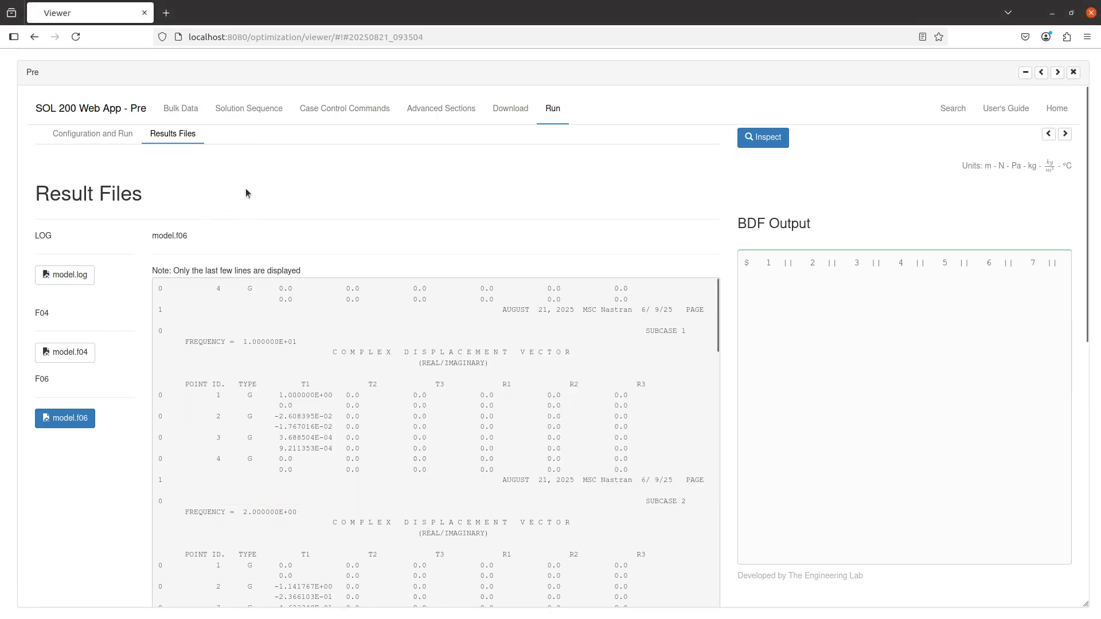
{"action": "left_click", "coordinate": [310, 109]}
{"action": "scroll", "coordinate": [184, 457], "scroll_direction": "down", "scroll_amount": 3}
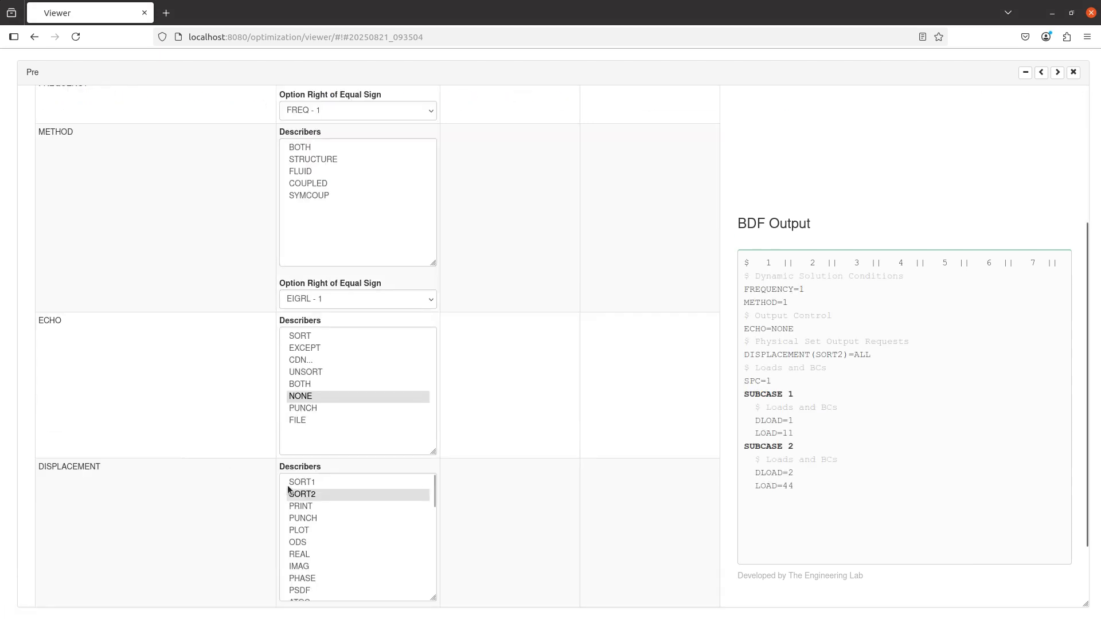
{"action": "scroll", "coordinate": [542, 412], "scroll_direction": "up", "scroll_amount": 3}
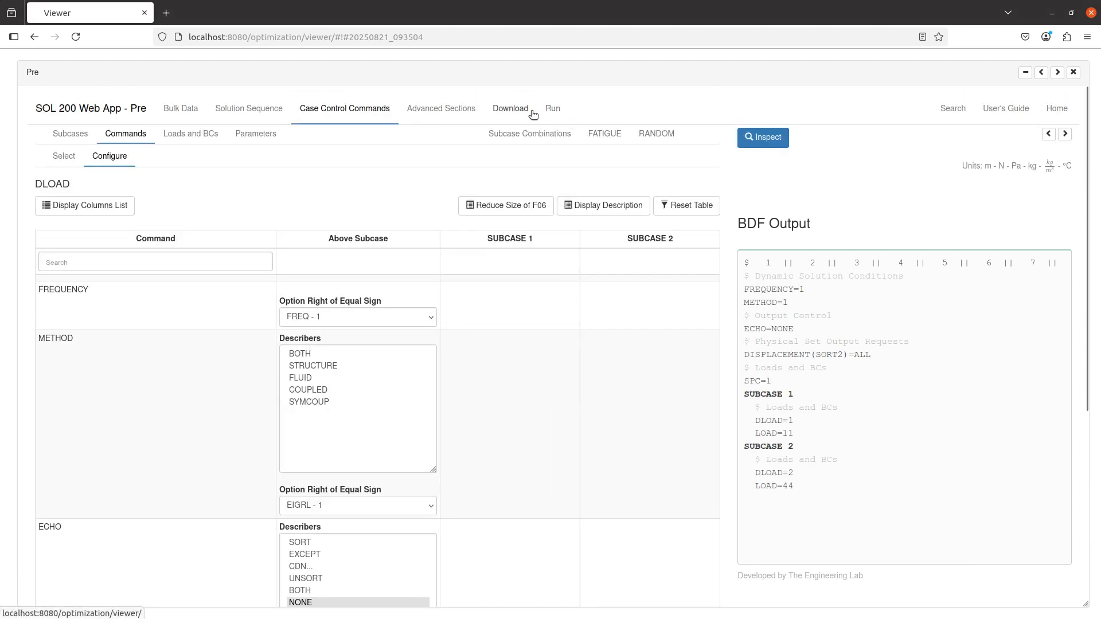
- Upload the BDF with an immediate rerun of the job and open the new model.f06 result file
{"action": "left_click", "coordinate": [513, 110]}
{"action": "left_click", "coordinate": [552, 286]}
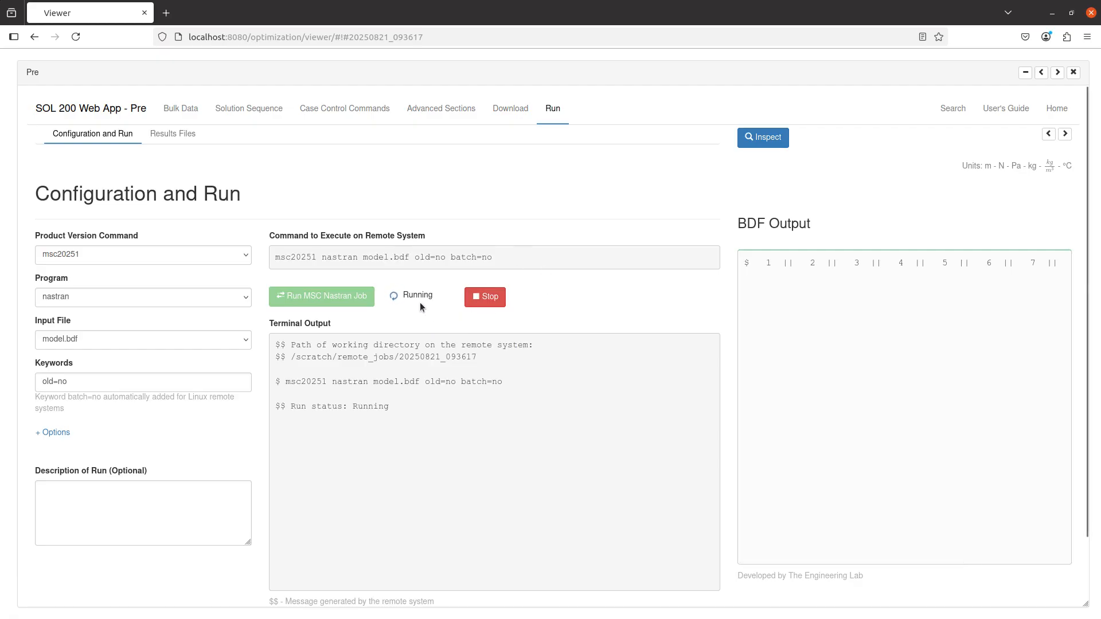
{"action": "left_click", "coordinate": [151, 135]}
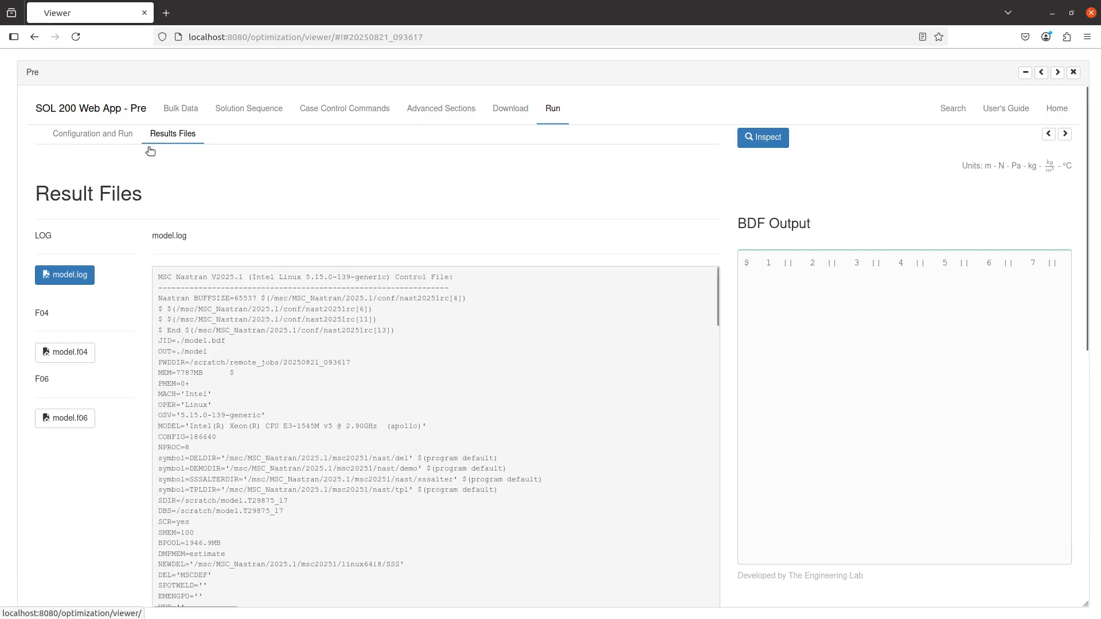
{"action": "left_click", "coordinate": [65, 419]}
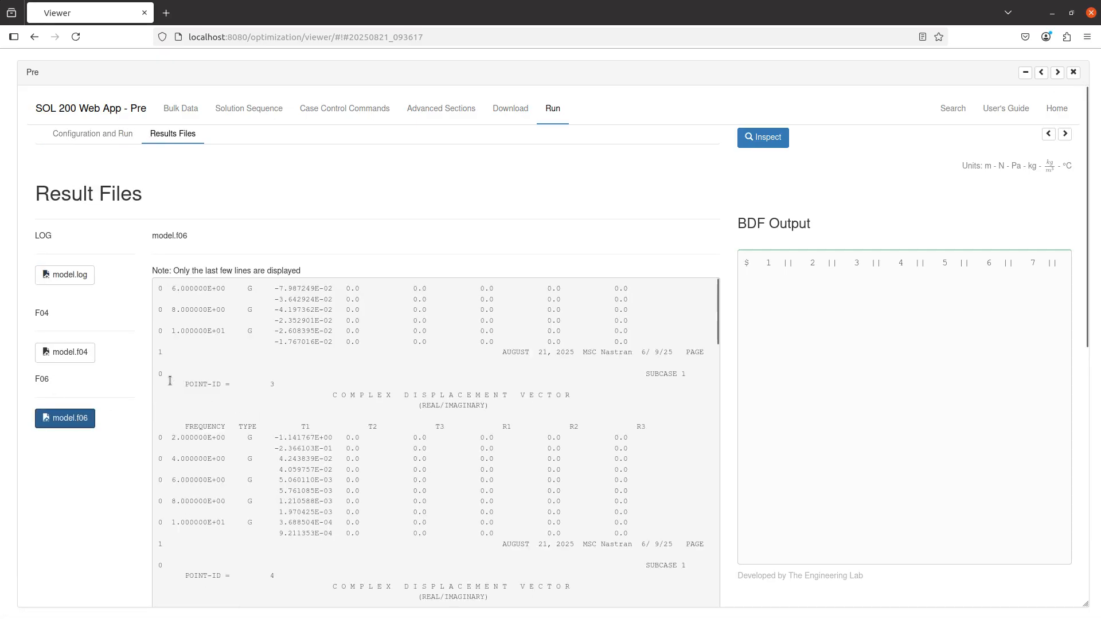
- Copy the SUBCASE 1 displacement table for POINT-ID 3 from the model.f06 results into a new Notepad++ document
{"action": "scroll", "coordinate": [162, 372], "scroll_direction": "down", "scroll_amount": 1}
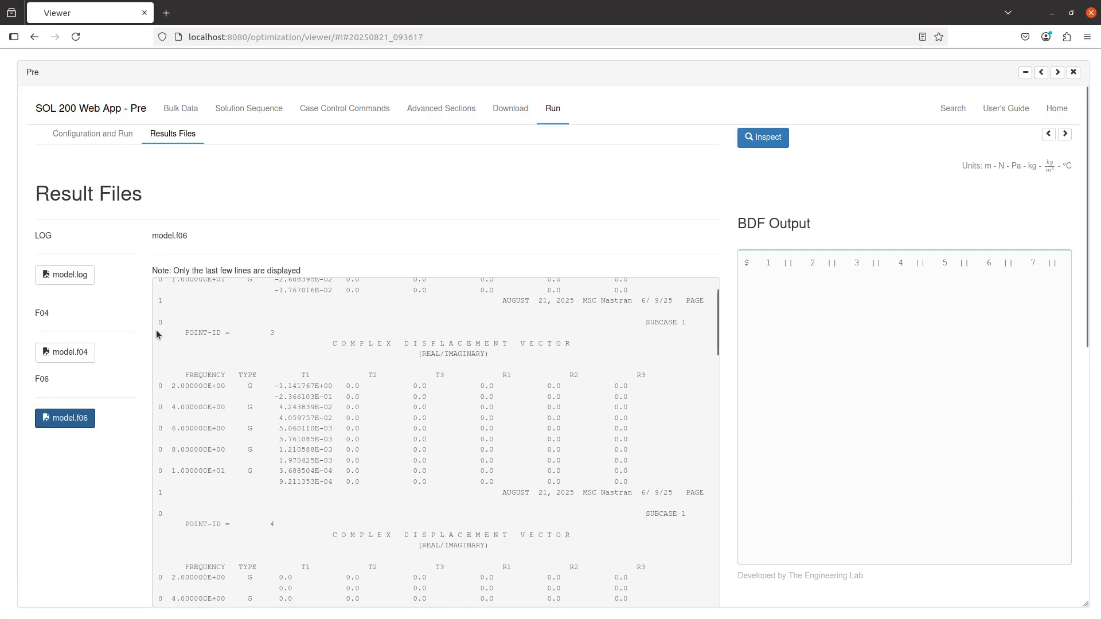
{"action": "left_click_drag", "start_coordinate": [159, 323], "coordinate": [626, 485]}
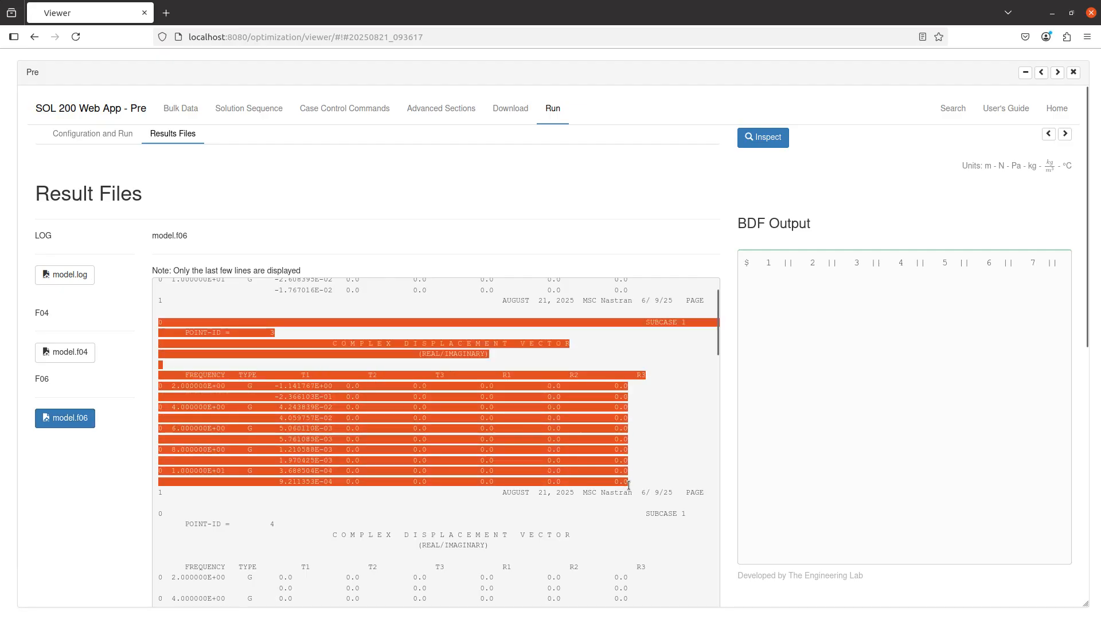
{"action": "key", "text": "alt+Tab"}
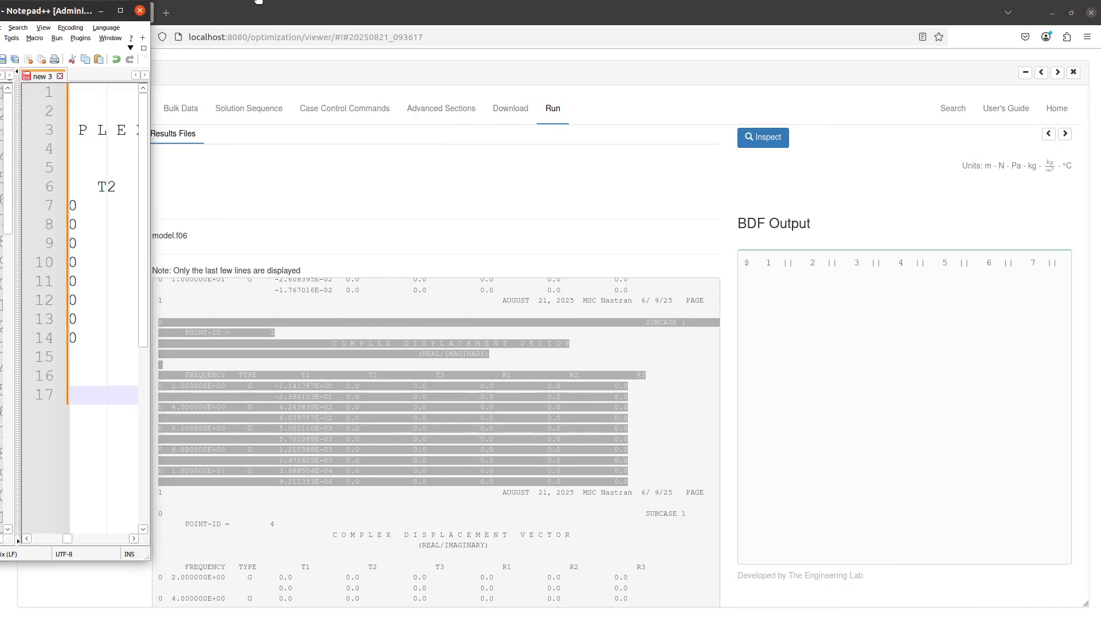
{"action": "left_click_drag", "start_coordinate": [361, 127], "coordinate": [106, 267]}
{"action": "left_click_drag", "start_coordinate": [296, 249], "coordinate": [639, 271]}
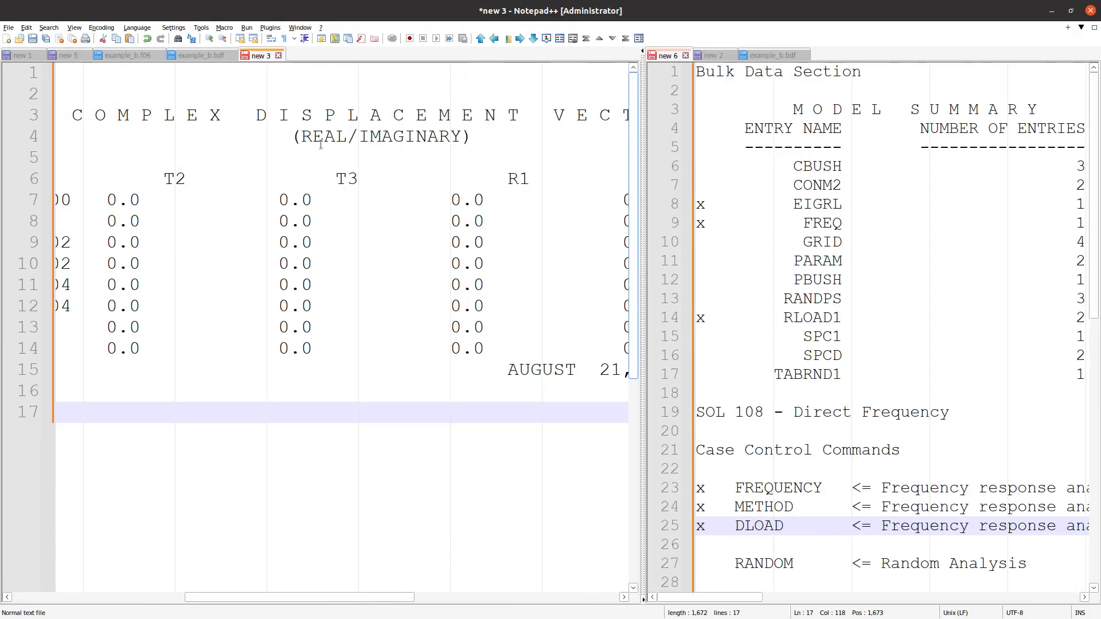
{"action": "left_click_drag", "start_coordinate": [735, 109], "coordinate": [742, 108]}
{"action": "left_click", "coordinate": [15, 41]}
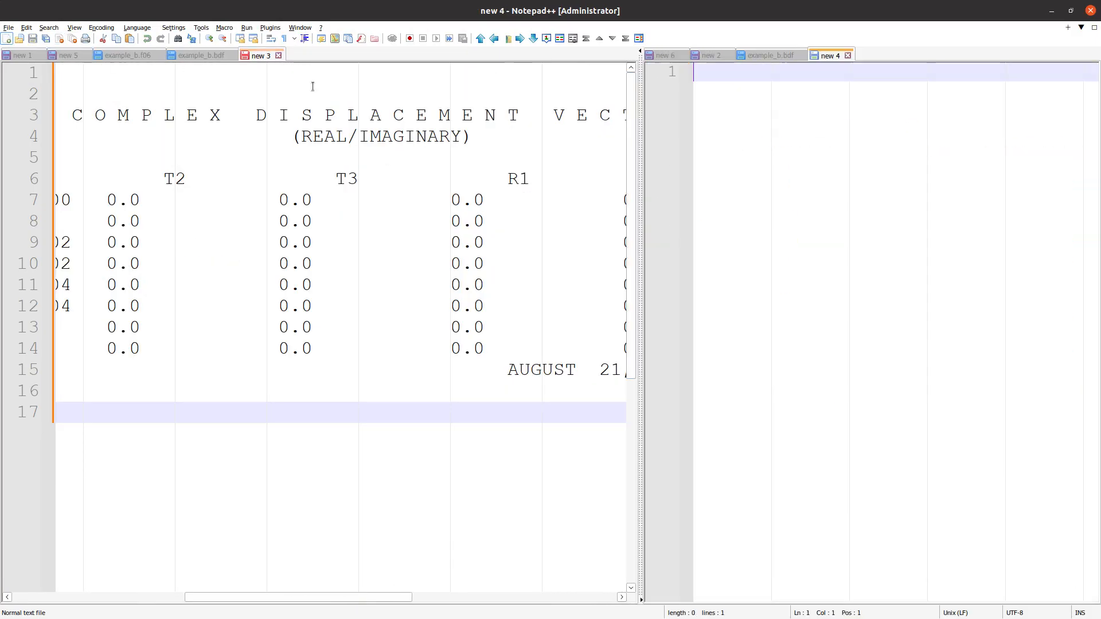
{"action": "key", "text": "ctrl+v"}
- Highlight the whole complex displacement table for frequency 1.000000E+01 in the new 3 document
{"action": "left_click", "coordinate": [417, 310]}
{"action": "scroll", "coordinate": [418, 321], "scroll_direction": "down", "scroll_amount": 1}
{"action": "scroll", "coordinate": [417, 321], "scroll_direction": "down", "scroll_amount": 2}
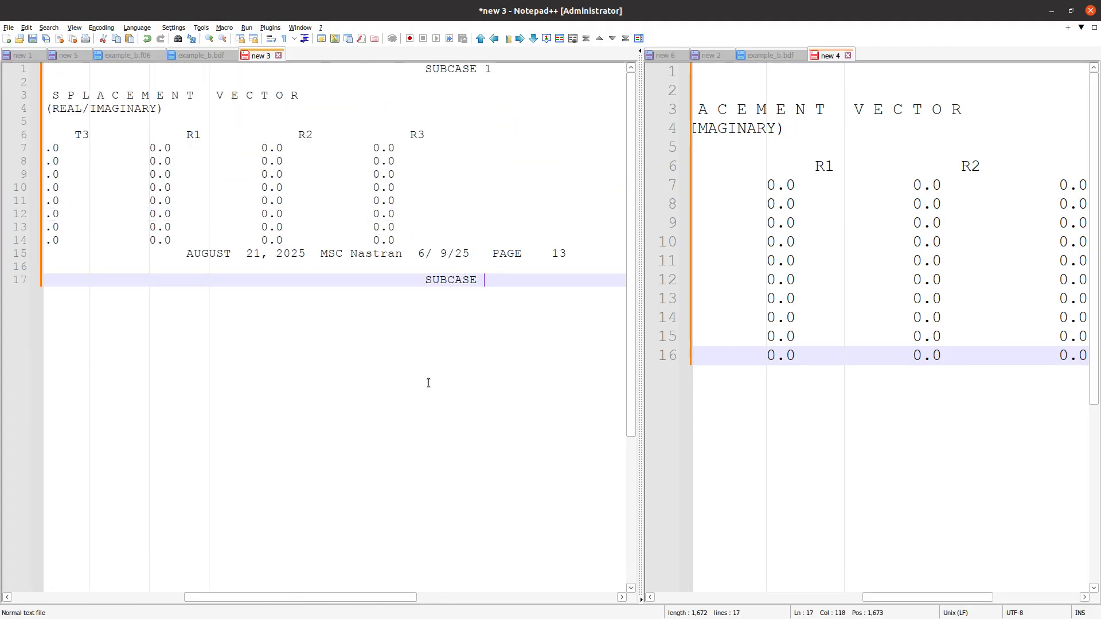
{"action": "key", "text": "ctrl+a"}
{"action": "scroll", "coordinate": [335, 238], "scroll_direction": "down", "scroll_amount": 1}
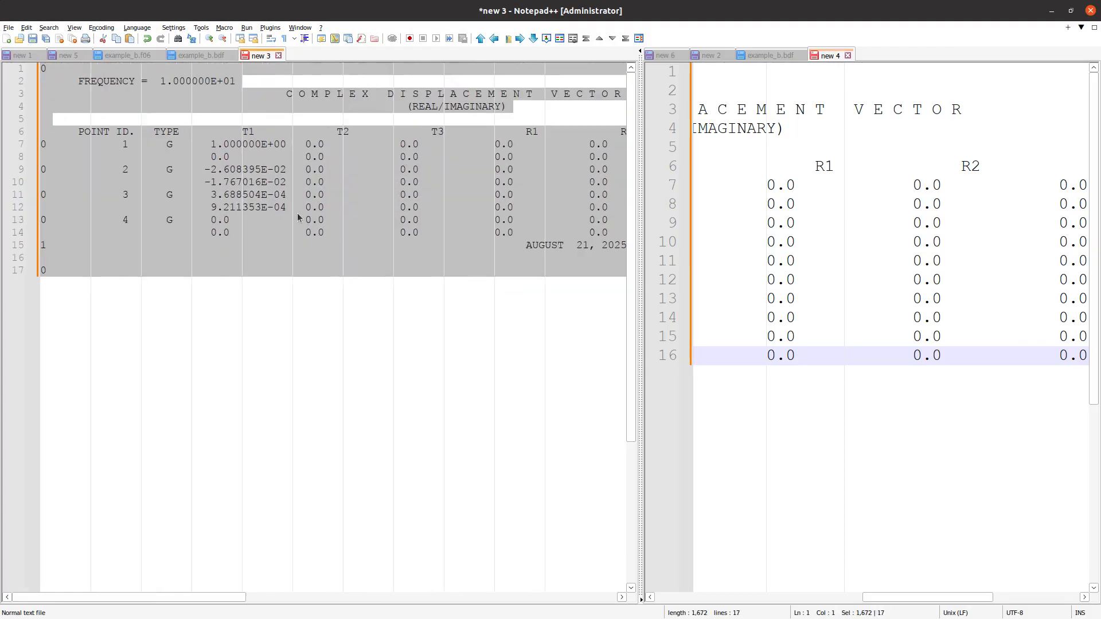
{"action": "left_click", "coordinate": [186, 144]}
{"action": "left_click_drag", "start_coordinate": [78, 81], "coordinate": [519, 369]}
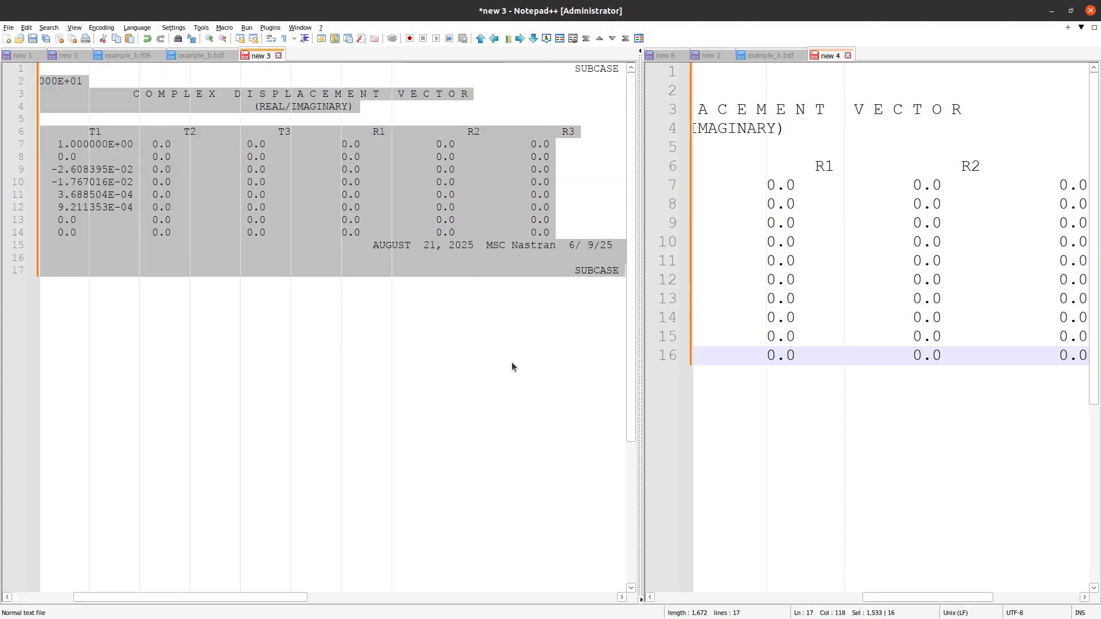
{"action": "left_click_drag", "start_coordinate": [263, 599], "coordinate": [152, 605]}
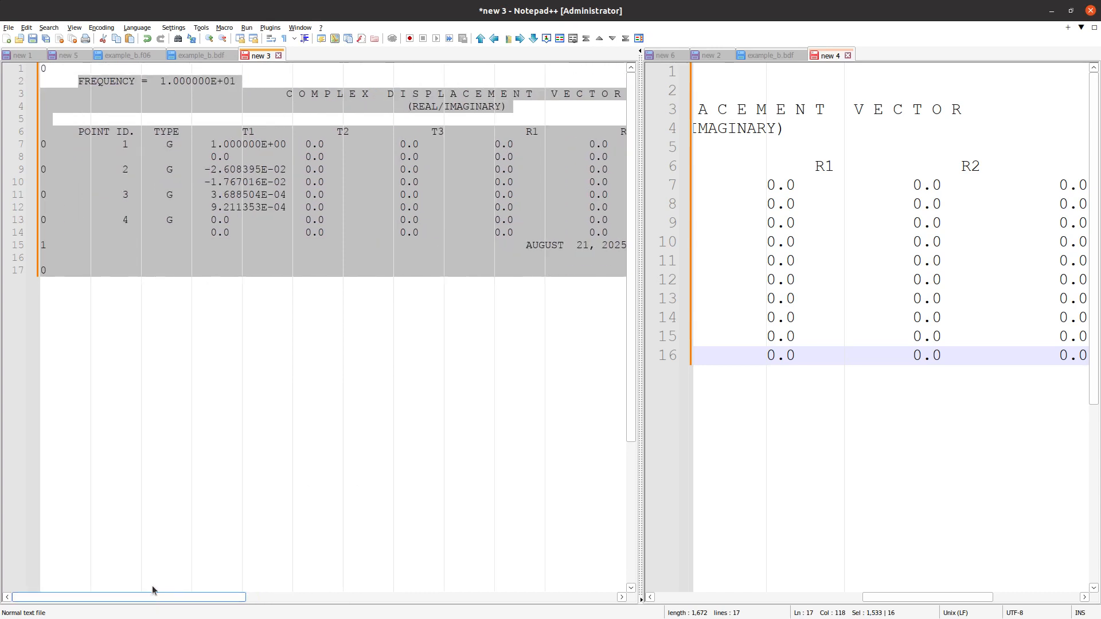
- Highlight the displacement rows of points 1 and 2 individually in the frequency 1.000000E+01 table
{"action": "left_click", "coordinate": [129, 172]}
{"action": "left_click_drag", "start_coordinate": [100, 143], "coordinate": [235, 163]}
{"action": "left_click_drag", "start_coordinate": [103, 169], "coordinate": [210, 184]}
{"action": "left_click", "coordinate": [147, 206]}
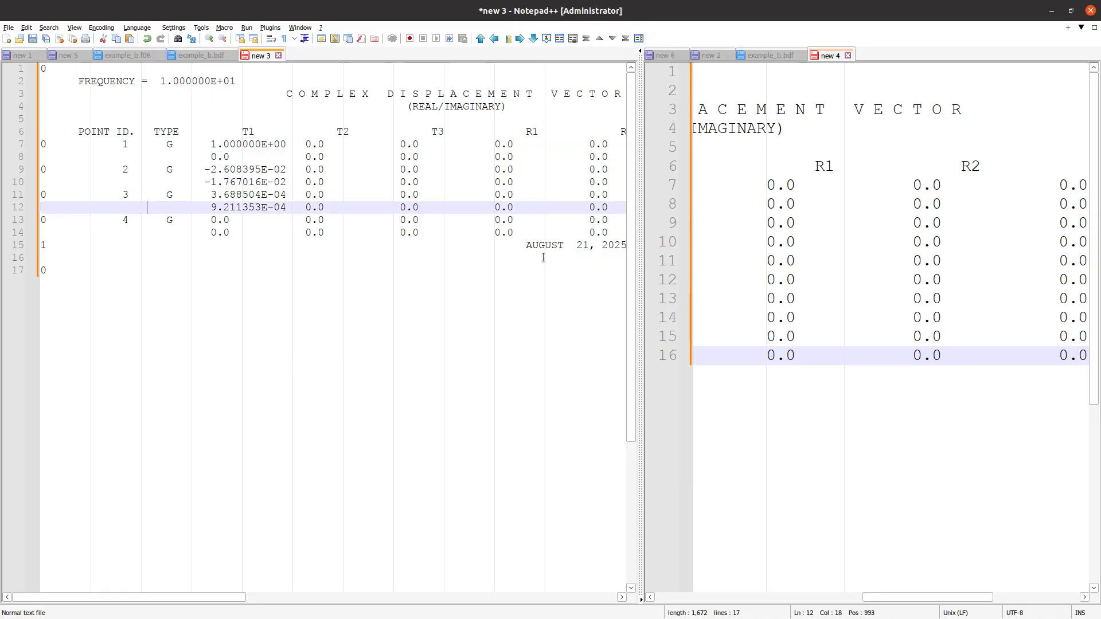
- Widen the pane with the new 4 document and highlight the POINT-ID 3 line and its displacement table
{"action": "left_click_drag", "start_coordinate": [641, 304], "coordinate": [92, 458]}
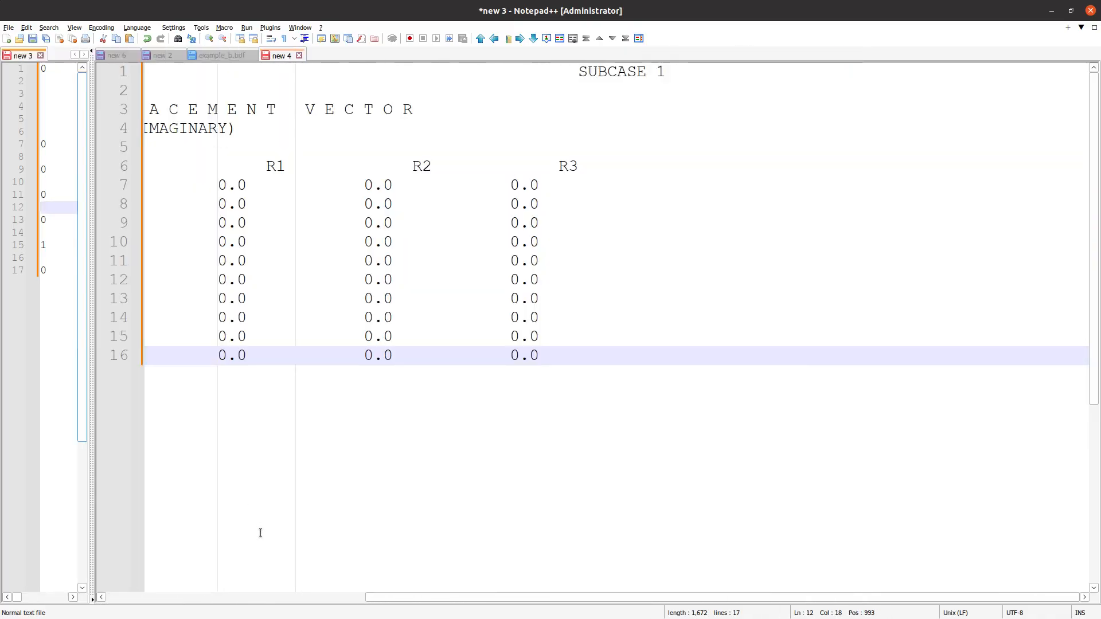
{"action": "left_click_drag", "start_coordinate": [384, 591], "coordinate": [123, 596]}
{"action": "left_click_drag", "start_coordinate": [280, 356], "coordinate": [288, 356]}
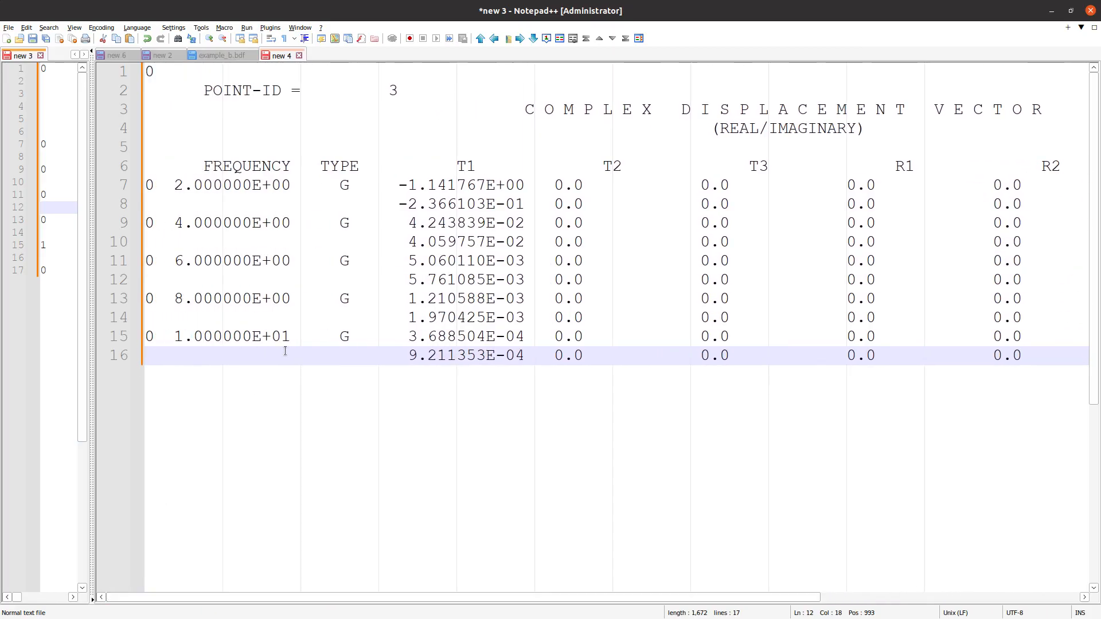
{"action": "left_click", "coordinate": [292, 94]}
{"action": "left_click_drag", "start_coordinate": [192, 94], "coordinate": [107, 152]}
{"action": "left_click", "coordinate": [544, 422]}
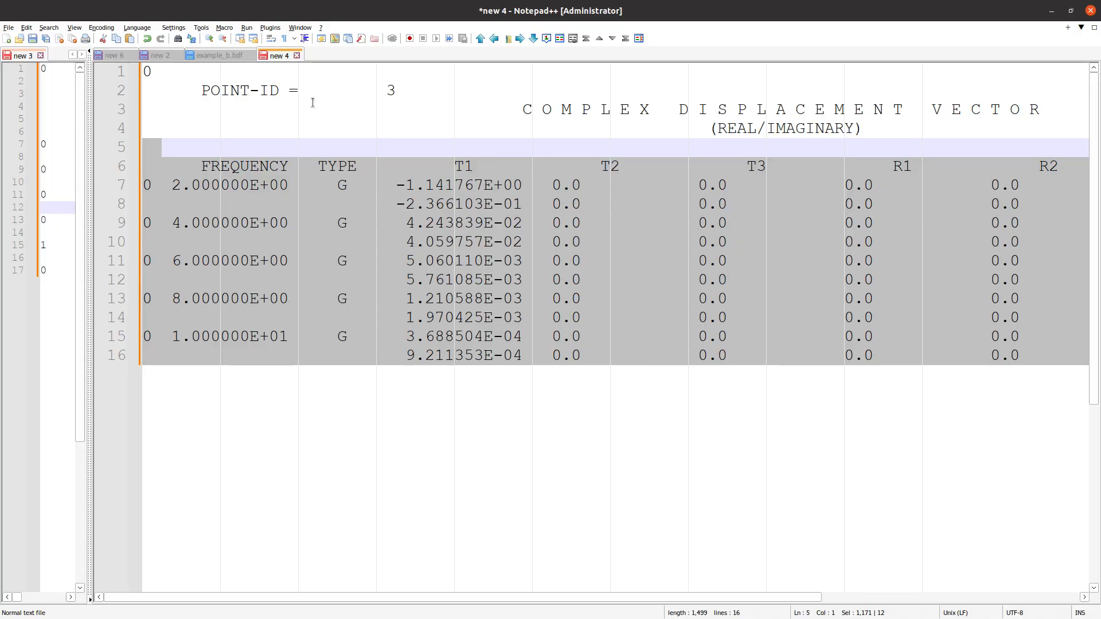
{"action": "left_click", "coordinate": [334, 89]}
{"action": "left_click_drag", "start_coordinate": [197, 91], "coordinate": [401, 92]}
{"action": "left_click", "coordinate": [363, 142]}
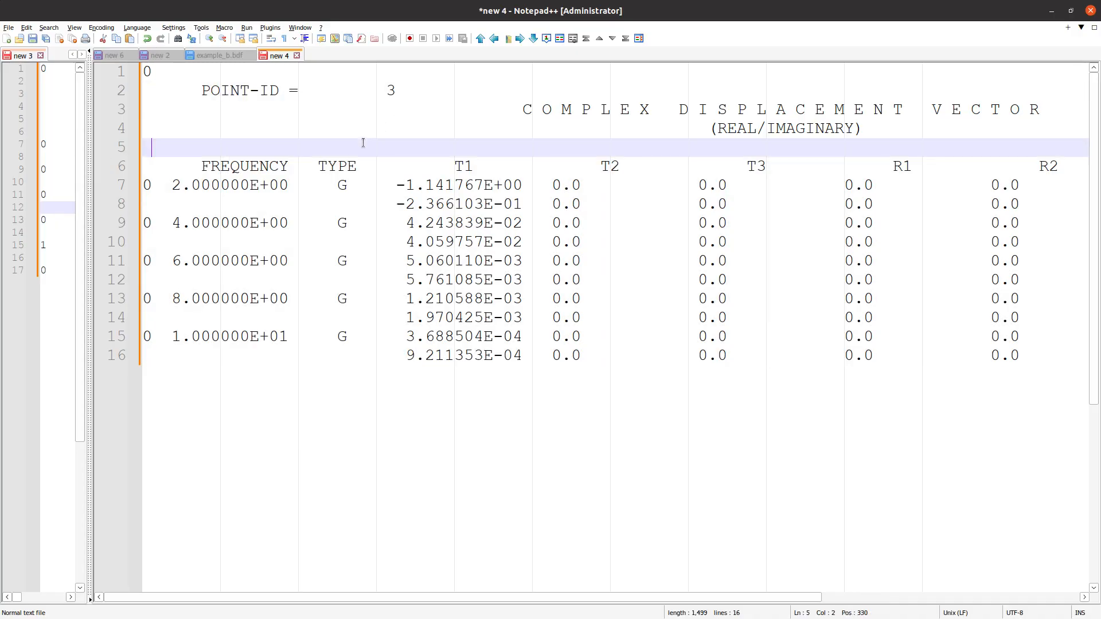
- Compare the frequency rows of the POINT-ID 3 table with the point rows of the frequency table in new 3
{"action": "left_click", "coordinate": [260, 185]}
{"action": "left_click", "coordinate": [179, 189]}
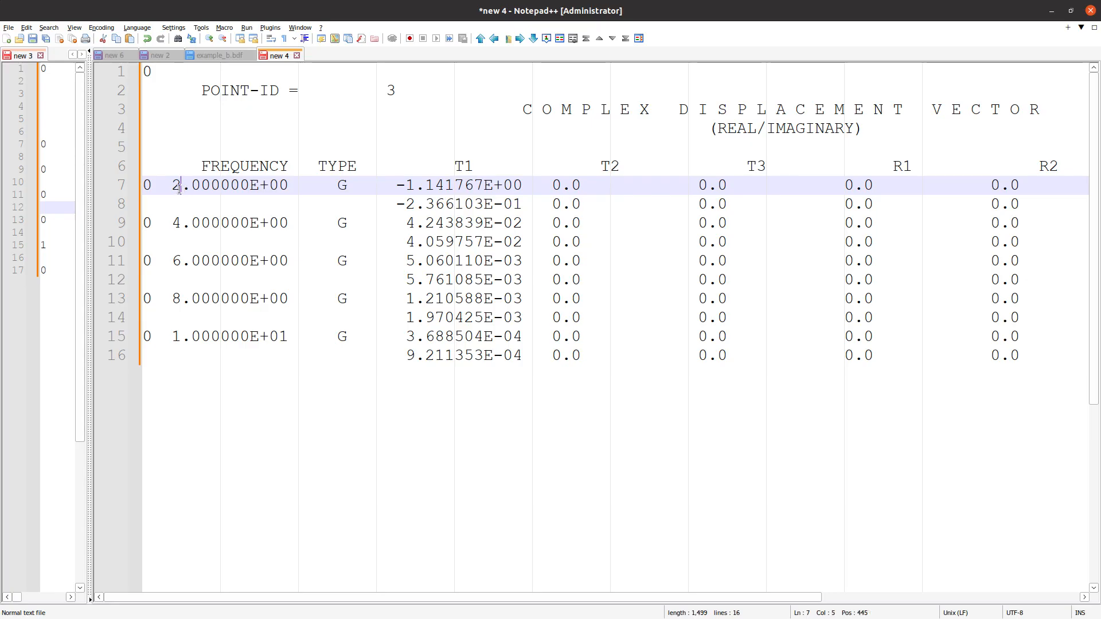
{"action": "left_click", "coordinate": [230, 205]}
{"action": "left_click", "coordinate": [180, 222]}
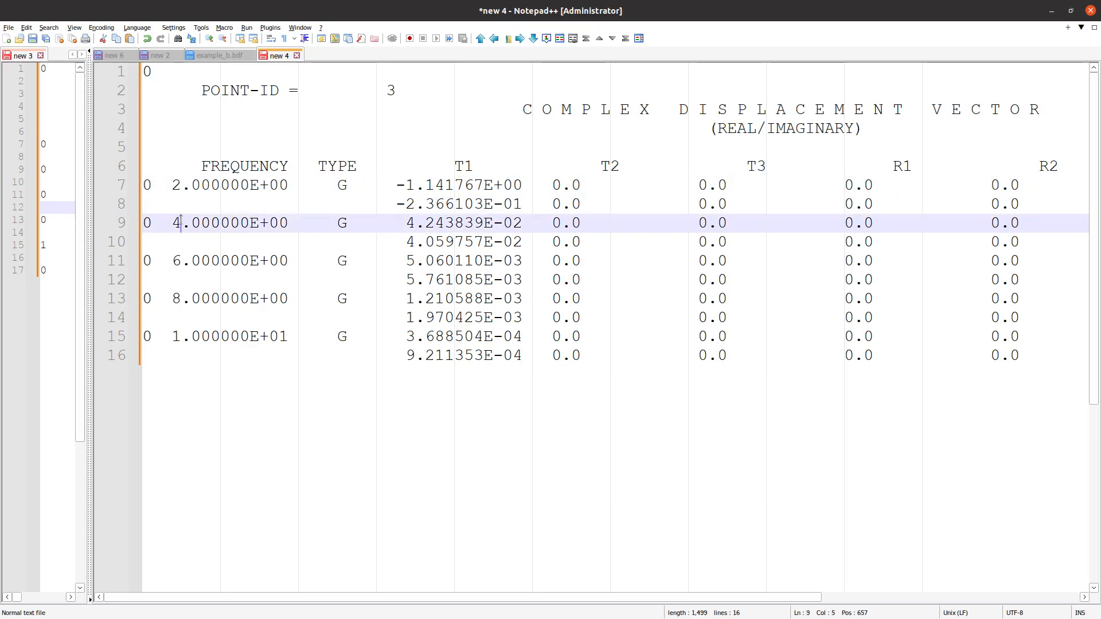
{"action": "left_click", "coordinate": [180, 276]}
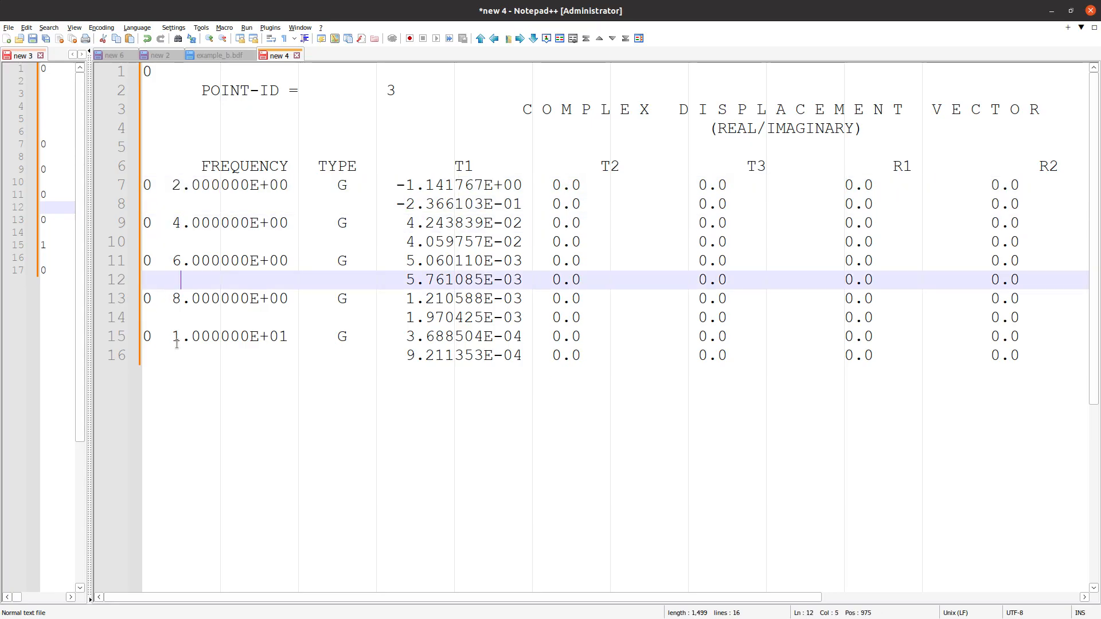
{"action": "left_click_drag", "start_coordinate": [89, 205], "coordinate": [646, 241]}
{"action": "left_click_drag", "start_coordinate": [256, 319], "coordinate": [34, 146]}
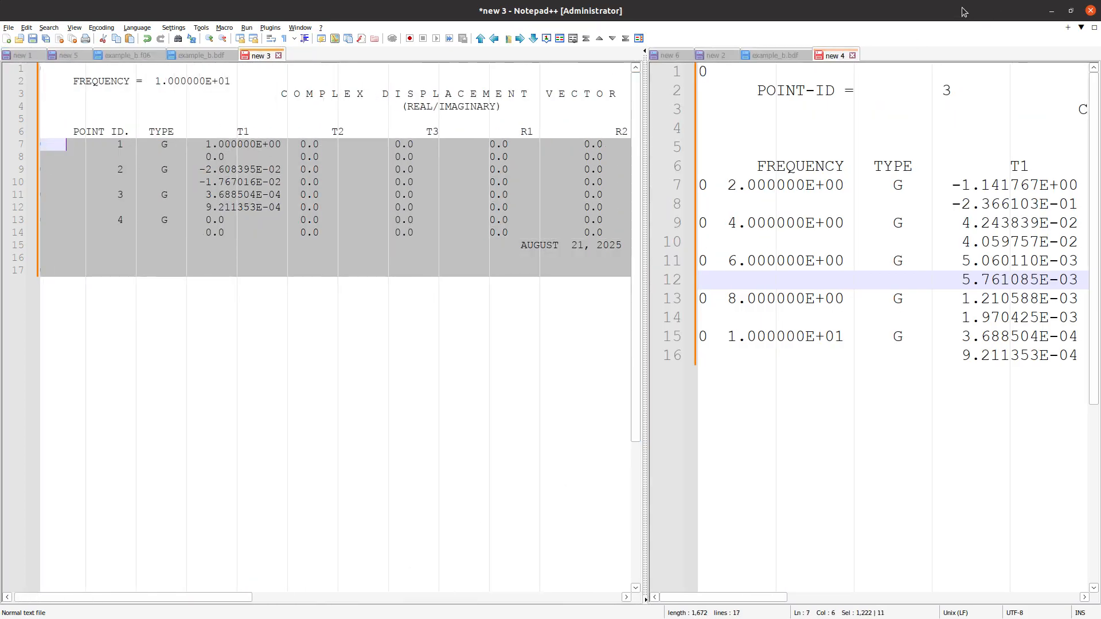
- Return to the browser results, download model.f06 from the remote system files and open it in Notepad++
{"action": "left_click", "coordinate": [1052, 11]}
{"action": "left_click", "coordinate": [508, 360]}
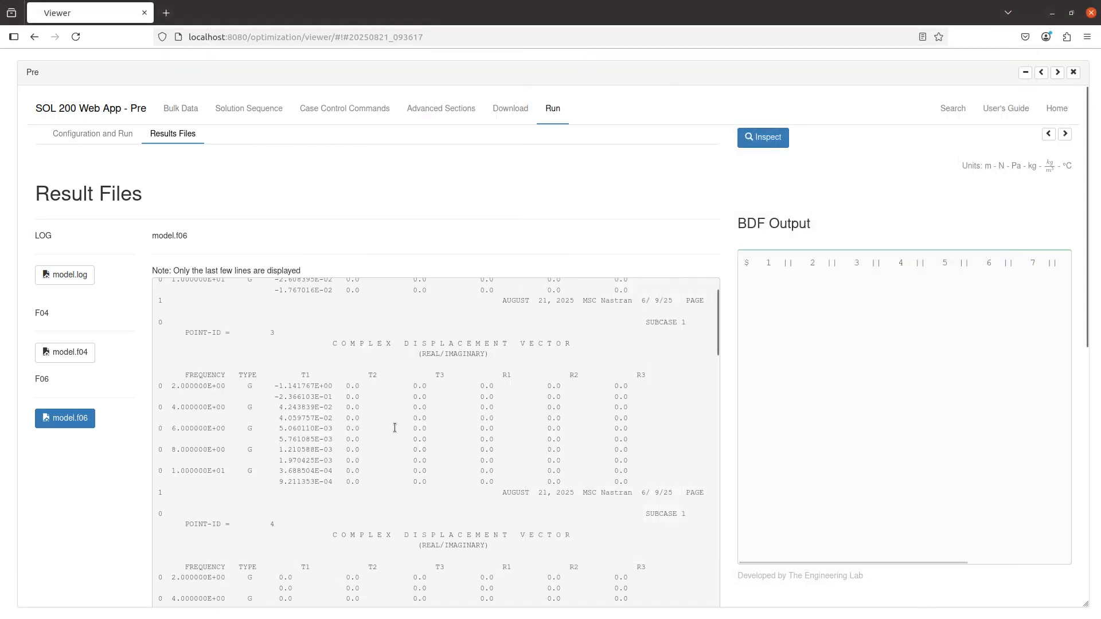
{"action": "scroll", "coordinate": [261, 464], "scroll_direction": "down", "scroll_amount": 6}
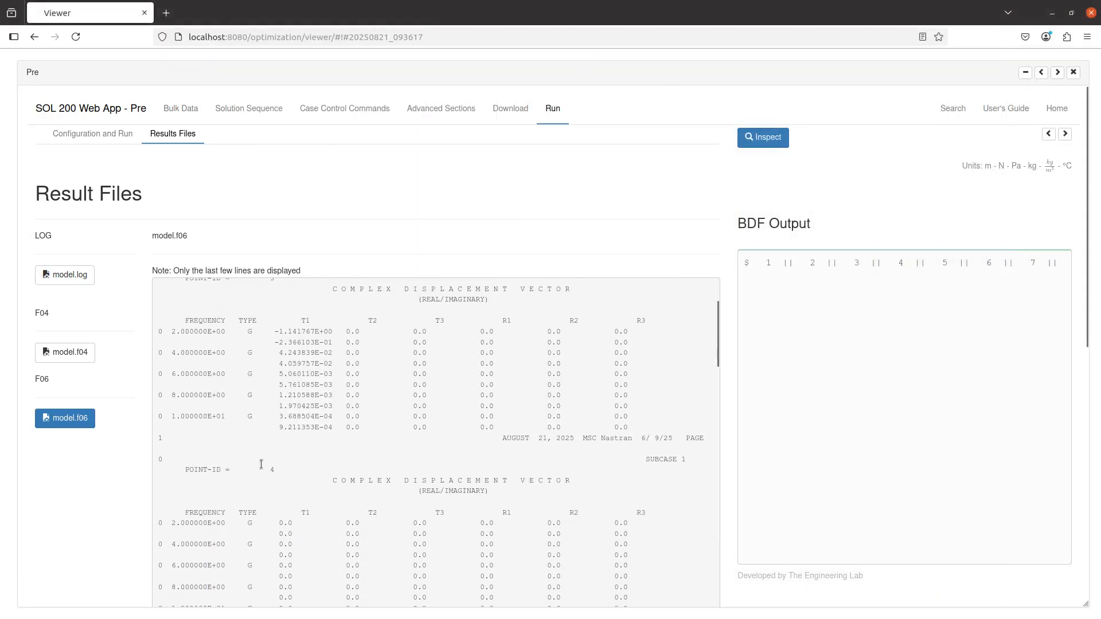
{"action": "scroll", "coordinate": [260, 467], "scroll_direction": "up", "scroll_amount": 6}
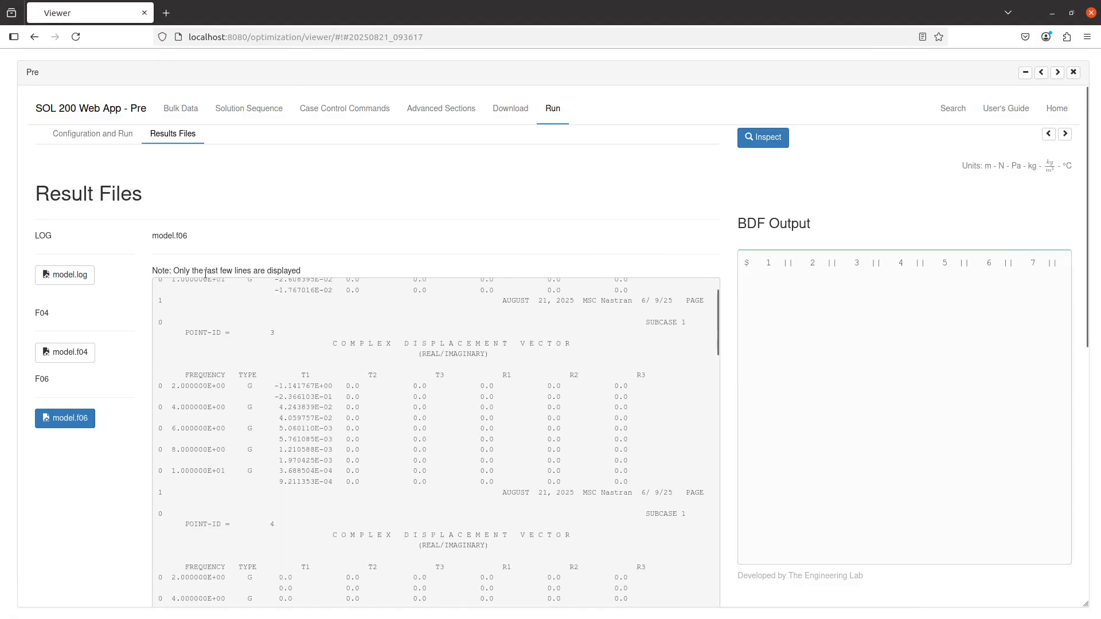
{"action": "scroll", "coordinate": [86, 421], "scroll_direction": "down", "scroll_amount": 8}
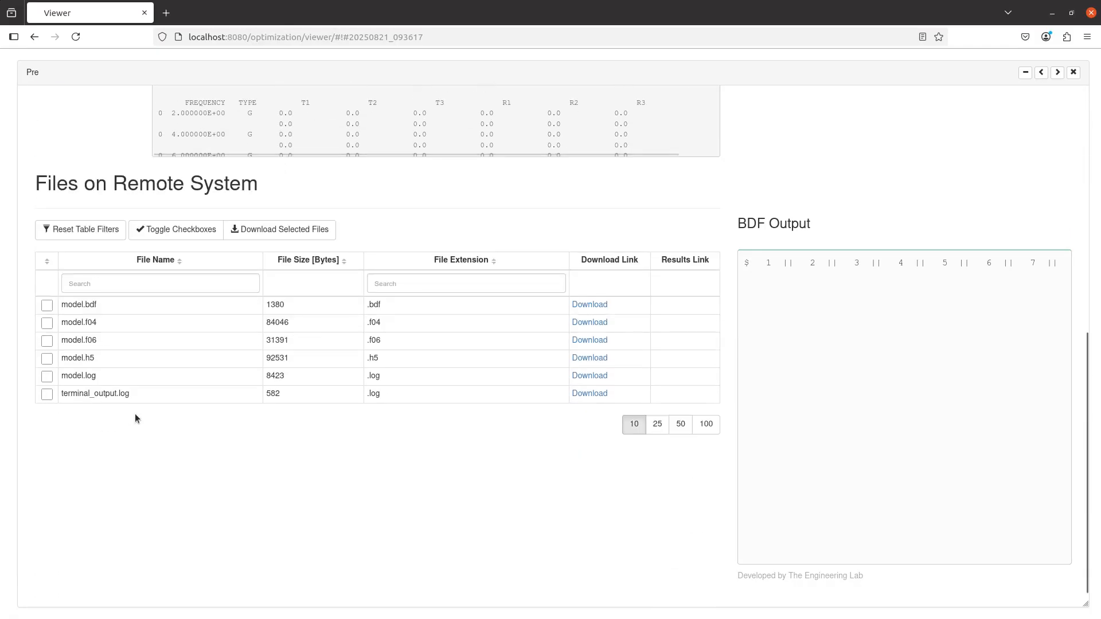
{"action": "left_click", "coordinate": [600, 340]}
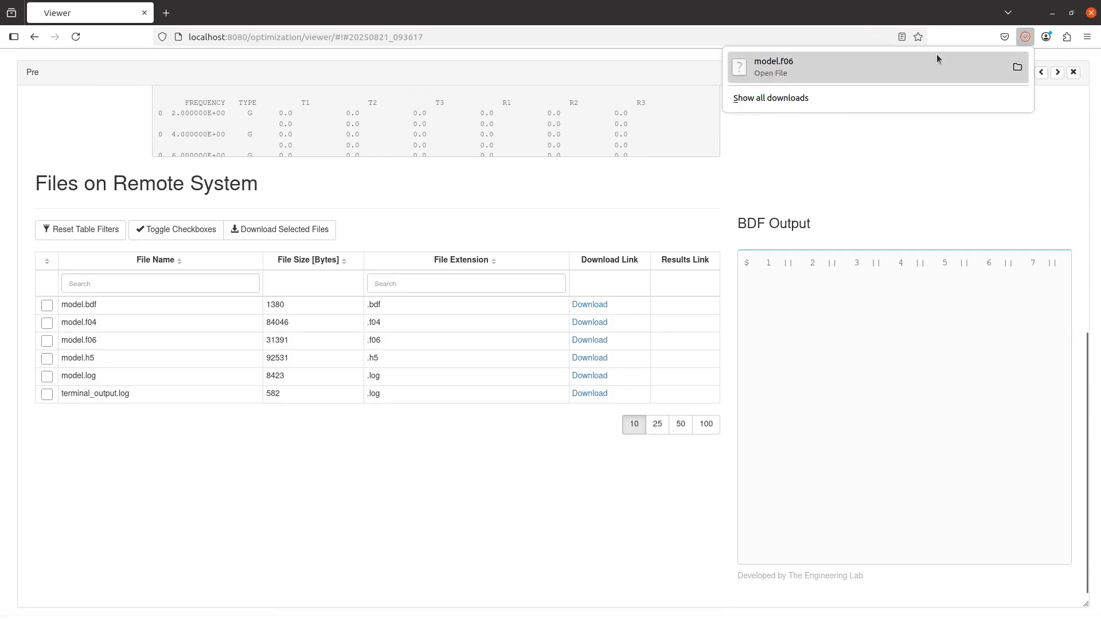
{"action": "left_click", "coordinate": [1018, 68]}
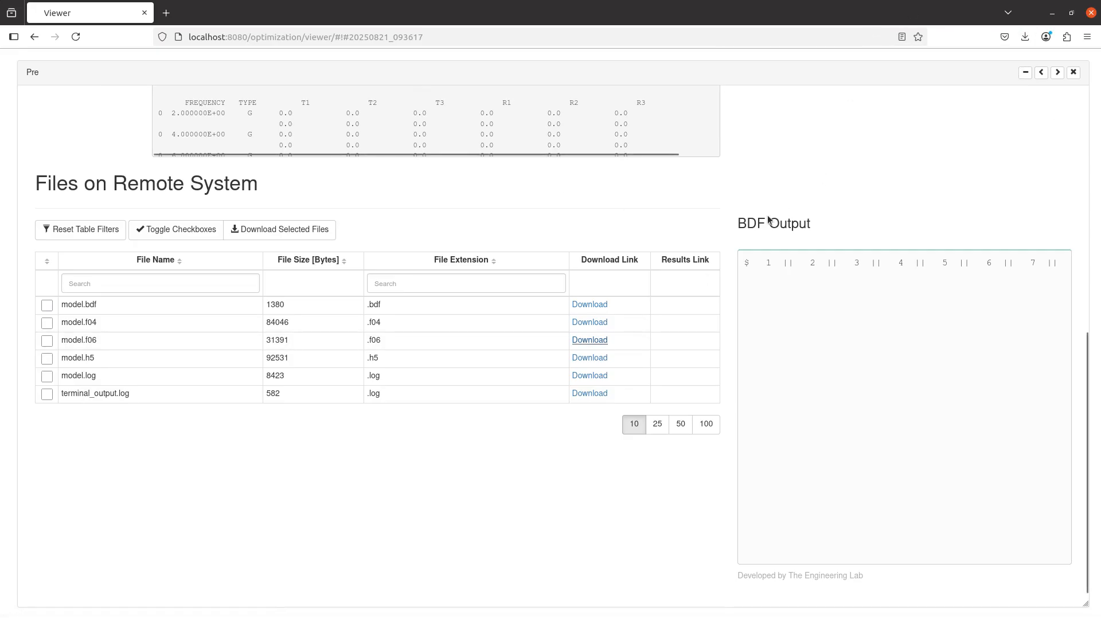
{"action": "left_click", "coordinate": [297, 174]}
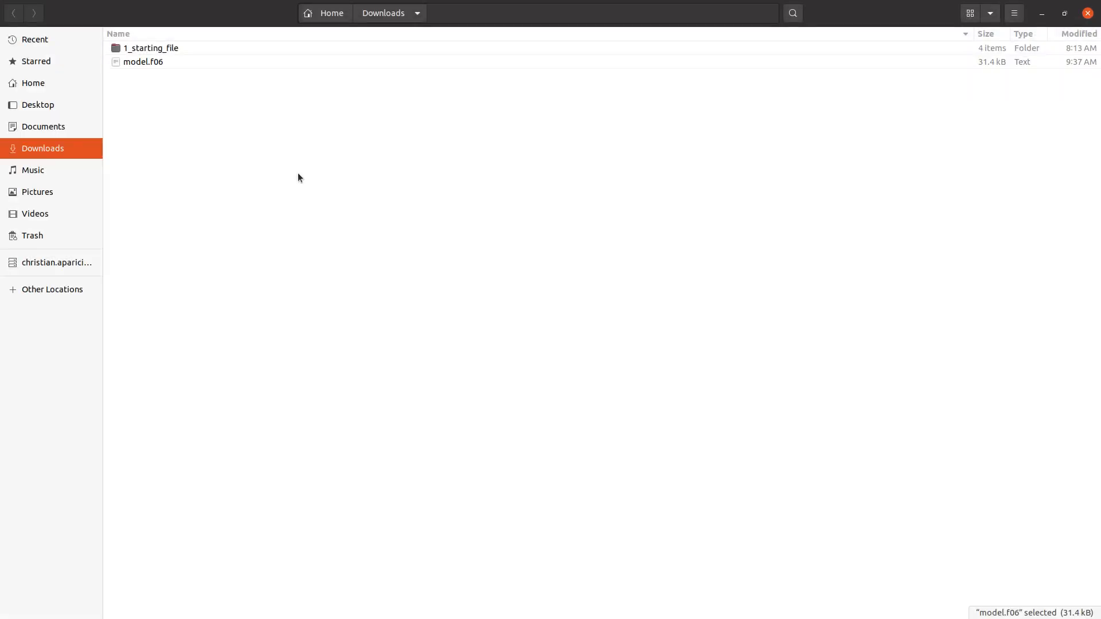
{"action": "right_click", "coordinate": [119, 62]}
{"action": "left_click", "coordinate": [138, 74]}
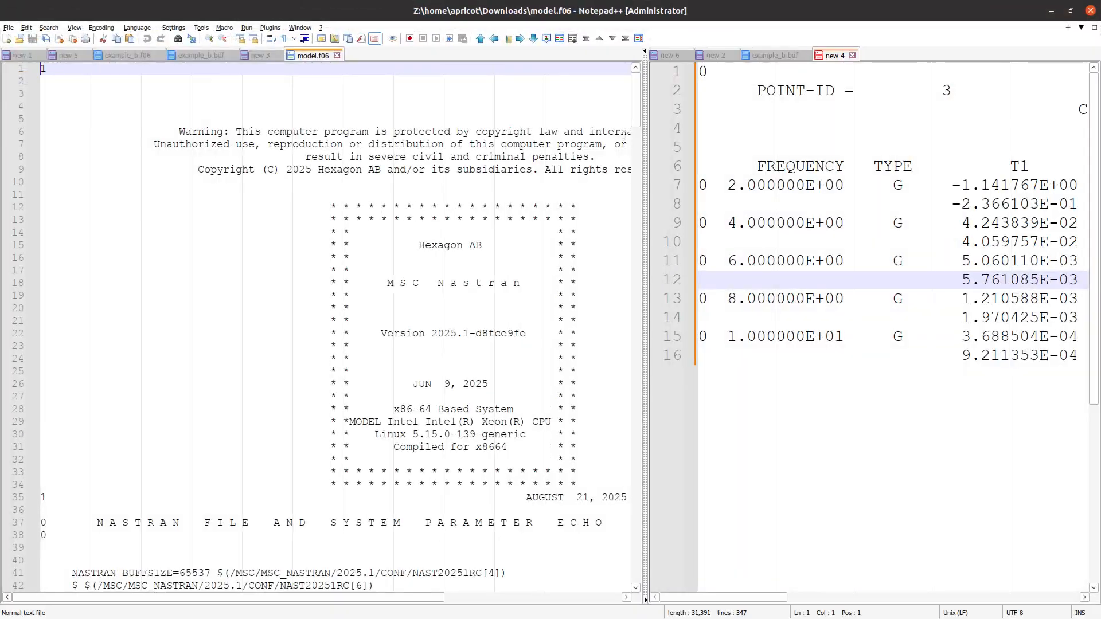
- Widen the pane with model.f06 and highlight the complex displacement table for POINT-ID 2
{"action": "left_click_drag", "start_coordinate": [635, 102], "coordinate": [877, 320]}
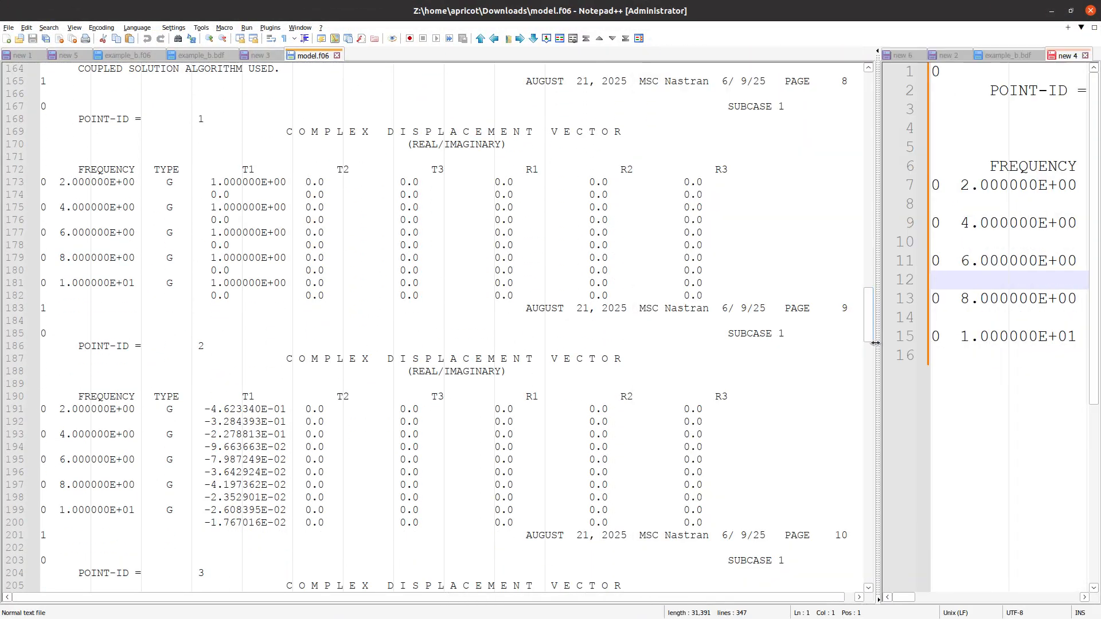
{"action": "left_click_drag", "start_coordinate": [107, 346], "coordinate": [708, 509]}
{"action": "scroll", "coordinate": [708, 511], "scroll_direction": "down", "scroll_amount": 2}
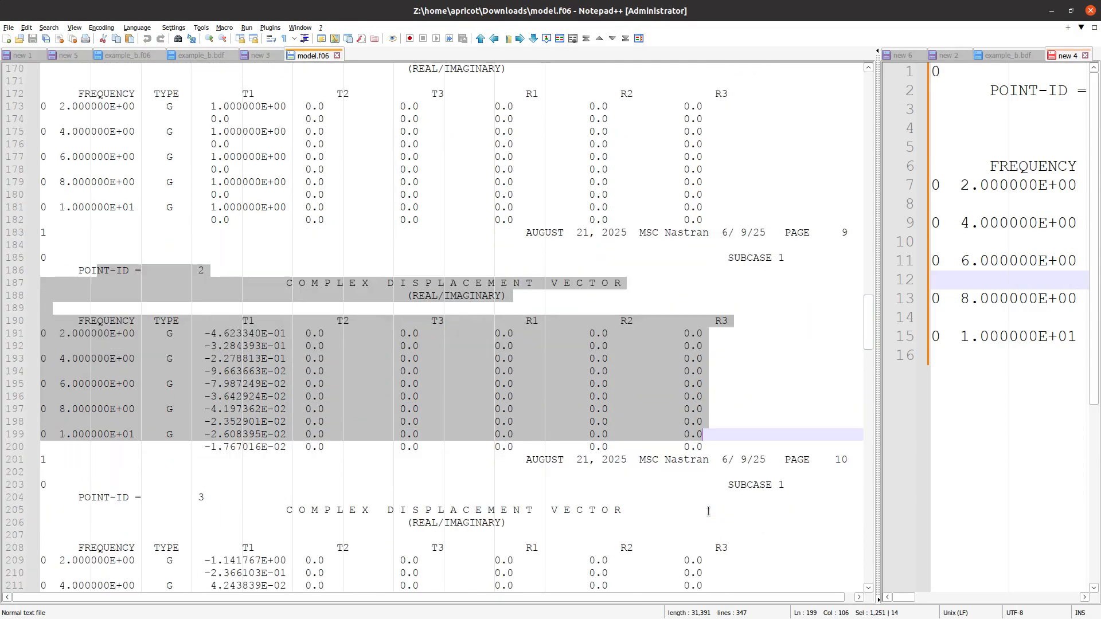
{"action": "left_click", "coordinate": [717, 427]}
{"action": "left_click_drag", "start_coordinate": [710, 450], "coordinate": [26, 271]}
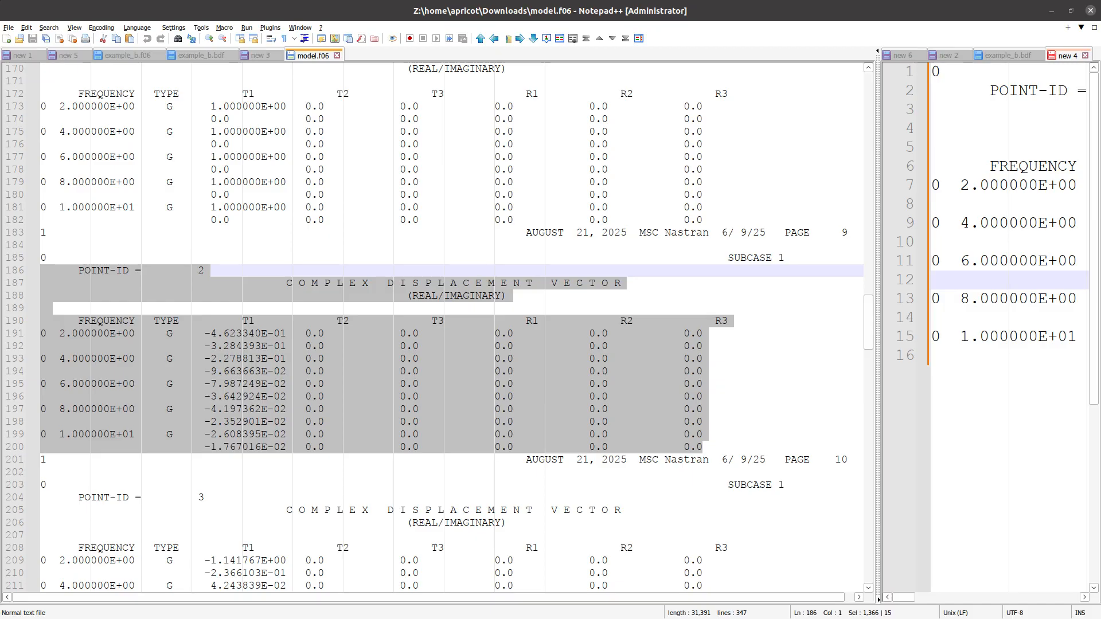
- Highlight the POINT-ID 1 and POINT-ID 2 displacement tables in model.f06 to compare the output for each point
{"action": "scroll", "coordinate": [381, 326], "scroll_direction": "up", "scroll_amount": 4}
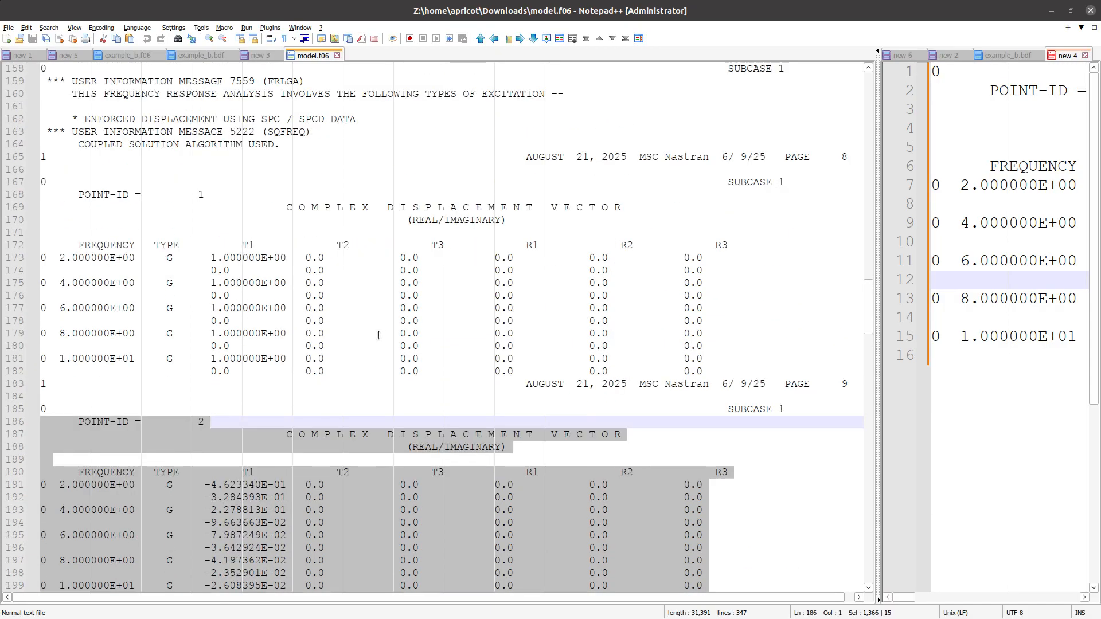
{"action": "left_click", "coordinate": [366, 321]}
{"action": "left_click_drag", "start_coordinate": [78, 194], "coordinate": [614, 394]}
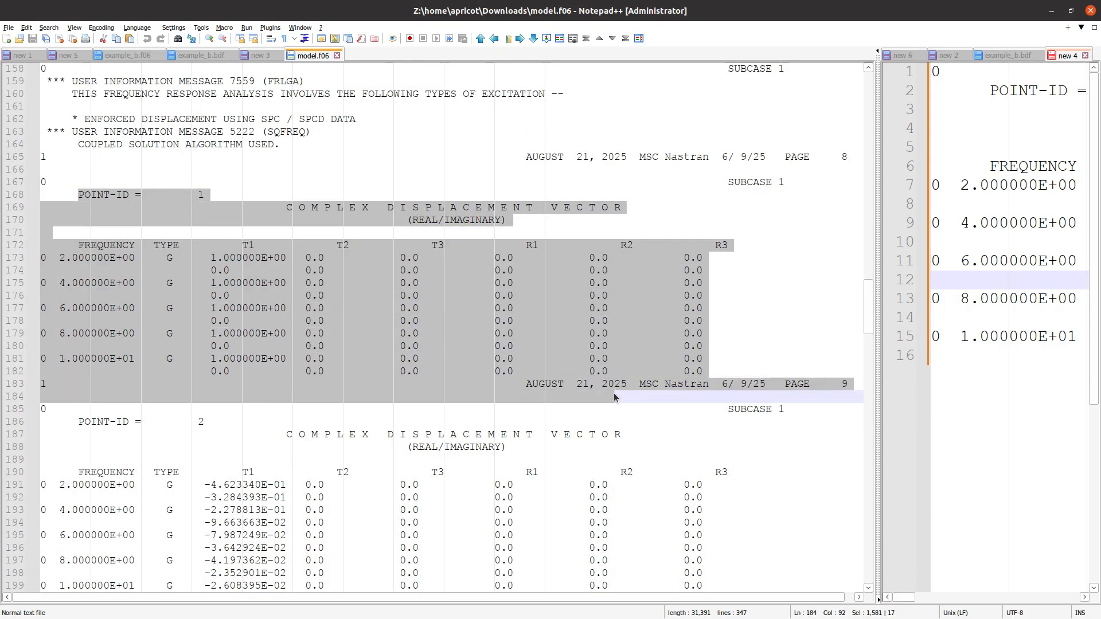
{"action": "left_click", "coordinate": [267, 471]}
{"action": "scroll", "coordinate": [199, 441], "scroll_direction": "down", "scroll_amount": 3}
{"action": "left_click_drag", "start_coordinate": [165, 321], "coordinate": [341, 486]}
{"action": "scroll", "coordinate": [341, 486], "scroll_direction": "up", "scroll_amount": 4}
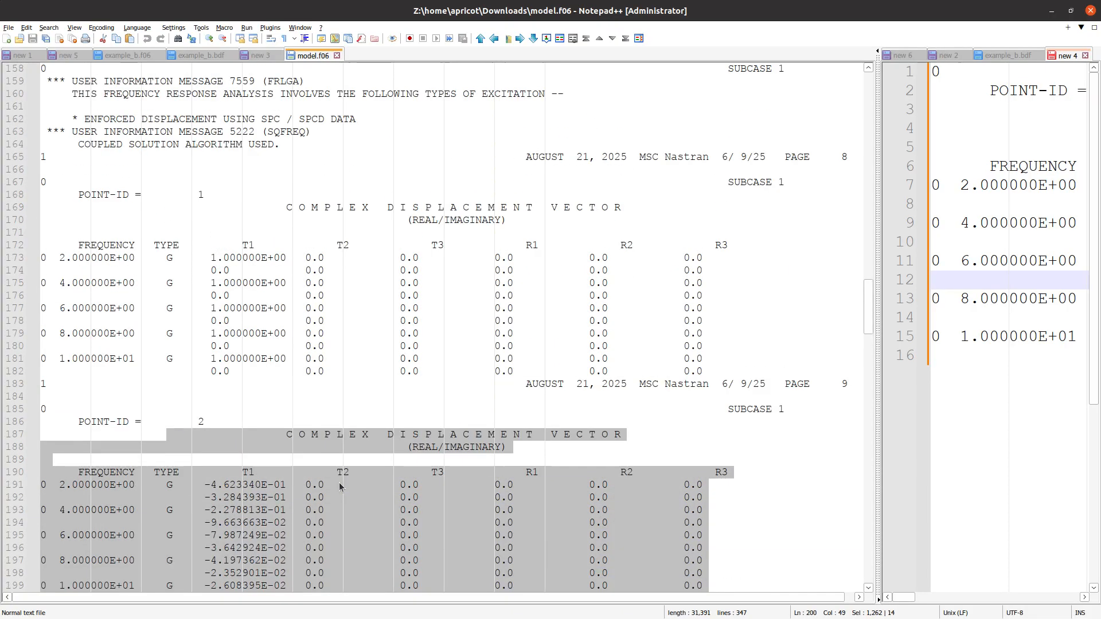
{"action": "left_click_drag", "start_coordinate": [292, 425], "coordinate": [1, 218]}
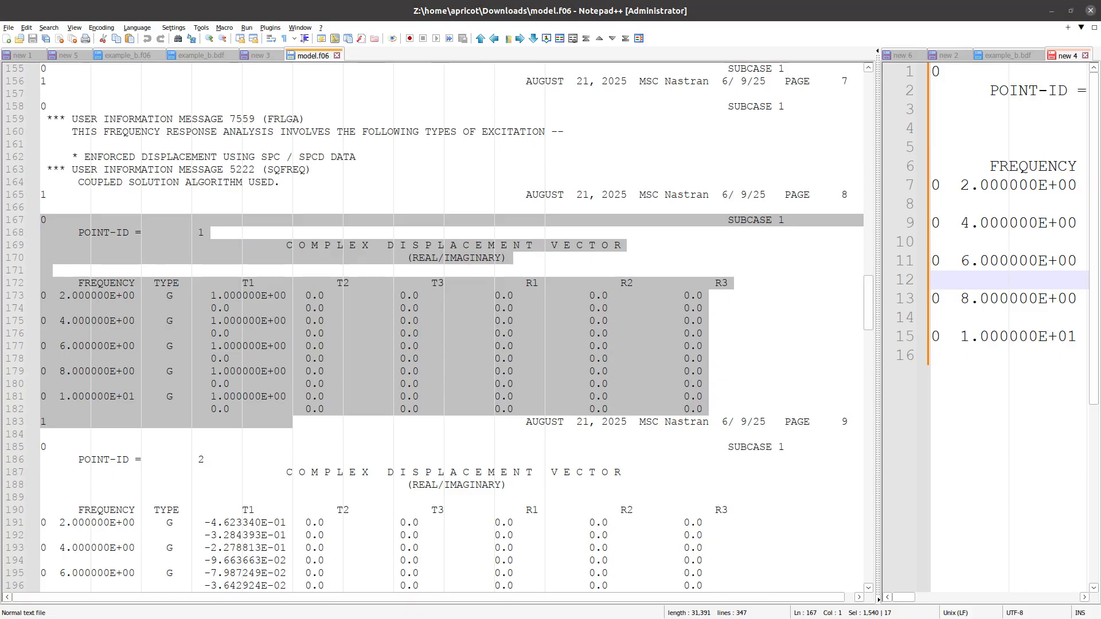
- Switch back to the browser, list only the bulk data entries used in the model and open the RLOAD1 entries
{"action": "key", "text": "alt+Tab"}
{"action": "scroll", "coordinate": [134, 285], "scroll_direction": "up", "scroll_amount": 8}
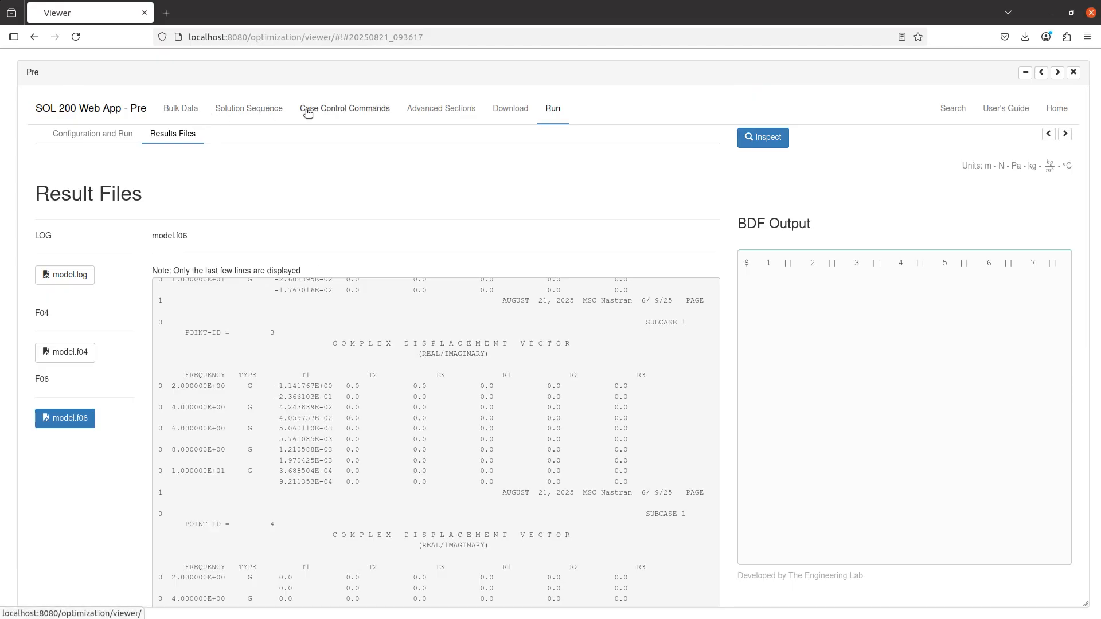
{"action": "left_click", "coordinate": [183, 114]}
{"action": "left_click", "coordinate": [186, 135]}
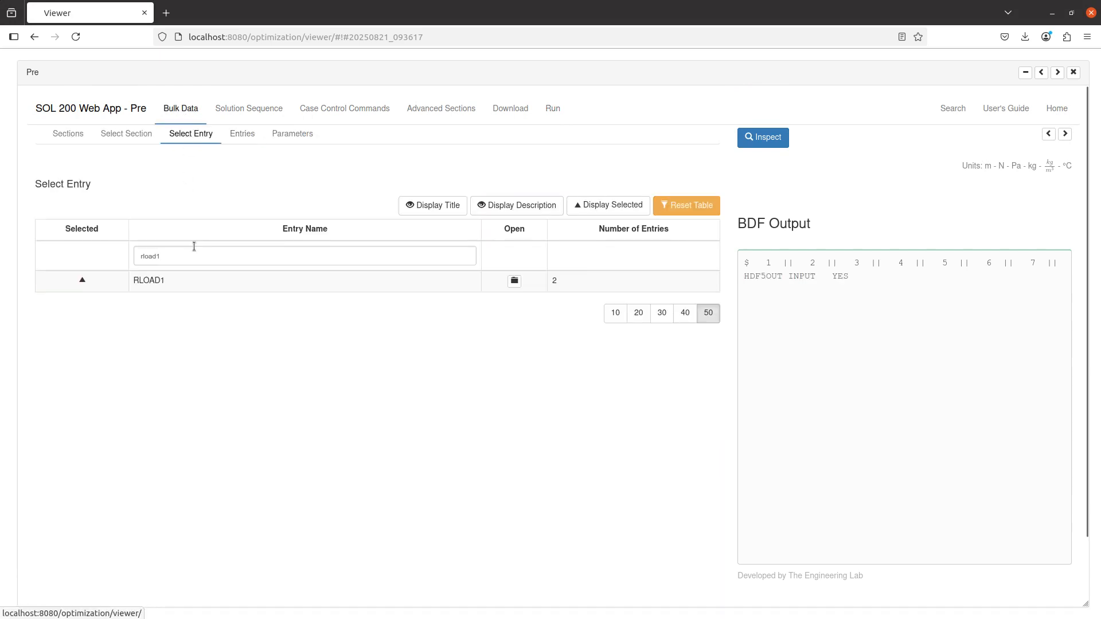
{"action": "left_click", "coordinate": [591, 208]}
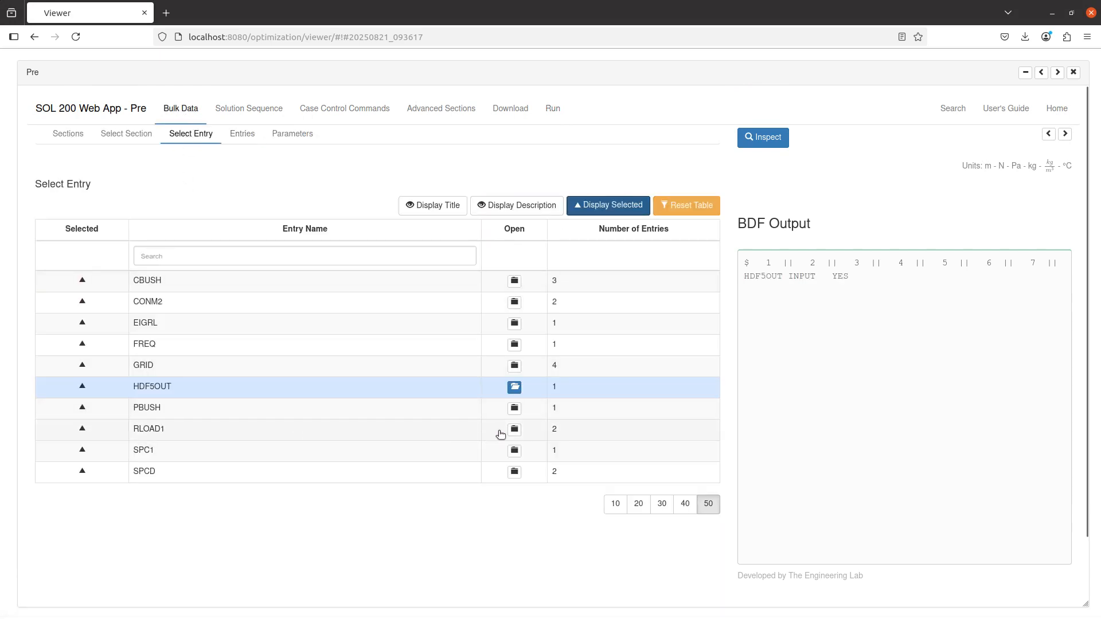
{"action": "left_click", "coordinate": [514, 429]}
{"action": "left_click", "coordinate": [1065, 133]}
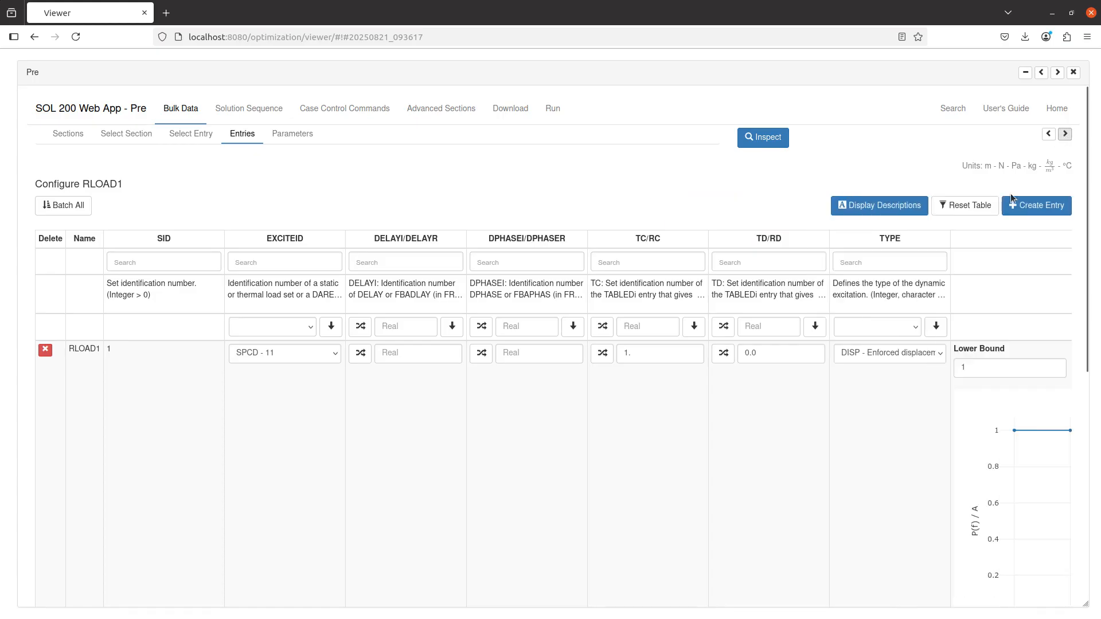
- Examine the real and imaginary P(f)/A plot of the first RLOAD1 entry
{"action": "scroll", "coordinate": [606, 363], "scroll_direction": "right", "scroll_amount": 5}
{"action": "scroll", "coordinate": [582, 361], "scroll_direction": "right", "scroll_amount": 2}
{"action": "scroll", "coordinate": [602, 374], "scroll_direction": "down", "scroll_amount": 2}
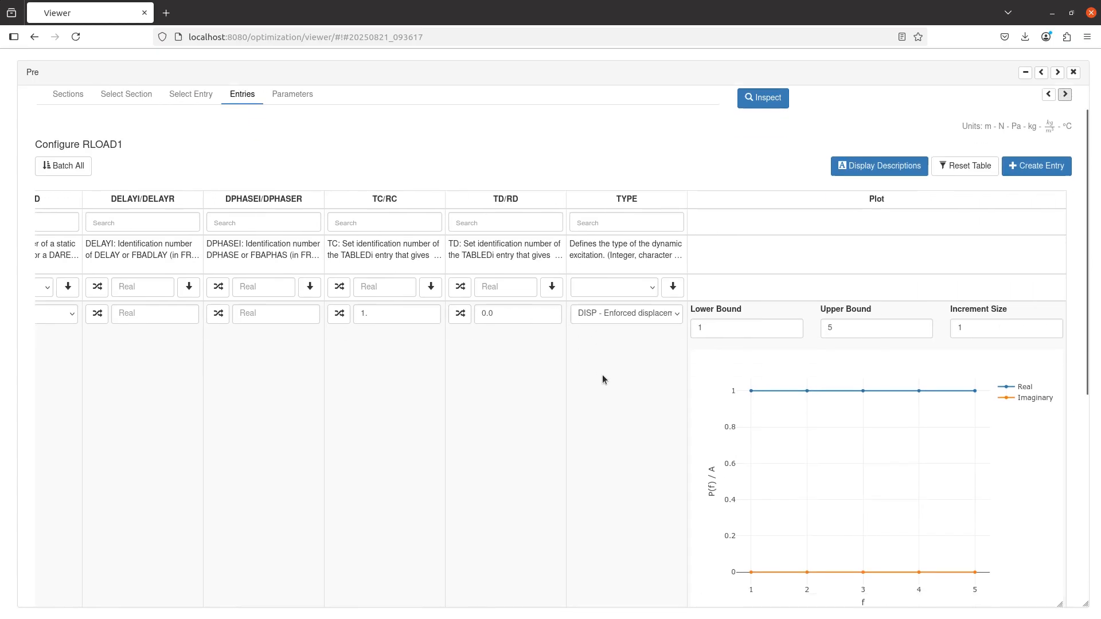
{"action": "scroll", "coordinate": [807, 381], "scroll_direction": "down", "scroll_amount": 2}
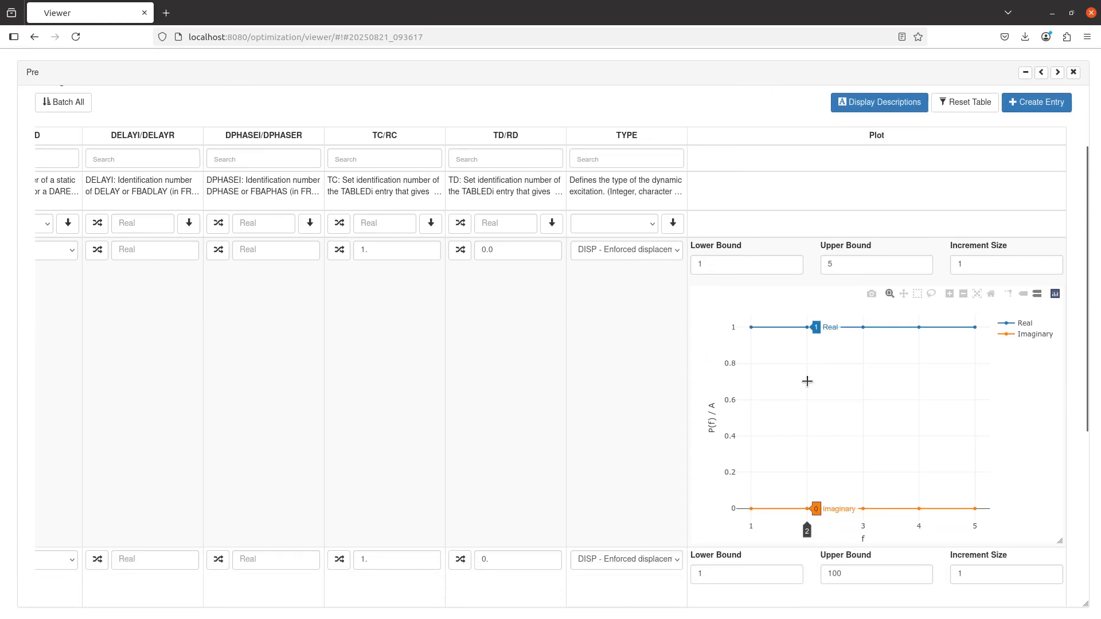
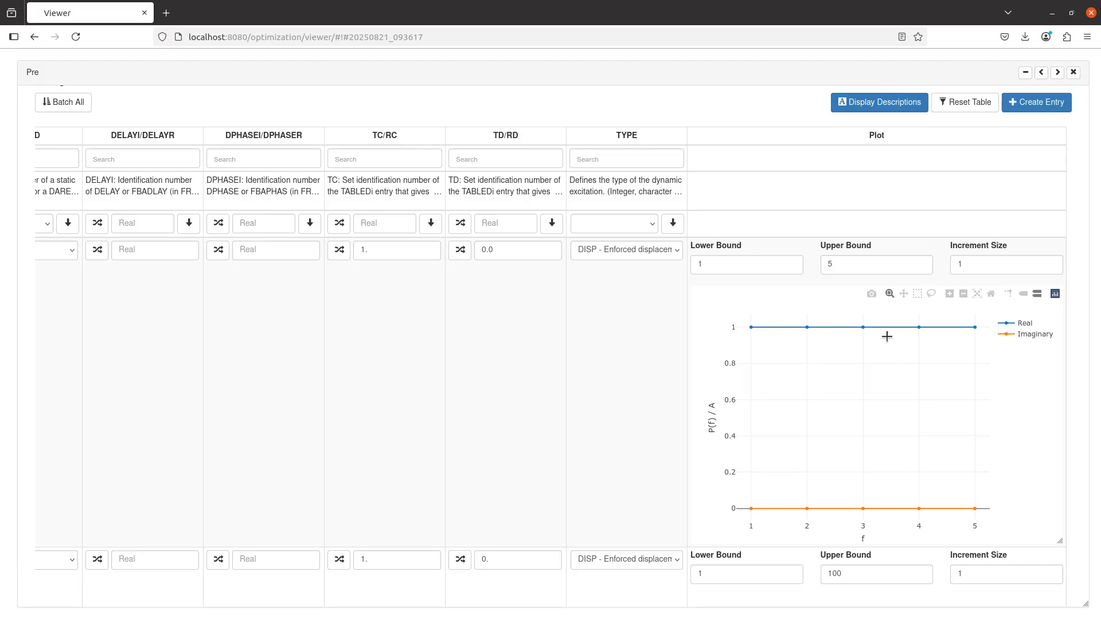
{"action": "mouse_move", "coordinate": [871, 334]}
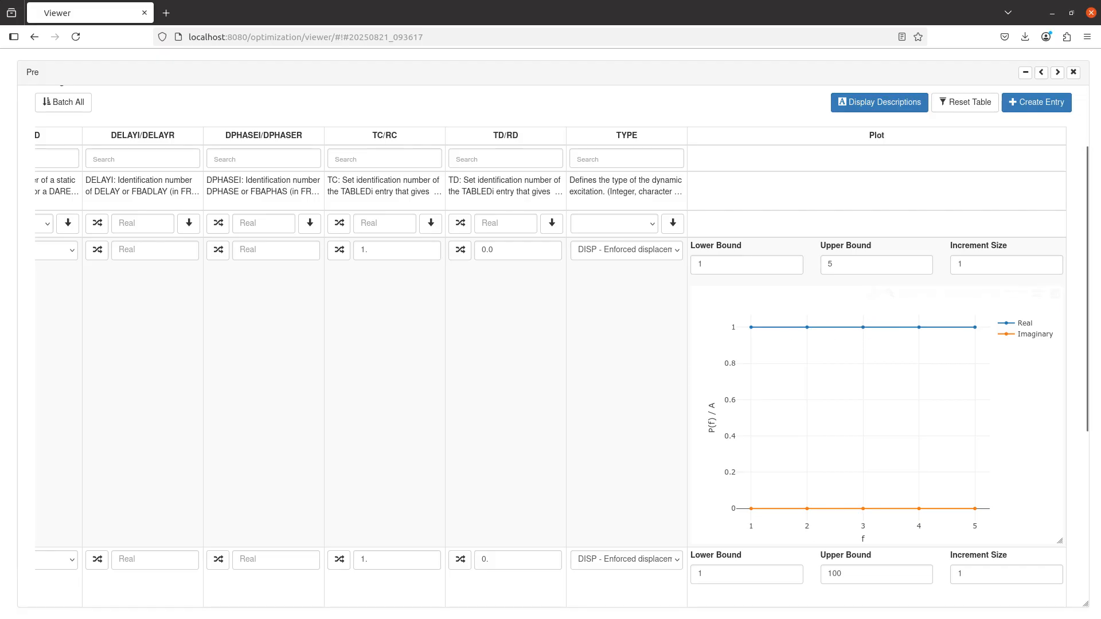
- Return to model.f06 in Notepad++ and highlight the complex displacement table for POINT-ID 1
{"action": "key", "text": "alt+Tab"}
{"action": "left_click", "coordinate": [256, 309]}
{"action": "left_click_drag", "start_coordinate": [544, 434], "coordinate": [11, 233]}
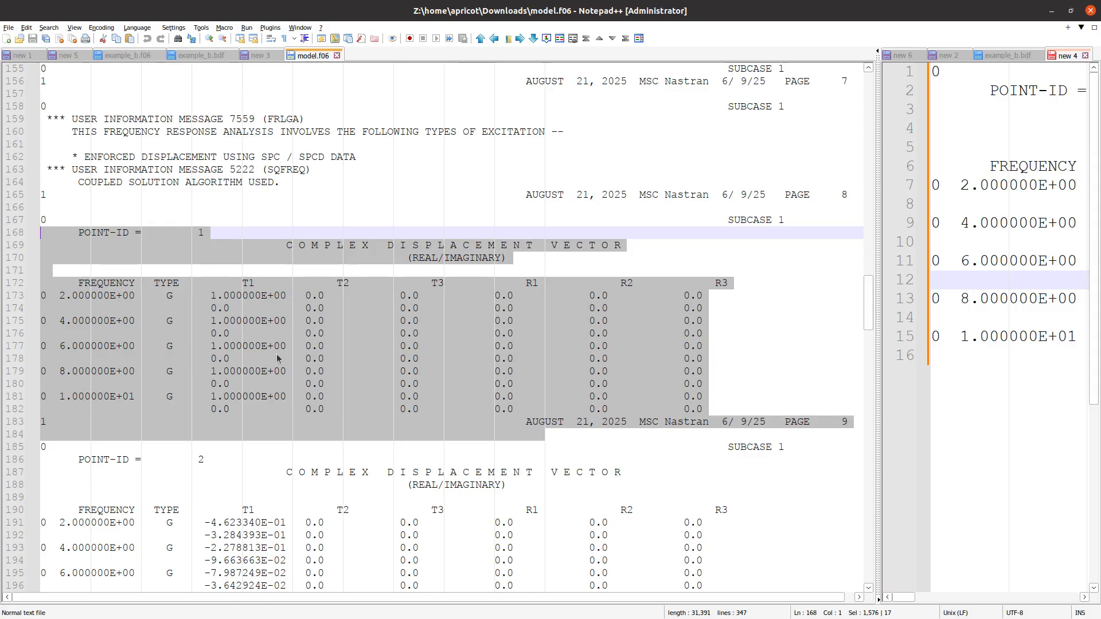
- Enlarge the text and highlight the real T1 displacements of POINT-ID 1 frequency by frequency
{"action": "left_click", "coordinate": [229, 348]}
{"action": "left_click", "coordinate": [207, 308]}
{"action": "left_click_drag", "start_coordinate": [209, 282], "coordinate": [395, 395]}
{"action": "scroll", "coordinate": [289, 411], "scroll_direction": "up", "scroll_amount": 3}
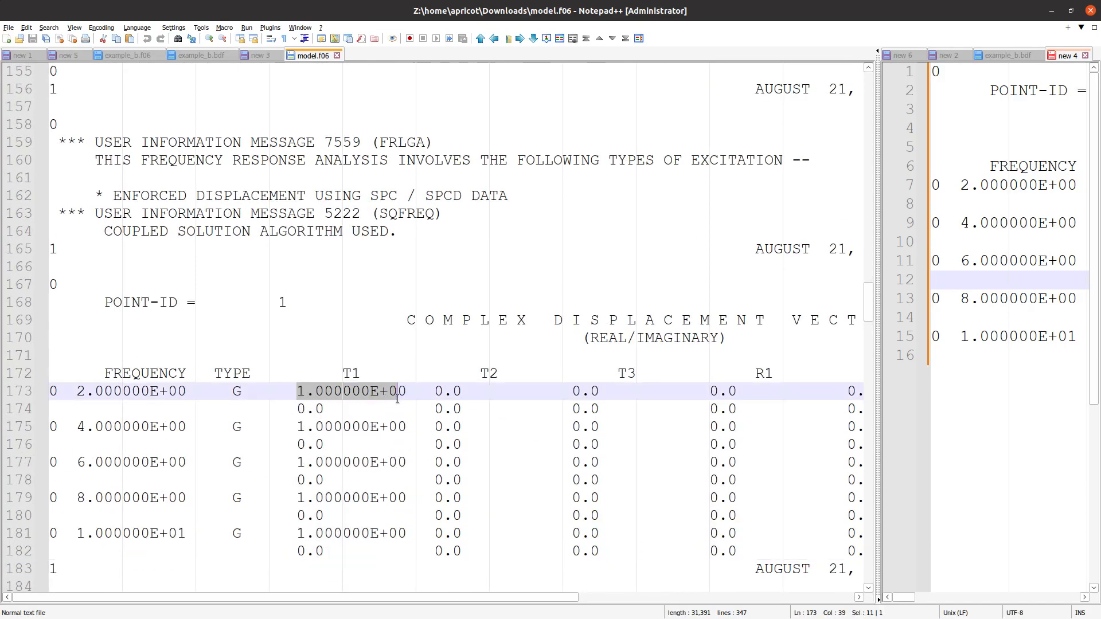
{"action": "left_click_drag", "start_coordinate": [298, 428], "coordinate": [342, 430]}
{"action": "left_click_drag", "start_coordinate": [297, 464], "coordinate": [343, 464]}
{"action": "left_click_drag", "start_coordinate": [288, 500], "coordinate": [342, 535]}
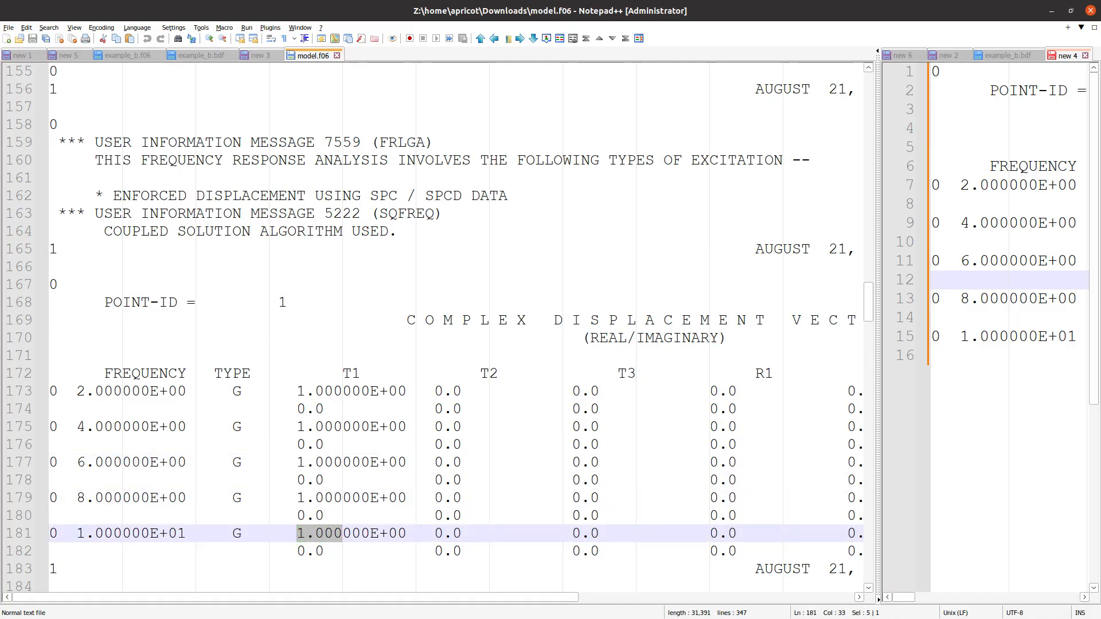
- Switch to the random vibration theory PDF and compare the Figure 7 displacement table and the Figure 8 CBUSH strain table
{"action": "key", "text": "alt+Tab"}
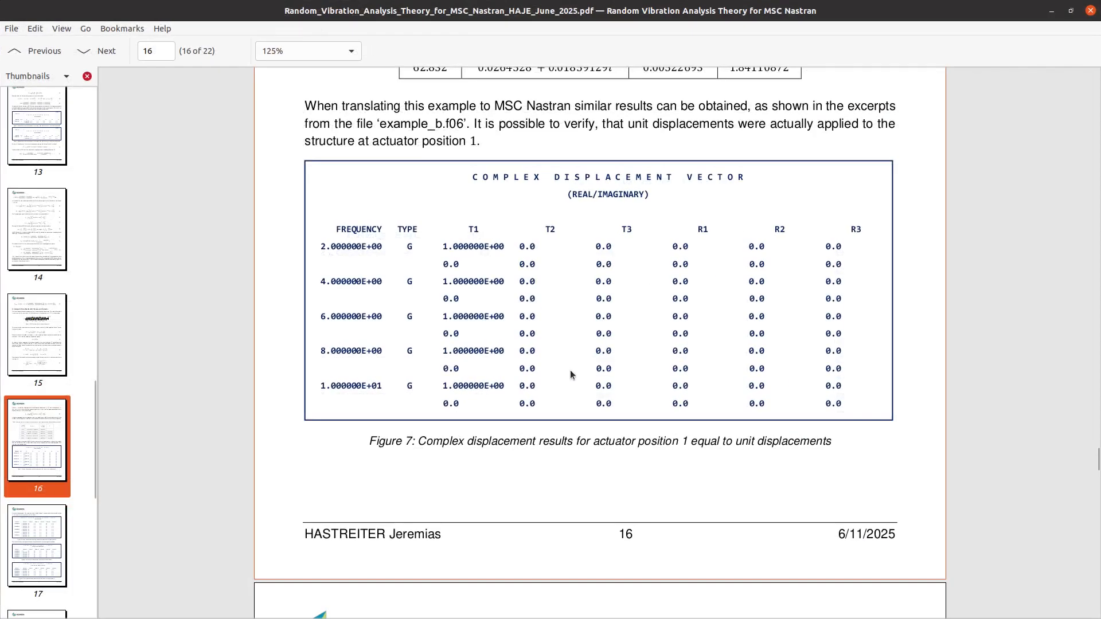
{"action": "scroll", "coordinate": [690, 314], "scroll_direction": "up", "scroll_amount": 2}
{"action": "left_click_drag", "start_coordinate": [463, 129], "coordinate": [544, 286]}
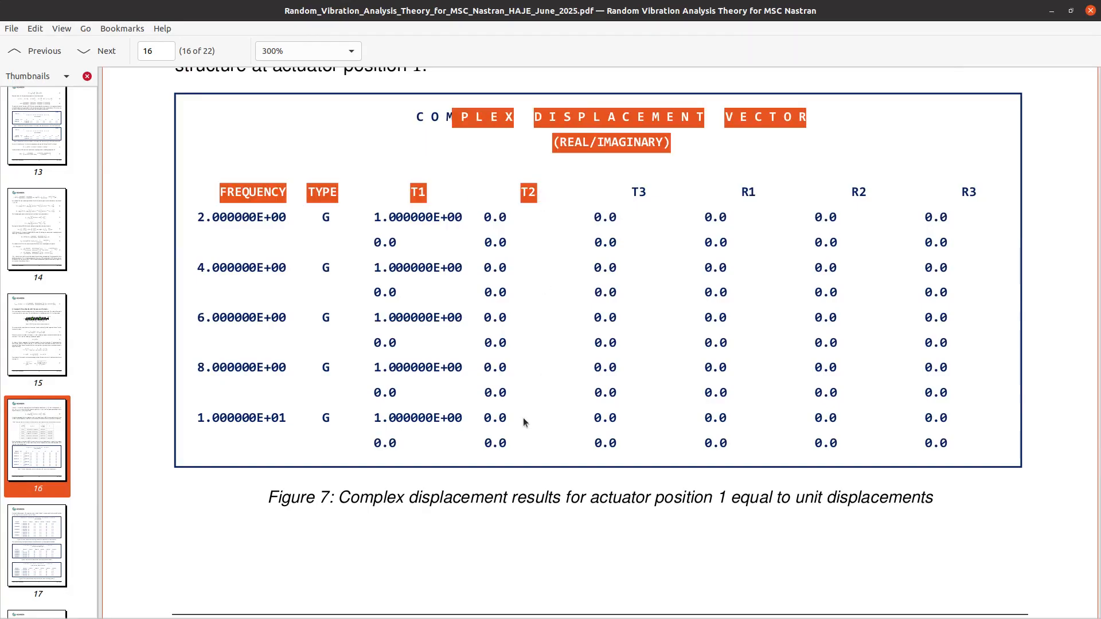
{"action": "scroll", "coordinate": [577, 353], "scroll_direction": "down", "scroll_amount": 10}
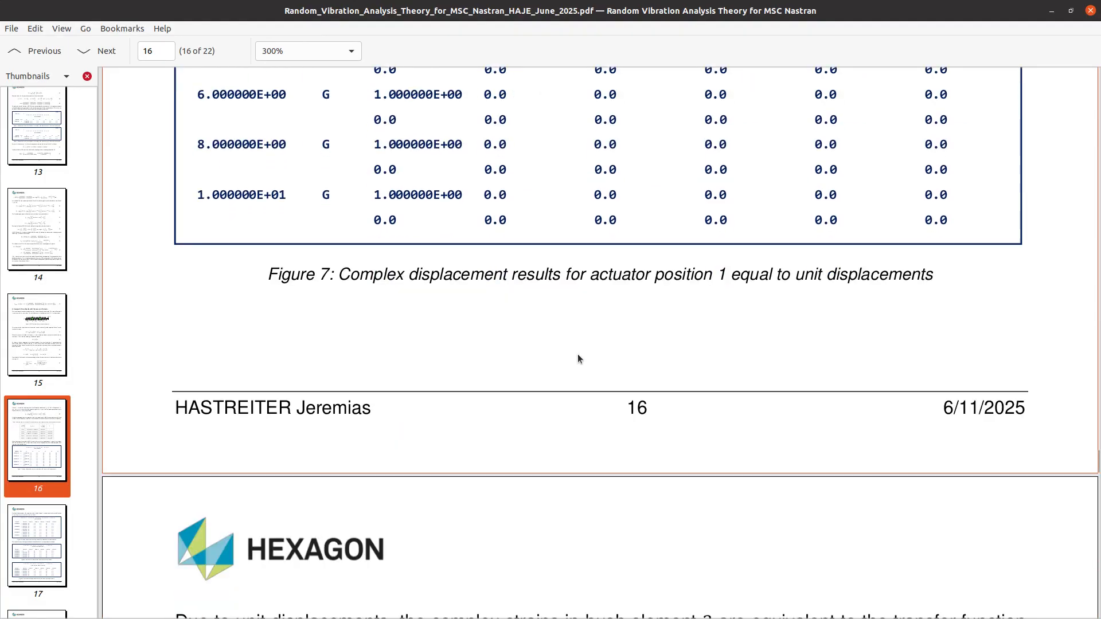
{"action": "scroll", "coordinate": [577, 357], "scroll_direction": "down", "scroll_amount": 2}
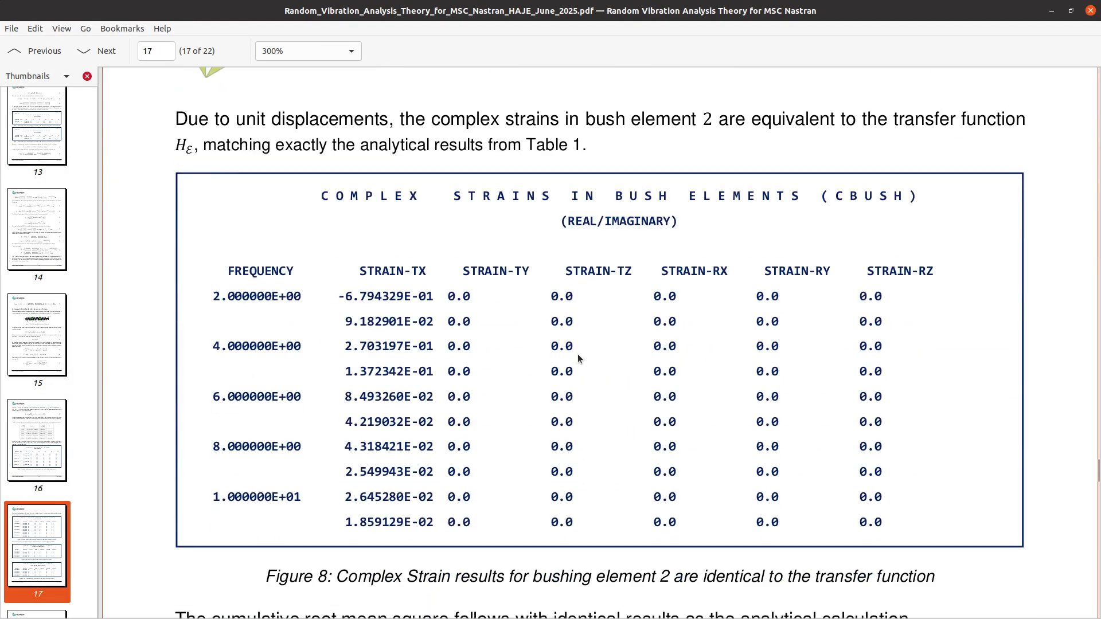
{"action": "left_click_drag", "start_coordinate": [368, 196], "coordinate": [667, 193]}
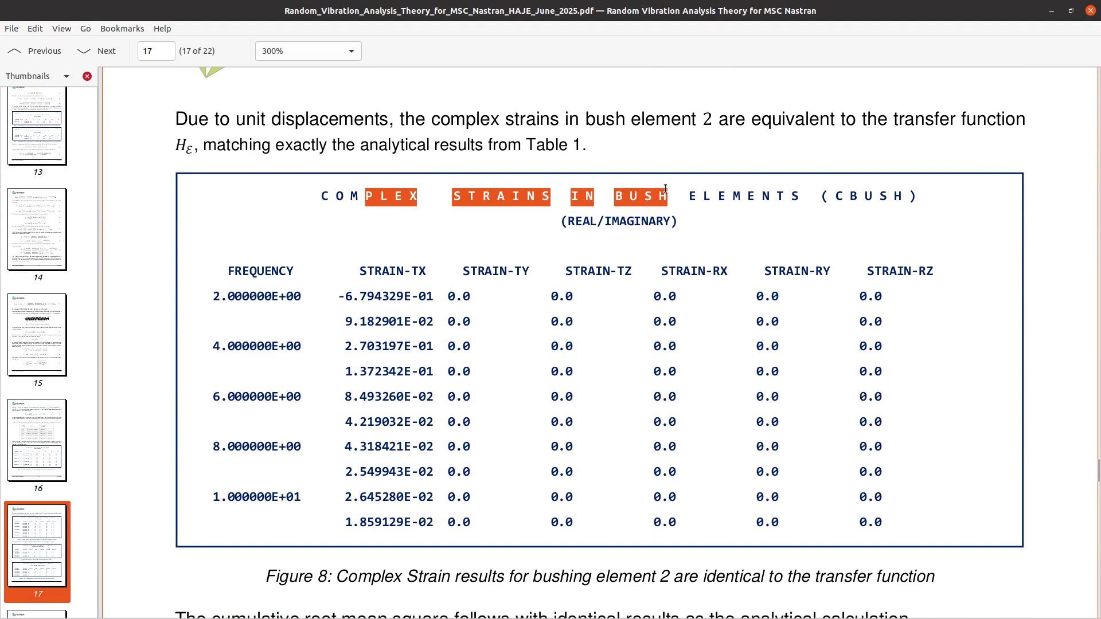
{"action": "left_click", "coordinate": [665, 189]}
- Return to the browser and add the STRAIN case control command above the subcases
{"action": "key", "text": "alt+Tab"}
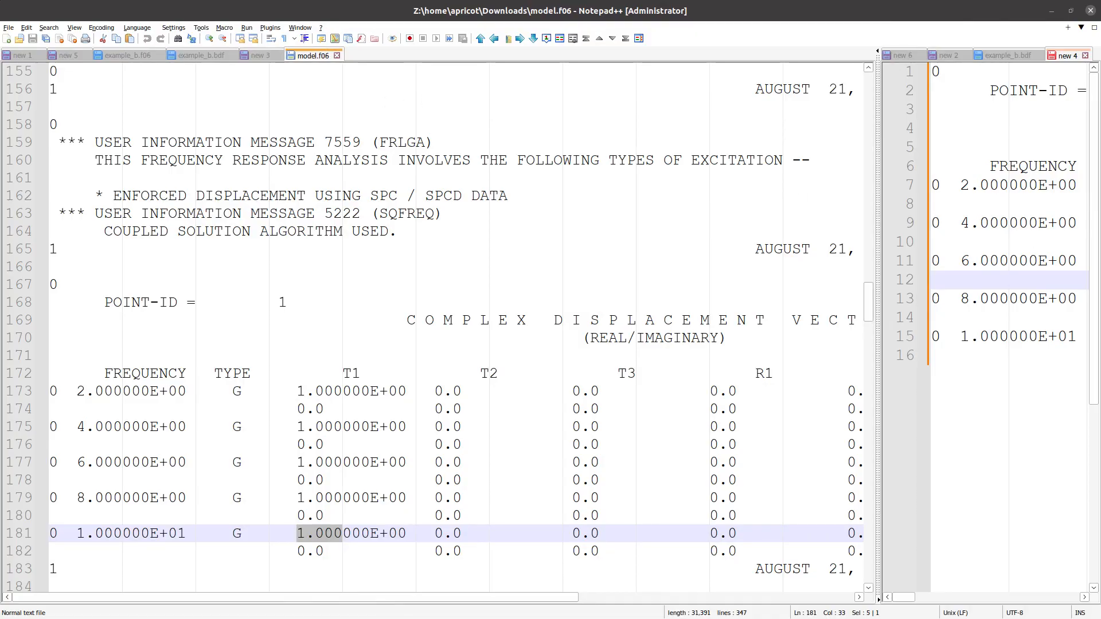
{"action": "key", "text": "alt+Tab"}
{"action": "scroll", "coordinate": [220, 176], "scroll_direction": "up", "scroll_amount": 3}
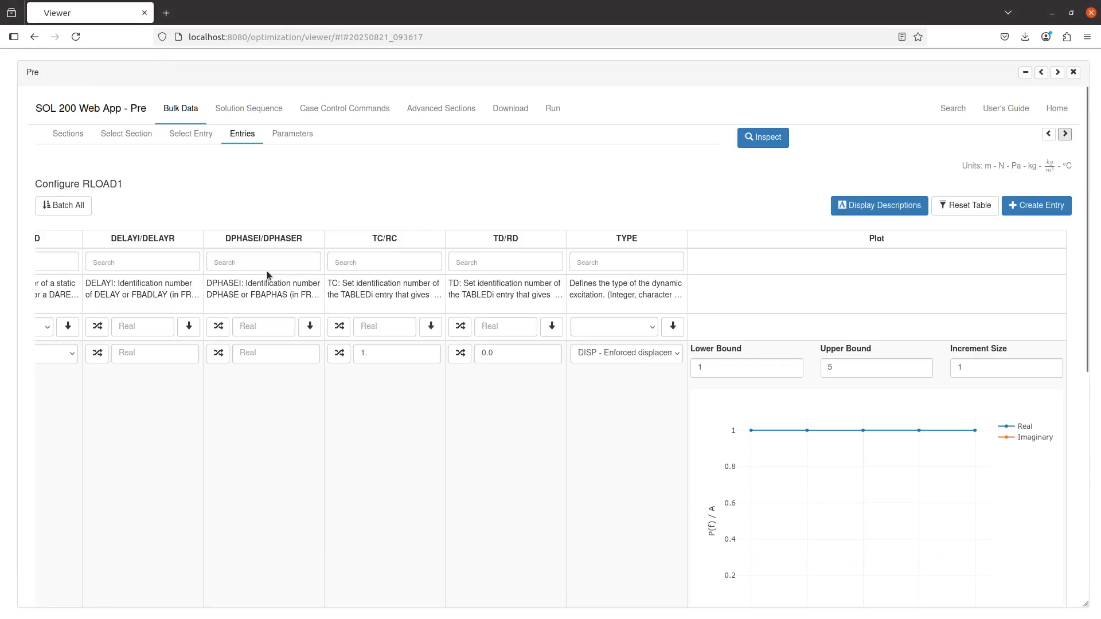
{"action": "left_click", "coordinate": [334, 110]}
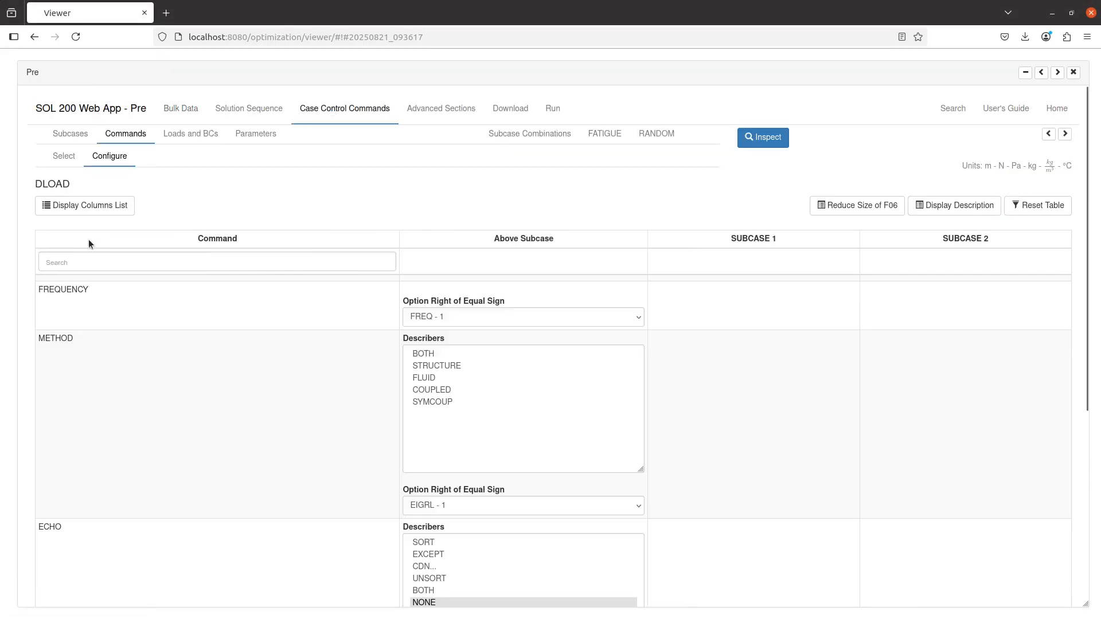
{"action": "left_click", "coordinate": [64, 156]}
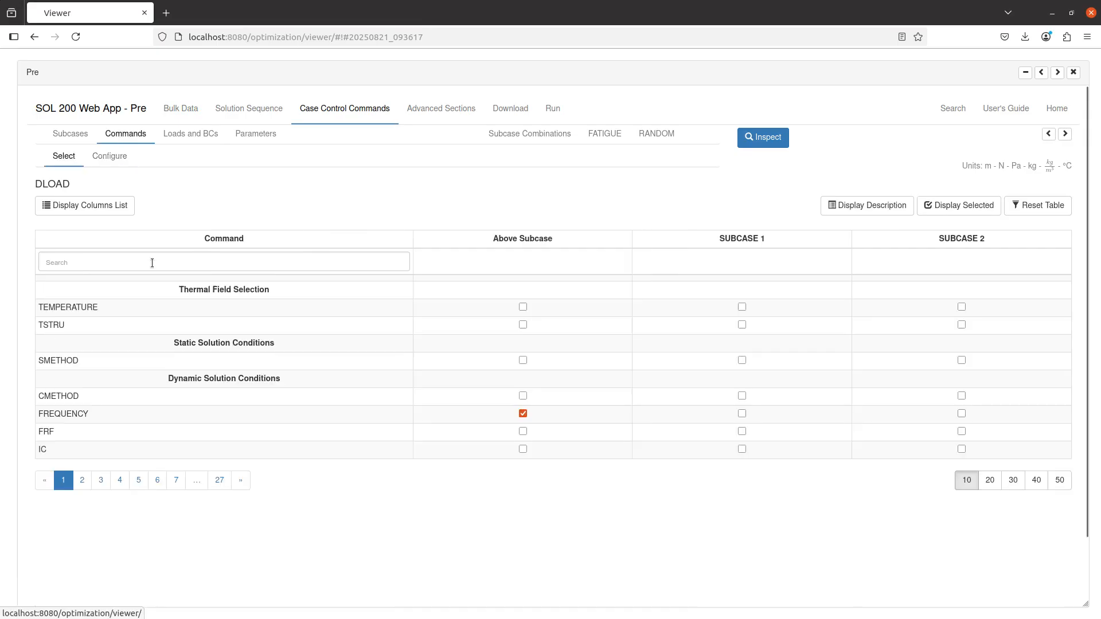
{"action": "left_click", "coordinate": [152, 261]}
{"action": "type", "text": "strain"}
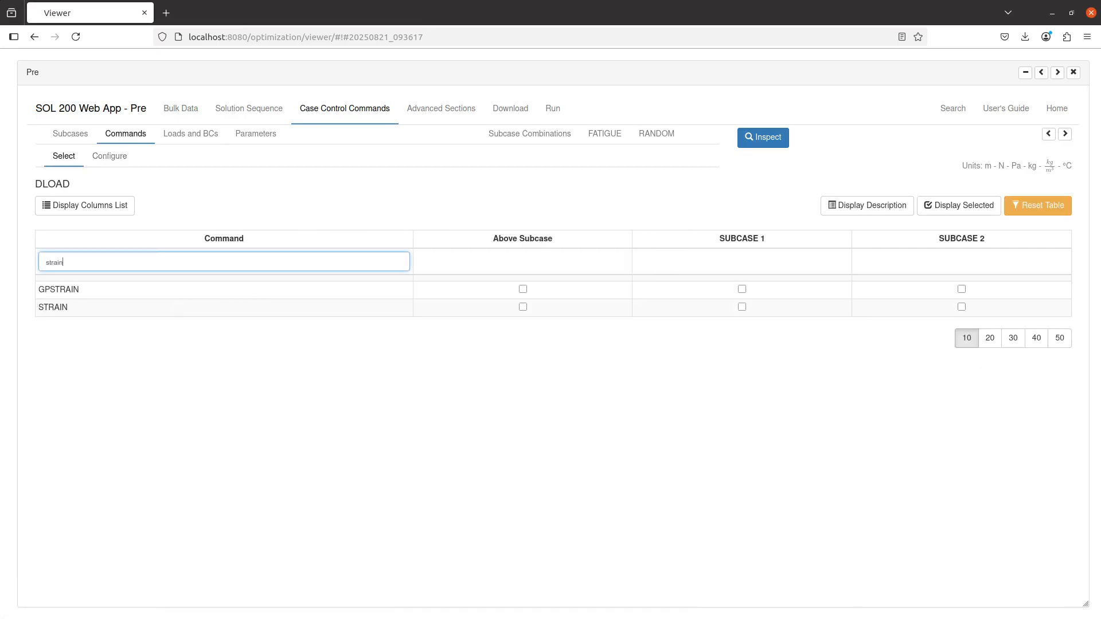
{"action": "left_click", "coordinate": [523, 307]}
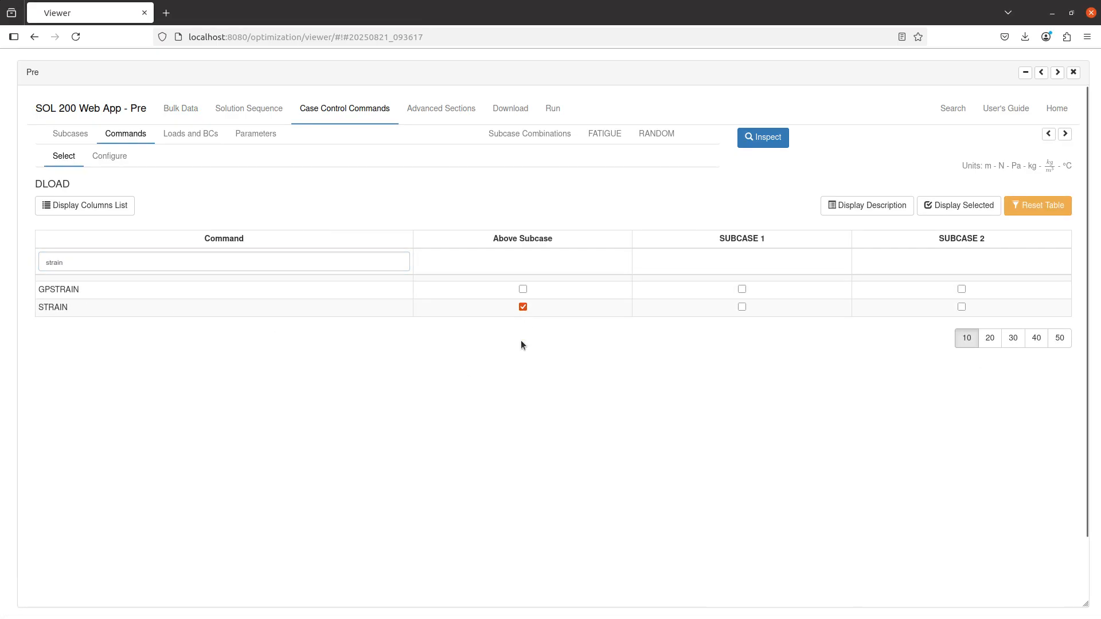
- Configure the STRAIN command with the SORT2 describer
{"action": "left_click", "coordinate": [100, 163]}
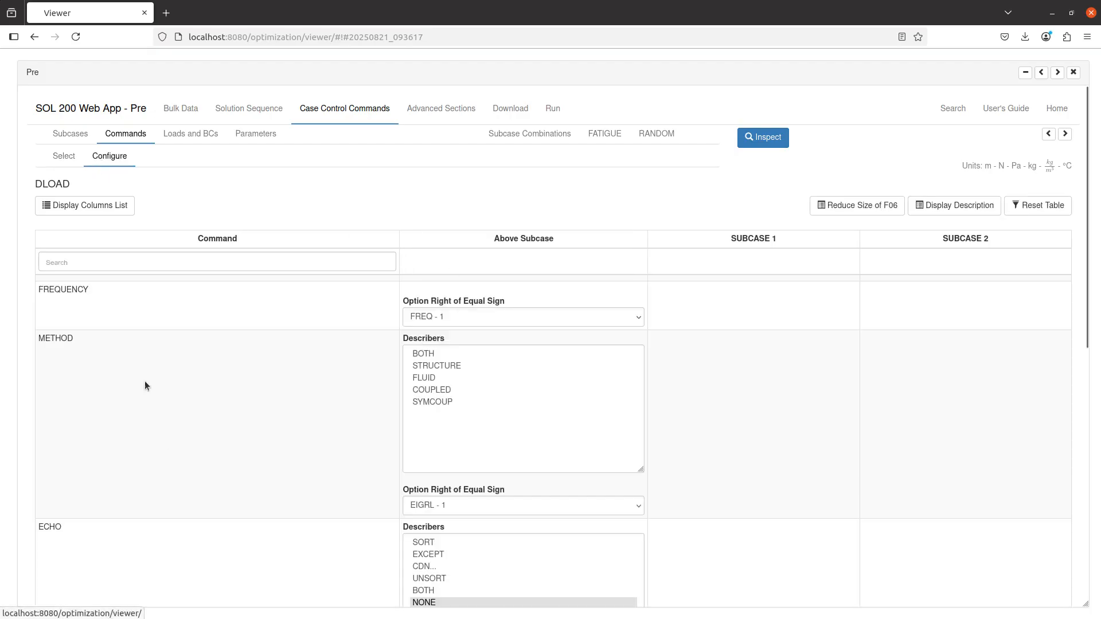
{"action": "scroll", "coordinate": [177, 466], "scroll_direction": "down", "scroll_amount": 6}
{"action": "scroll", "coordinate": [177, 465], "scroll_direction": "down", "scroll_amount": 2}
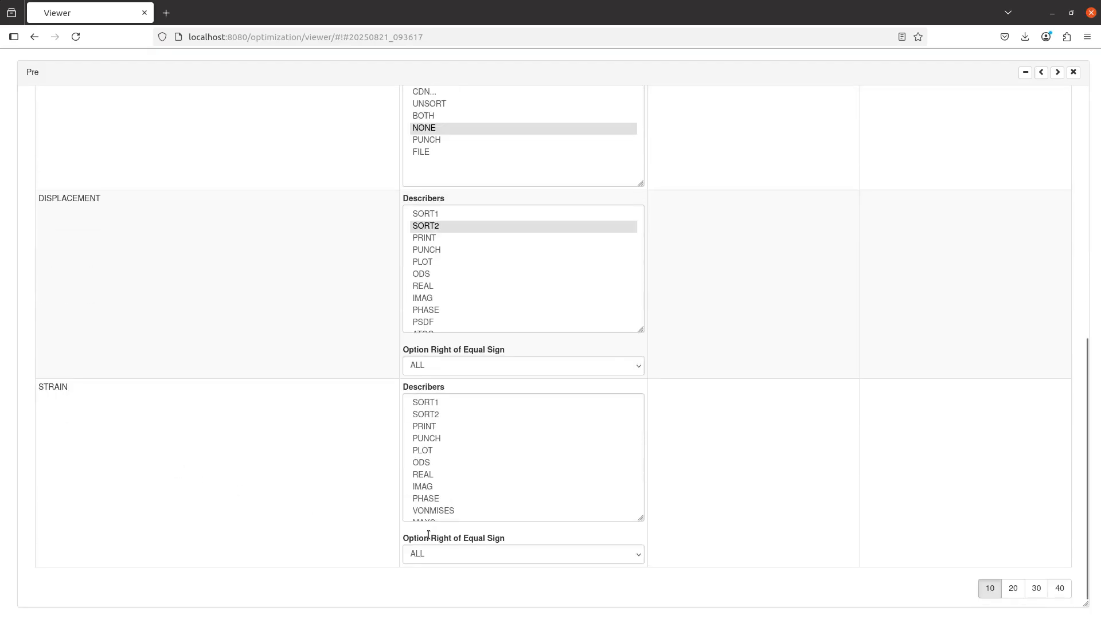
{"action": "left_click", "coordinate": [432, 414]}
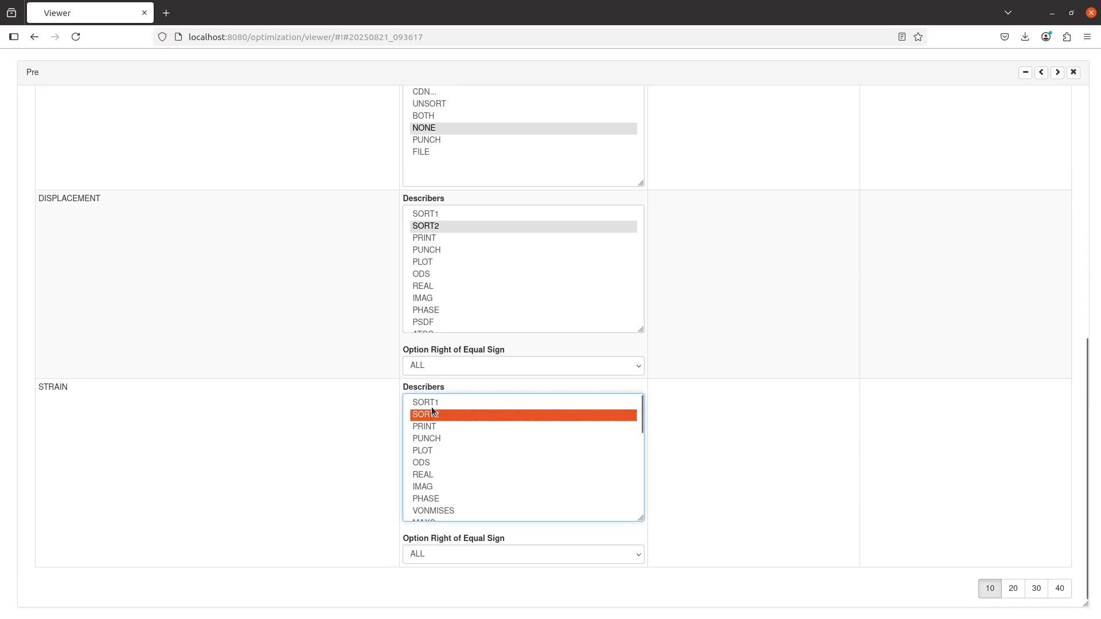
{"action": "left_click", "coordinate": [324, 397]}
{"action": "scroll", "coordinate": [325, 397], "scroll_direction": "up", "scroll_amount": 4}
{"action": "scroll", "coordinate": [324, 397], "scroll_direction": "up", "scroll_amount": 4}
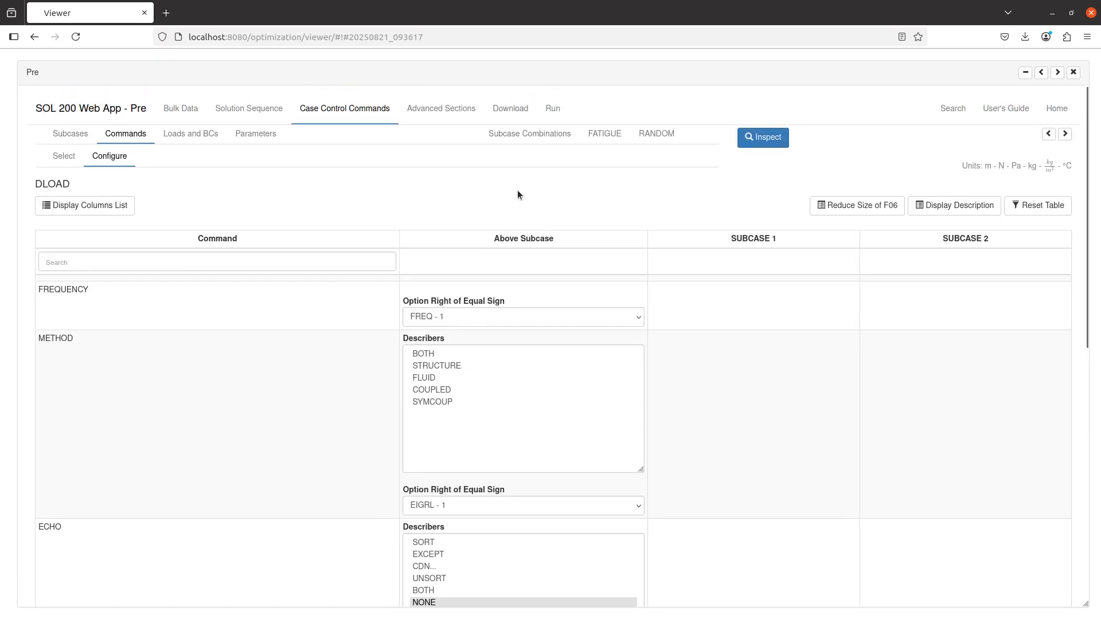
- Run the updated model as a new MSC Nastran job and display model.f06 from the result files
{"action": "left_click", "coordinate": [516, 109]}
{"action": "left_click", "coordinate": [698, 291]}
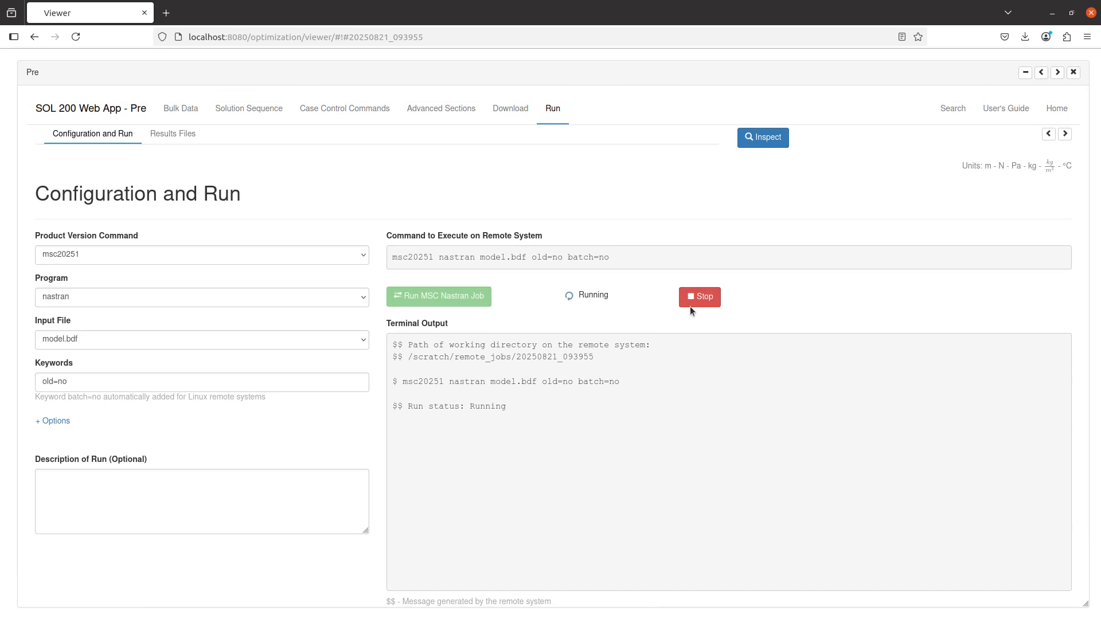
{"action": "left_click", "coordinate": [184, 142]}
{"action": "left_click", "coordinate": [81, 418]}
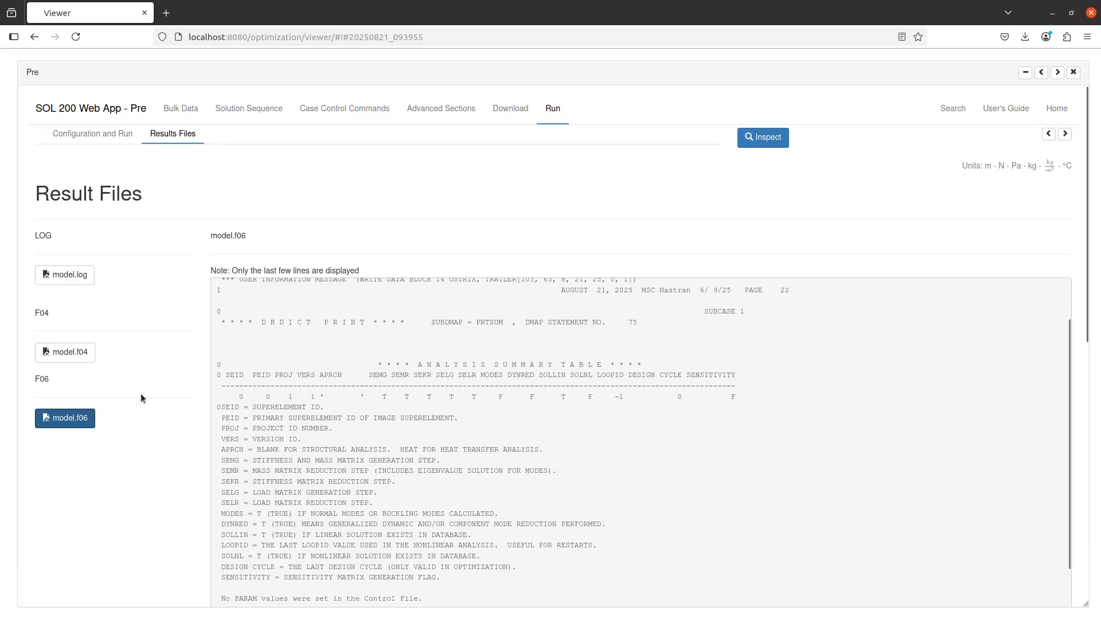
- Download the new model.f06 from the remote system files and open the downloaded model(1).f06 in Notepad++
{"action": "scroll", "coordinate": [201, 352], "scroll_direction": "down", "scroll_amount": 5}
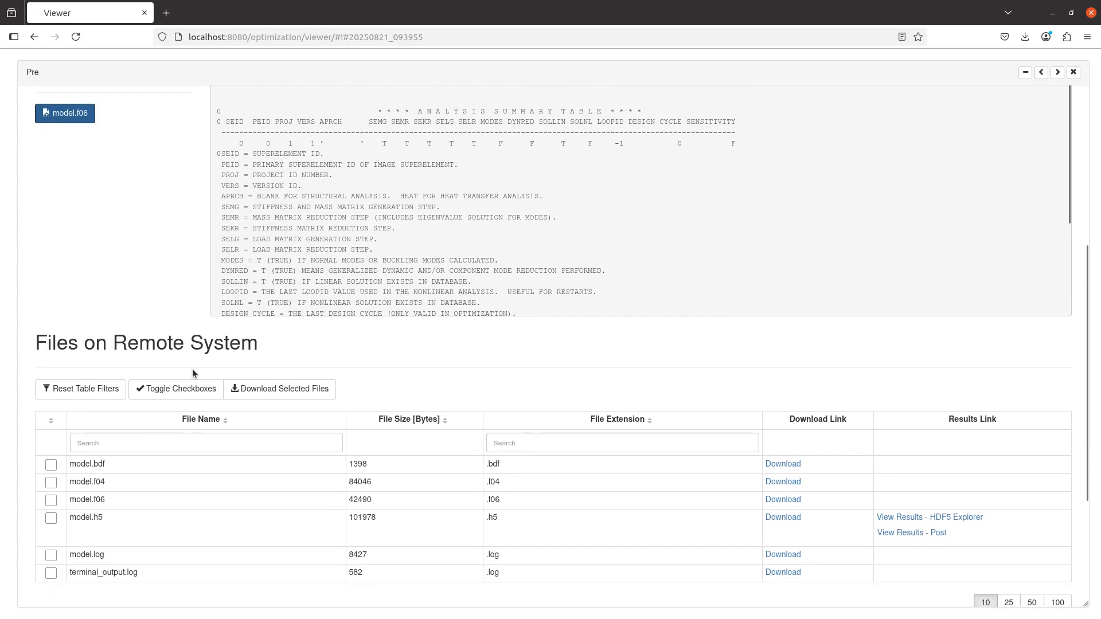
{"action": "left_click", "coordinate": [781, 495]}
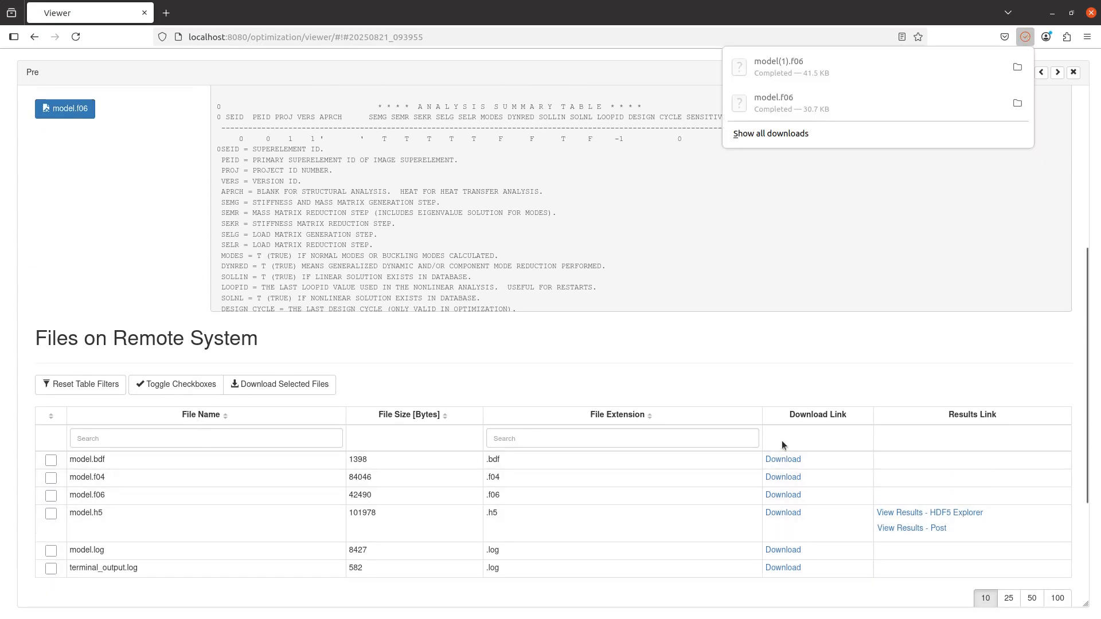
{"action": "left_click", "coordinate": [1017, 103]}
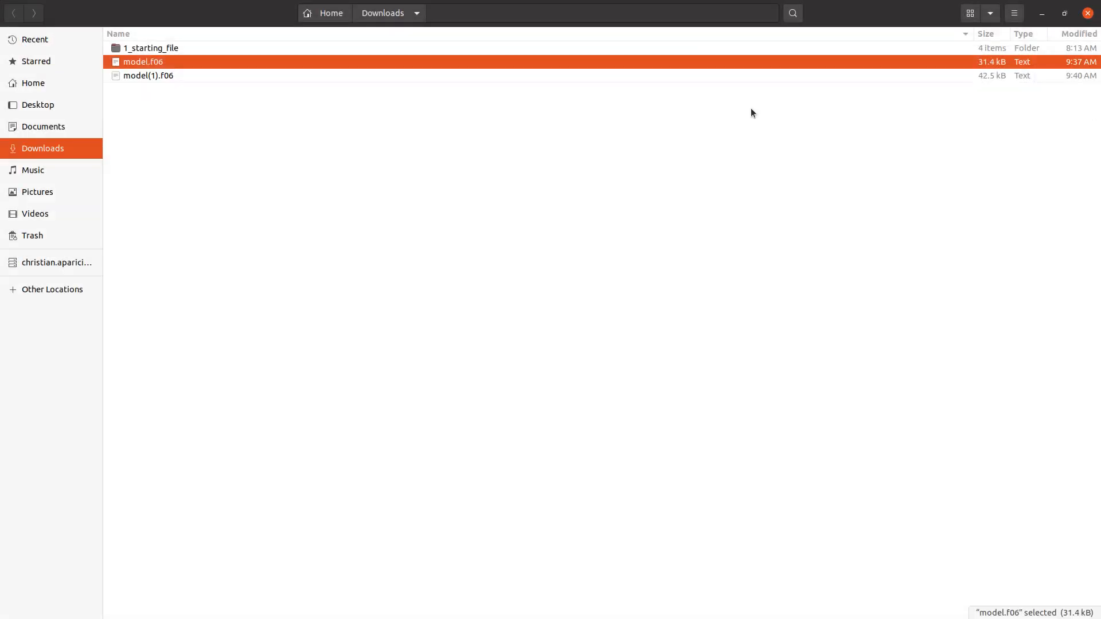
{"action": "right_click", "coordinate": [182, 76]}
{"action": "left_click", "coordinate": [189, 80]}
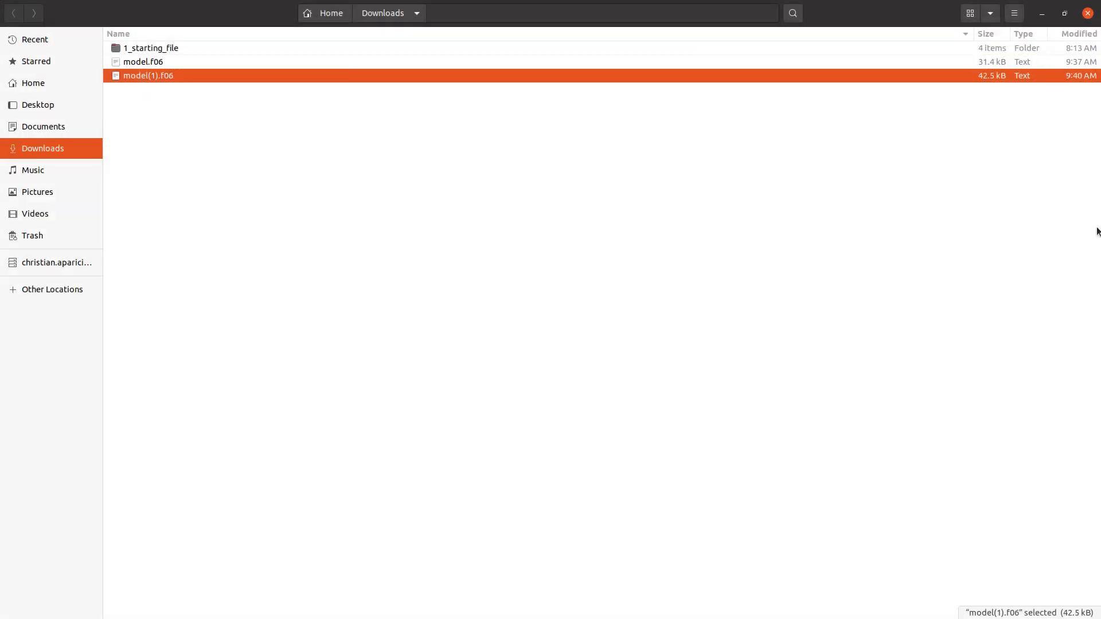
- Look through model(1).f06 for the complex strains in the CBUSH elements of subcase 1
{"action": "scroll", "coordinate": [466, 294], "scroll_direction": "down", "scroll_amount": 20}
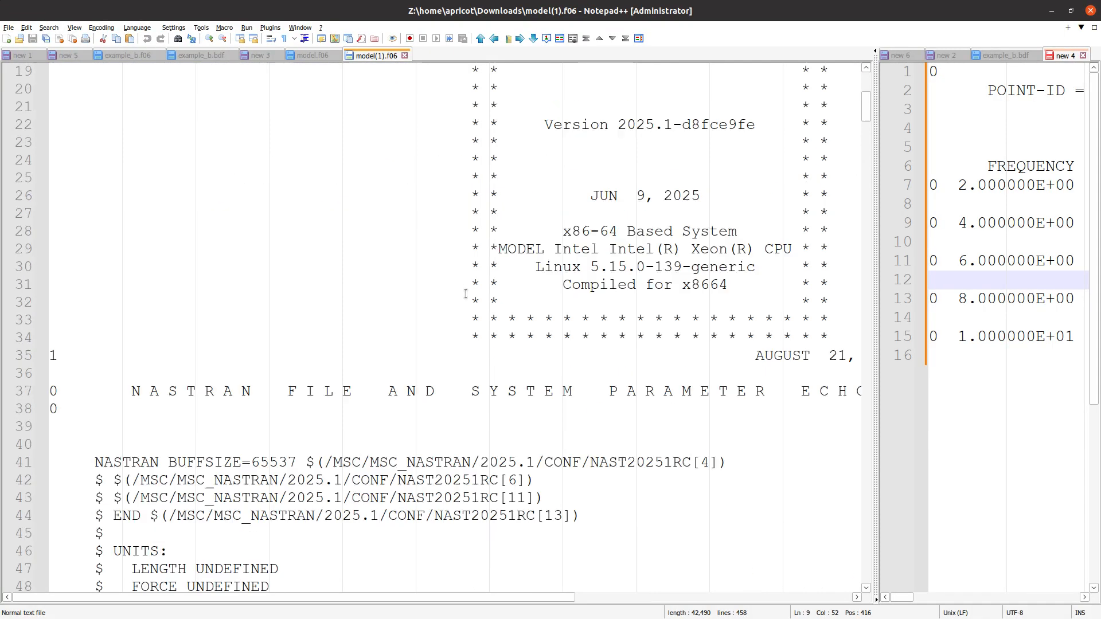
{"action": "scroll", "coordinate": [465, 294], "scroll_direction": "down", "scroll_amount": 20}
{"action": "left_click", "coordinate": [470, 142]}
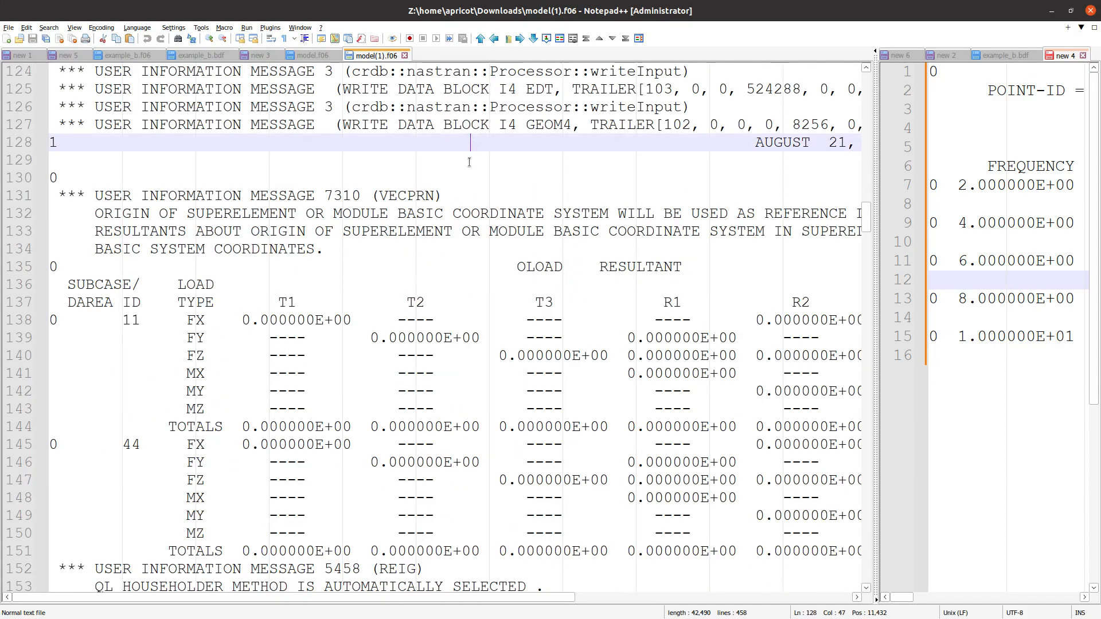
{"action": "left_click", "coordinate": [470, 161]}
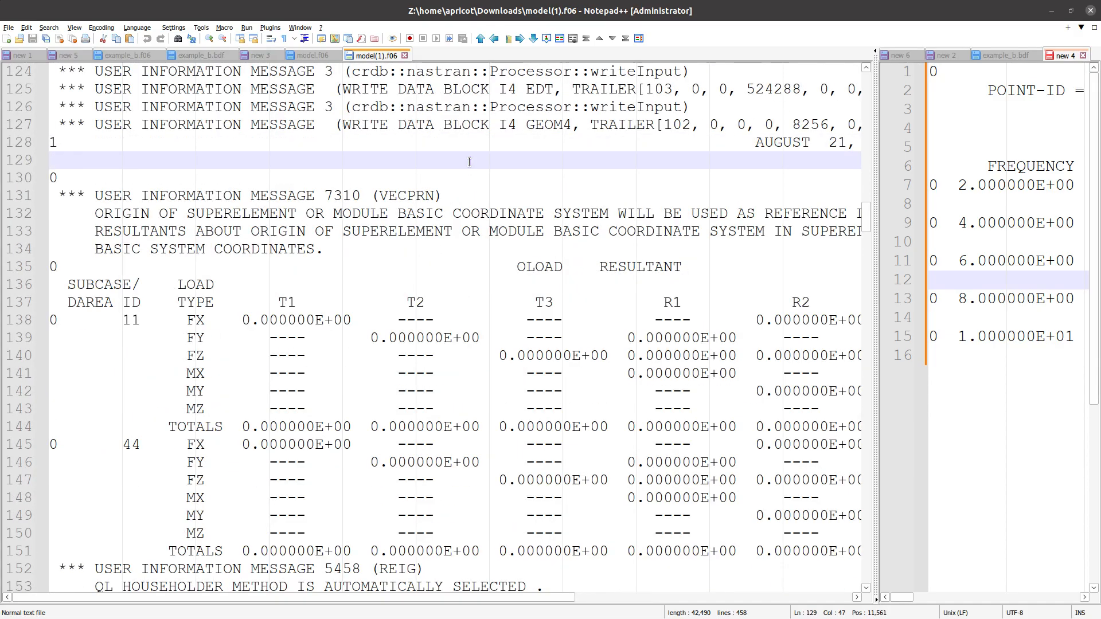
{"action": "key", "text": "F3"}
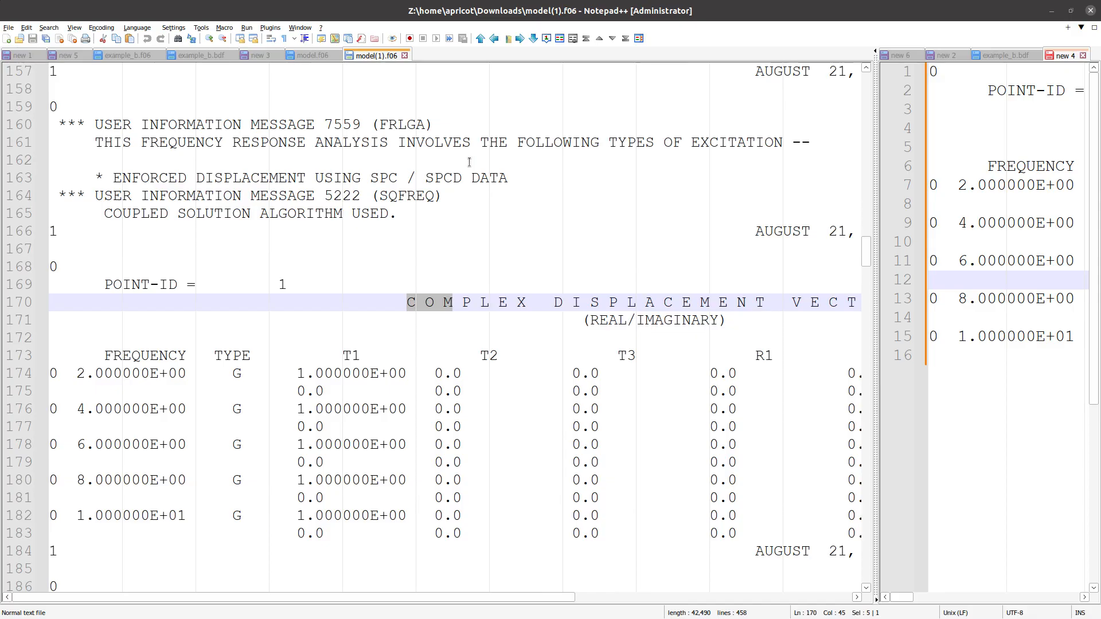
{"action": "scroll", "coordinate": [471, 258], "scroll_direction": "down", "scroll_amount": 2}
{"action": "scroll", "coordinate": [471, 258], "scroll_direction": "down", "scroll_amount": 20}
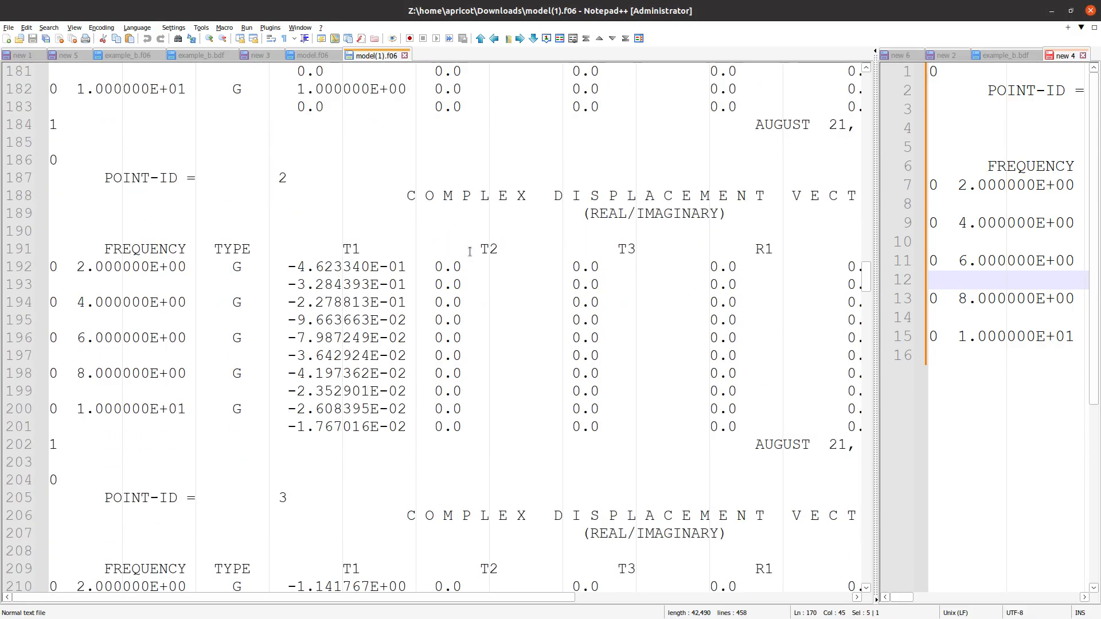
{"action": "scroll", "coordinate": [470, 251], "scroll_direction": "down", "scroll_amount": 20}
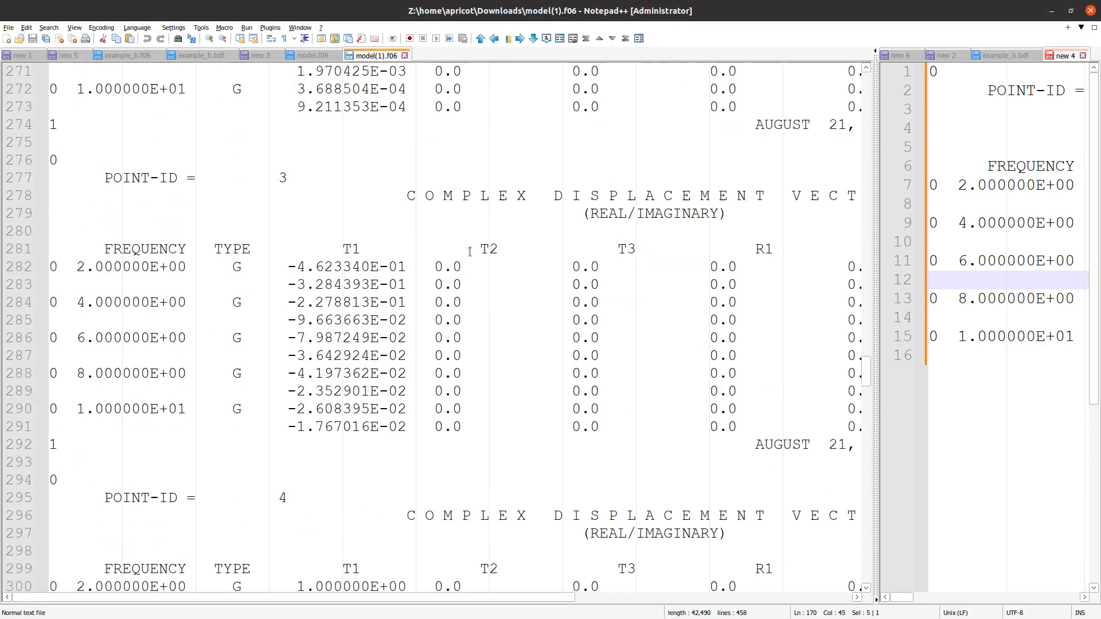
{"action": "scroll", "coordinate": [469, 251], "scroll_direction": "down", "scroll_amount": 3}
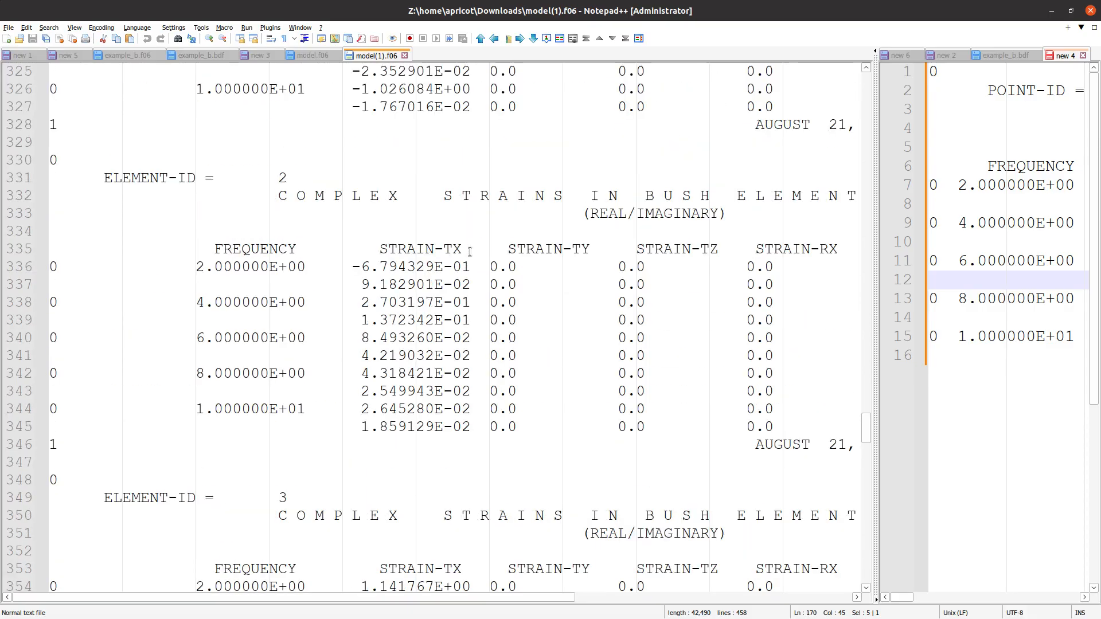
{"action": "scroll", "coordinate": [469, 251], "scroll_direction": "up", "scroll_amount": 8}
{"action": "scroll", "coordinate": [470, 251], "scroll_direction": "down", "scroll_amount": 7}
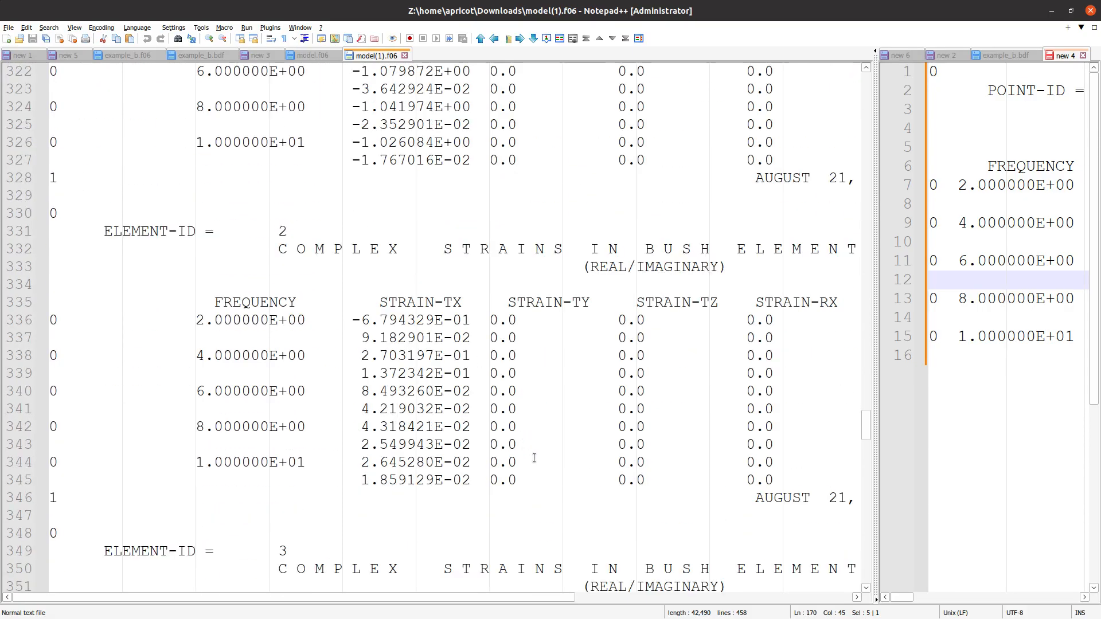
- Highlight the element 2 complex strain table and reduce the text size until all strain columns fit
{"action": "left_click", "coordinate": [328, 328]}
{"action": "left_click", "coordinate": [331, 361]}
{"action": "left_click_drag", "start_coordinate": [60, 233], "coordinate": [551, 470]}
{"action": "scroll", "coordinate": [549, 469], "scroll_direction": "down", "scroll_amount": 2}
{"action": "scroll", "coordinate": [549, 460], "scroll_direction": "down", "scroll_amount": 5}
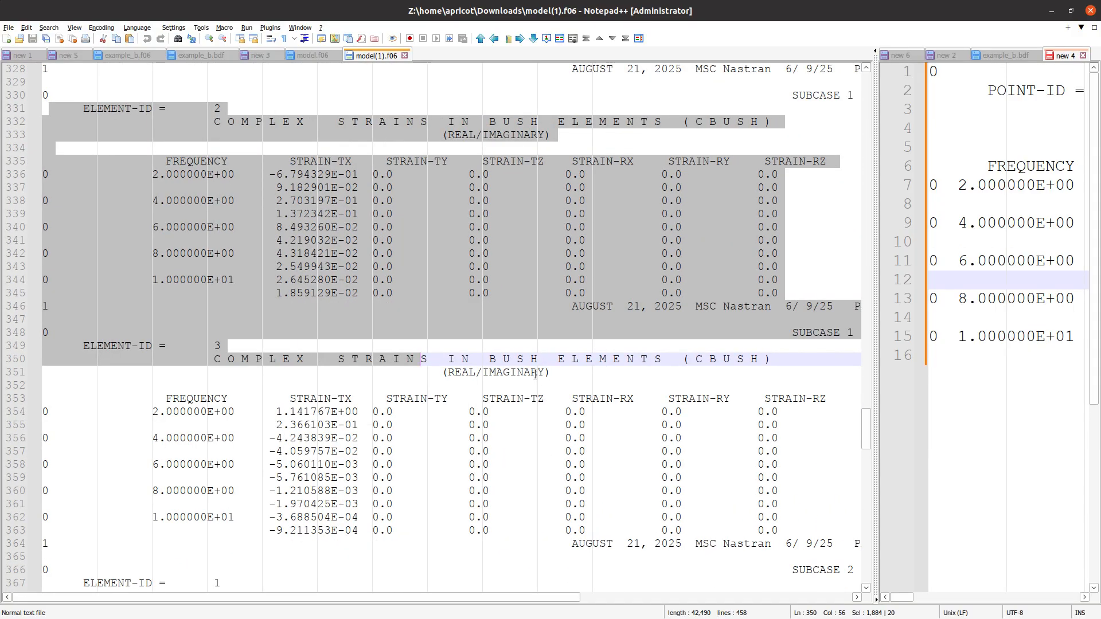
- Compare the STRAIN-TX values in Figure 8 of the theory PDF with the element 2 block in model(1).f06 in Notepad++
{"action": "key", "text": "alt+Tab"}
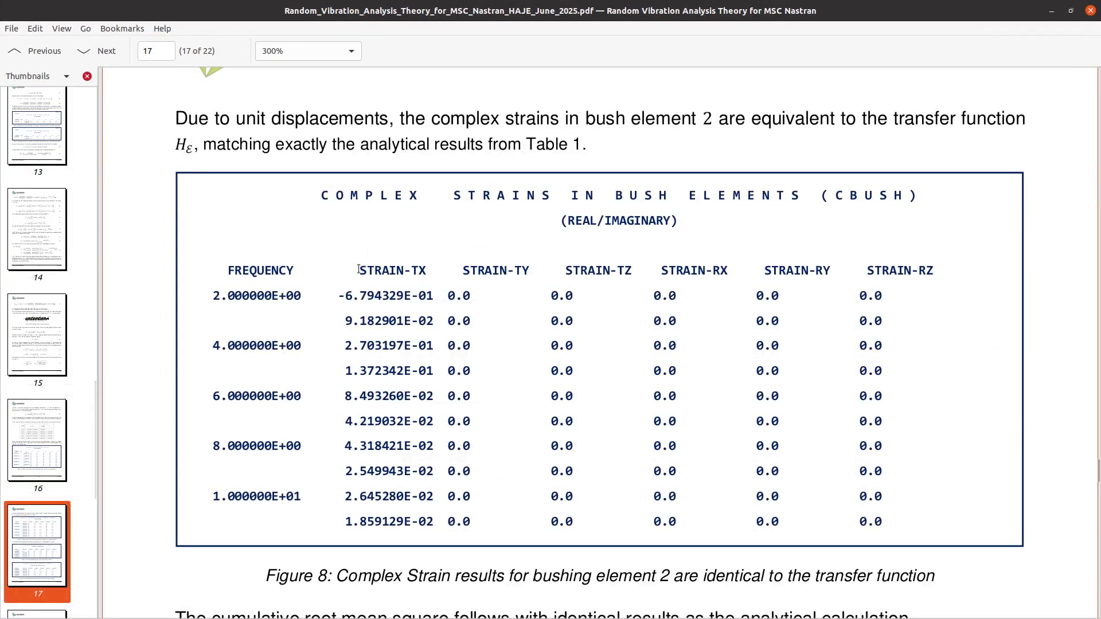
{"action": "left_click_drag", "start_coordinate": [392, 307], "coordinate": [414, 339]}
{"action": "scroll", "coordinate": [414, 339], "scroll_direction": "up", "scroll_amount": 5}
{"action": "scroll", "coordinate": [414, 339], "scroll_direction": "down", "scroll_amount": 8}
{"action": "scroll", "coordinate": [414, 339], "scroll_direction": "up", "scroll_amount": 5}
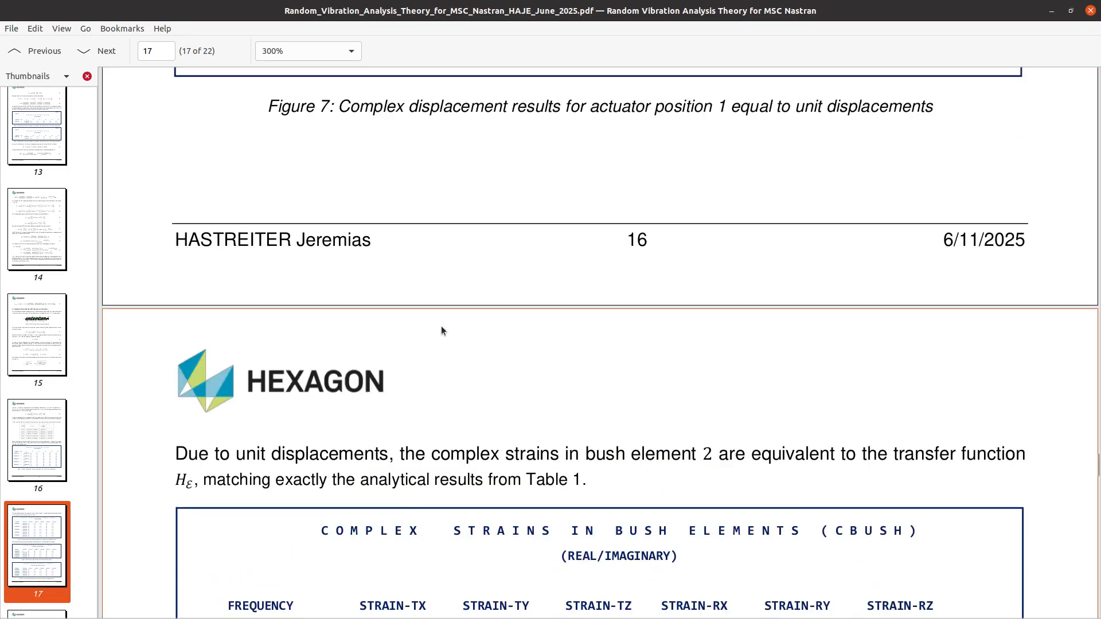
{"action": "scroll", "coordinate": [441, 326], "scroll_direction": "down", "scroll_amount": 4}
{"action": "scroll", "coordinate": [377, 256], "scroll_direction": "up", "scroll_amount": 2}
{"action": "left_click", "coordinate": [377, 256]}
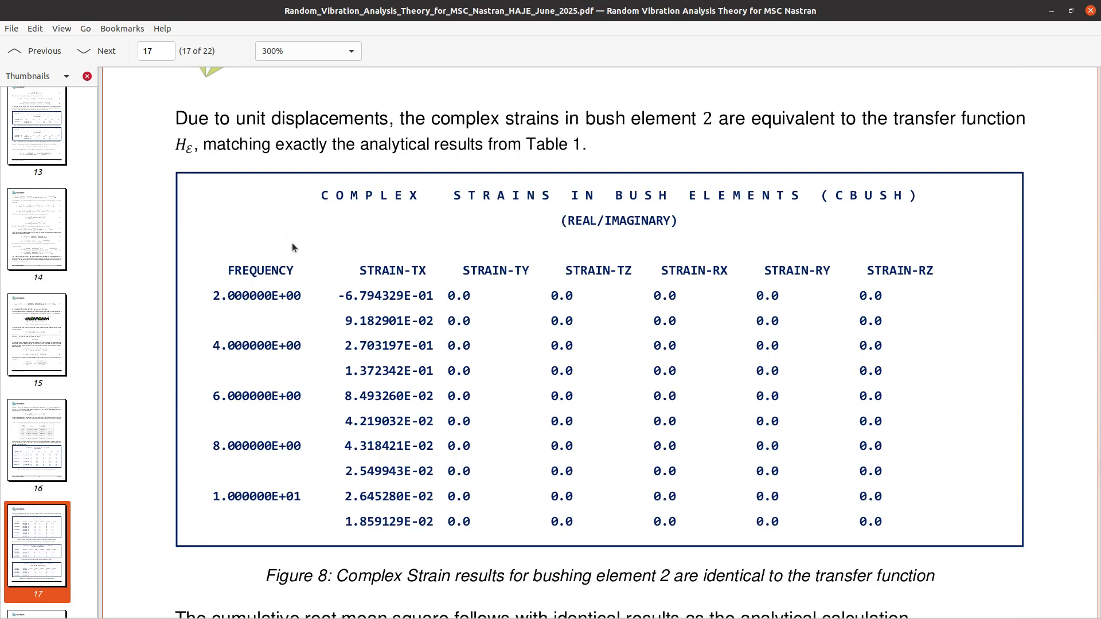
{"action": "left_click_drag", "start_coordinate": [328, 296], "coordinate": [404, 303]}
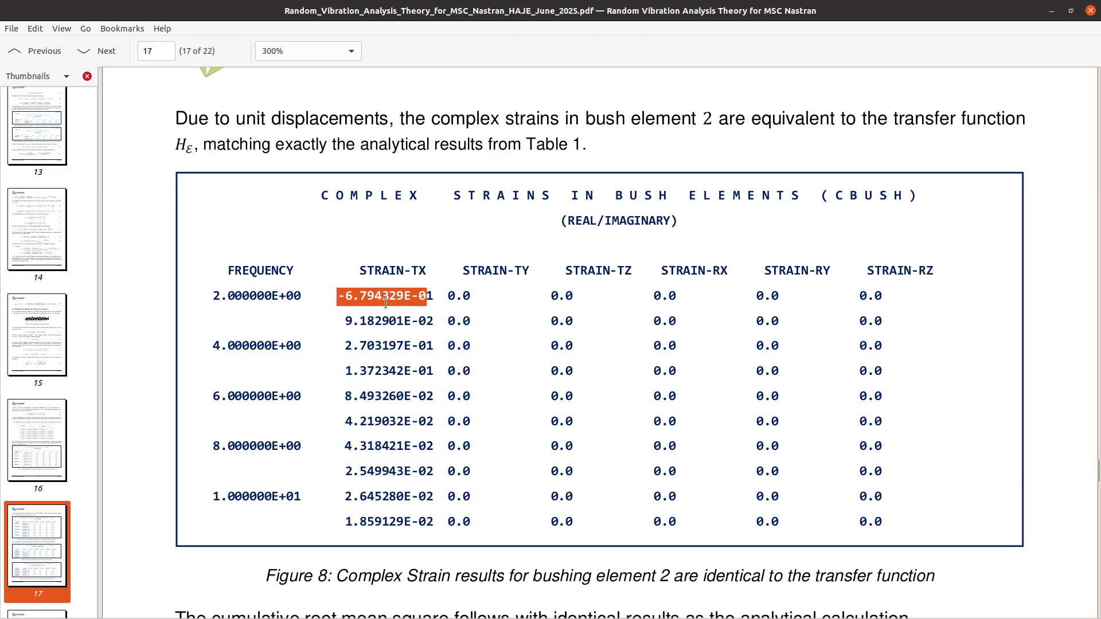
{"action": "left_click_drag", "start_coordinate": [343, 496], "coordinate": [448, 498]}
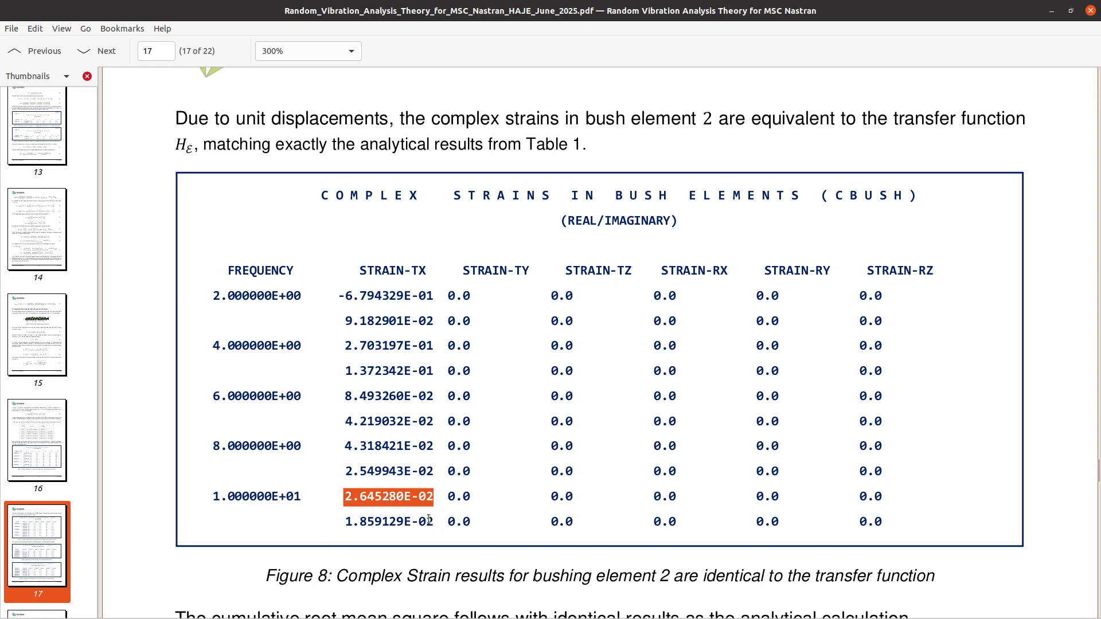
{"action": "key", "text": "alt+Tab"}
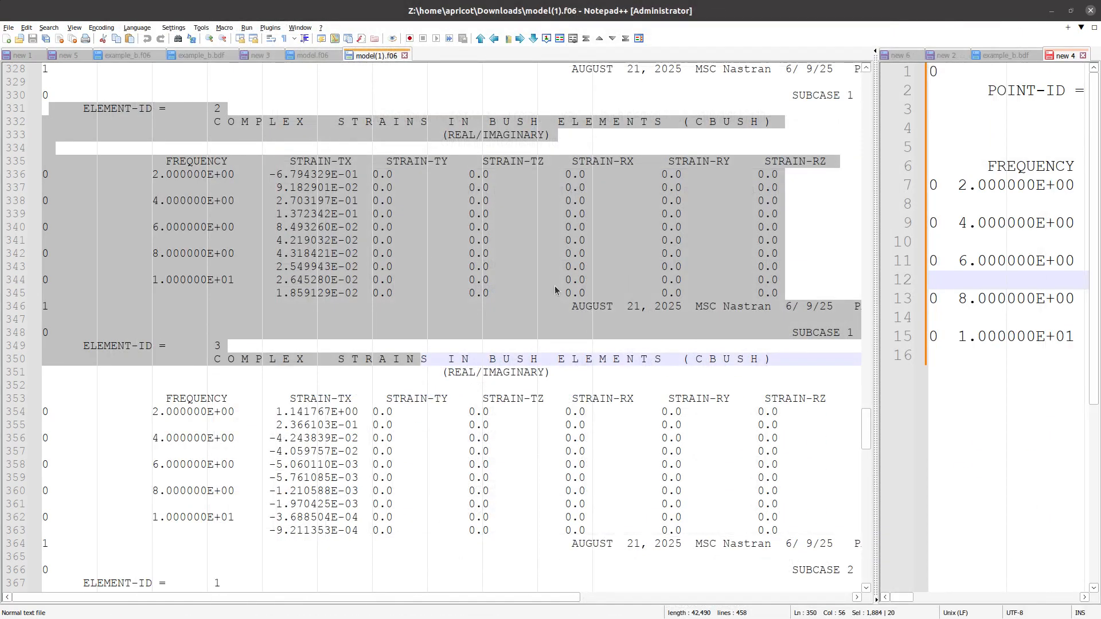
{"action": "left_click_drag", "start_coordinate": [847, 292], "coordinate": [32, 111]}
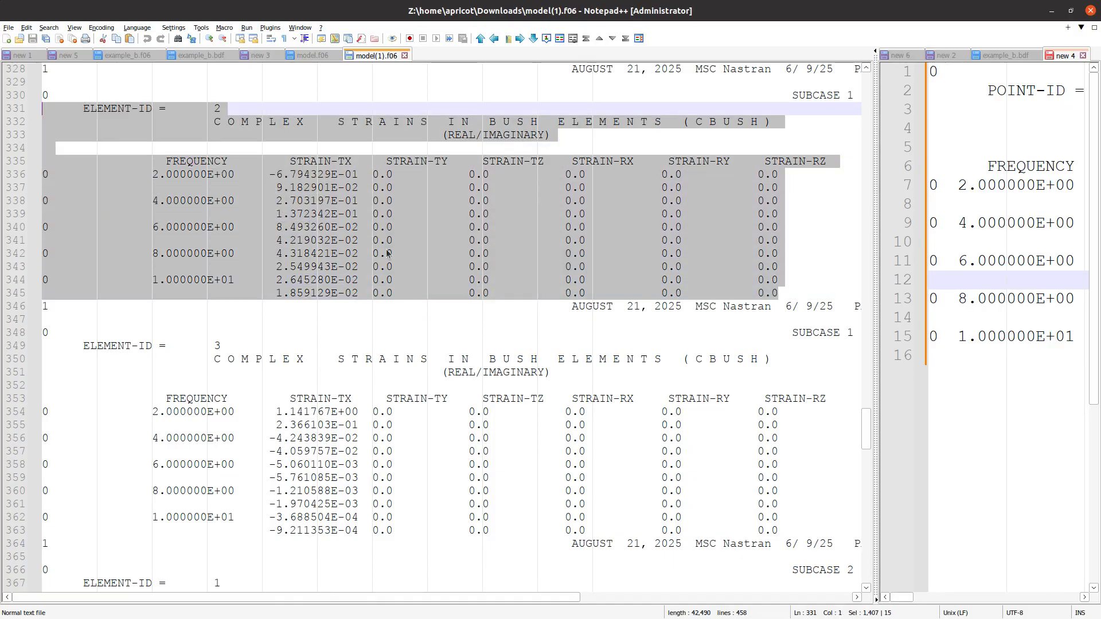
- Return to the browser, open model.h5 in the HDF5 Explorer and display the ELEMENTAL/STRAIN/BUSH_CPLX plot
{"action": "key", "text": "alt+Tab"}
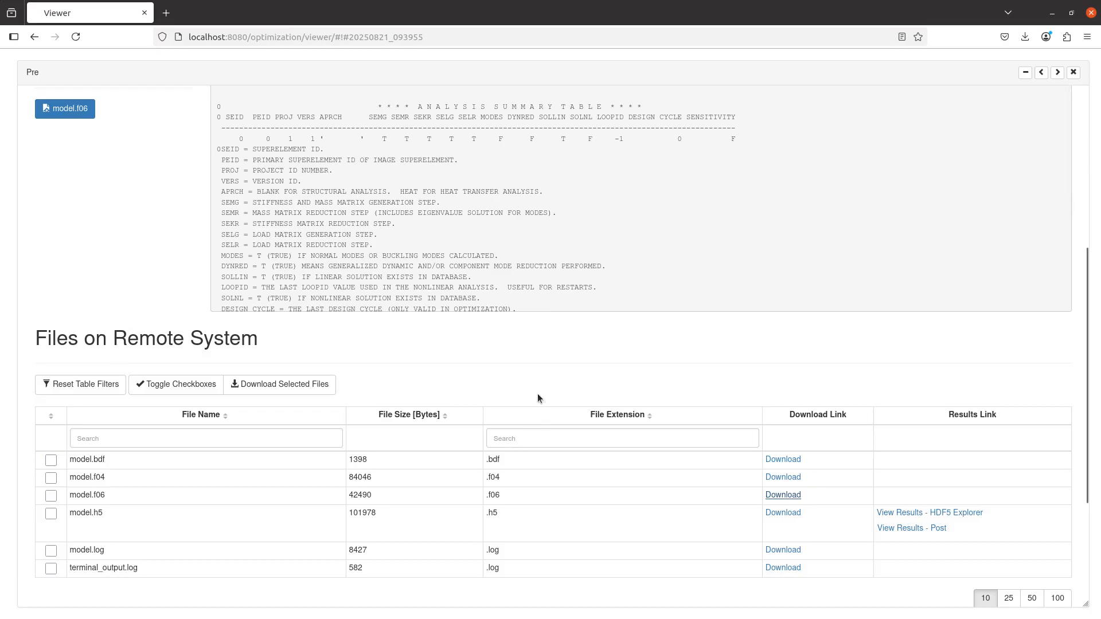
{"action": "scroll", "coordinate": [535, 371], "scroll_direction": "down", "scroll_amount": 3}
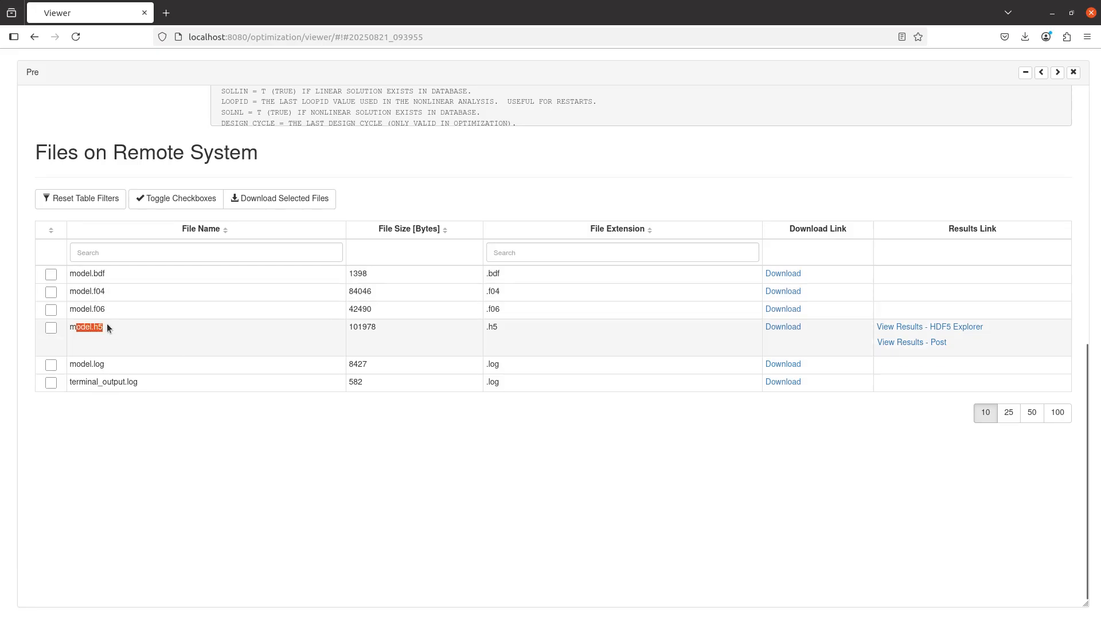
{"action": "left_click", "coordinate": [944, 328]}
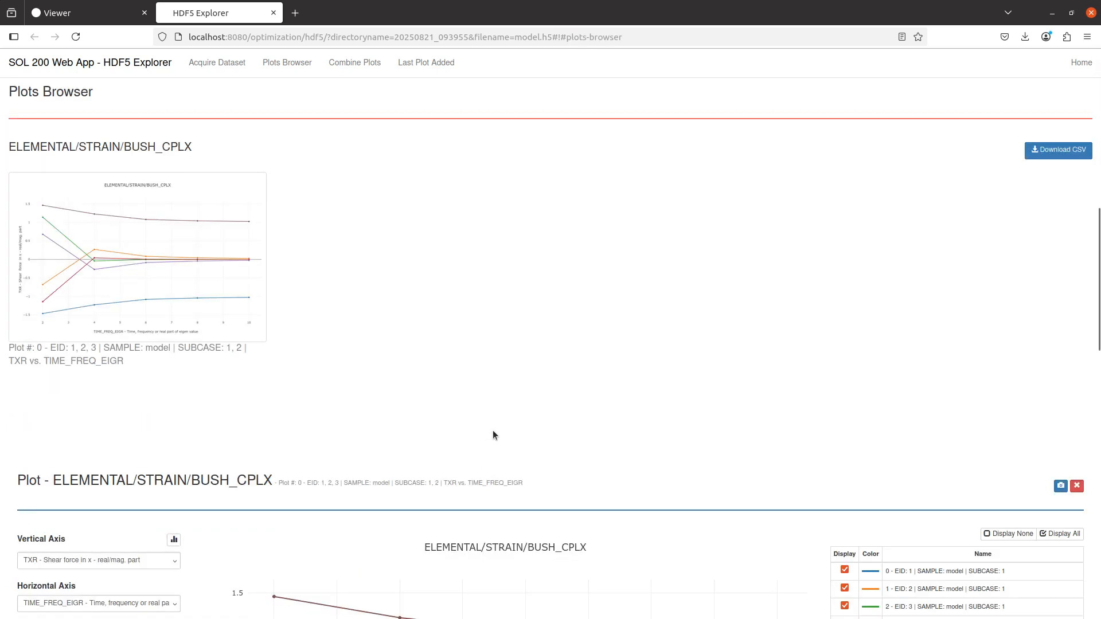
{"action": "left_click", "coordinate": [140, 305]}
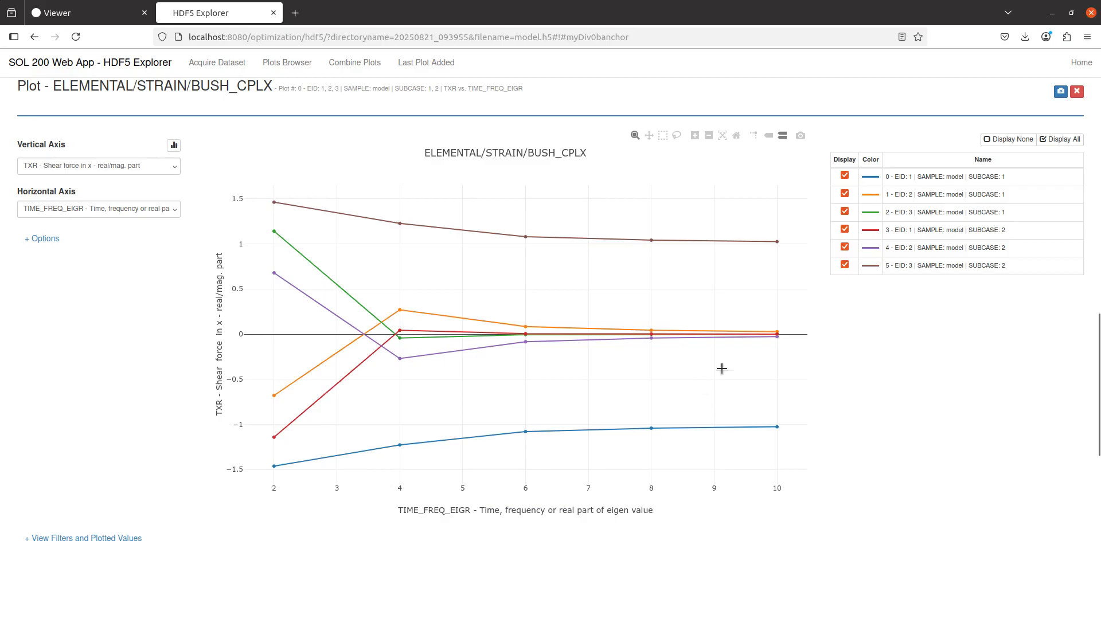
- Show only the EID 2, SUBCASE 1 curve, keeping TXR on the vertical axis as in the PDF's STRAIN-TX table
{"action": "left_click", "coordinate": [1002, 140]}
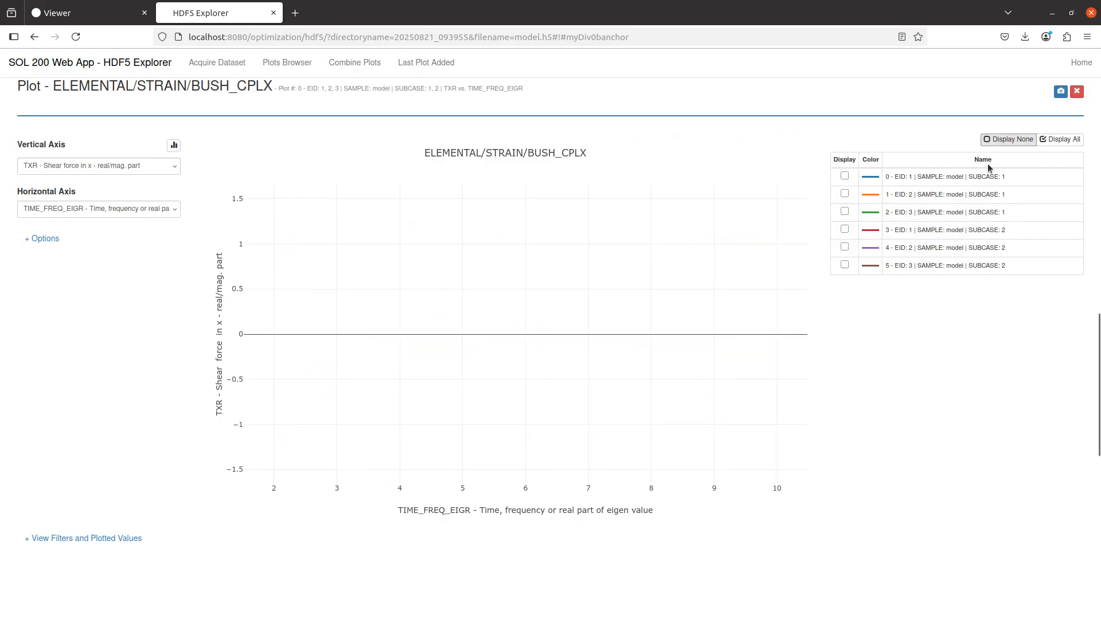
{"action": "left_click", "coordinate": [854, 195]}
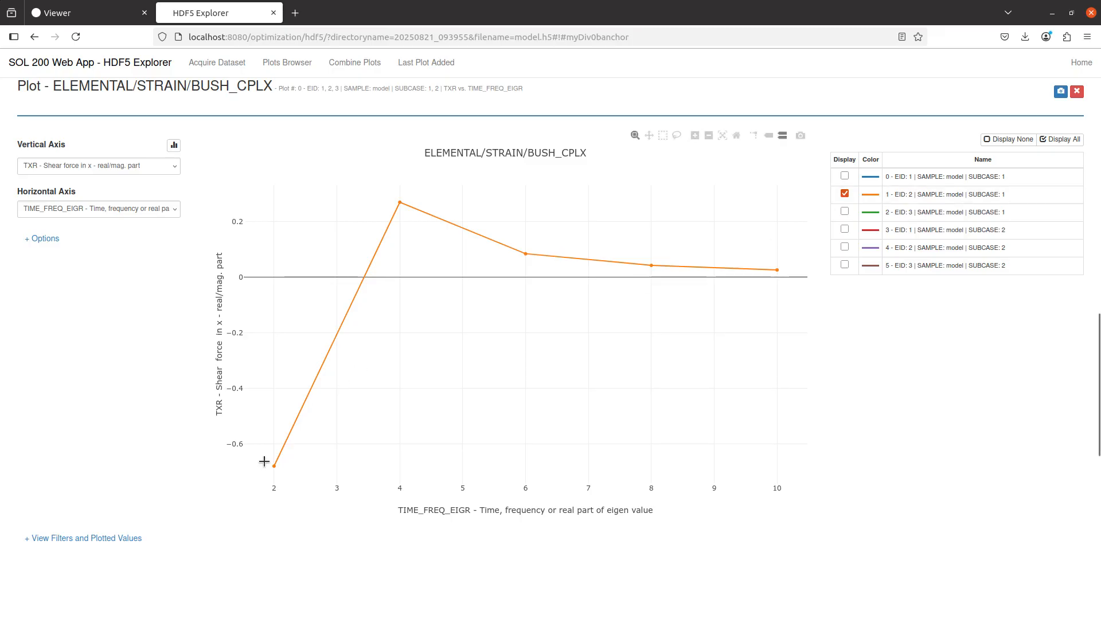
{"action": "key", "text": "alt+Tab"}
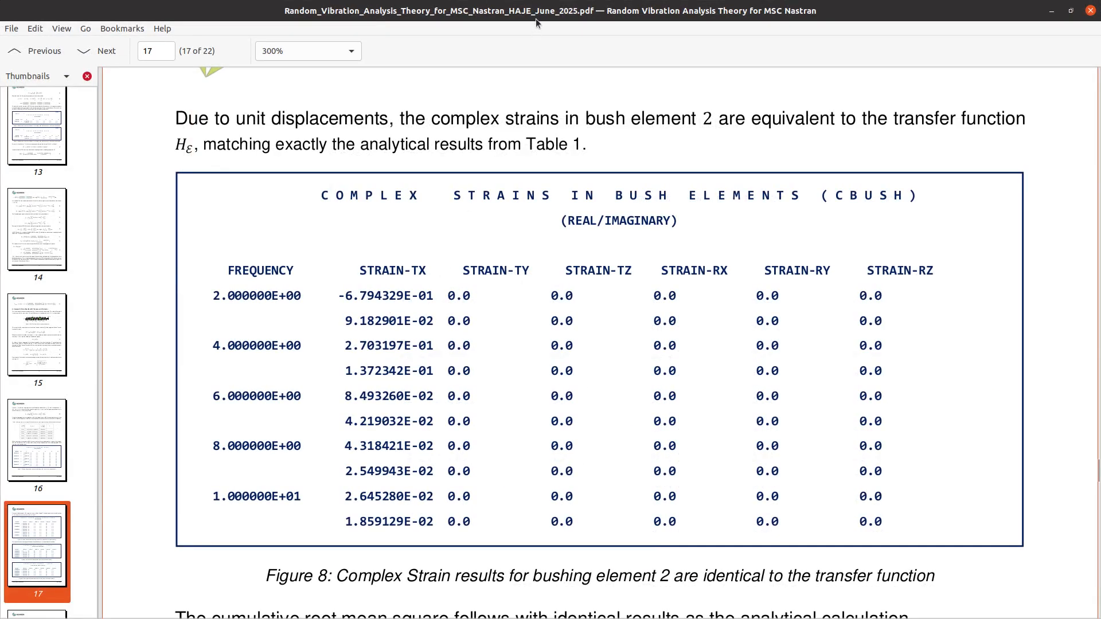
{"action": "key", "text": "alt+Tab"}
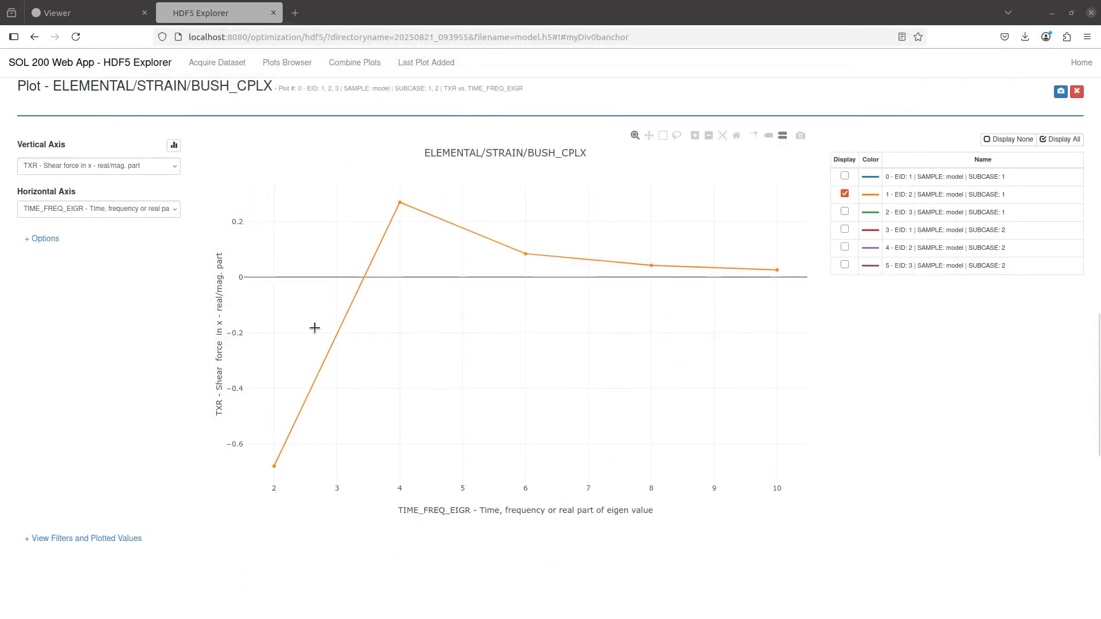
{"action": "left_click", "coordinate": [71, 166]}
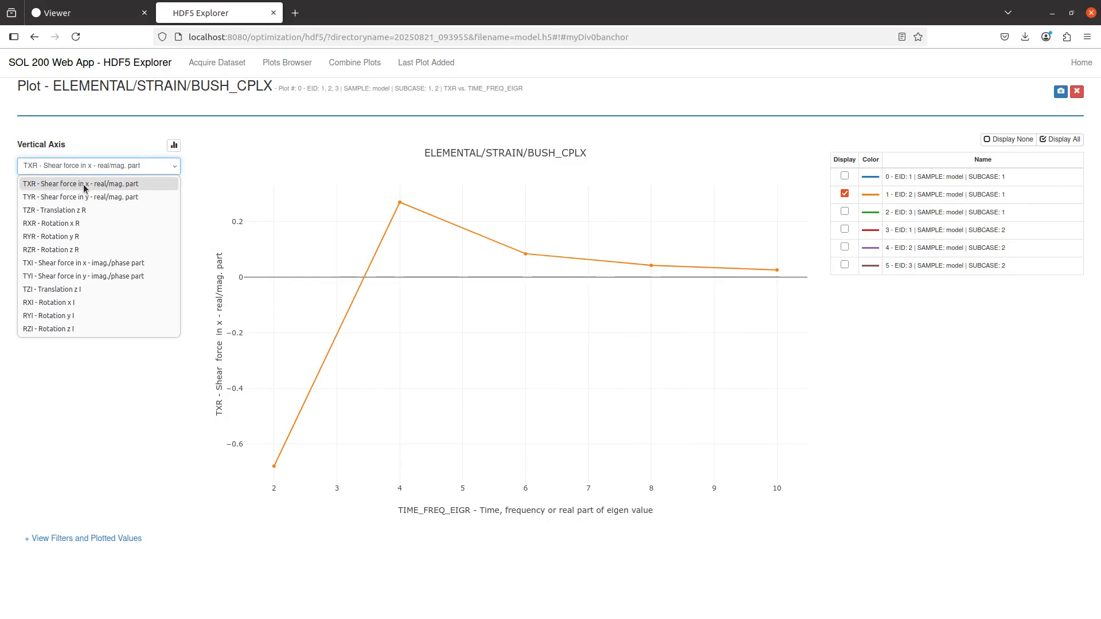
{"action": "left_click", "coordinate": [84, 185]}
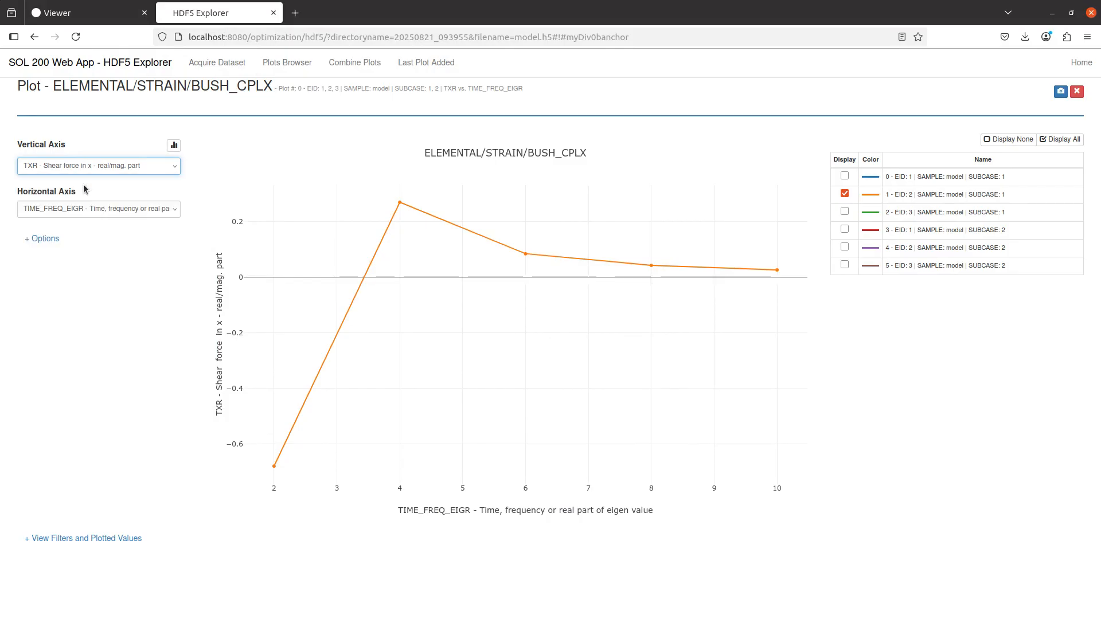
- Turn on the max peak label for the EID 2, SUBCASE 1 curve in the plotted values and collapse the values section
{"action": "left_click", "coordinate": [69, 540]}
{"action": "scroll", "coordinate": [151, 454], "scroll_direction": "down", "scroll_amount": 5}
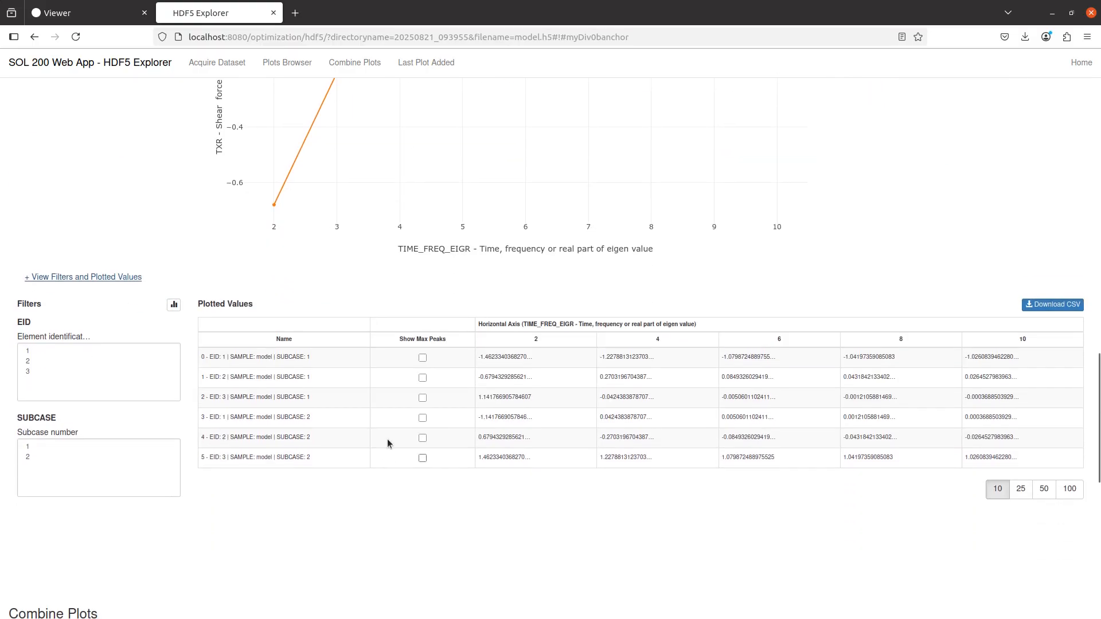
{"action": "left_click", "coordinate": [423, 377]}
{"action": "scroll", "coordinate": [133, 407], "scroll_direction": "up", "scroll_amount": 5}
{"action": "left_click", "coordinate": [98, 532]}
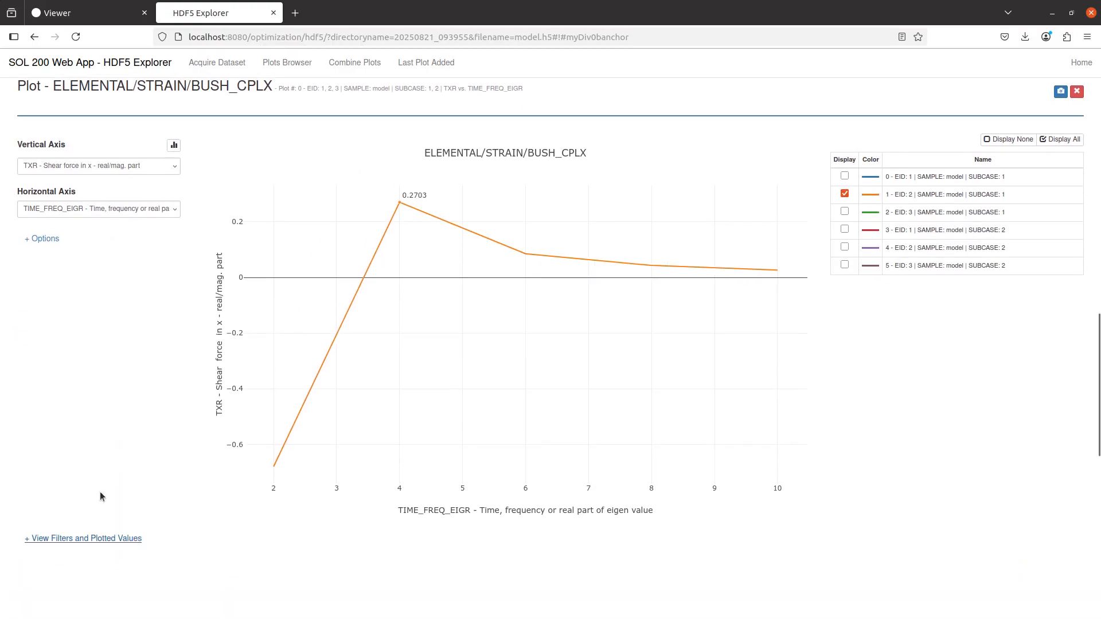
- Examine the peak of the TXR curve and compare it with the element 2 strains in model(1).f06 in Notepad++
{"action": "scroll", "coordinate": [145, 324], "scroll_direction": "up", "scroll_amount": 2}
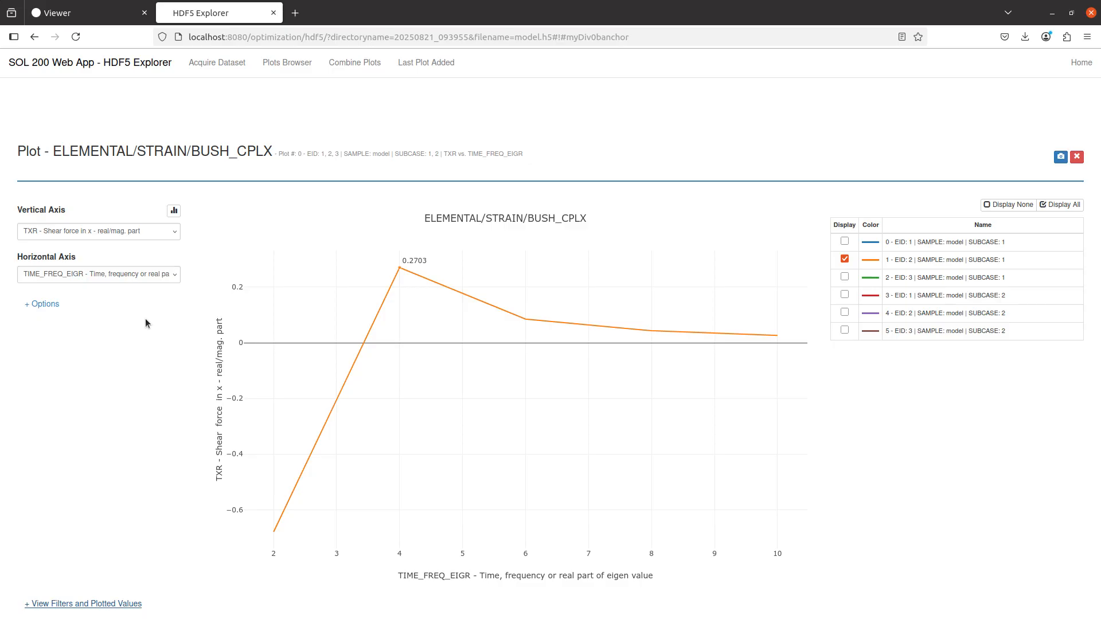
{"action": "mouse_move", "coordinate": [400, 269]}
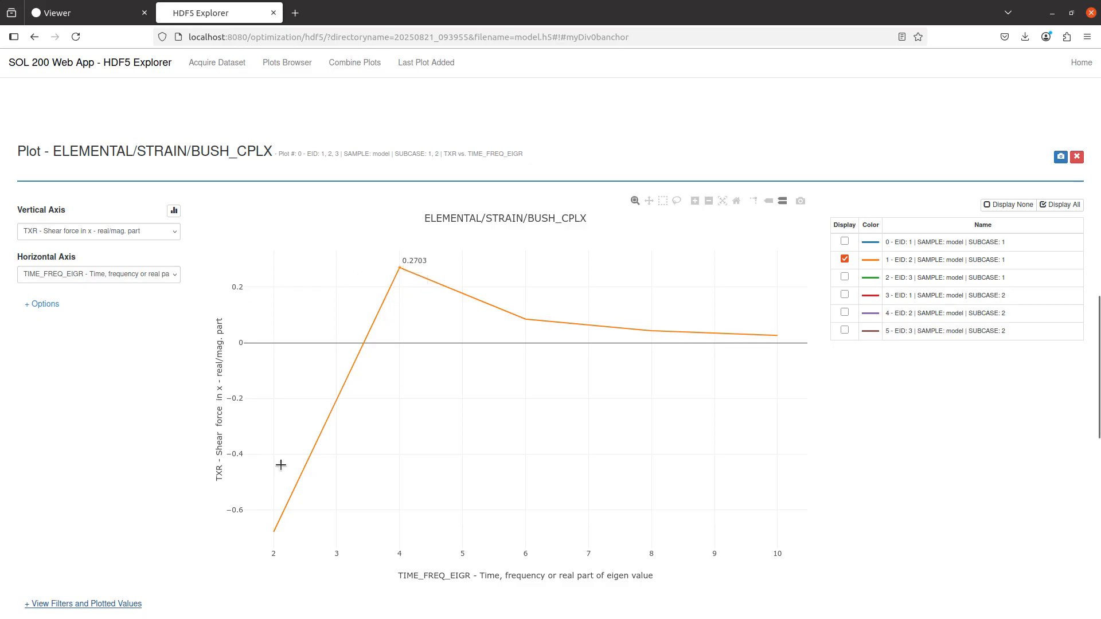
{"action": "left_click", "coordinate": [116, 230]}
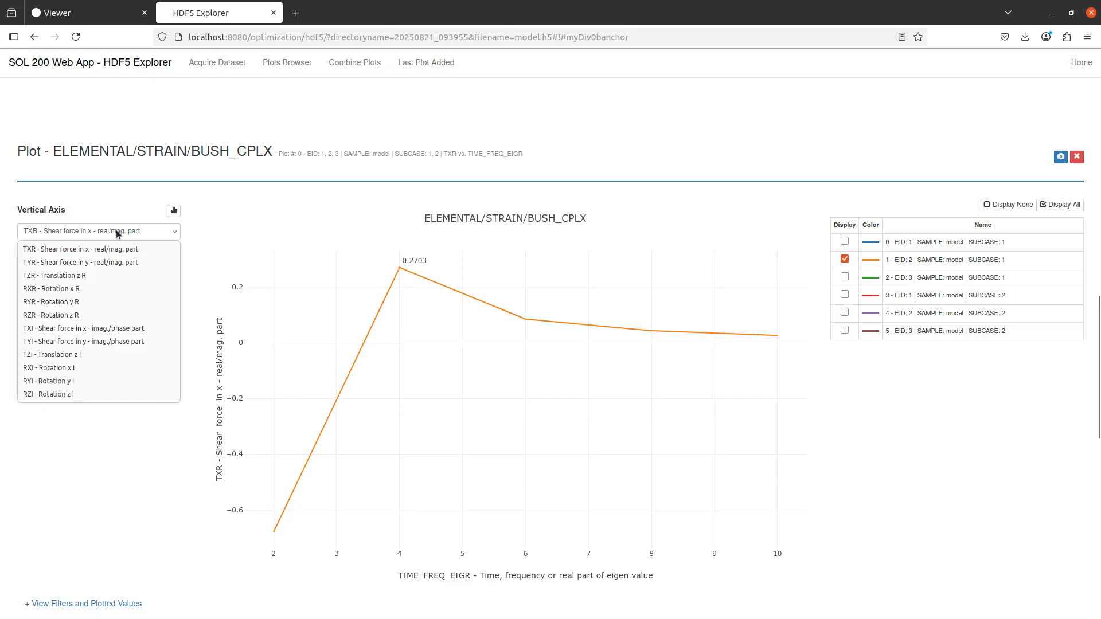
{"action": "left_click", "coordinate": [42, 251]}
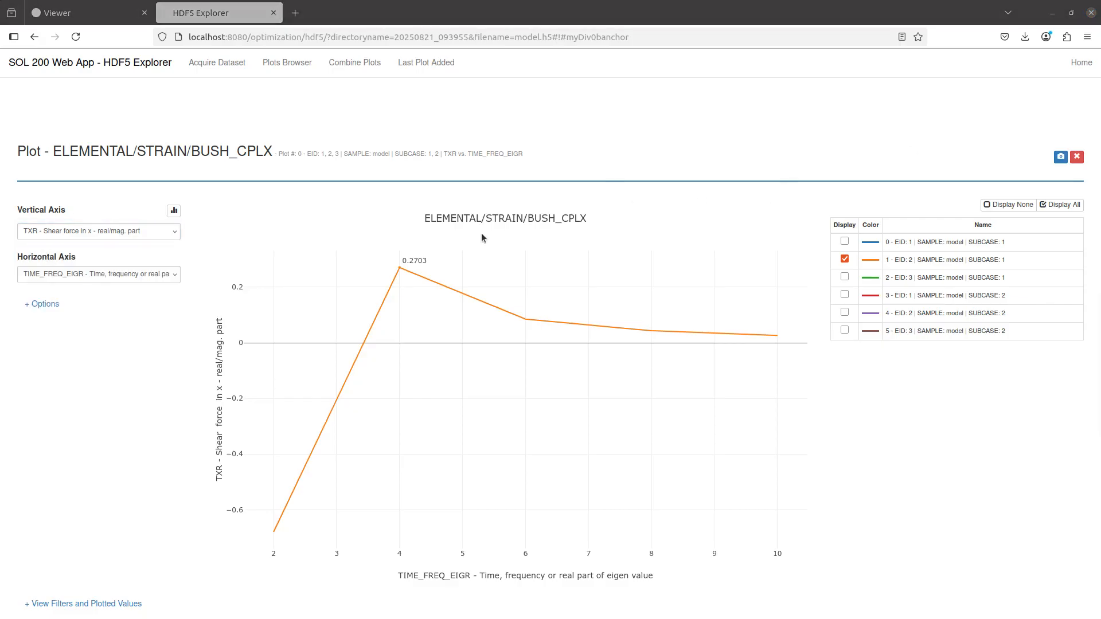
{"action": "mouse_move", "coordinate": [403, 266]}
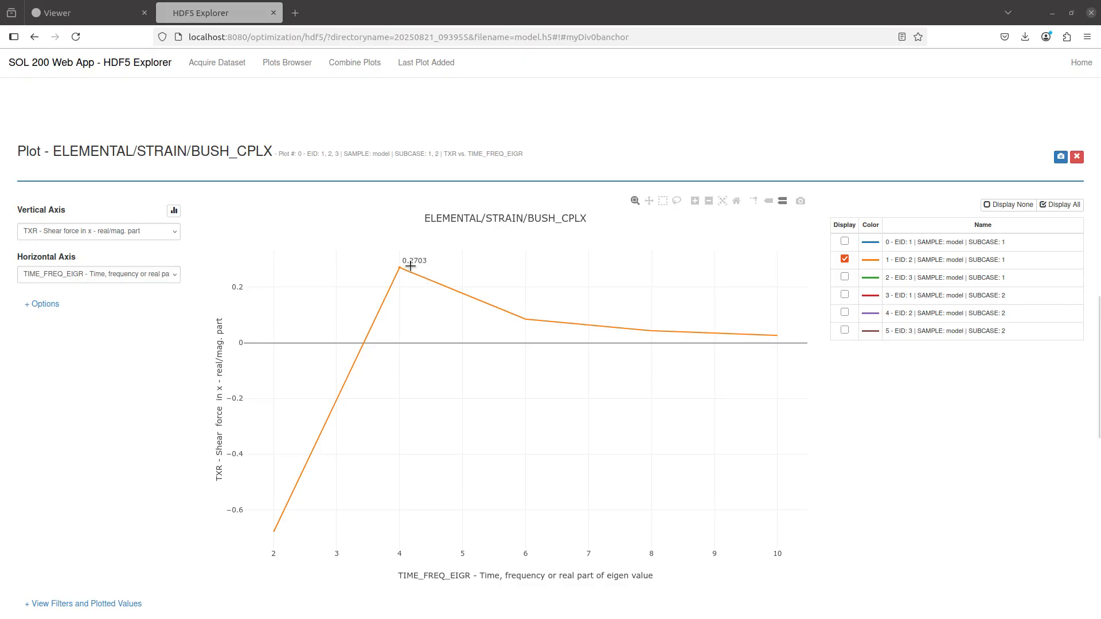
{"action": "left_click_drag", "start_coordinate": [1100, 206], "coordinate": [1100, 183]}
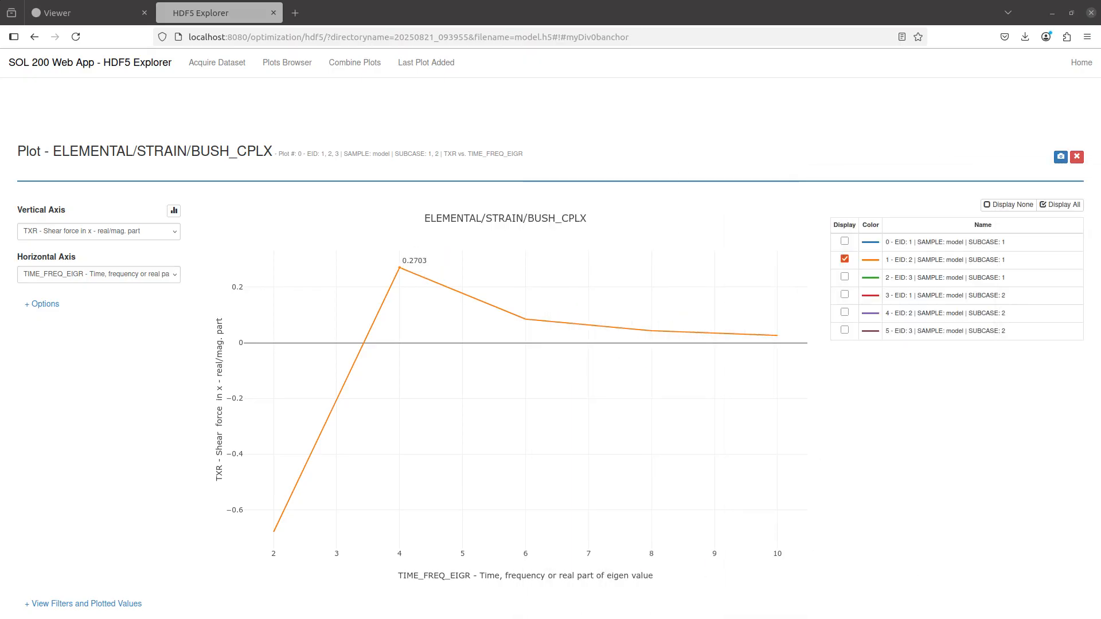
{"action": "key", "text": "alt+Tab"}
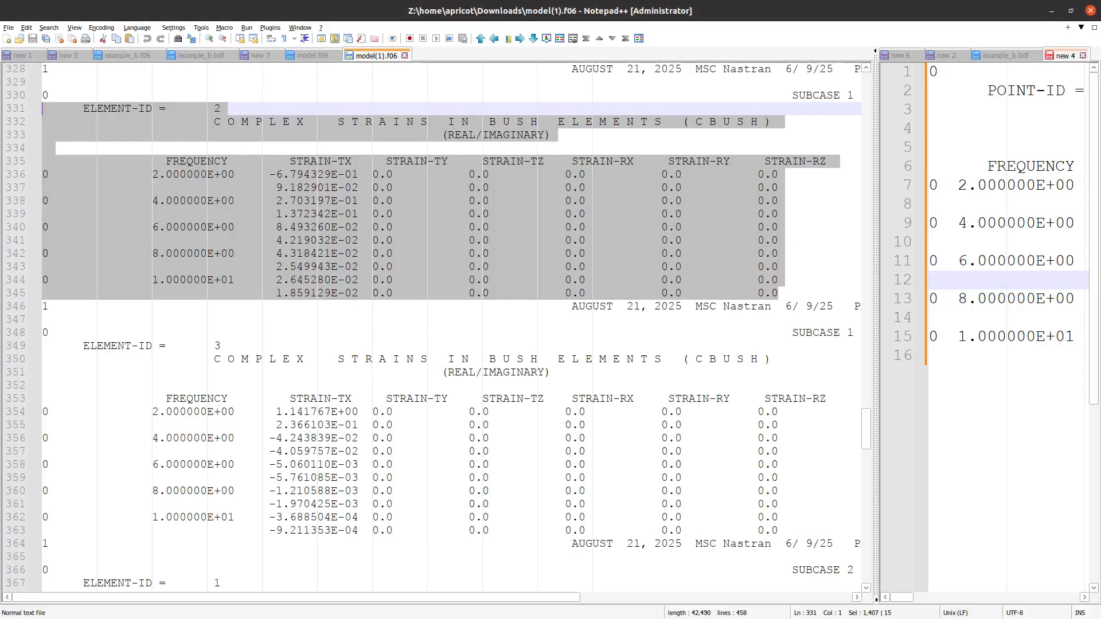
- Check the real and imaginary STRAIN-TX values of element 2 at 4 Hz in the SUBCASE 1 strain table
{"action": "left_click", "coordinate": [384, 302]}
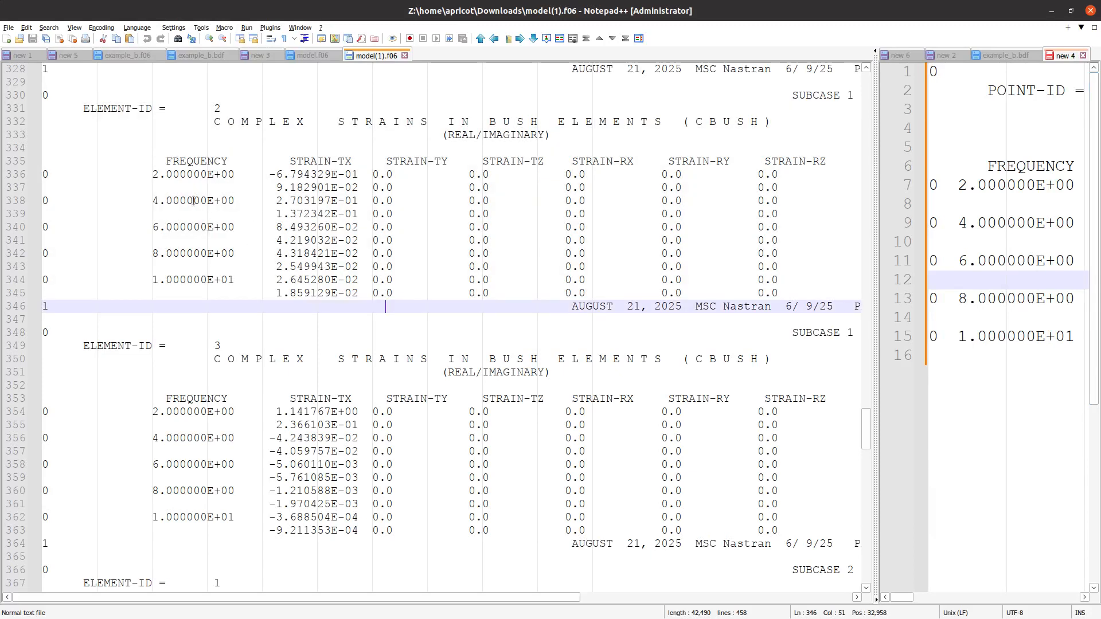
{"action": "left_click_drag", "start_coordinate": [154, 201], "coordinate": [388, 201]}
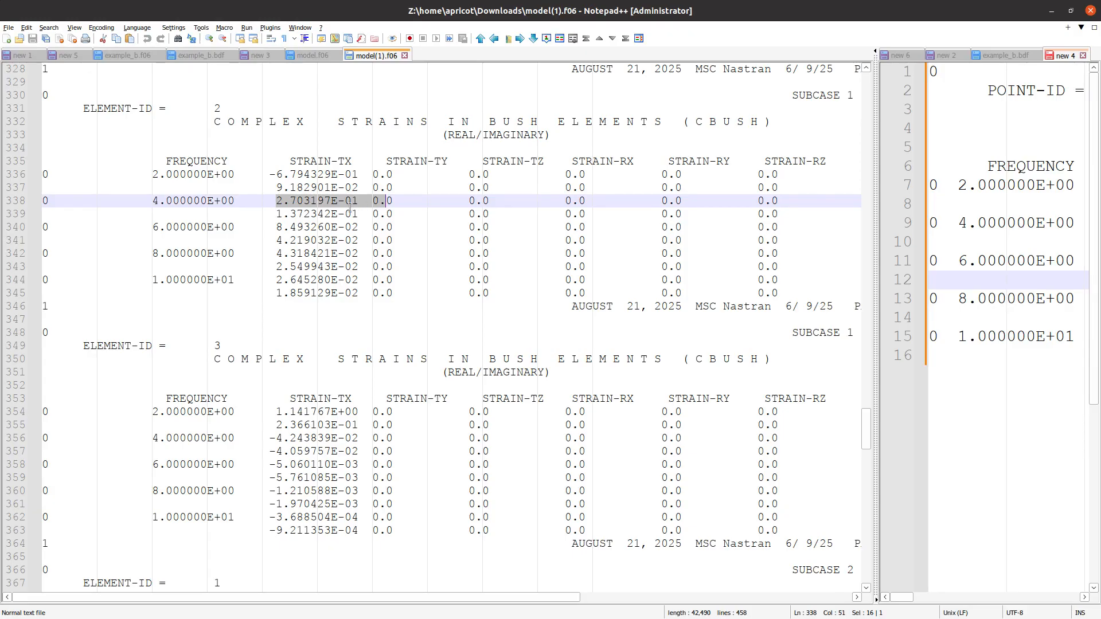
{"action": "left_click_drag", "start_coordinate": [276, 214], "coordinate": [354, 213]}
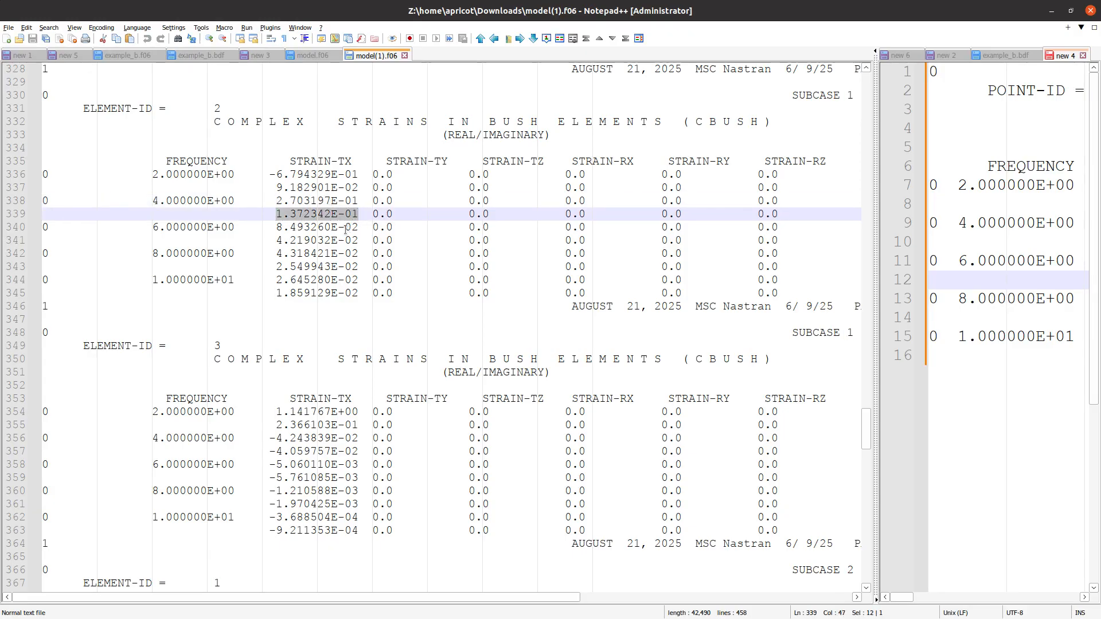
- Return to the HDF5 Explorer in the browser, plot TXI on the vertical axis and show only the EID 2, SUBCASE 1 curve
{"action": "key", "text": "alt+Tab"}
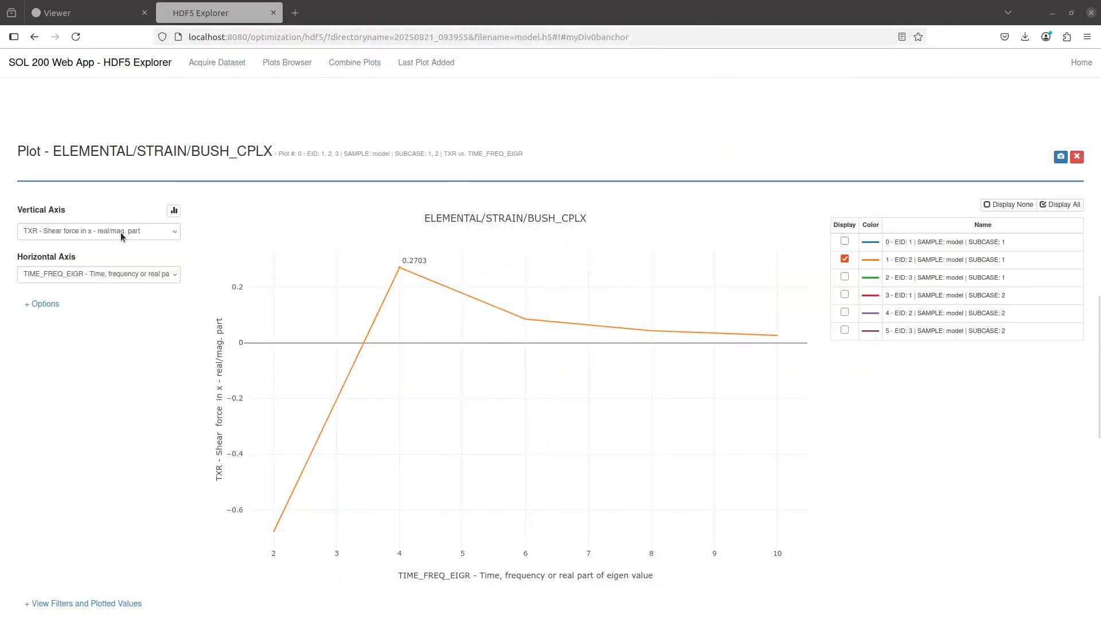
{"action": "left_click", "coordinate": [121, 232]}
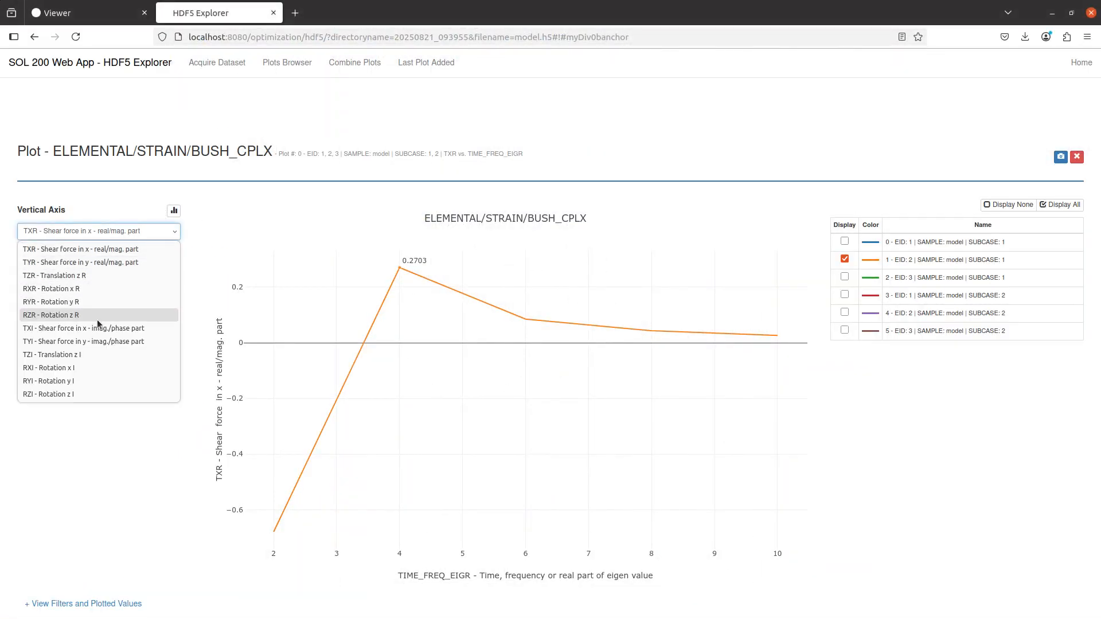
{"action": "left_click", "coordinate": [73, 332]}
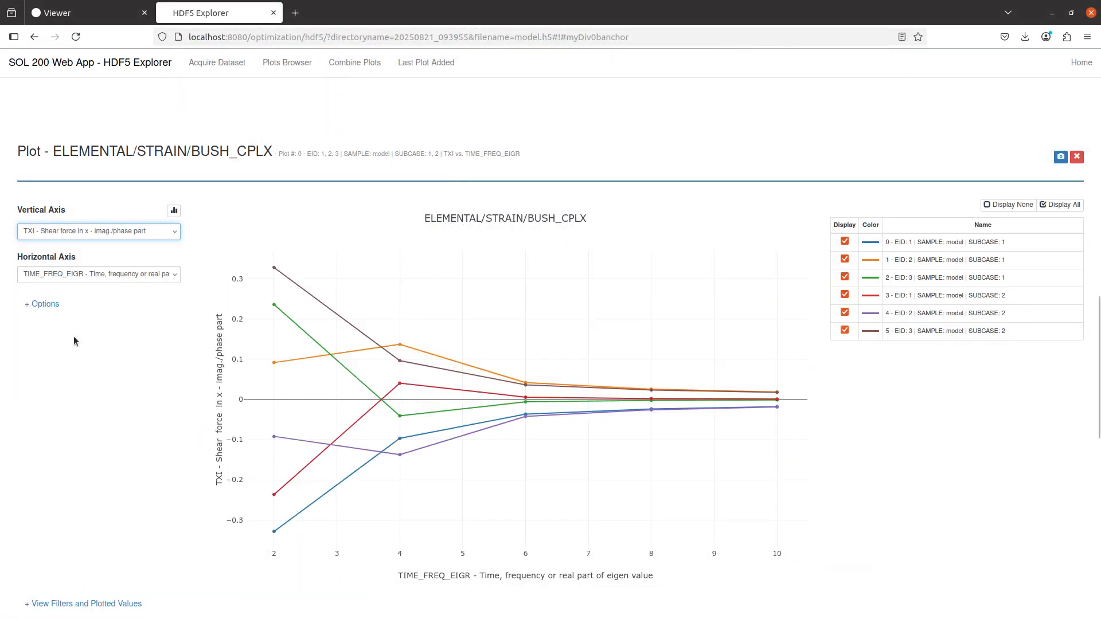
{"action": "left_click", "coordinate": [1008, 205]}
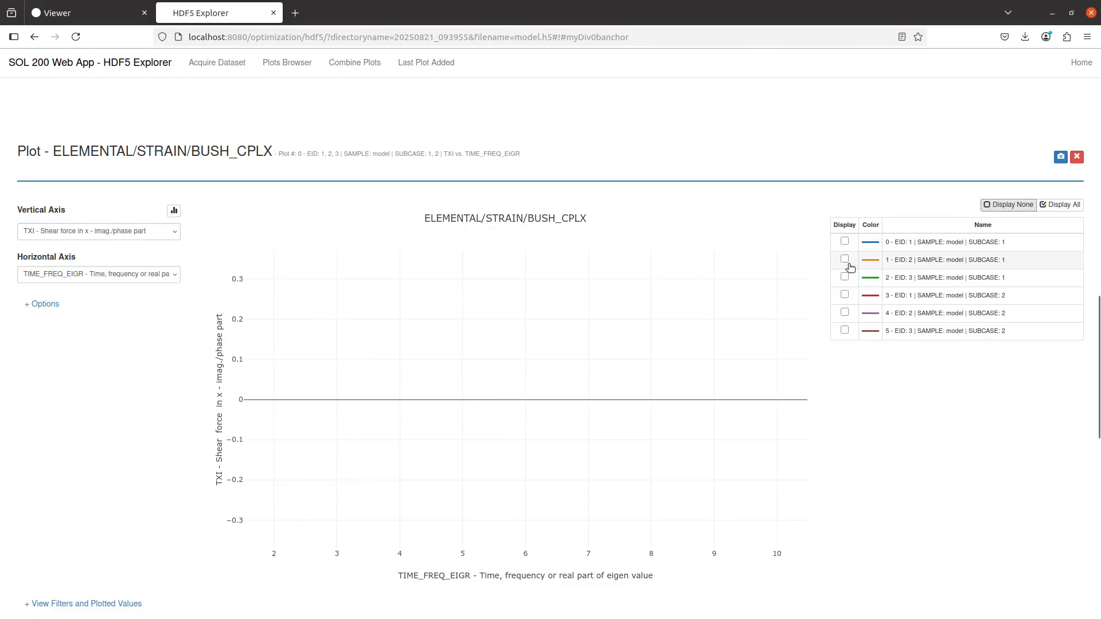
{"action": "left_click", "coordinate": [845, 260]}
- Turn on the max peak label for the EID 2, SUBCASE 1 TXI curve, collapse the plotted values and view the labelled peak
{"action": "scroll", "coordinate": [100, 471], "scroll_direction": "down", "scroll_amount": 3}
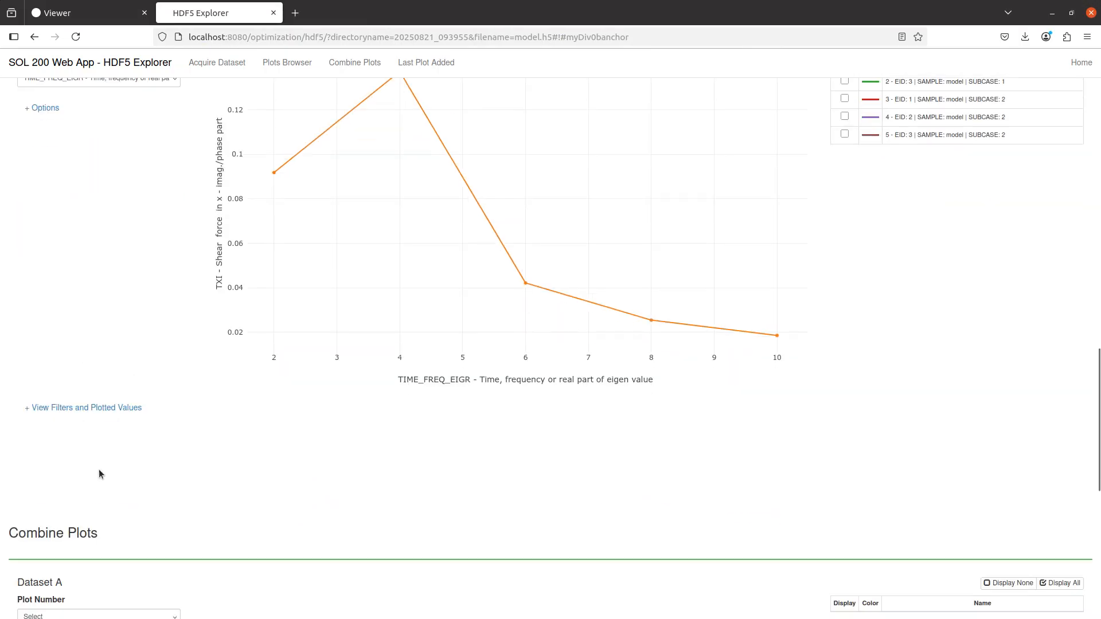
{"action": "left_click", "coordinate": [104, 408]}
{"action": "left_click", "coordinate": [422, 509]}
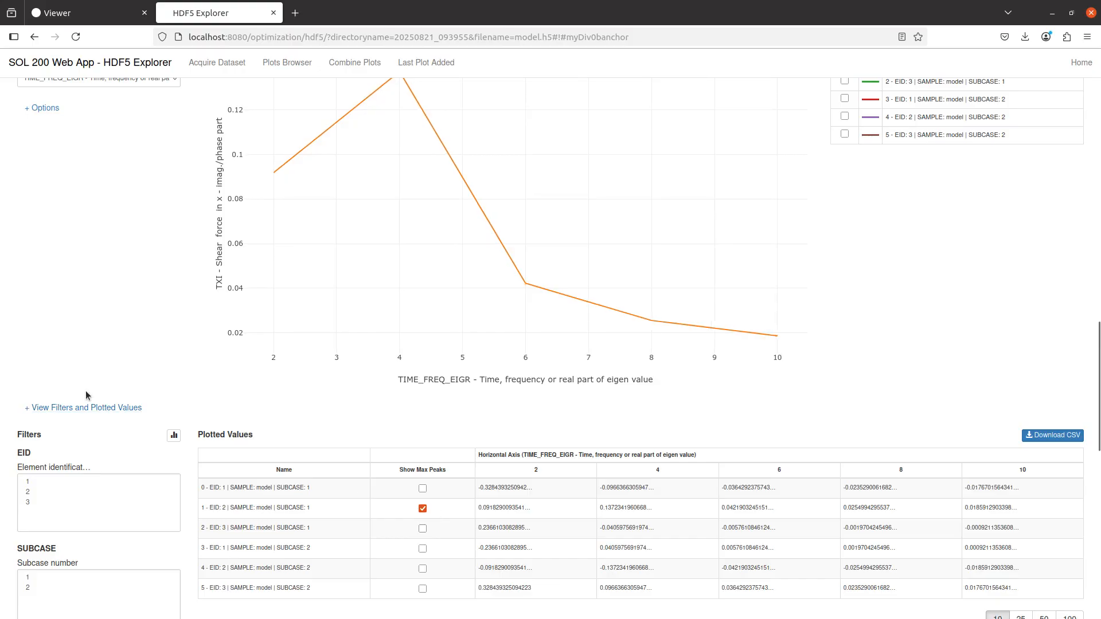
{"action": "left_click", "coordinate": [88, 407]}
{"action": "scroll", "coordinate": [103, 396], "scroll_direction": "up", "scroll_amount": 4}
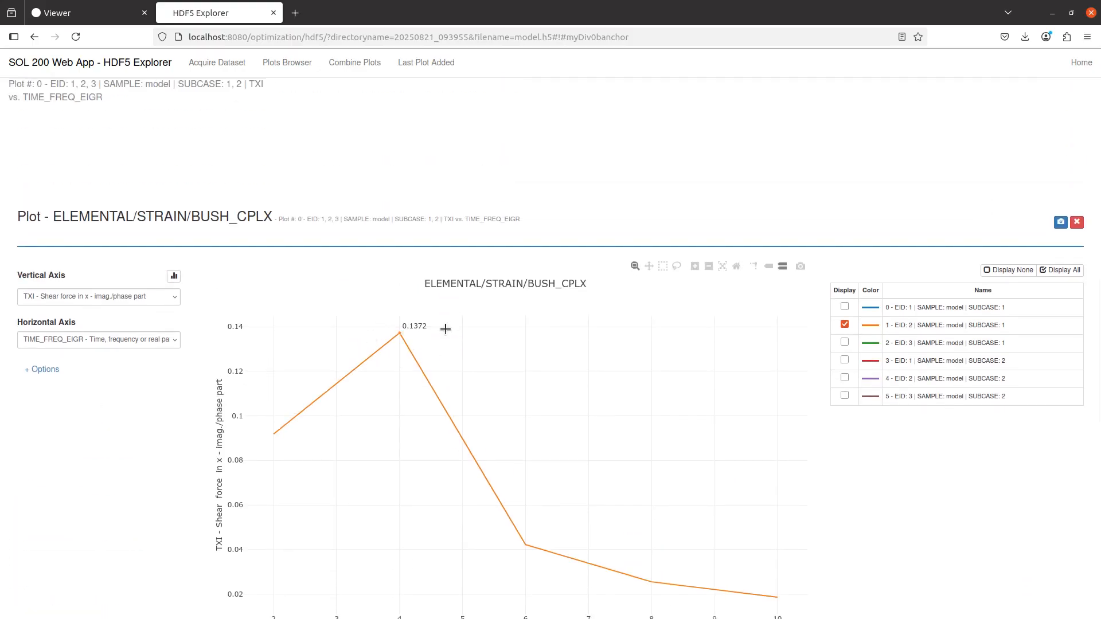
- Acquire the NODAL/DISPLACEMENT_CPLX dataset, create a plot from it and go to that plot
{"action": "scroll", "coordinate": [402, 413], "scroll_direction": "up", "scroll_amount": 15}
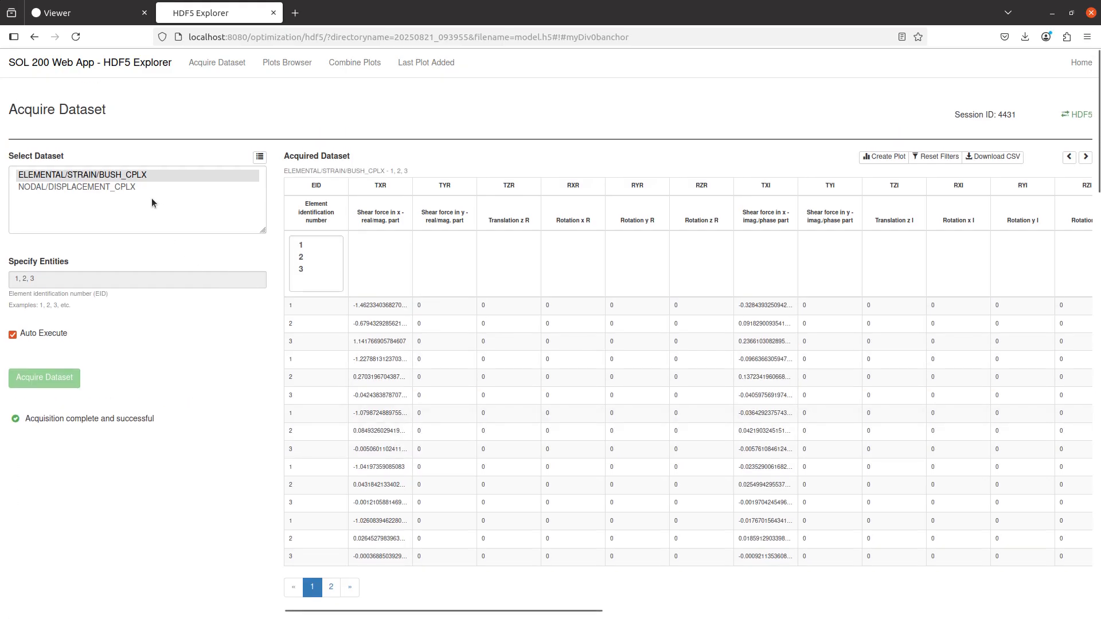
{"action": "left_click", "coordinate": [149, 186]}
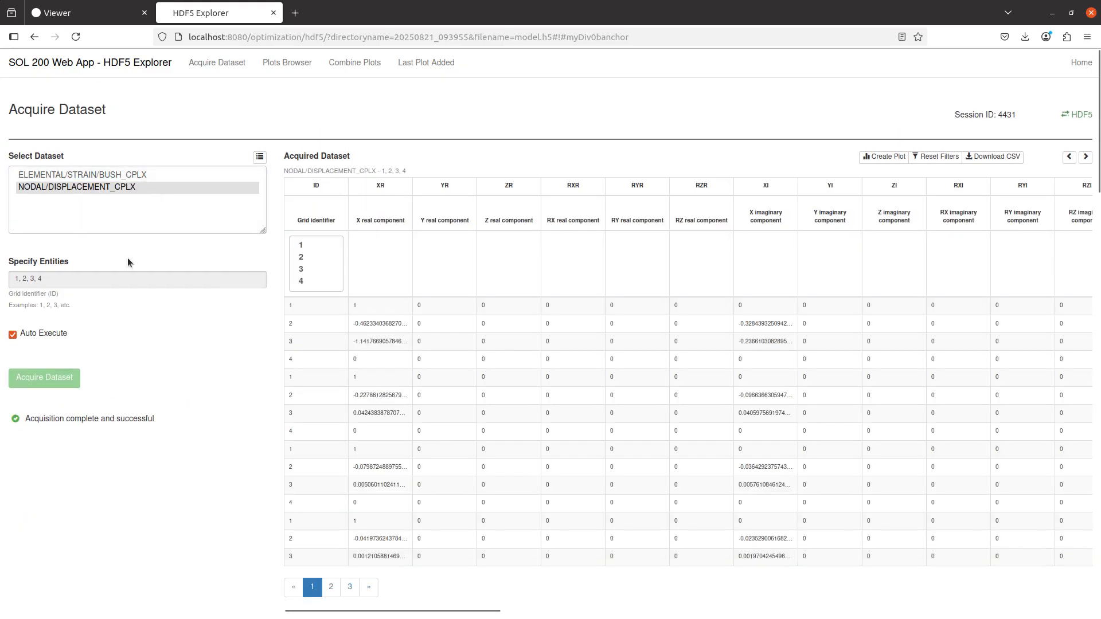
{"action": "left_click", "coordinate": [883, 157]}
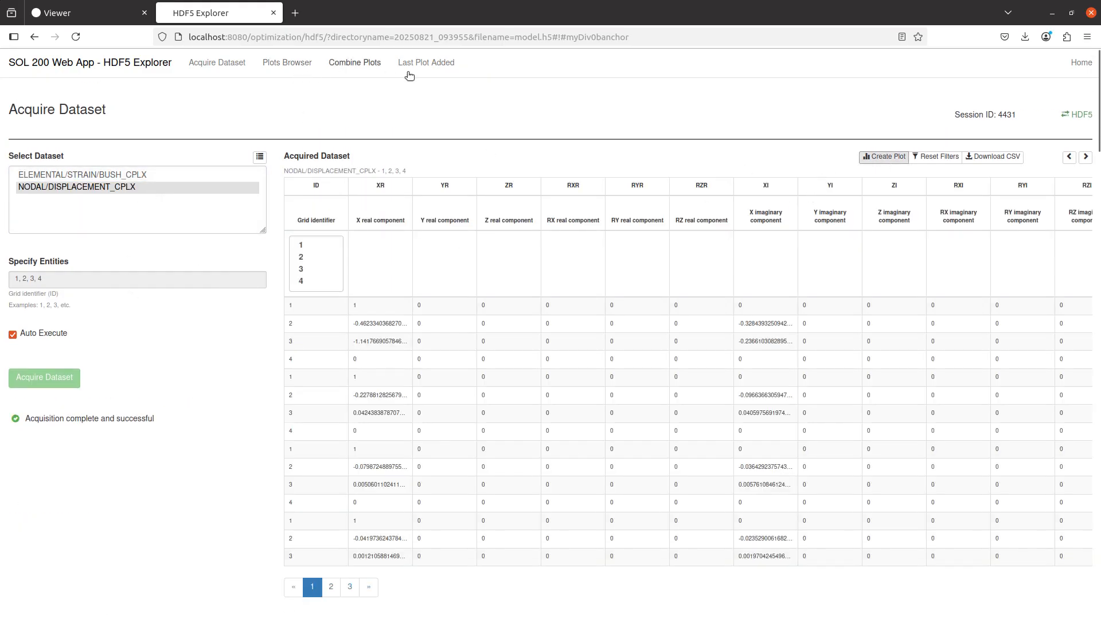
{"action": "left_click", "coordinate": [426, 67]}
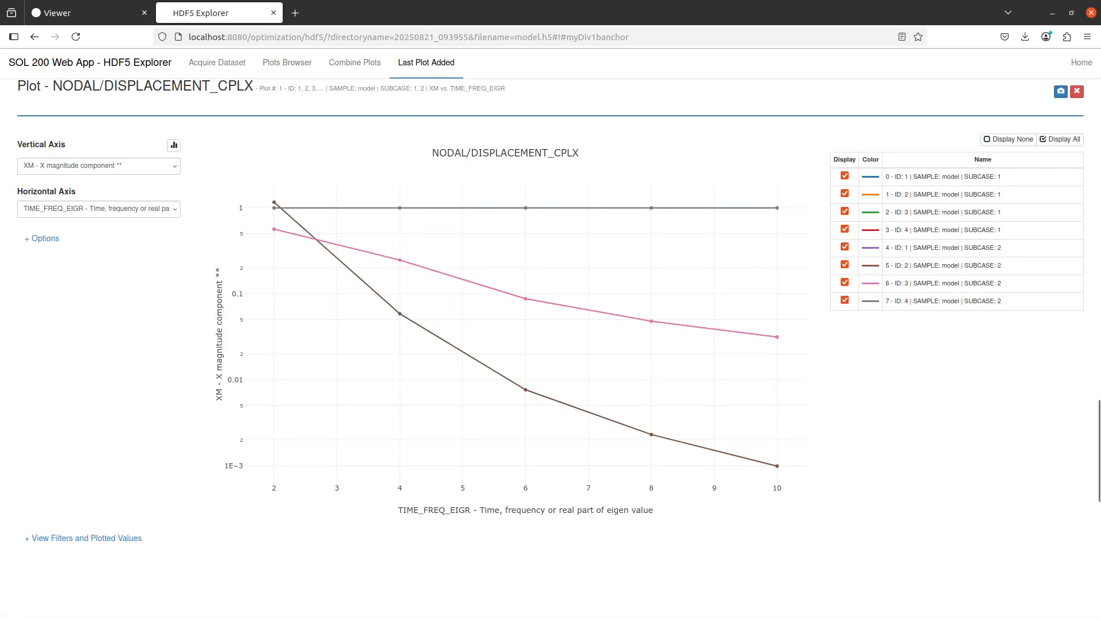
- Switch to model(1).f06 in Notepad++ and examine the SUBCASE 1 complex displacement vector tables for points 2, 3 and 4
{"action": "left_click_drag", "start_coordinate": [1, 7], "coordinate": [180, 1]}
{"action": "scroll", "coordinate": [359, 296], "scroll_direction": "up", "scroll_amount": 7}
{"action": "scroll", "coordinate": [328, 379], "scroll_direction": "up", "scroll_amount": 20}
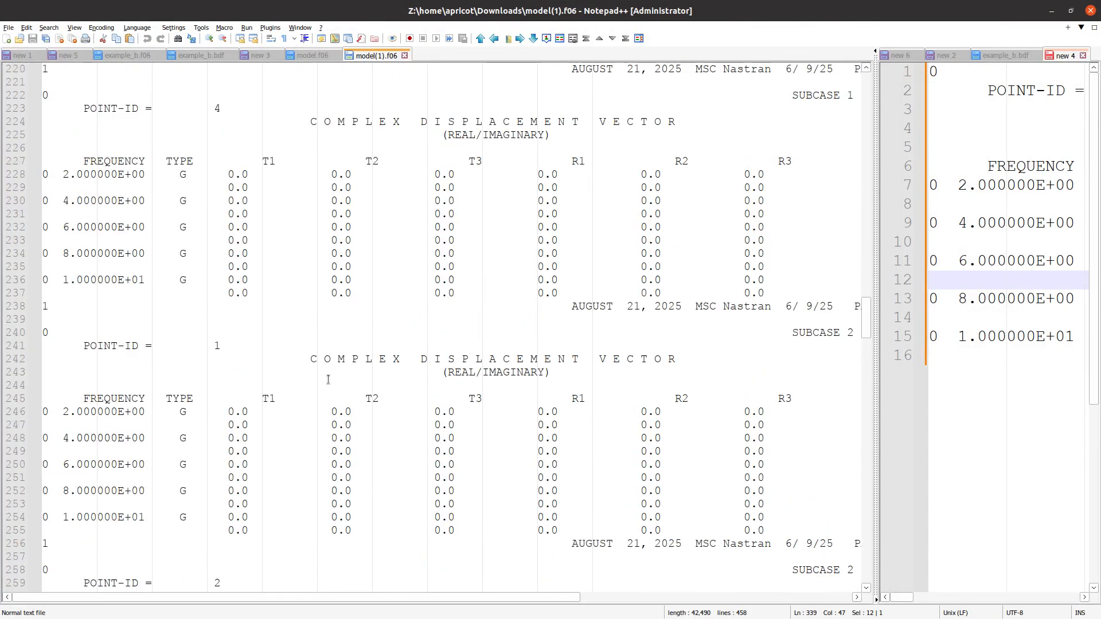
{"action": "scroll", "coordinate": [328, 380], "scroll_direction": "down", "scroll_amount": 1}
{"action": "left_click_drag", "start_coordinate": [596, 372], "coordinate": [289, 122]}
{"action": "scroll", "coordinate": [334, 175], "scroll_direction": "up", "scroll_amount": 4}
{"action": "left_click", "coordinate": [267, 240]}
{"action": "left_click_drag", "start_coordinate": [218, 201], "coordinate": [388, 489]}
{"action": "scroll", "coordinate": [388, 489], "scroll_direction": "up", "scroll_amount": 4}
{"action": "left_click_drag", "start_coordinate": [310, 177], "coordinate": [434, 412]}
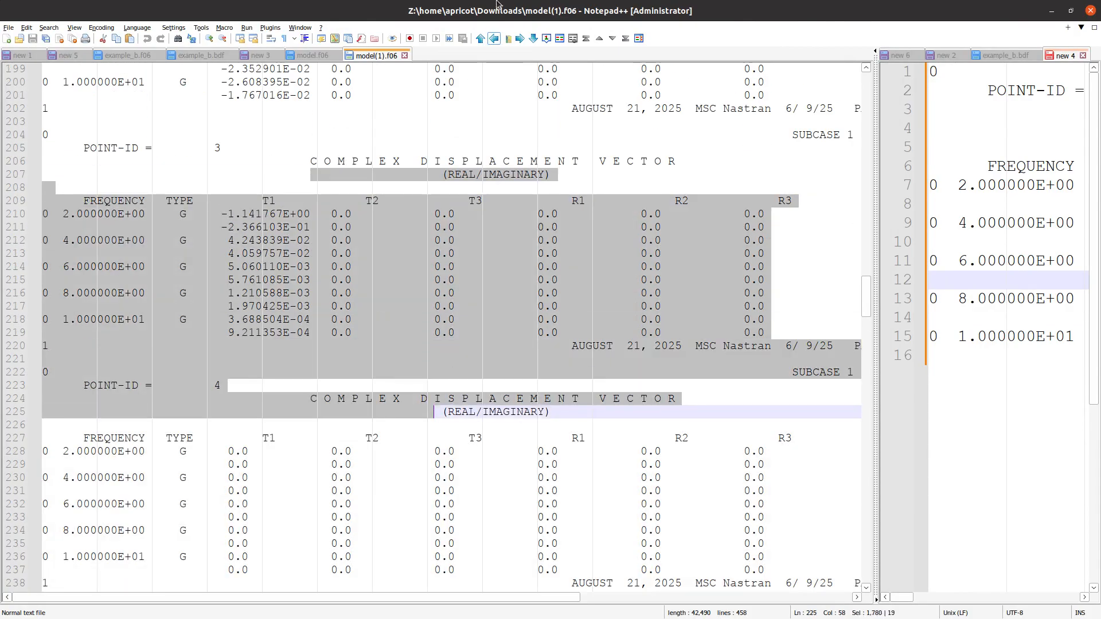
{"action": "scroll", "coordinate": [400, 318], "scroll_direction": "up", "scroll_amount": 4}
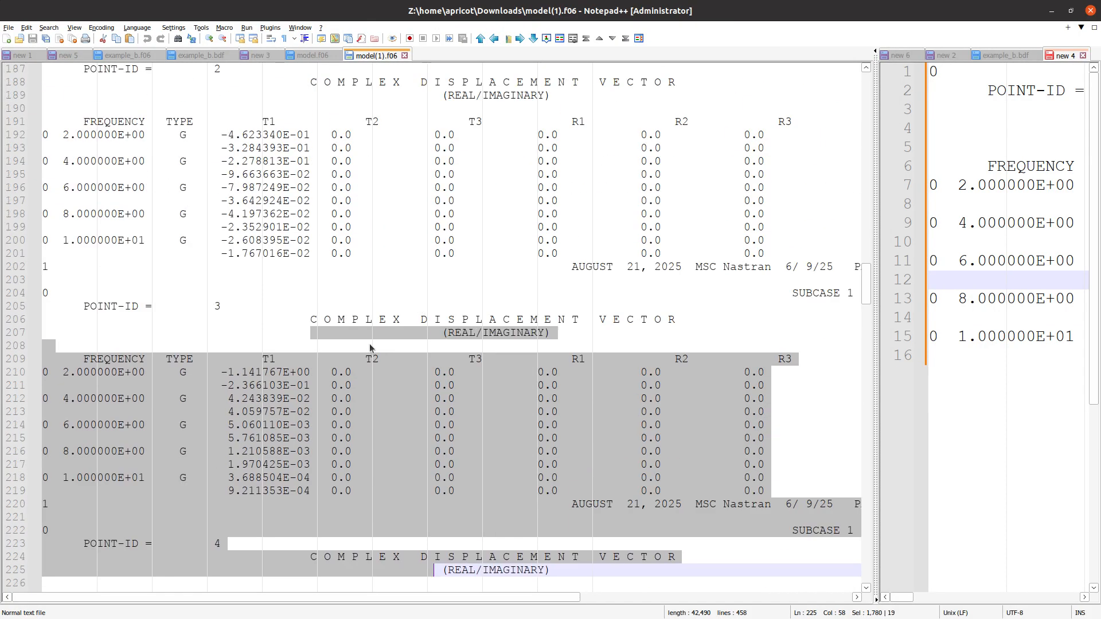
- Review the POINT-ID 2 and 3 complex displacement tables in model(1).f06
{"action": "left_click", "coordinate": [317, 385]}
{"action": "left_click_drag", "start_coordinate": [776, 488], "coordinate": [63, 135]}
{"action": "scroll", "coordinate": [76, 165], "scroll_direction": "up", "scroll_amount": 1}
{"action": "scroll", "coordinate": [80, 167], "scroll_direction": "down", "scroll_amount": 1}
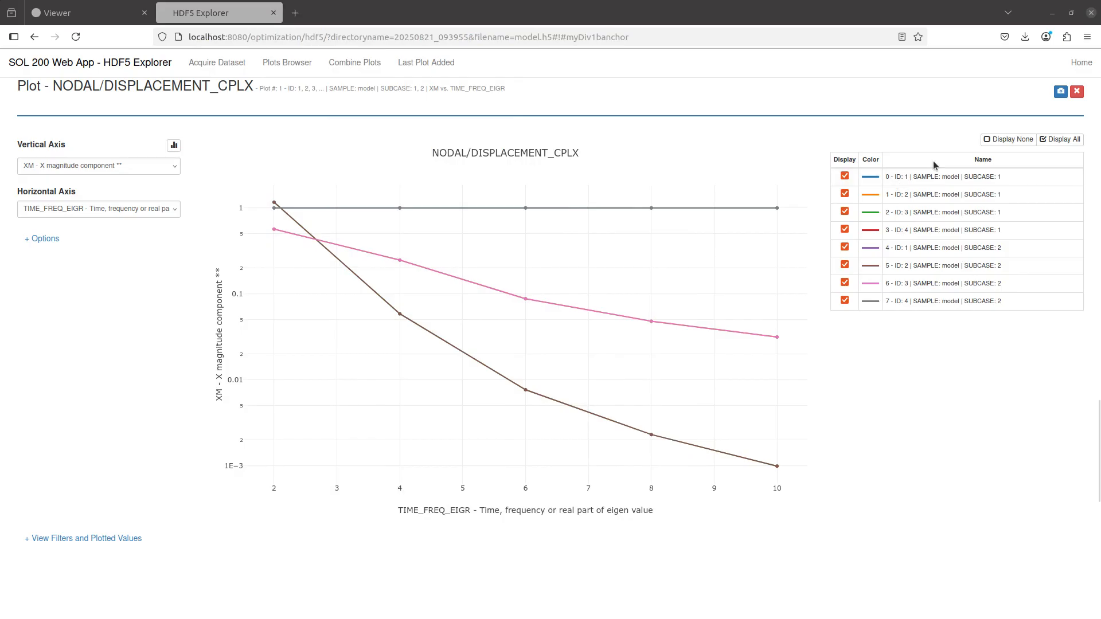
- Display only the ID 1 and ID 2 curves of subcase 1 in the HDF5 Explorer displacement plot and inspect the ID 2 curve
{"action": "left_click", "coordinate": [1008, 139]}
{"action": "left_click", "coordinate": [844, 176]}
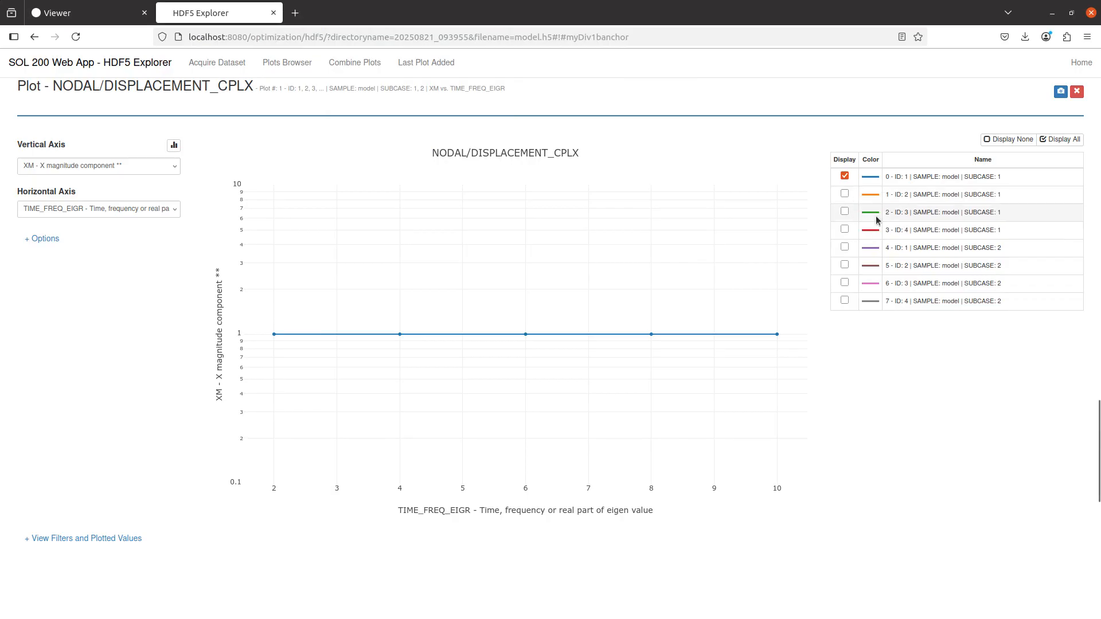
{"action": "left_click", "coordinate": [844, 194]}
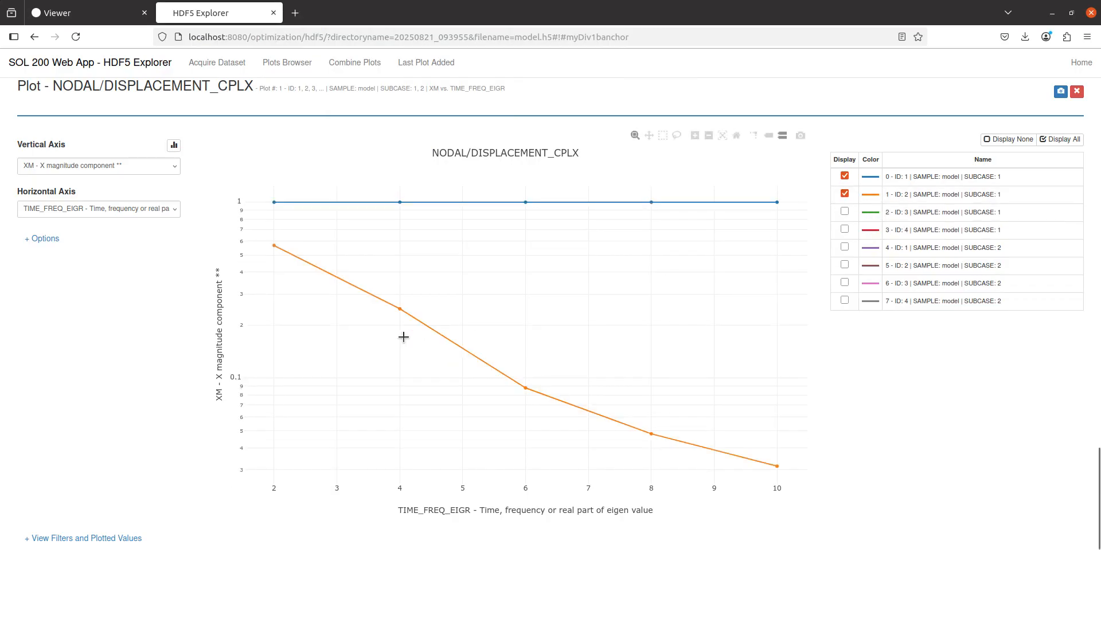
{"action": "mouse_move", "coordinate": [405, 304]}
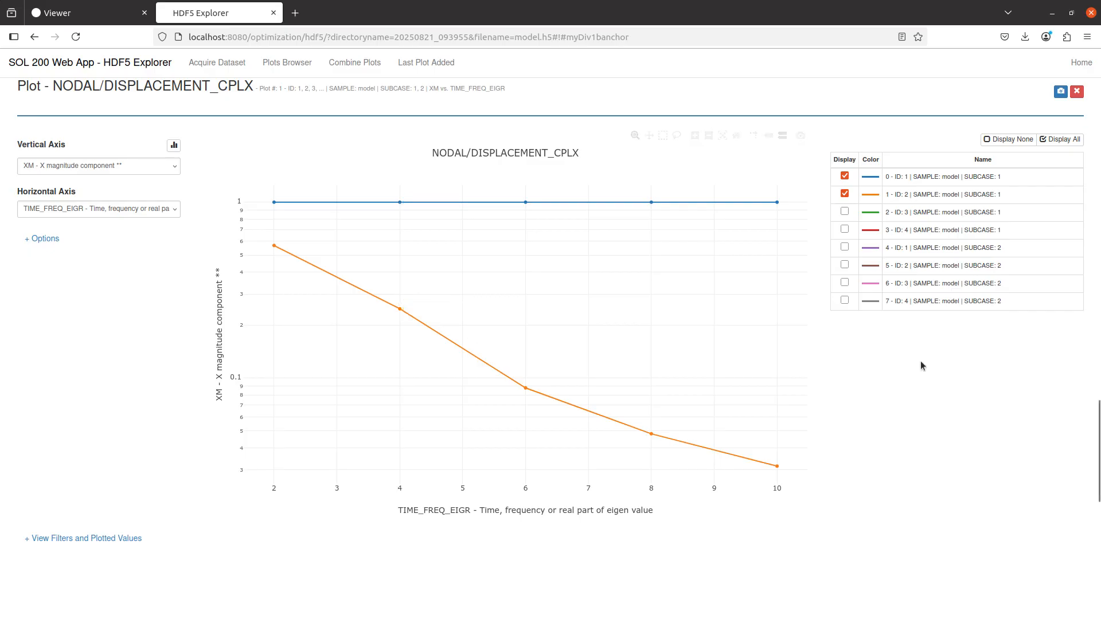
- Display only the ID 4 curve of subcase 1 in the displacement plot
{"action": "left_click", "coordinate": [855, 232]}
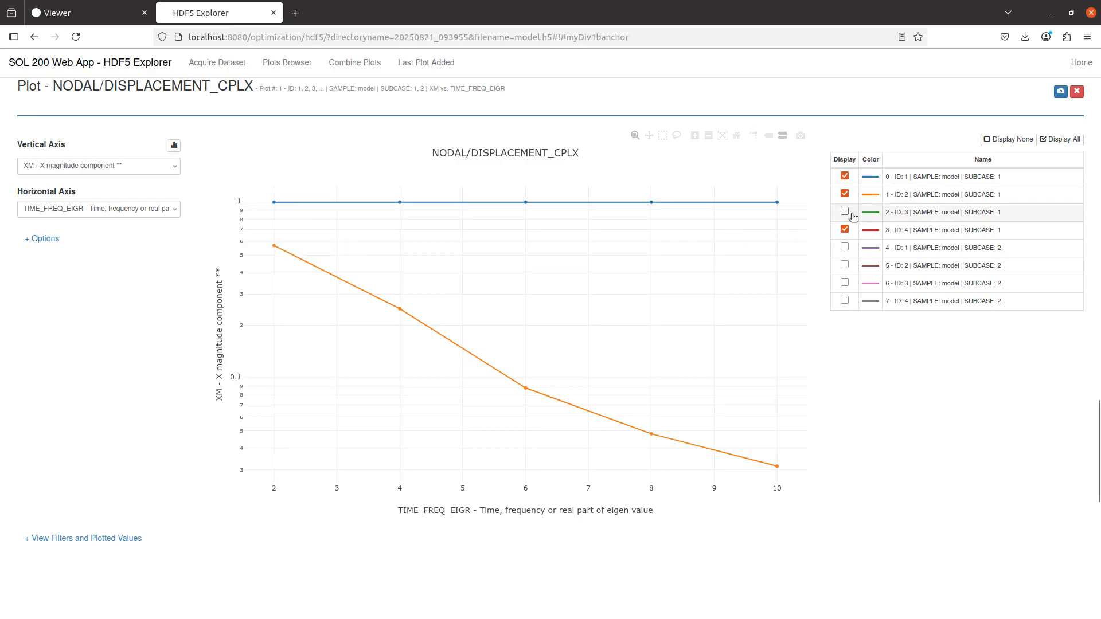
{"action": "left_click", "coordinate": [856, 176]}
{"action": "left_click", "coordinate": [846, 194]}
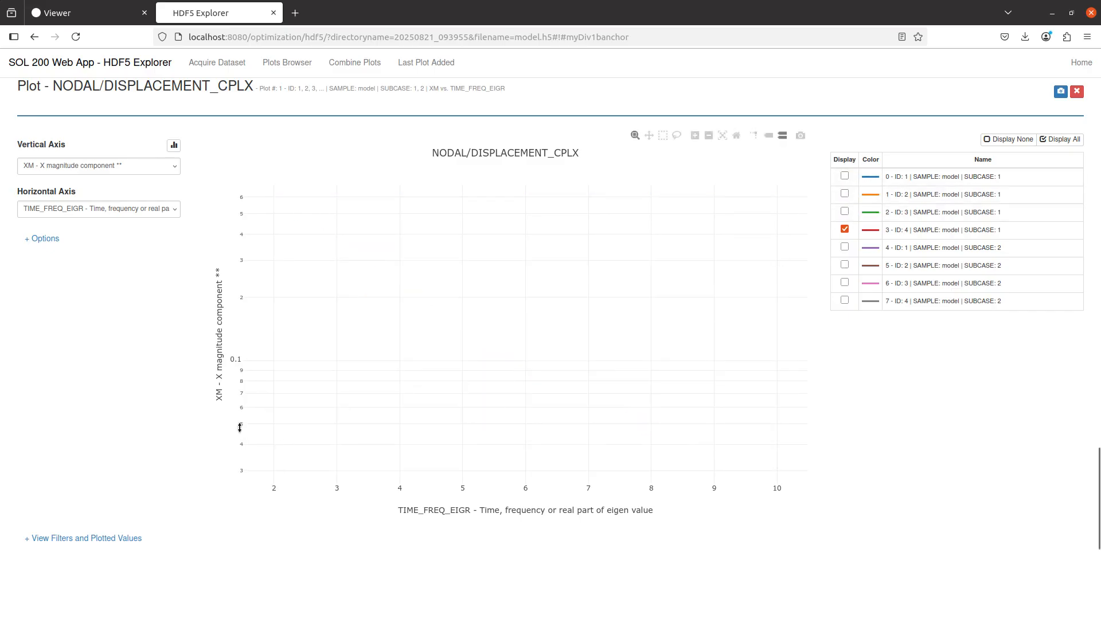
- Enter -1 as the lower limit and 1 as the upper limit of the plot's vertical axis
{"action": "left_click", "coordinate": [240, 475]}
{"action": "type", "text": "-1"}
{"action": "left_click", "coordinate": [234, 191]}
{"action": "type", "text": "1"}
{"action": "key", "text": "Return"}
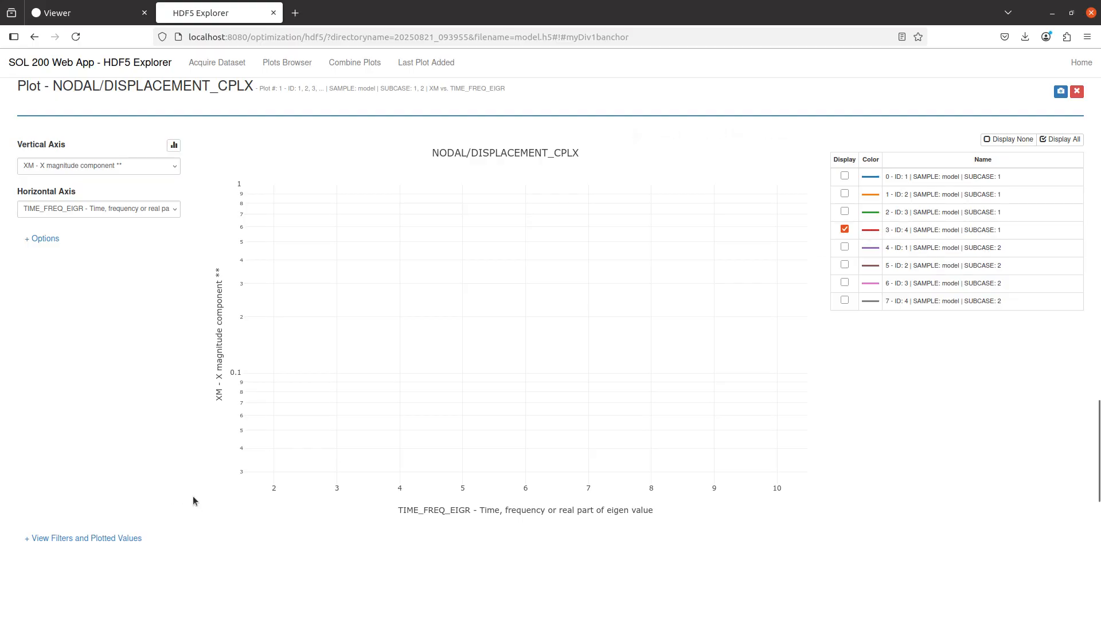
- Show the plot's filters and plotted values, and examine the ID 4 row of subcase 1 across the frequencies
{"action": "left_click", "coordinate": [109, 538]}
{"action": "scroll", "coordinate": [95, 469], "scroll_direction": "down", "scroll_amount": 5}
{"action": "scroll", "coordinate": [95, 471], "scroll_direction": "down", "scroll_amount": 1}
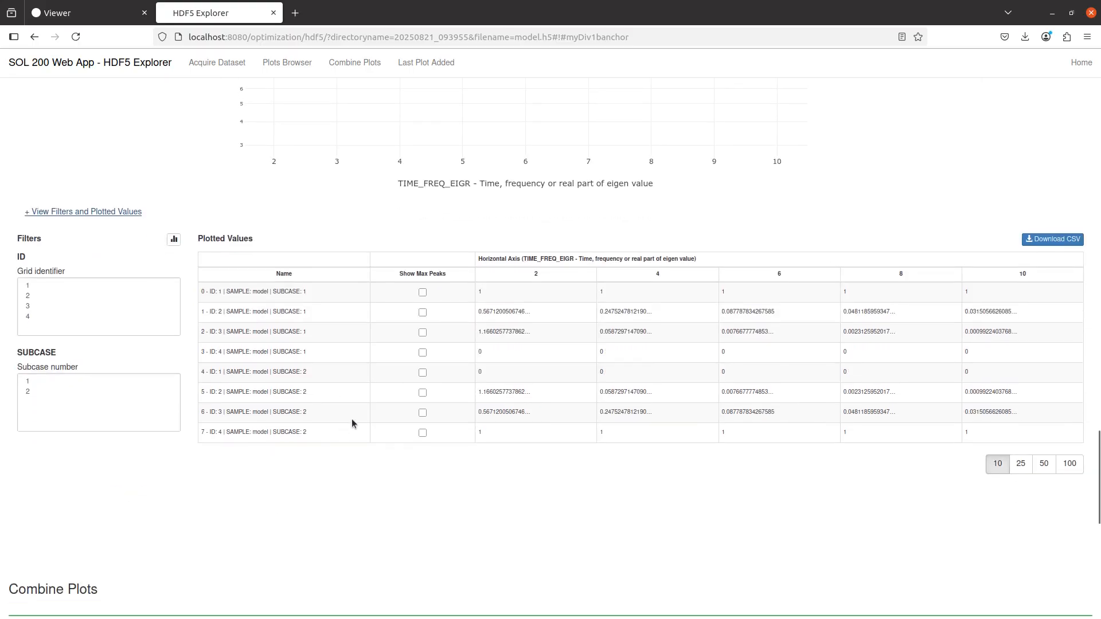
{"action": "left_click", "coordinate": [479, 348]}
{"action": "left_click_drag", "start_coordinate": [480, 353], "coordinate": [641, 356]}
- Close the Pre window in the Viewer to look at the model's enforced displacement, and return to HDF5 Explorer
{"action": "left_click", "coordinate": [115, 13]}
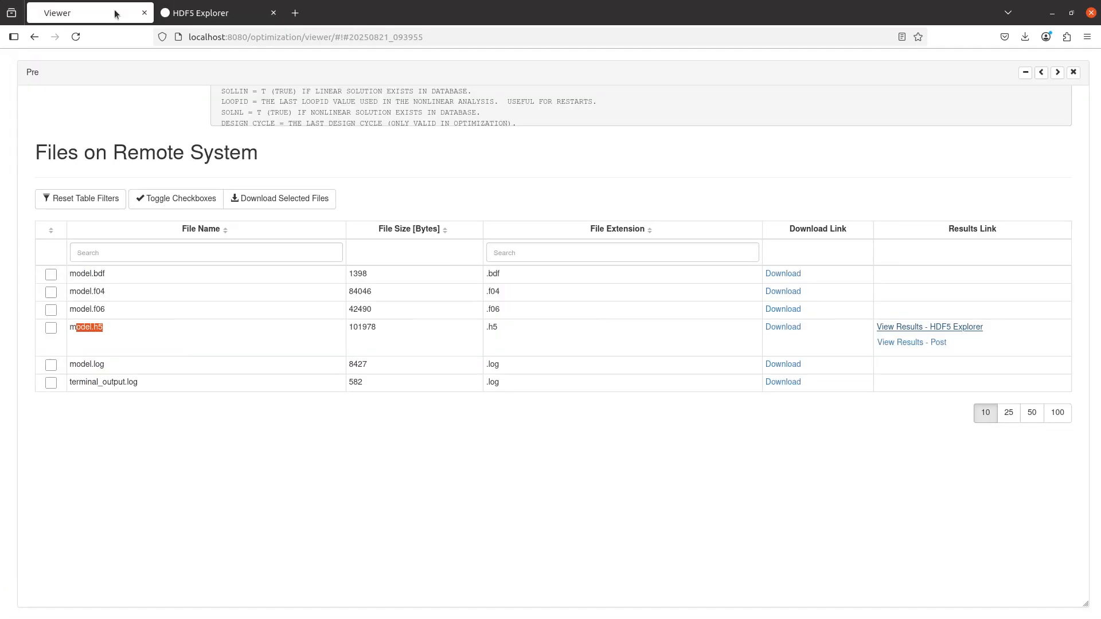
{"action": "left_click", "coordinate": [1068, 71]}
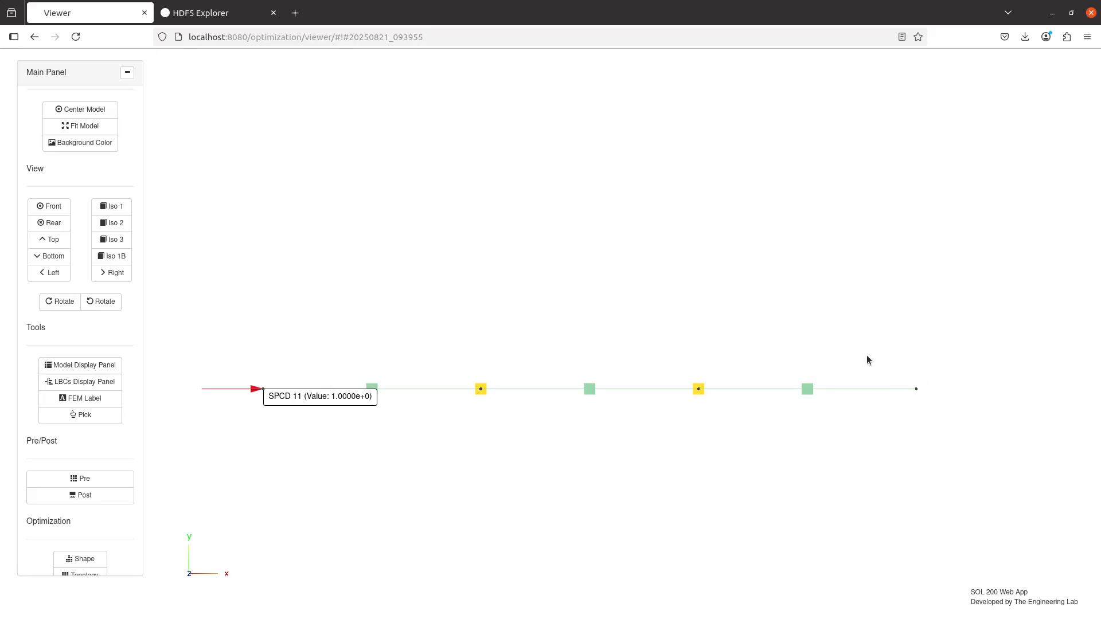
{"action": "left_click", "coordinate": [205, 14]}
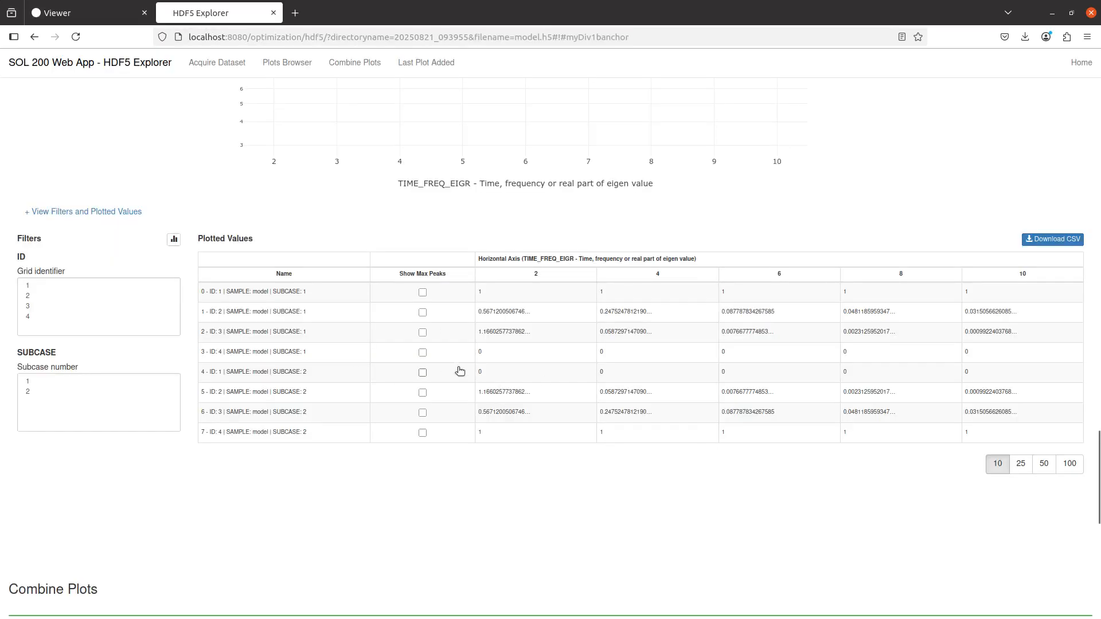
- Switch to Notepad++ and go through model(1).f06 to the subcase 1 displacement table of POINT-ID 4
{"action": "left_click_drag", "start_coordinate": [871, 618], "coordinate": [458, 2]}
{"action": "left_click", "coordinate": [372, 305]}
{"action": "scroll", "coordinate": [239, 357], "scroll_direction": "down", "scroll_amount": 12}
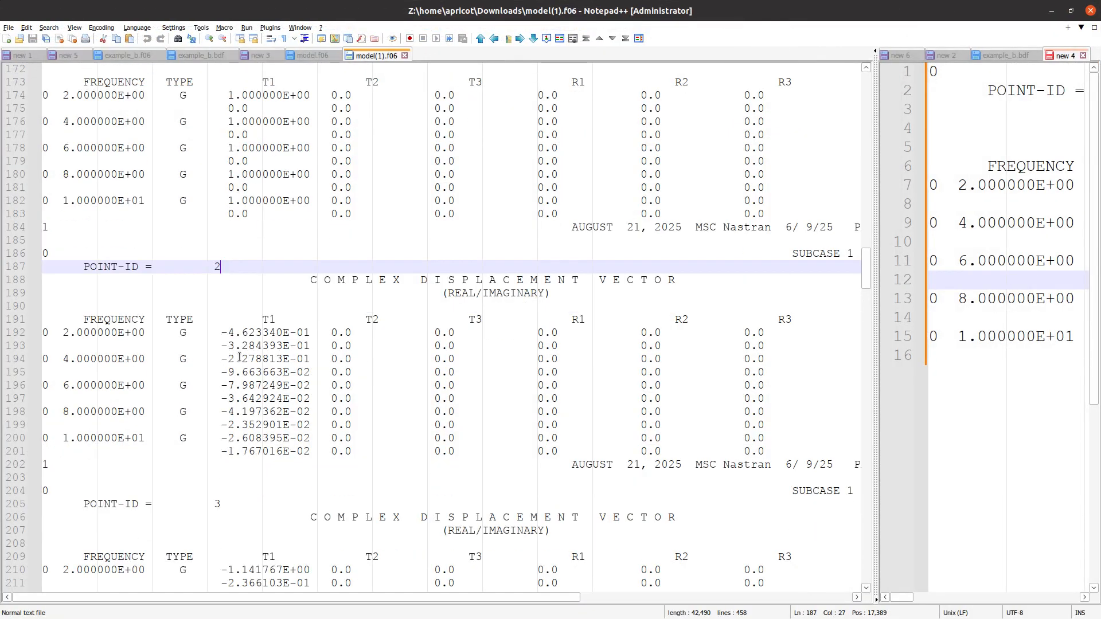
{"action": "scroll", "coordinate": [138, 325], "scroll_direction": "down", "scroll_amount": 1}
{"action": "left_click_drag", "start_coordinate": [80, 263], "coordinate": [751, 454]}
{"action": "left_click", "coordinate": [318, 430]}
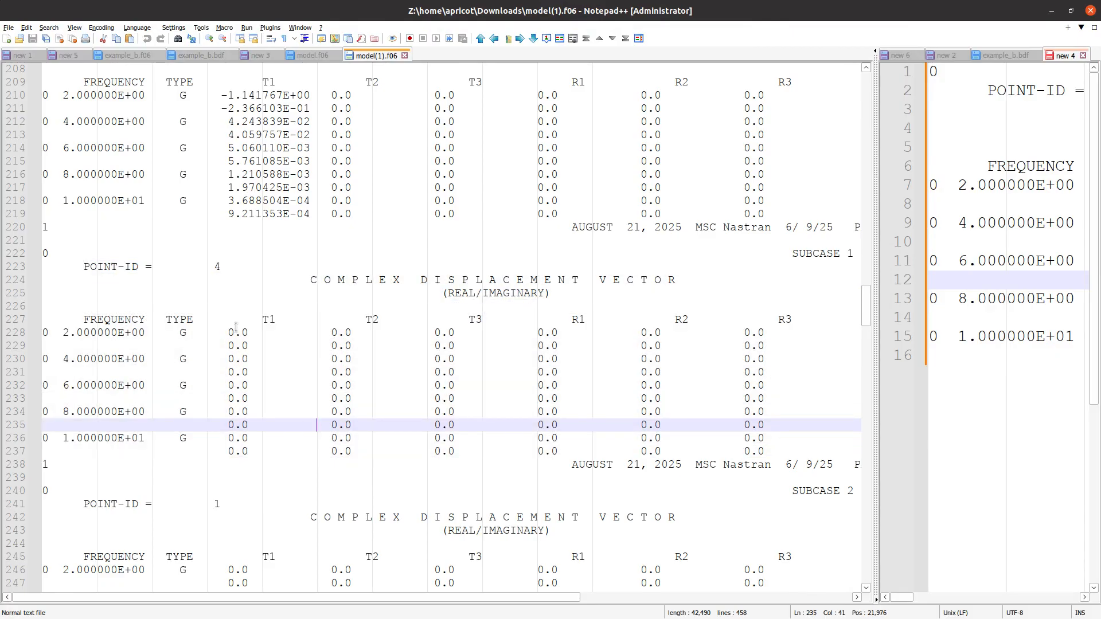
- Highlight the real T1 displacement values of POINT-ID 4 at each frequency in subcase 1
{"action": "left_click", "coordinate": [228, 333]}
{"action": "left_click_drag", "start_coordinate": [227, 334], "coordinate": [295, 332]}
{"action": "left_click", "coordinate": [231, 334]}
{"action": "left_click", "coordinate": [218, 322]}
{"action": "left_click", "coordinate": [312, 455]}
{"action": "left_click", "coordinate": [307, 454]}
{"action": "left_click", "coordinate": [220, 346]}
{"action": "left_click_drag", "start_coordinate": [212, 360], "coordinate": [314, 360]}
{"action": "left_click_drag", "start_coordinate": [226, 387], "coordinate": [289, 385]}
{"action": "left_click_drag", "start_coordinate": [222, 412], "coordinate": [256, 434]}
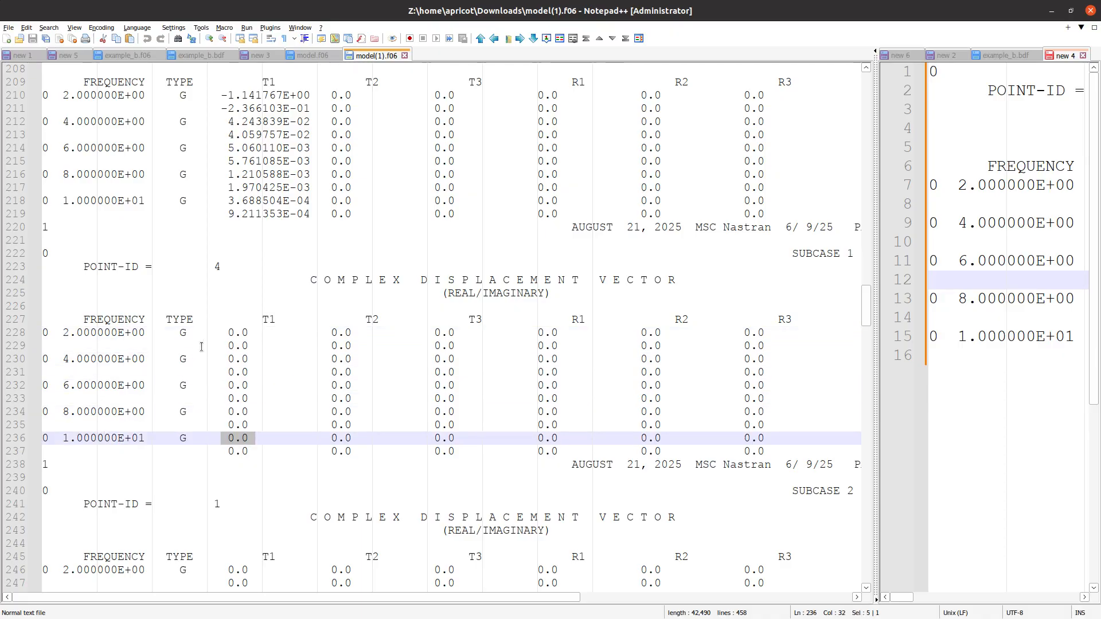
- Highlight the imaginary T1 displacement values of POINT-ID 4 in subcase 1
{"action": "left_click_drag", "start_coordinate": [211, 345], "coordinate": [295, 347]}
{"action": "left_click", "coordinate": [220, 373]}
{"action": "left_click_drag", "start_coordinate": [221, 373], "coordinate": [297, 373]}
{"action": "left_click", "coordinate": [224, 394]}
{"action": "left_click_drag", "start_coordinate": [221, 424], "coordinate": [294, 425]}
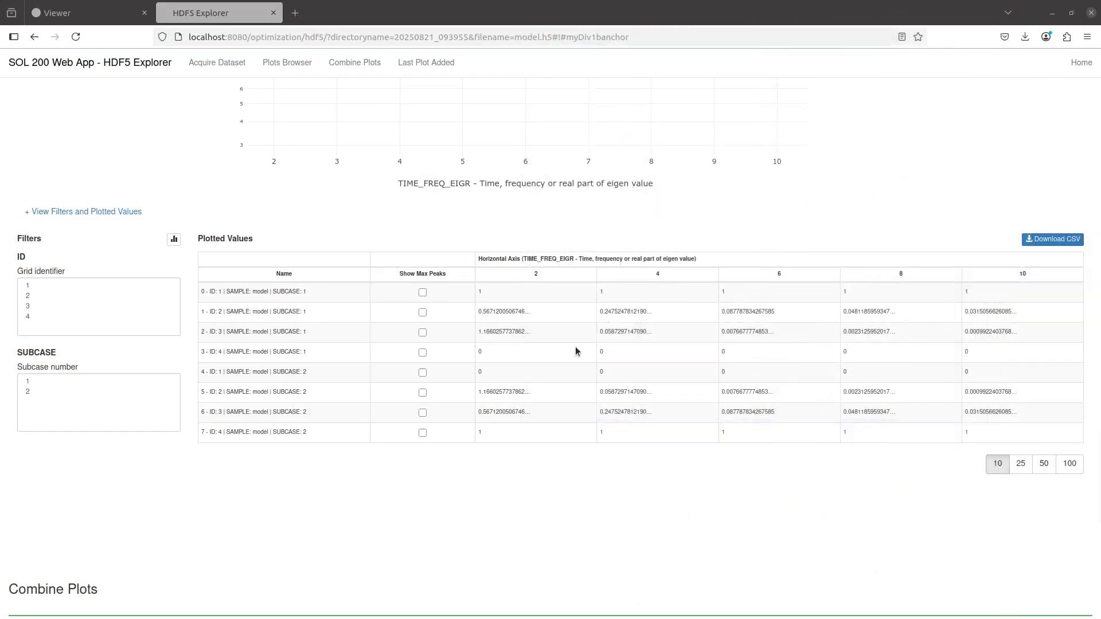
- Widen the second editor pane in Notepad++ and open the new 6 notes to review the entries in the model summary
{"action": "scroll", "coordinate": [566, 414], "scroll_direction": "up", "scroll_amount": 5}
{"action": "scroll", "coordinate": [566, 414], "scroll_direction": "up", "scroll_amount": 3}
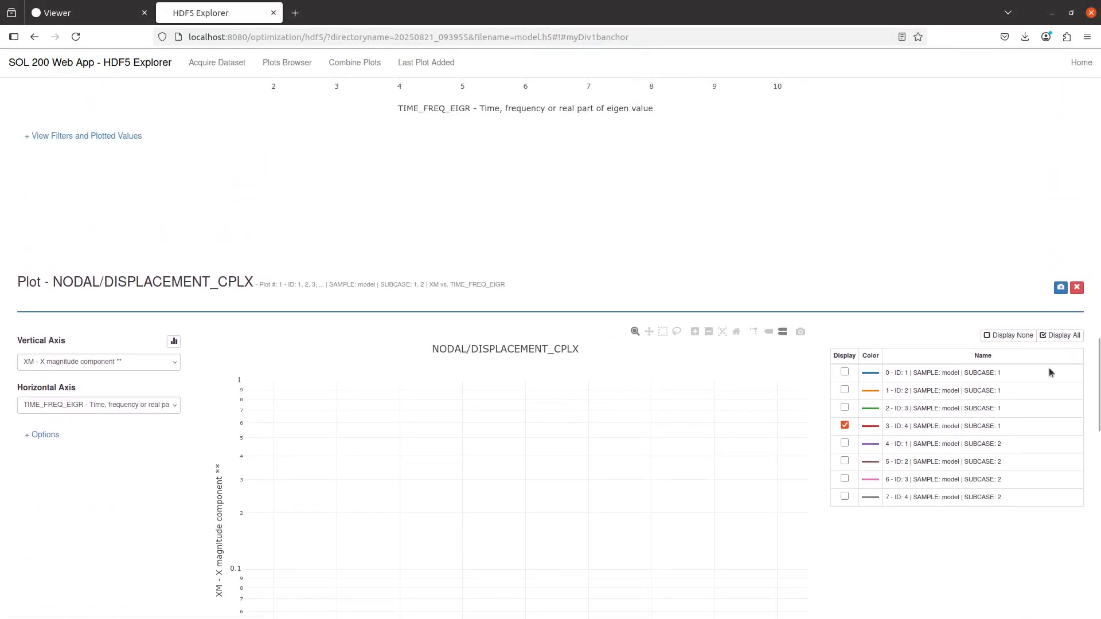
{"action": "key", "text": "alt+Tab"}
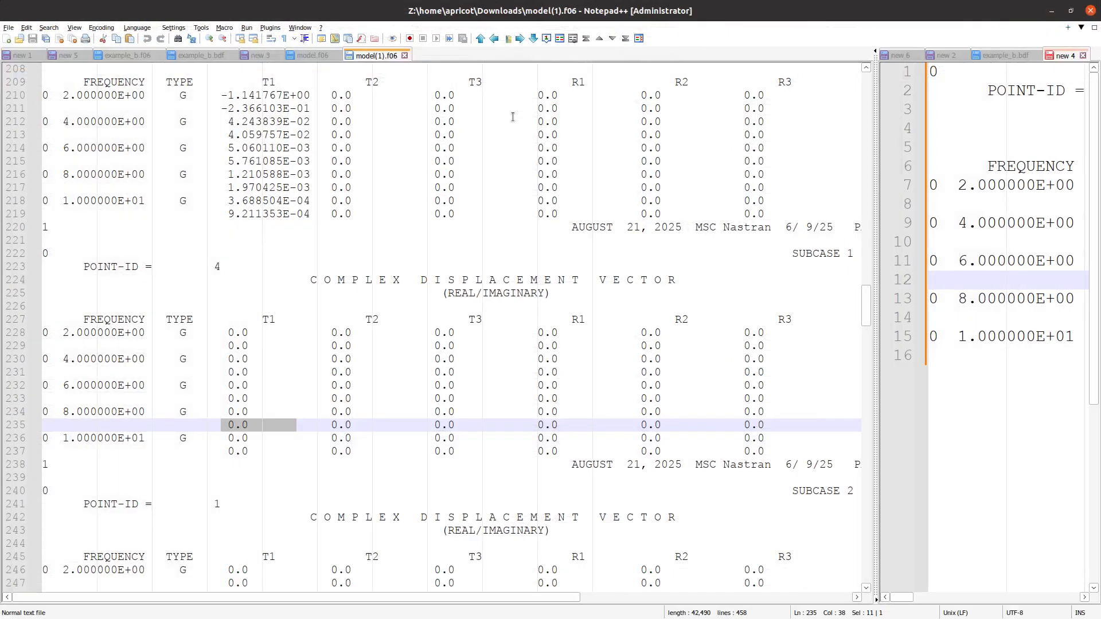
{"action": "left_click_drag", "start_coordinate": [872, 94], "coordinate": [262, 104]}
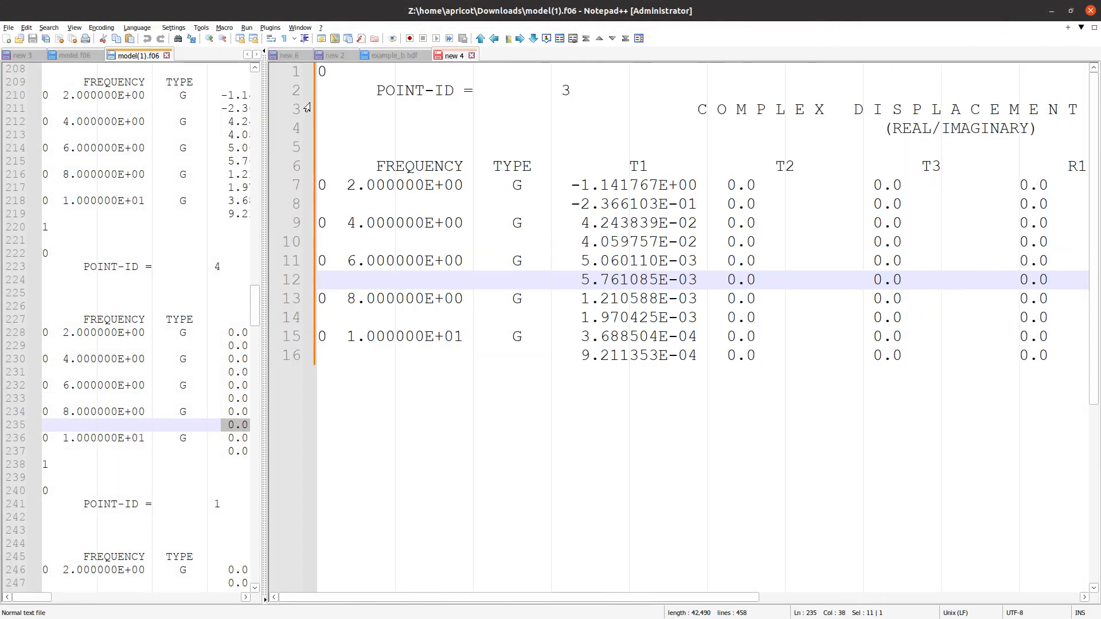
{"action": "left_click", "coordinate": [281, 56]}
{"action": "left_click", "coordinate": [415, 351]}
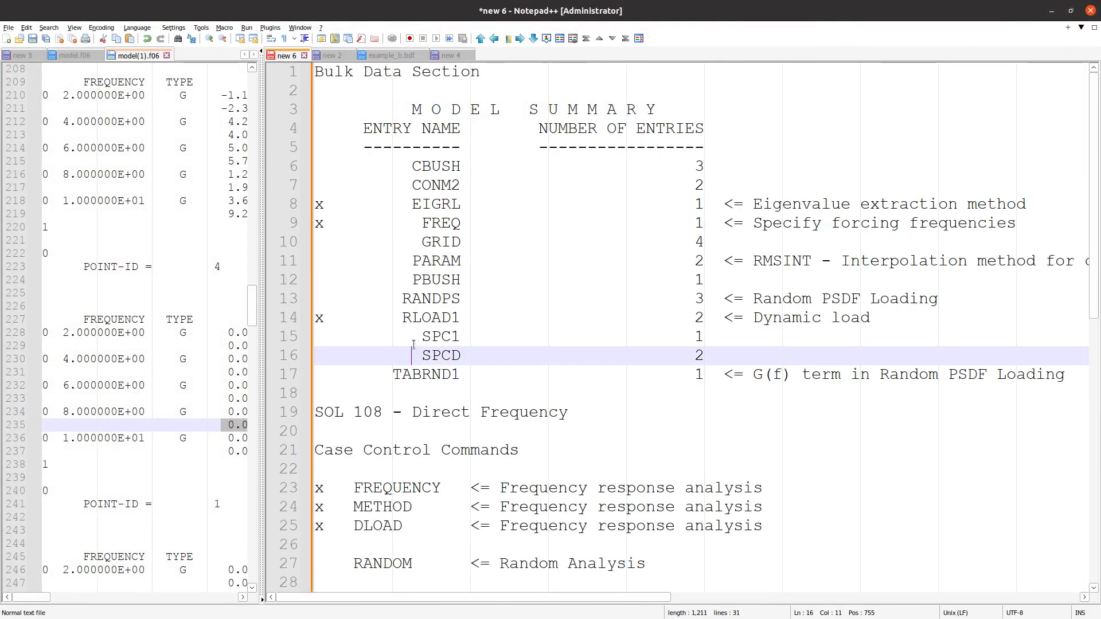
{"action": "scroll", "coordinate": [401, 326], "scroll_direction": "down", "scroll_amount": 1}
{"action": "triple_click", "coordinate": [424, 321]}
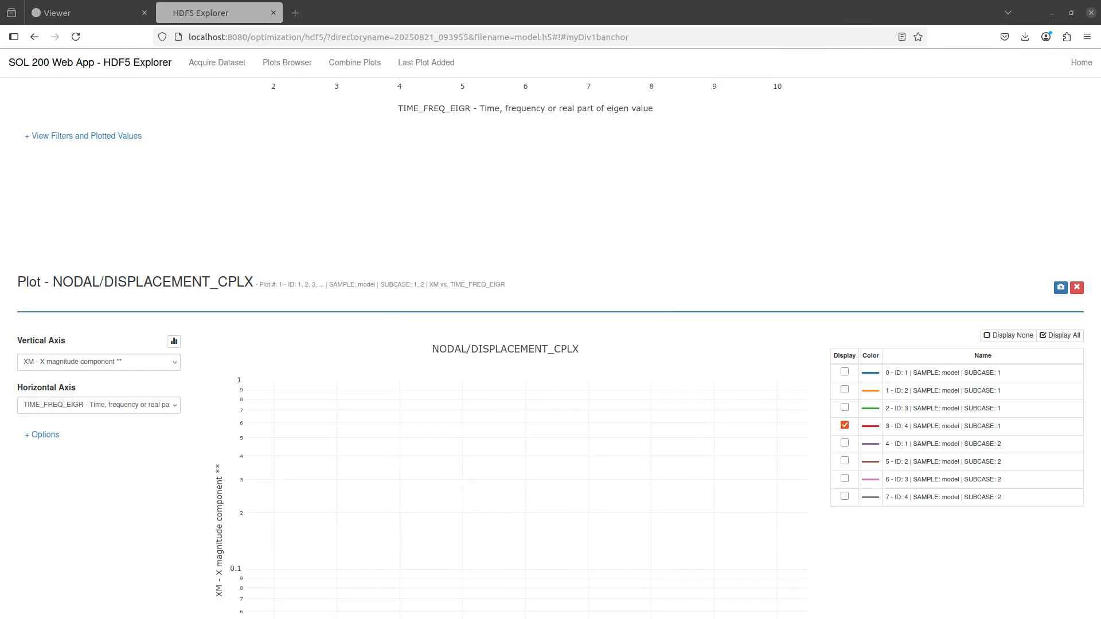
- Switch to the MSC Nastran library PDF, open the Quick Reference Guide and find the RANDPS entry
{"action": "key", "text": "super"}
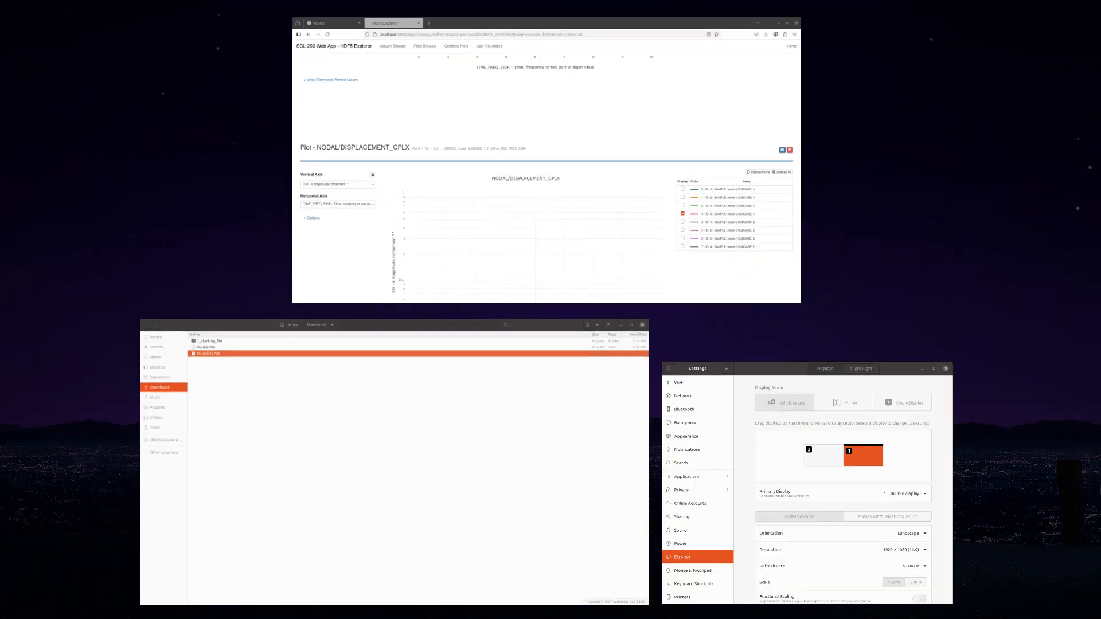
{"action": "key", "text": "super"}
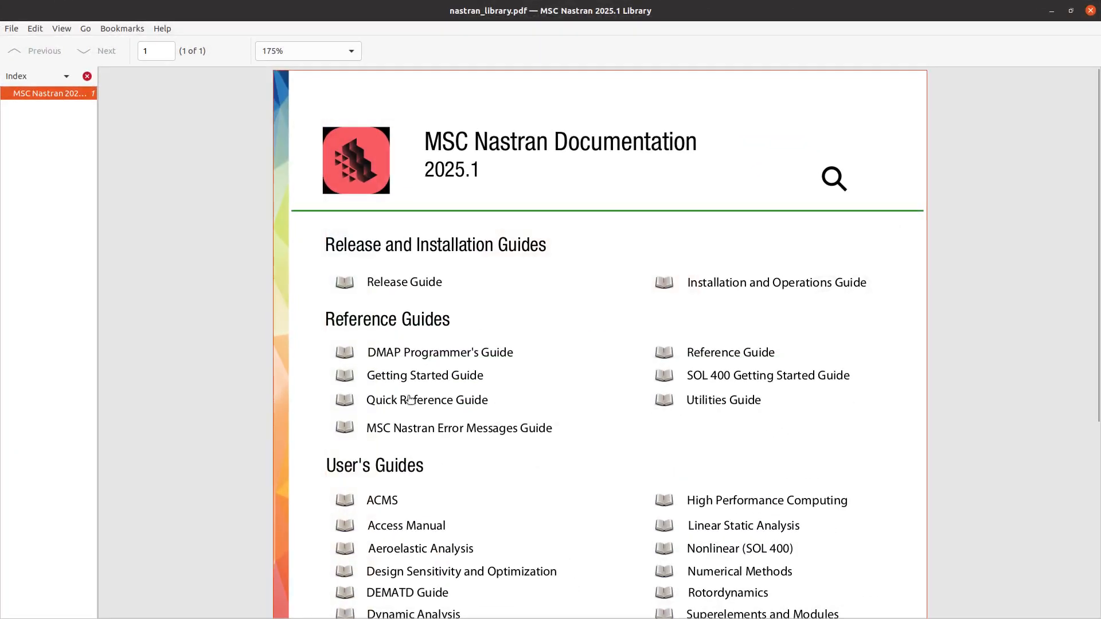
{"action": "left_click", "coordinate": [410, 399]}
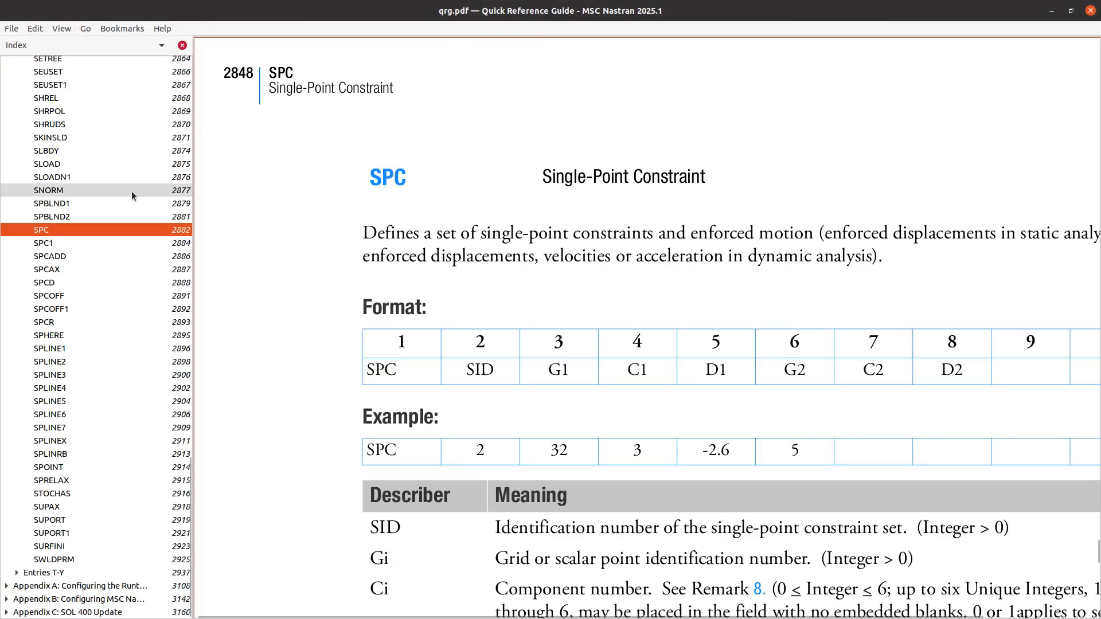
{"action": "scroll", "coordinate": [66, 230], "scroll_direction": "up", "scroll_amount": 15}
{"action": "key", "text": "Home"}
{"action": "type", "text": "randp"}
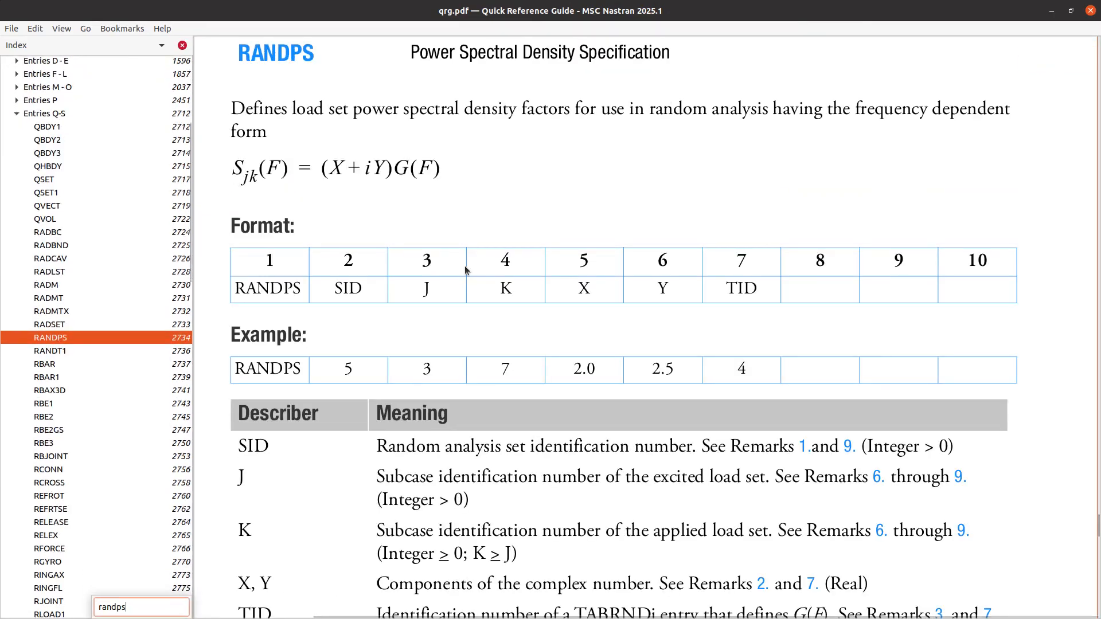
- Examine the G(F) term in the RANDPS power spectral density equation, and put the documentation windows away
{"action": "scroll", "coordinate": [435, 194], "scroll_direction": "up", "scroll_amount": 3}
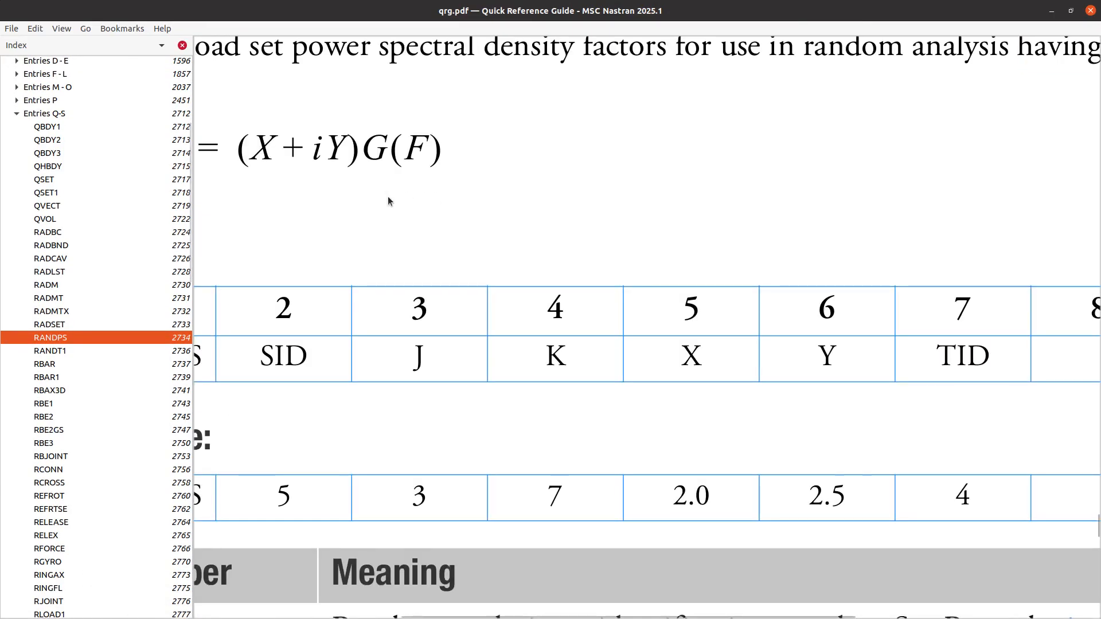
{"action": "scroll", "coordinate": [388, 197], "scroll_direction": "left", "scroll_amount": 4}
{"action": "scroll", "coordinate": [483, 172], "scroll_direction": "up", "scroll_amount": 1}
{"action": "left_click_drag", "start_coordinate": [677, 211], "coordinate": [758, 205]}
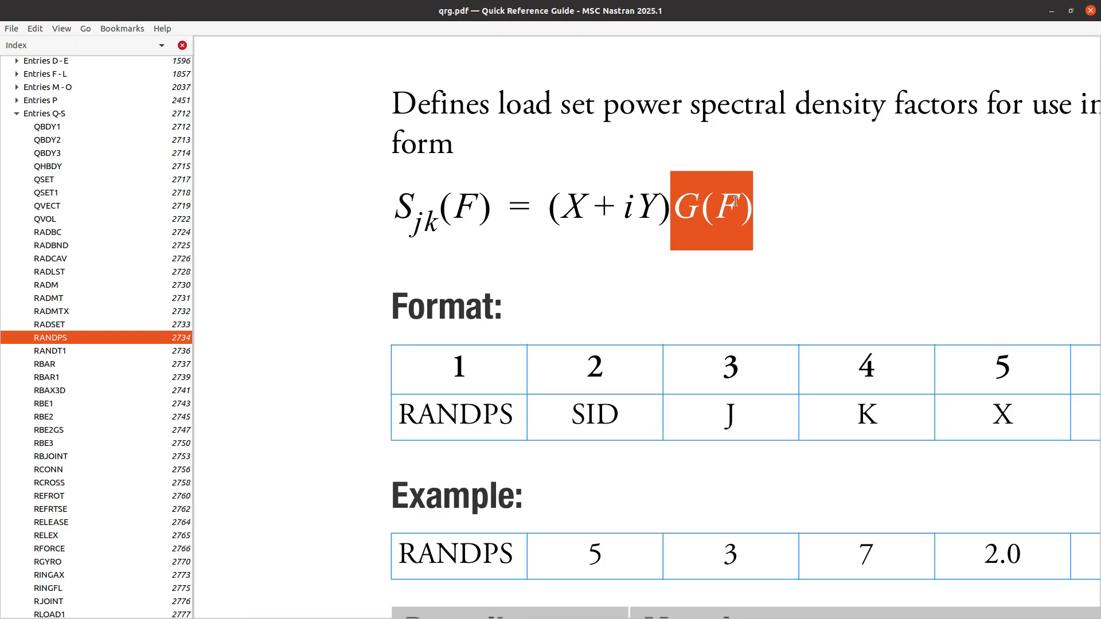
{"action": "left_click", "coordinate": [704, 205]}
{"action": "left_click_drag", "start_coordinate": [708, 207], "coordinate": [744, 208]}
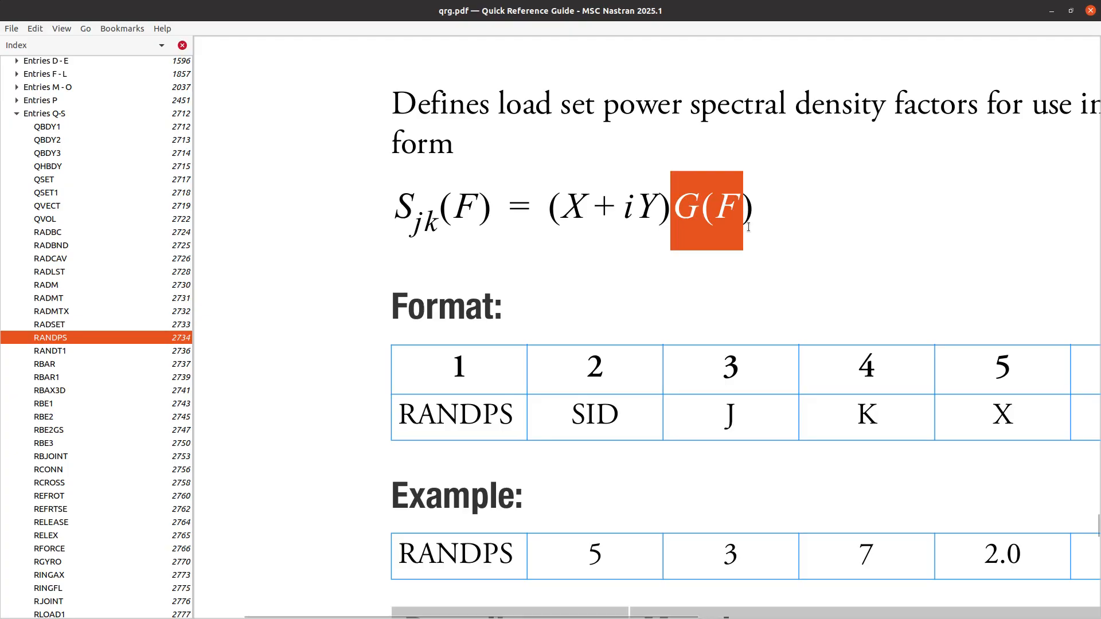
{"action": "scroll", "coordinate": [742, 219], "scroll_direction": "down", "scroll_amount": 3}
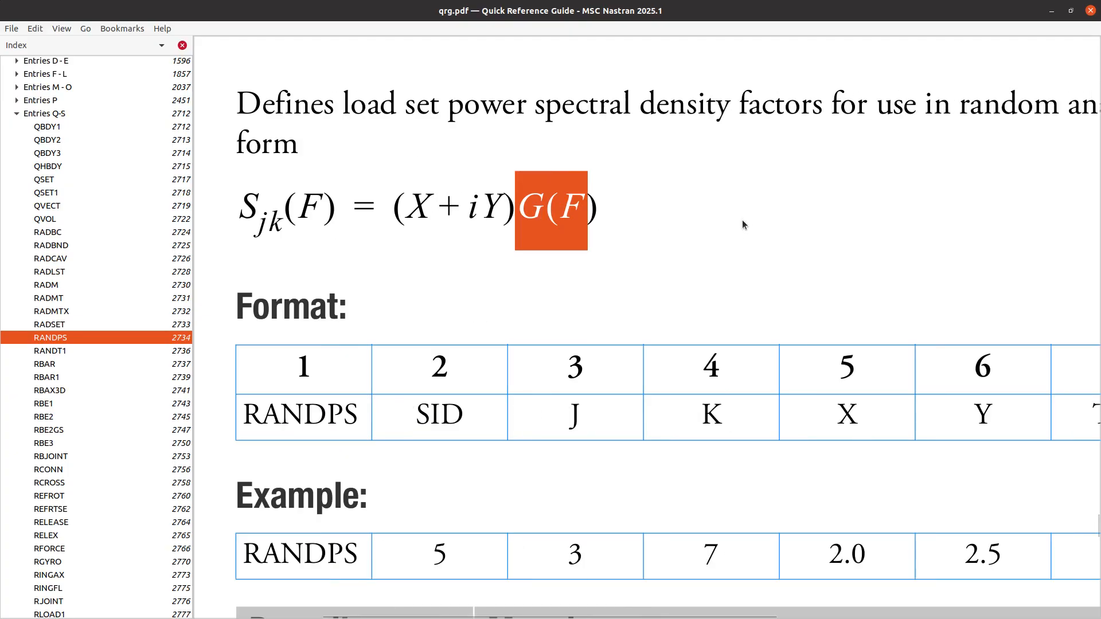
{"action": "scroll", "coordinate": [742, 220], "scroll_direction": "down", "scroll_amount": 1}
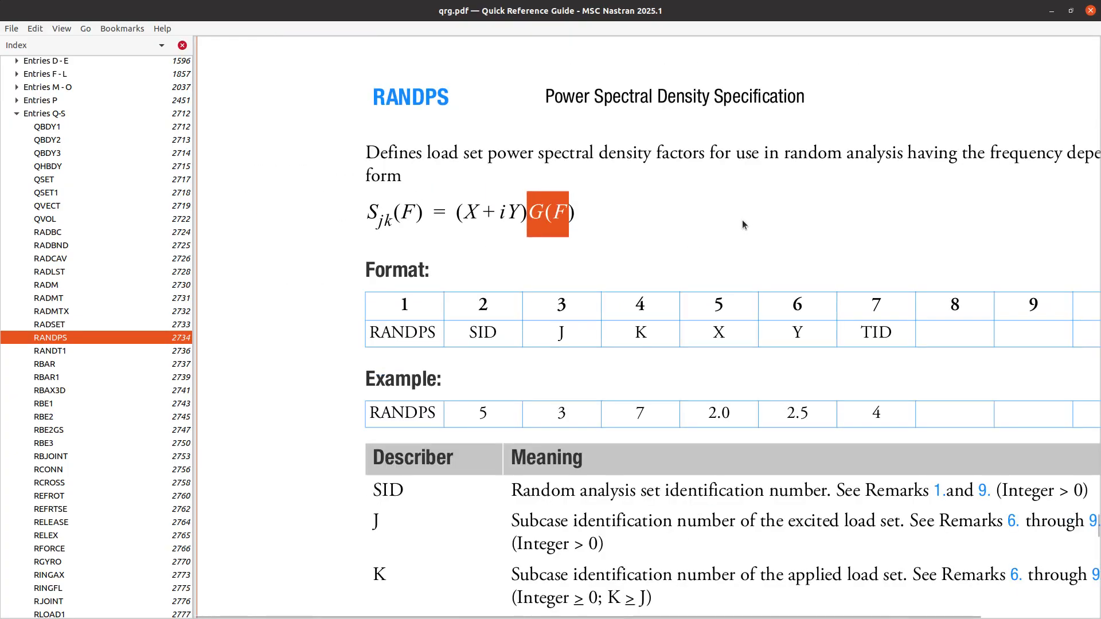
{"action": "left_click_drag", "start_coordinate": [604, 18], "coordinate": [1100, 68]}
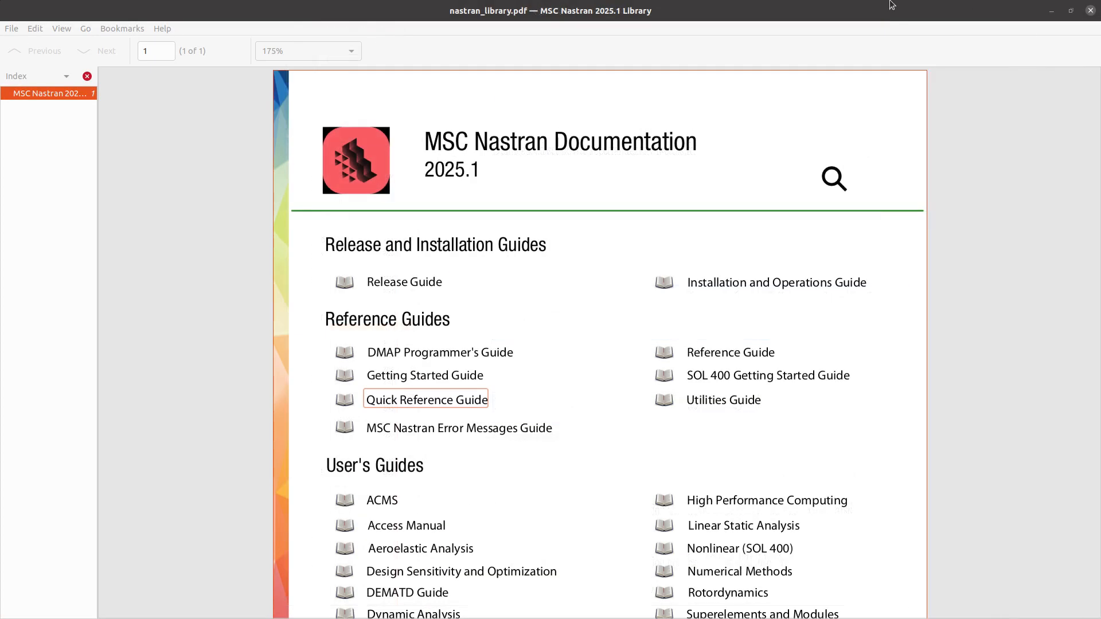
{"action": "left_click", "coordinate": [1053, 12]}
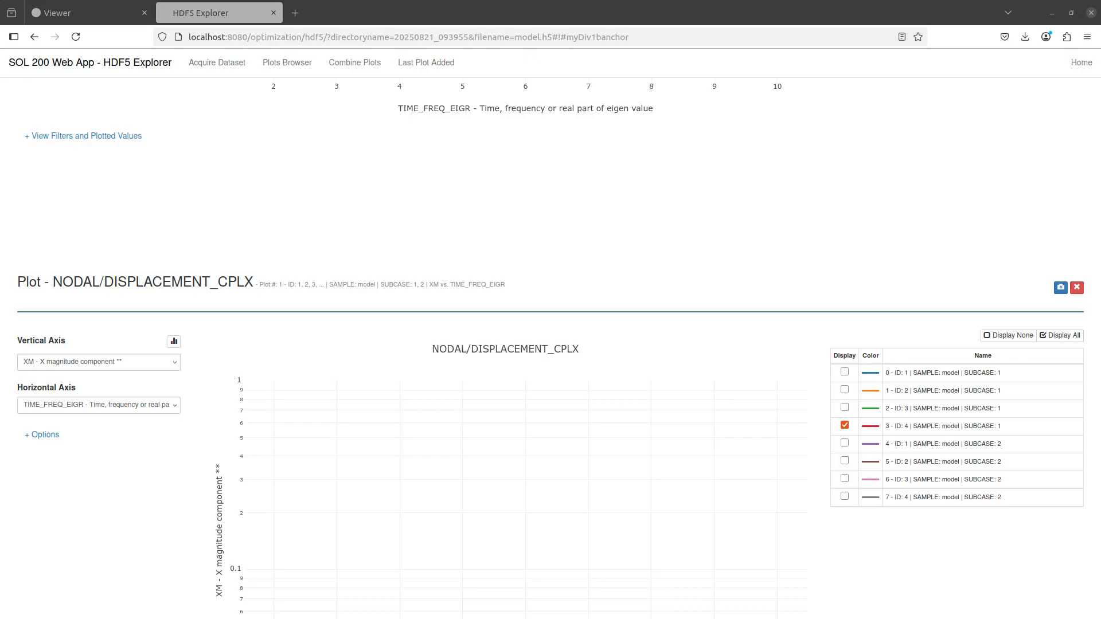
- Reopen the Pre window in the Viewer and go to the entry selection list of the bulk data
{"action": "left_click", "coordinate": [86, 12]}
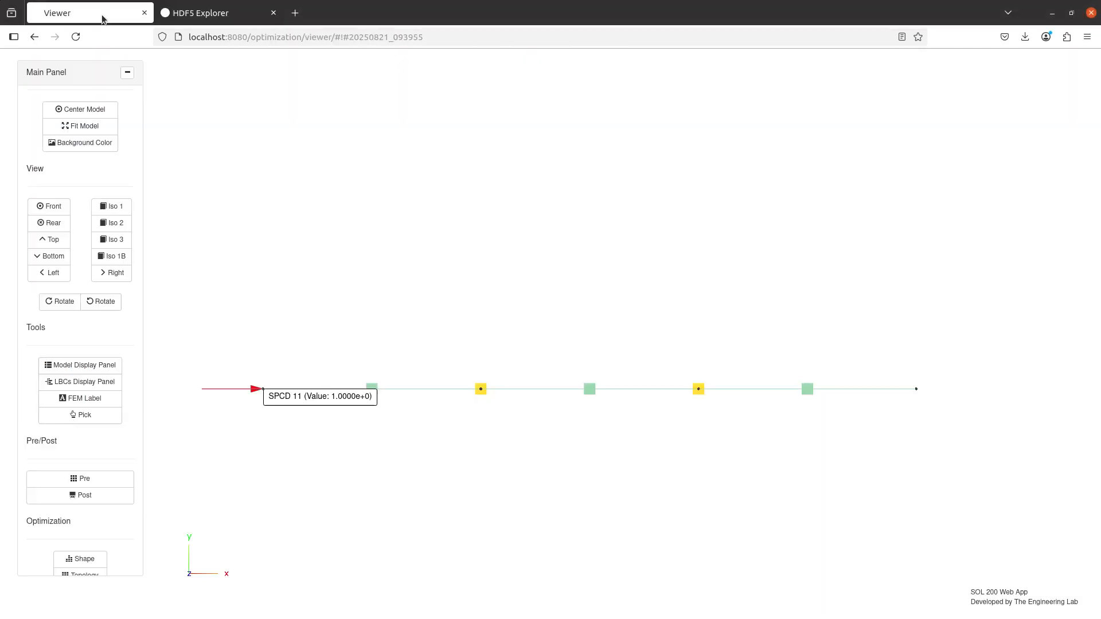
{"action": "left_click", "coordinate": [102, 481]}
{"action": "scroll", "coordinate": [359, 459], "scroll_direction": "up", "scroll_amount": 10}
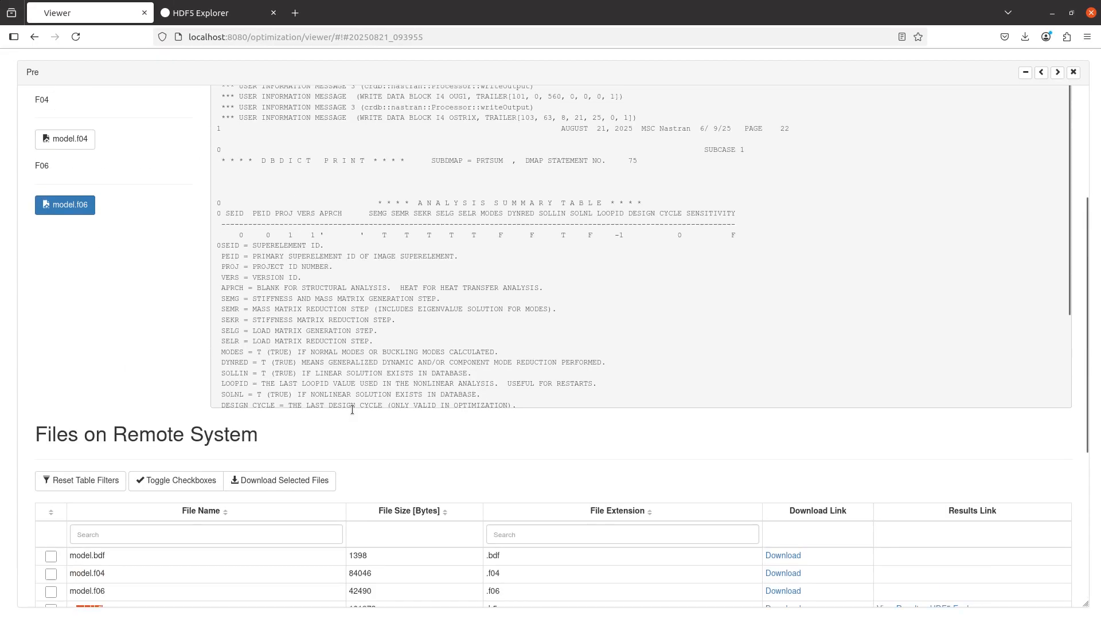
{"action": "scroll", "coordinate": [352, 407], "scroll_direction": "down", "scroll_amount": 1}
{"action": "scroll", "coordinate": [323, 67], "scroll_direction": "up", "scroll_amount": 2}
{"action": "left_click", "coordinate": [181, 105]}
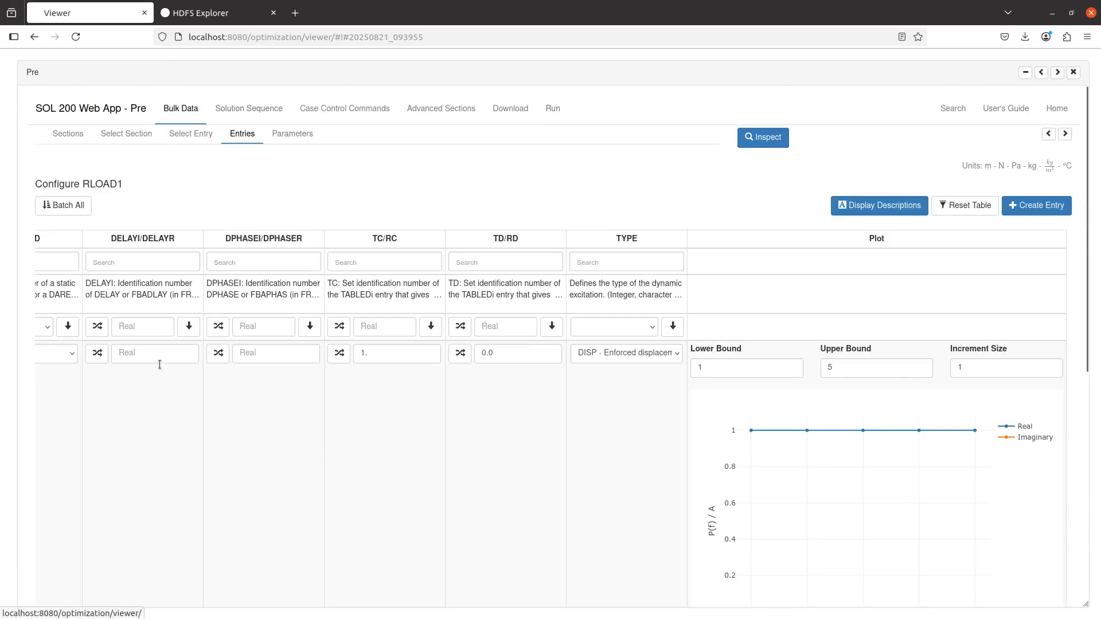
{"action": "left_click", "coordinate": [191, 133]}
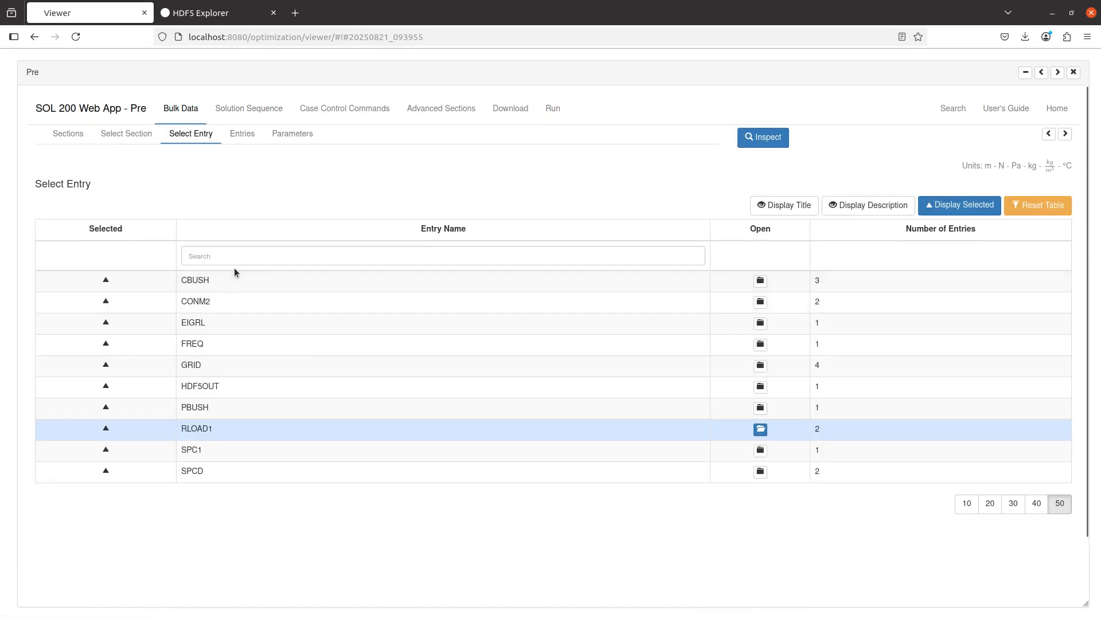
- Show all entry types, find TABRND1 in the selection list and create one TABRND1 entry
{"action": "left_click", "coordinate": [985, 206]}
{"action": "left_click", "coordinate": [506, 256]}
{"action": "type", "text": "ta"}
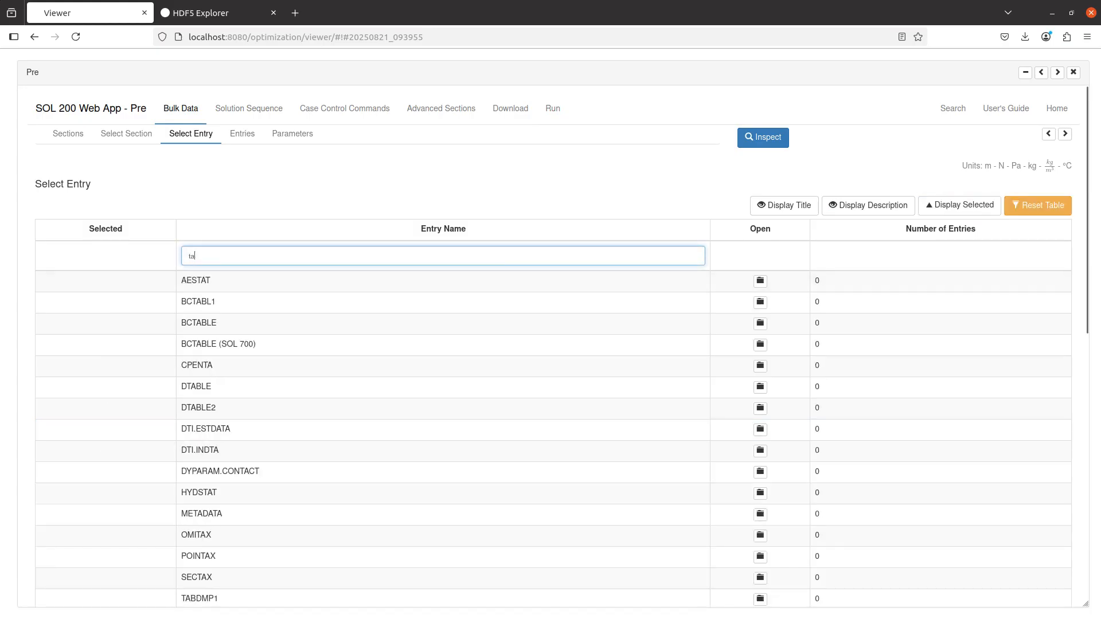
{"action": "type", "text": "brnd"}
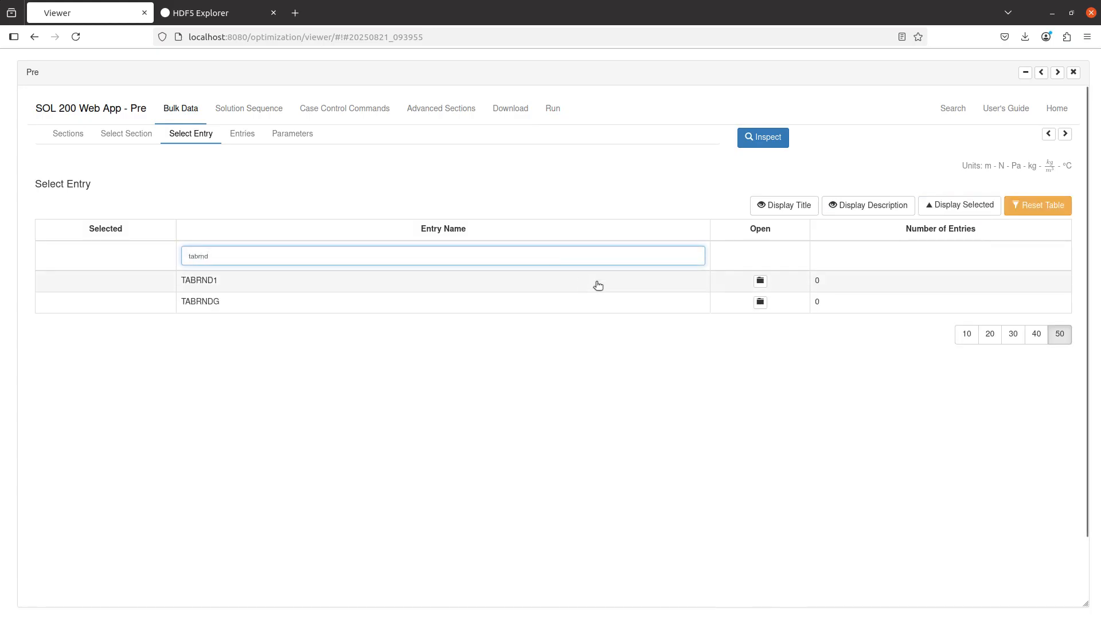
{"action": "left_click", "coordinate": [759, 280]}
{"action": "left_click", "coordinate": [1025, 205]}
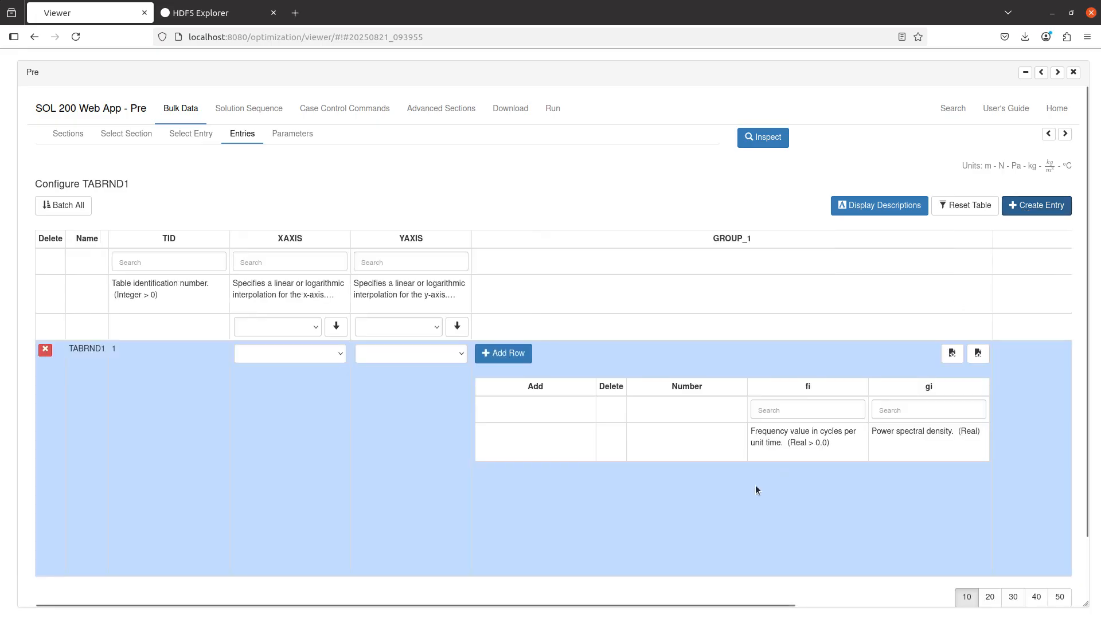
- Add two rows to the TABRND1 table and set their fi frequencies to 0.1 and 10.0
{"action": "scroll", "coordinate": [677, 476], "scroll_direction": "right", "scroll_amount": 3}
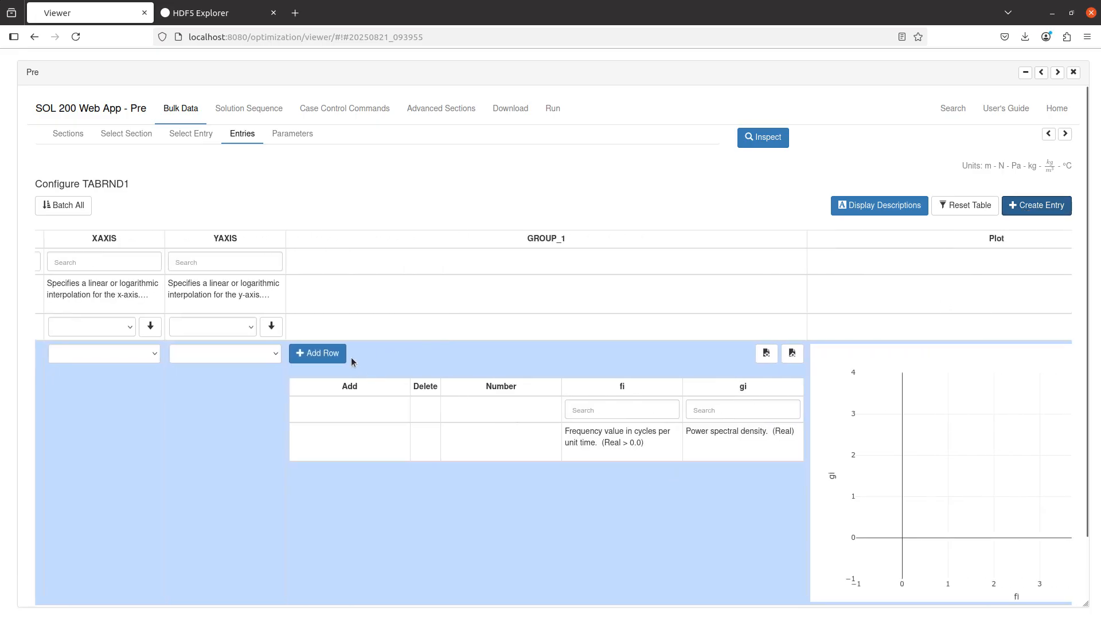
{"action": "left_click", "coordinate": [333, 355]}
{"action": "left_click", "coordinate": [332, 355]}
{"action": "scroll", "coordinate": [483, 522], "scroll_direction": "right", "scroll_amount": 1}
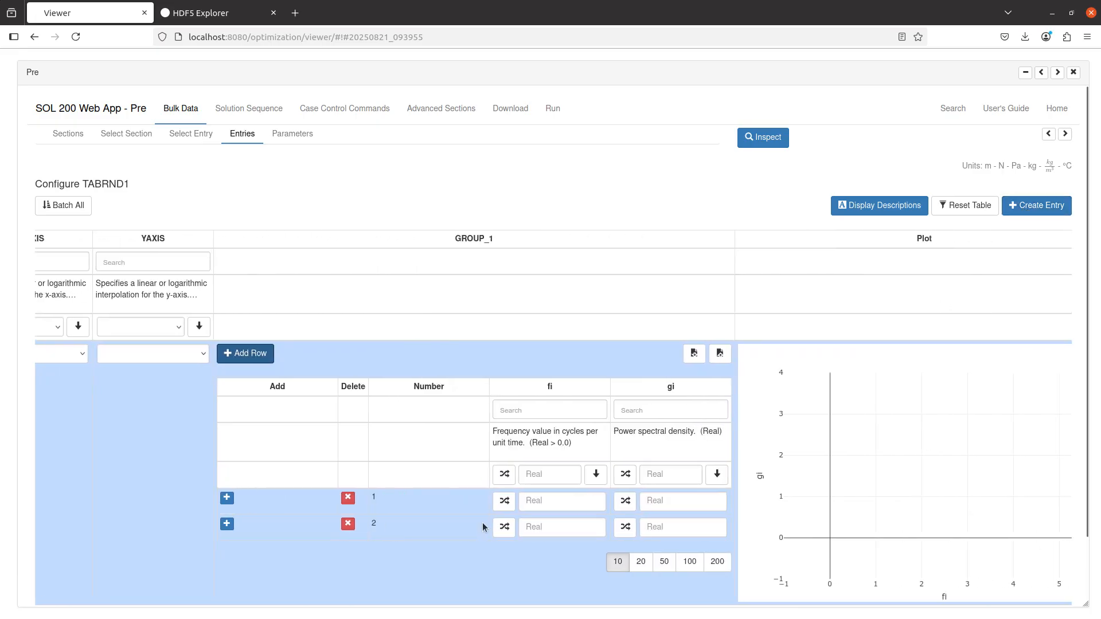
{"action": "left_click", "coordinate": [540, 499]}
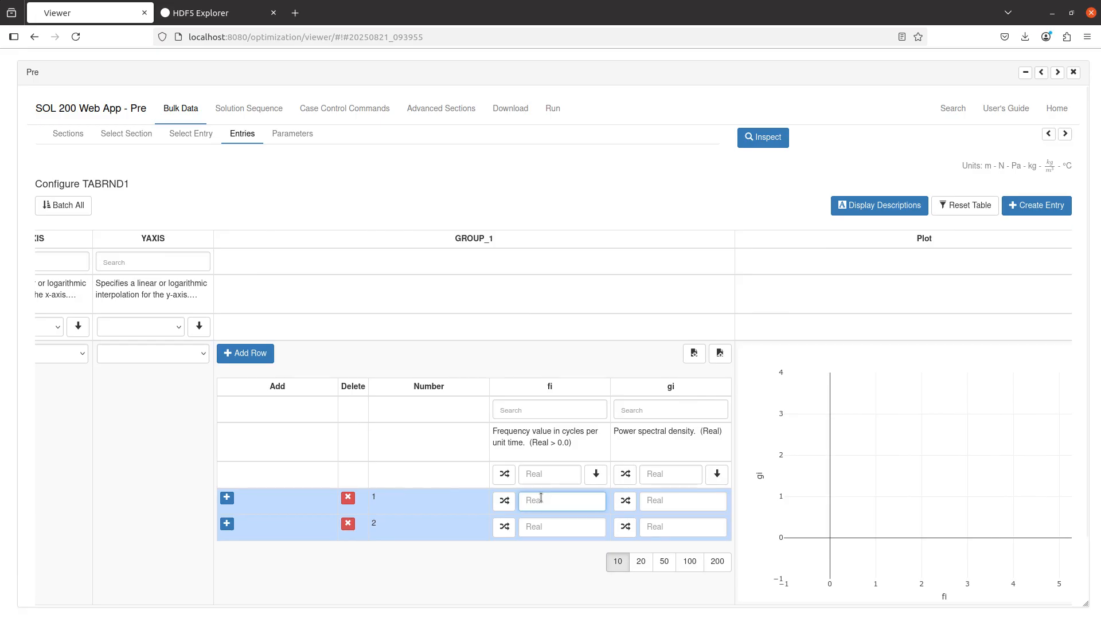
{"action": "type", "text": "0"}
{"action": "key", "text": "Tab"}
{"action": "key", "text": "Tab"}
{"action": "key", "text": "Tab"}
{"action": "key", "text": "Tab"}
{"action": "key", "text": "Tab"}
{"action": "key", "text": "Tab"}
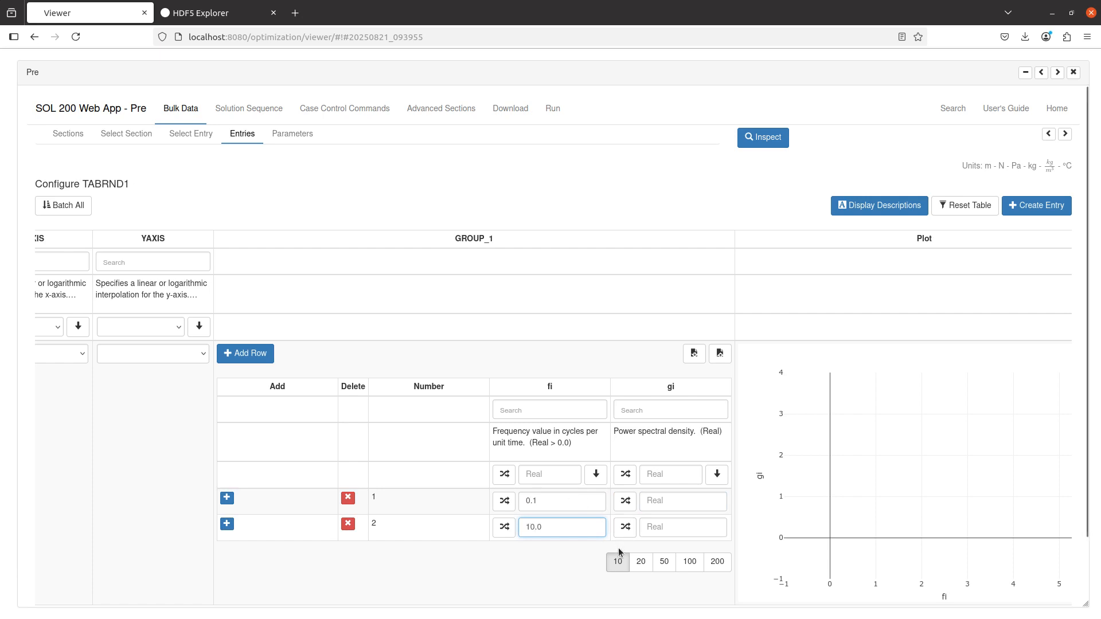
- Set the power spectral density gi to 1. in both TABRND1 rows
{"action": "left_click", "coordinate": [651, 509]}
{"action": "type", "text": "1."}
{"action": "left_click", "coordinate": [651, 527]}
{"action": "type", "text": "1."}
{"action": "left_click", "coordinate": [608, 305]}
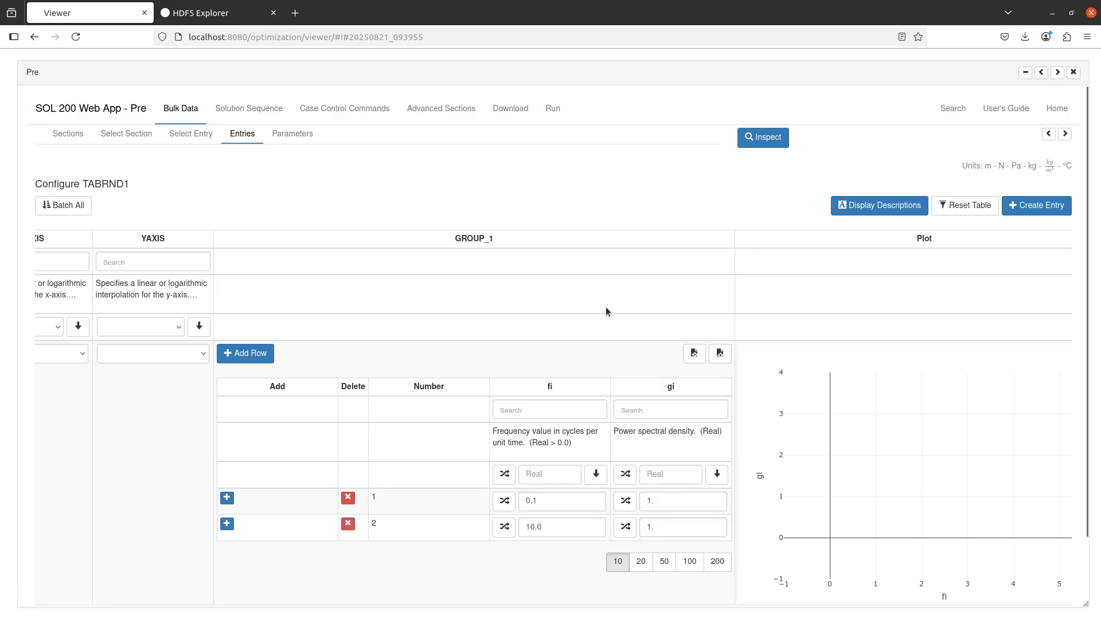
- Zoom the TABRND1 plot out and frame the area around the interpolated line
{"action": "scroll", "coordinate": [492, 365], "scroll_direction": "right", "scroll_amount": 2}
{"action": "scroll", "coordinate": [490, 365], "scroll_direction": "down", "scroll_amount": 2}
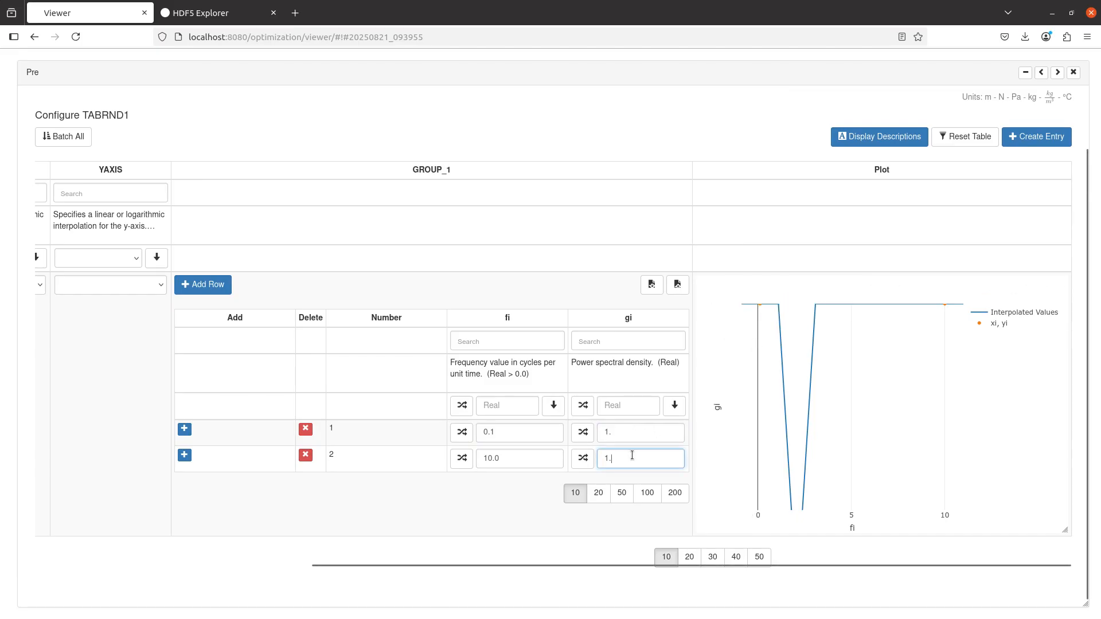
{"action": "left_click", "coordinate": [969, 283]}
{"action": "left_click", "coordinate": [969, 282]}
{"action": "left_click", "coordinate": [968, 283]}
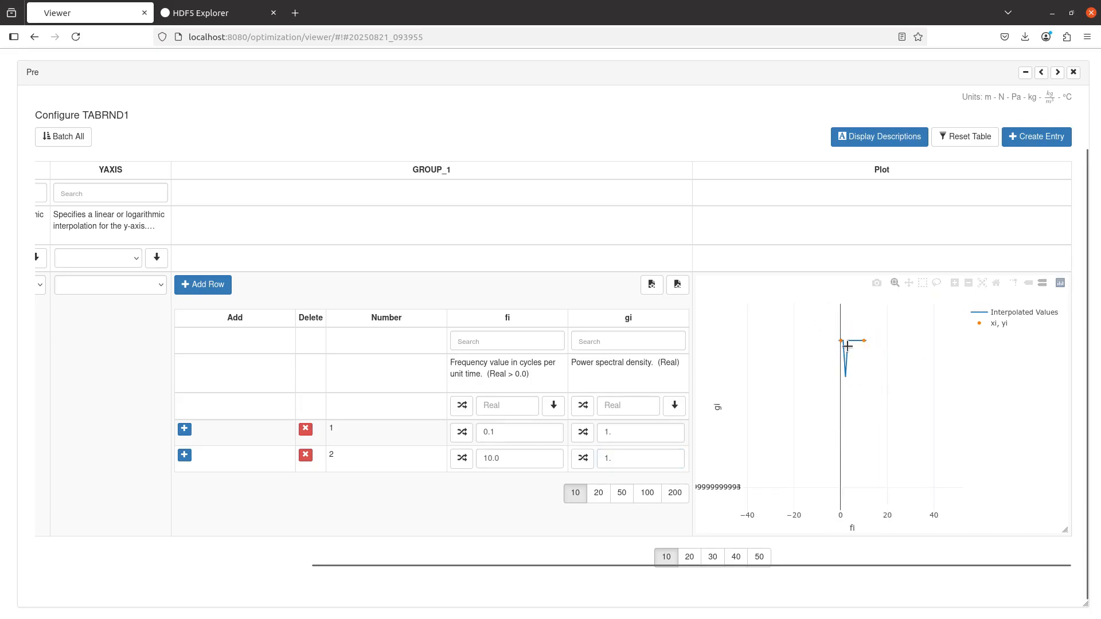
{"action": "left_click_drag", "start_coordinate": [826, 327], "coordinate": [918, 398]}
{"action": "left_click_drag", "start_coordinate": [748, 359], "coordinate": [912, 480]}
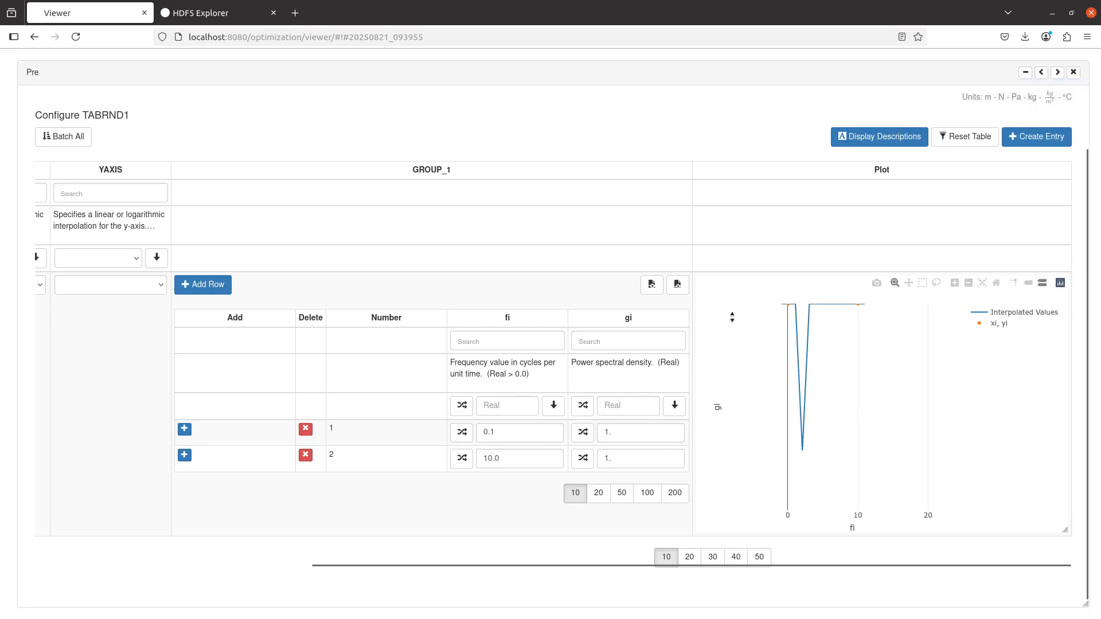
- Set the plot's gi axis range from 0 to 2
{"action": "left_click", "coordinate": [737, 321]}
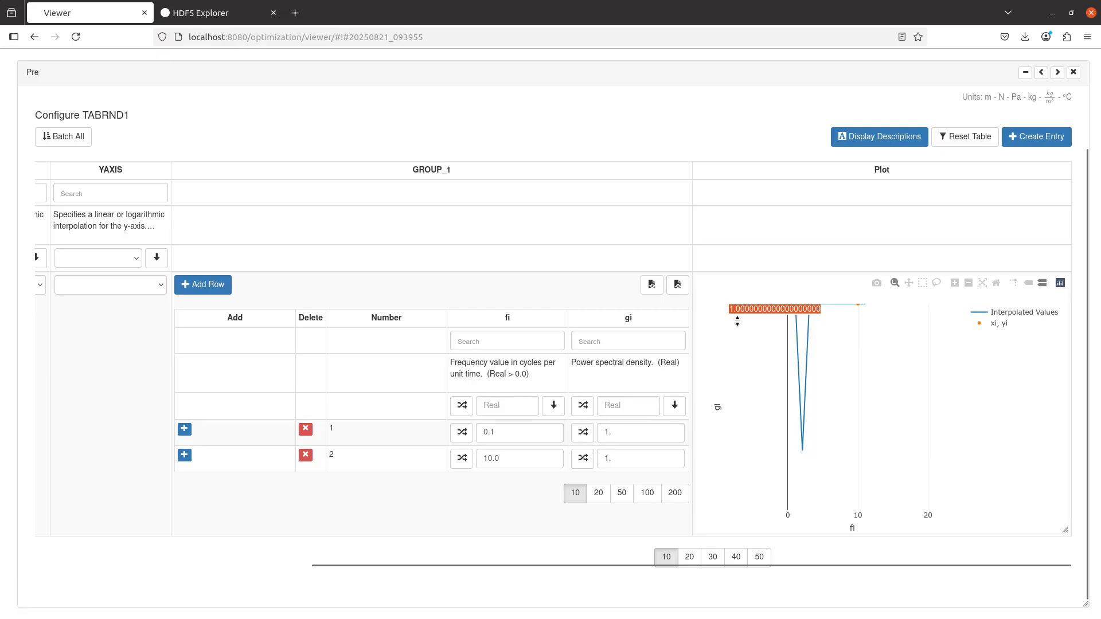
{"action": "type", "text": "2"}
{"action": "key", "text": "Return"}
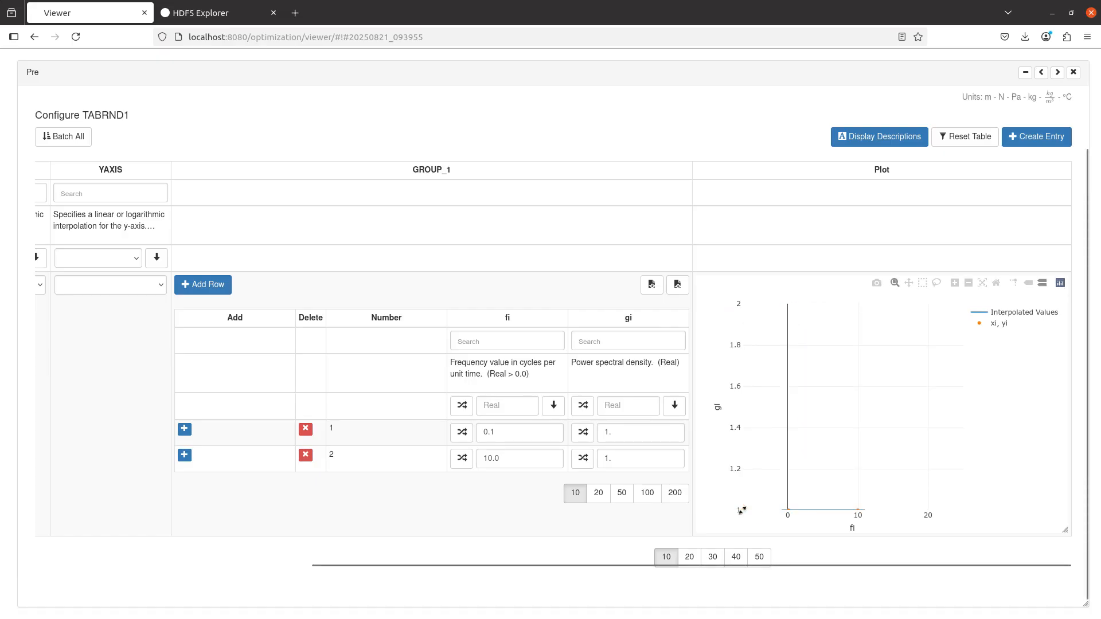
{"action": "left_click", "coordinate": [739, 508]}
{"action": "type", "text": "0"}
{"action": "key", "text": "Return"}
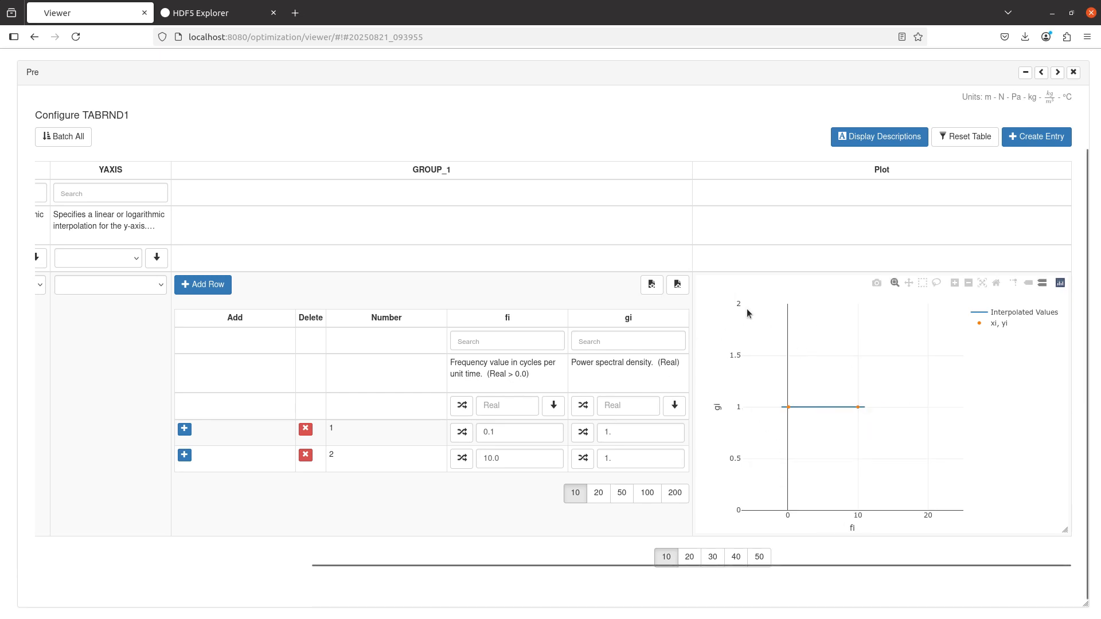
- Zoom in on the plotted line, reset the axes, set the gi axis maximum to 2 and shift its range to centre the line
{"action": "scroll", "coordinate": [819, 428], "scroll_direction": "up", "scroll_amount": 2}
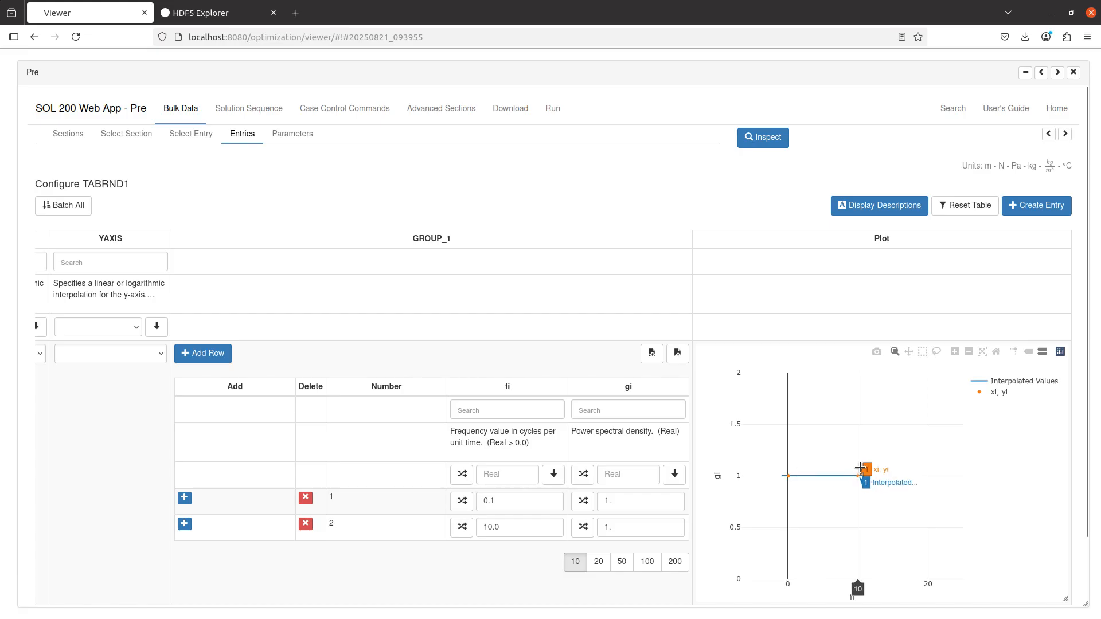
{"action": "left_click_drag", "start_coordinate": [774, 461], "coordinate": [886, 498]}
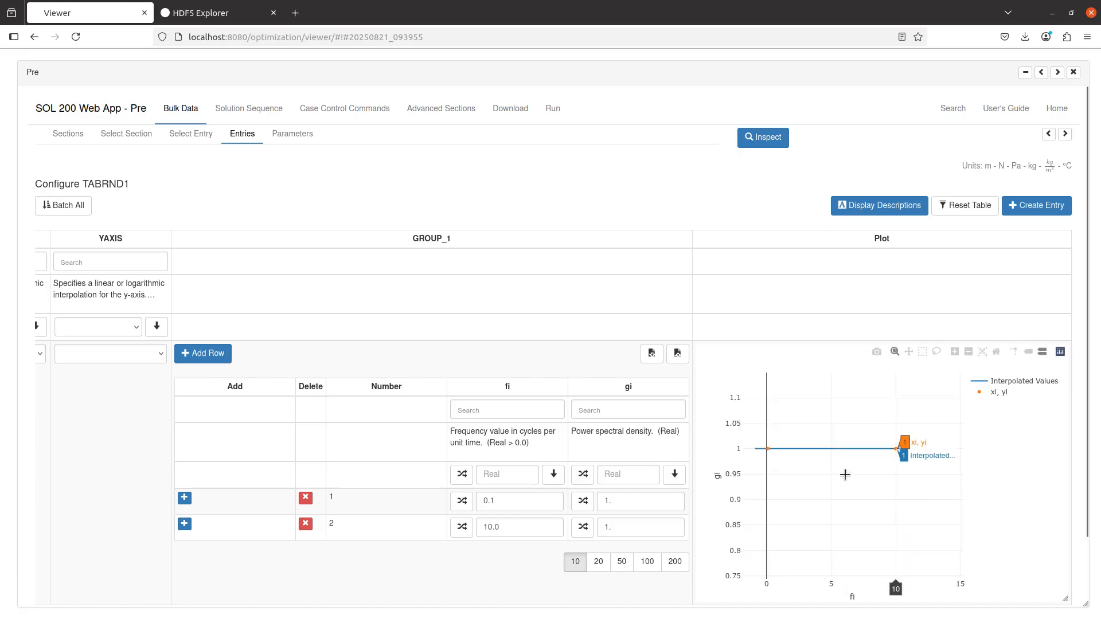
{"action": "left_click", "coordinate": [996, 351]}
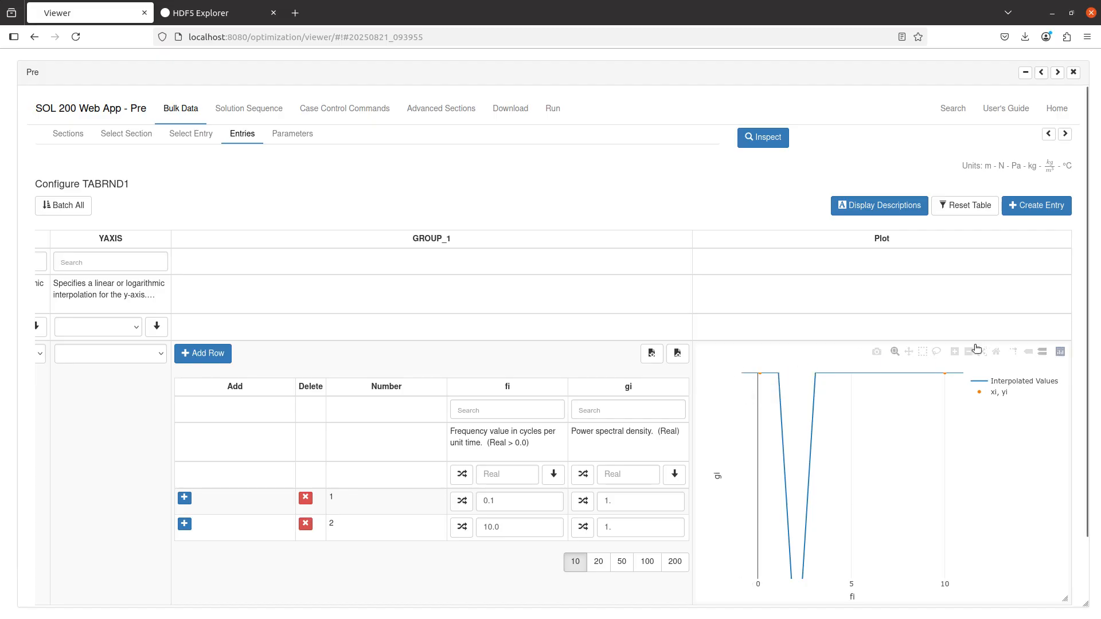
{"action": "double_click", "coordinate": [731, 376]}
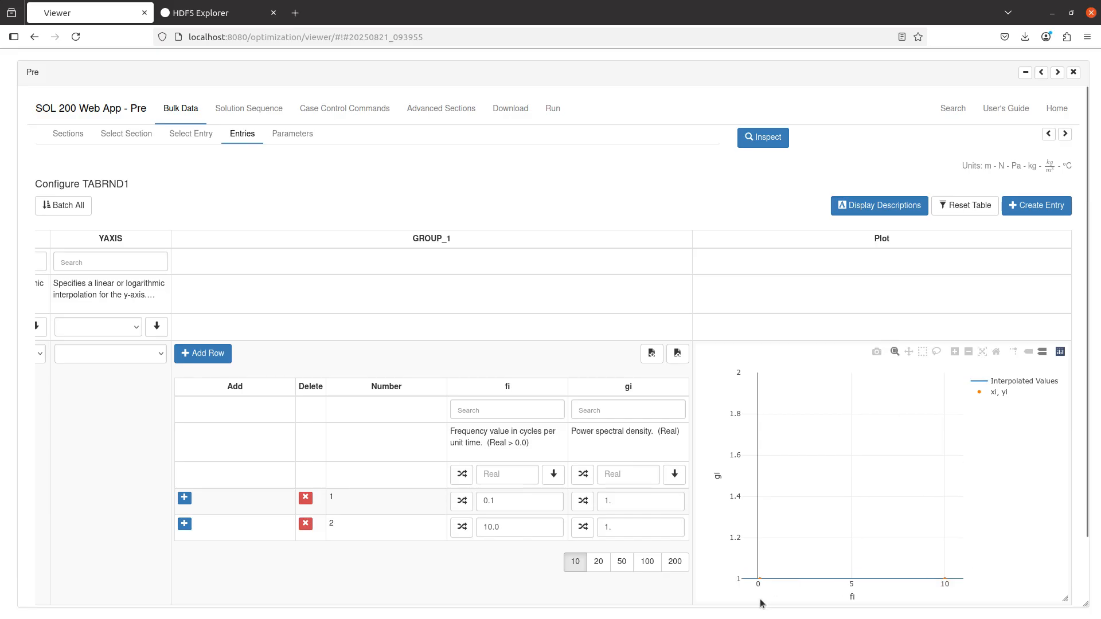
{"action": "left_click_drag", "start_coordinate": [738, 550], "coordinate": [745, 412]}
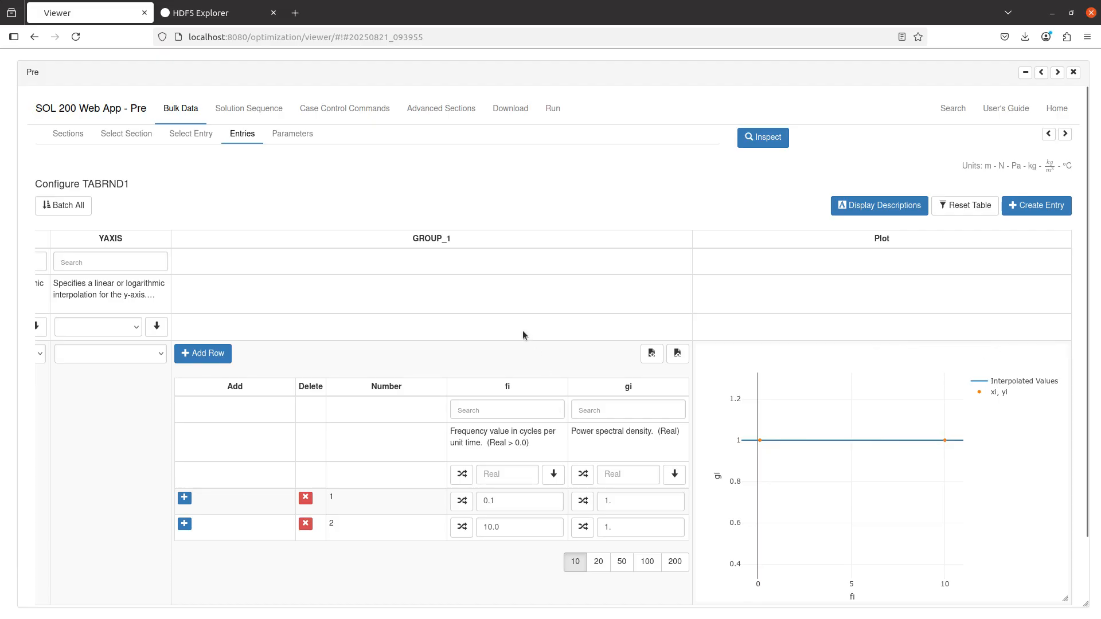
- Find RANDPS in the entry selection list and create one RANDPS entry
{"action": "left_click", "coordinate": [206, 134]}
{"action": "double_click", "coordinate": [575, 255]}
{"action": "type", "text": "randps"}
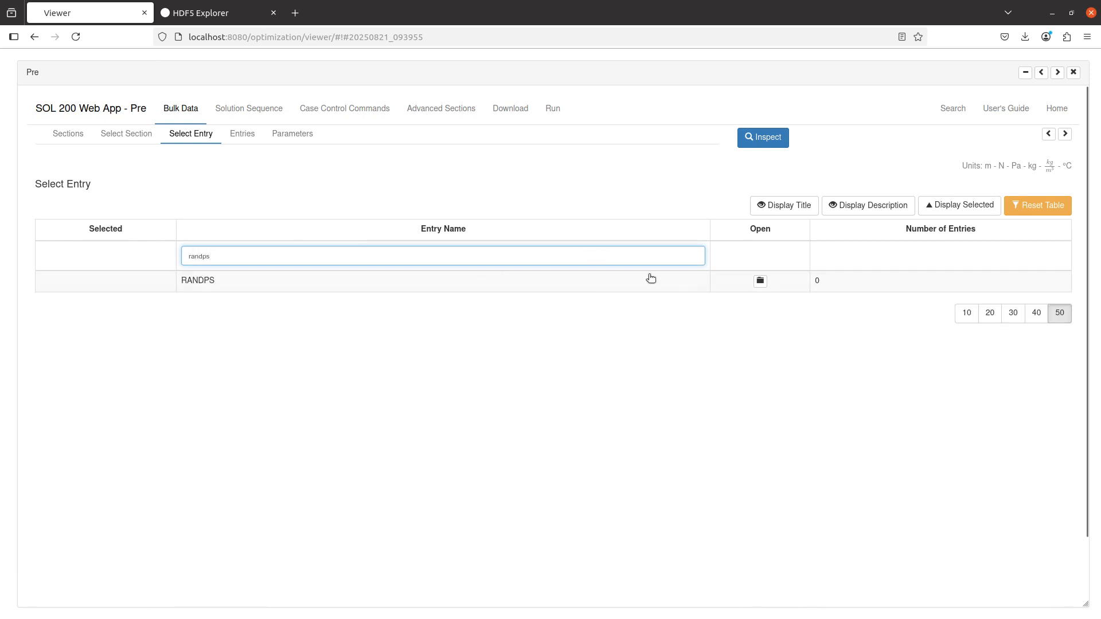
{"action": "left_click", "coordinate": [760, 280]}
{"action": "left_click", "coordinate": [1036, 210]}
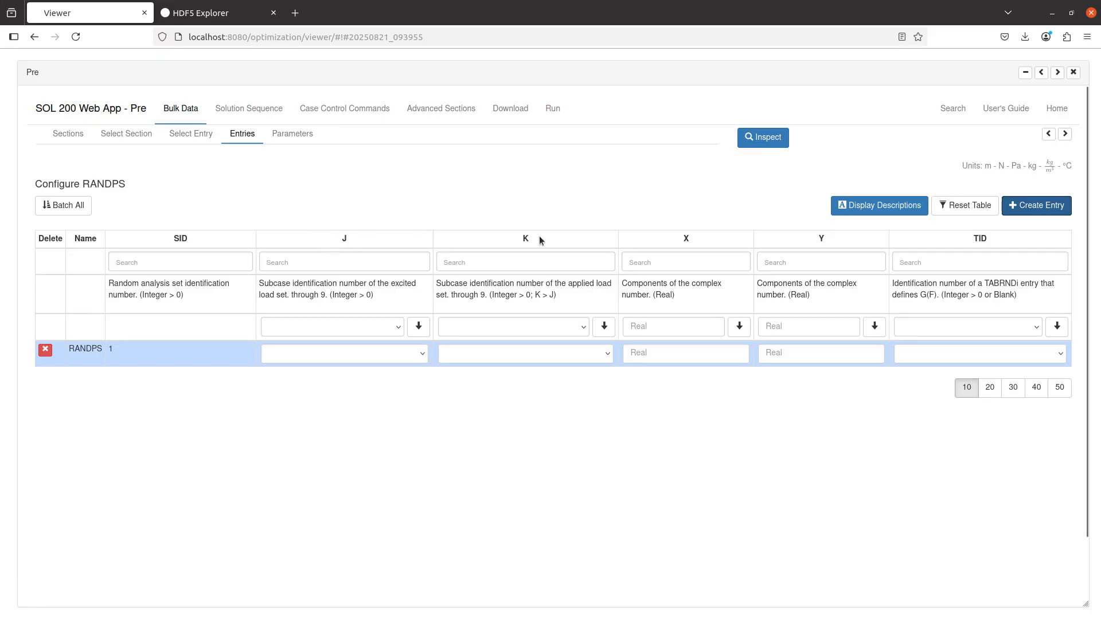
- Place the Quick Reference Guide's RANDPS page beside the blank new 7 note in Notepad++, and close the guide's index
{"action": "key", "text": "alt+Tab"}
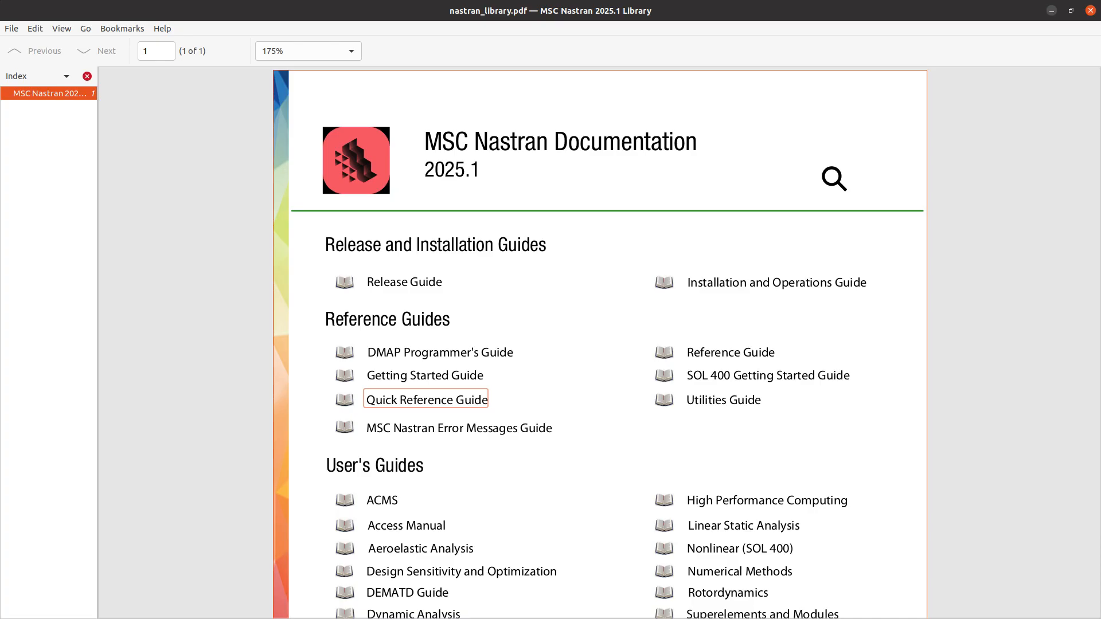
{"action": "left_click", "coordinate": [1071, 11]}
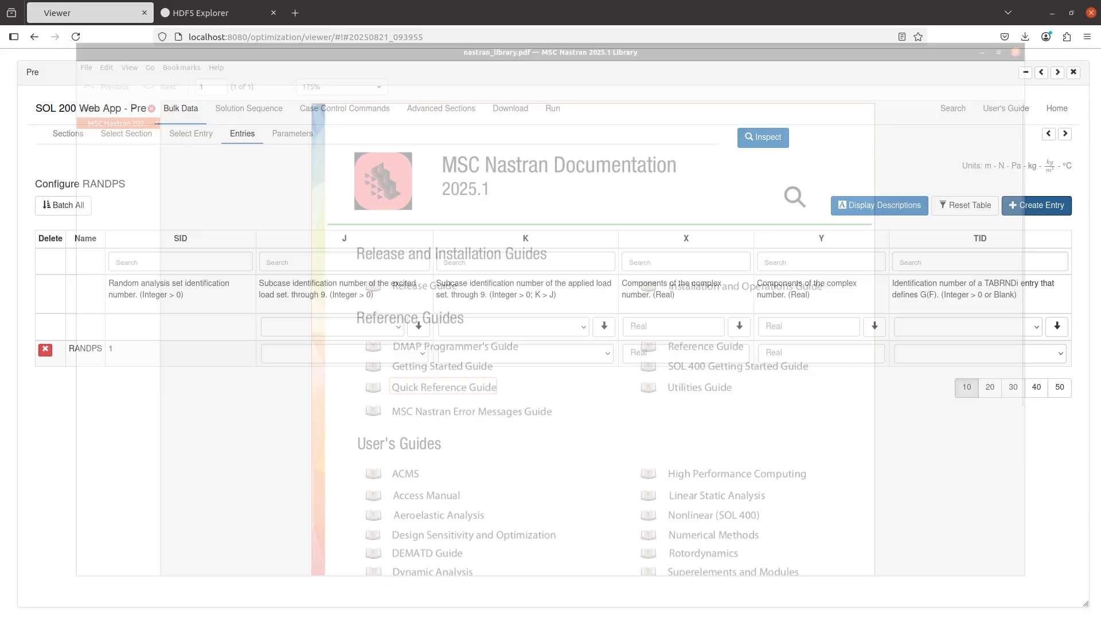
{"action": "key", "text": "alt+Tab"}
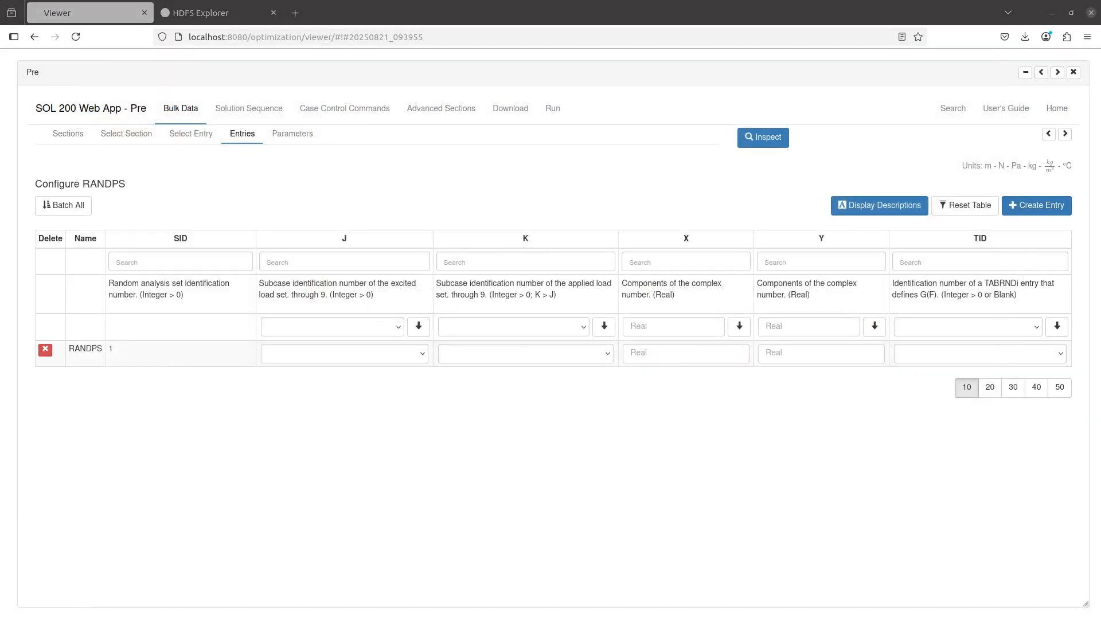
{"action": "left_click_drag", "start_coordinate": [659, 616], "coordinate": [0, 143]}
{"action": "left_click_drag", "start_coordinate": [551, 221], "coordinate": [881, 247]}
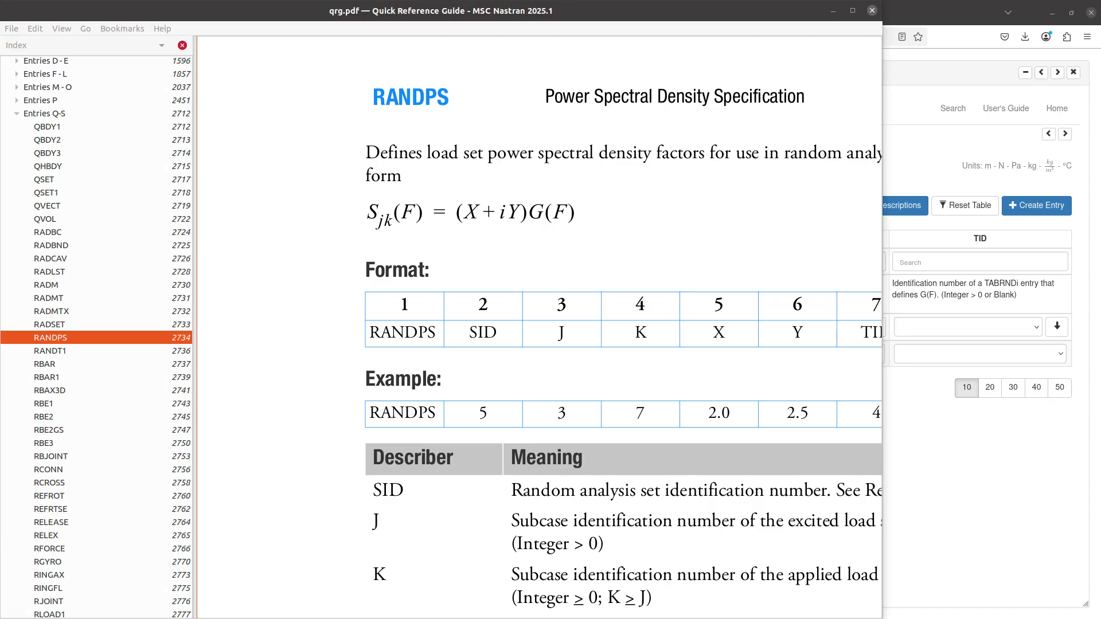
{"action": "left_click_drag", "start_coordinate": [1100, 218], "coordinate": [1100, 258]}
{"action": "left_click_drag", "start_coordinate": [884, 135], "coordinate": [531, 189]}
{"action": "left_click", "coordinate": [181, 45]}
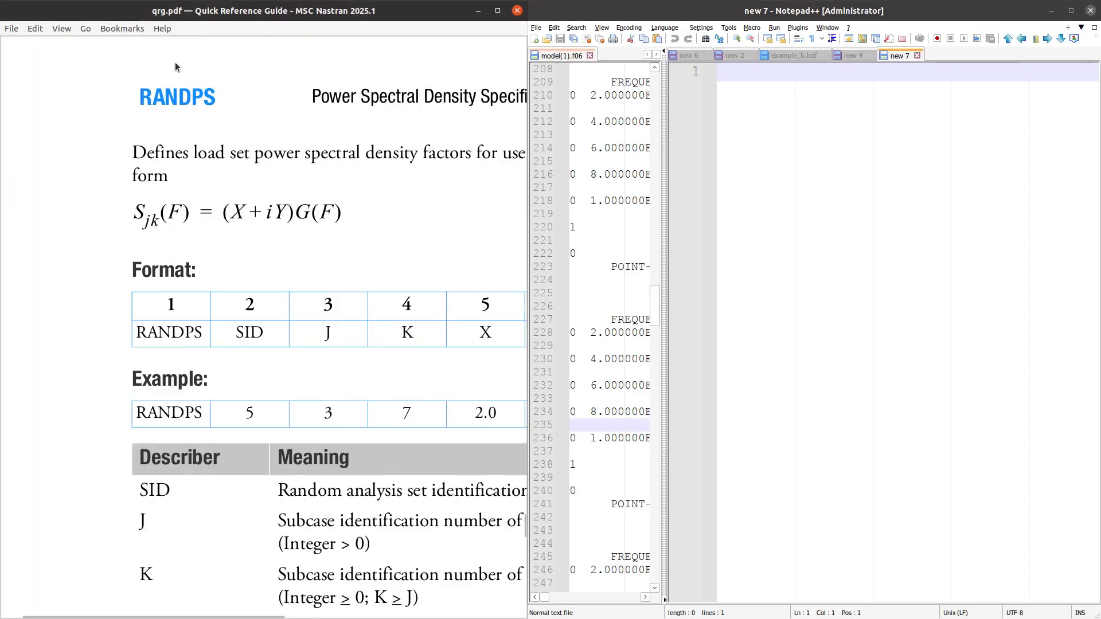
- Write "S_j_k = S_1_1 =" on the third line of the new 7 note
{"action": "left_click", "coordinate": [854, 239]}
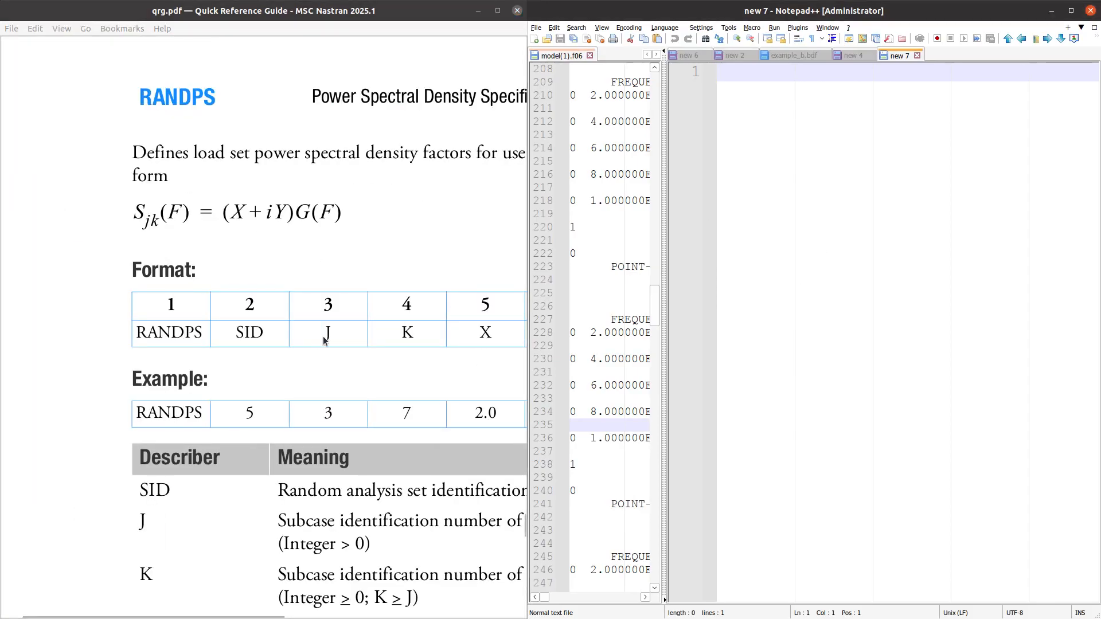
{"action": "key", "text": "Return"}
{"action": "key", "text": "Return"}
{"action": "type", "text": "S_j_k"}
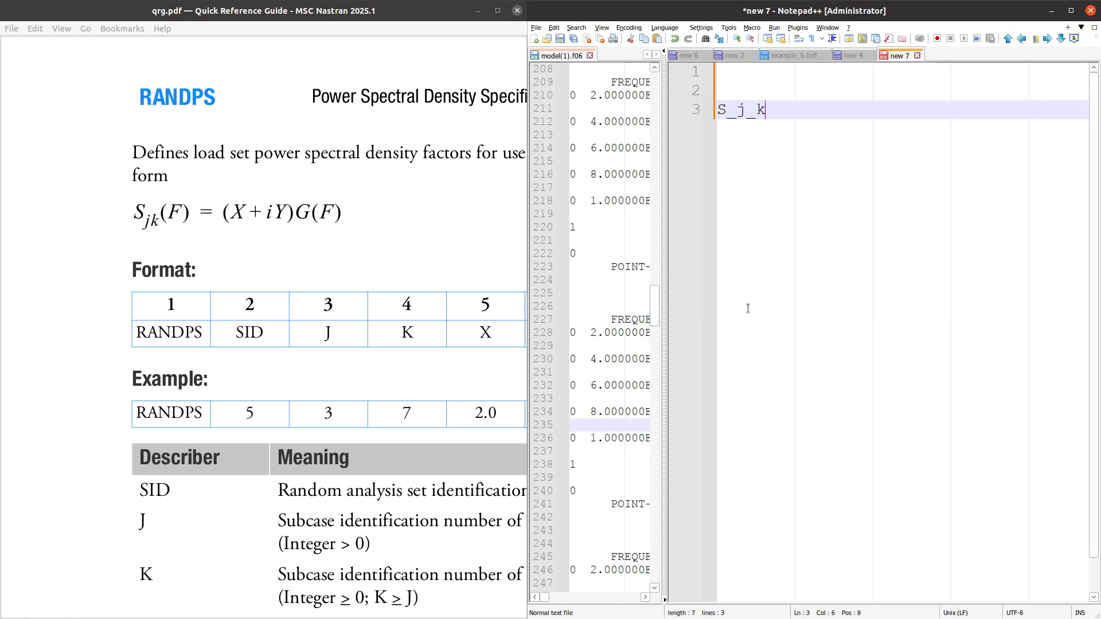
{"action": "type", "text": " = S_1_1 ="}
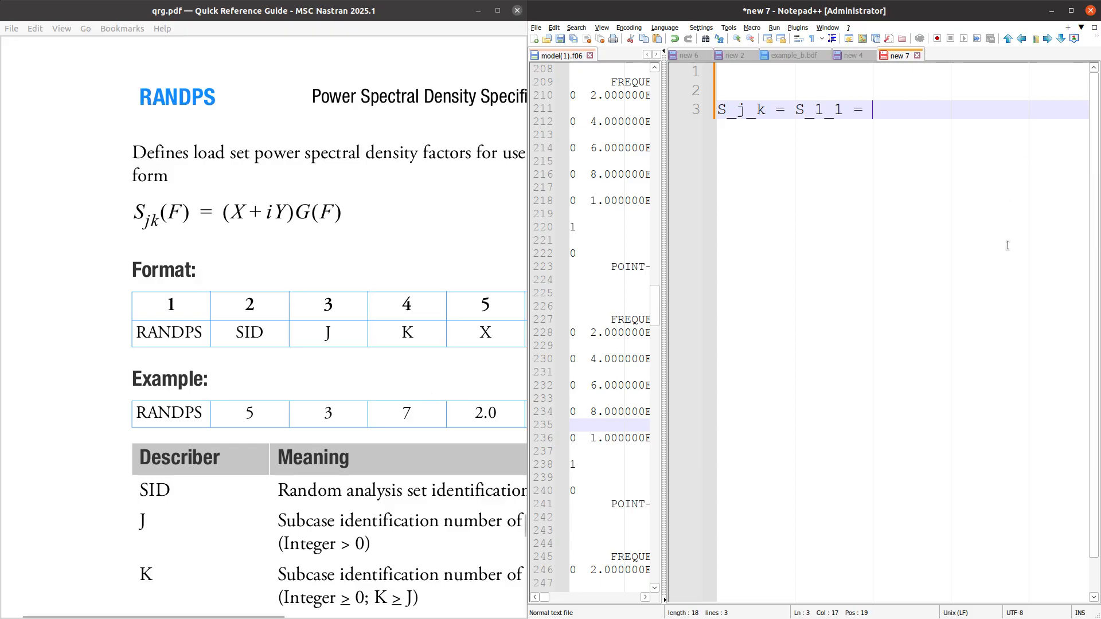
- Switch back to the Viewer and set both J and K of the RANDPS entry to SUBCASE - 1
{"action": "key", "text": "alt+Tab"}
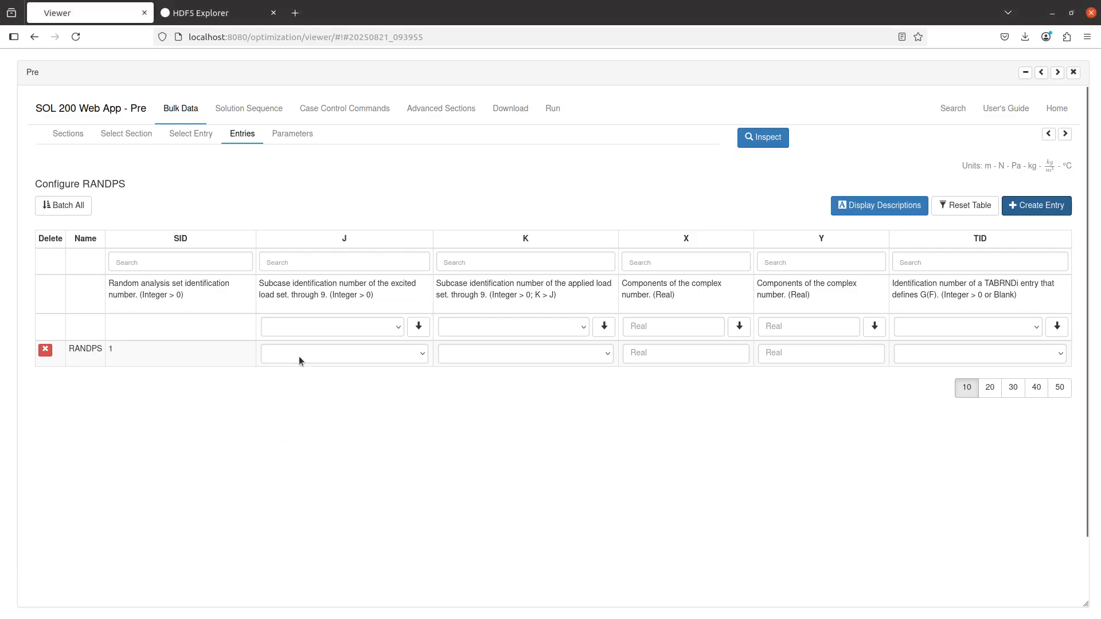
{"action": "left_click", "coordinate": [299, 356]}
{"action": "left_click", "coordinate": [315, 400]}
{"action": "left_click", "coordinate": [476, 353]}
{"action": "left_click", "coordinate": [488, 413]}
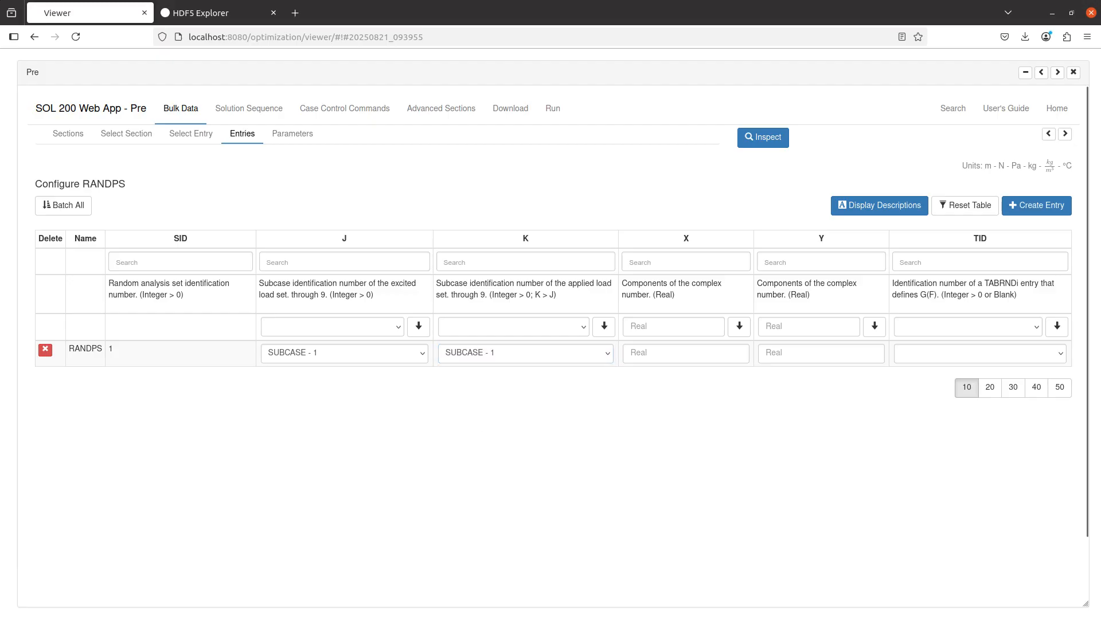
- Switch to the Quick Reference Guide, maximize it and highlight the J = K condition in RANDPS Remark 2
{"action": "key", "text": "alt+Tab"}
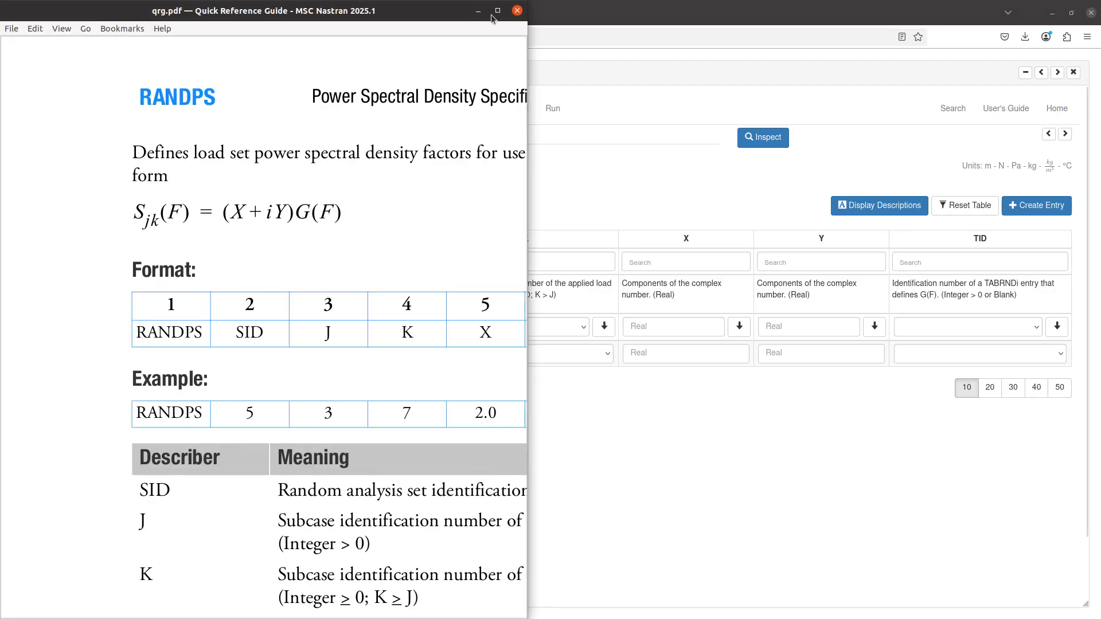
{"action": "left_click", "coordinate": [490, 15]}
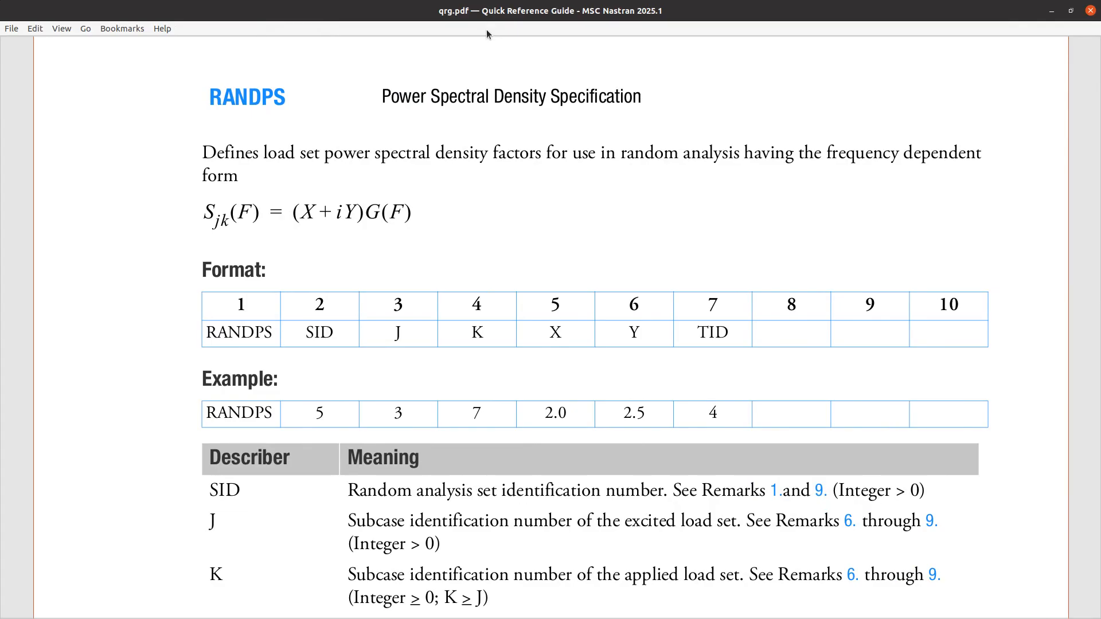
{"action": "scroll", "coordinate": [378, 327], "scroll_direction": "down", "scroll_amount": 10}
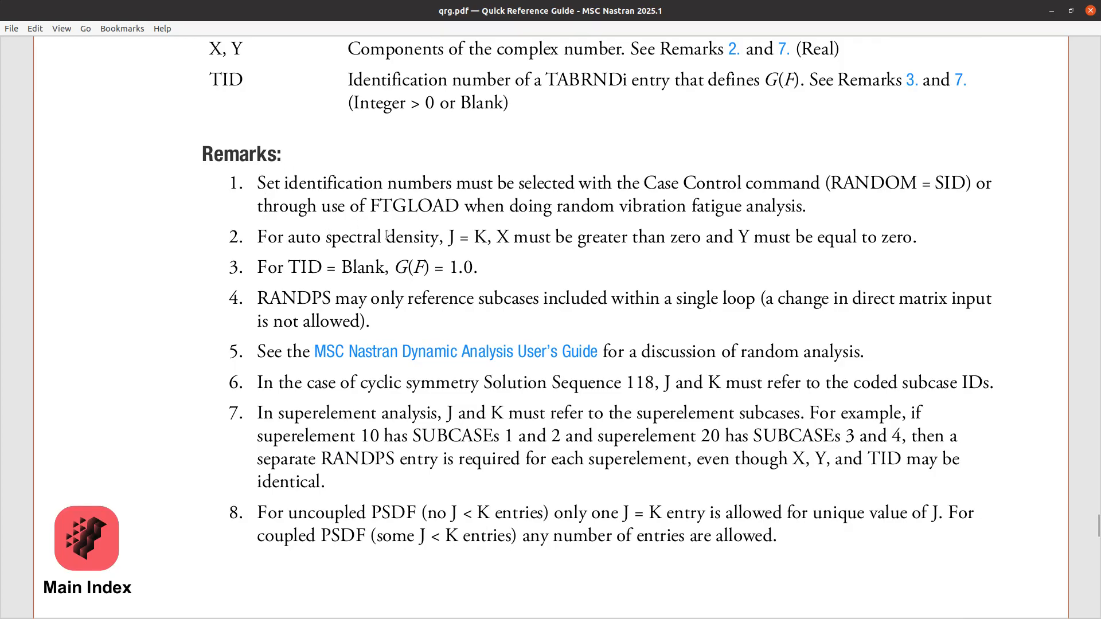
{"action": "left_click_drag", "start_coordinate": [441, 237], "coordinate": [485, 240]}
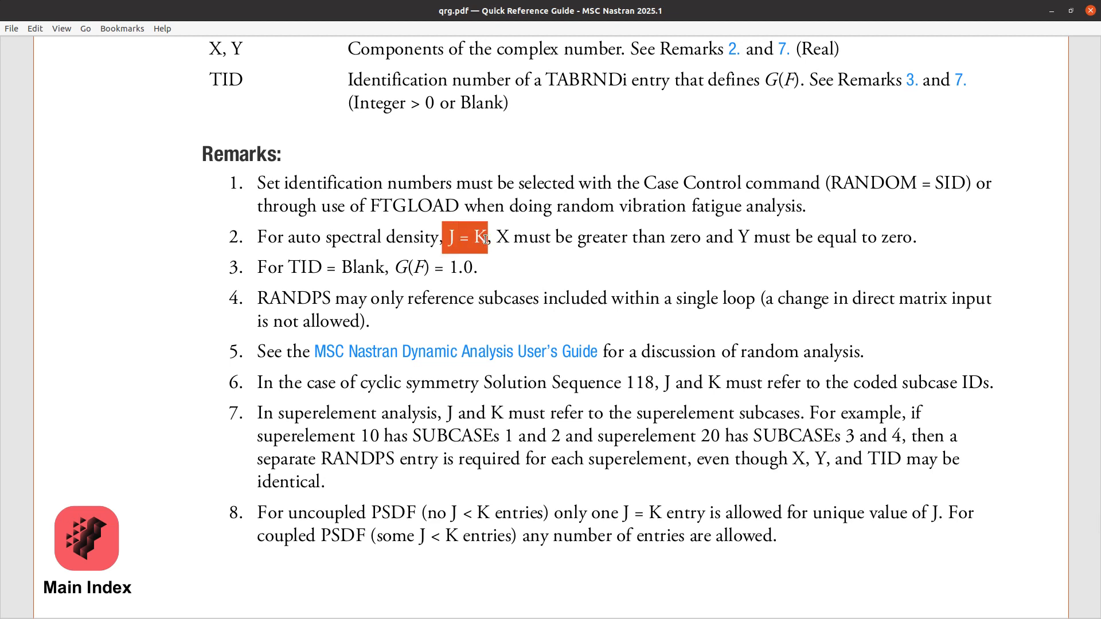
- Highlight the requirements for X and Y in Remark 2 of the RANDPS page
{"action": "left_click", "coordinate": [485, 239]}
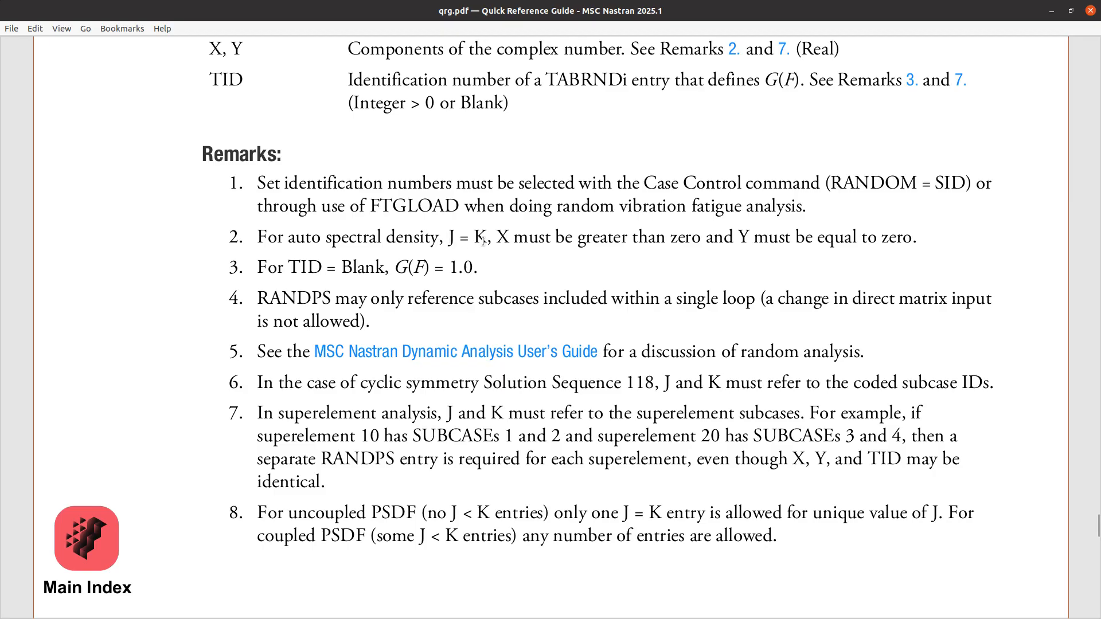
{"action": "left_click_drag", "start_coordinate": [492, 236], "coordinate": [579, 237]}
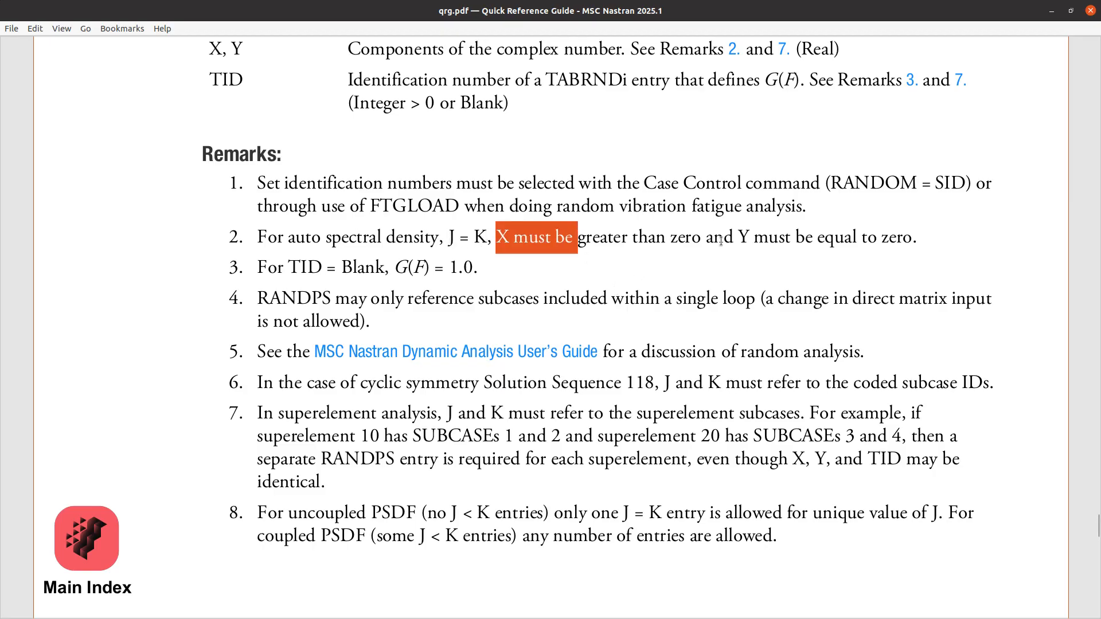
{"action": "left_click_drag", "start_coordinate": [739, 236], "coordinate": [915, 233]}
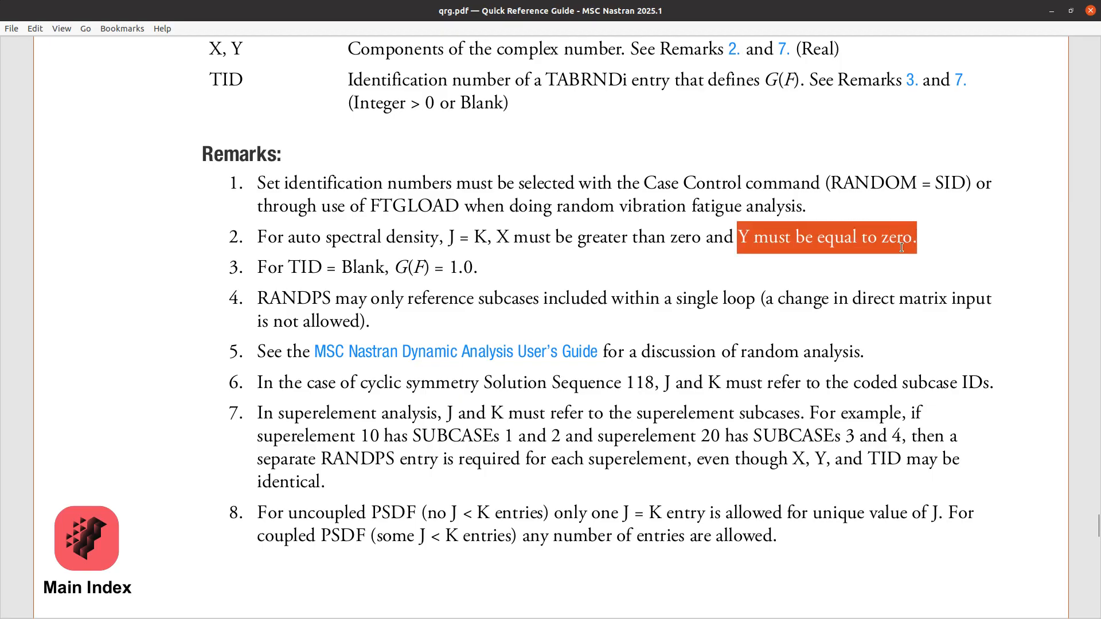
- Return to the RANDPS equation, enlarge it and highlight its X and Y terms
{"action": "scroll", "coordinate": [601, 346], "scroll_direction": "up", "scroll_amount": 5}
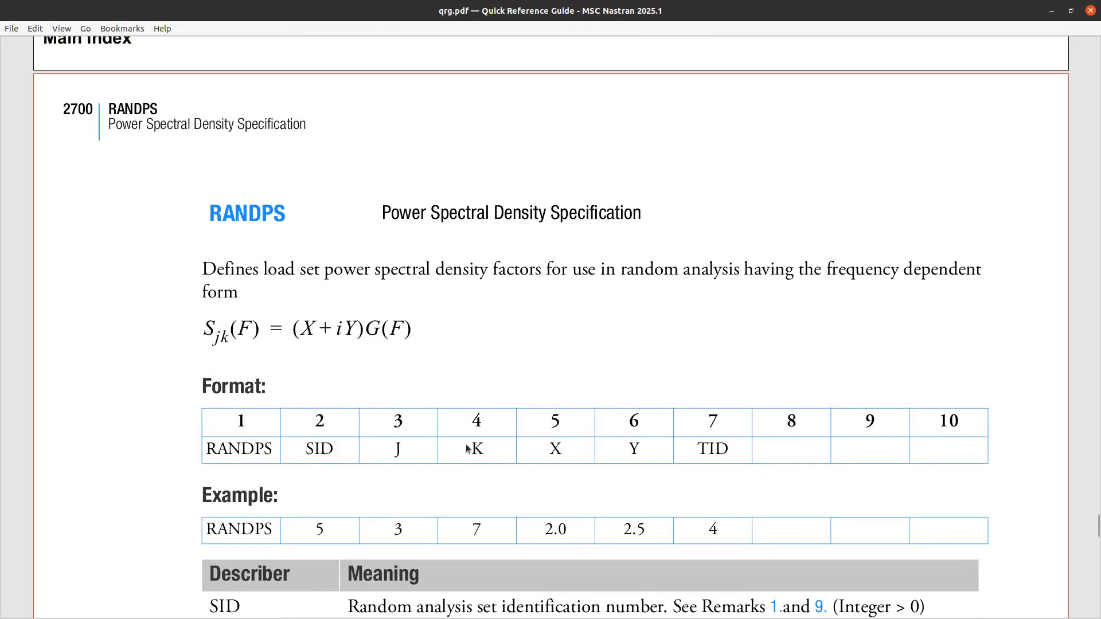
{"action": "scroll", "coordinate": [343, 374], "scroll_direction": "up", "scroll_amount": 3}
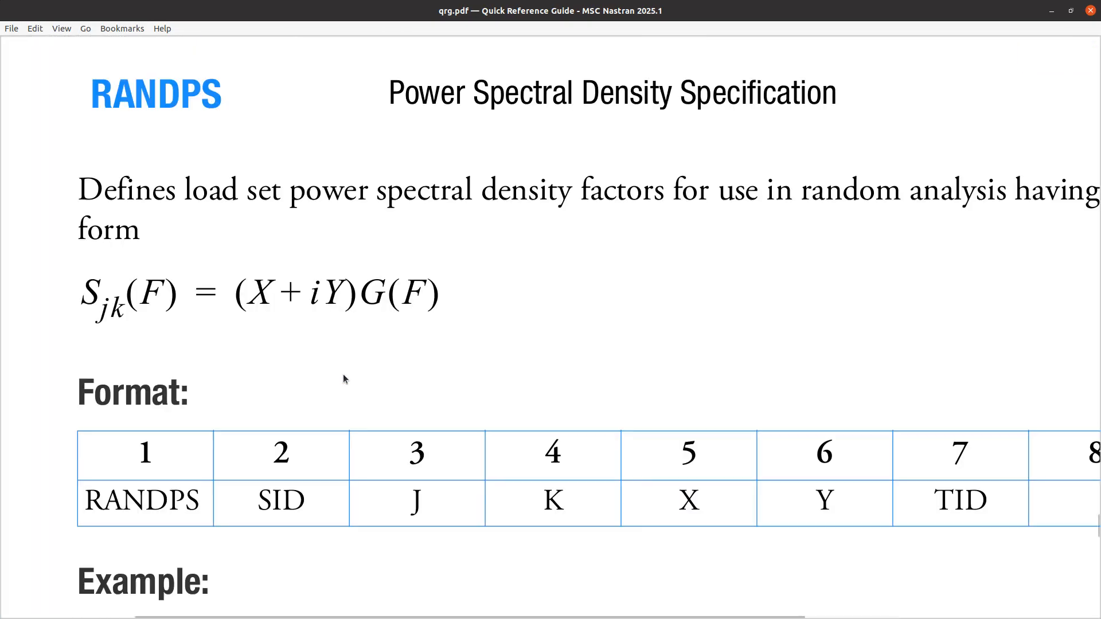
{"action": "left_click_drag", "start_coordinate": [259, 289], "coordinate": [271, 288]}
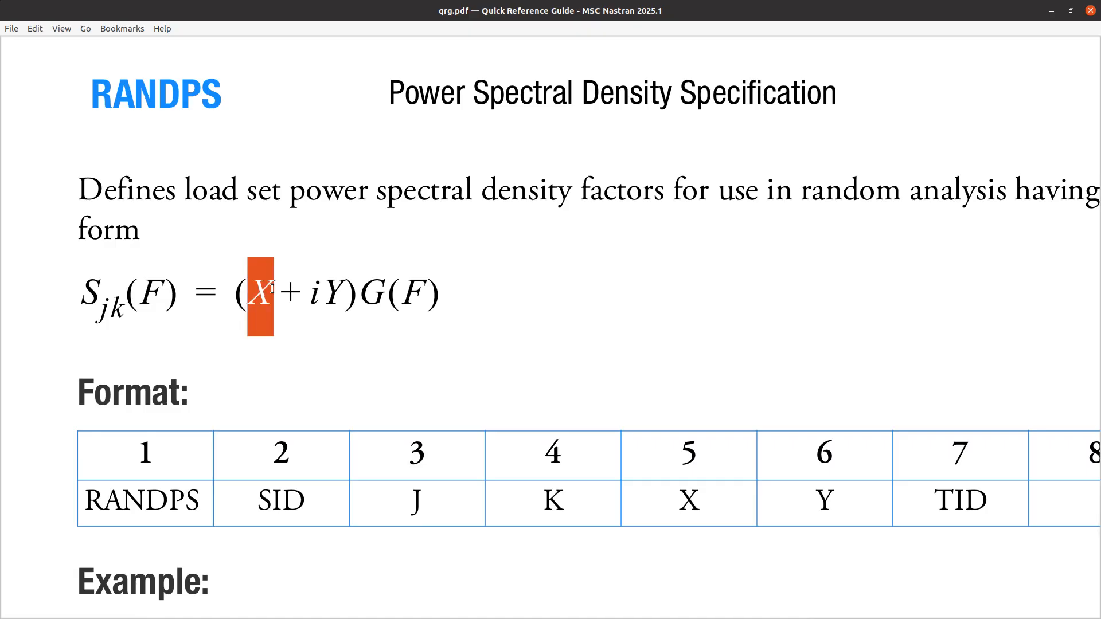
{"action": "left_click", "coordinate": [262, 289]}
{"action": "left_click_drag", "start_coordinate": [249, 289], "coordinate": [280, 288]}
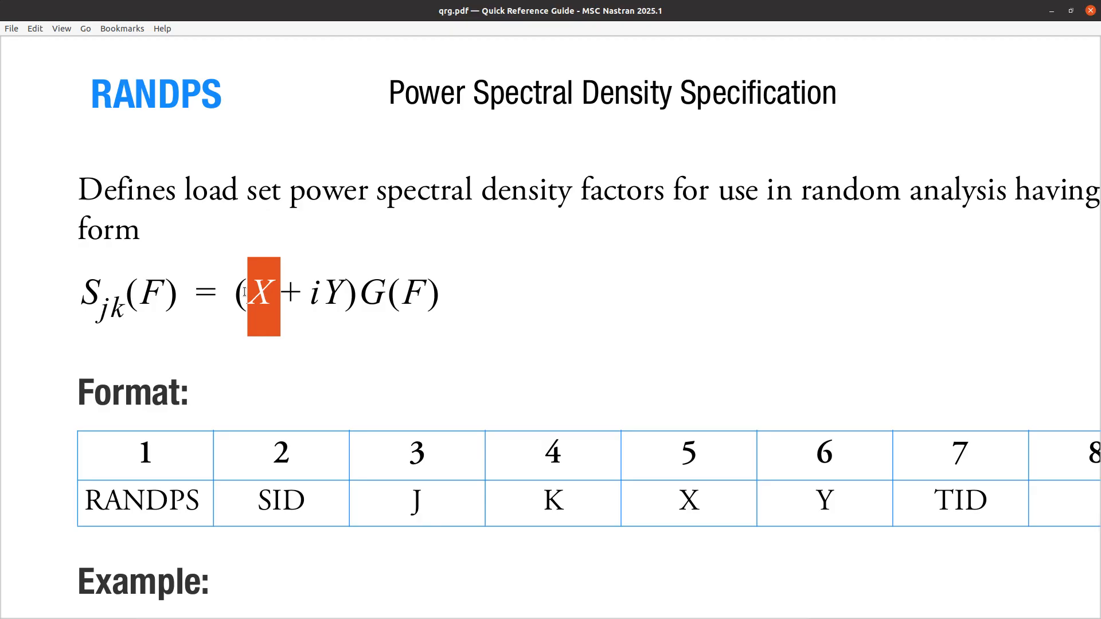
{"action": "left_click", "coordinate": [351, 293]}
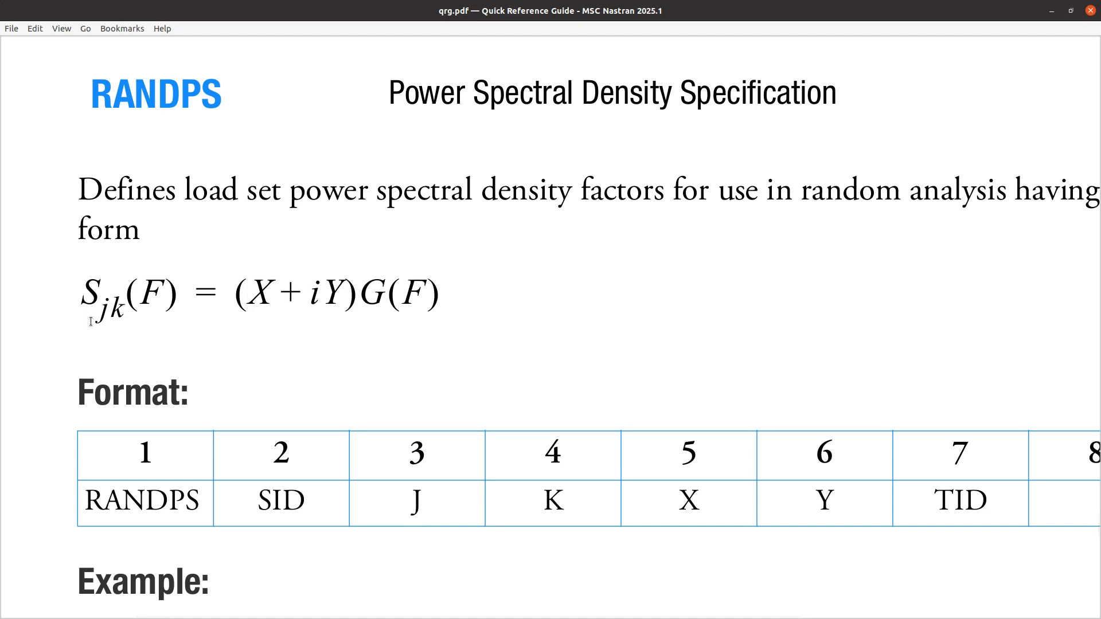
{"action": "double_click", "coordinate": [335, 292]}
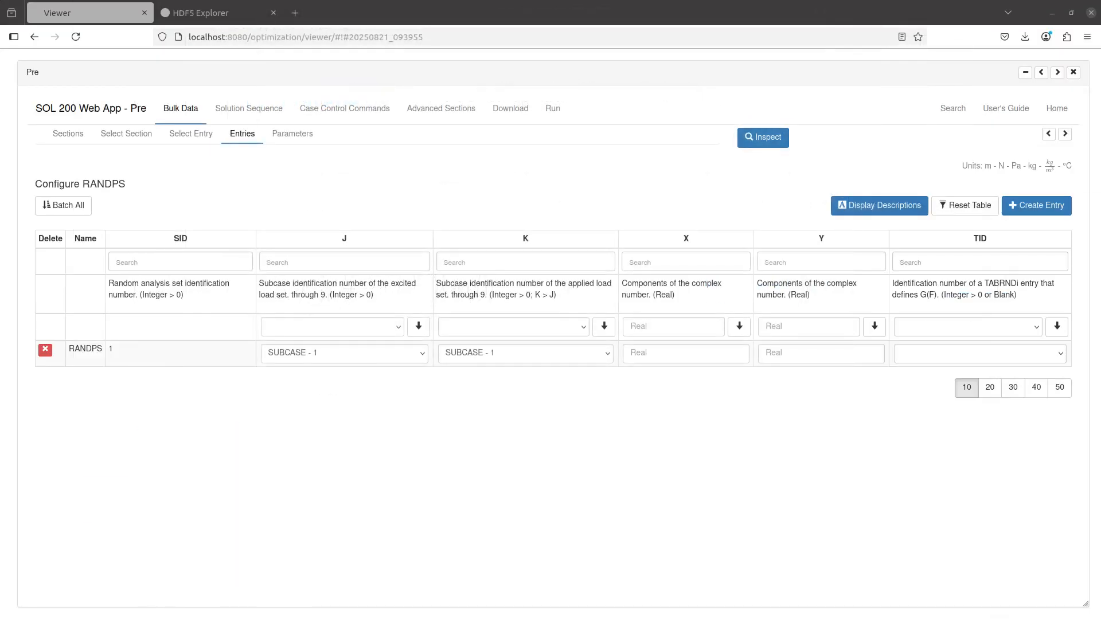
- Switch to the Viewer and set the RANDPS entry's X to 5. and Y to 0
{"action": "left_click", "coordinate": [438, 136]}
{"action": "left_click", "coordinate": [668, 359]}
{"action": "type", "text": "5."}
{"action": "left_click", "coordinate": [780, 361]}
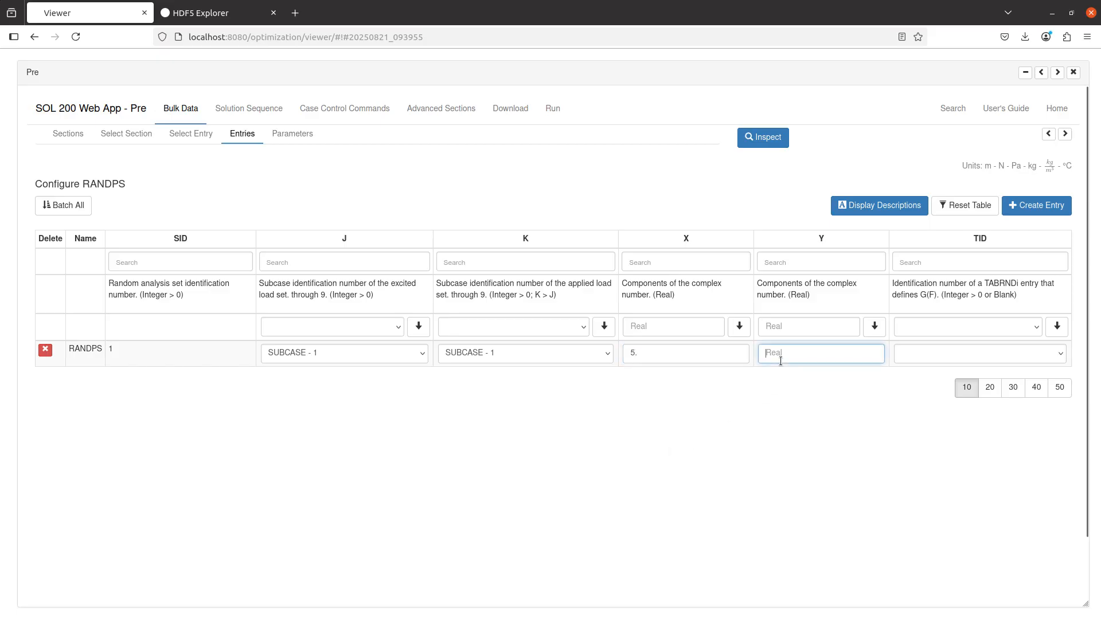
{"action": "type", "text": "0."}
{"action": "left_click", "coordinate": [930, 397]}
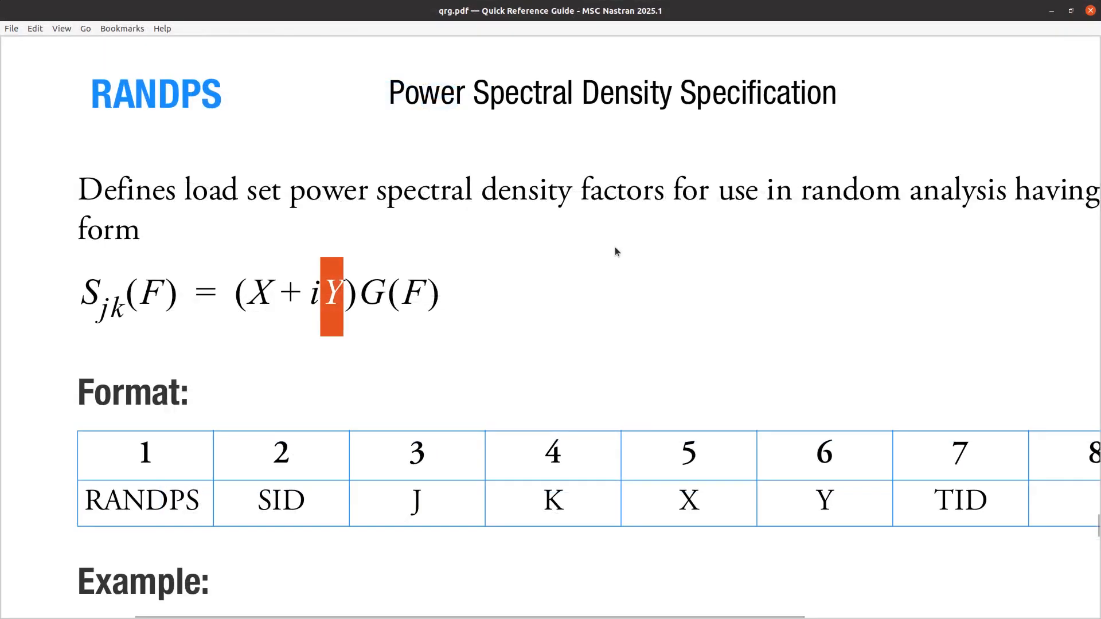
- Highlight G(F) in the guide's RANDPS equation, and set the entry's TID to TABRND1 - 1 in the Viewer
{"action": "left_click_drag", "start_coordinate": [359, 291], "coordinate": [463, 290]}
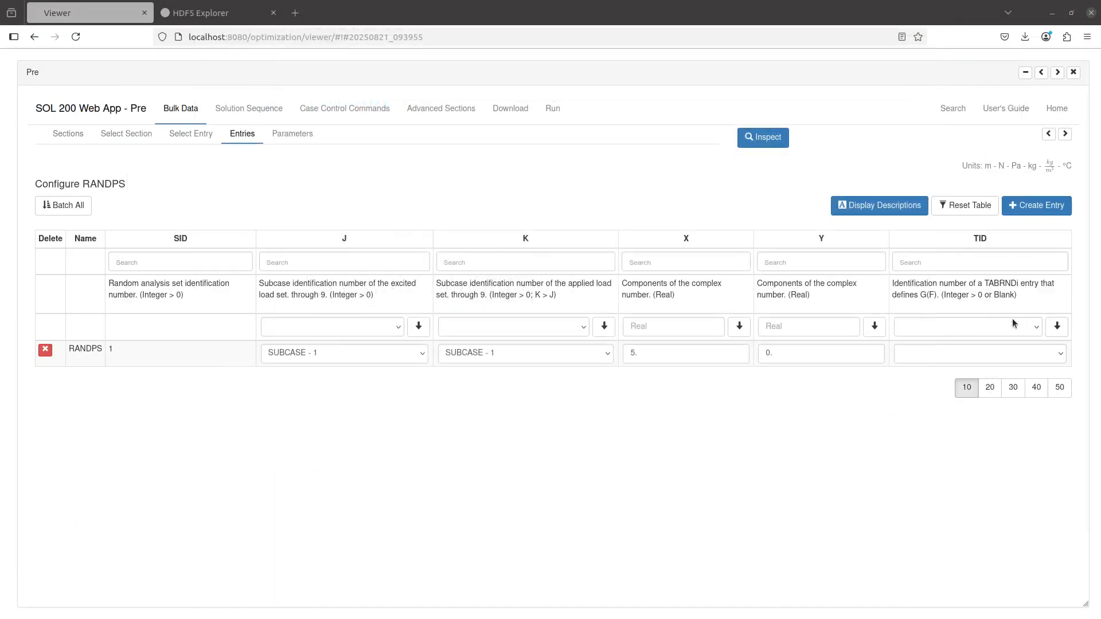
{"action": "left_click", "coordinate": [991, 358]}
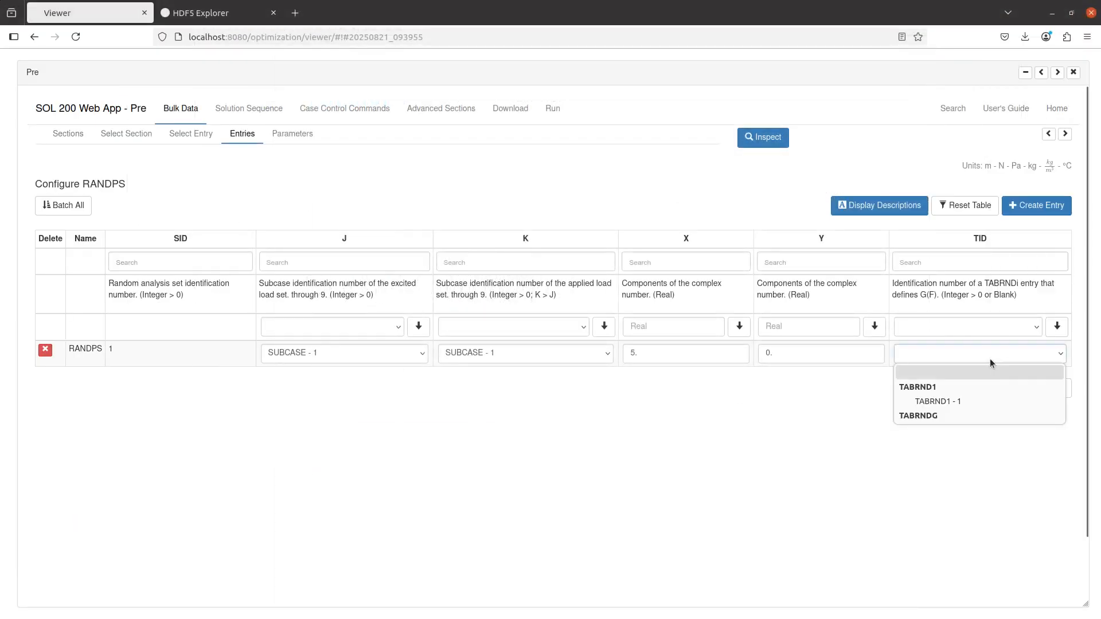
{"action": "left_click", "coordinate": [928, 401]}
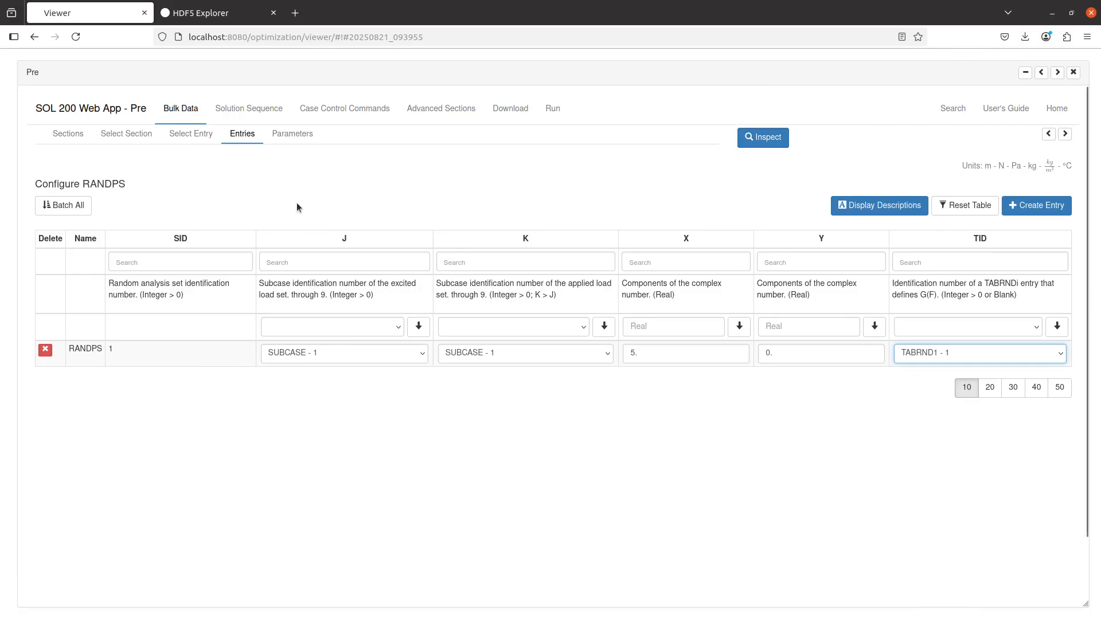
- Open the TABRND1 entry to review its frequency table and plot, and return to the list of selected entries
{"action": "left_click", "coordinate": [191, 135]}
{"action": "left_click", "coordinate": [929, 206]}
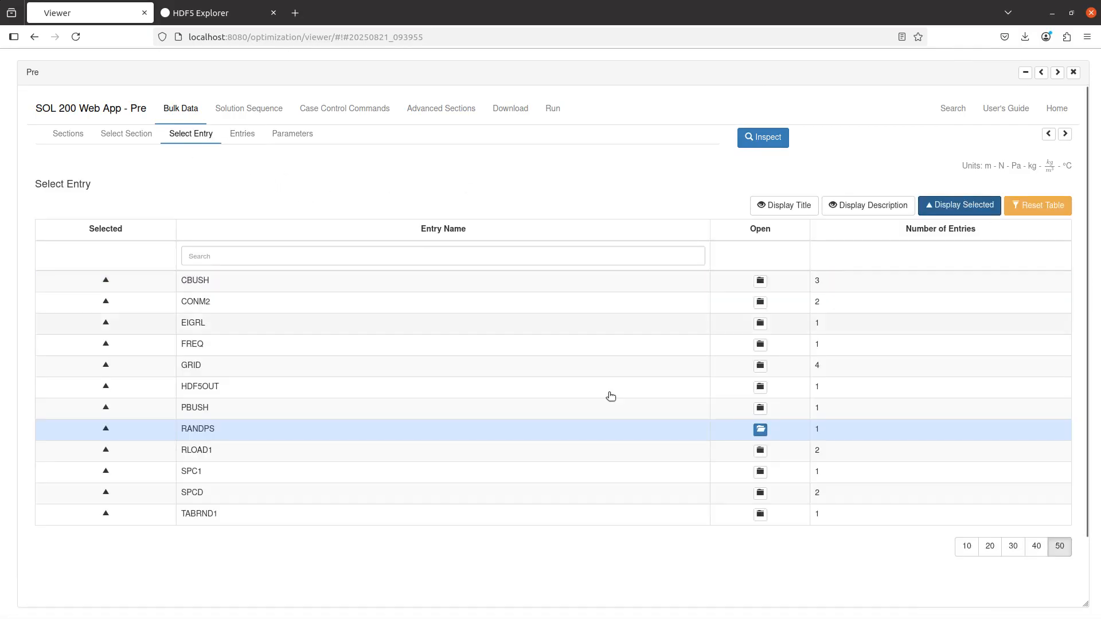
{"action": "left_click", "coordinate": [725, 514]}
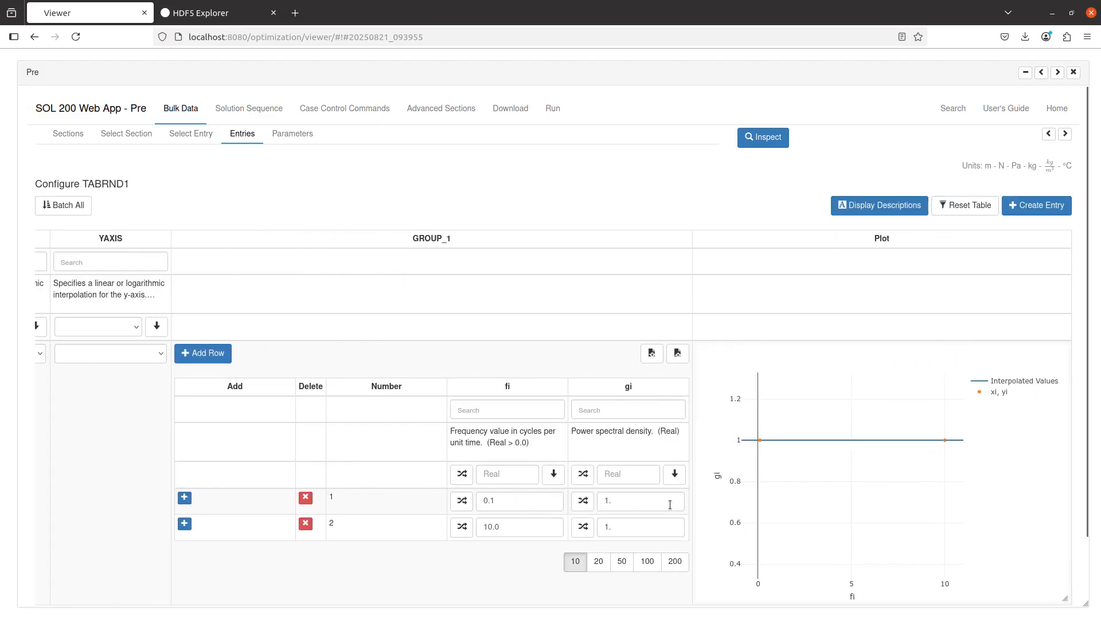
{"action": "scroll", "coordinate": [683, 497], "scroll_direction": "down", "scroll_amount": 1}
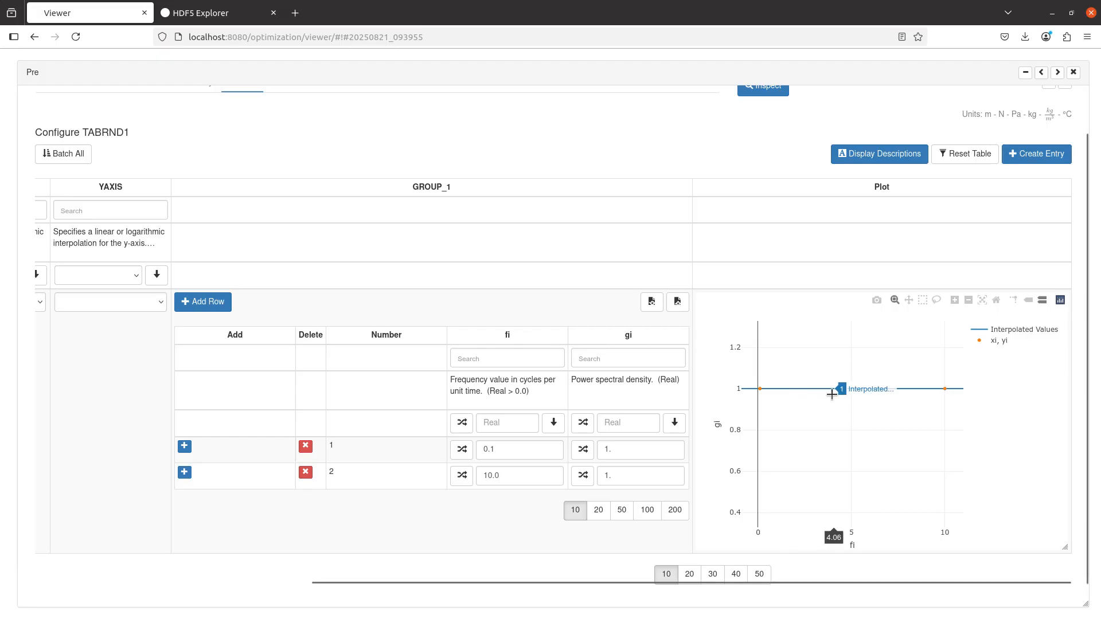
{"action": "scroll", "coordinate": [344, 315], "scroll_direction": "up", "scroll_amount": 2}
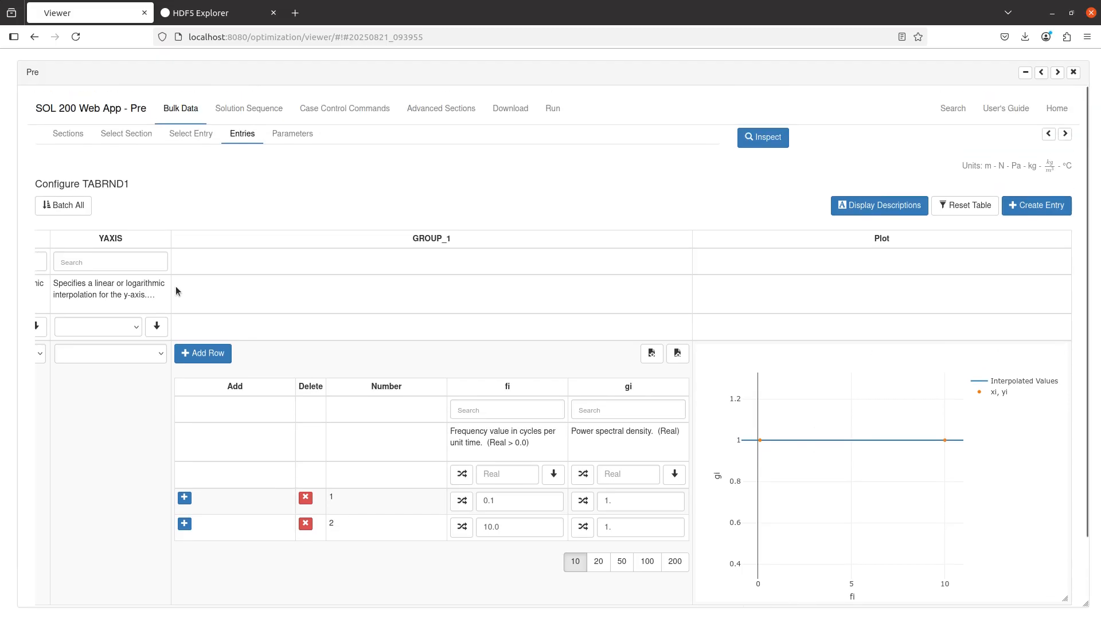
{"action": "left_click", "coordinate": [173, 140]}
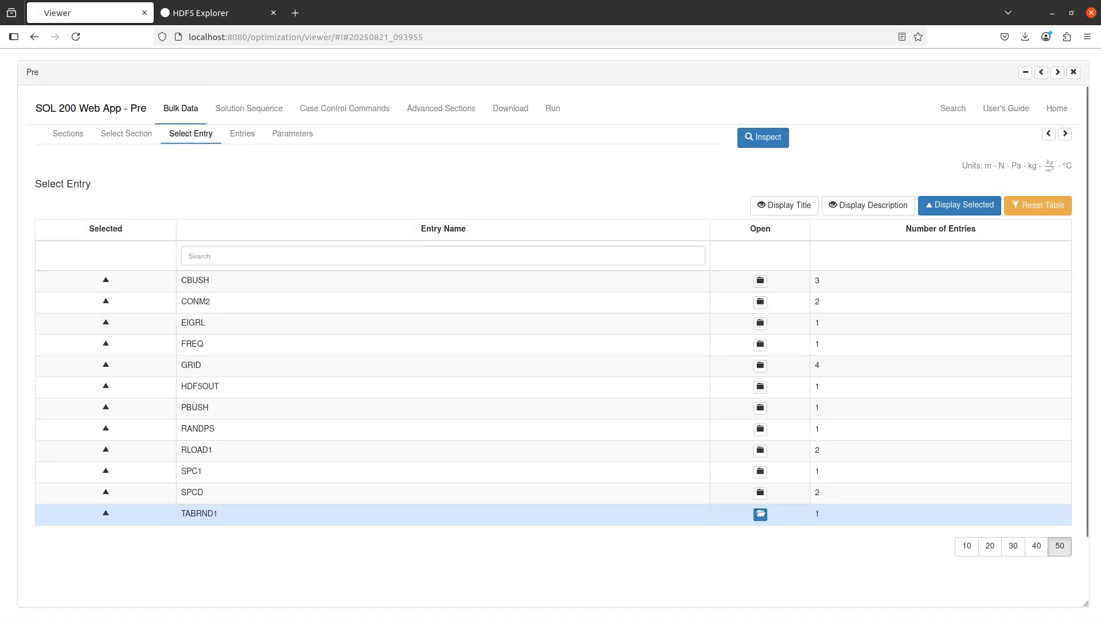
- Switch to Notepad++ to view the RANDPS and TABRND1 lines of example_b.bdf, and return to the Viewer
{"action": "key", "text": "alt+Tab"}
{"action": "left_click", "coordinate": [793, 55]}
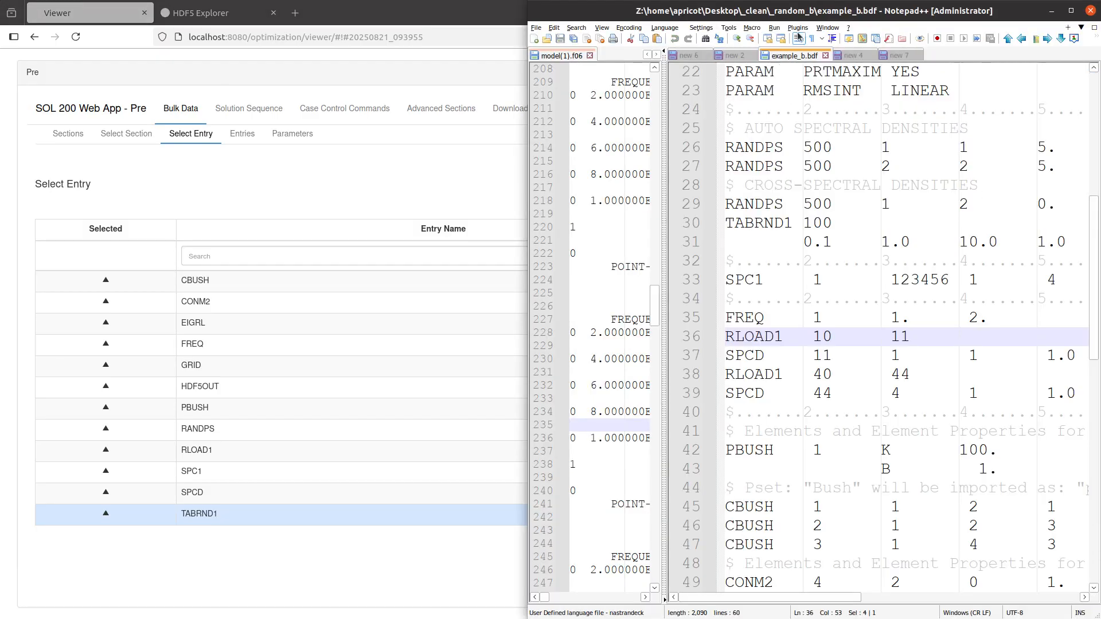
{"action": "key", "text": "alt+Tab"}
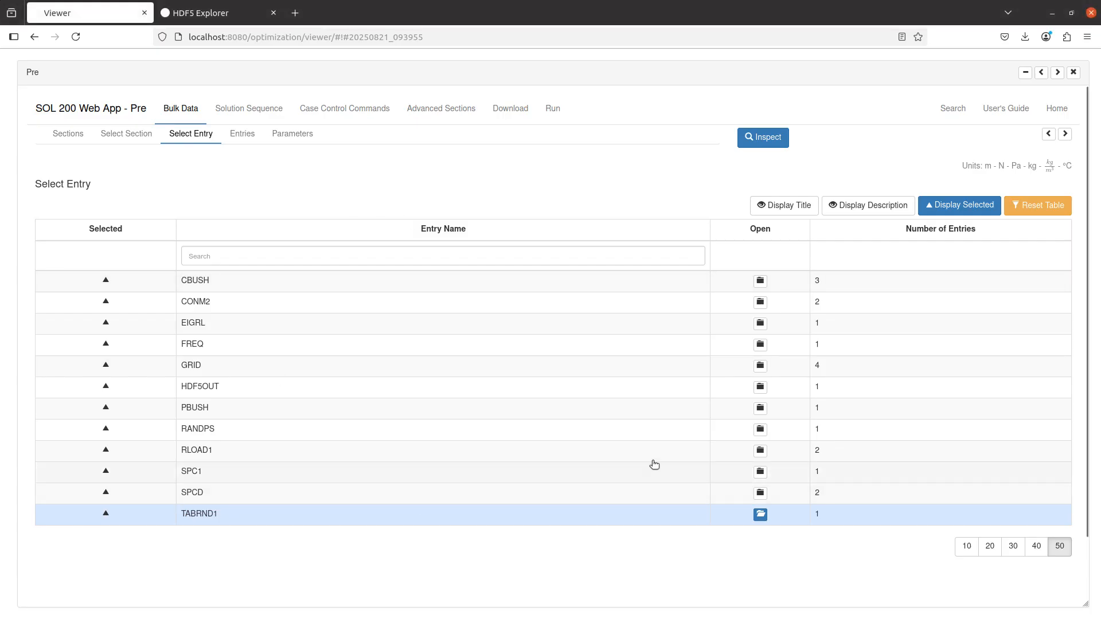
- Open the RANDPS entry and examine its fields one by one in a widened BDF Output, and narrow the output again
{"action": "left_click", "coordinate": [760, 429]}
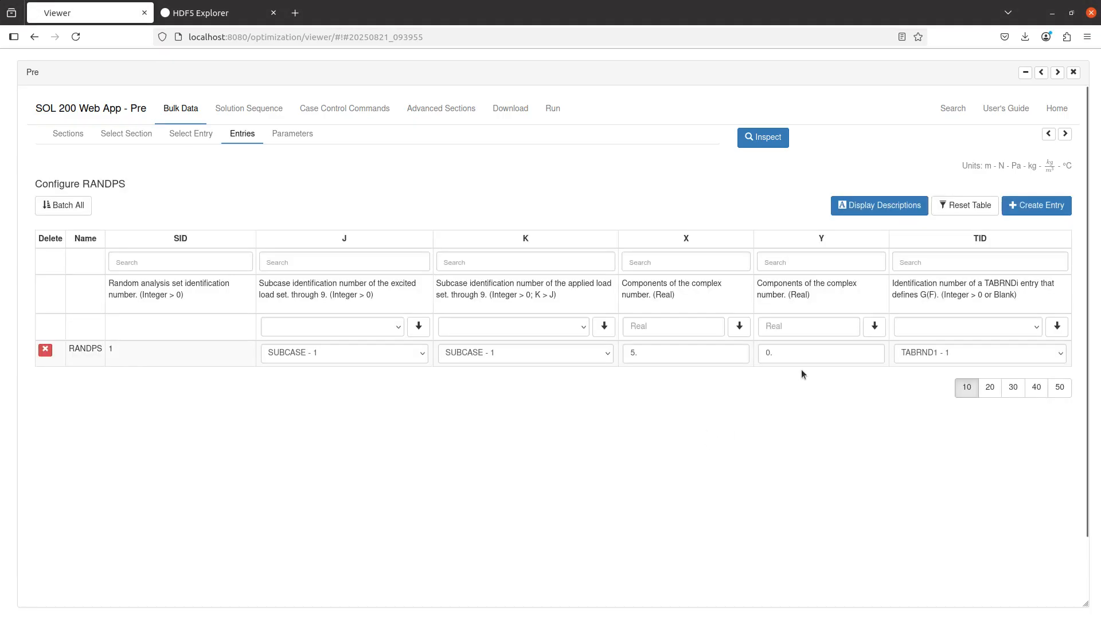
{"action": "left_click", "coordinate": [1048, 134]}
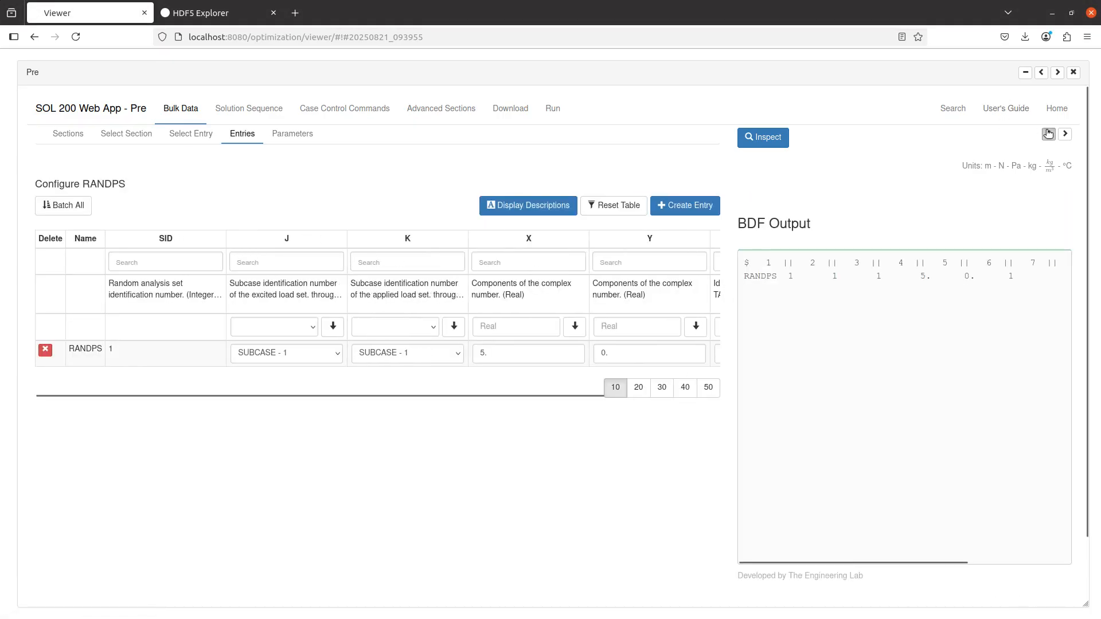
{"action": "left_click", "coordinate": [1048, 133]}
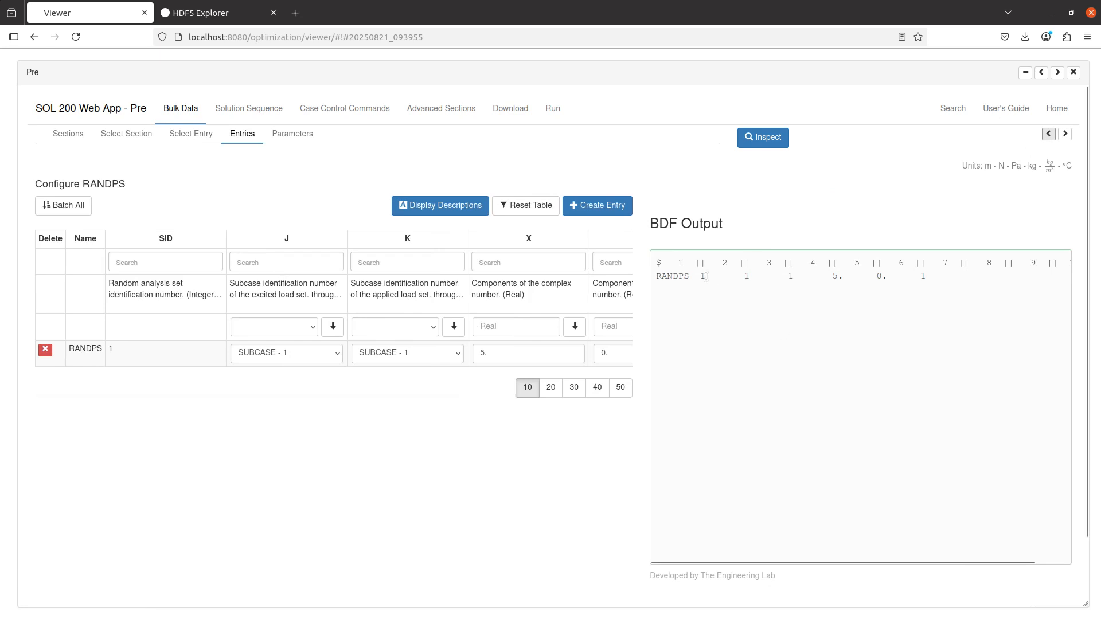
{"action": "left_click_drag", "start_coordinate": [745, 275], "coordinate": [753, 276]}
{"action": "double_click", "coordinate": [792, 274]}
{"action": "left_click_drag", "start_coordinate": [827, 276], "coordinate": [890, 278]}
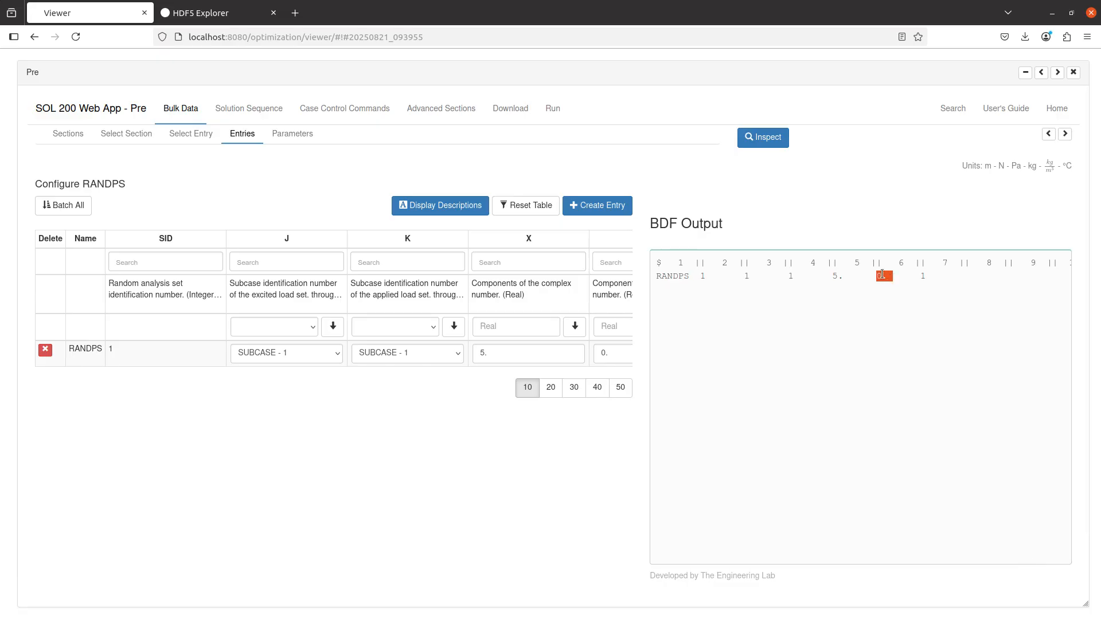
{"action": "double_click", "coordinate": [922, 276]}
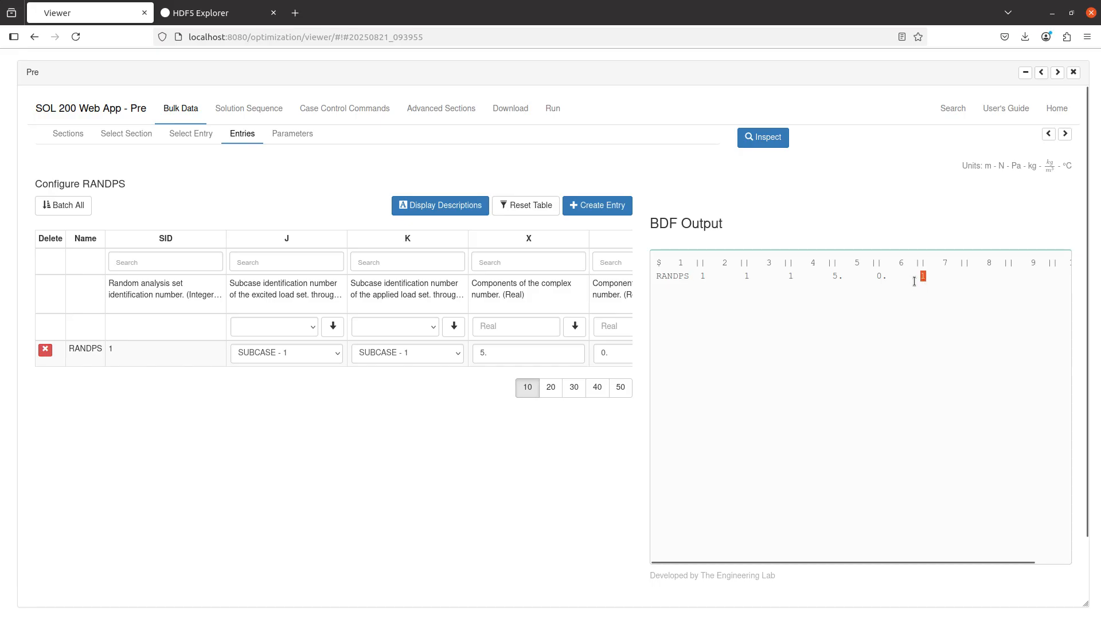
{"action": "left_click", "coordinate": [1063, 136]}
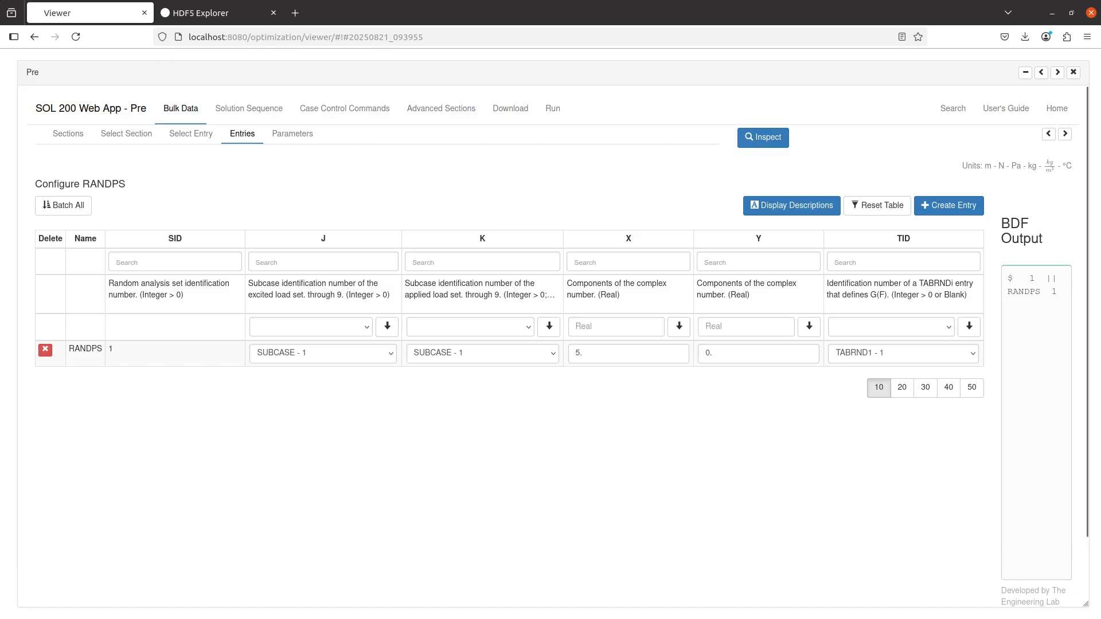
- Switch to the new 6 note in Notepad++ and mark the TABRND1 and RANDPS lines with an x
{"action": "left_click_drag", "start_coordinate": [1100, 344], "coordinate": [424, 1]}
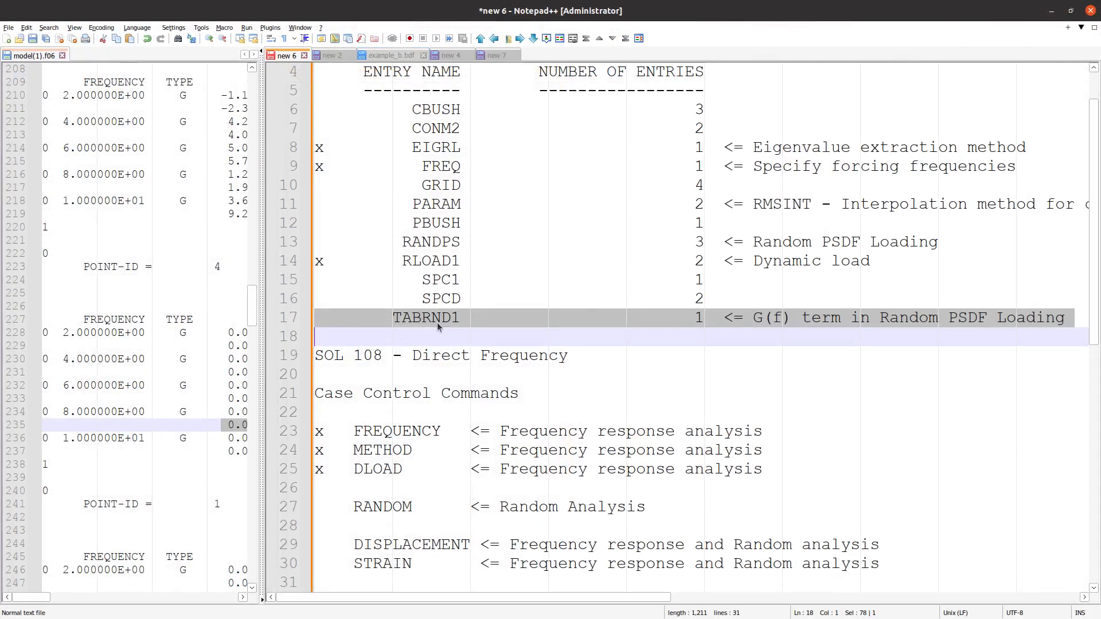
{"action": "key", "text": "Up"}
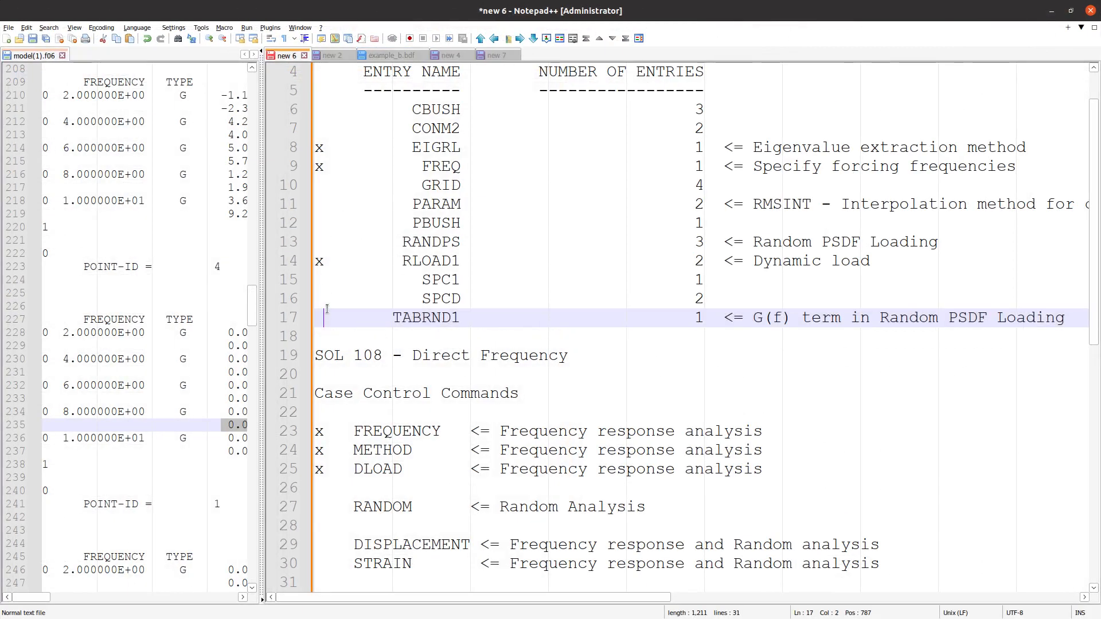
{"action": "type", "text": "x"}
{"action": "left_click", "coordinate": [317, 242]}
{"action": "type", "text": "x"}
{"action": "triple_click", "coordinate": [406, 242]}
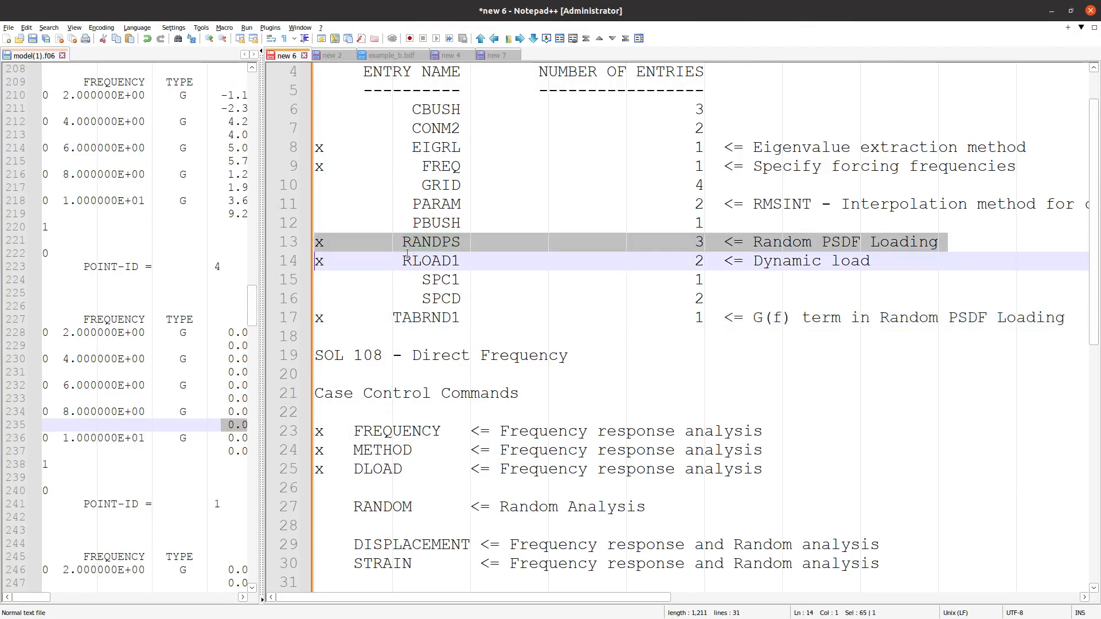
{"action": "triple_click", "coordinate": [409, 317]}
- Highlight the RANDOM line in the new 6 note's Case Control Commands list
{"action": "scroll", "coordinate": [391, 369], "scroll_direction": "down", "scroll_amount": 3}
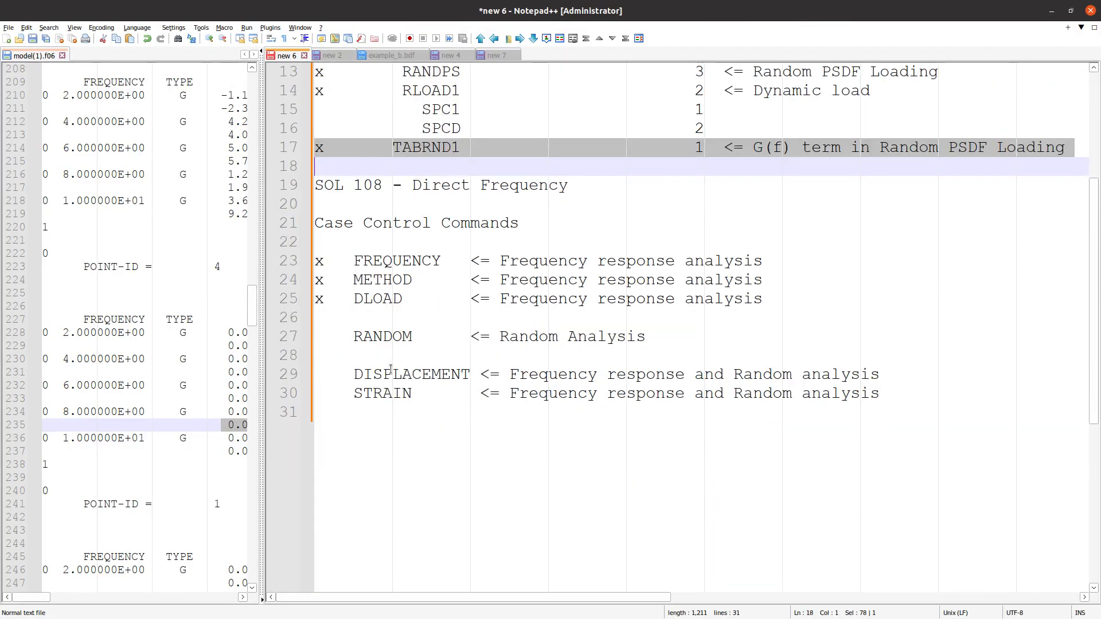
{"action": "left_click", "coordinate": [370, 338]}
{"action": "left_click_drag", "start_coordinate": [339, 334], "coordinate": [654, 339]}
- Switch to the Viewer and open the RANDOM assignment table of the case control commands
{"action": "middle_click", "coordinate": [719, 13]}
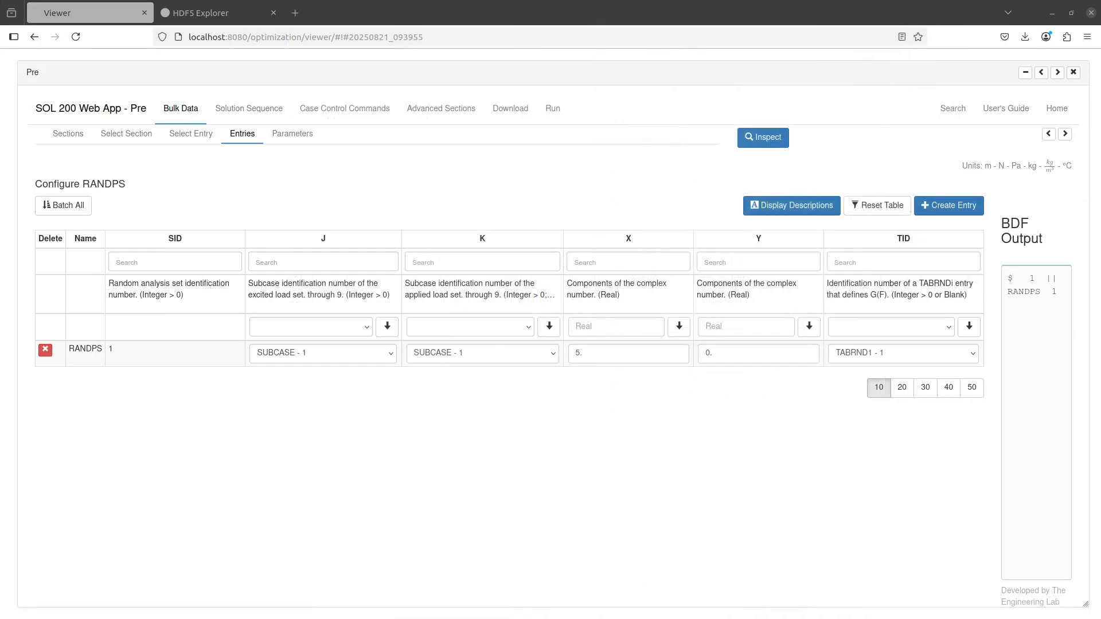
{"action": "left_click", "coordinate": [392, 155]}
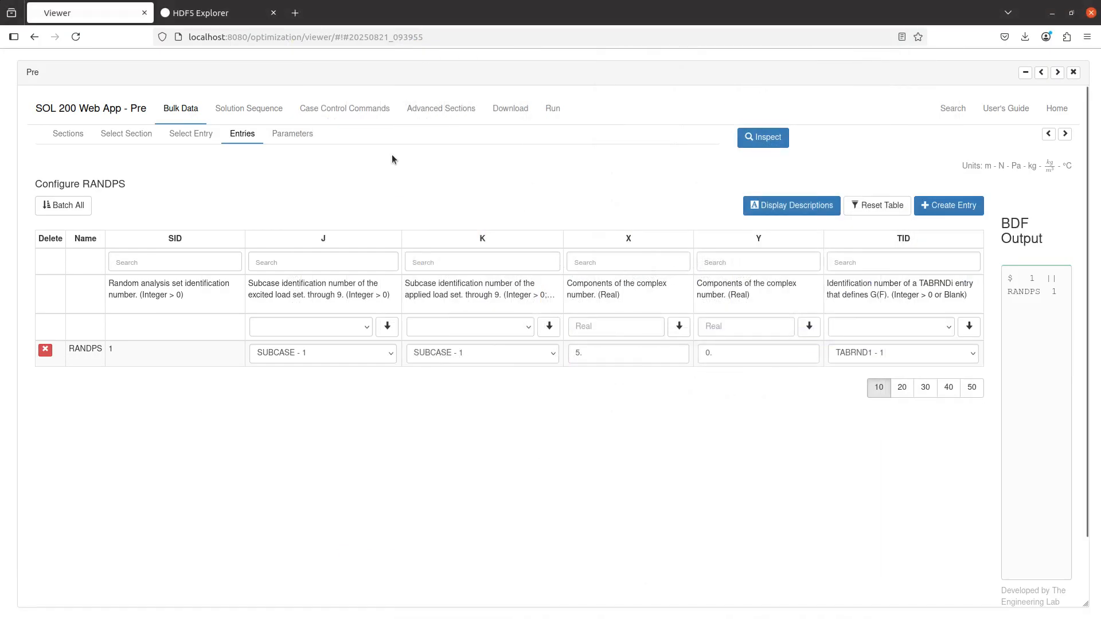
{"action": "left_click", "coordinate": [346, 109]}
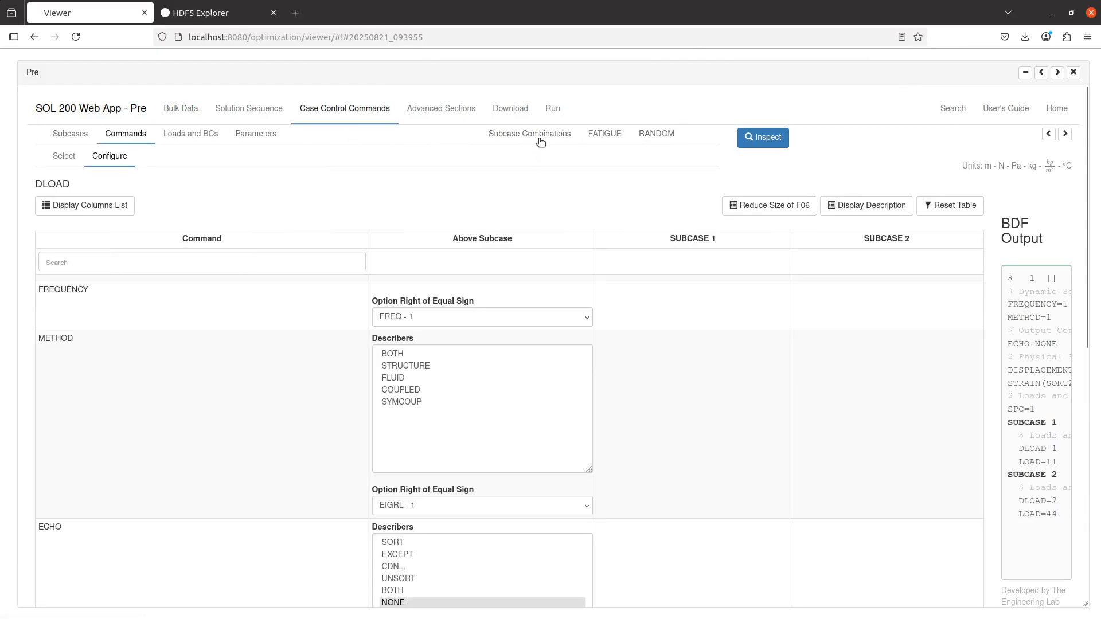
{"action": "left_click", "coordinate": [659, 135]}
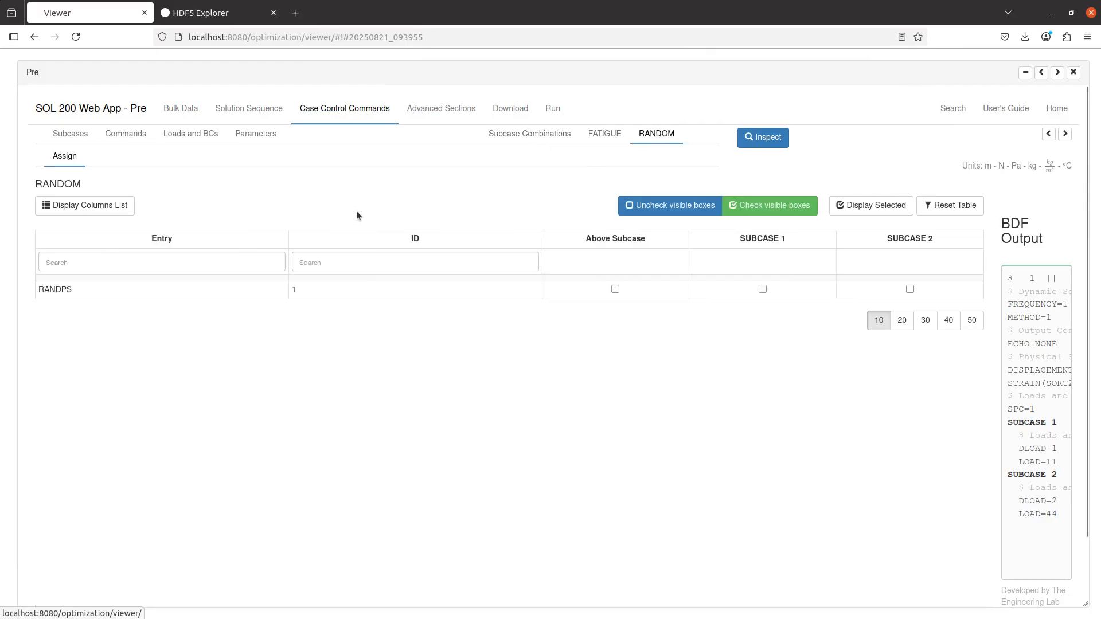
- Assign the RANDPS 1 entry above the subcases and highlight the RANDOM=1 line and subcase blocks in a widened BDF Output
{"action": "left_click", "coordinate": [615, 289]}
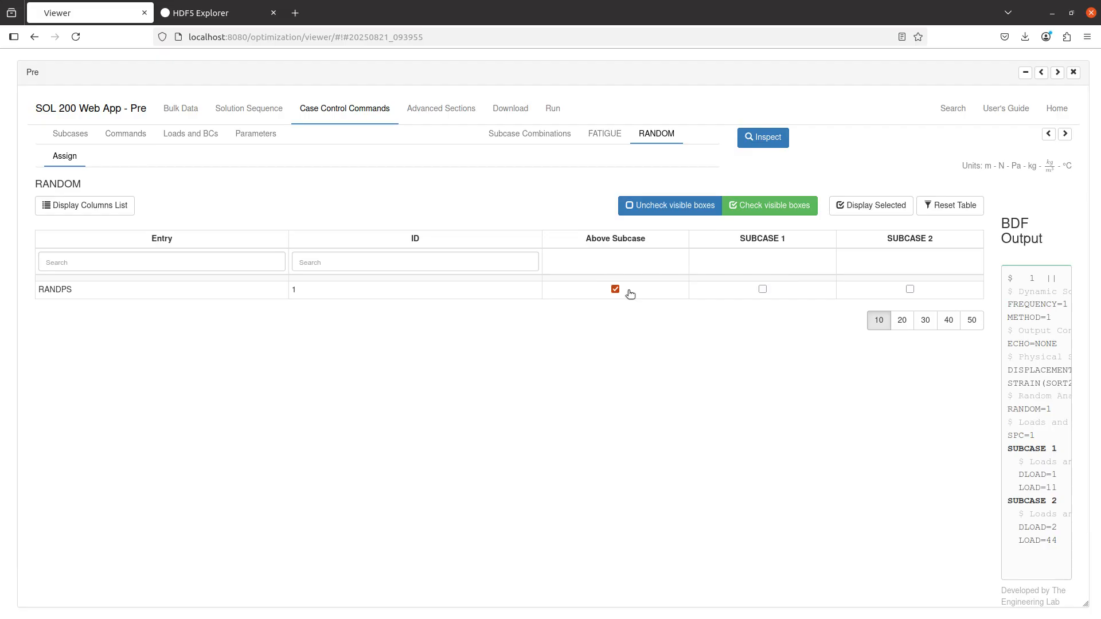
{"action": "left_click", "coordinate": [1048, 136]}
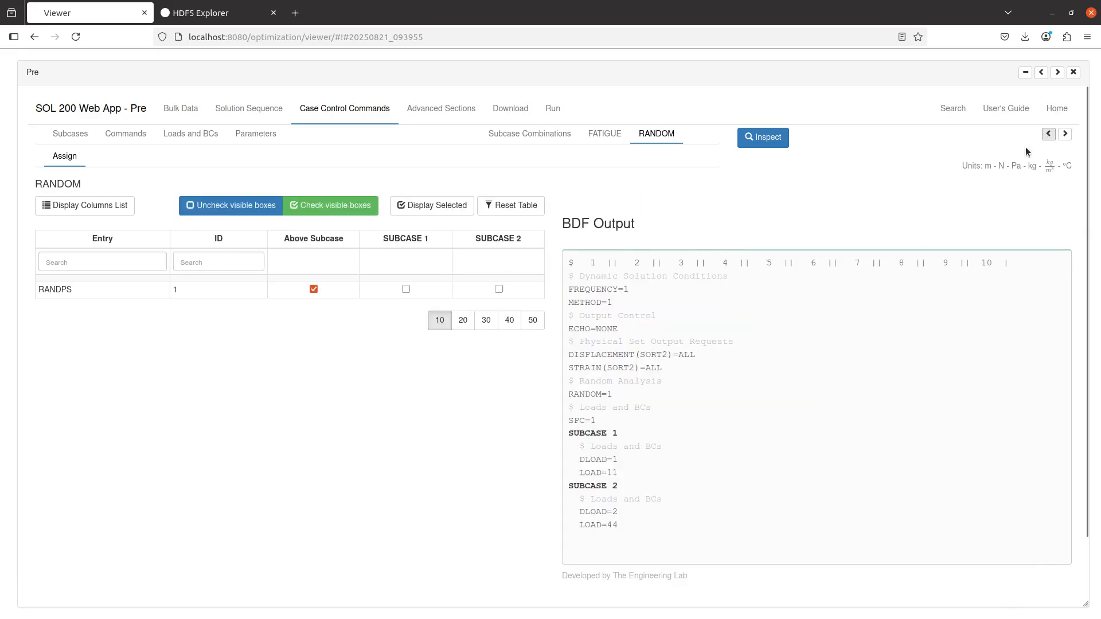
{"action": "triple_click", "coordinate": [602, 394]}
{"action": "left_click", "coordinate": [621, 428]}
{"action": "left_click_drag", "start_coordinate": [568, 434], "coordinate": [634, 531]}
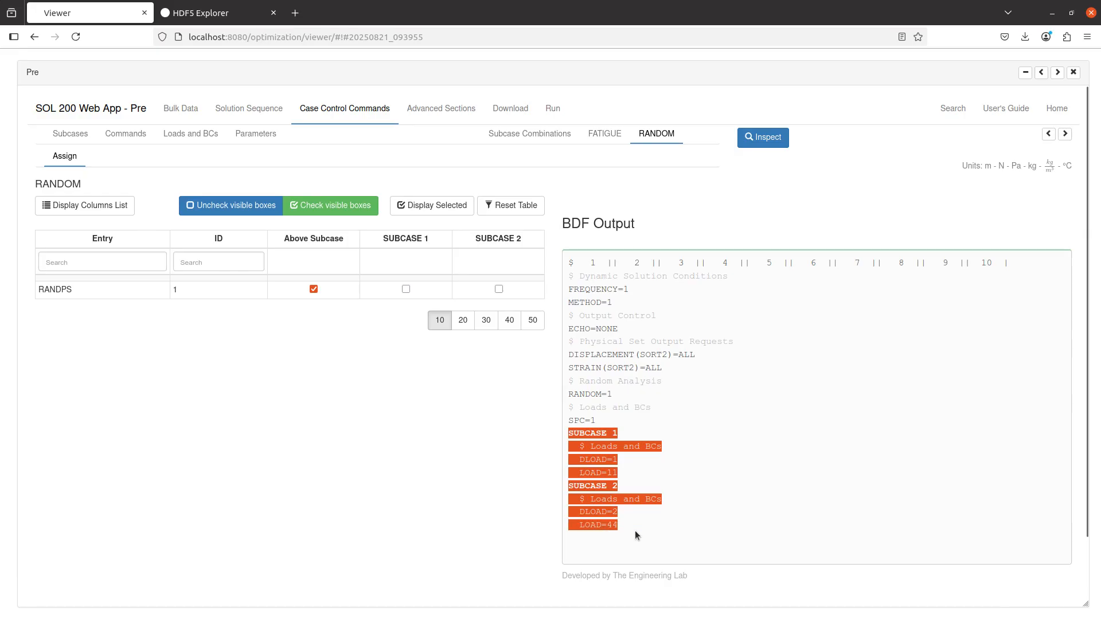
{"action": "left_click", "coordinate": [610, 425]}
{"action": "left_click_drag", "start_coordinate": [613, 398], "coordinate": [562, 393]}
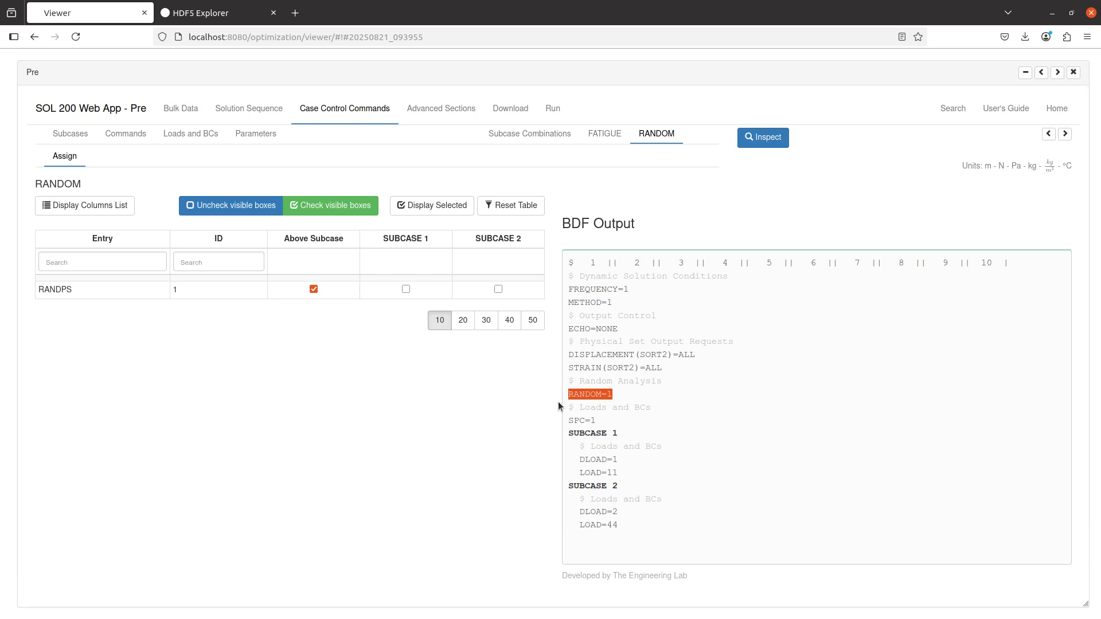
{"action": "left_click", "coordinate": [715, 215]}
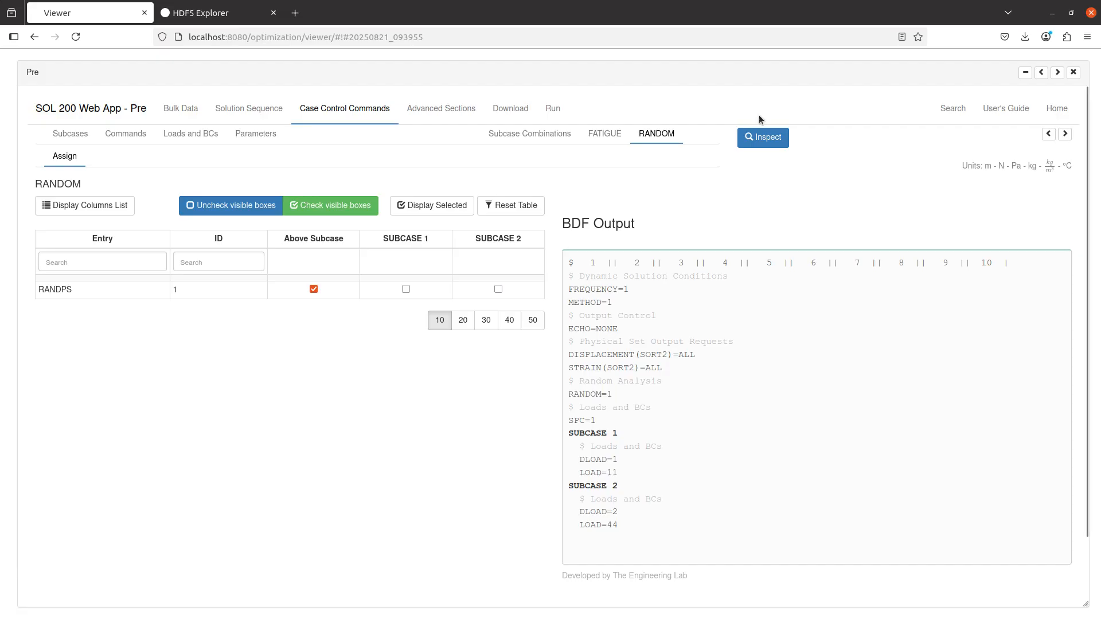
- Inspect the model, and mark the RANDOM, DISPLACEMENT and STRAIN lines of the new 6 note in Notepad++ with an x
{"action": "left_click", "coordinate": [762, 143]}
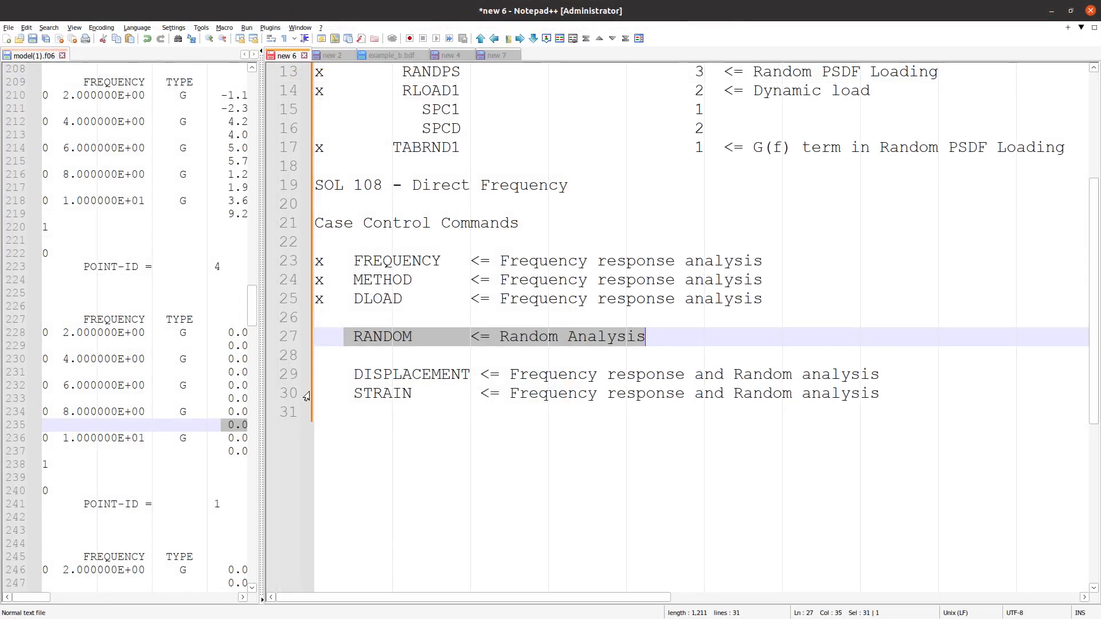
{"action": "left_click", "coordinate": [323, 337]}
{"action": "left_click_drag", "start_coordinate": [324, 375], "coordinate": [307, 398]}
{"action": "type", "text": "xx"}
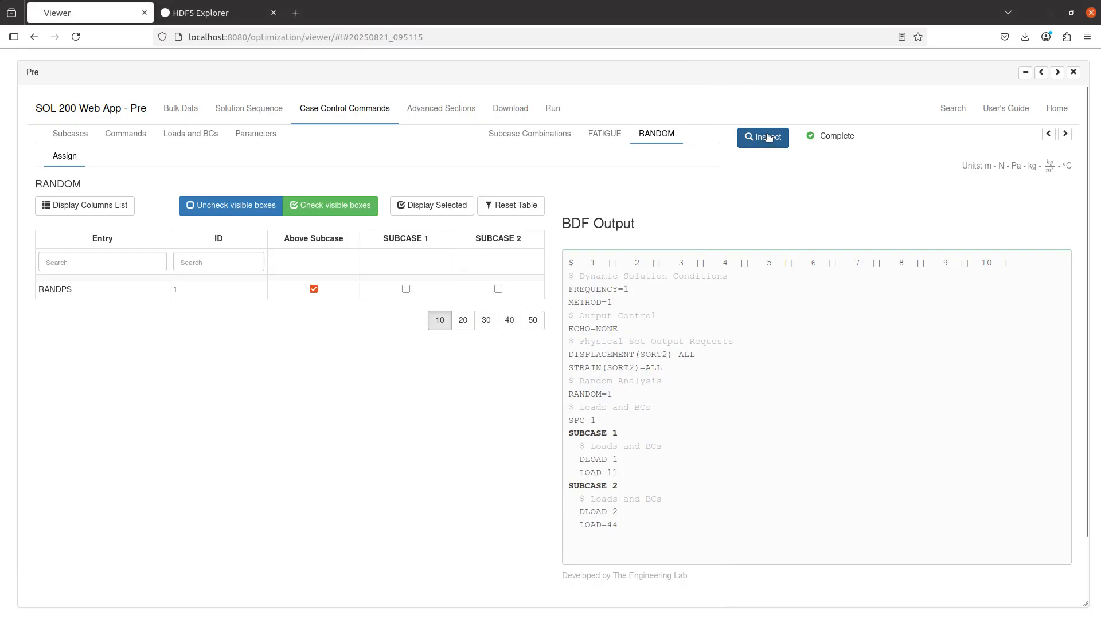
- Upload the BDF for an immediate MSC Nastran run and narrow the BDF Output
{"action": "left_click", "coordinate": [494, 109]}
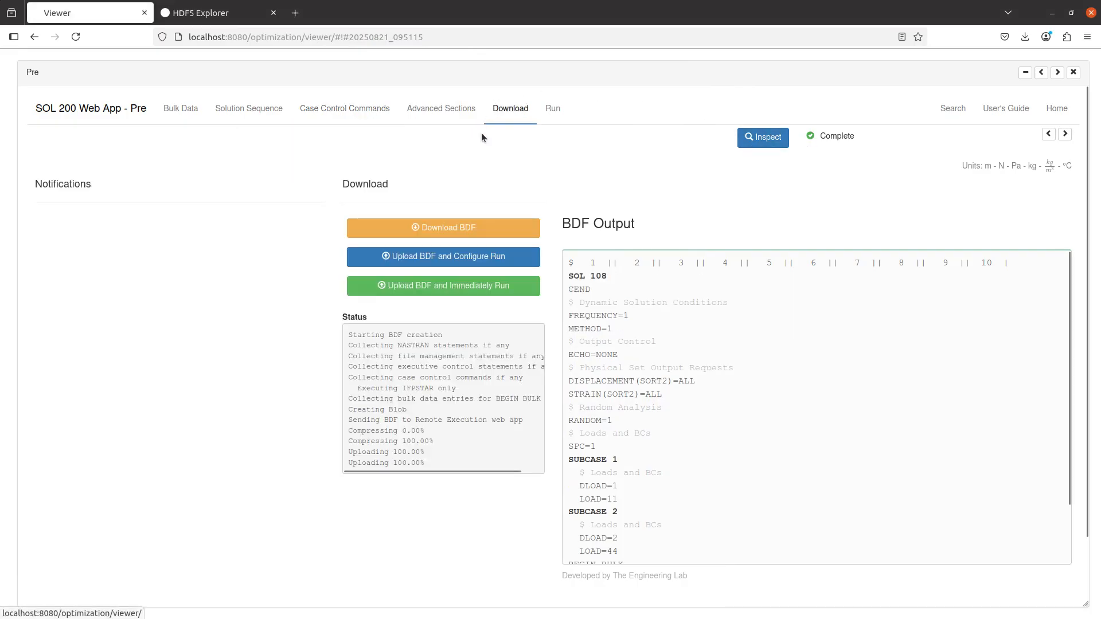
{"action": "left_click", "coordinate": [440, 291]}
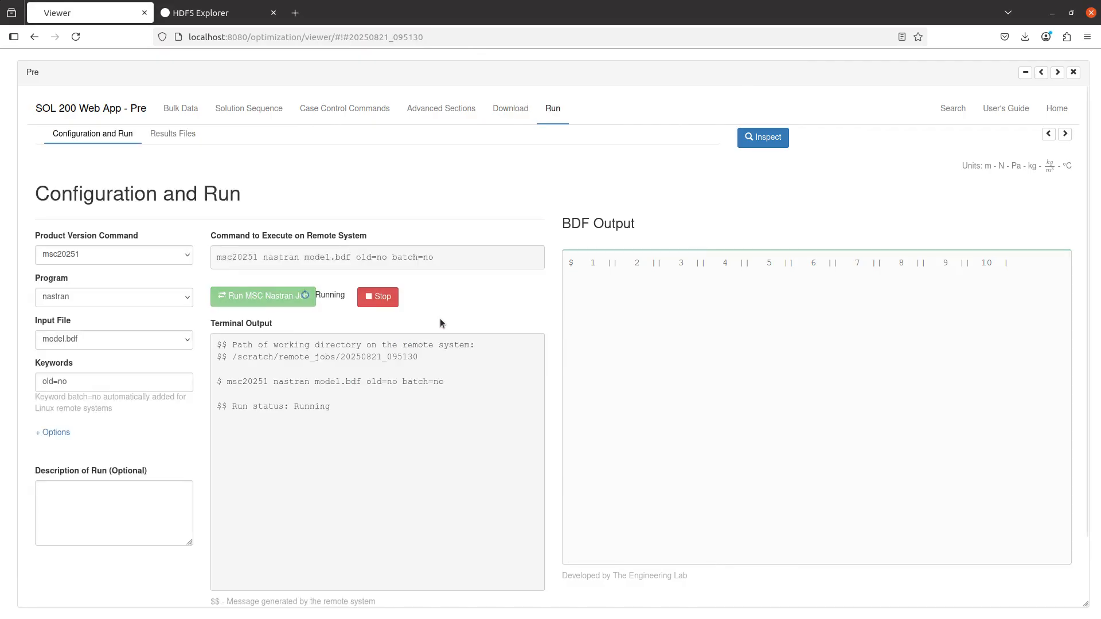
{"action": "left_click", "coordinate": [1066, 136]}
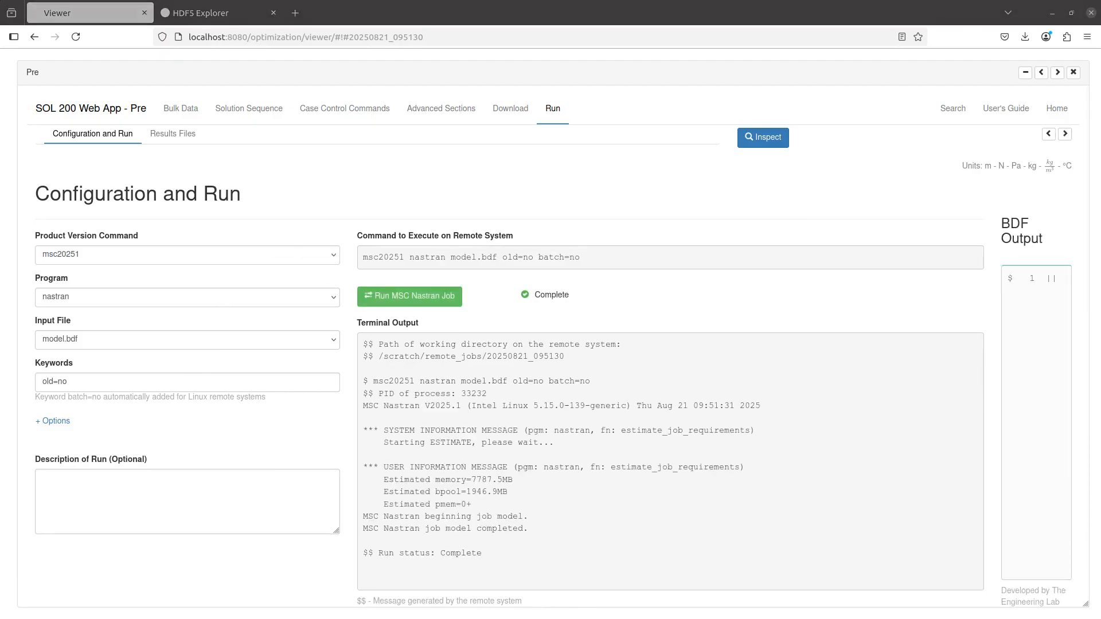
- Switch to the random vibration theory PDF and examine the cumulative root mean square, power spectral density and zero crossings tables on pages 17 and 18
{"action": "left_click_drag", "start_coordinate": [0, 28], "coordinate": [309, 0]}
{"action": "scroll", "coordinate": [429, 322], "scroll_direction": "down", "scroll_amount": 7}
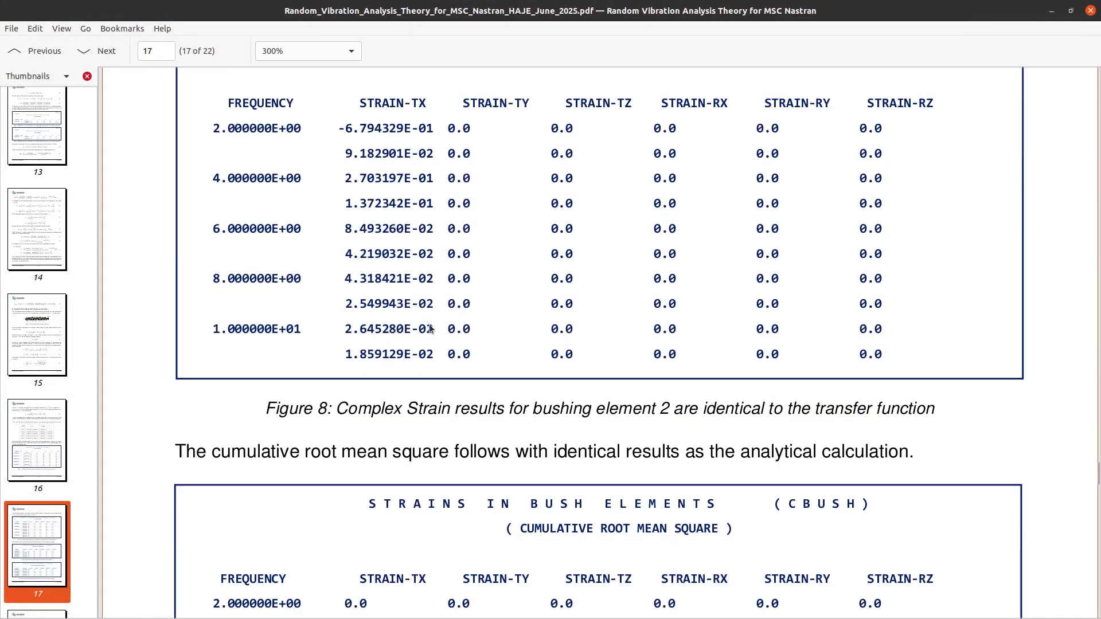
{"action": "left_click_drag", "start_coordinate": [519, 305], "coordinate": [550, 304]}
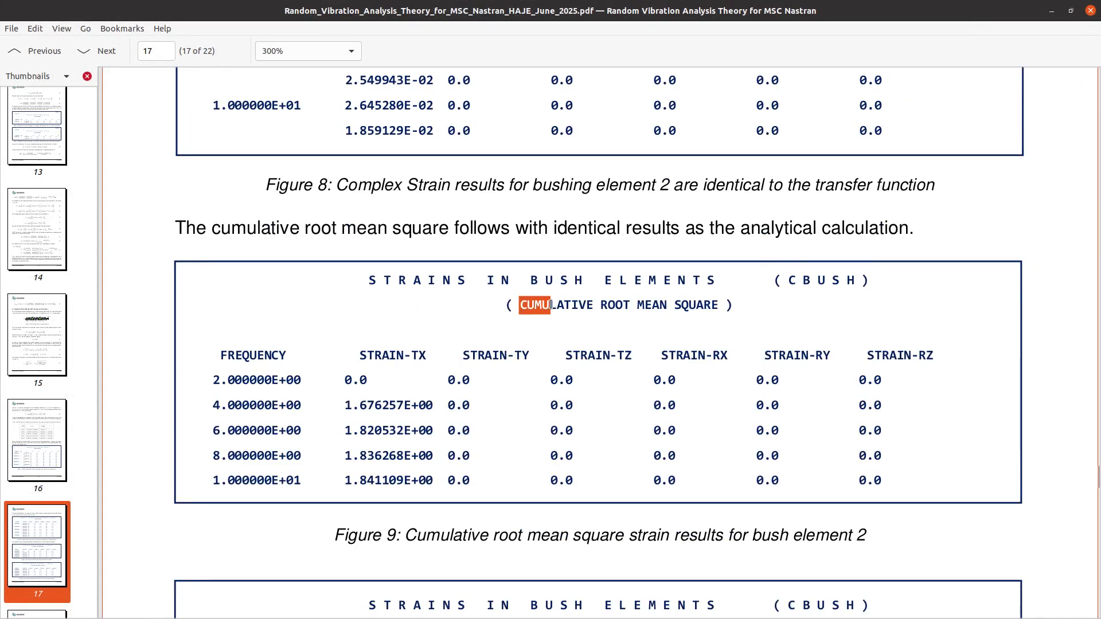
{"action": "scroll", "coordinate": [630, 311], "scroll_direction": "down", "scroll_amount": 5}
{"action": "left_click_drag", "start_coordinate": [506, 407], "coordinate": [734, 399]}
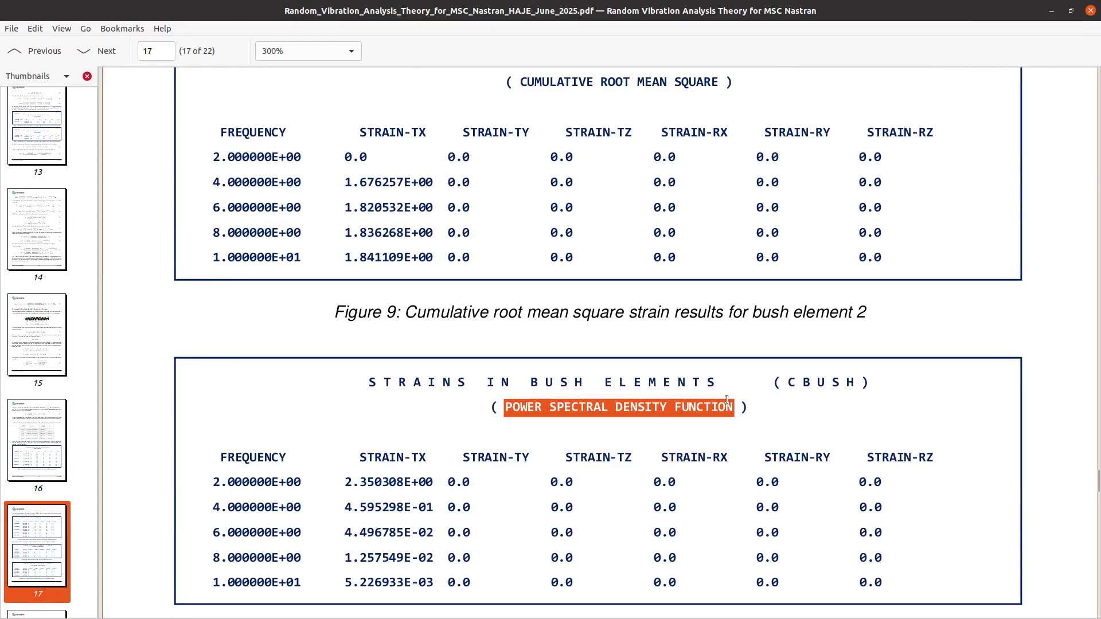
{"action": "scroll", "coordinate": [726, 400], "scroll_direction": "up", "scroll_amount": 2}
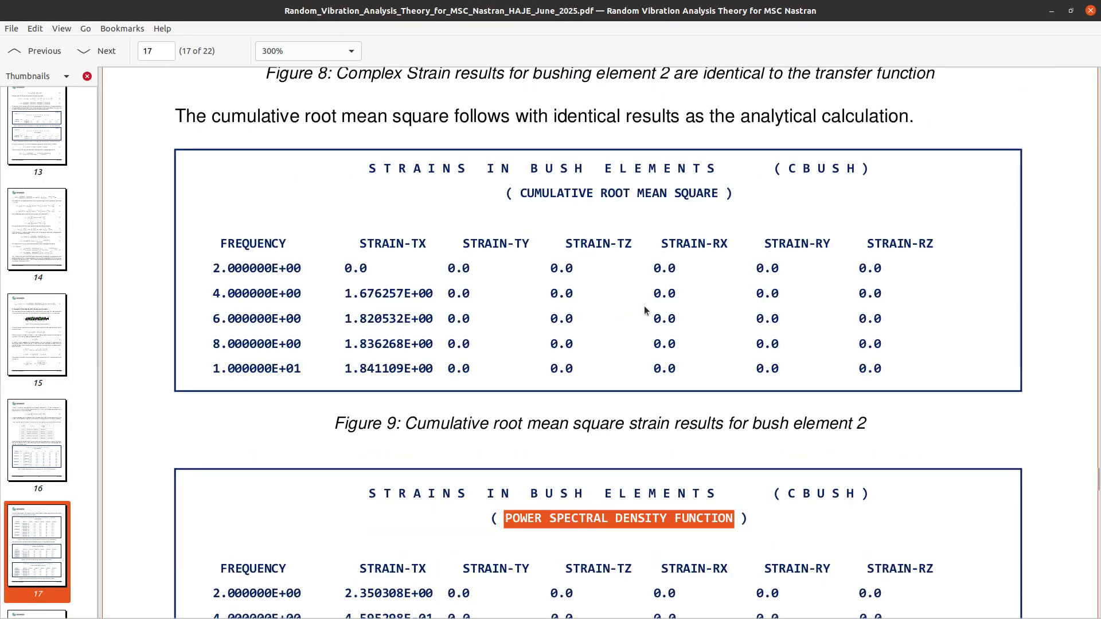
{"action": "scroll", "coordinate": [508, 401], "scroll_direction": "down", "scroll_amount": 10}
{"action": "scroll", "coordinate": [507, 400], "scroll_direction": "down", "scroll_amount": 9}
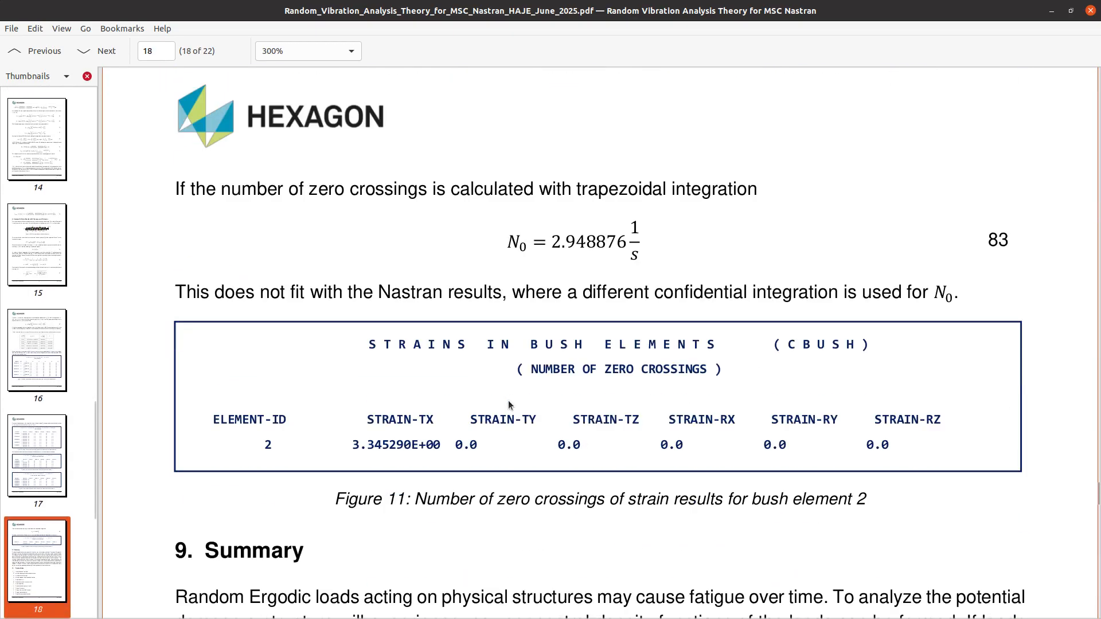
{"action": "scroll", "coordinate": [445, 372], "scroll_direction": "down", "scroll_amount": 3}
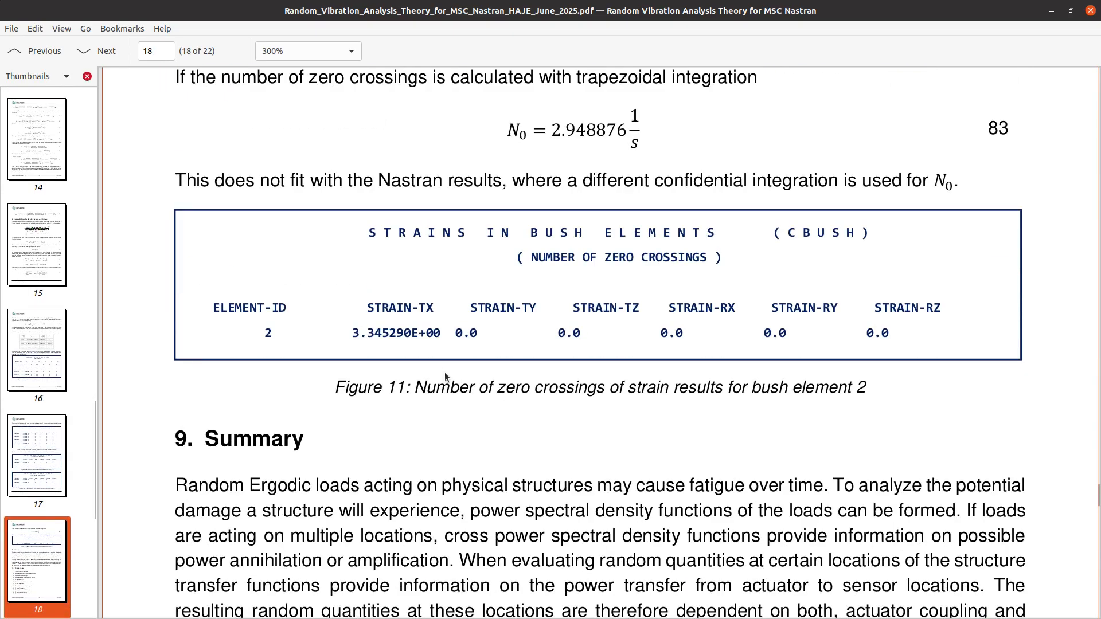
{"action": "scroll", "coordinate": [445, 372], "scroll_direction": "up", "scroll_amount": 17}
{"action": "scroll", "coordinate": [445, 373], "scroll_direction": "up", "scroll_amount": 5}
{"action": "left_click_drag", "start_coordinate": [375, 112], "coordinate": [618, 277]}
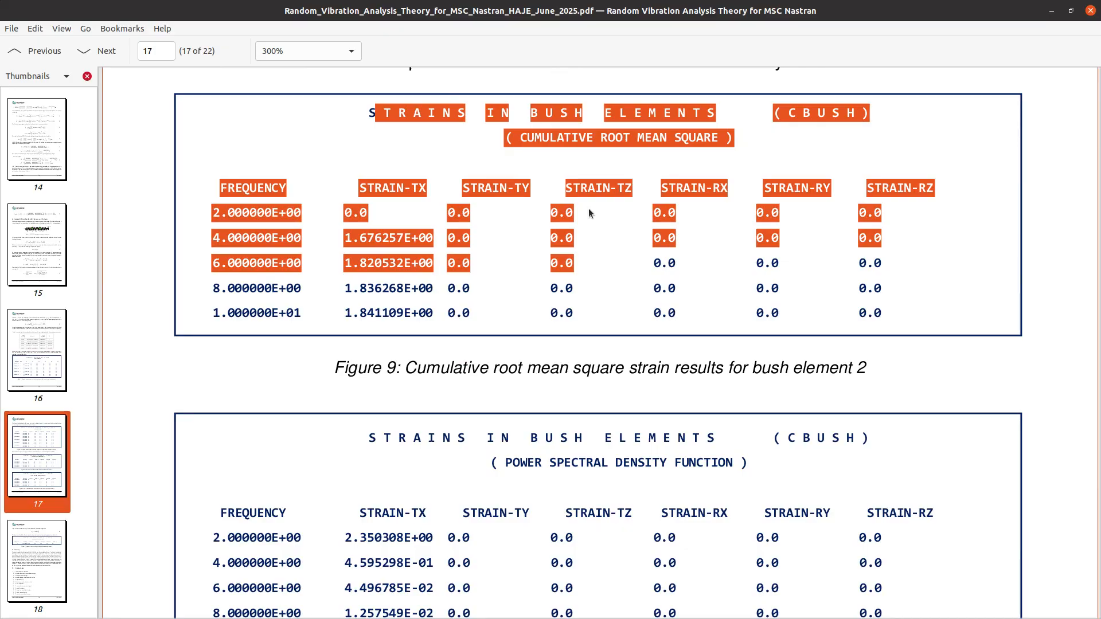
{"action": "double_click", "coordinate": [594, 10]}
- Return to the Viewer, display model.f06 from the run's result files and bring up the list of files on the remote system
{"action": "left_click", "coordinate": [965, 121]}
{"action": "left_click", "coordinate": [186, 135]}
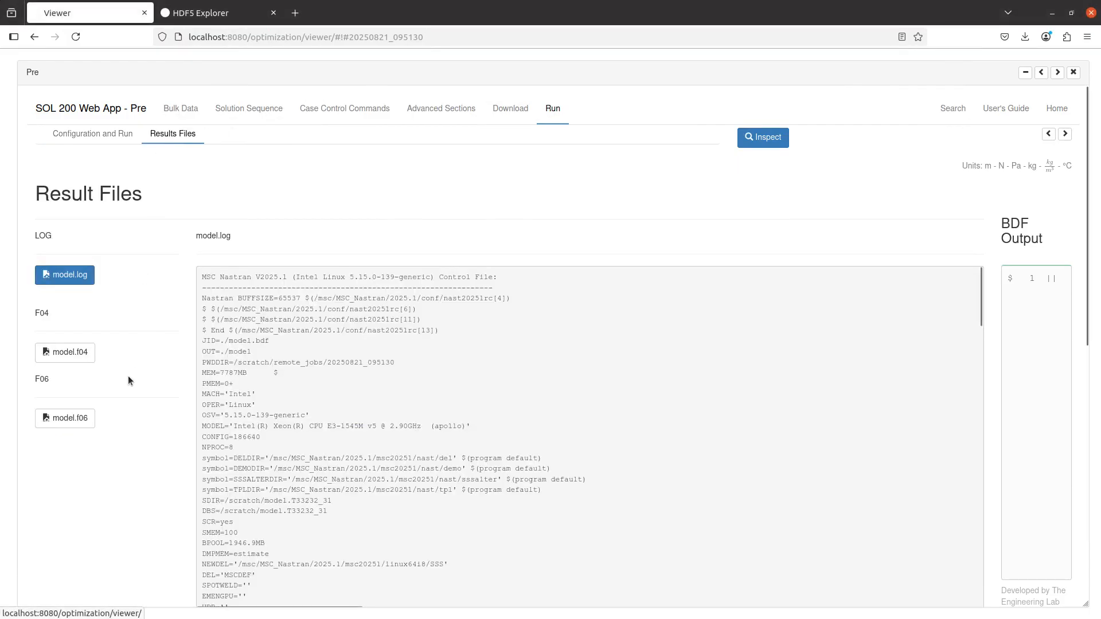
{"action": "scroll", "coordinate": [115, 355], "scroll_direction": "down", "scroll_amount": 3}
{"action": "left_click", "coordinate": [83, 265]}
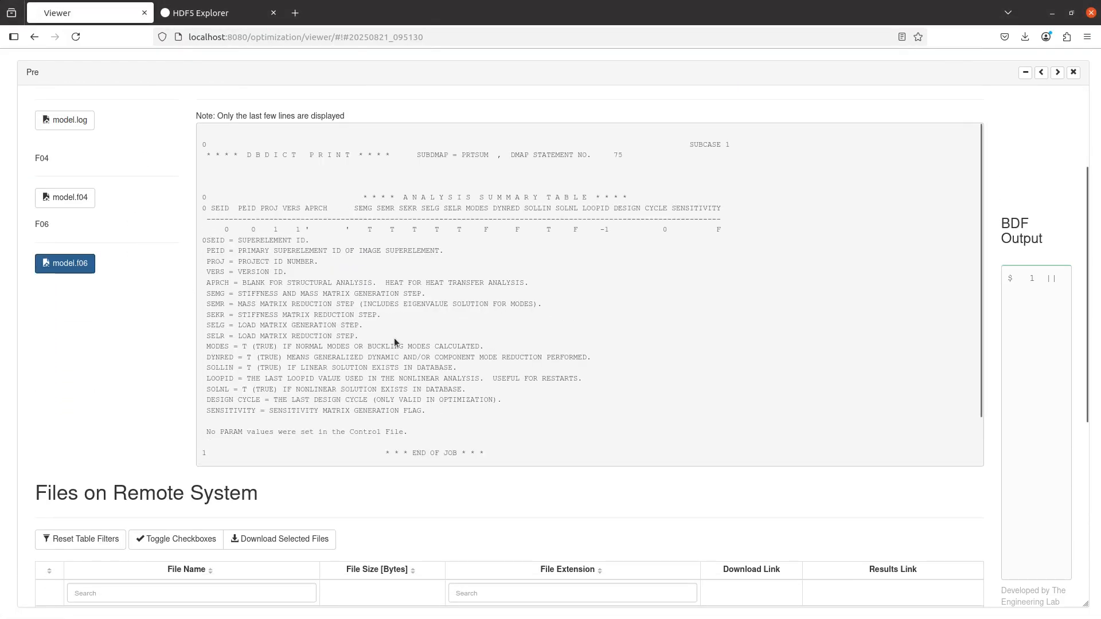
{"action": "scroll", "coordinate": [394, 338], "scroll_direction": "up", "scroll_amount": 3}
{"action": "scroll", "coordinate": [173, 418], "scroll_direction": "down", "scroll_amount": 8}
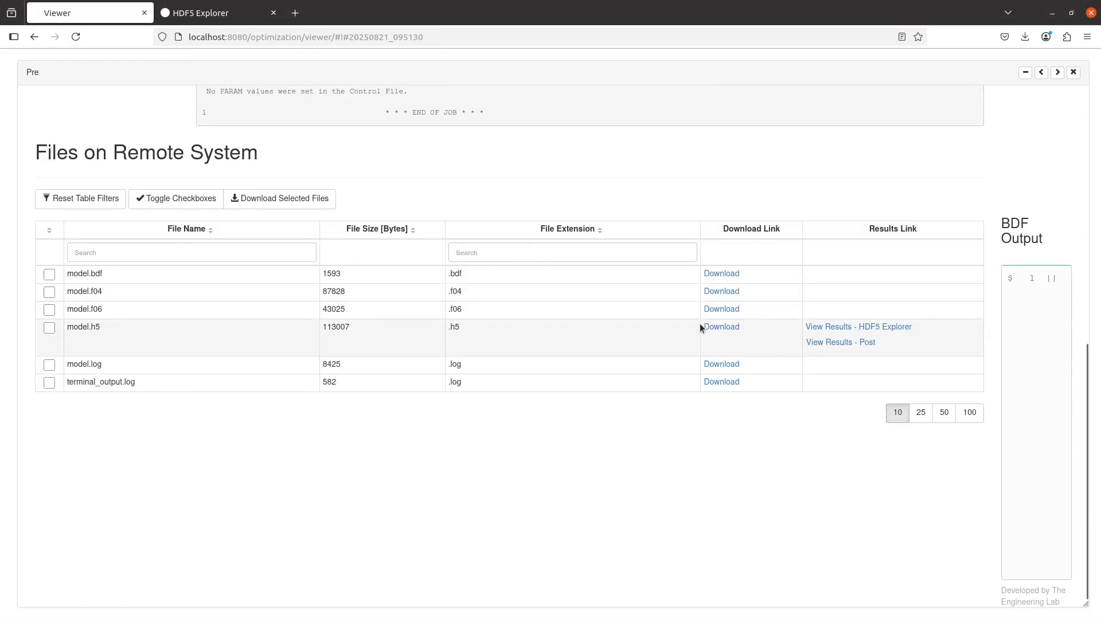
- Download model.f06 and open the downloaded model(2).f06 in Notepad++
{"action": "left_click", "coordinate": [721, 309]}
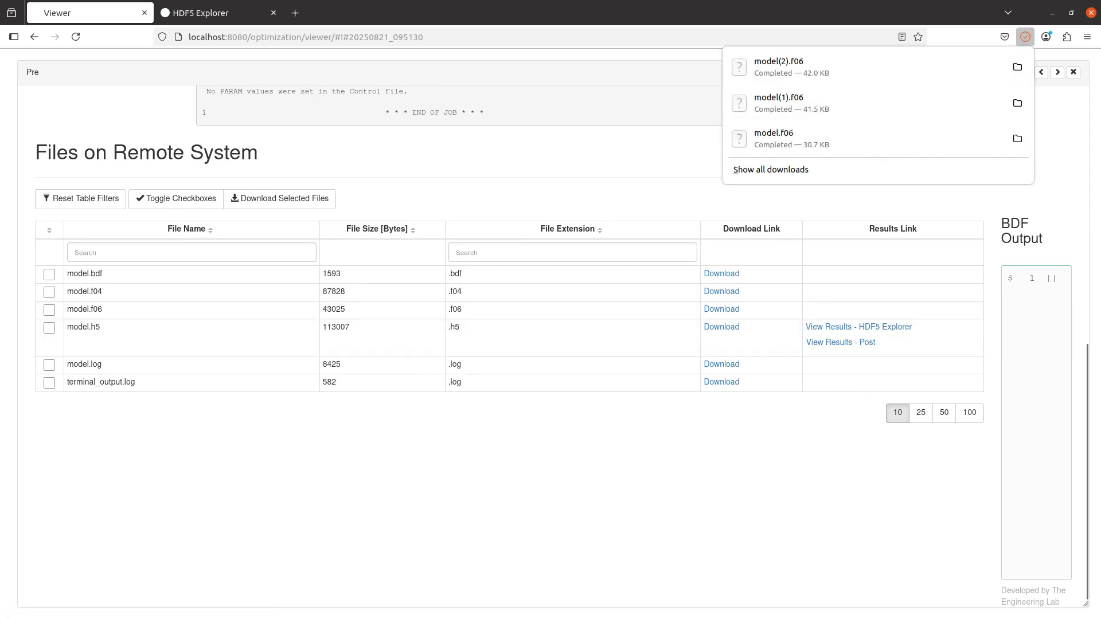
{"action": "left_click", "coordinate": [1017, 68]}
{"action": "right_click", "coordinate": [215, 89]}
{"action": "left_click", "coordinate": [230, 100]}
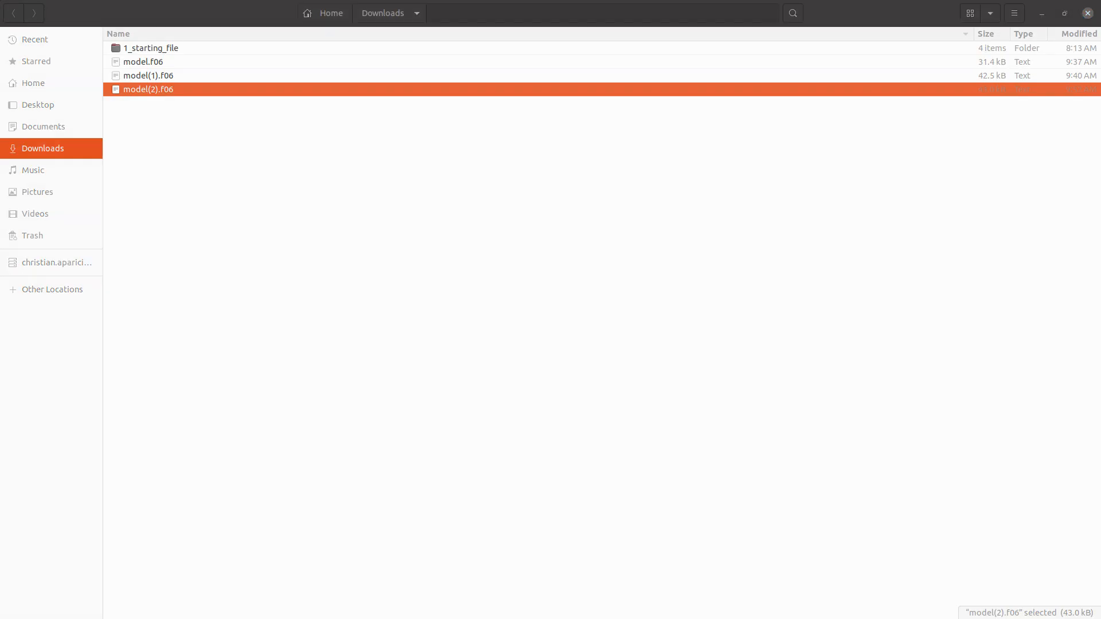
- Look through the complex displacement tables in model(2).f06 and recheck the cumulative root mean square strain table in the theory PDF
{"action": "scroll", "coordinate": [536, 335], "scroll_direction": "down", "scroll_amount": 20}
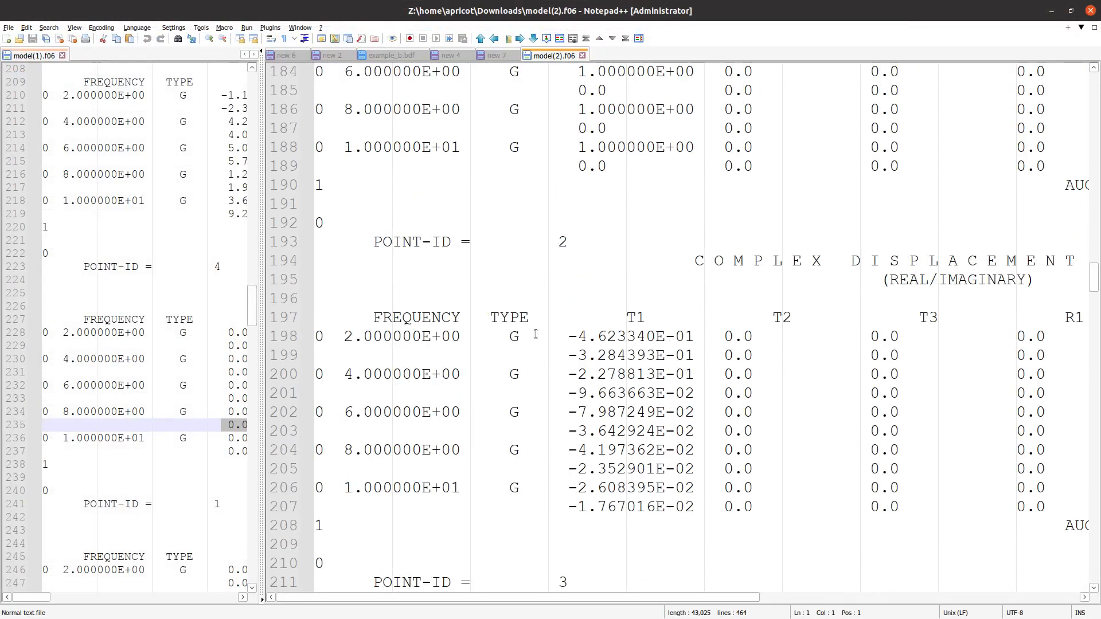
{"action": "left_click", "coordinate": [539, 321]}
{"action": "scroll", "coordinate": [539, 324], "scroll_direction": "down", "scroll_amount": 4}
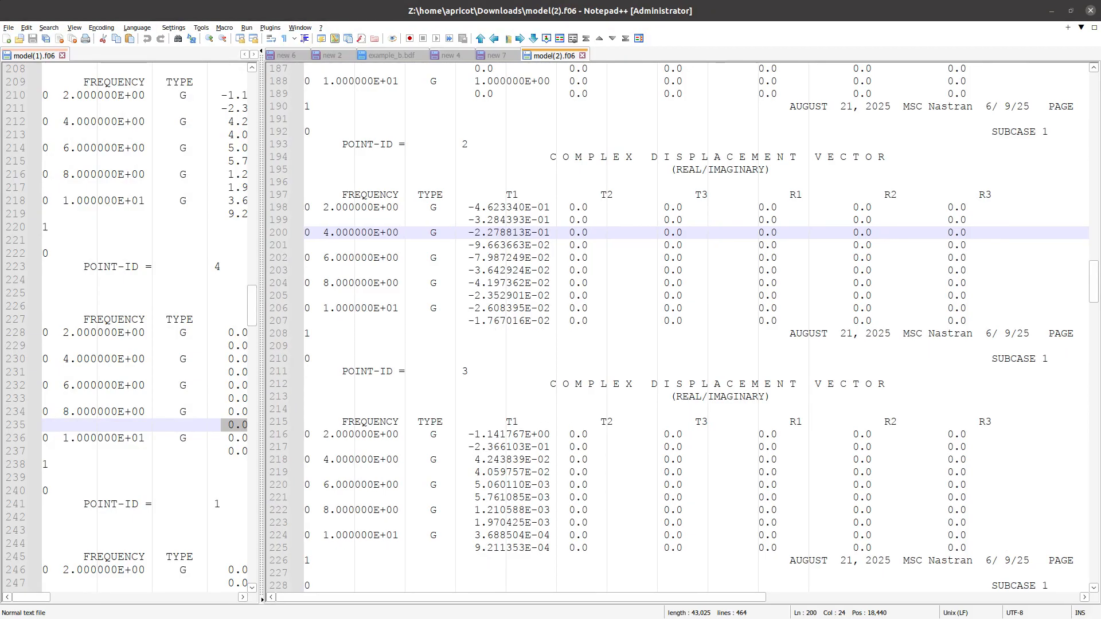
{"action": "key", "text": "alt+Tab"}
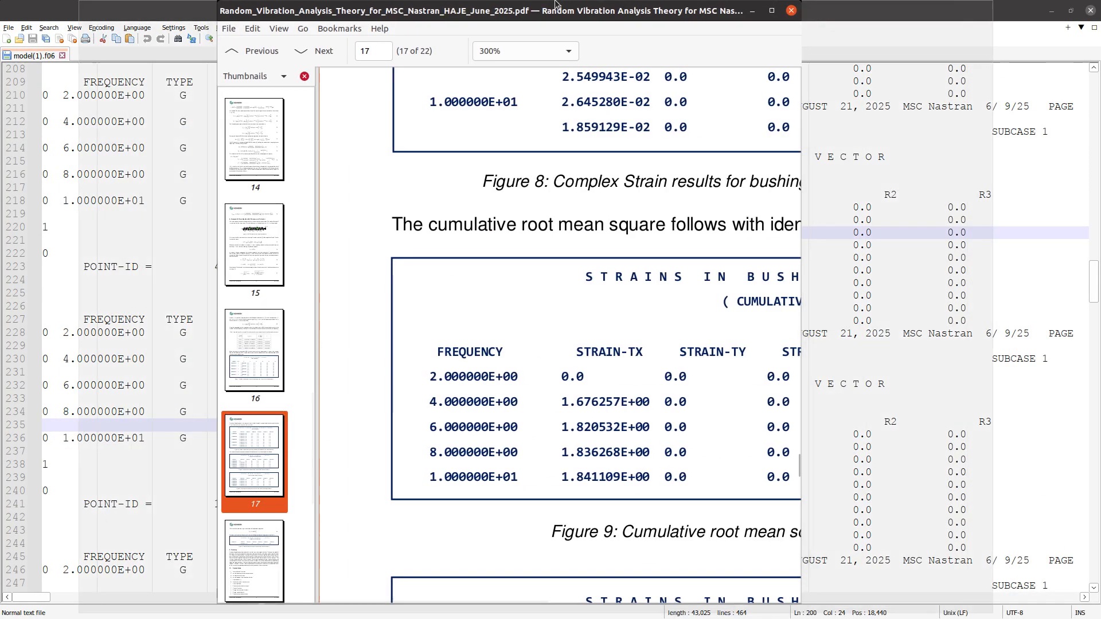
{"action": "left_click_drag", "start_coordinate": [367, 287], "coordinate": [686, 330]}
{"action": "left_click_drag", "start_coordinate": [624, 310], "coordinate": [386, 275]}
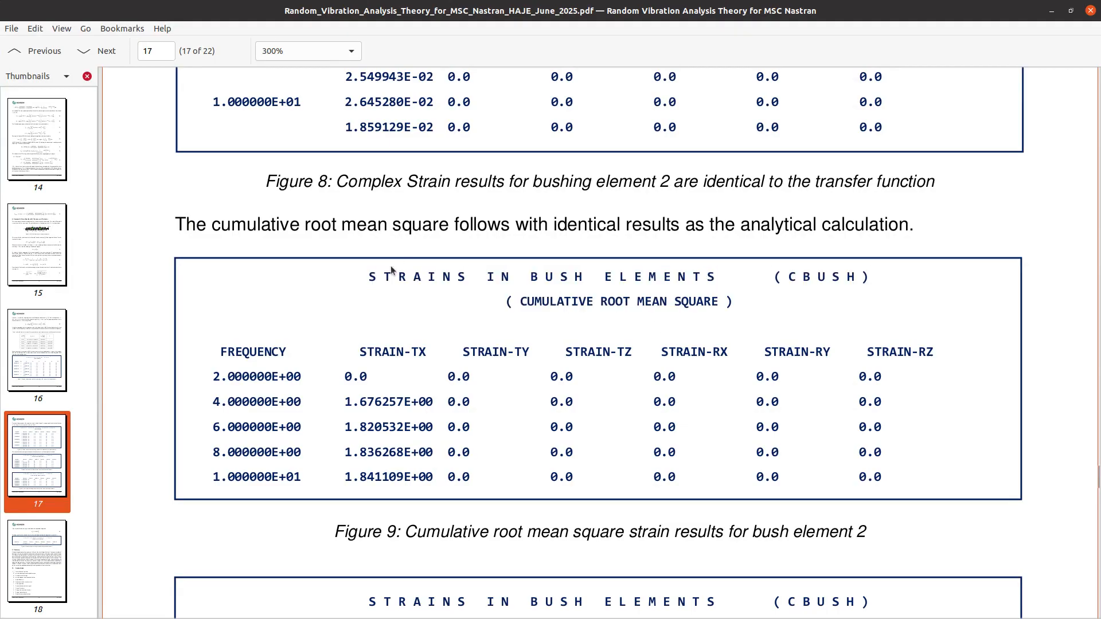
{"action": "left_click_drag", "start_coordinate": [599, 8], "coordinate": [1100, 315]}
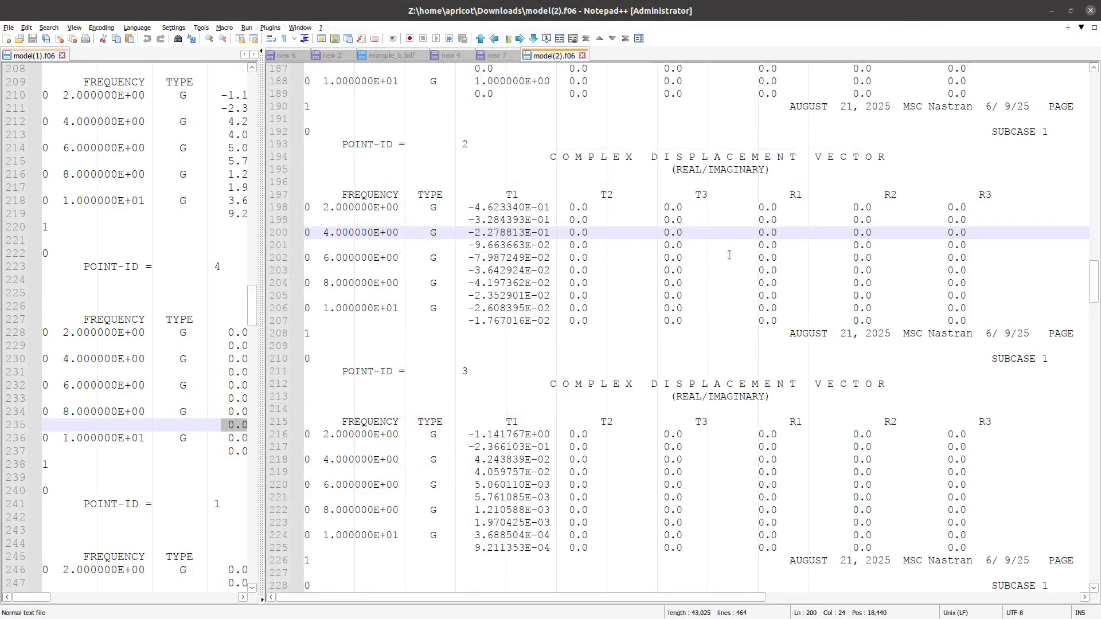
- Examine the complex bush element strains for subcases 1 and 2 in model(2).f06, and return to the Viewer's remote file list
{"action": "left_click", "coordinate": [650, 257]}
{"action": "scroll", "coordinate": [612, 434], "scroll_direction": "down", "scroll_amount": 8}
{"action": "scroll", "coordinate": [612, 434], "scroll_direction": "down", "scroll_amount": 20}
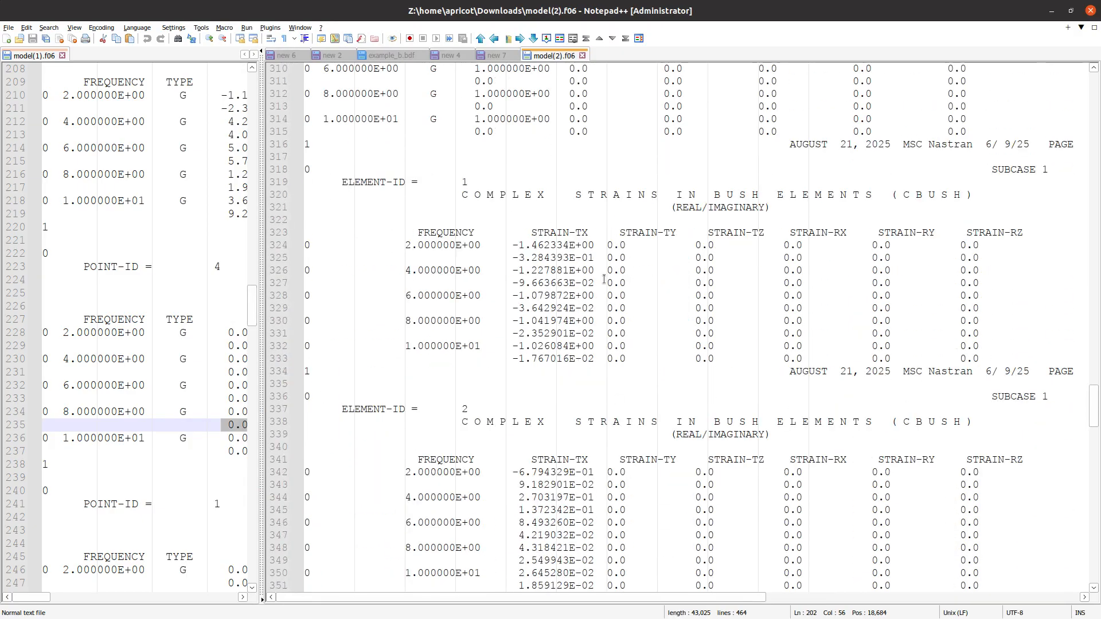
{"action": "scroll", "coordinate": [460, 339], "scroll_direction": "down", "scroll_amount": 4}
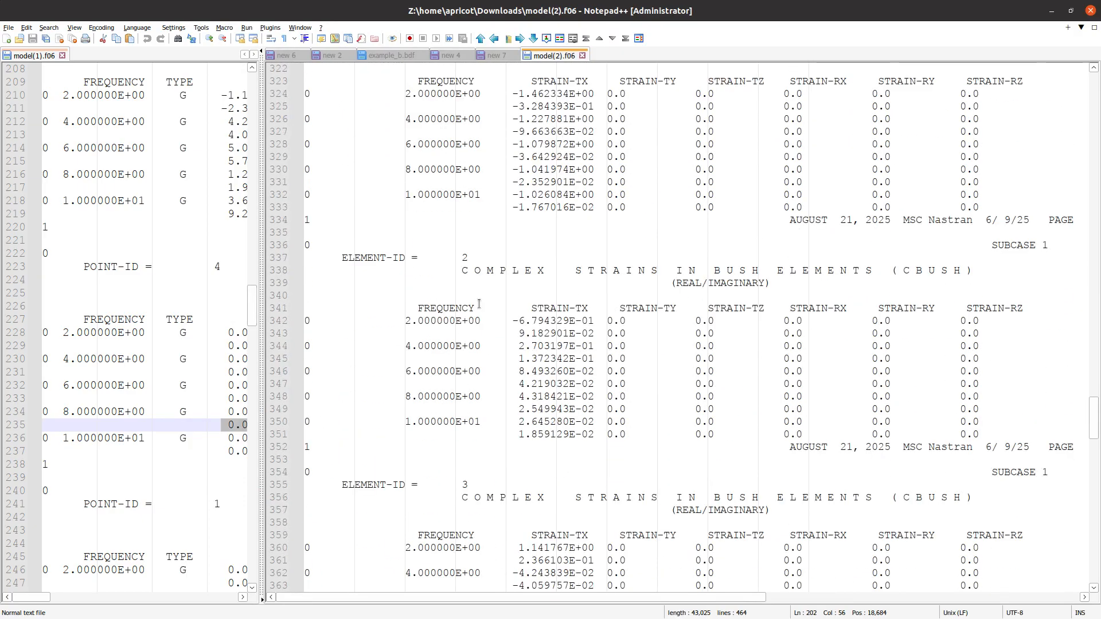
{"action": "left_click", "coordinate": [487, 284]}
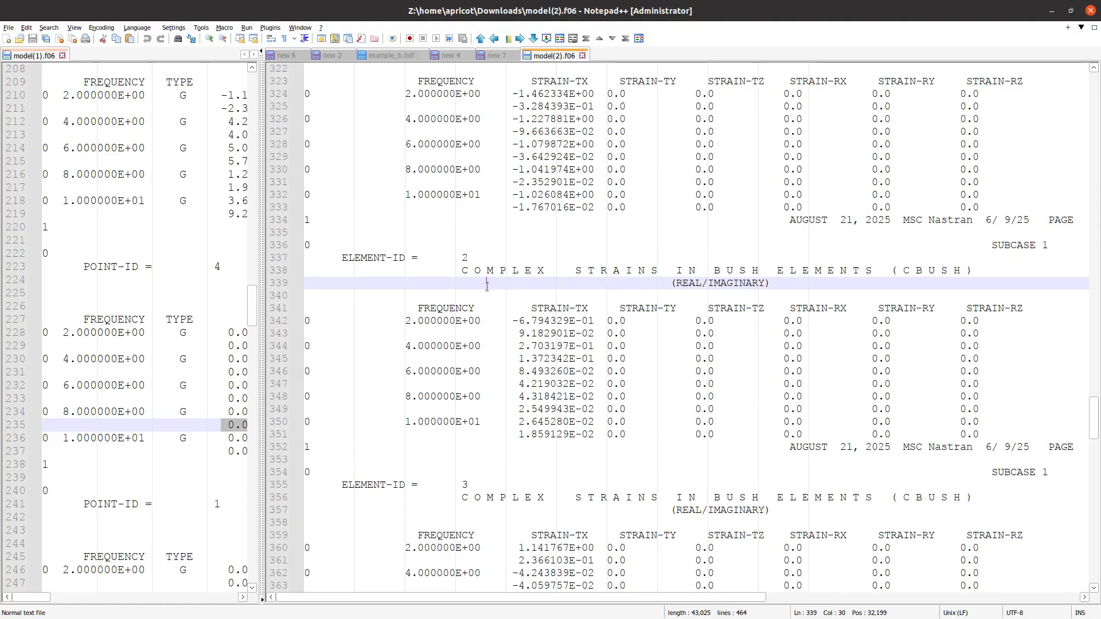
{"action": "scroll", "coordinate": [489, 285], "scroll_direction": "down", "scroll_amount": 3}
{"action": "left_click_drag", "start_coordinate": [457, 155], "coordinate": [877, 347]}
{"action": "left_click", "coordinate": [681, 183]}
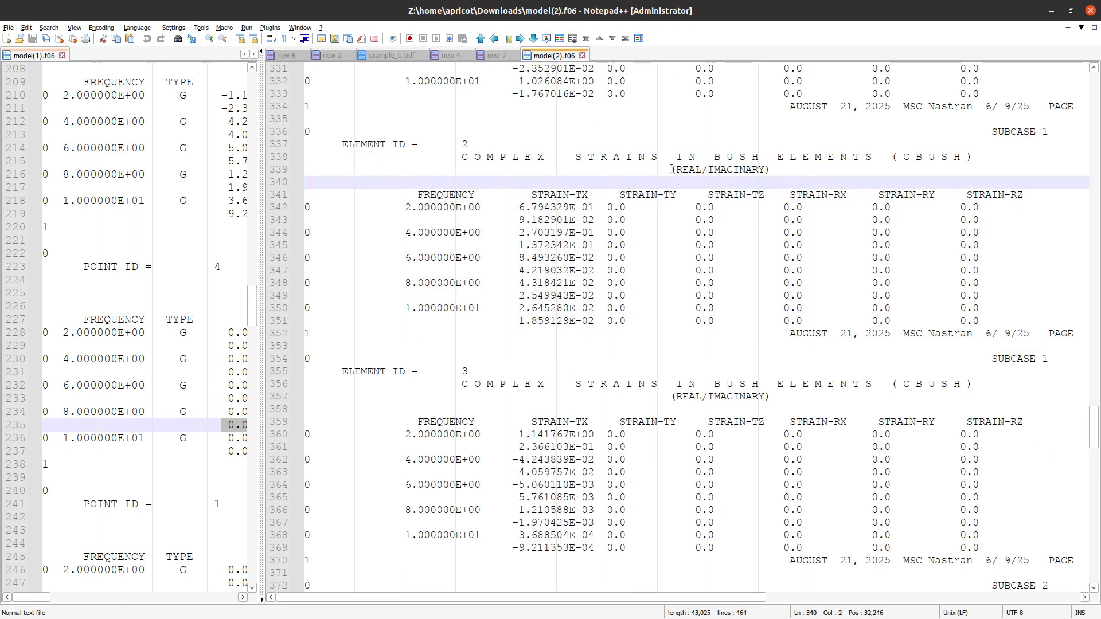
{"action": "left_click_drag", "start_coordinate": [675, 171], "coordinate": [769, 177]}
{"action": "scroll", "coordinate": [692, 358], "scroll_direction": "down", "scroll_amount": 20}
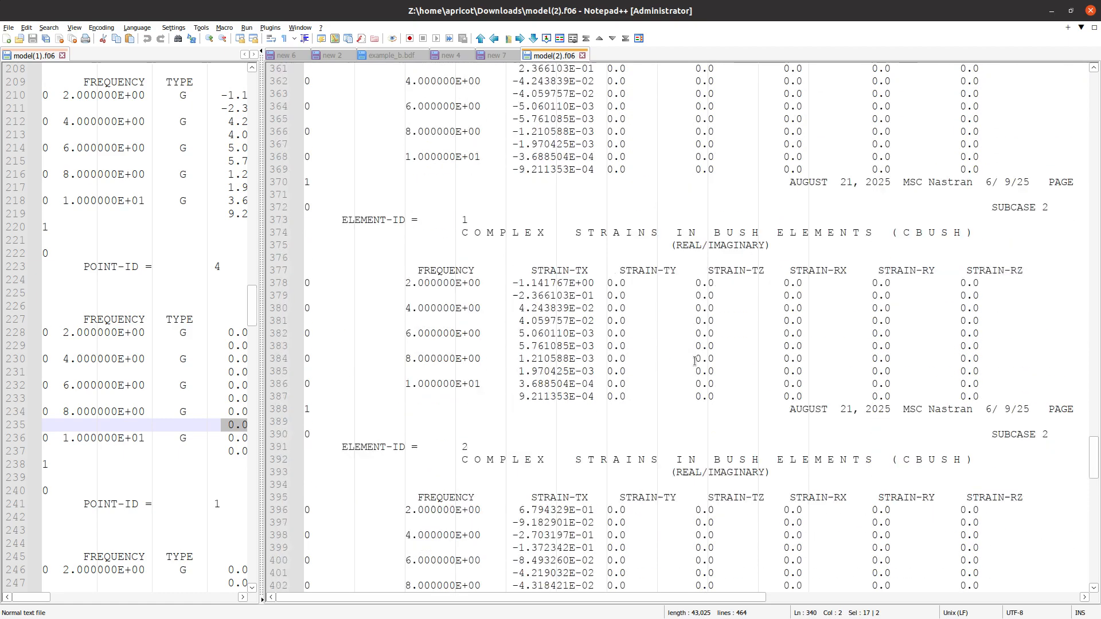
{"action": "scroll", "coordinate": [692, 359], "scroll_direction": "down", "scroll_amount": 5}
{"action": "scroll", "coordinate": [677, 321], "scroll_direction": "up", "scroll_amount": 13}
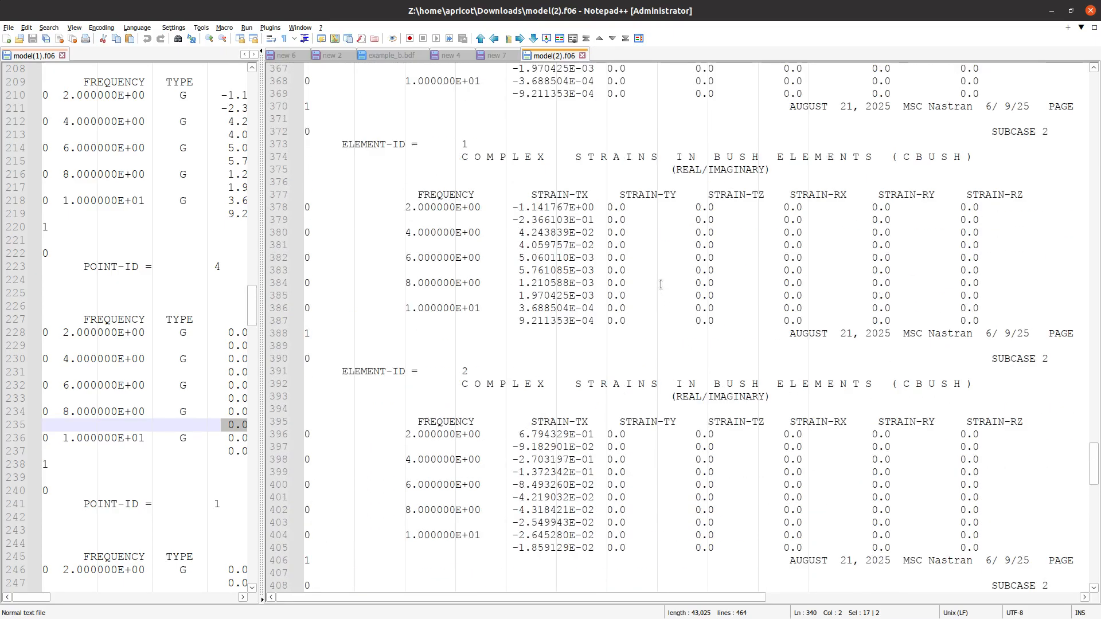
{"action": "middle_click", "coordinate": [644, 10]}
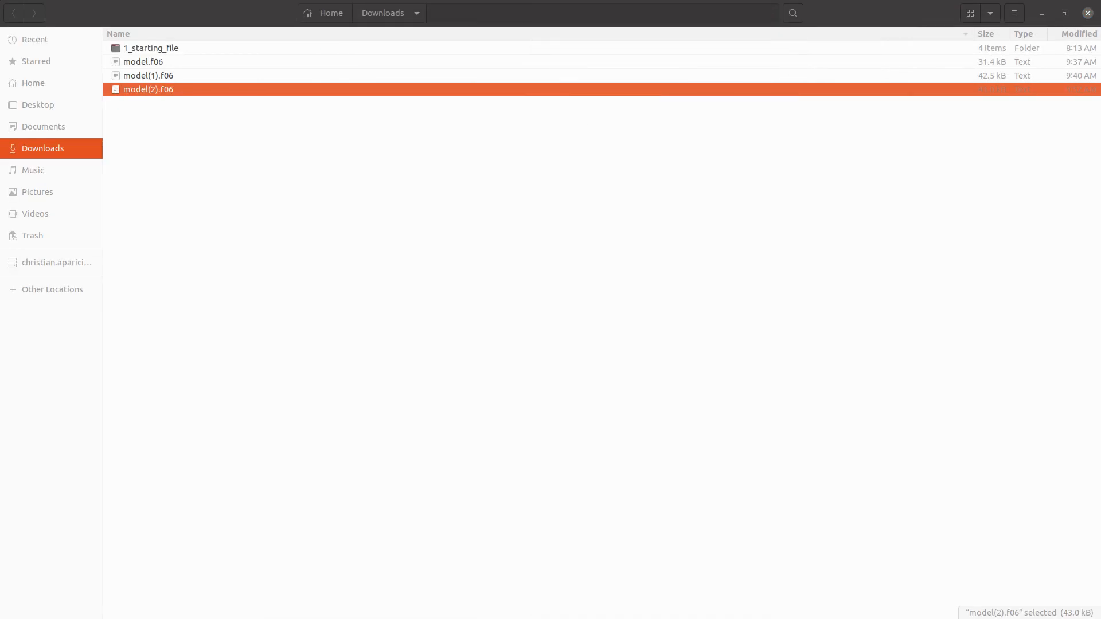
{"action": "left_click", "coordinate": [1041, 13]}
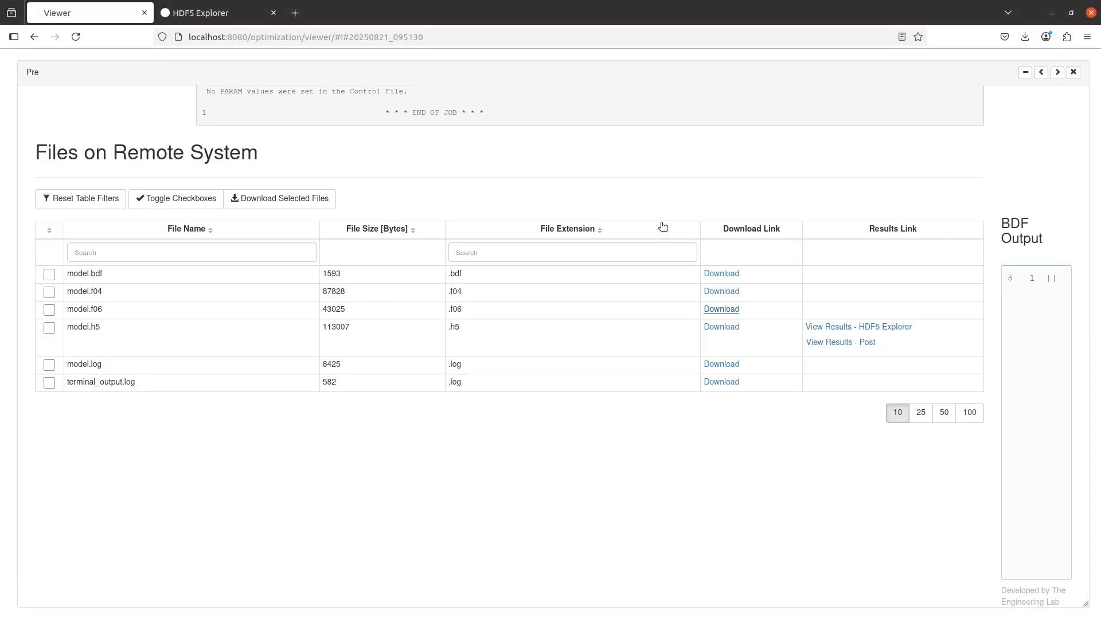
- Open the configuration of the case control commands and add the RALL describer to the DISPLACEMENT request
{"action": "scroll", "coordinate": [192, 163], "scroll_direction": "up", "scroll_amount": 10}
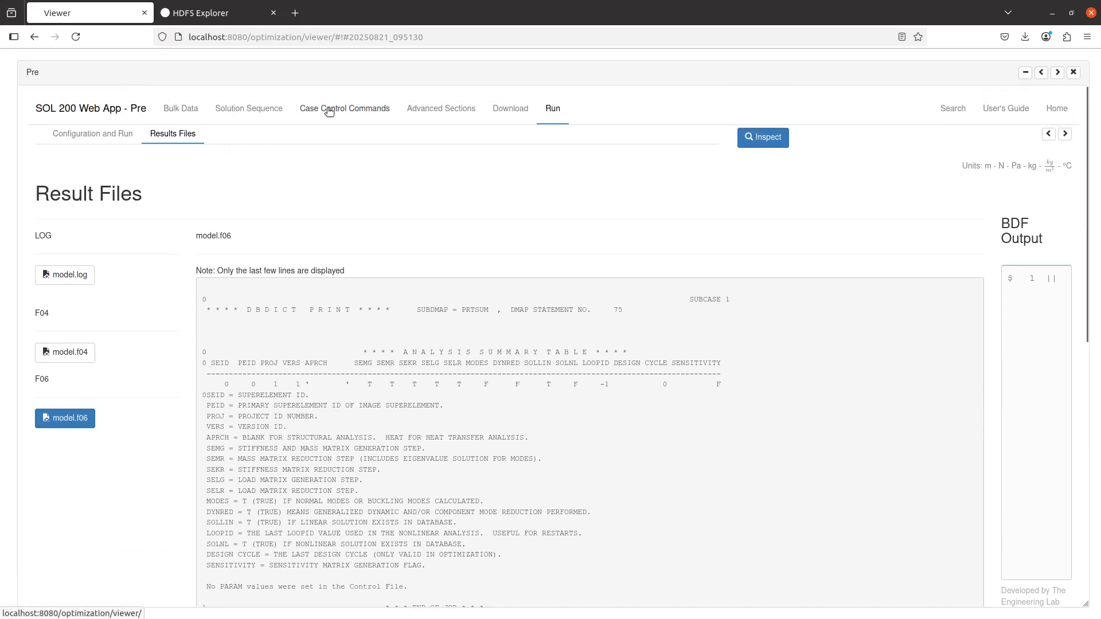
{"action": "left_click", "coordinate": [329, 110]}
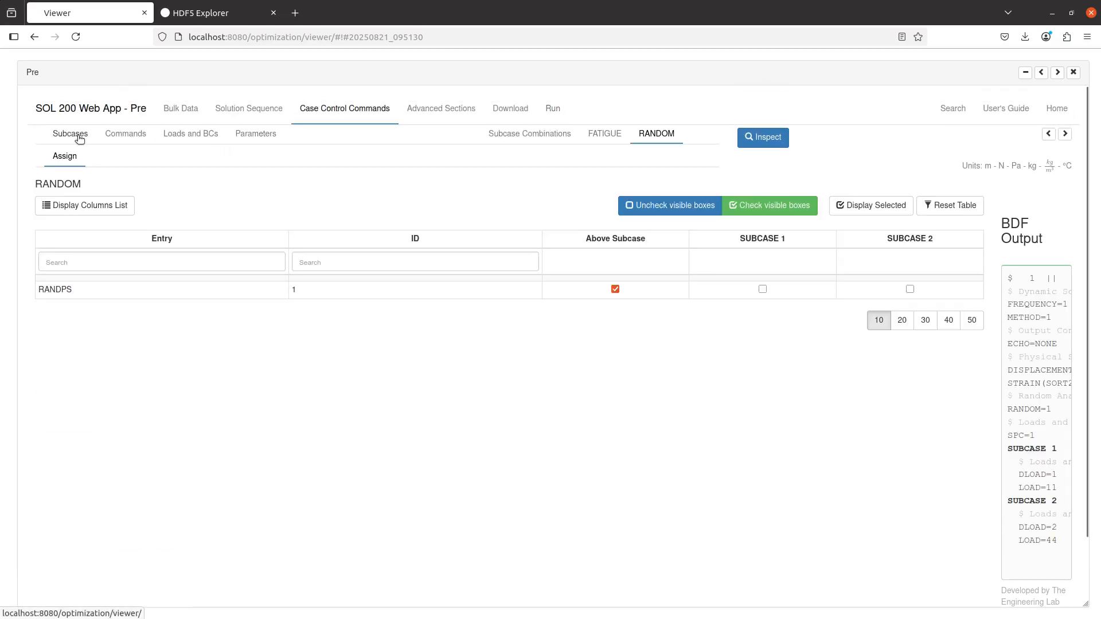
{"action": "left_click", "coordinate": [107, 139]}
{"action": "scroll", "coordinate": [162, 355], "scroll_direction": "down", "scroll_amount": 8}
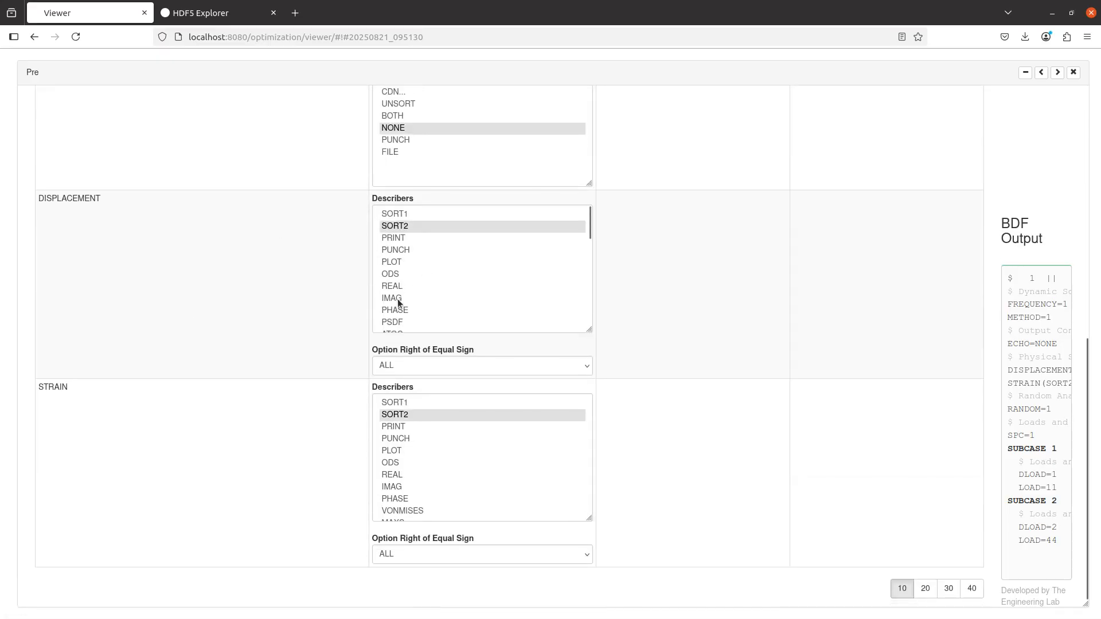
{"action": "scroll", "coordinate": [398, 300], "scroll_direction": "down", "scroll_amount": 2}
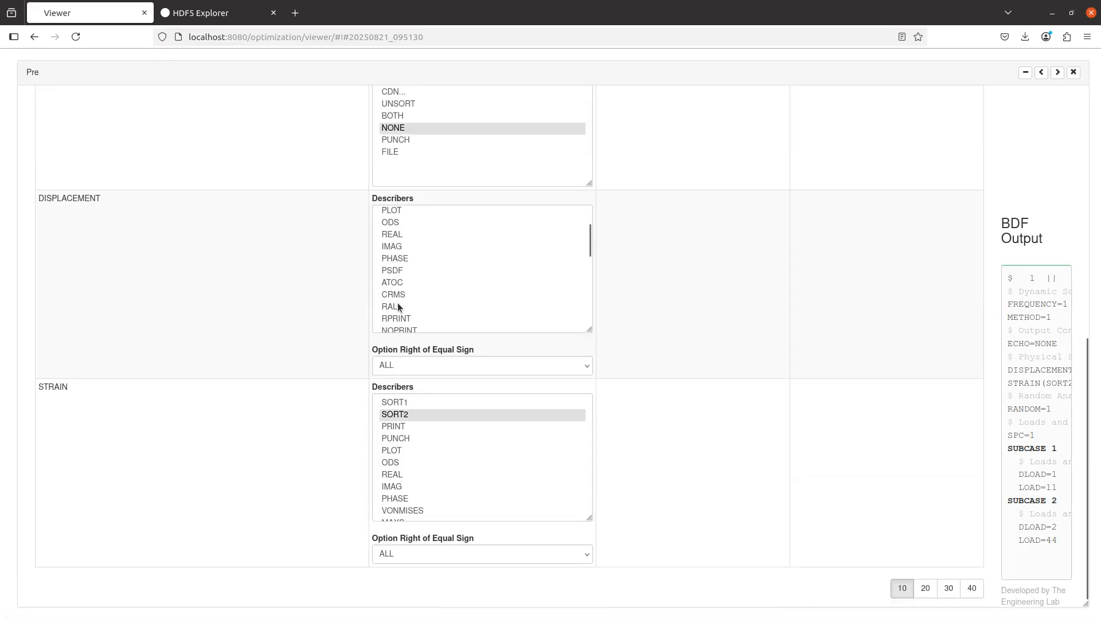
{"action": "left_click", "coordinate": [400, 307]}
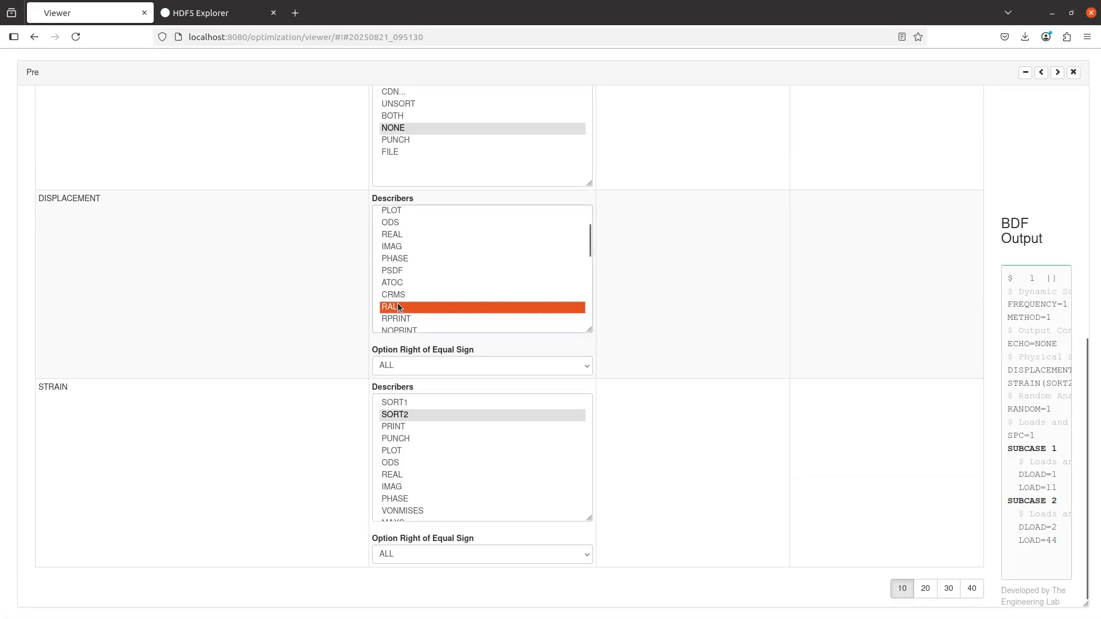
- Try the individual PSDF, ATOC and CRMS describers for DISPLACEMENT in place of RALL, and return to RALL without them
{"action": "left_click", "coordinate": [400, 272], "text": "ctrl"}
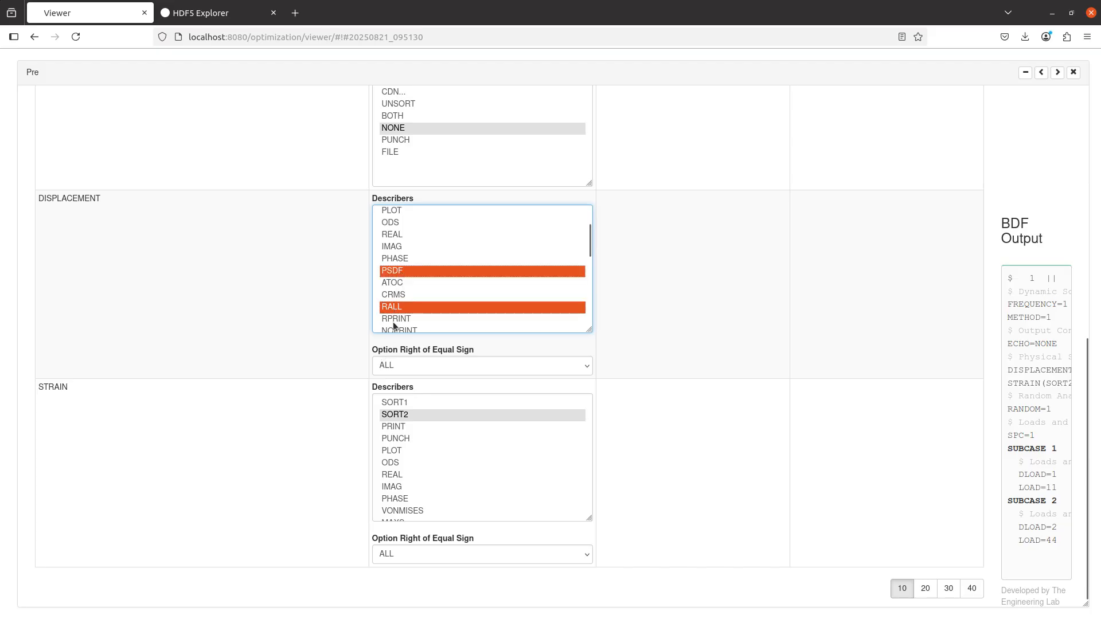
{"action": "left_click", "coordinate": [395, 284], "text": "ctrl"}
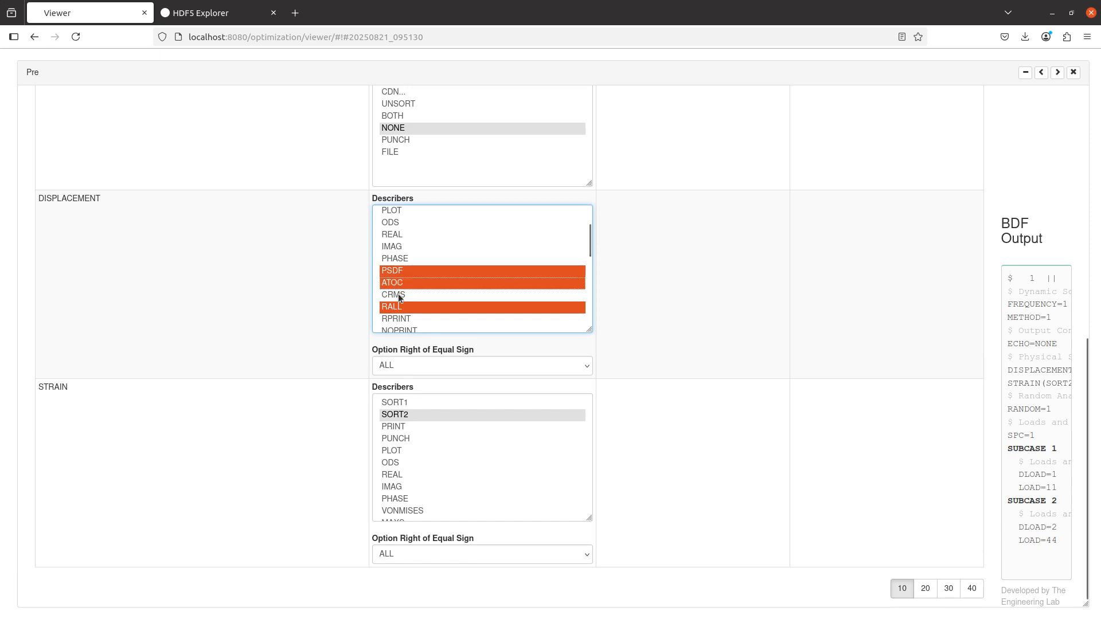
{"action": "left_click", "coordinate": [397, 293], "text": "ctrl"}
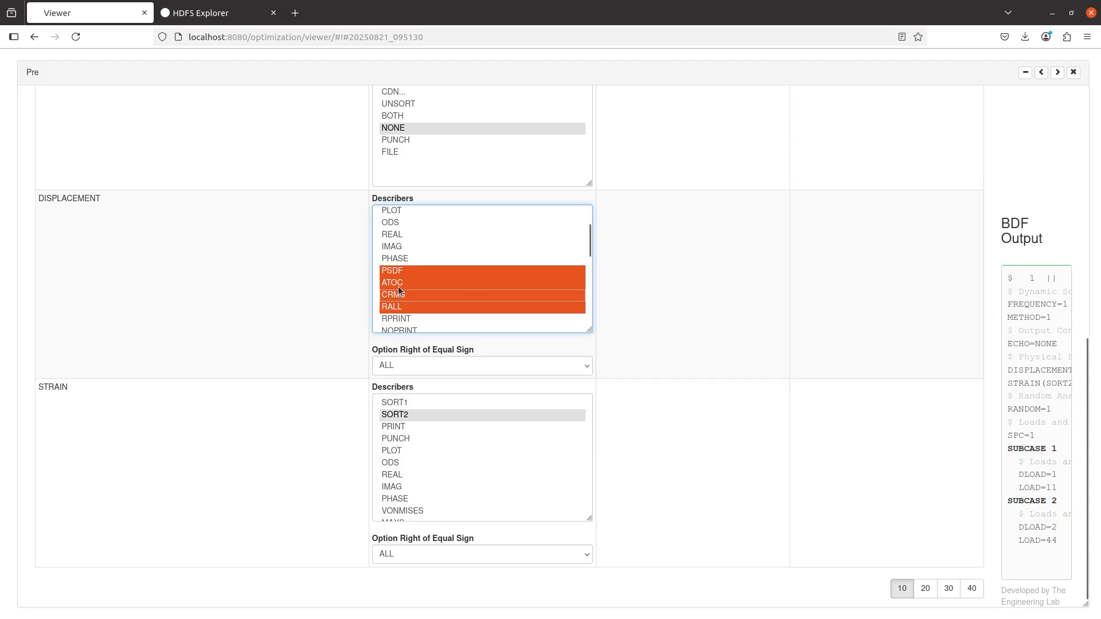
{"action": "left_click", "coordinate": [405, 310], "text": "ctrl"}
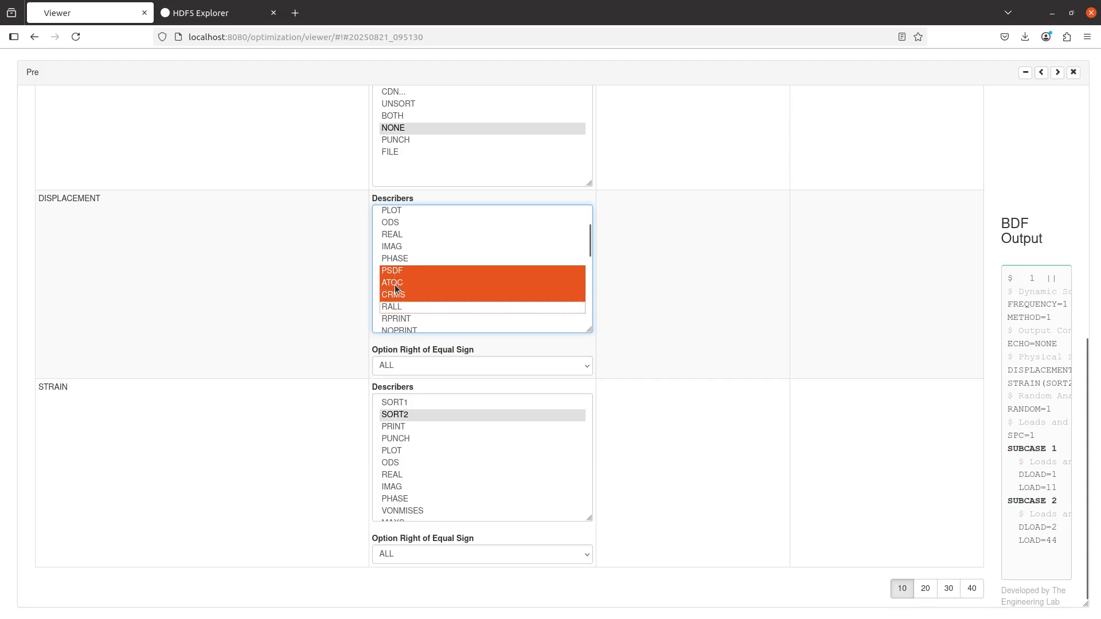
{"action": "left_click", "coordinate": [400, 307], "text": "ctrl"}
{"action": "left_click", "coordinate": [399, 294], "text": "ctrl"}
{"action": "left_click", "coordinate": [398, 282], "text": "ctrl"}
{"action": "left_click", "coordinate": [396, 272], "text": "ctrl"}
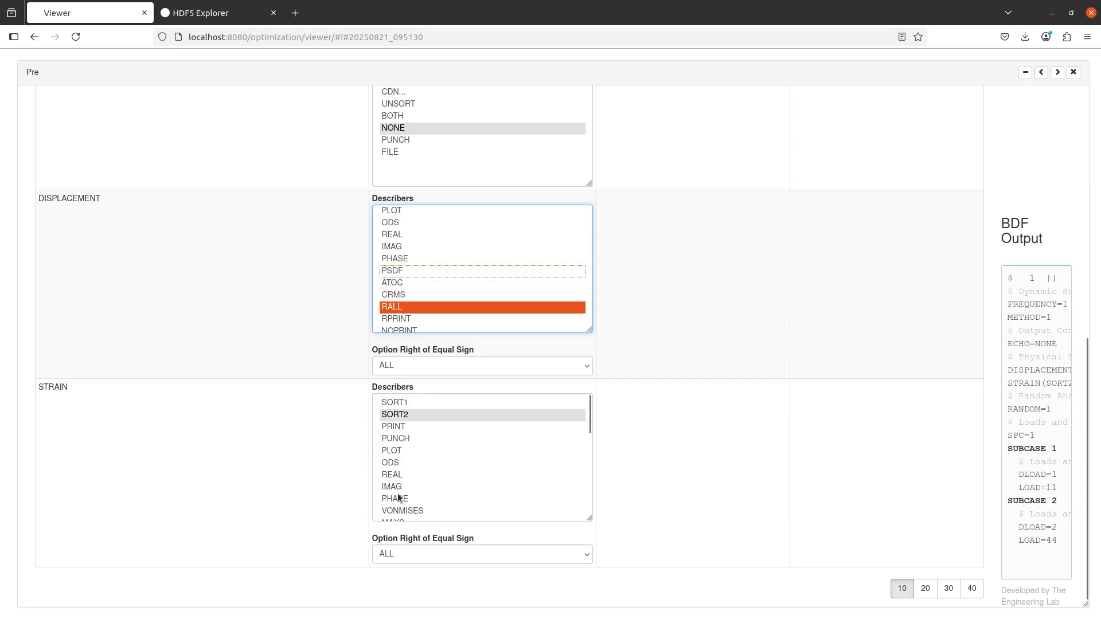
- Add the RALL describer to the STRAIN request
{"action": "scroll", "coordinate": [395, 476], "scroll_direction": "down", "scroll_amount": 3}
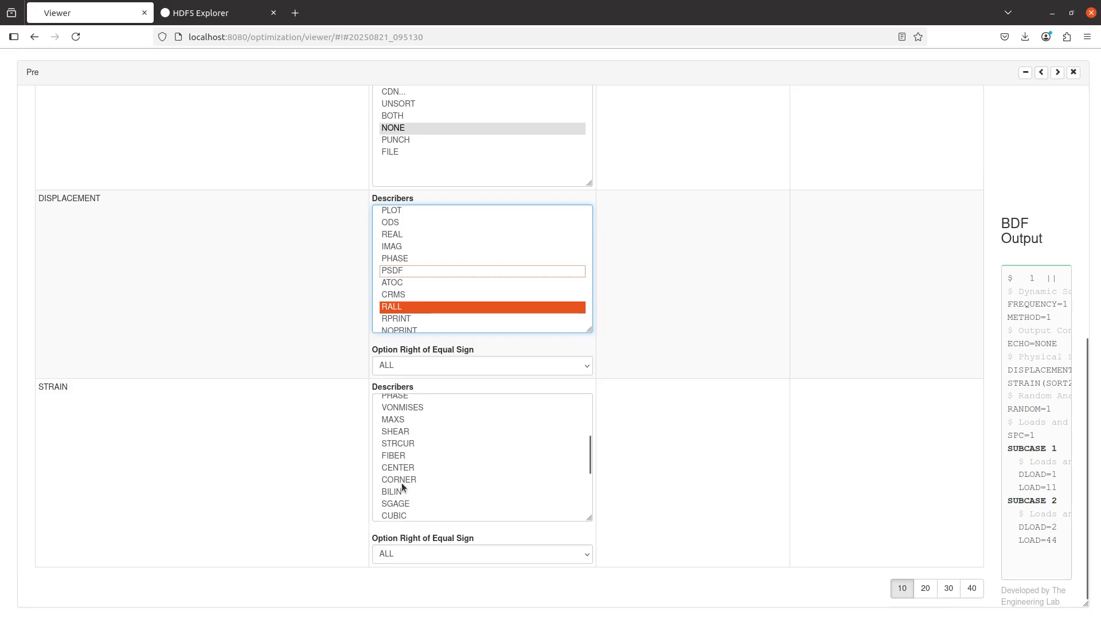
{"action": "scroll", "coordinate": [411, 483], "scroll_direction": "down", "scroll_amount": 3}
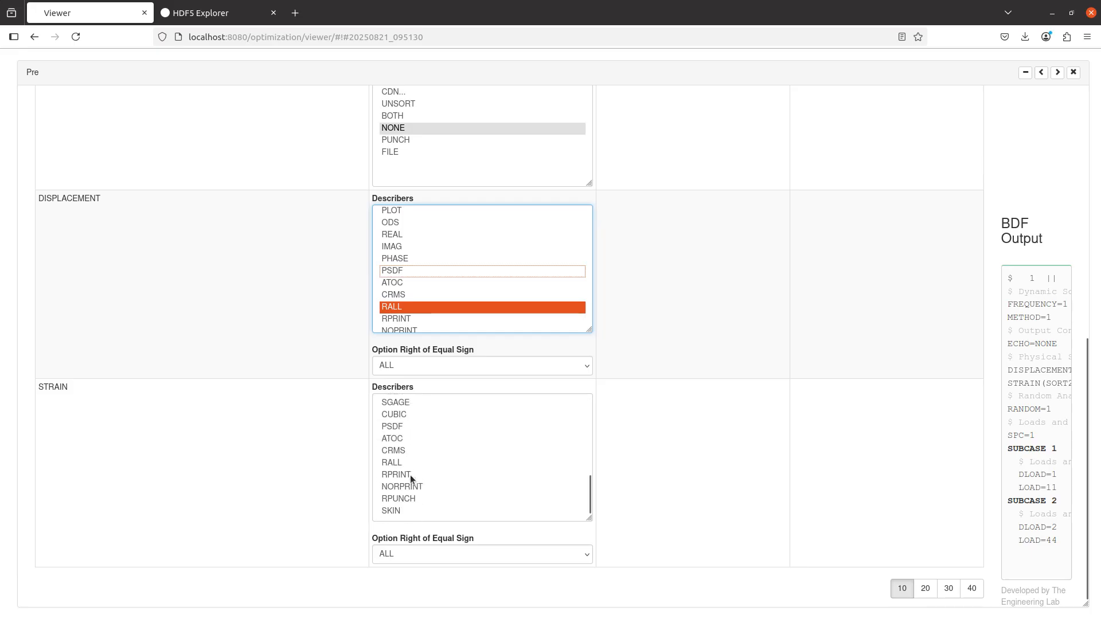
{"action": "left_click", "coordinate": [401, 462]}
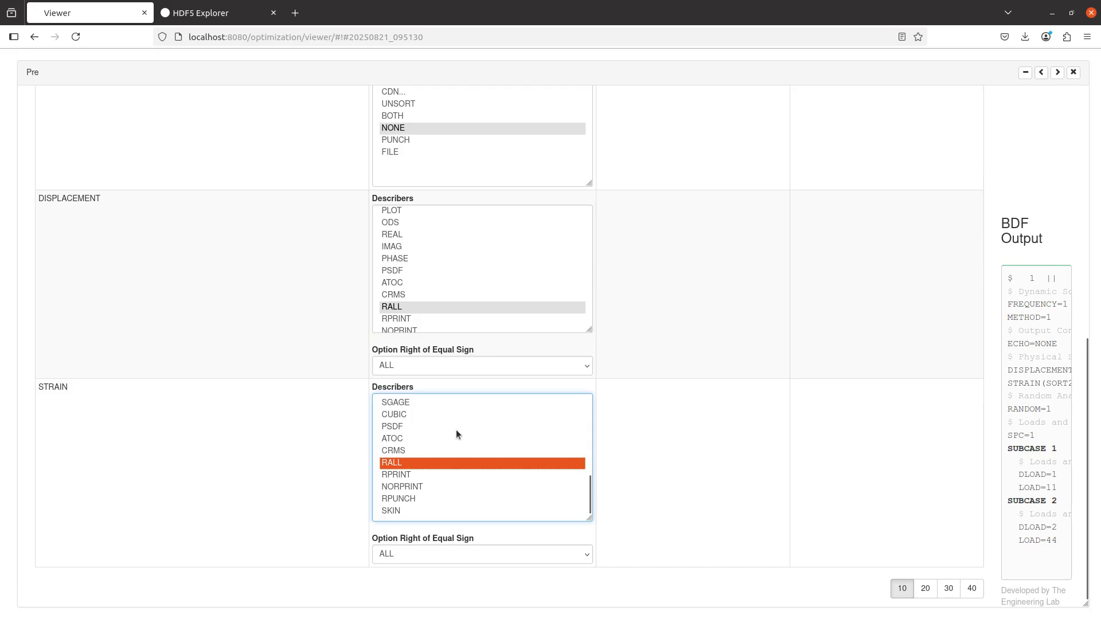
{"action": "scroll", "coordinate": [383, 250], "scroll_direction": "up", "scroll_amount": 2}
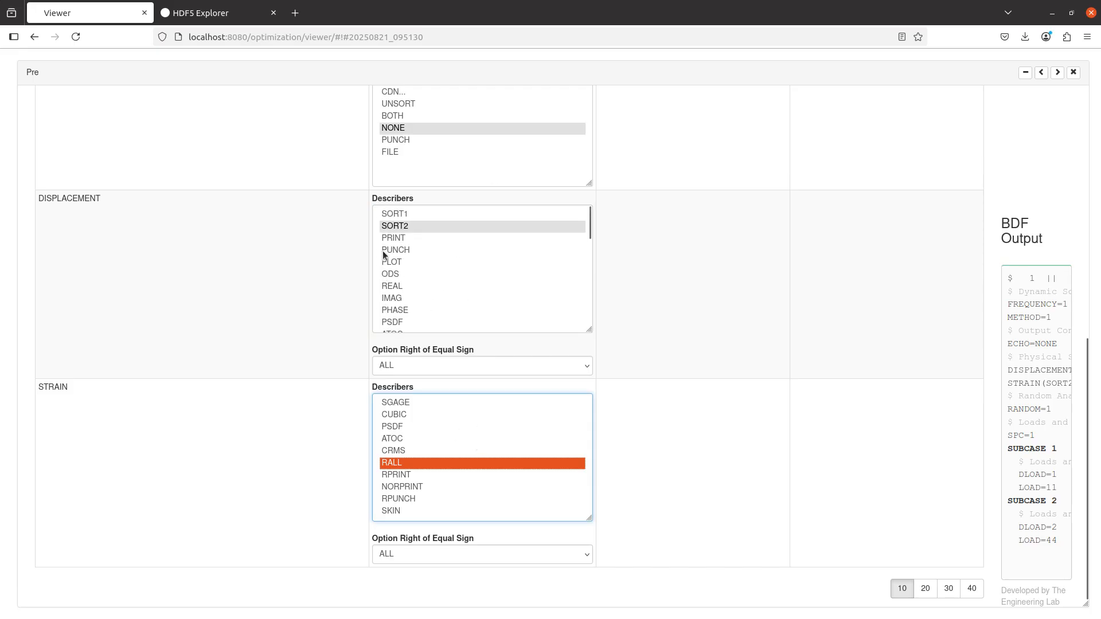
{"action": "scroll", "coordinate": [386, 253], "scroll_direction": "down", "scroll_amount": 2}
{"action": "left_click_drag", "start_coordinate": [405, 270], "coordinate": [416, 235]}
{"action": "left_click_drag", "start_coordinate": [419, 291], "coordinate": [425, 221]}
{"action": "scroll", "coordinate": [391, 264], "scroll_direction": "up", "scroll_amount": 2}
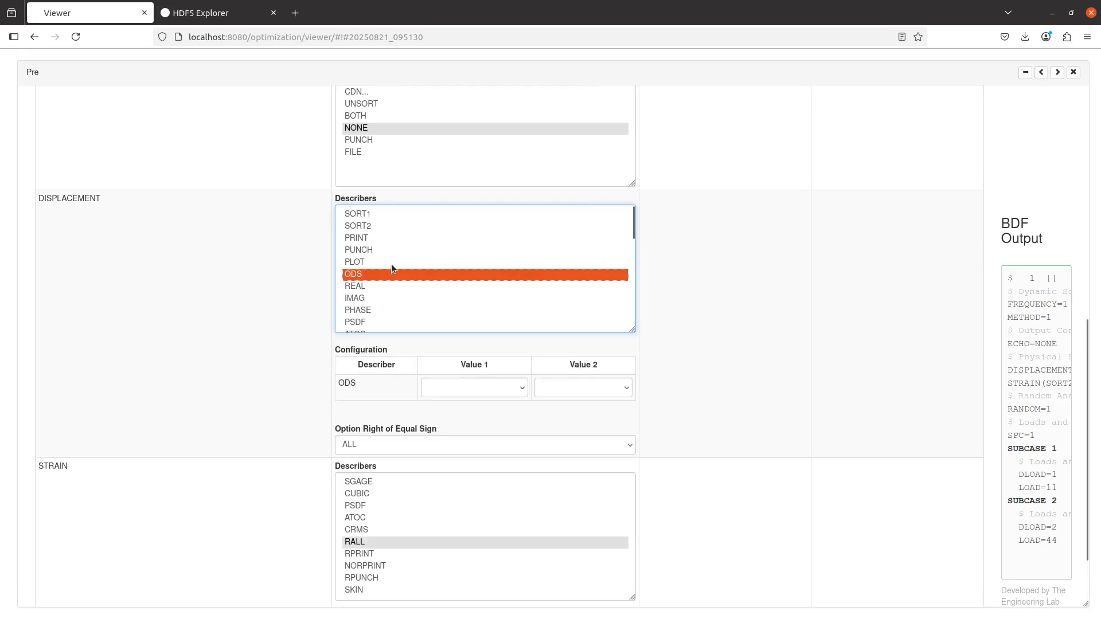
- Clear the stray ODS describer from the DISPLACEMENT request and reselect SORT2 and RALL
{"action": "left_click", "coordinate": [372, 226]}
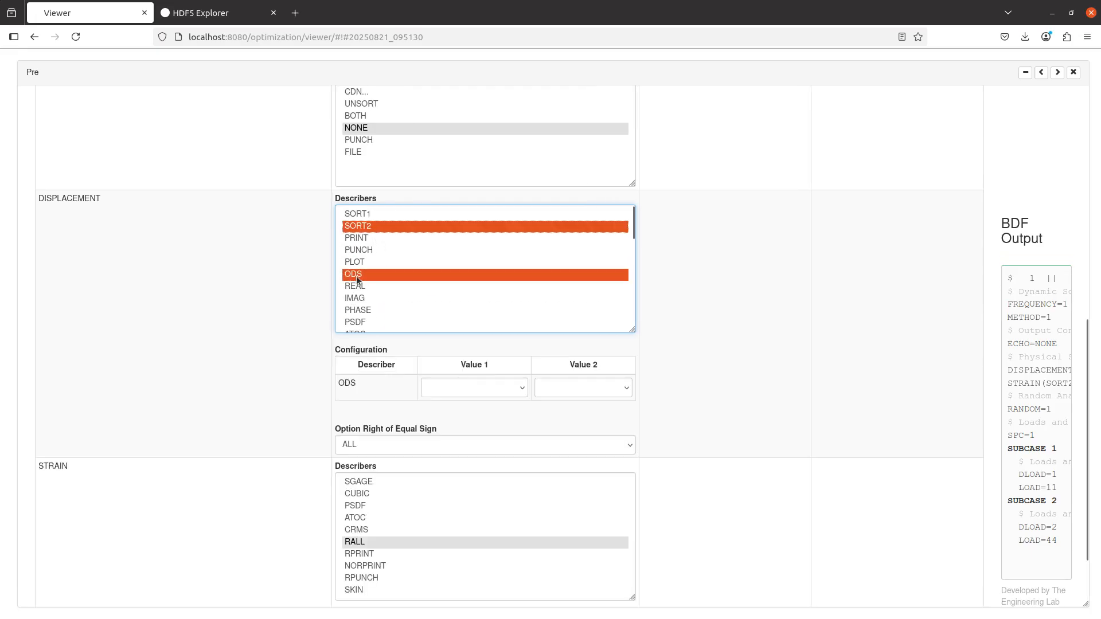
{"action": "key", "text": "ctrl+minus"}
{"action": "scroll", "coordinate": [415, 297], "scroll_direction": "down", "scroll_amount": 3}
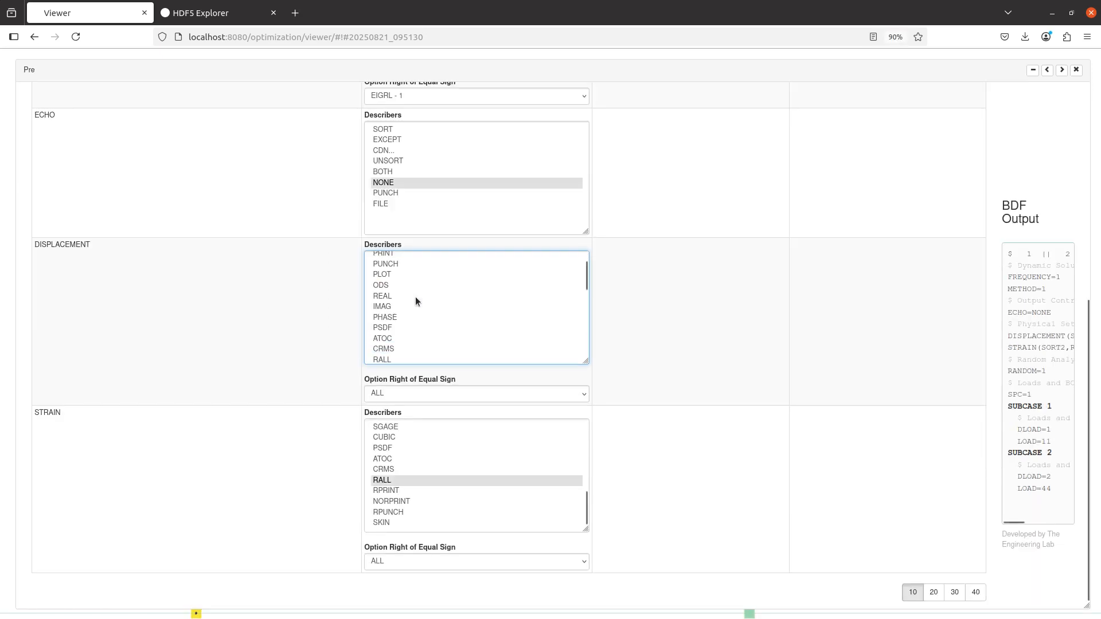
{"action": "left_click", "coordinate": [409, 292]}
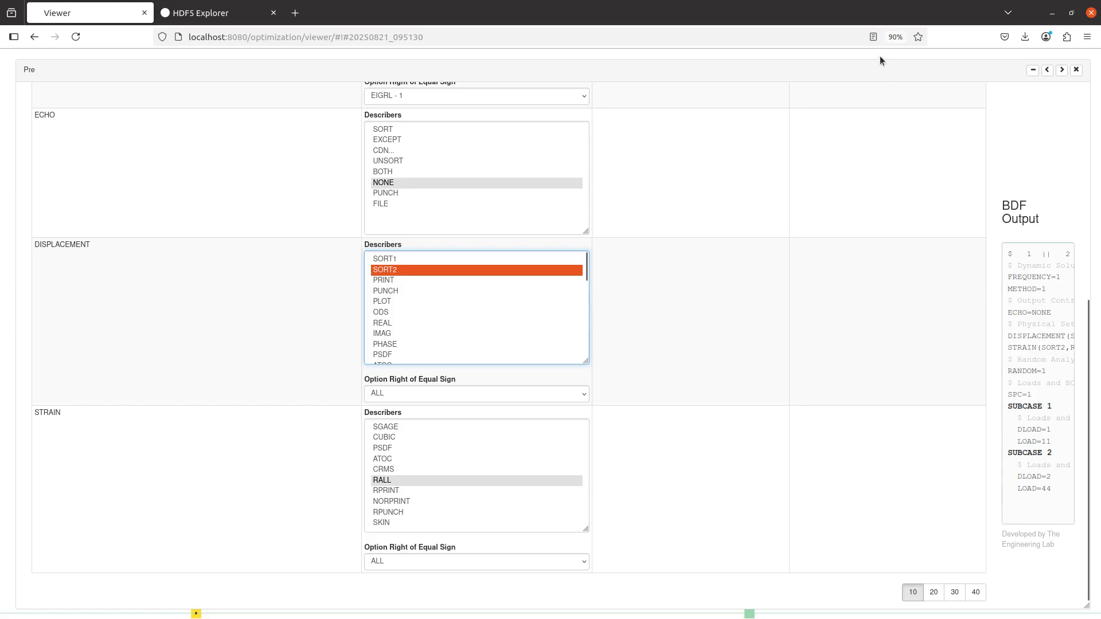
{"action": "left_click", "coordinate": [895, 37]}
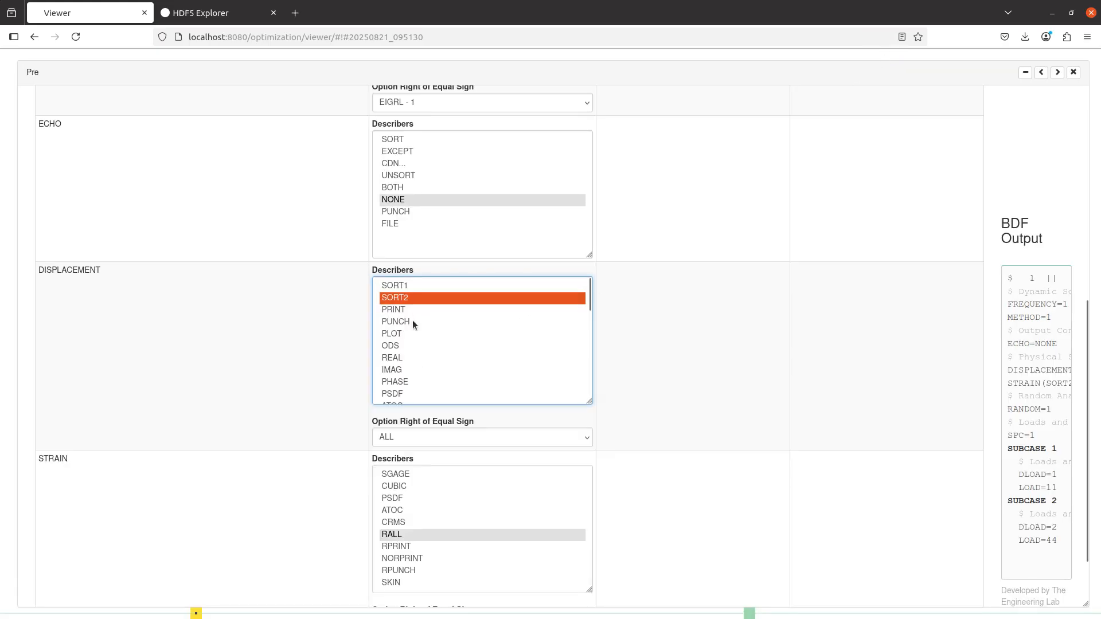
{"action": "scroll", "coordinate": [411, 320], "scroll_direction": "down", "scroll_amount": 2}
{"action": "scroll", "coordinate": [408, 328], "scroll_direction": "up", "scroll_amount": 1}
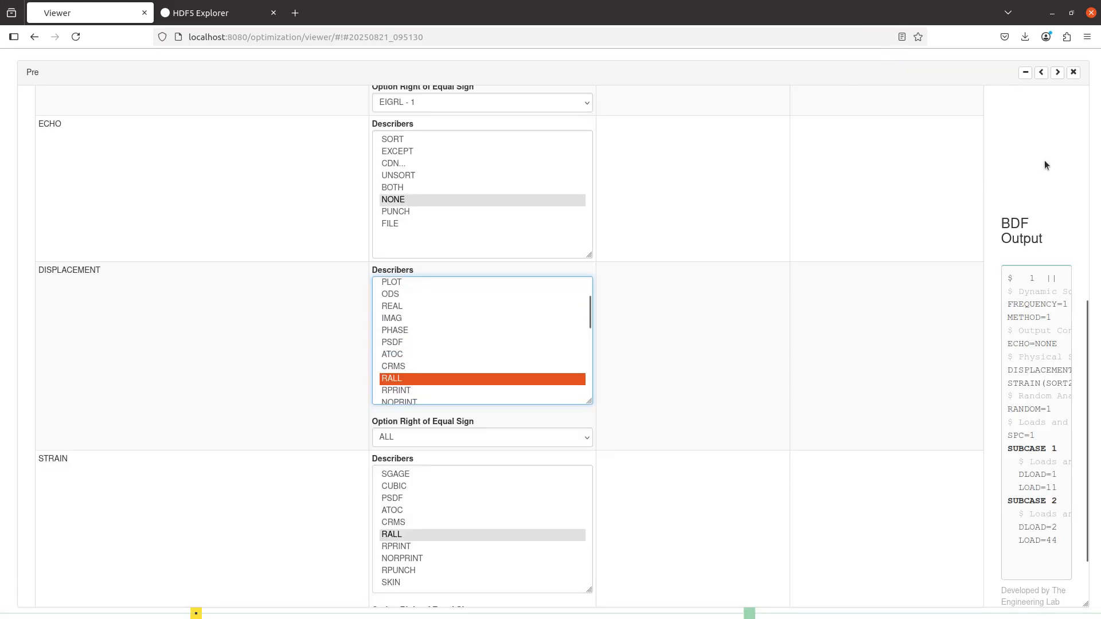
- Widen the BDF output and check the RALL describer in the DISPLACEMENT and STRAIN requests
{"action": "scroll", "coordinate": [1044, 165], "scroll_direction": "up", "scroll_amount": 10}
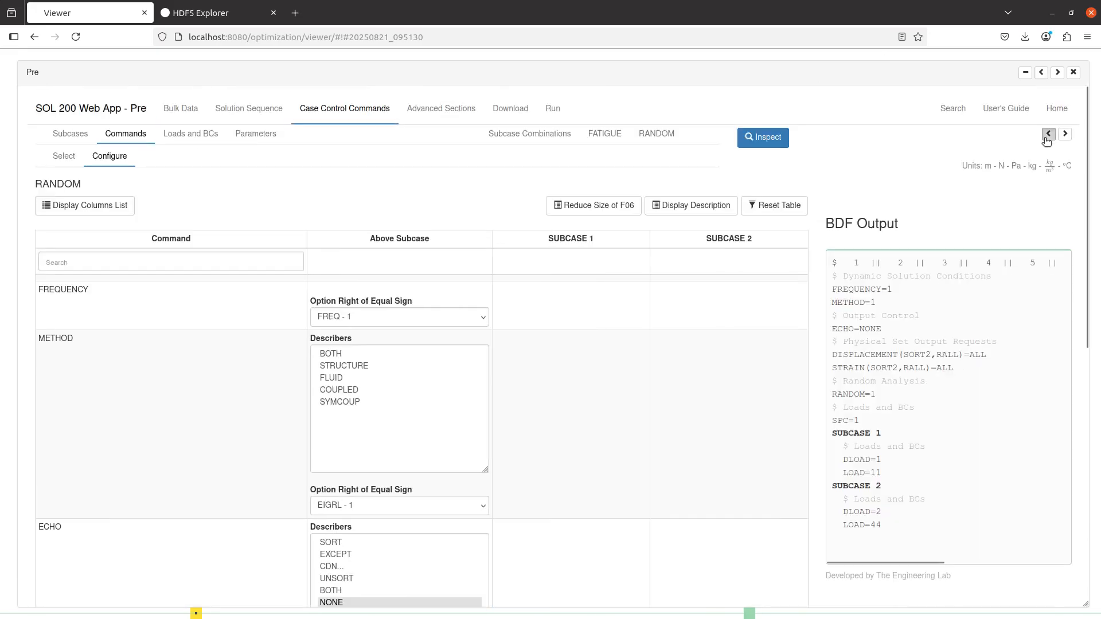
{"action": "left_click", "coordinate": [1046, 138]}
{"action": "left_click_drag", "start_coordinate": [666, 354], "coordinate": [778, 351]}
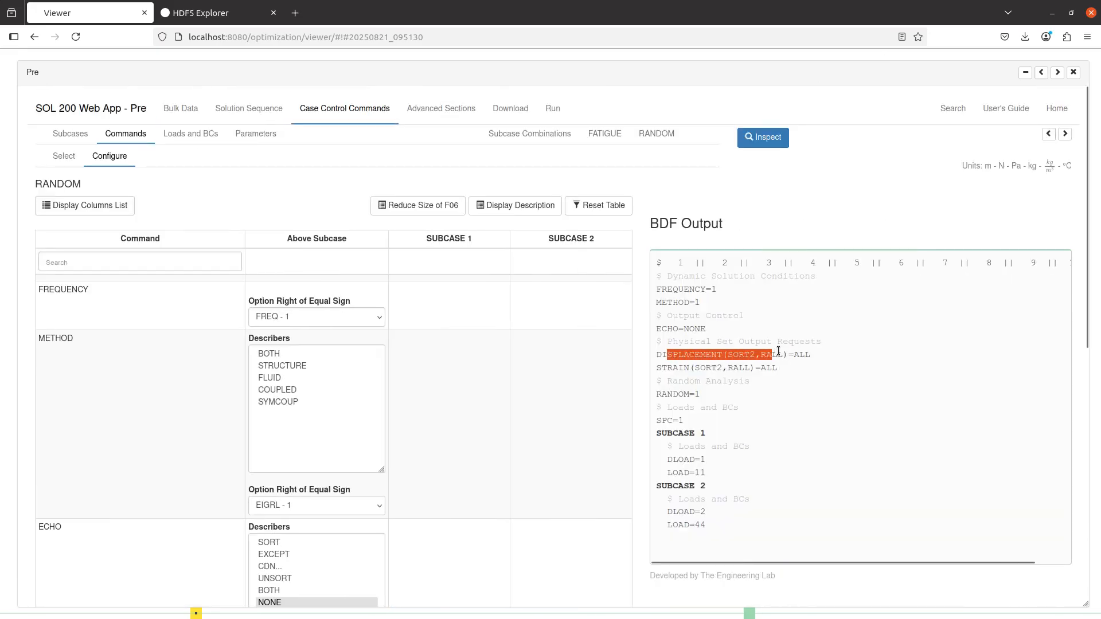
{"action": "left_click", "coordinate": [760, 359]}
{"action": "double_click", "coordinate": [764, 355]}
{"action": "double_click", "coordinate": [738, 368]}
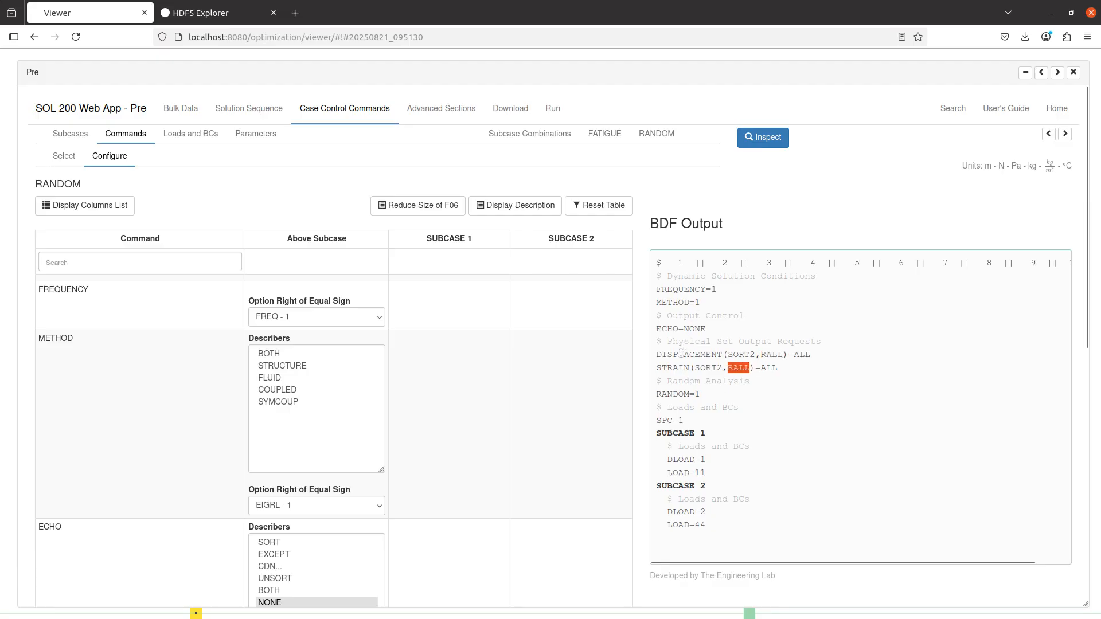
- Run the updated model in MSC Nastran on the remote system and display model.f06 from the result files
{"action": "left_click", "coordinate": [509, 109]}
{"action": "left_click", "coordinate": [494, 284]}
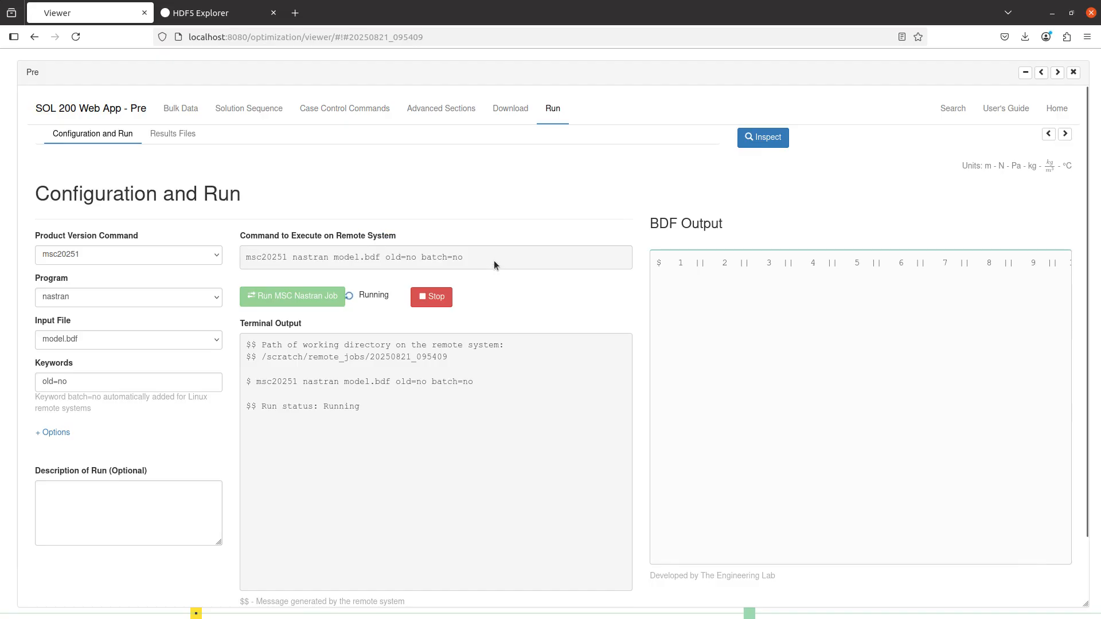
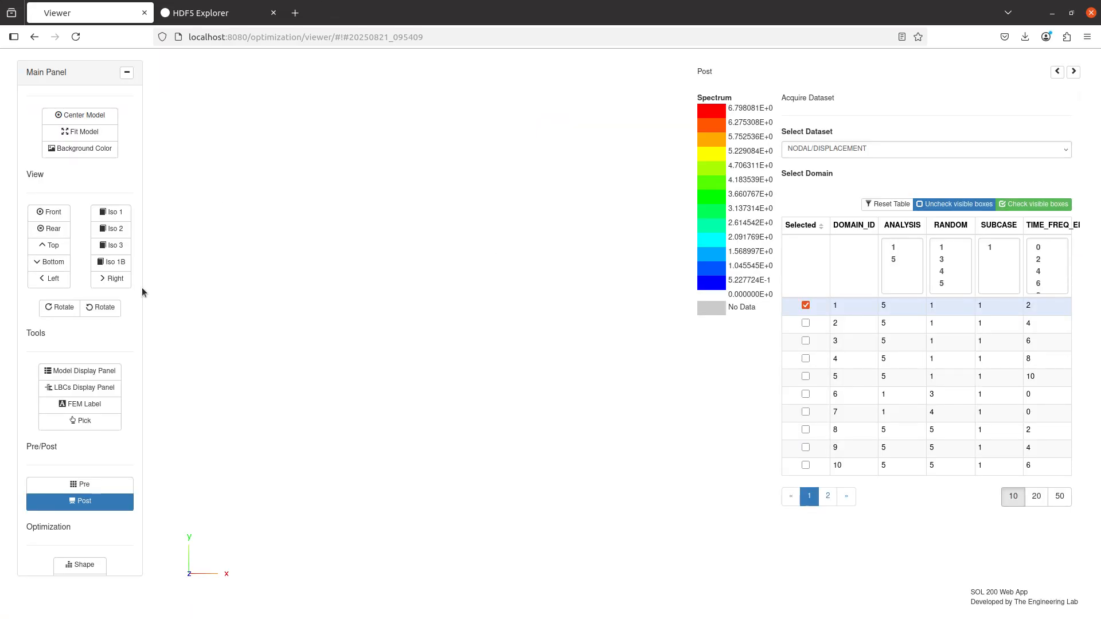
{"action": "left_click", "coordinate": [100, 485]}
{"action": "left_click", "coordinate": [173, 133]}
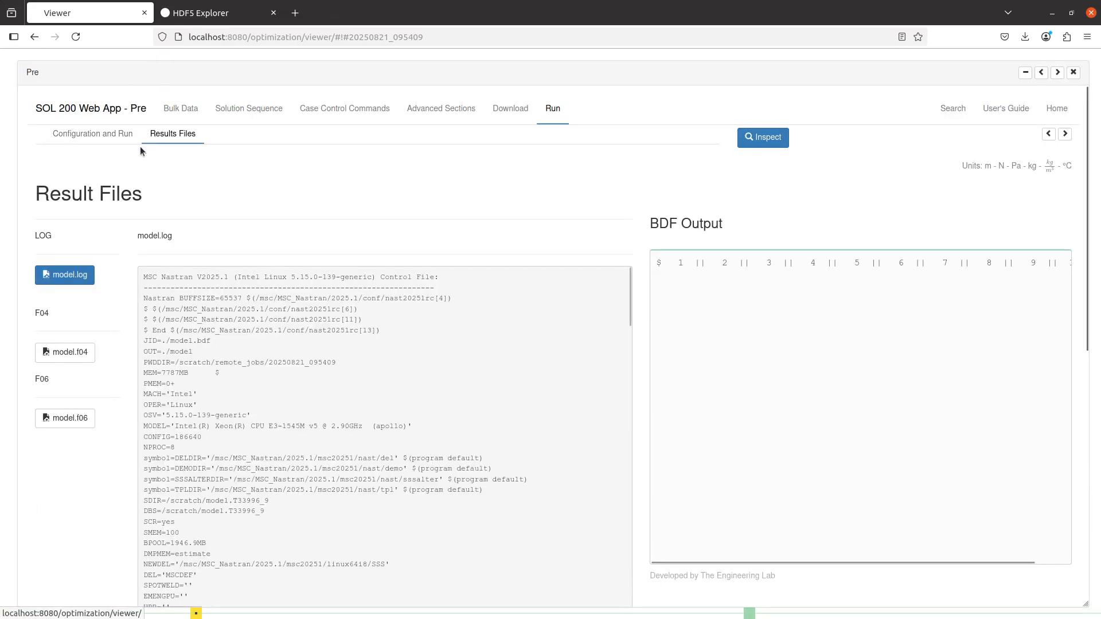
{"action": "left_click", "coordinate": [65, 418]}
{"action": "scroll", "coordinate": [292, 306], "scroll_direction": "down", "scroll_amount": 10}
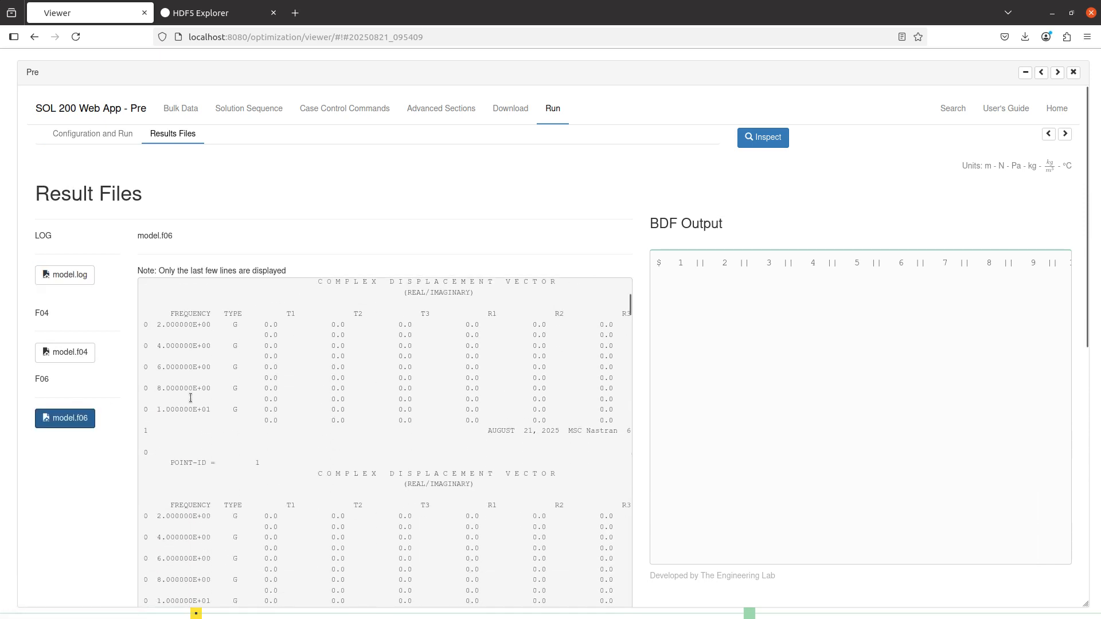
- Narrow the BDF output, download model.f06 from the remote system and open the downloaded model(3).f06 in Notepad++
{"action": "left_click", "coordinate": [1064, 133]}
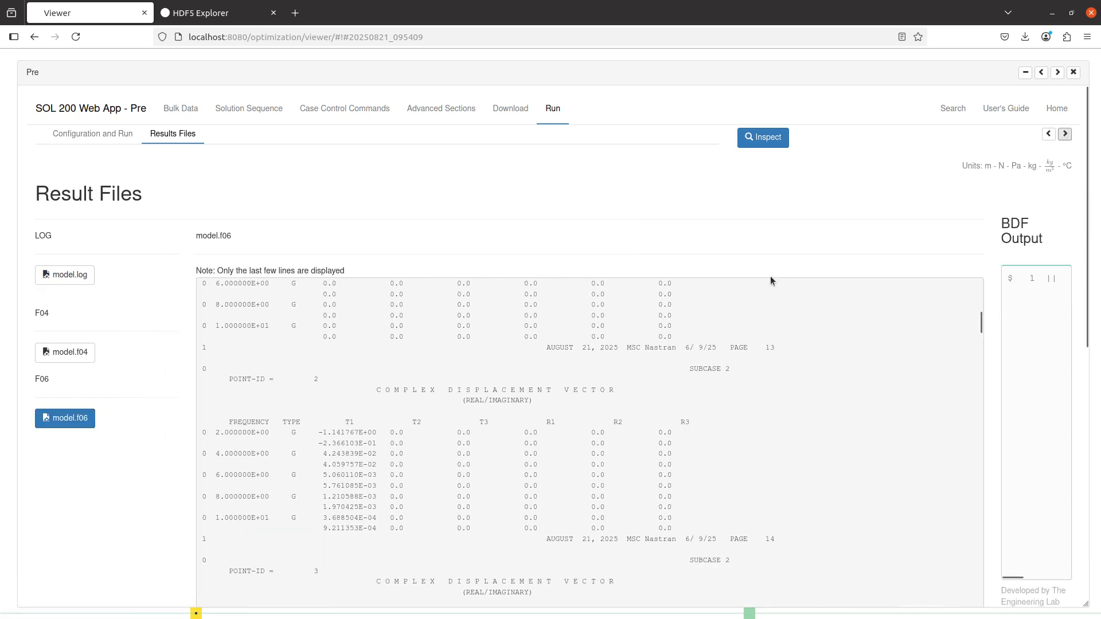
{"action": "scroll", "coordinate": [480, 378], "scroll_direction": "down", "scroll_amount": 5}
{"action": "scroll", "coordinate": [480, 379], "scroll_direction": "down", "scroll_amount": 5}
{"action": "scroll", "coordinate": [109, 413], "scroll_direction": "down", "scroll_amount": 8}
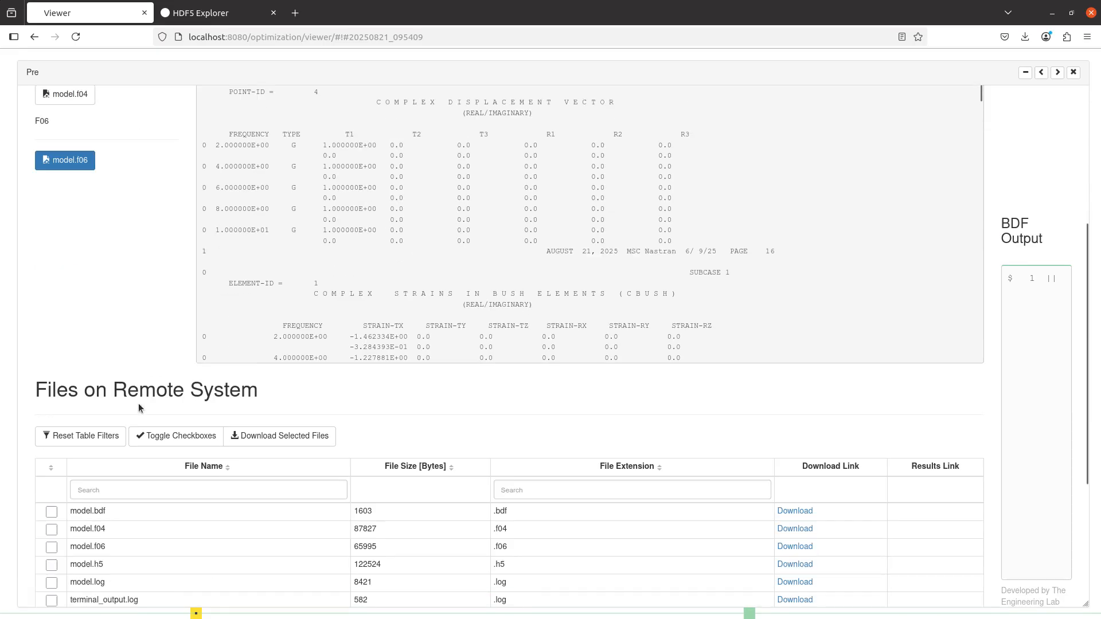
{"action": "left_click", "coordinate": [796, 392]}
{"action": "left_click", "coordinate": [1017, 67]}
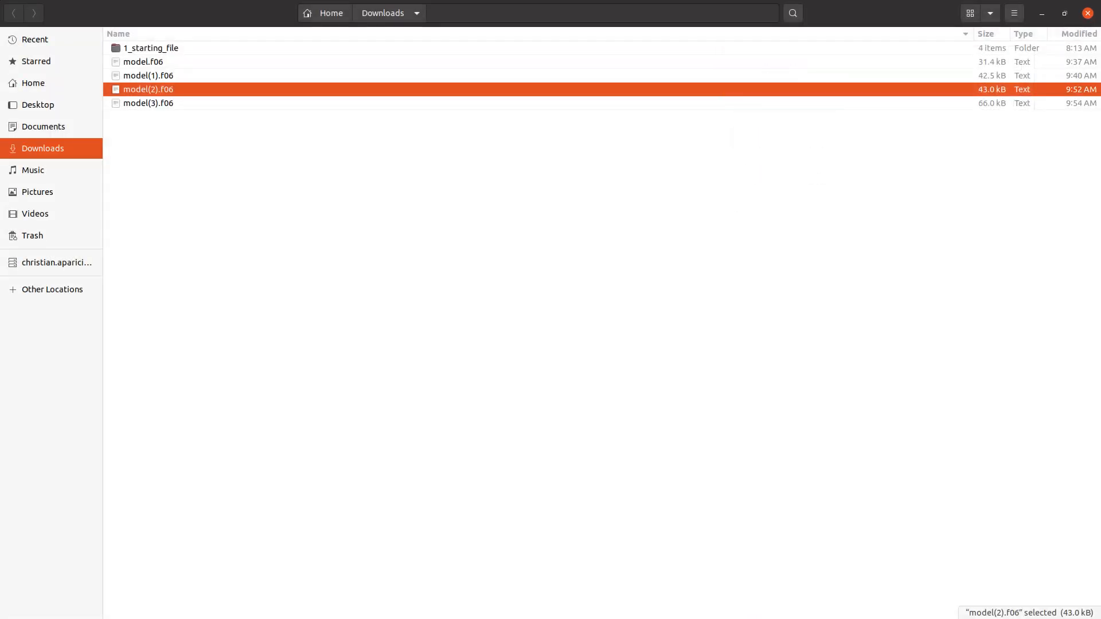
{"action": "right_click", "coordinate": [199, 102]}
{"action": "left_click", "coordinate": [213, 112]}
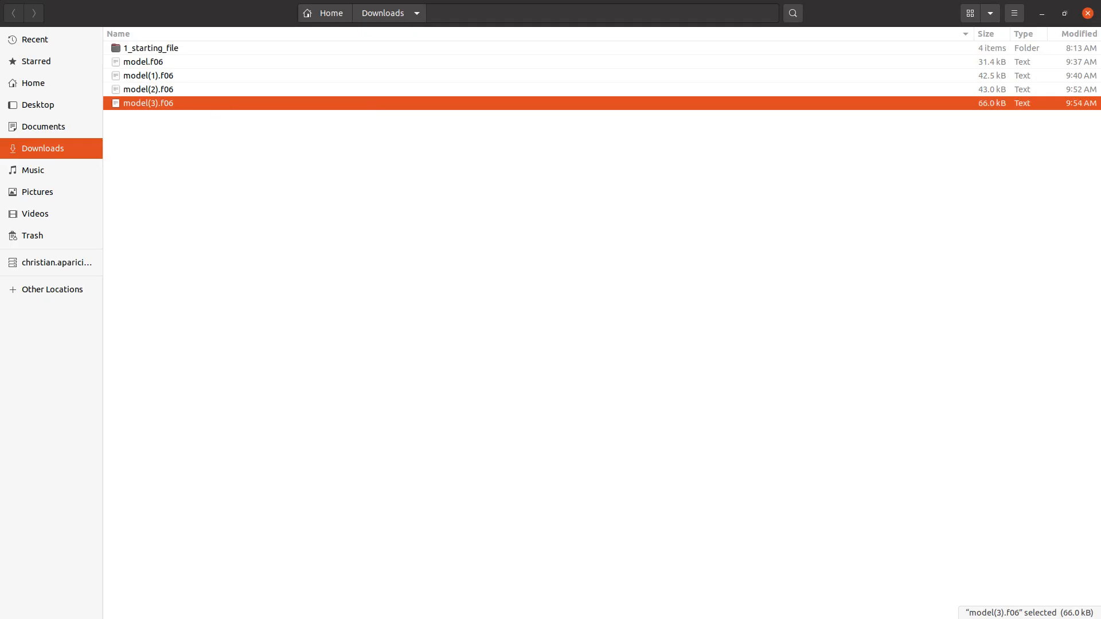
- Locate the displacement power spectral density tables in model(3).f06 and highlight the POWER SPECTRAL DENSITY FUNCTION heading for point 1
{"action": "scroll", "coordinate": [574, 362], "scroll_direction": "down", "scroll_amount": 20}
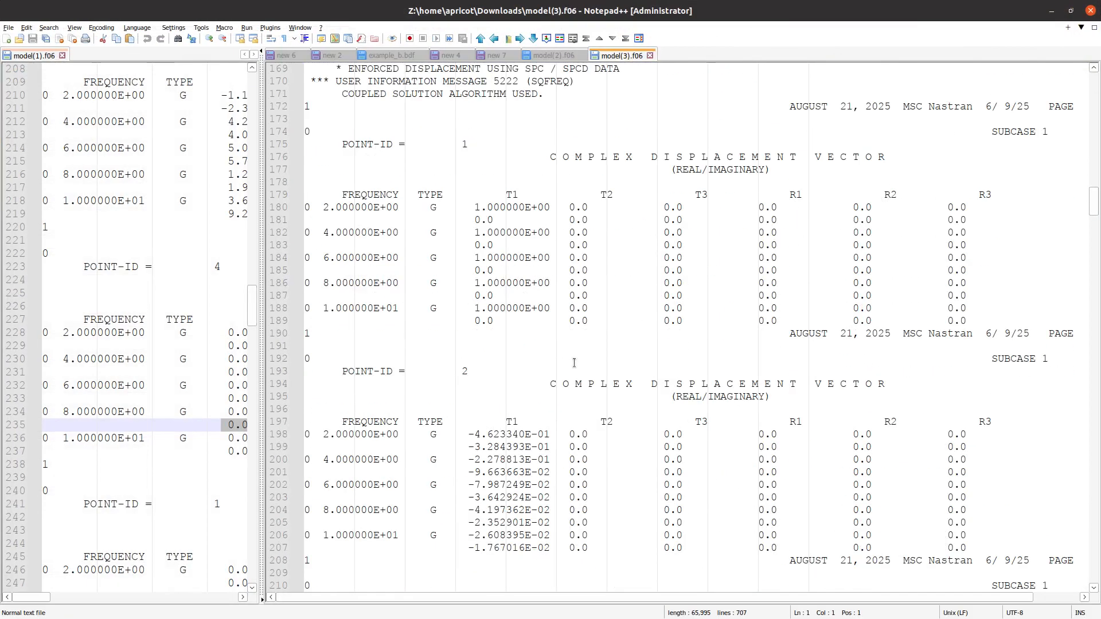
{"action": "scroll", "coordinate": [573, 362], "scroll_direction": "down", "scroll_amount": 20}
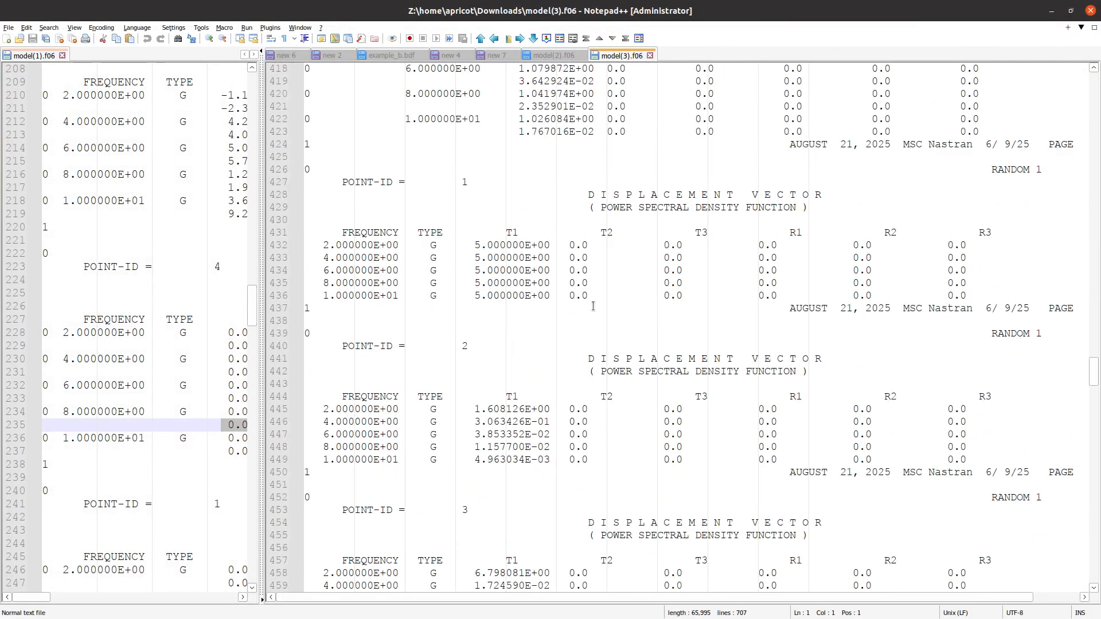
{"action": "left_click_drag", "start_coordinate": [595, 207], "coordinate": [817, 206]}
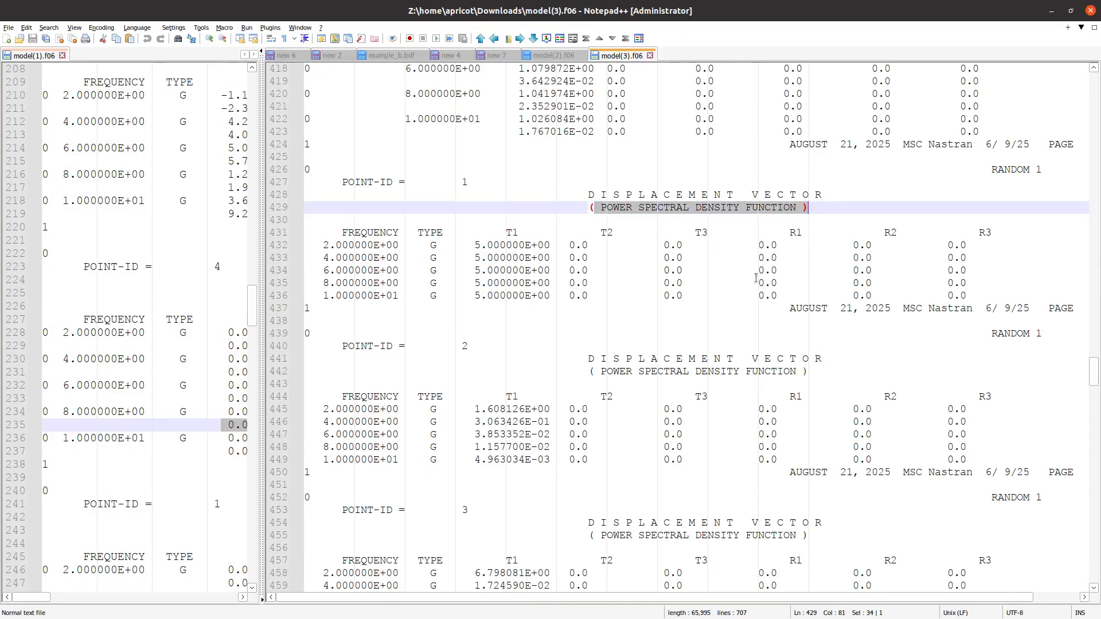
{"action": "scroll", "coordinate": [717, 338], "scroll_direction": "up", "scroll_amount": 5}
{"action": "scroll", "coordinate": [717, 338], "scroll_direction": "down", "scroll_amount": 8}
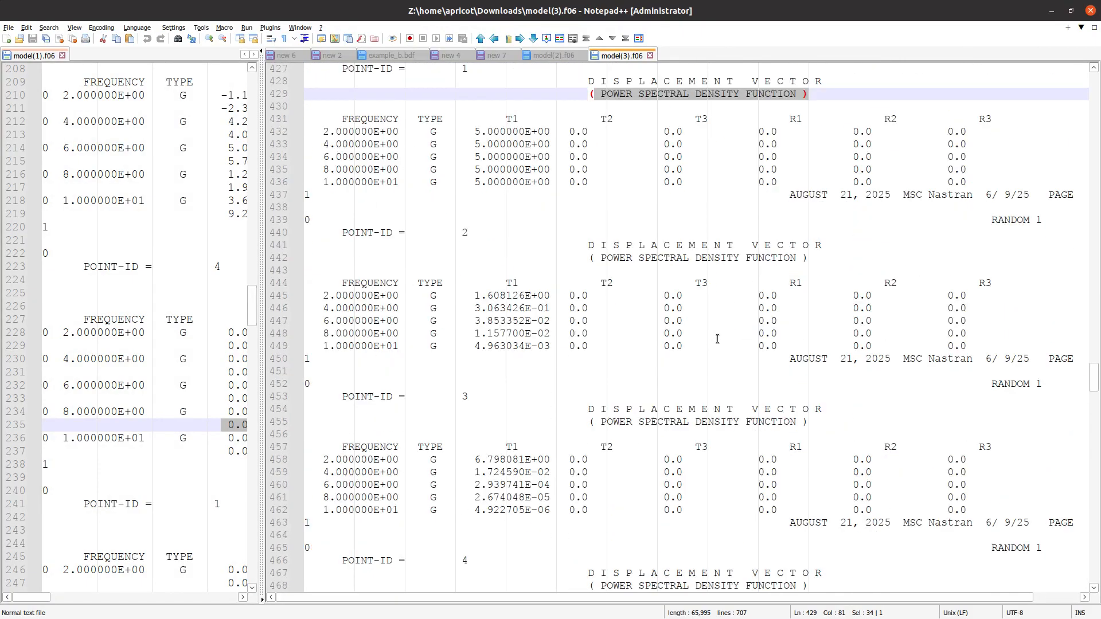
- Review the displacement root mean square, number of zero crossings and cumulative root mean square tables in model(3).f06
{"action": "scroll", "coordinate": [718, 339], "scroll_direction": "down", "scroll_amount": 15}
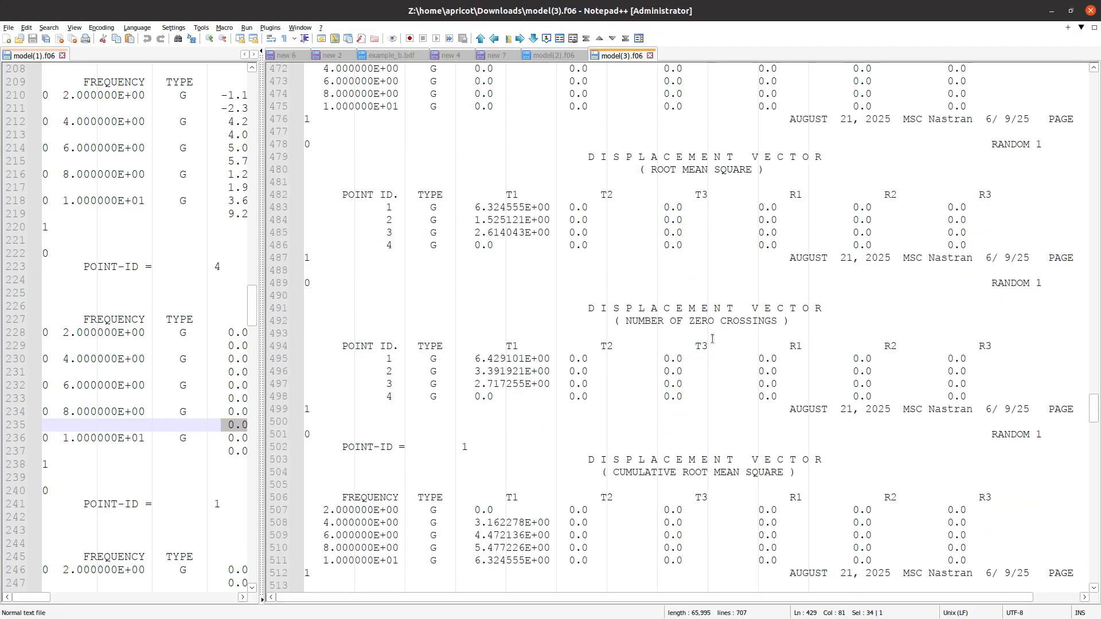
{"action": "scroll", "coordinate": [702, 343], "scroll_direction": "down", "scroll_amount": 5}
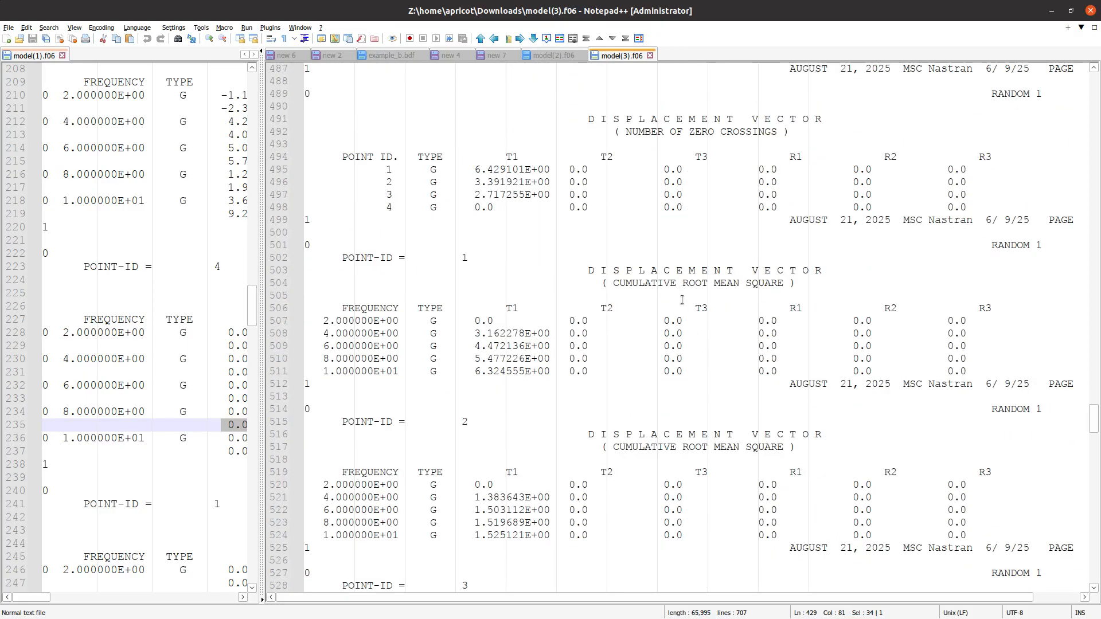
{"action": "scroll", "coordinate": [512, 313], "scroll_direction": "down", "scroll_amount": 2}
{"action": "scroll", "coordinate": [767, 327], "scroll_direction": "down", "scroll_amount": 10}
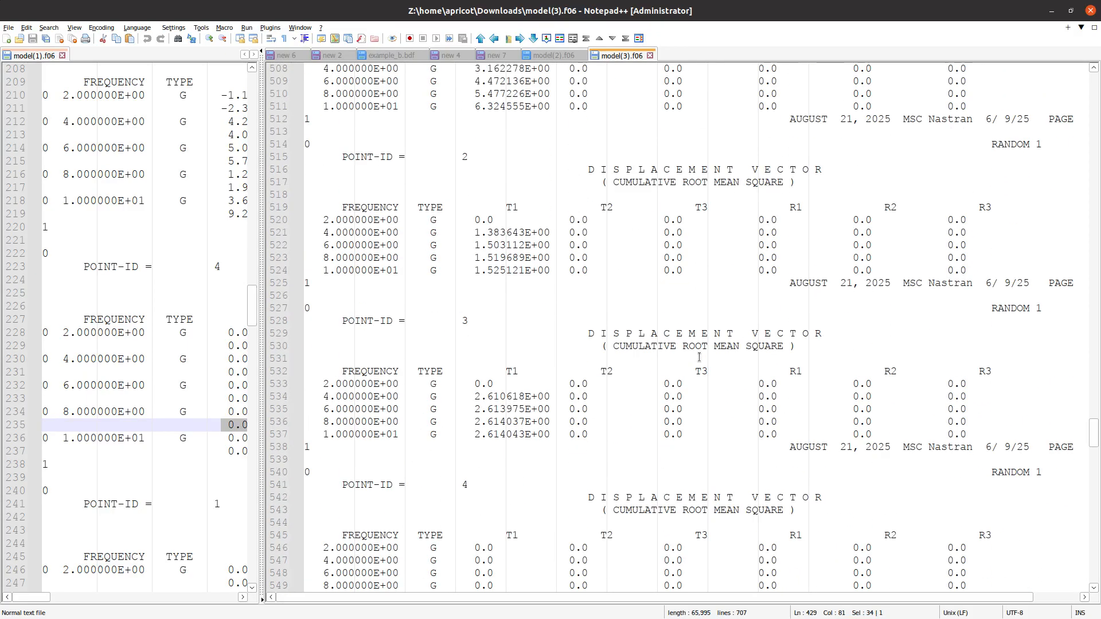
{"action": "scroll", "coordinate": [672, 380], "scroll_direction": "down", "scroll_amount": 4}
- Examine the CBUSH strain power spectral density tables and select the block for element 2
{"action": "scroll", "coordinate": [673, 380], "scroll_direction": "down", "scroll_amount": 5}
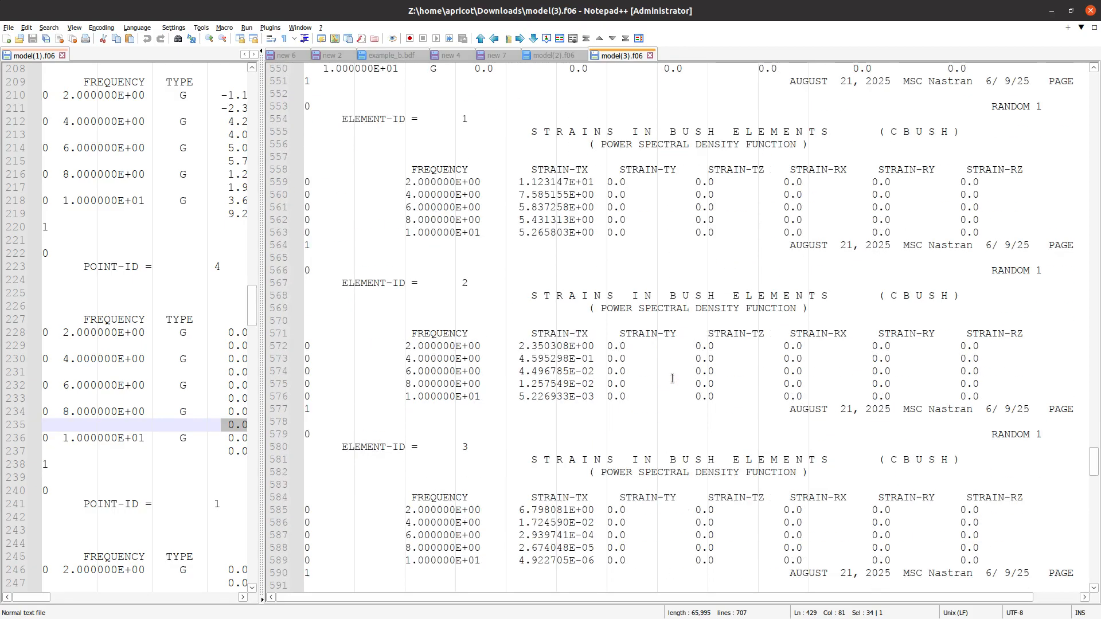
{"action": "scroll", "coordinate": [385, 201], "scroll_direction": "up", "scroll_amount": 1}
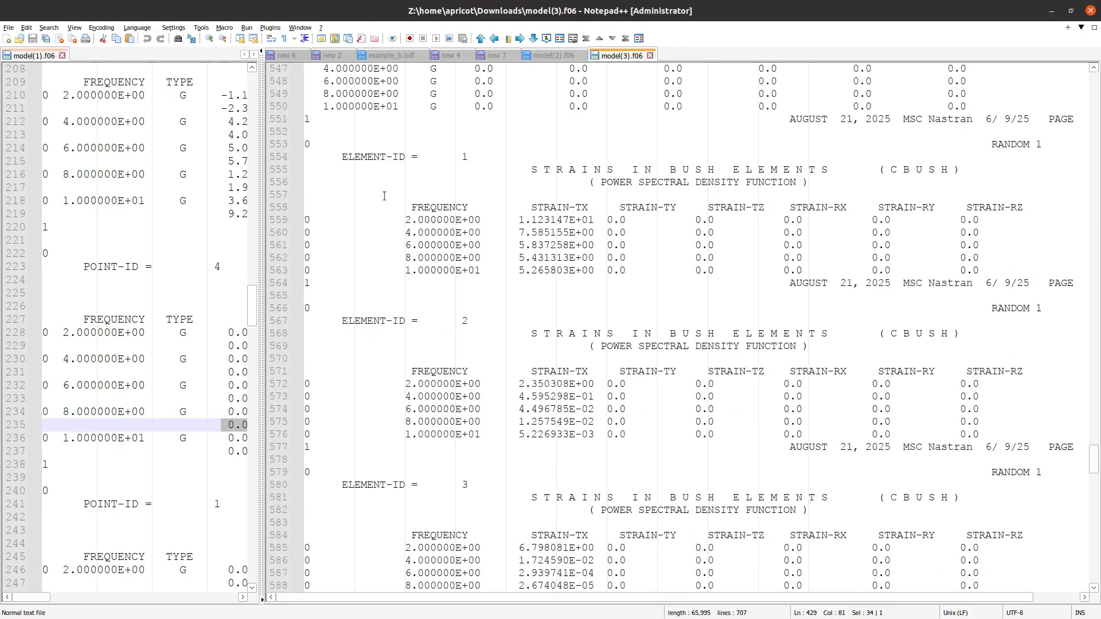
{"action": "left_click_drag", "start_coordinate": [341, 159], "coordinate": [807, 528]}
{"action": "left_click_drag", "start_coordinate": [596, 449], "coordinate": [305, 321]}
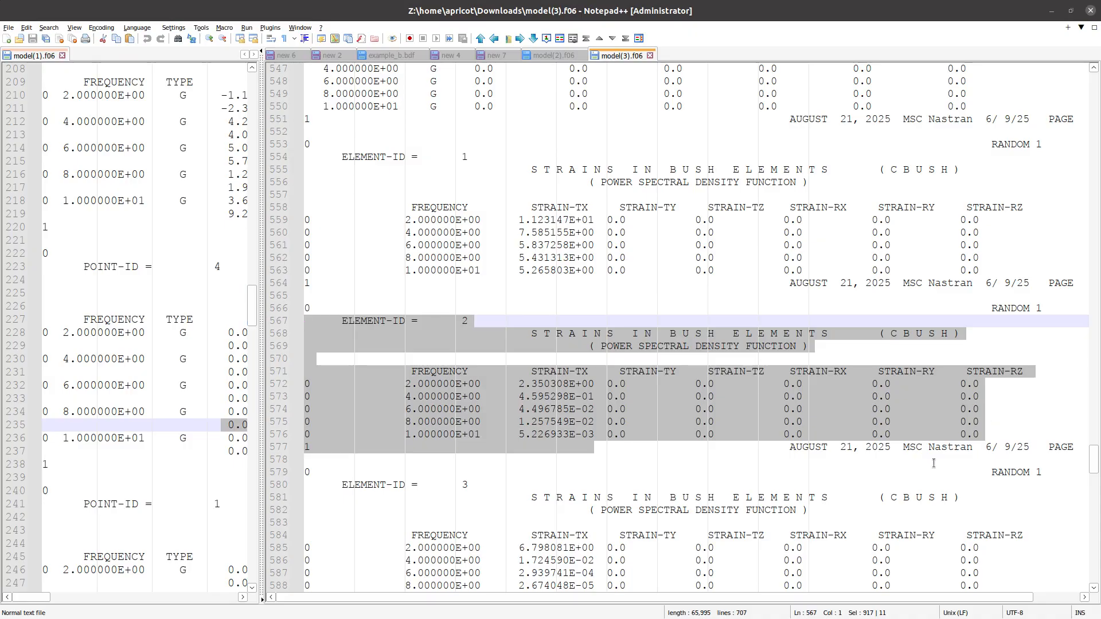
- Review the remaining CBUSH strain random output and select the cumulative root mean square table for element 2
{"action": "scroll", "coordinate": [934, 463], "scroll_direction": "down", "scroll_amount": 16}
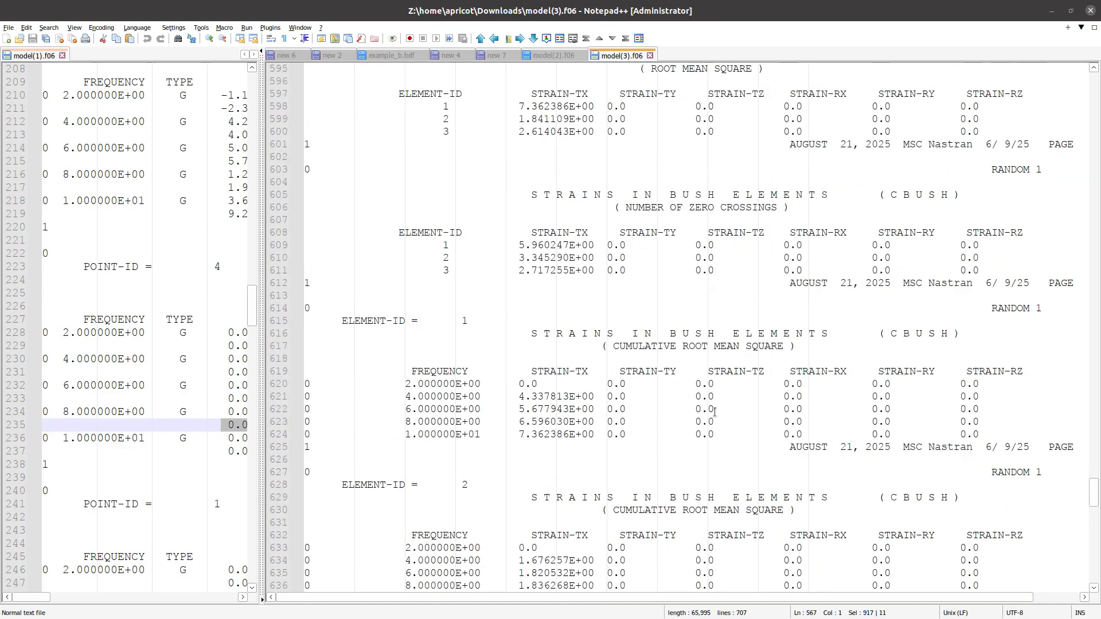
{"action": "scroll", "coordinate": [715, 411], "scroll_direction": "down", "scroll_amount": 2}
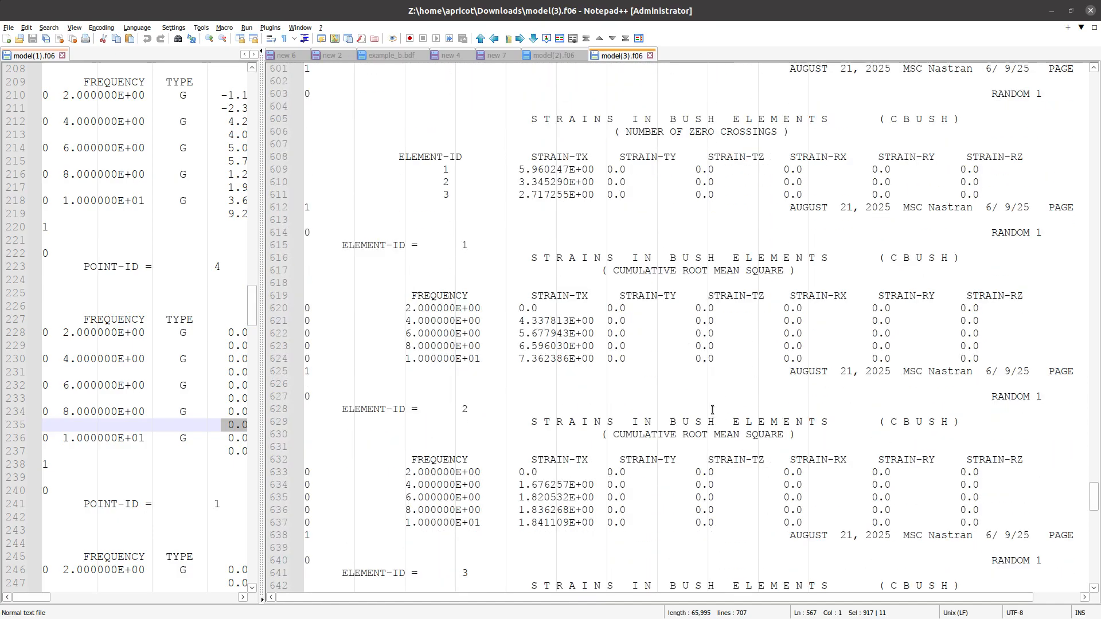
{"action": "scroll", "coordinate": [713, 409], "scroll_direction": "down", "scroll_amount": 4}
{"action": "left_click_drag", "start_coordinate": [696, 414], "coordinate": [284, 257]}
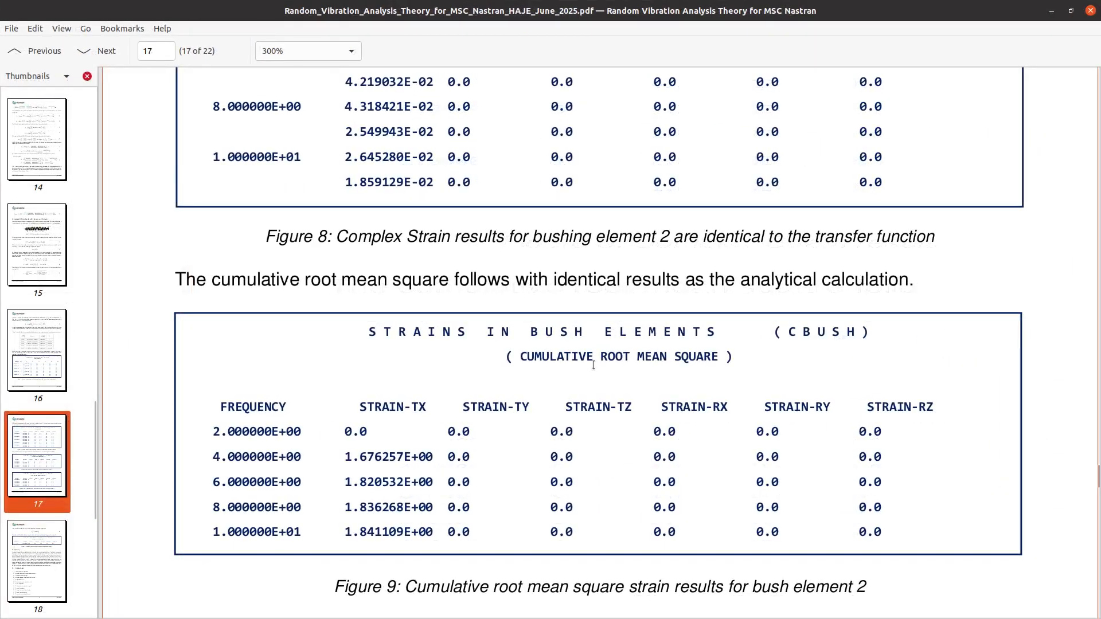
- Compare the STRAIN-TX cumulative root mean square values of element 2 in model(3).f06 with Figure 9 of the theory document
{"action": "scroll", "coordinate": [581, 363], "scroll_direction": "down", "scroll_amount": 2}
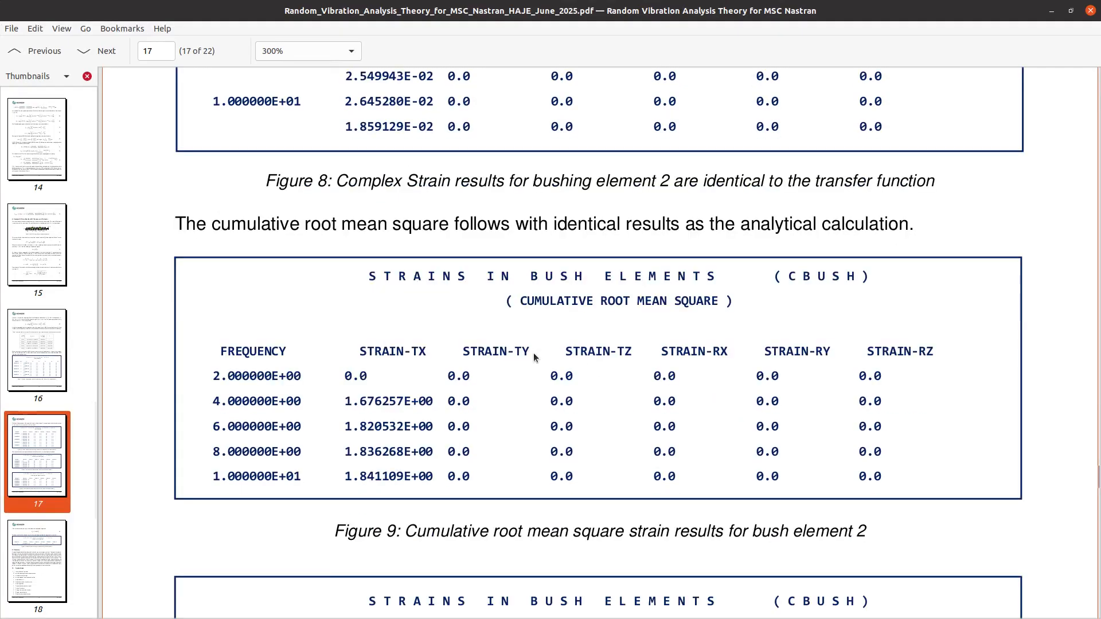
{"action": "left_click_drag", "start_coordinate": [342, 381], "coordinate": [379, 438]}
{"action": "left_click", "coordinate": [347, 458]}
{"action": "key", "text": "alt+Tab"}
{"action": "left_click", "coordinate": [591, 355]}
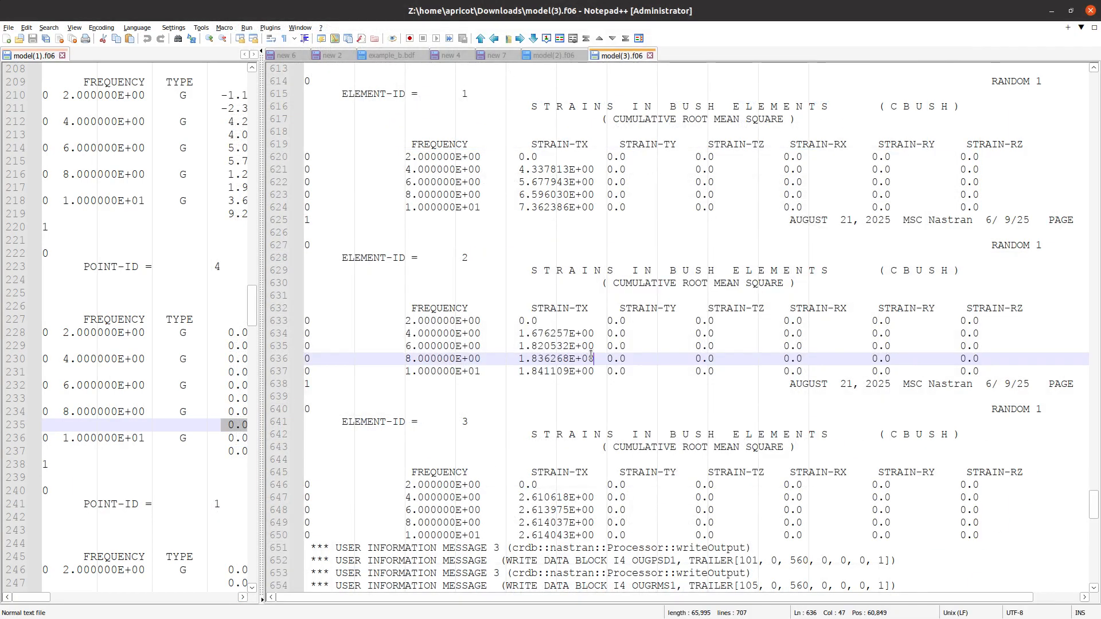
{"action": "left_click", "coordinate": [512, 312]}
{"action": "left_click_drag", "start_coordinate": [511, 310], "coordinate": [595, 372], "text": "alt"}
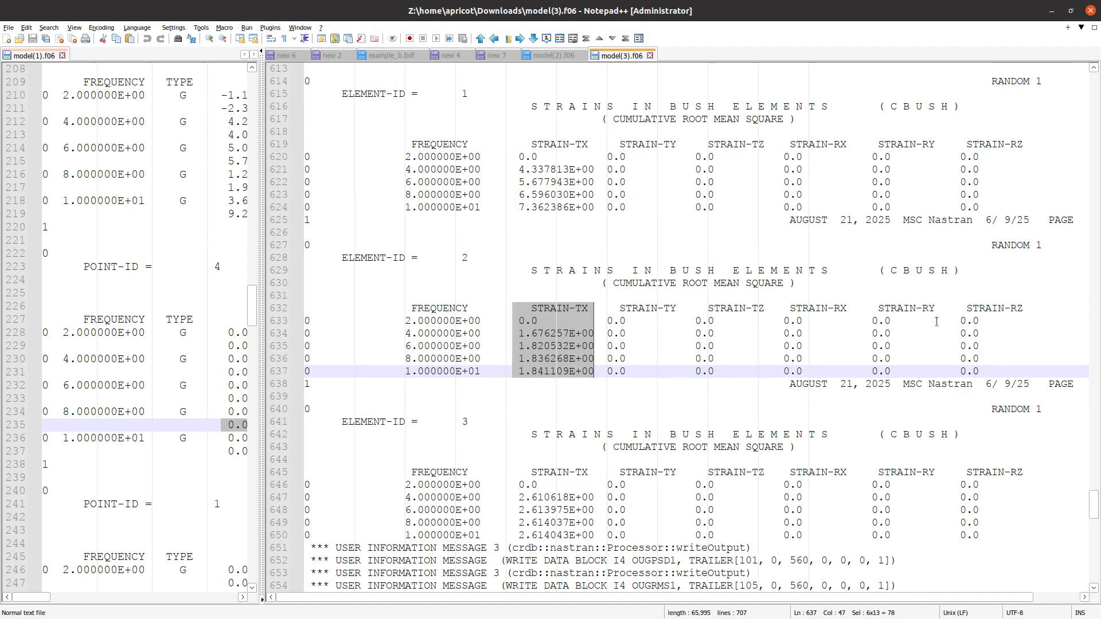
- Find the strain power spectral density table in the theory document, and select the matching element 2 block in model(3).f06
{"action": "key", "text": "alt+Tab"}
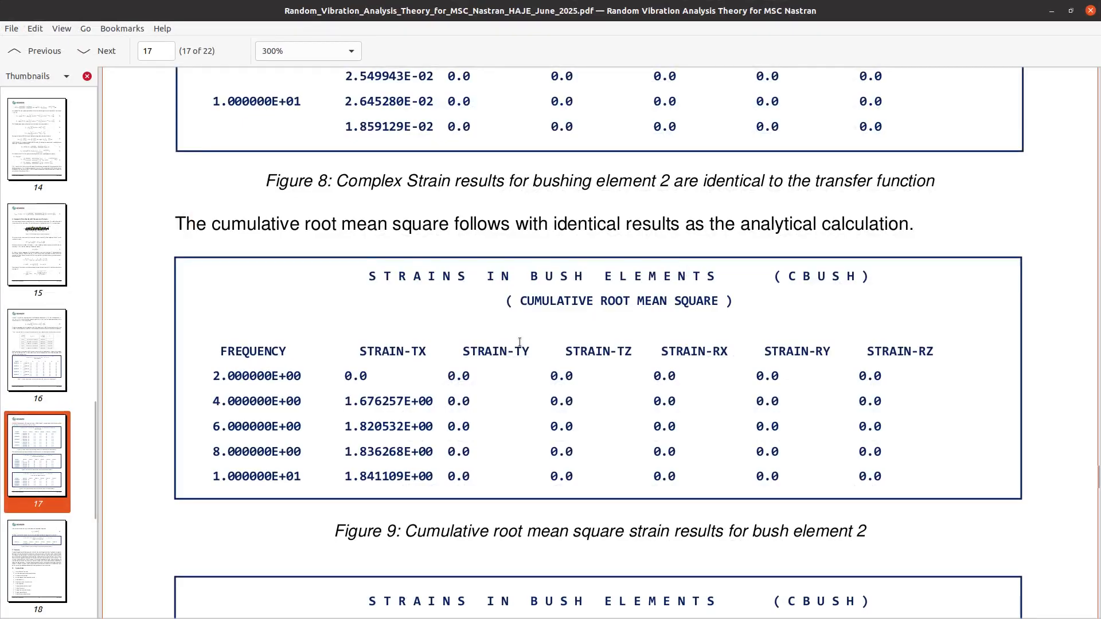
{"action": "scroll", "coordinate": [525, 339], "scroll_direction": "down", "scroll_amount": 3}
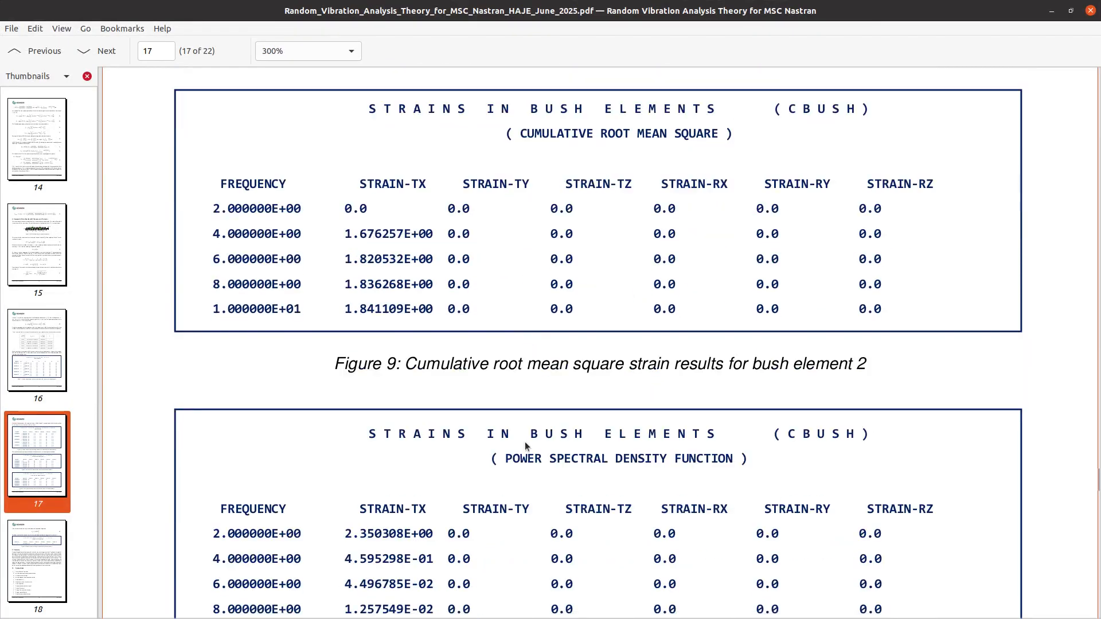
{"action": "left_click_drag", "start_coordinate": [512, 464], "coordinate": [735, 459]}
{"action": "key", "text": "alt+Tab"}
{"action": "scroll", "coordinate": [738, 314], "scroll_direction": "up", "scroll_amount": 9}
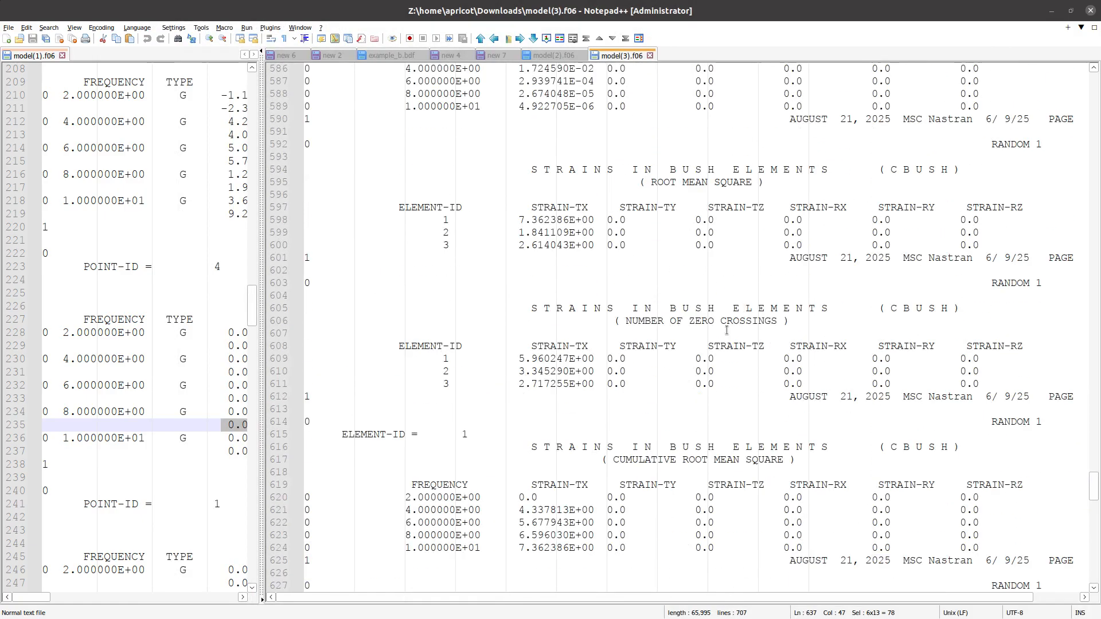
{"action": "scroll", "coordinate": [738, 315], "scroll_direction": "up", "scroll_amount": 7}
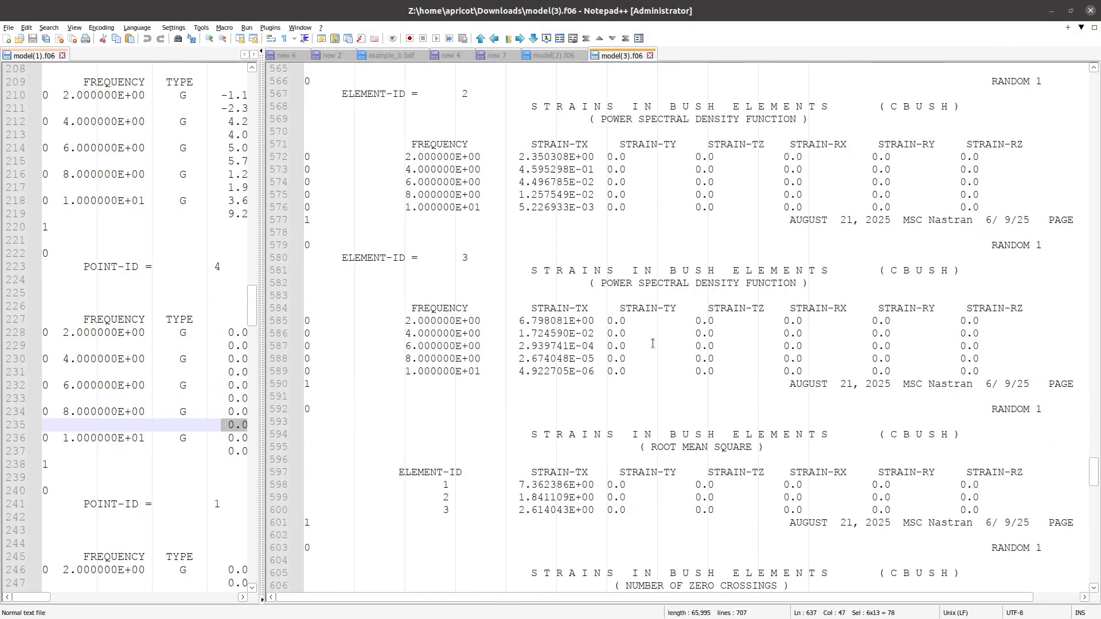
{"action": "left_click_drag", "start_coordinate": [650, 310], "coordinate": [463, 257]}
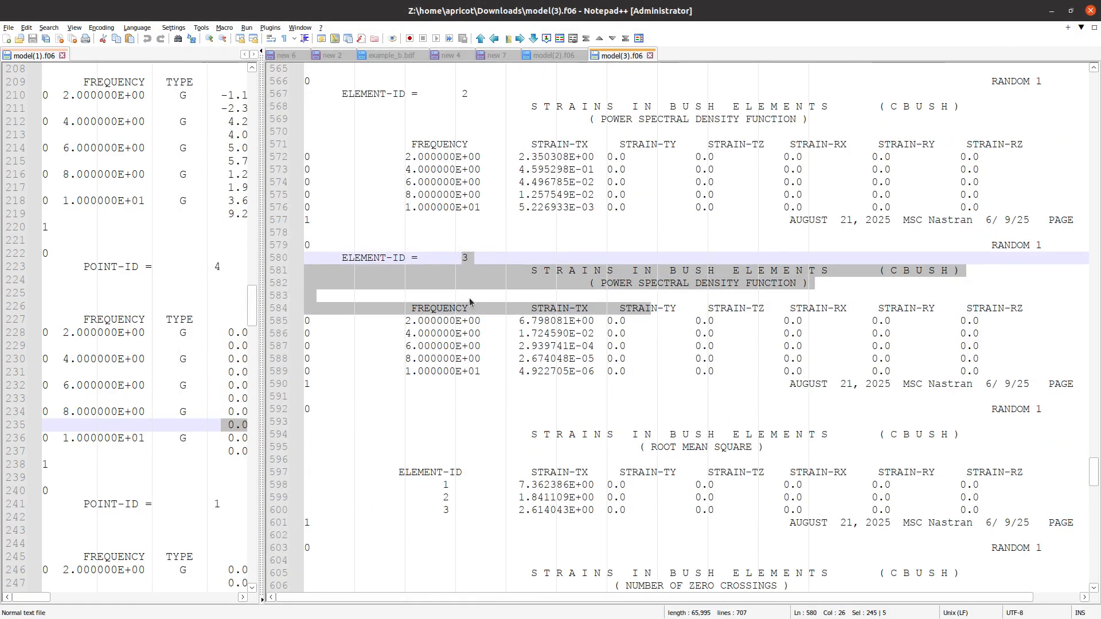
{"action": "scroll", "coordinate": [470, 299], "scroll_direction": "up", "scroll_amount": 4}
{"action": "left_click", "coordinate": [643, 348]}
{"action": "left_click_drag", "start_coordinate": [607, 383], "coordinate": [276, 234]}
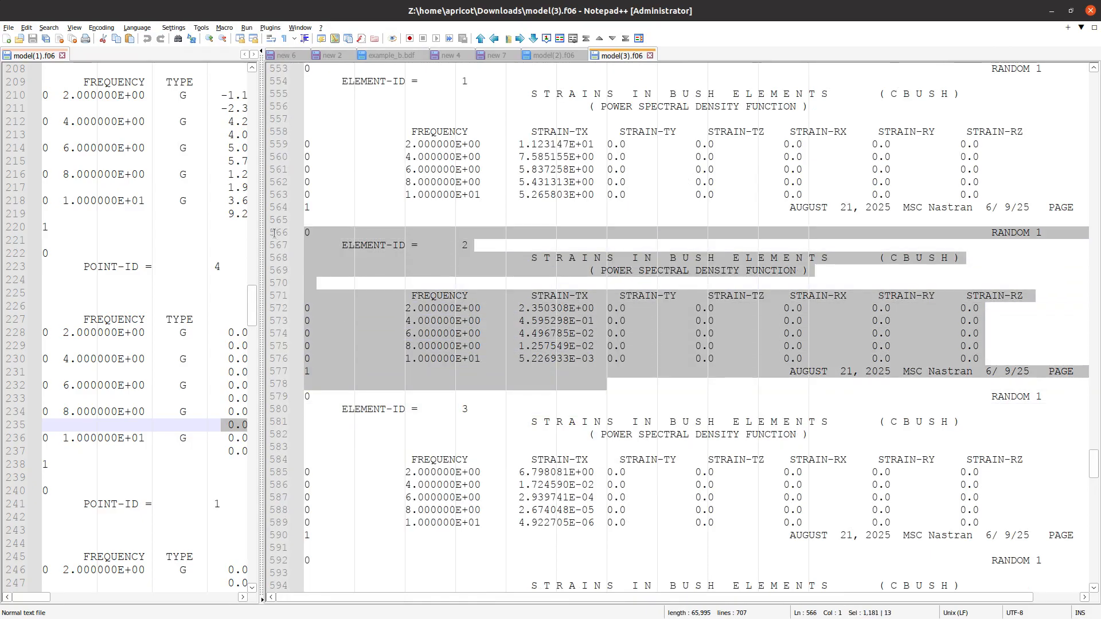
- Column-select element 2's STRAIN-TX power spectral density values, enlarge the text and highlight their exponents
{"action": "left_click", "coordinate": [436, 309]}
{"action": "left_click_drag", "start_coordinate": [512, 295], "coordinate": [601, 360]}
{"action": "scroll", "coordinate": [594, 382], "scroll_direction": "up", "scroll_amount": 2}
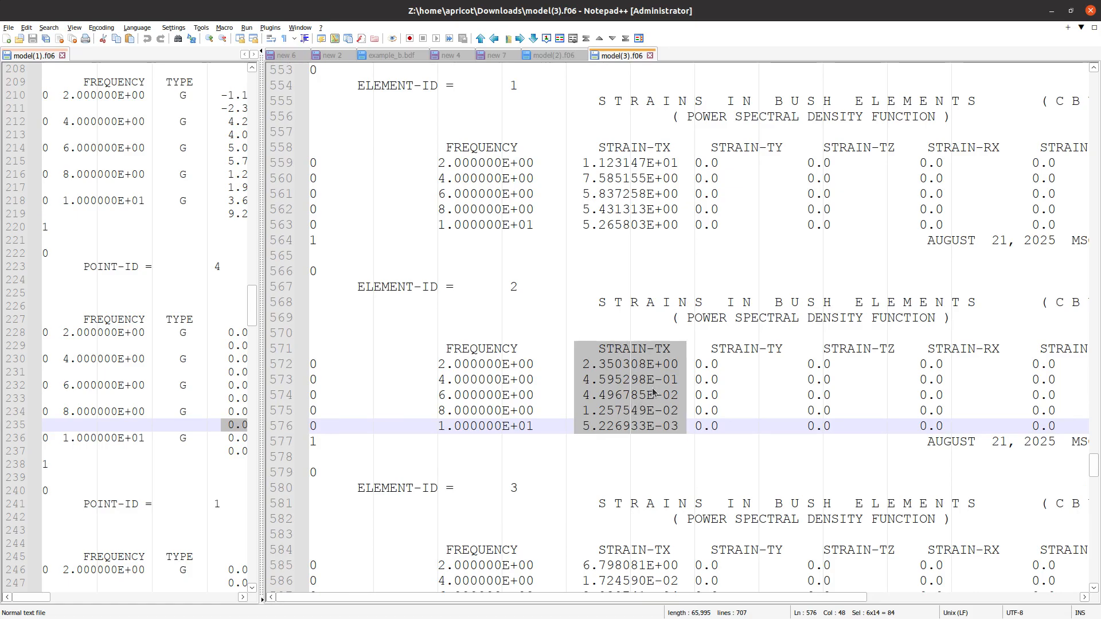
{"action": "left_click", "coordinate": [603, 395]}
{"action": "left_click_drag", "start_coordinate": [588, 395], "coordinate": [612, 402]}
{"action": "left_click_drag", "start_coordinate": [654, 364], "coordinate": [684, 424]}
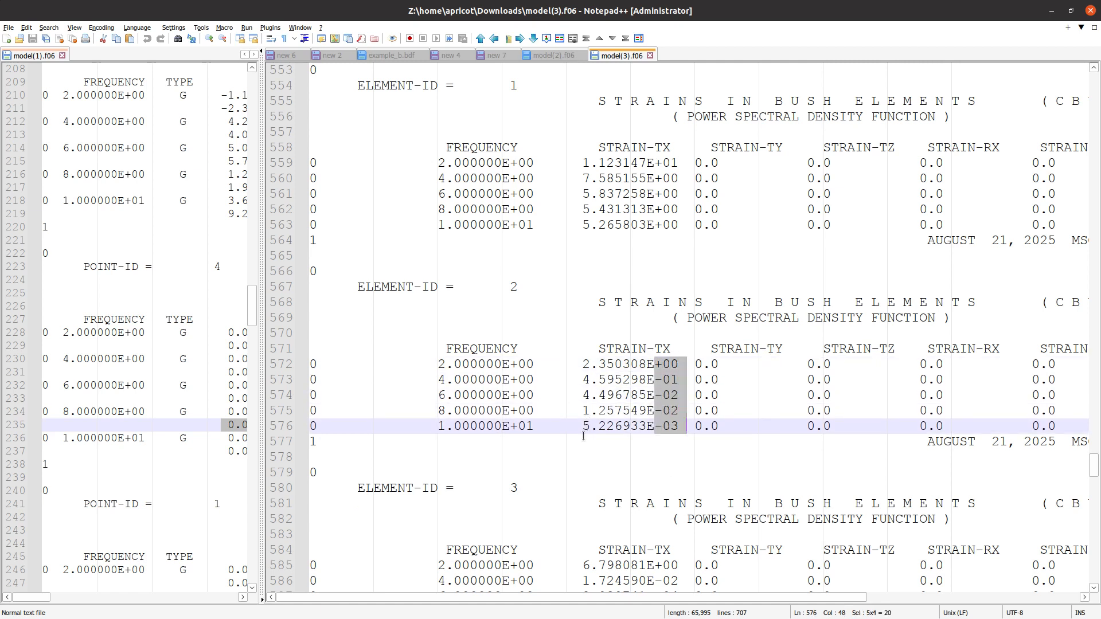
- Check element 2's strain power spectral density values against the corresponding table in the theory document
{"action": "left_click_drag", "start_coordinate": [1100, 148], "coordinate": [545, 0]}
{"action": "scroll", "coordinate": [591, 383], "scroll_direction": "down", "scroll_amount": 2}
{"action": "left_click", "coordinate": [588, 384]}
{"action": "left_click_drag", "start_coordinate": [329, 399], "coordinate": [853, 522]}
- Highlight the NUMBER OF ZERO CROSSINGS heading in Figure 11 of the theory document and return to model(3).f06 in Notepad++
{"action": "scroll", "coordinate": [847, 521], "scroll_direction": "down", "scroll_amount": 10}
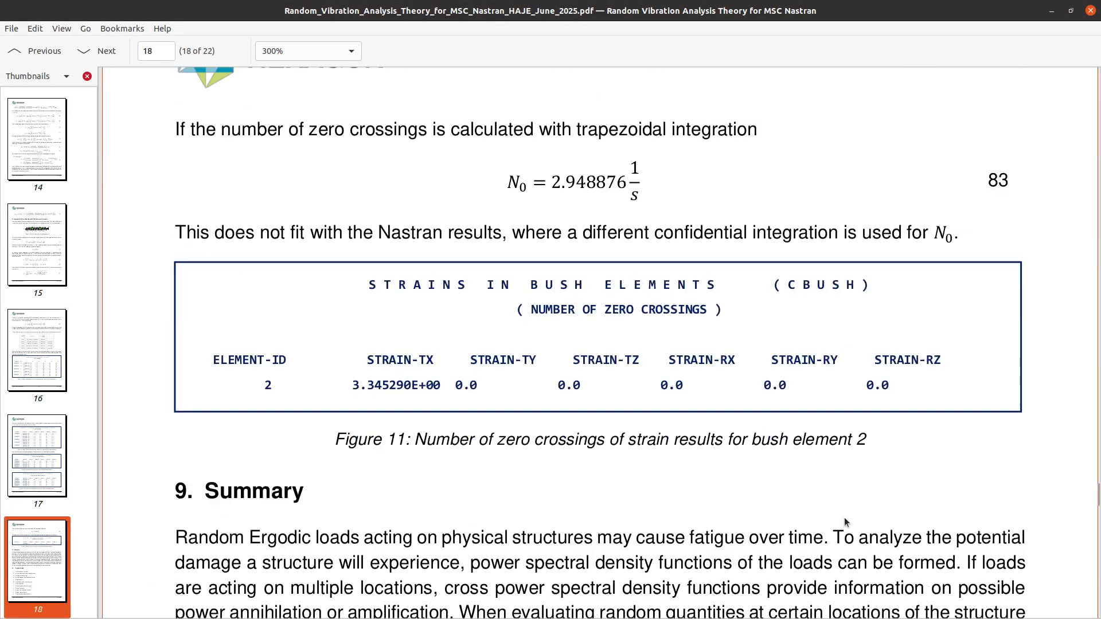
{"action": "left_click_drag", "start_coordinate": [530, 310], "coordinate": [707, 310]}
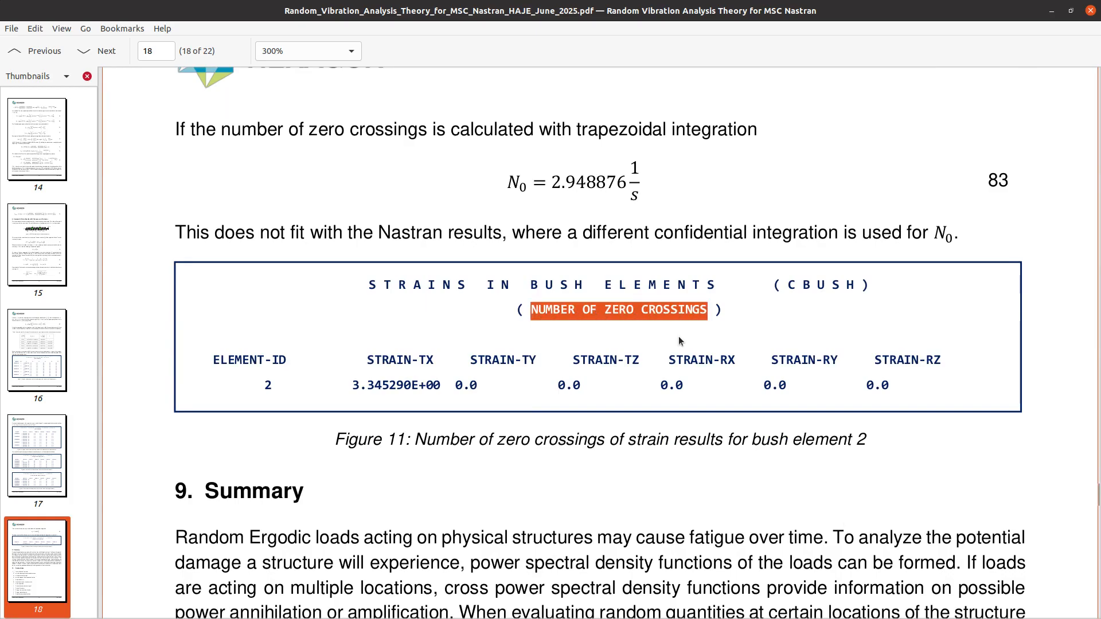
{"action": "key", "text": "alt+Tab"}
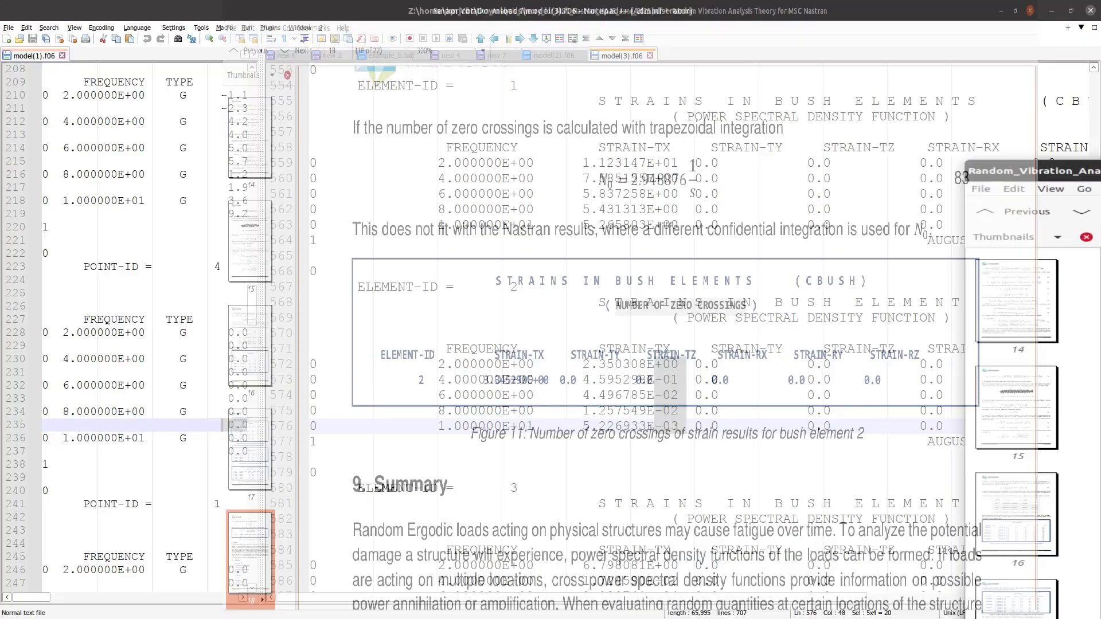
{"action": "left_click", "coordinate": [638, 285]}
{"action": "left_click", "coordinate": [611, 272]}
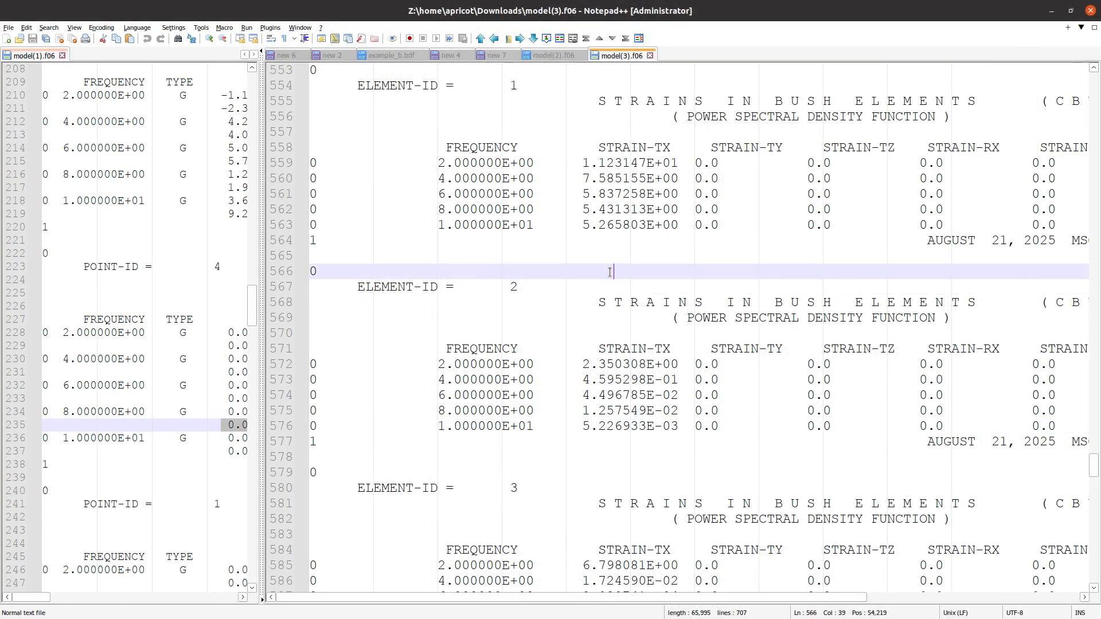
{"action": "key", "text": "alt+Tab"}
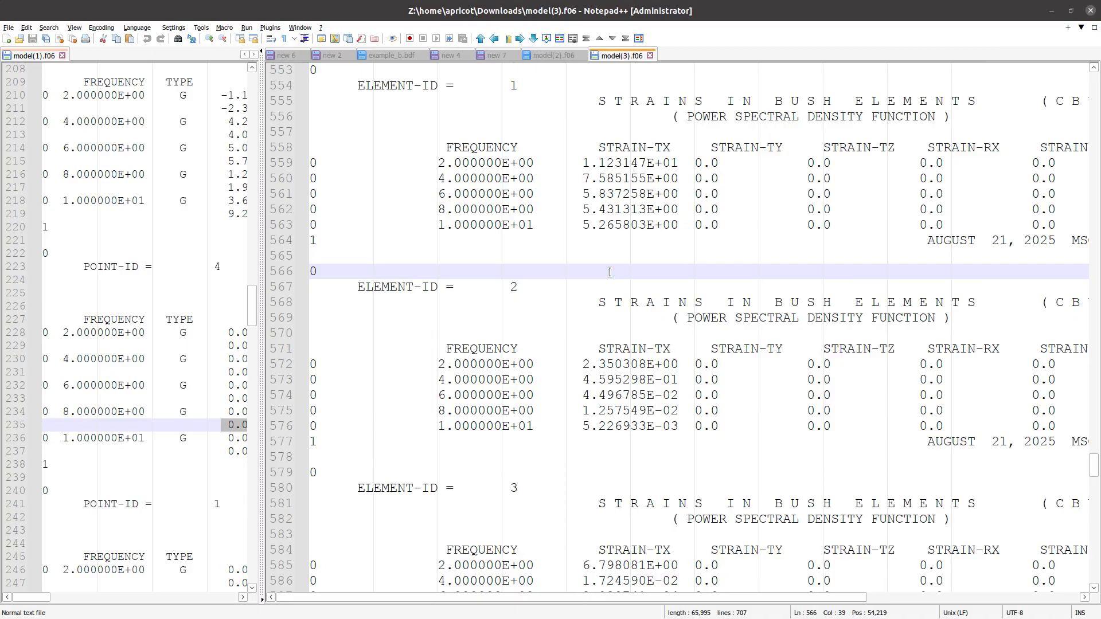
- Search model(3).f06 for "NUMBER OF" and select the element 2 line in the strain zero crossings table
{"action": "key", "text": "ctrl+f"}
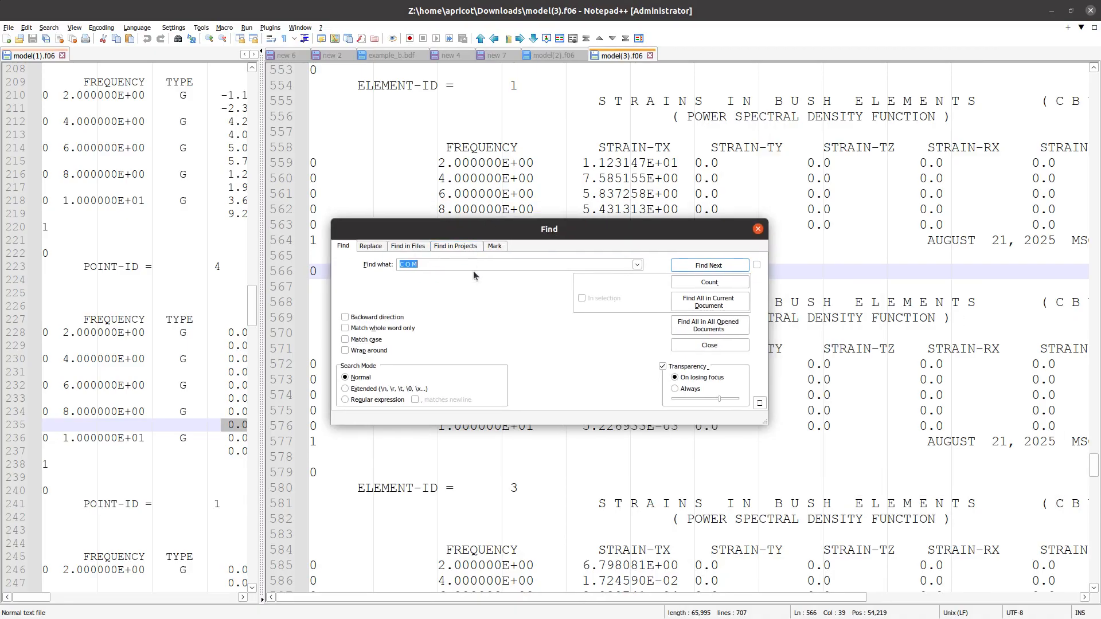
{"action": "type", "text": "NUMBER OF"}
{"action": "key", "text": "Return"}
{"action": "key", "text": "Escape"}
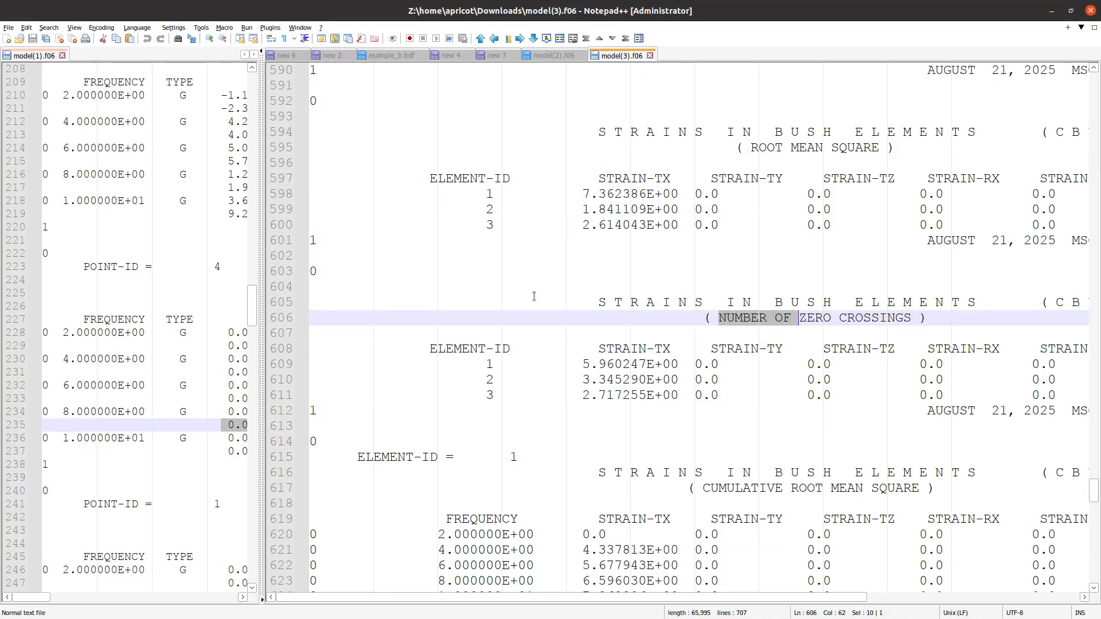
{"action": "triple_click", "coordinate": [574, 378]}
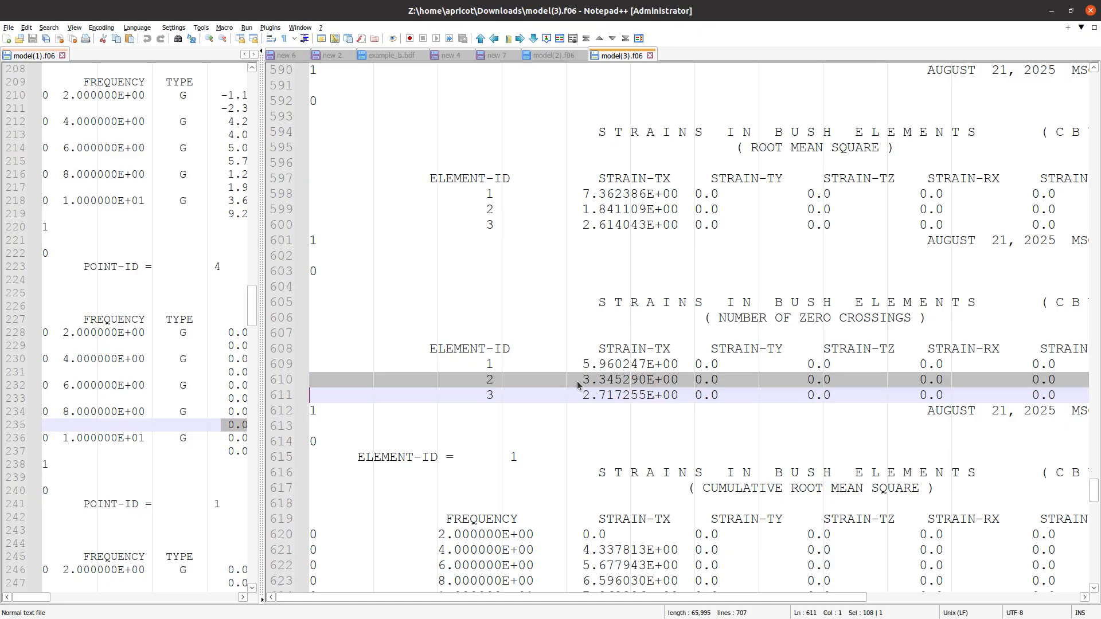
- Compare element 2's STRAIN-TX zero crossings value with Figure 11 of the theory document, and switch to the Viewer in the browser
{"action": "key", "text": "alt+Tab"}
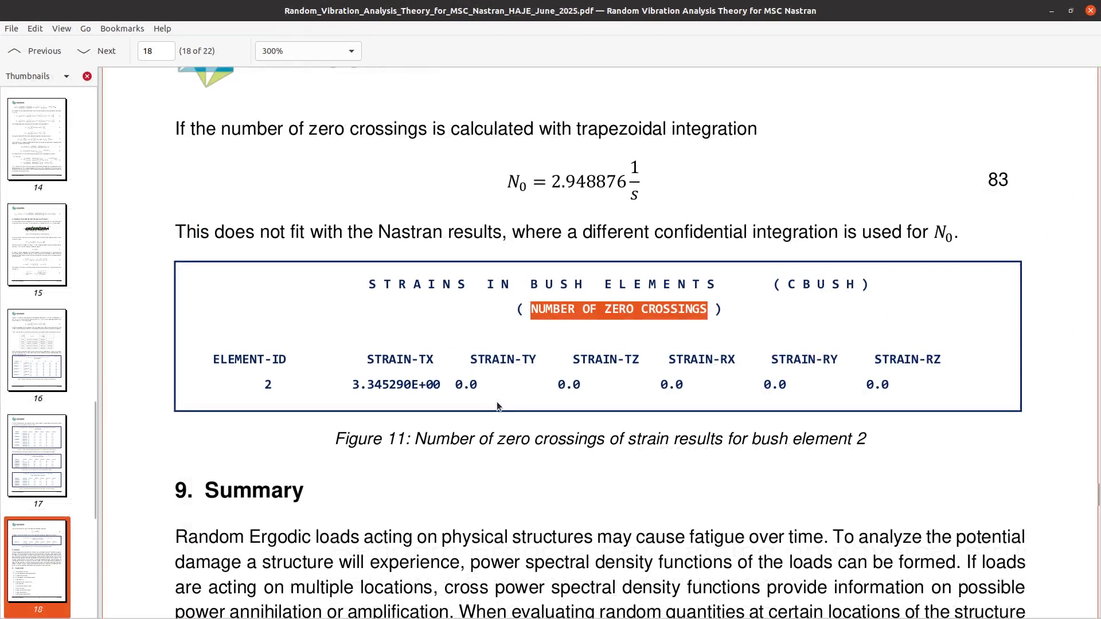
{"action": "double_click", "coordinate": [371, 385]}
{"action": "key", "text": "alt+Tab"}
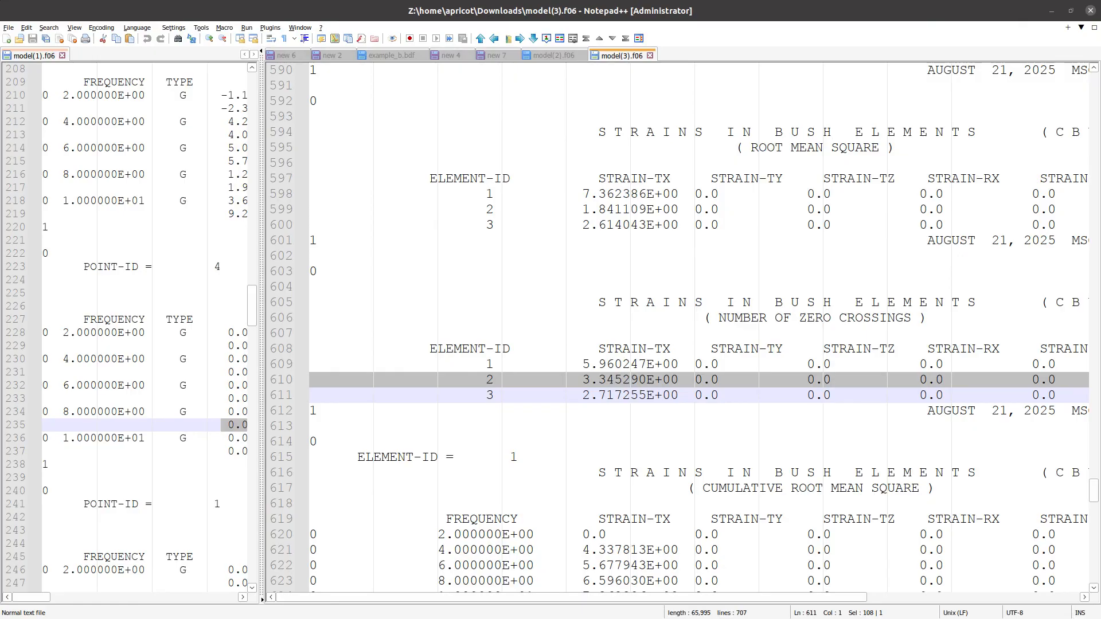
{"action": "key", "text": "alt+Tab"}
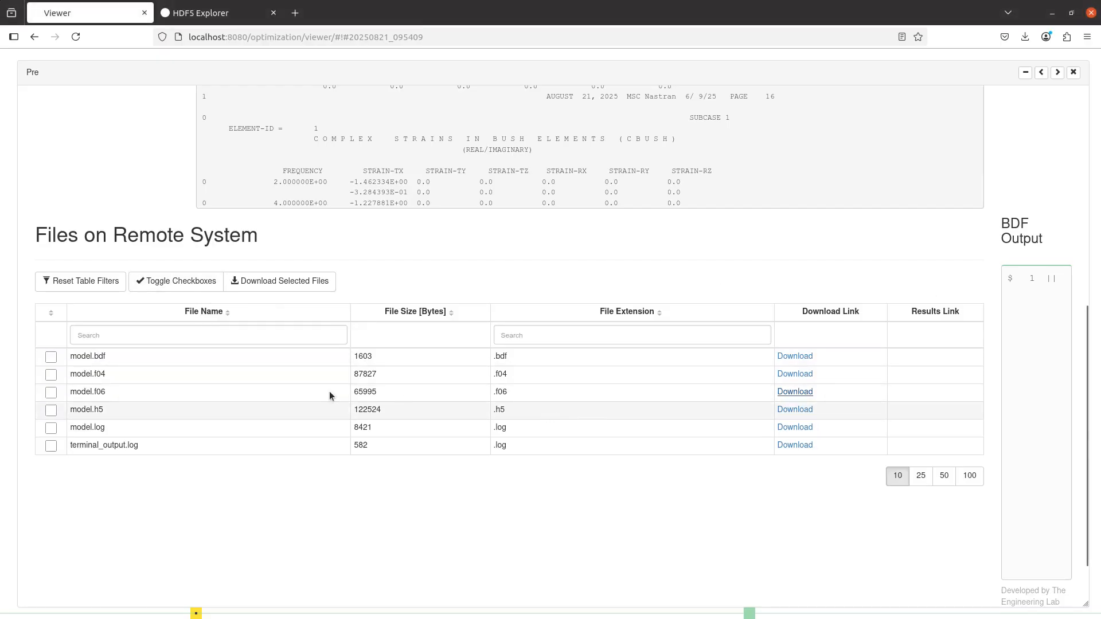
- Rerun the MSC Nastran job for model.bdf from the Viewer's model
{"action": "scroll", "coordinate": [212, 362], "scroll_direction": "up", "scroll_amount": 7}
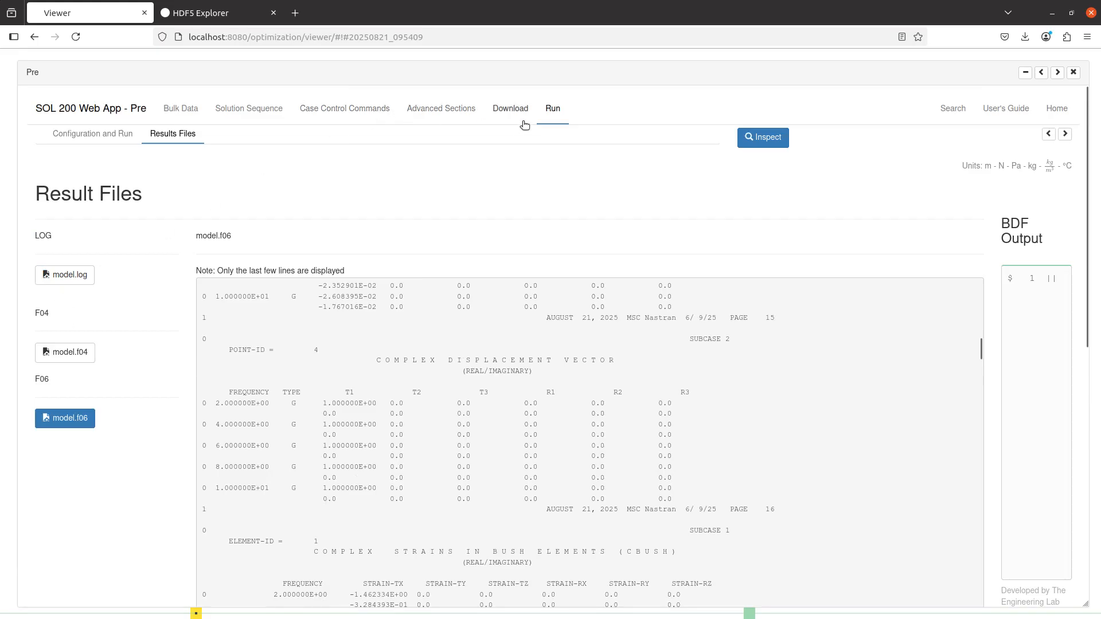
{"action": "left_click", "coordinate": [510, 109]}
{"action": "left_click", "coordinate": [724, 281]}
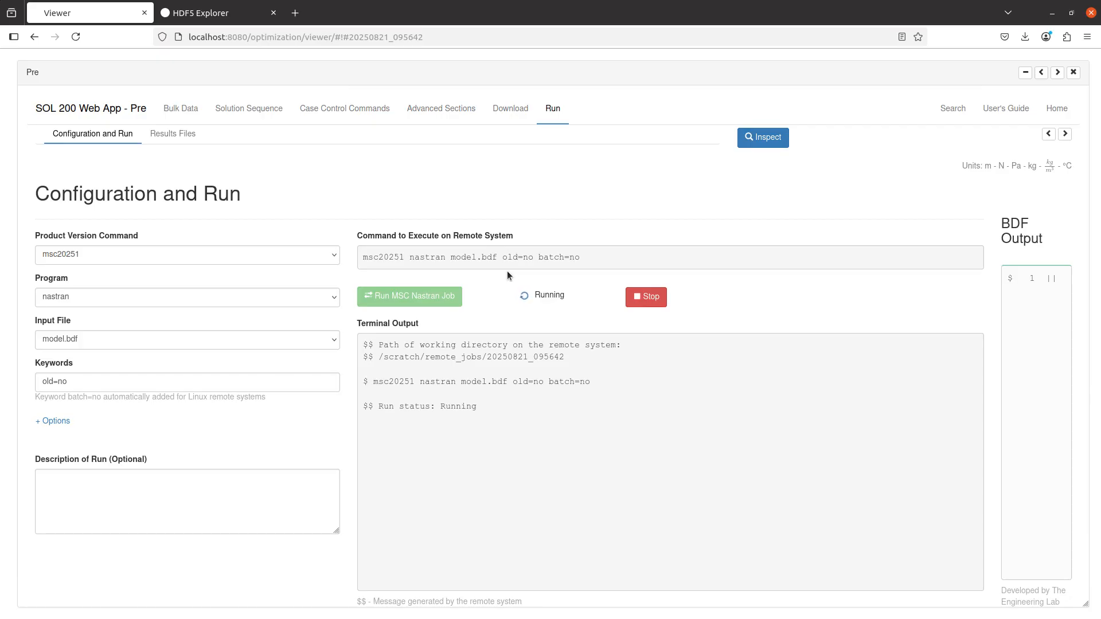
- Download model.h5 from the result files of the new run
{"action": "left_click", "coordinate": [165, 133]}
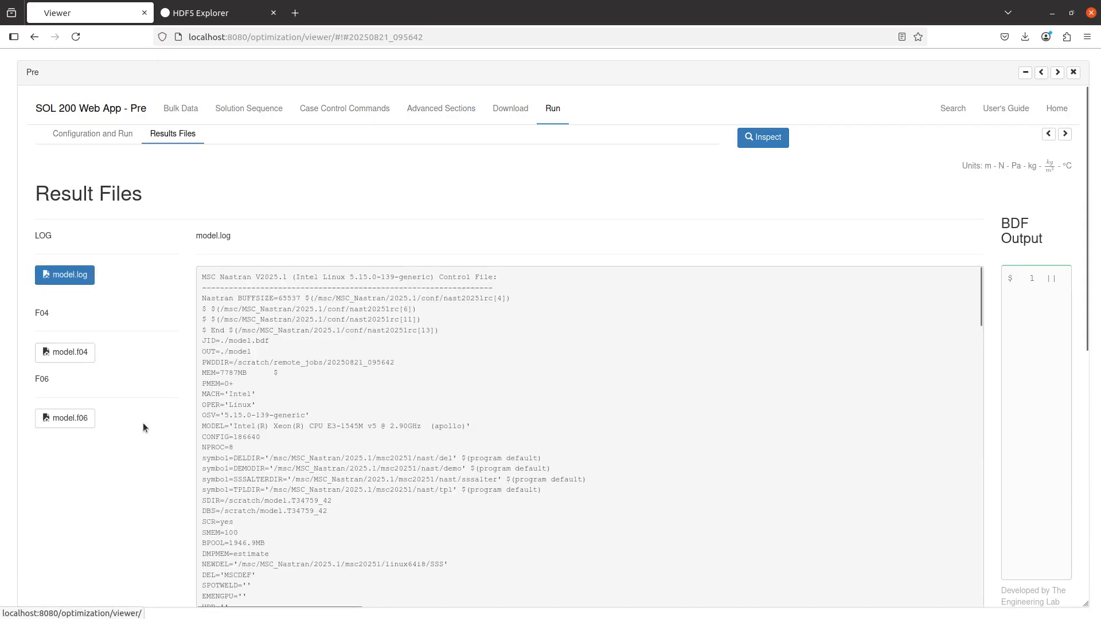
{"action": "scroll", "coordinate": [142, 422], "scroll_direction": "down", "scroll_amount": 8}
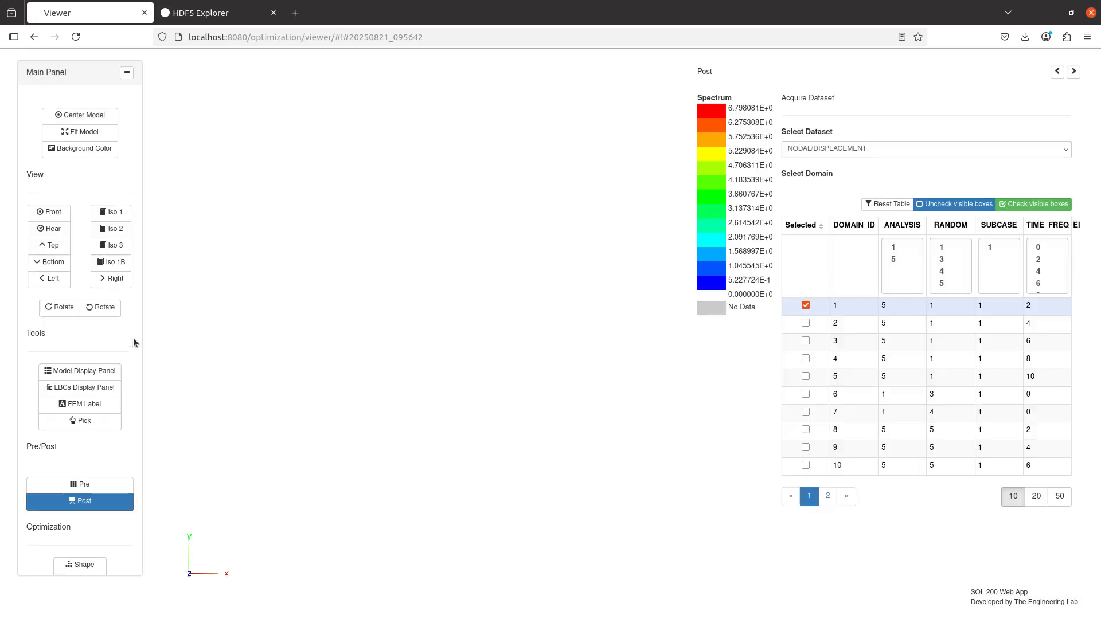
{"action": "left_click", "coordinate": [105, 483]}
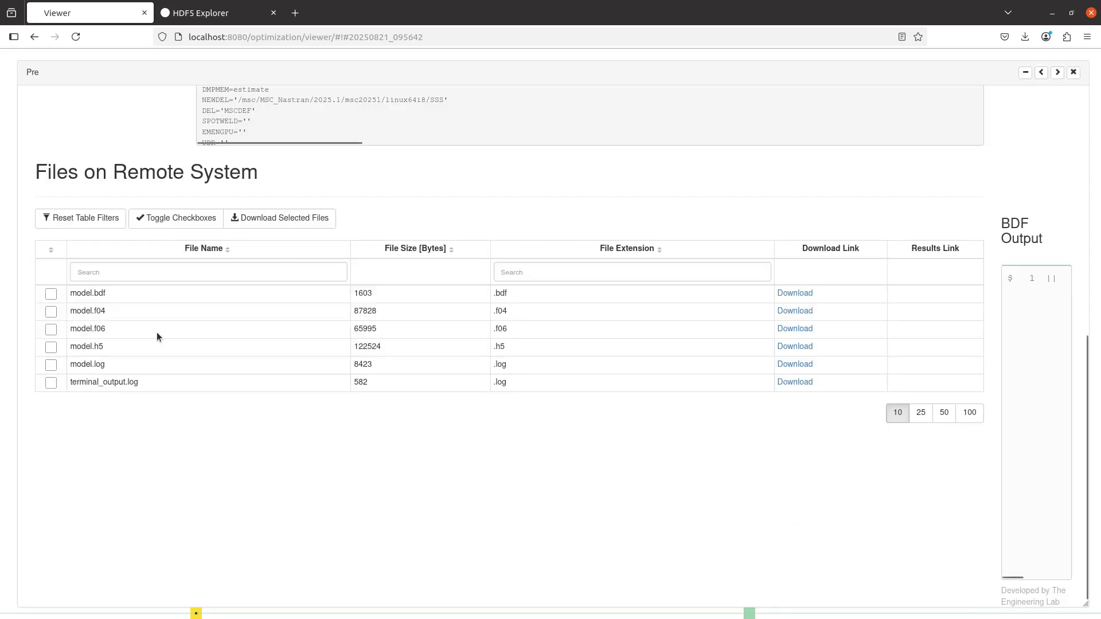
{"action": "left_click", "coordinate": [791, 347]}
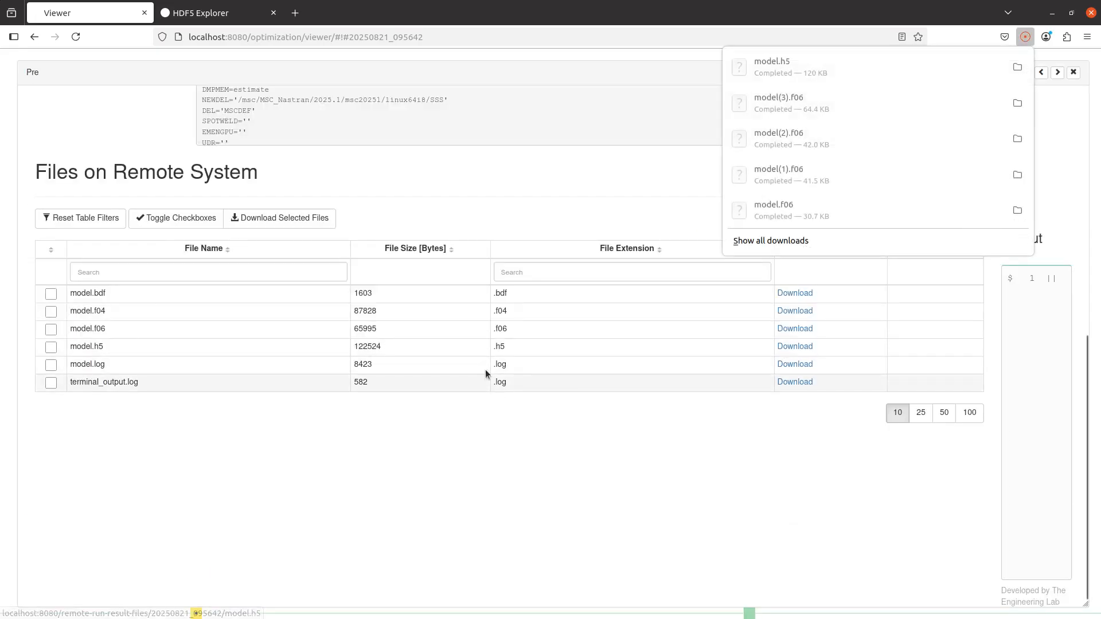
- Switch to HDF5 Explorer and load it fresh at localhost:8080/optimization/hdf5/, discarding the earlier session
{"action": "left_click", "coordinate": [205, 7]}
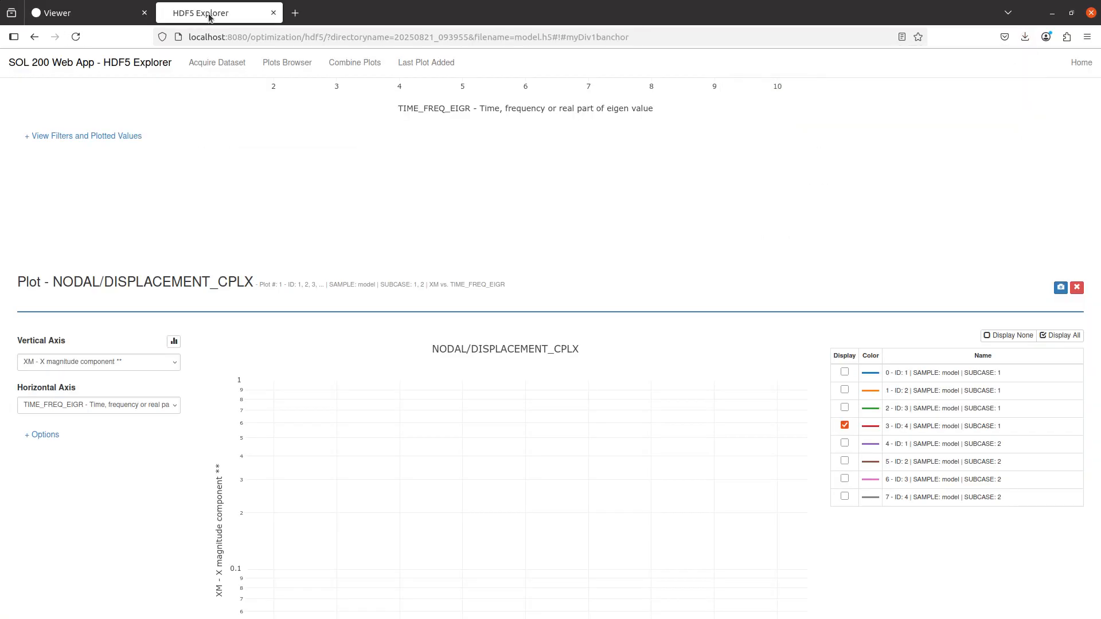
{"action": "left_click_drag", "start_coordinate": [327, 37], "coordinate": [874, 91]}
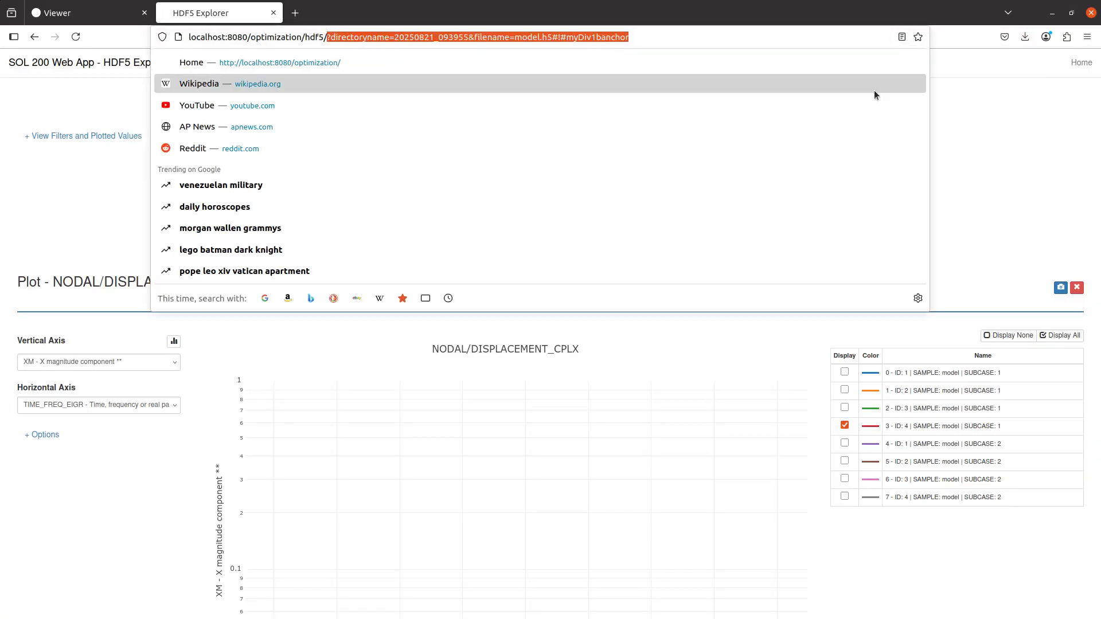
{"action": "key", "text": "BackSpace"}
{"action": "key", "text": "Return"}
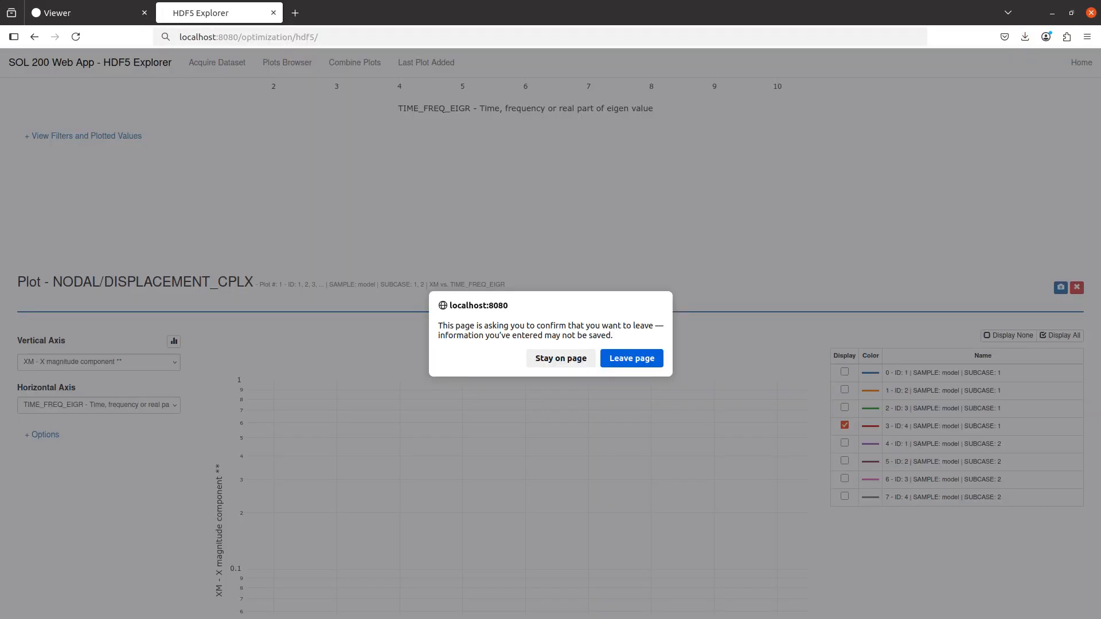
{"action": "key", "text": "Return"}
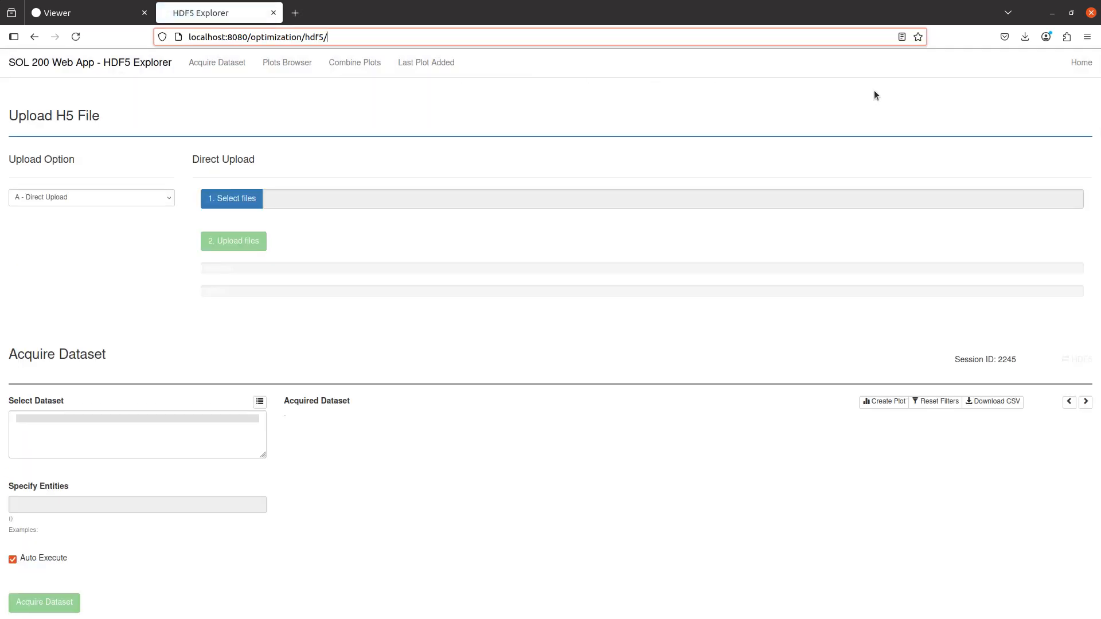
- Upload model.h5 from the Downloads folder to HDF5 Explorer
{"action": "left_click", "coordinate": [236, 198]}
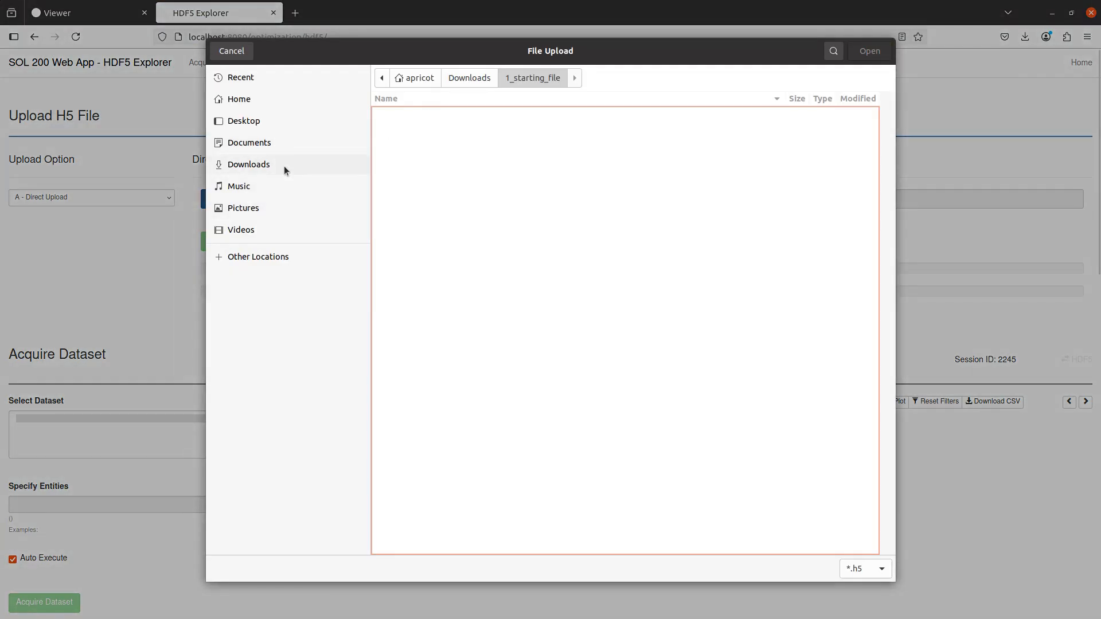
{"action": "left_click", "coordinate": [284, 166]}
{"action": "double_click", "coordinate": [424, 127]}
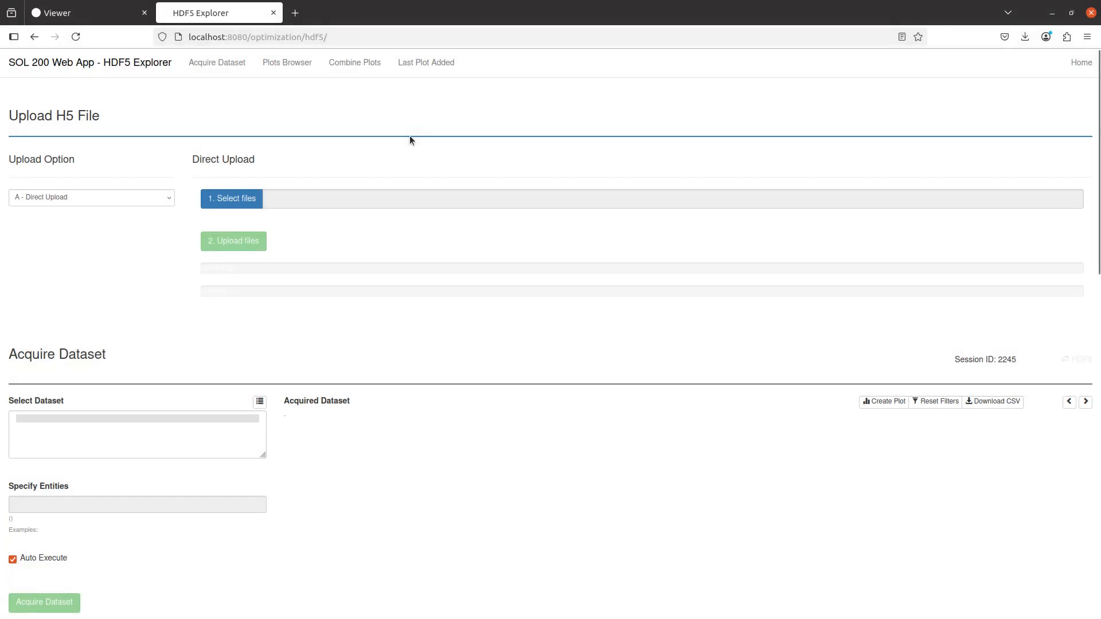
{"action": "left_click", "coordinate": [262, 241]}
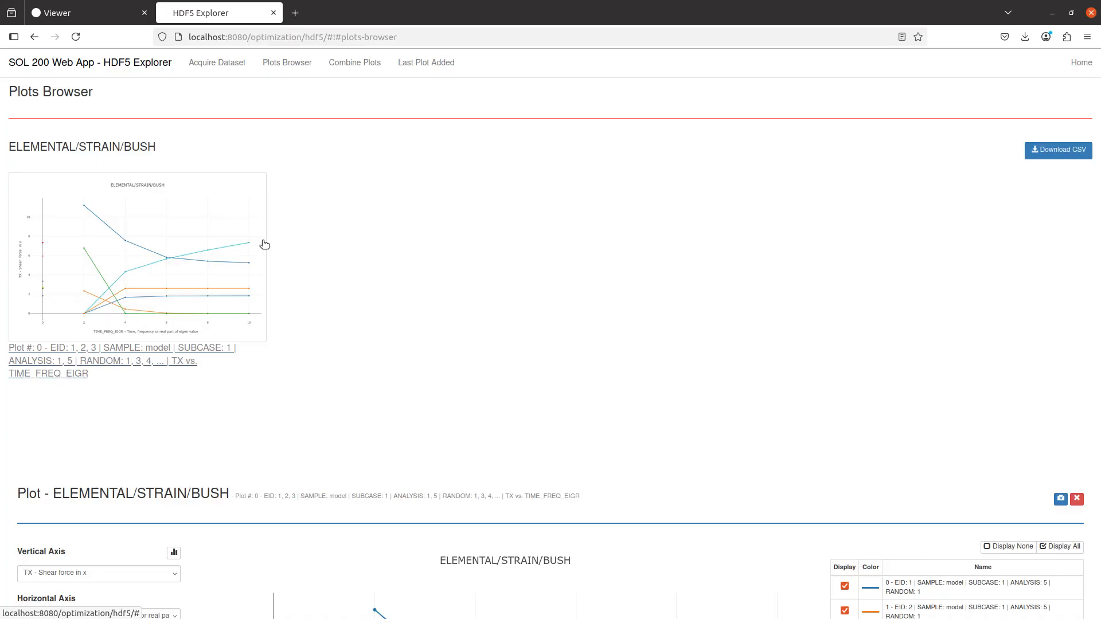
- Review the power spectral density and cumulative root mean square strain tables in the theory document, and return to HDF5 Explorer
{"action": "scroll", "coordinate": [264, 246], "scroll_direction": "up", "scroll_amount": 10}
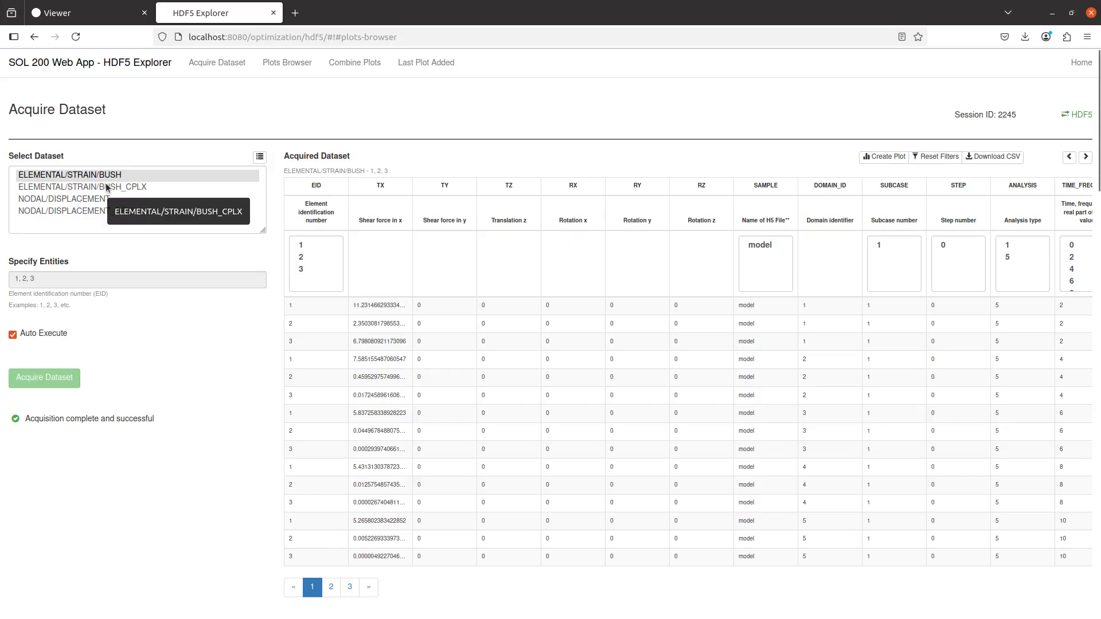
{"action": "key", "text": "alt+Tab"}
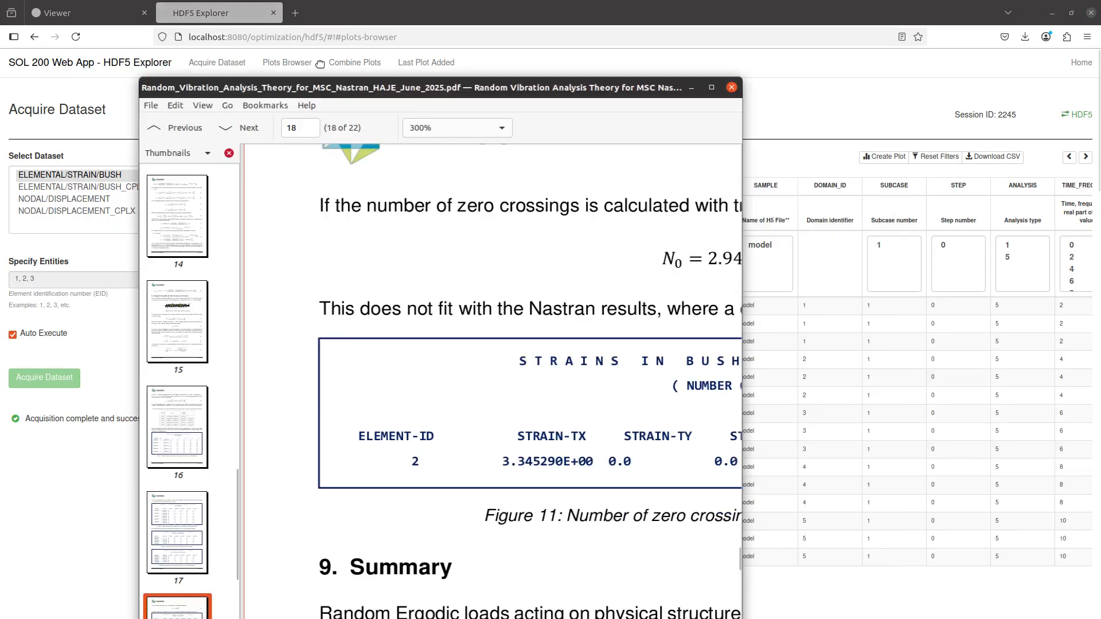
{"action": "left_click_drag", "start_coordinate": [544, 302], "coordinate": [651, 453]}
{"action": "scroll", "coordinate": [648, 458], "scroll_direction": "up", "scroll_amount": 10}
{"action": "left_click_drag", "start_coordinate": [504, 235], "coordinate": [801, 452]}
{"action": "scroll", "coordinate": [801, 453], "scroll_direction": "up", "scroll_amount": 4}
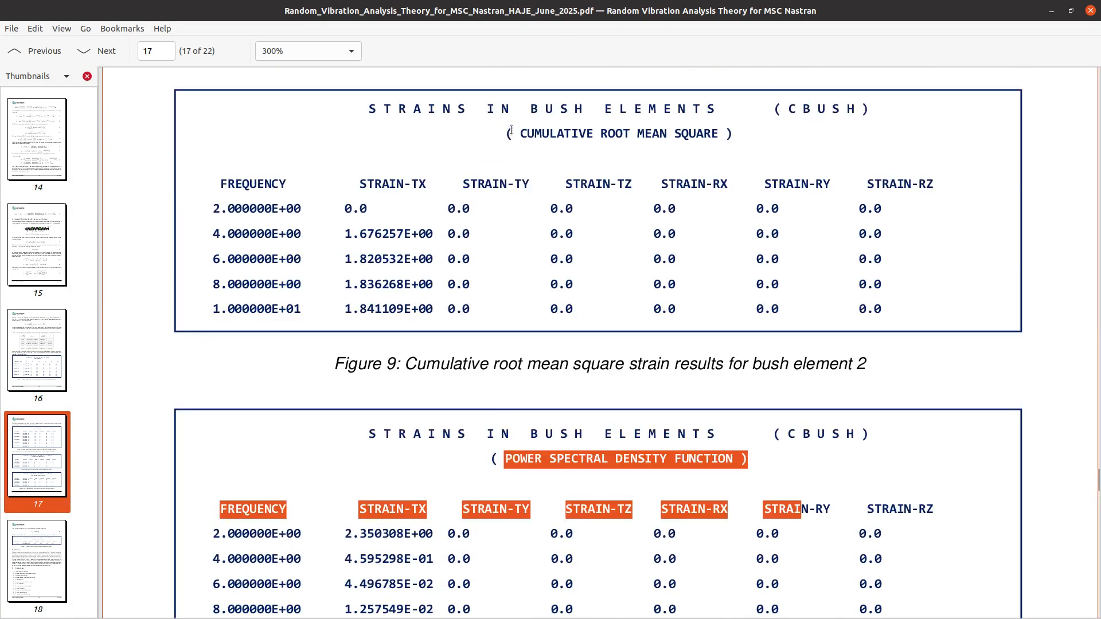
{"action": "left_click_drag", "start_coordinate": [512, 133], "coordinate": [689, 135]}
{"action": "key", "text": "alt+Tab"}
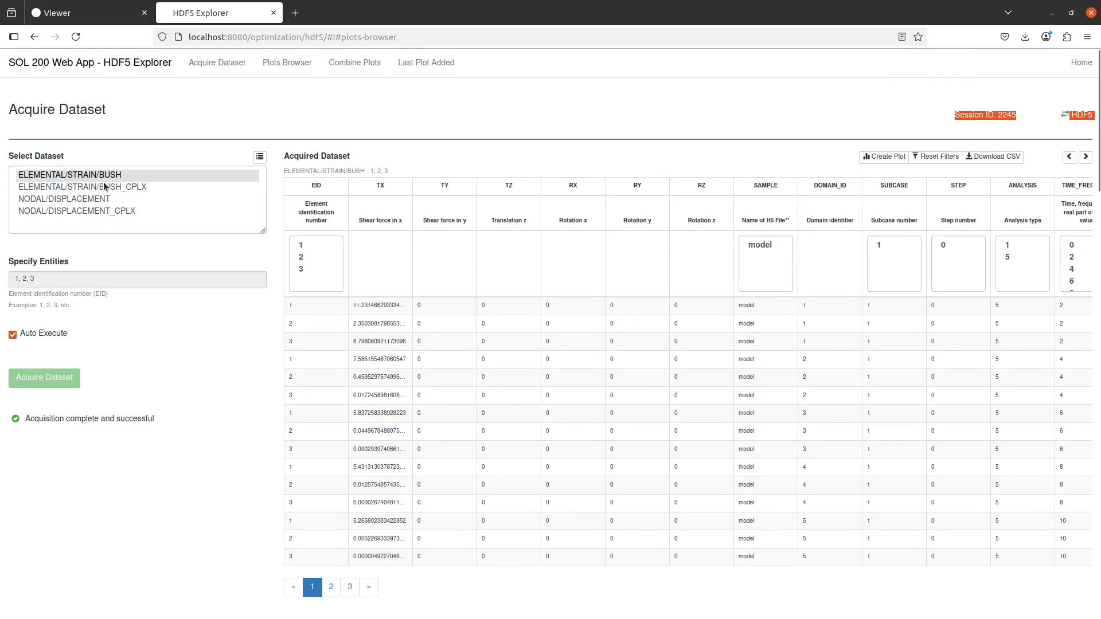
- Plot the ELEMENTAL/STRAIN/BUSH dataset for elements 1, 2 and 3, view the plot, and return to the acquired dataset
{"action": "left_click", "coordinate": [389, 133]}
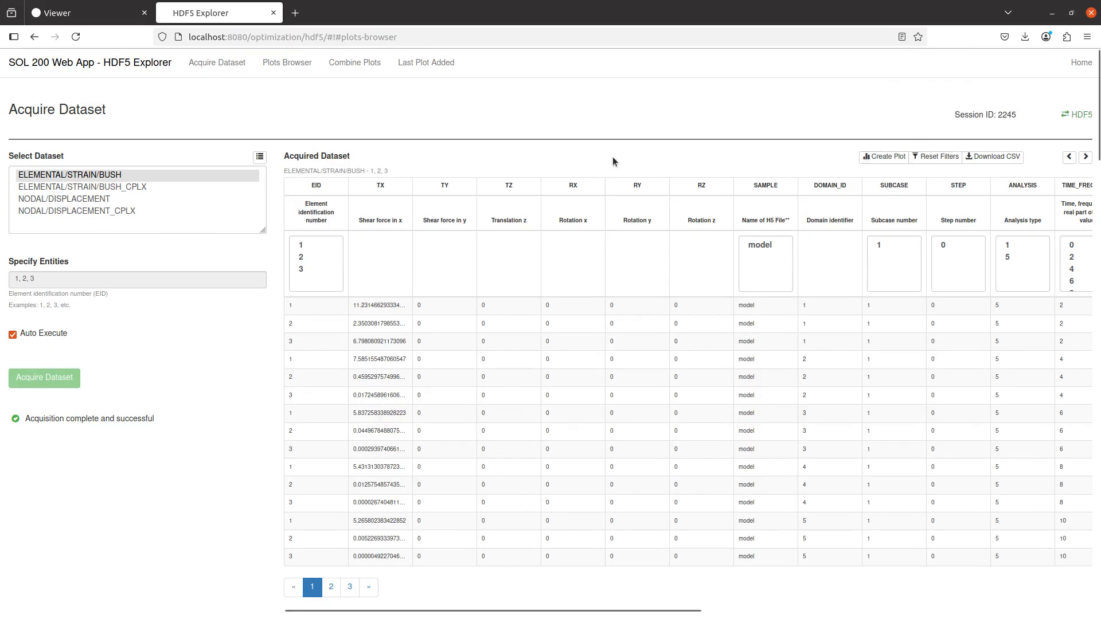
{"action": "left_click", "coordinate": [425, 69]}
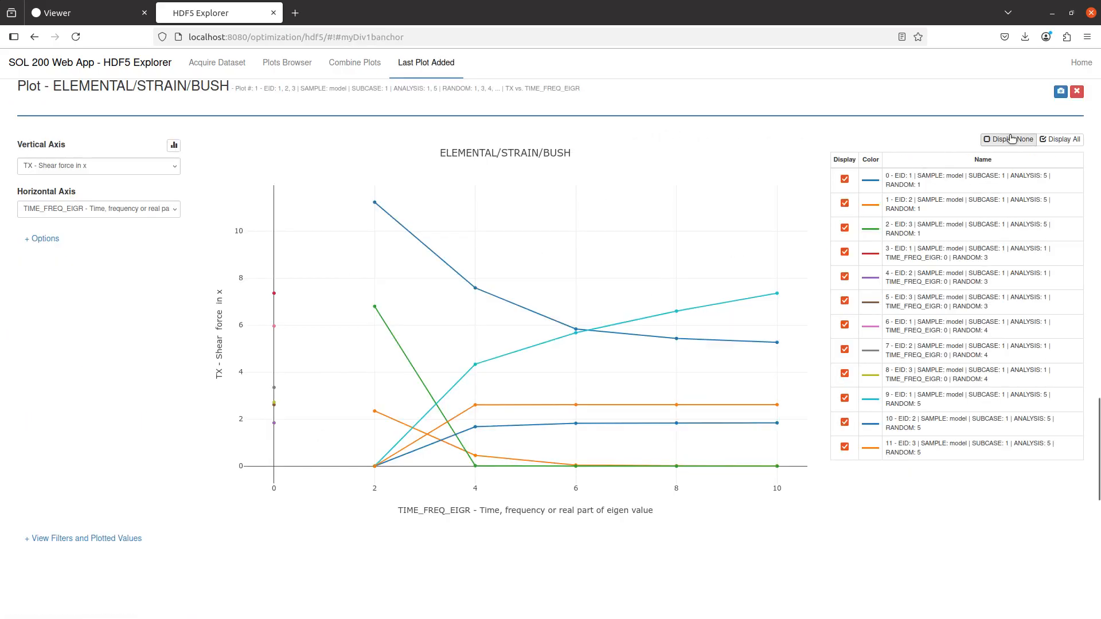
{"action": "scroll", "coordinate": [376, 234], "scroll_direction": "up", "scroll_amount": 3}
{"action": "left_click", "coordinate": [217, 62]}
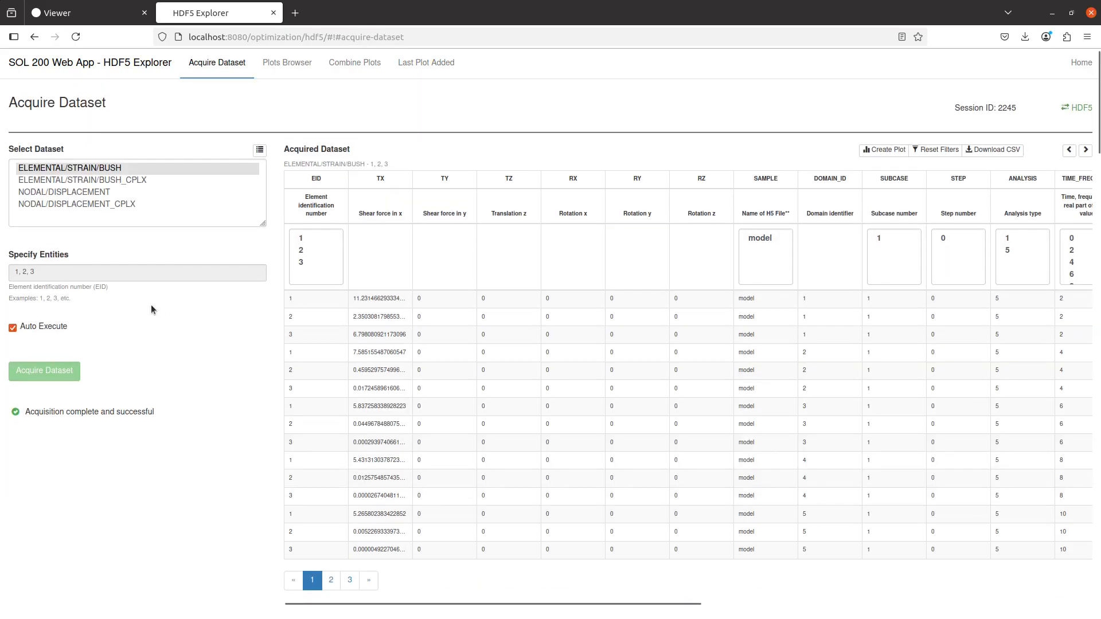
- Turn off Auto Execute, acquire ELEMENTAL/STRAIN/BUSH for element 2 only, and plot the dataset
{"action": "left_click", "coordinate": [27, 338]}
{"action": "triple_click", "coordinate": [58, 280]}
{"action": "type", "text": "2"}
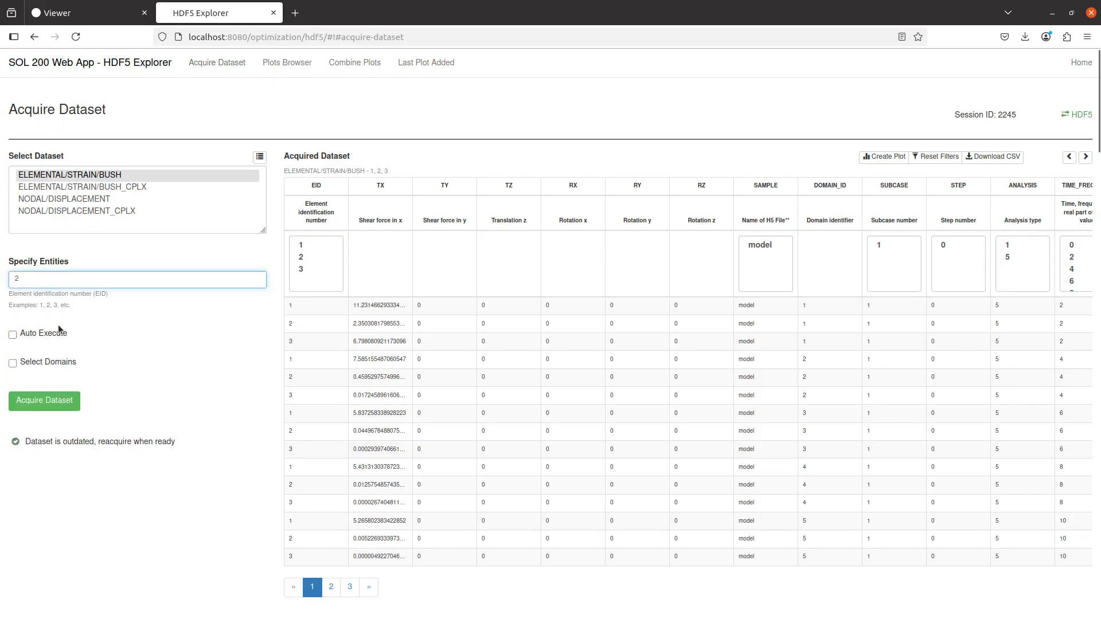
{"action": "left_click", "coordinate": [63, 404]}
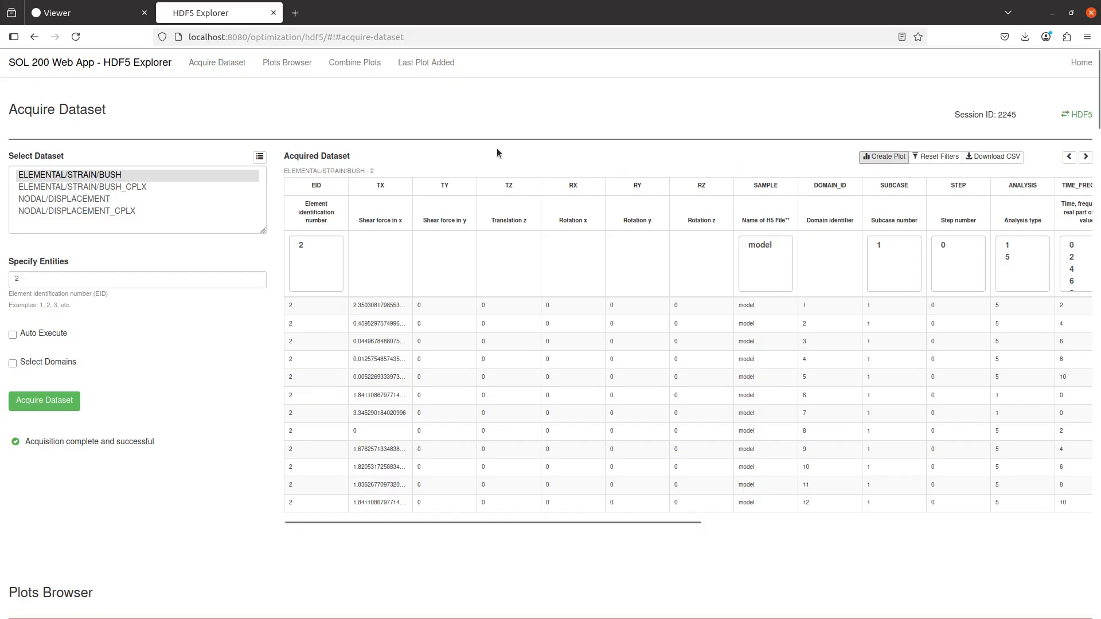
{"action": "left_click", "coordinate": [433, 72]}
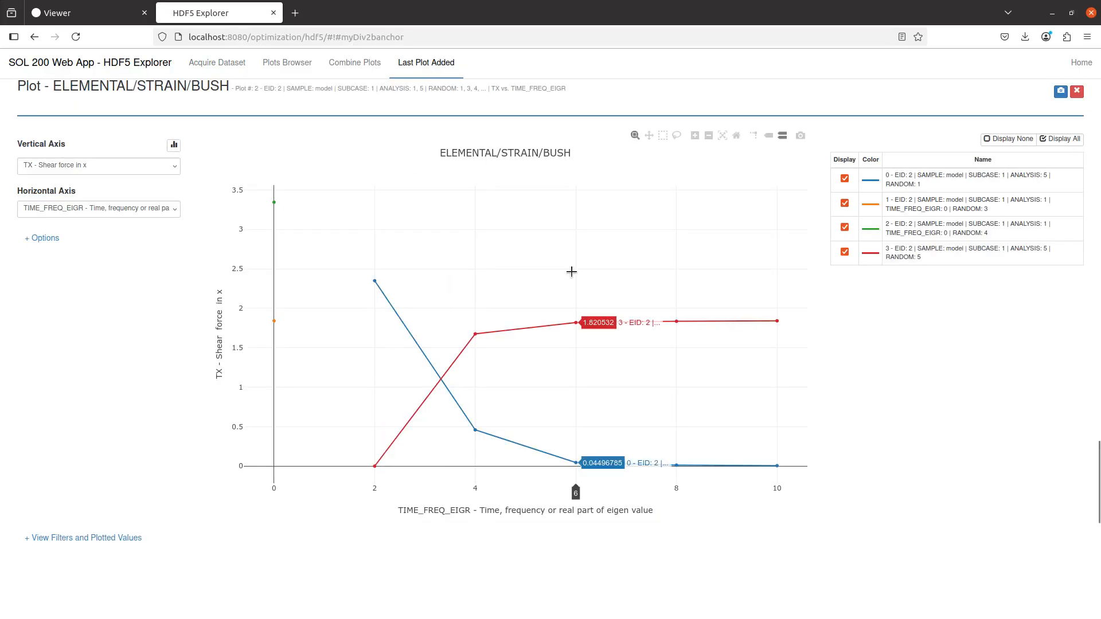
- Hide the RANDOM 3, 4 and 5 curves so that only element 2's RANDOM 1 curve is plotted
{"action": "left_click", "coordinate": [845, 206]}
{"action": "left_click", "coordinate": [844, 228]}
{"action": "left_click", "coordinate": [844, 252]}
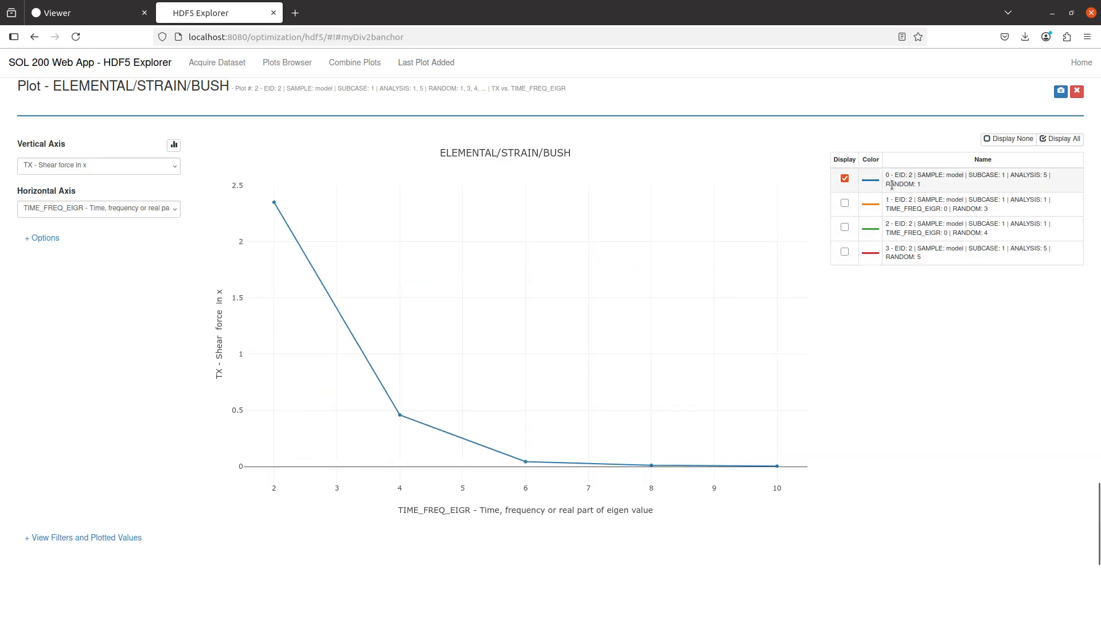
- Read the RANDOM 1 curve's TX value at frequency 2 and compare it with the theory document's power spectral density table
{"action": "left_click_drag", "start_coordinate": [887, 184], "coordinate": [924, 191]}
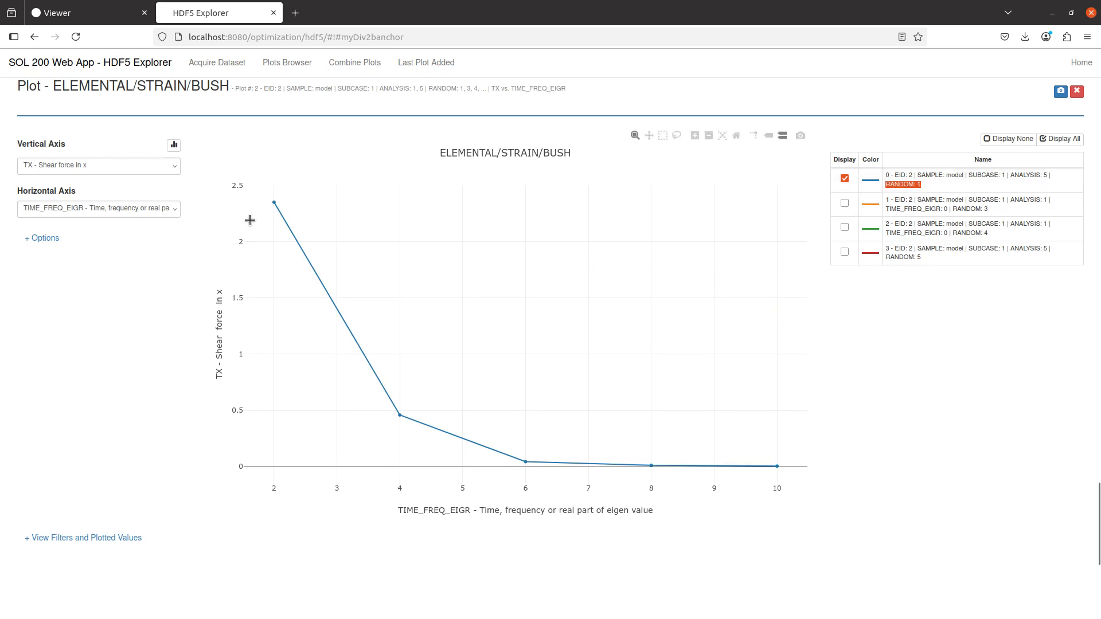
{"action": "mouse_move", "coordinate": [269, 203]}
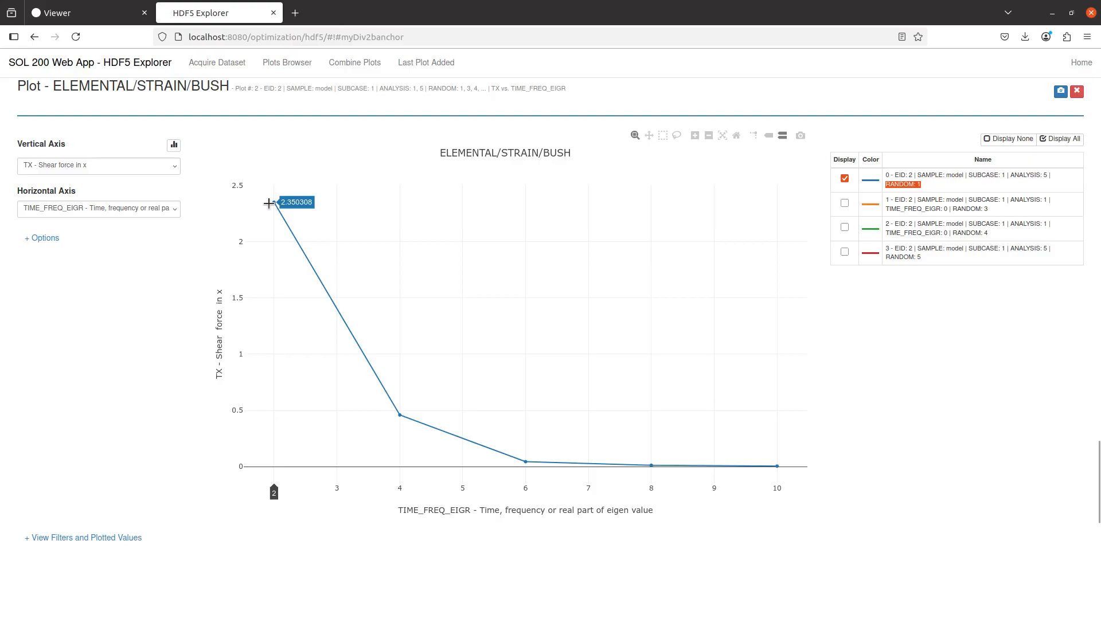
{"action": "key", "text": "alt+Tab"}
{"action": "left_click_drag", "start_coordinate": [506, 1], "coordinate": [506, 0]}
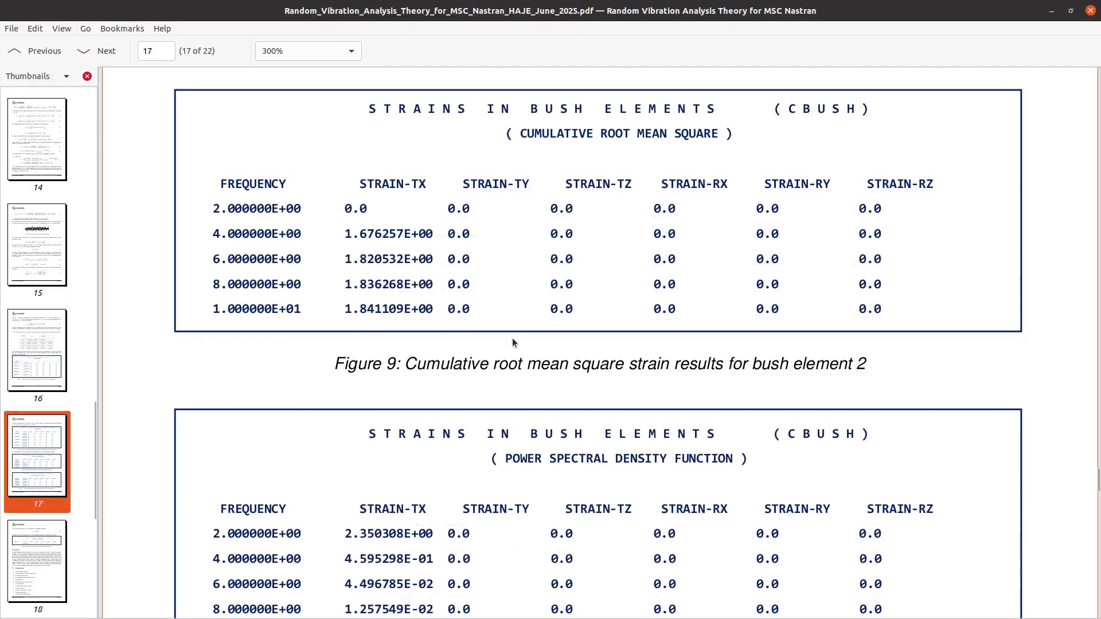
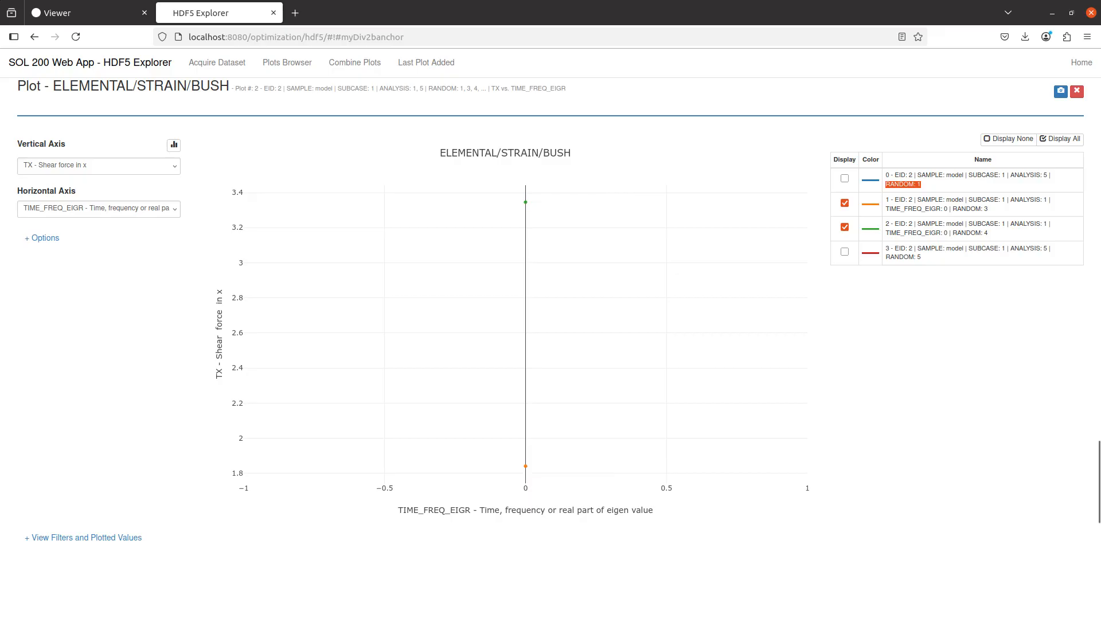
- Locate the root mean square and zero crossings strain tables in model(3).f06 and highlight element 2's STRAIN-TX zero crossings value
{"action": "scroll", "coordinate": [585, 361], "scroll_direction": "down", "scroll_amount": 20}
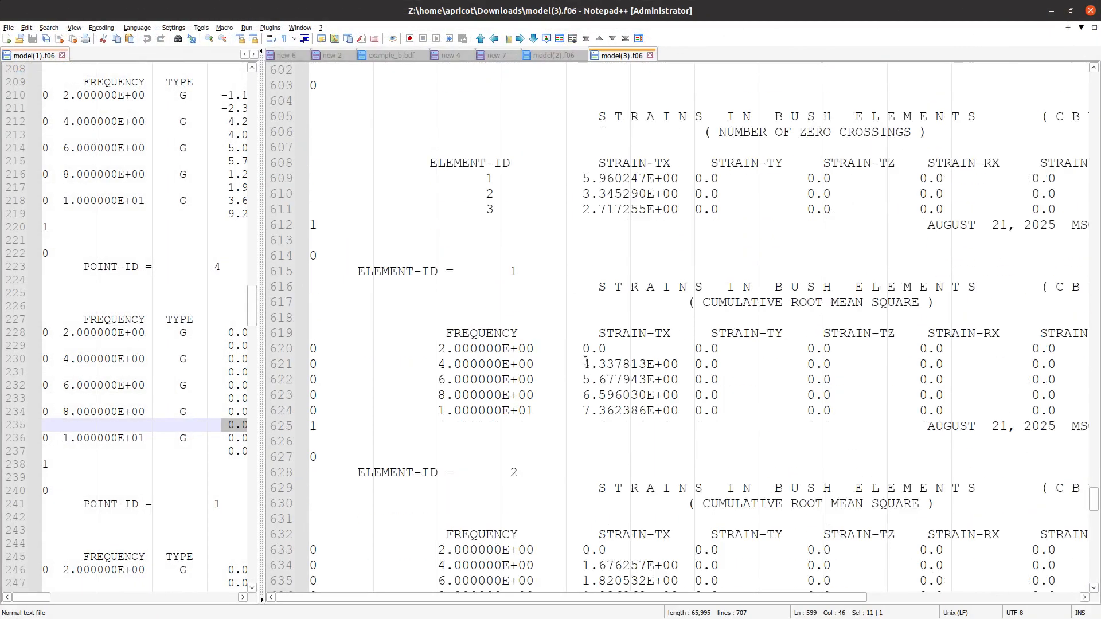
{"action": "scroll", "coordinate": [585, 358], "scroll_direction": "up", "scroll_amount": 19}
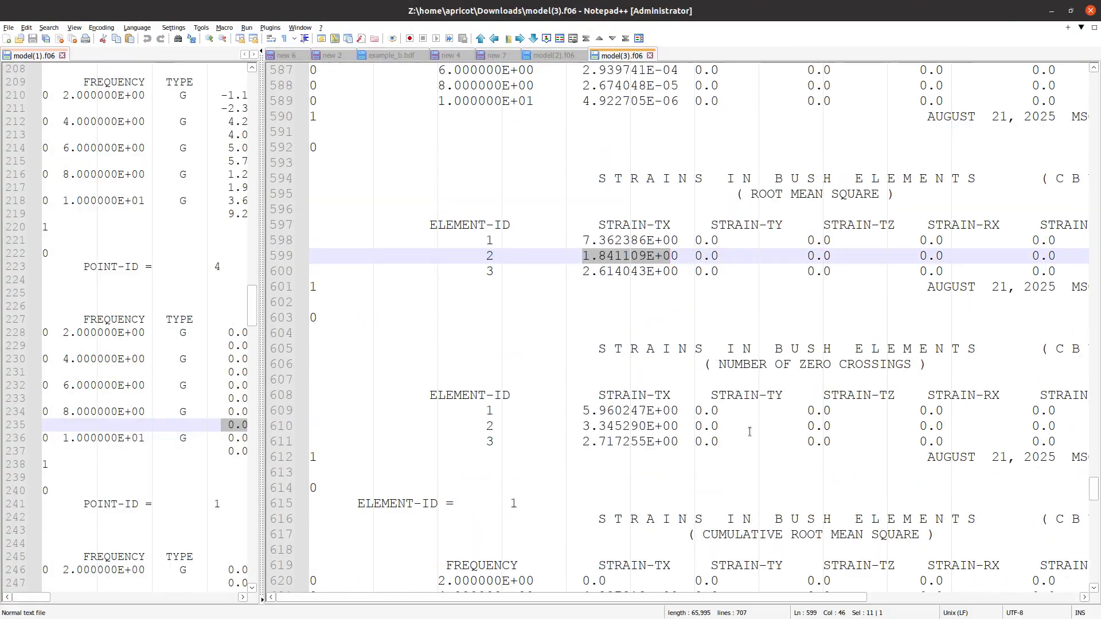
{"action": "left_click_drag", "start_coordinate": [583, 426], "coordinate": [710, 426]}
{"action": "left_click", "coordinate": [597, 334]}
{"action": "left_click_drag", "start_coordinate": [583, 349], "coordinate": [730, 454]}
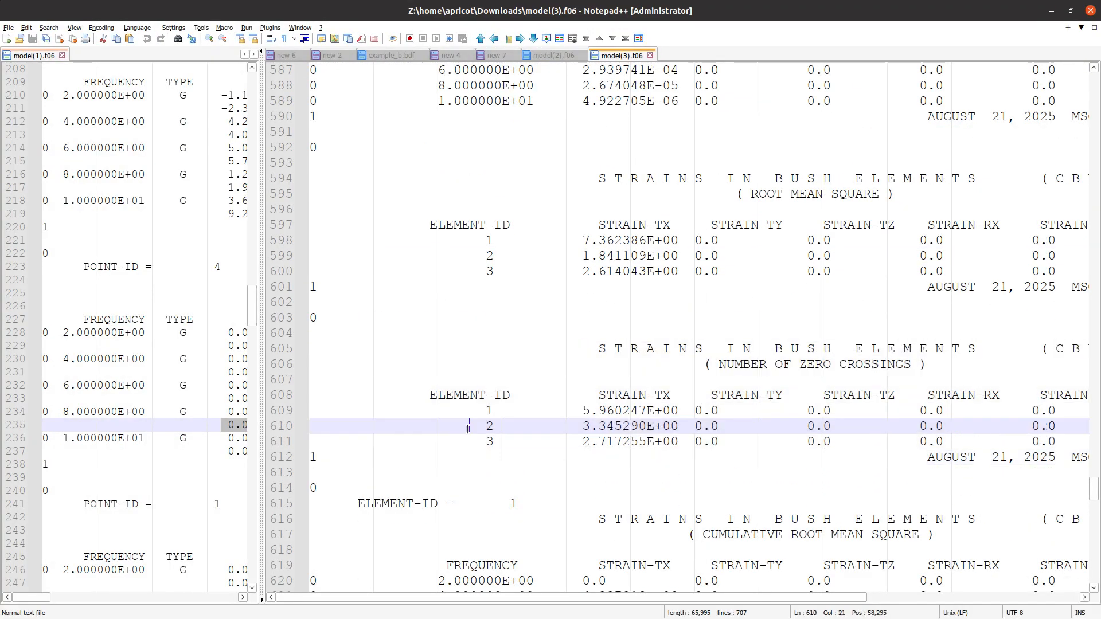
{"action": "triple_click", "coordinate": [466, 429]}
{"action": "left_click", "coordinate": [559, 426]}
{"action": "left_click_drag", "start_coordinate": [580, 425], "coordinate": [661, 427]}
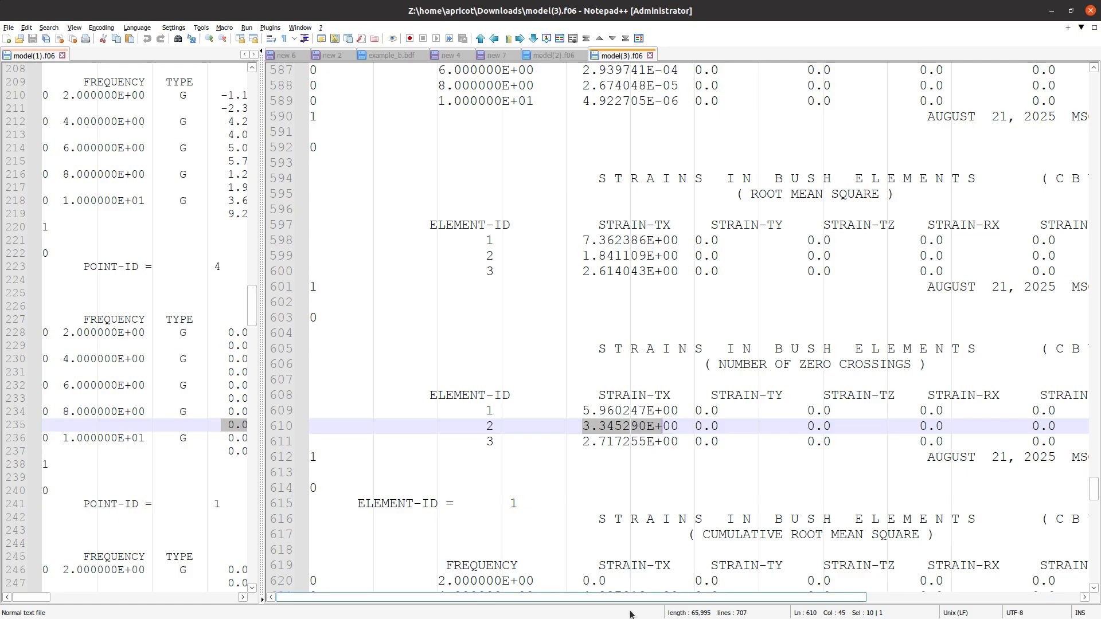
- Highlight the STRAIN-TX column of the zero crossings table in model(3).f06 and switch back to the HDF5 Explorer plot
{"action": "scroll", "coordinate": [712, 597], "scroll_direction": "right", "scroll_amount": 3}
{"action": "scroll", "coordinate": [711, 593], "scroll_direction": "right", "scroll_amount": 2}
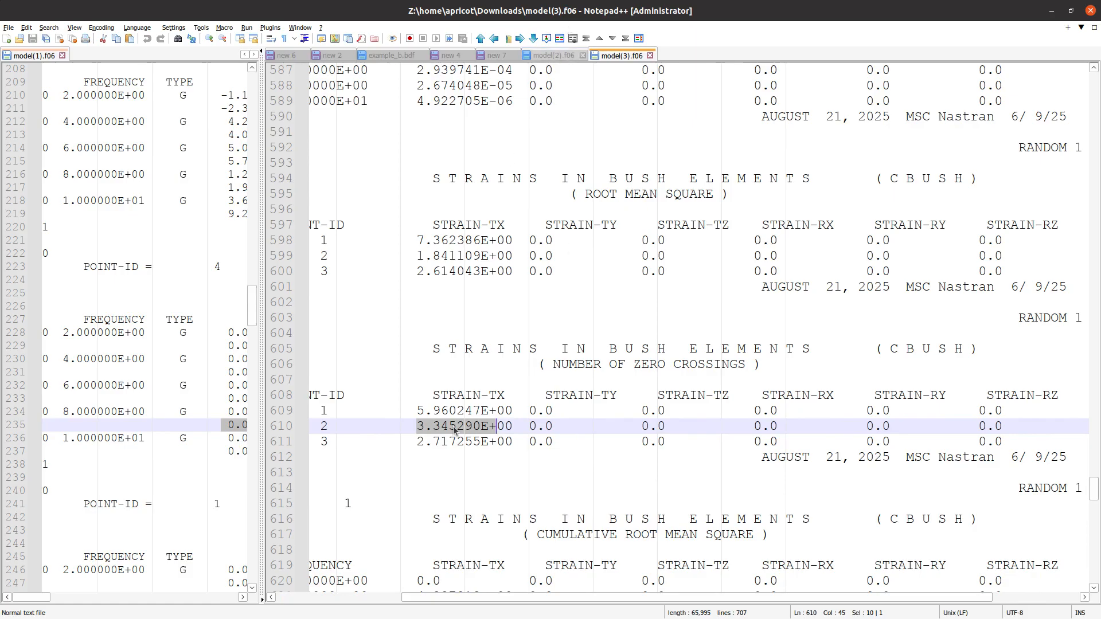
{"action": "left_click_drag", "start_coordinate": [425, 397], "coordinate": [510, 443]}
{"action": "left_click", "coordinate": [411, 395]}
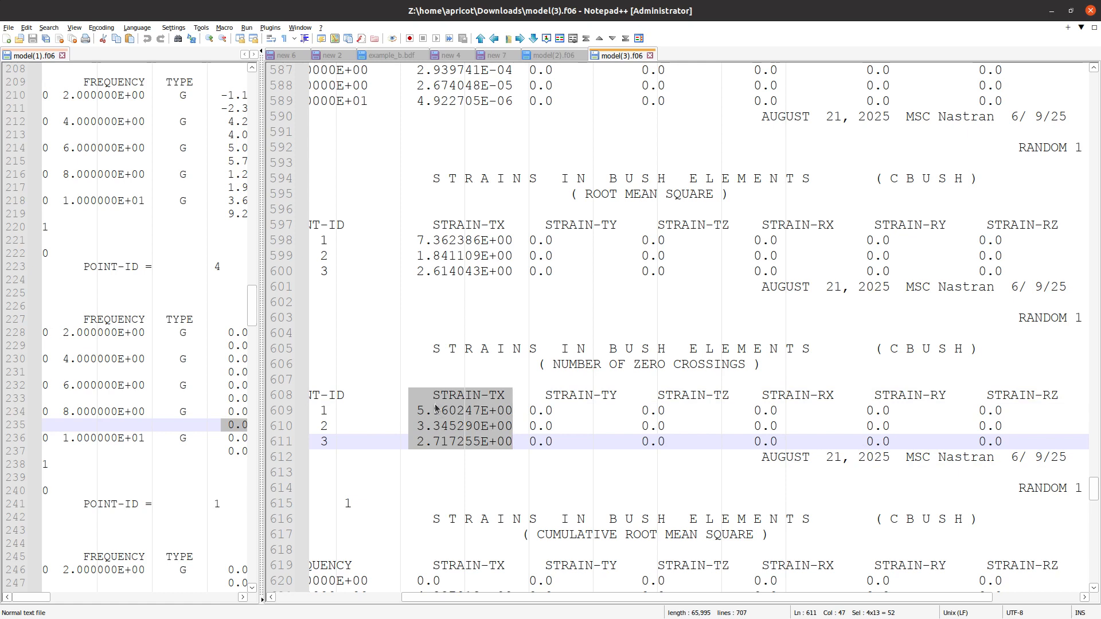
{"action": "key", "text": "alt+Tab"}
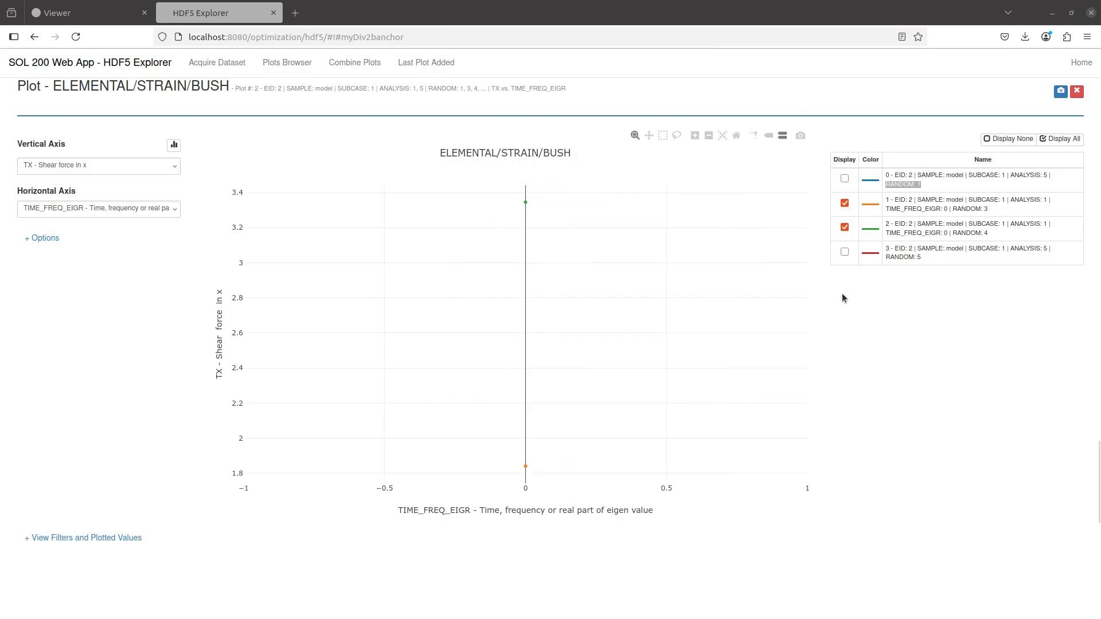
- Display the RANDOM 5 curve and zoom in on its point at frequency 10 to read the TX value
{"action": "left_click", "coordinate": [844, 252]}
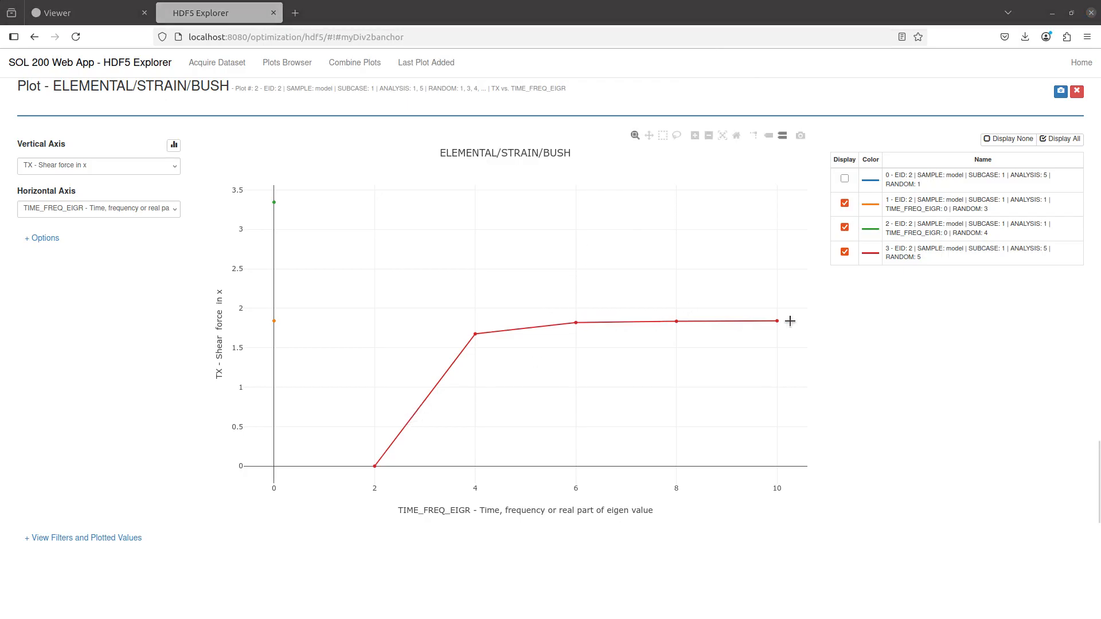
{"action": "mouse_move", "coordinate": [779, 320]}
{"action": "left_click_drag", "start_coordinate": [743, 301], "coordinate": [826, 398]}
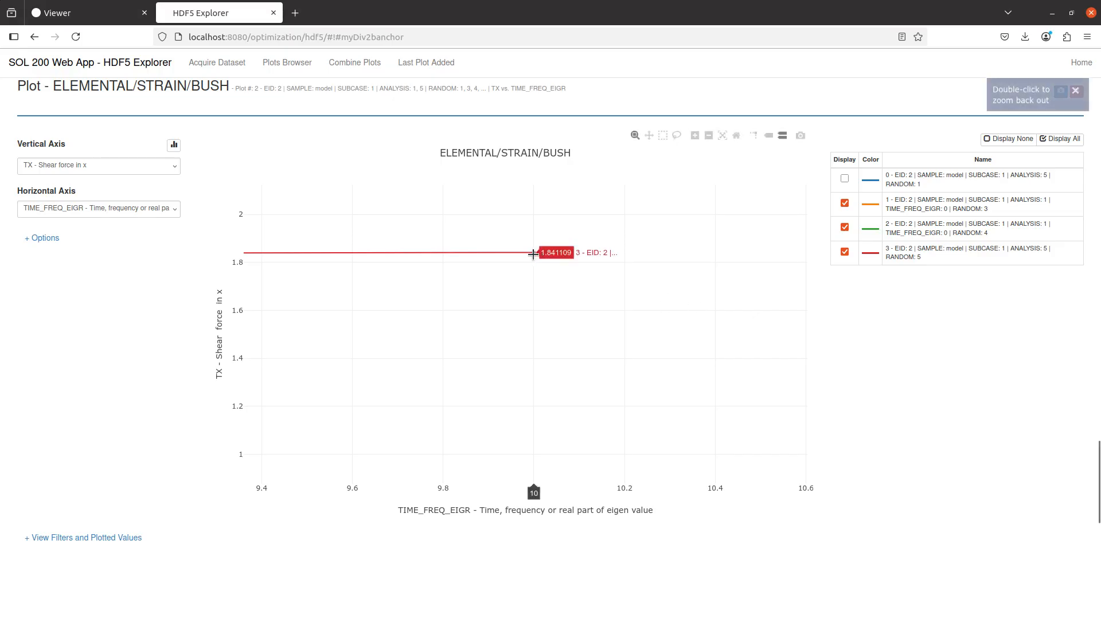
- Locate the cumulative root mean square strain tables in model(3).f06 and highlight the table for element 1
{"action": "key", "text": "alt+Tab"}
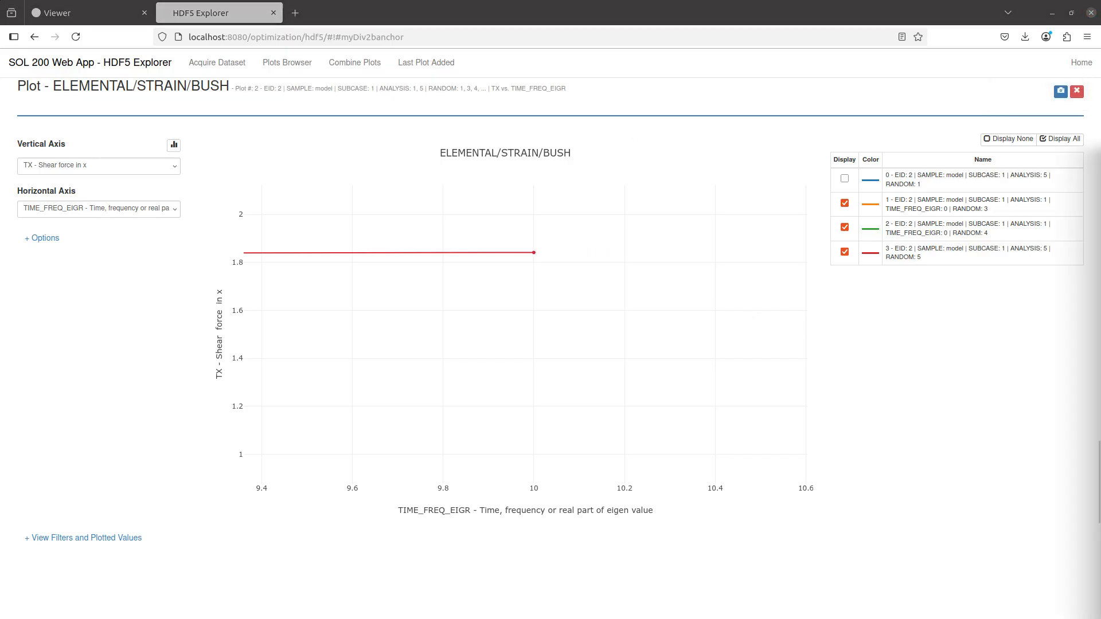
{"action": "scroll", "coordinate": [568, 394], "scroll_direction": "down", "scroll_amount": 4}
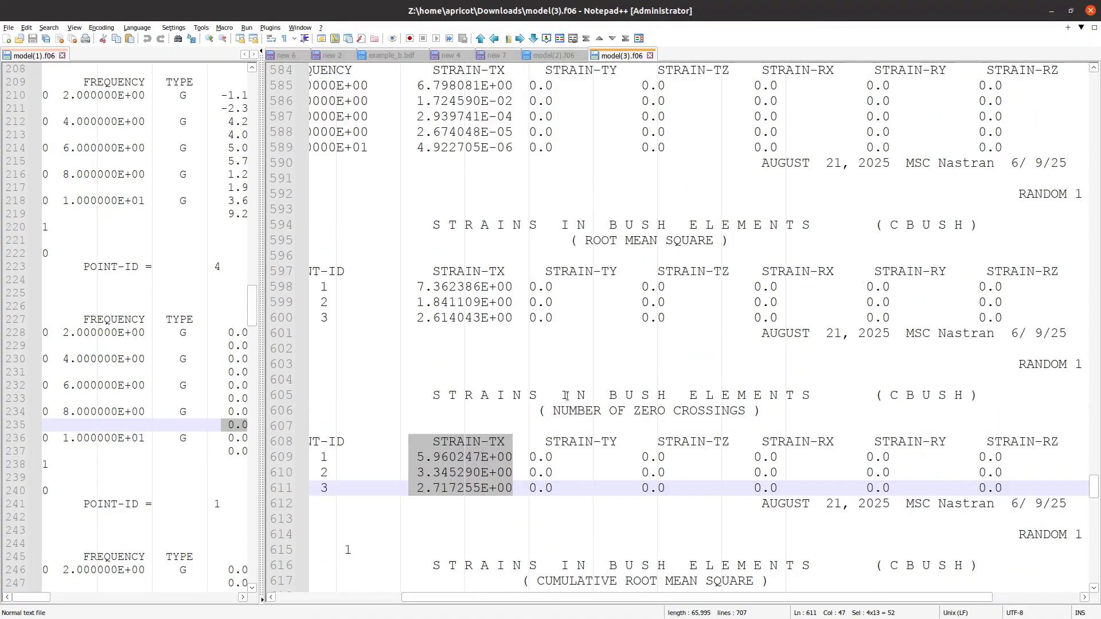
{"action": "scroll", "coordinate": [567, 396], "scroll_direction": "down", "scroll_amount": 2}
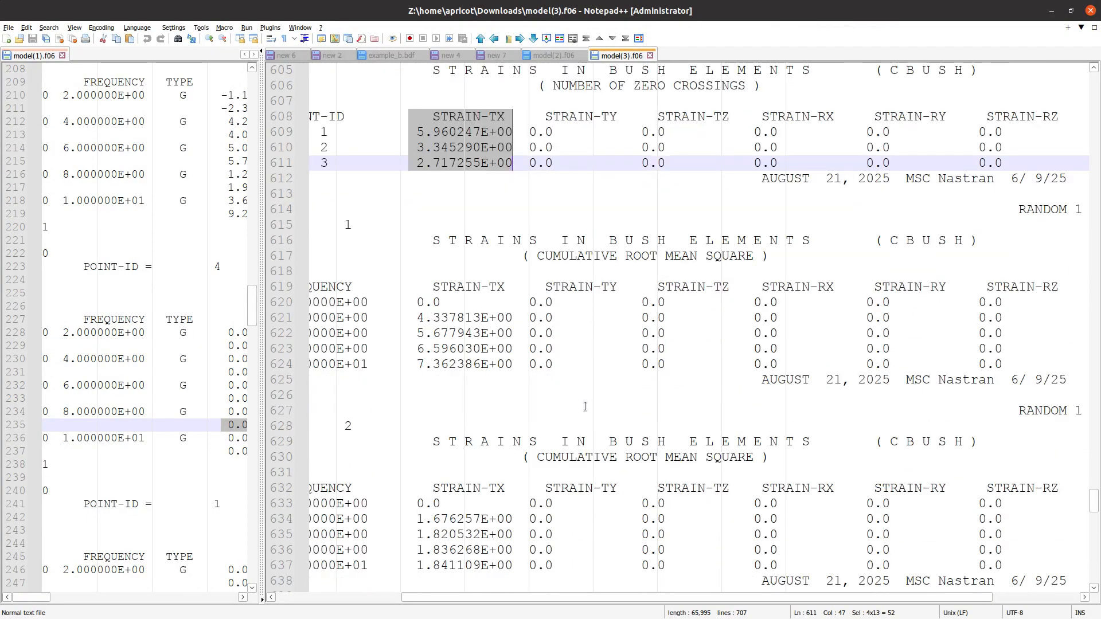
{"action": "left_click_drag", "start_coordinate": [583, 406], "coordinate": [163, 370]}
{"action": "left_click", "coordinate": [420, 261]}
{"action": "left_click_drag", "start_coordinate": [389, 229], "coordinate": [605, 383]}
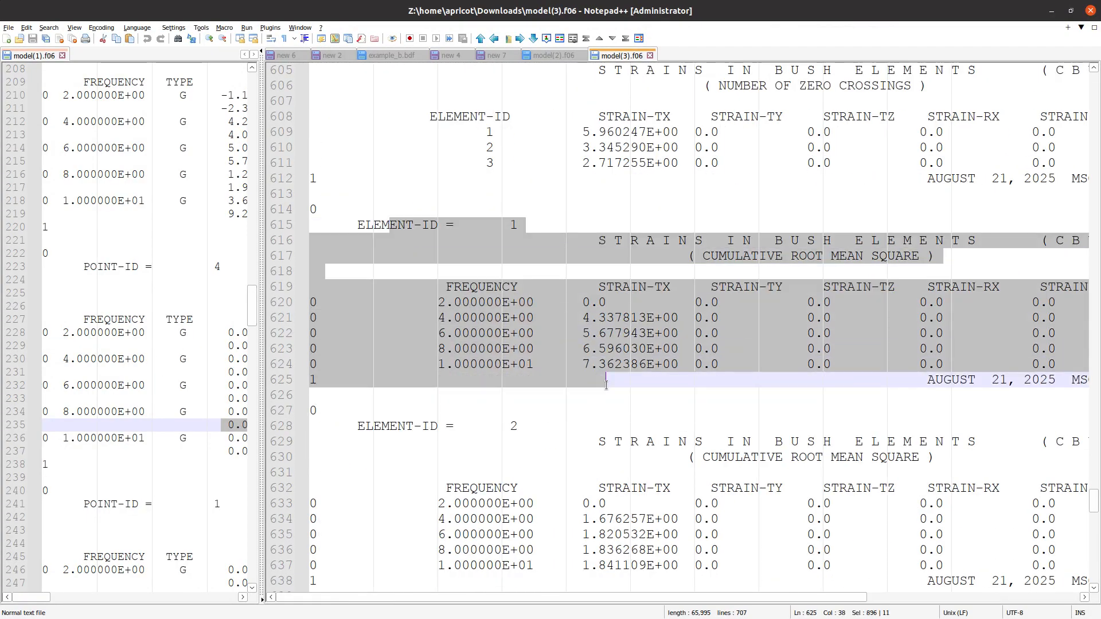
{"action": "scroll", "coordinate": [604, 383], "scroll_direction": "down", "scroll_amount": 4}
- Highlight element 2's cumulative root mean square STRAIN-TX value at frequency 10 and switch back to the HDF5 Explorer plot
{"action": "left_click", "coordinate": [470, 230]}
{"action": "left_click_drag", "start_coordinate": [430, 380], "coordinate": [660, 383]}
{"action": "triple_click", "coordinate": [660, 383]}
{"action": "left_click", "coordinate": [605, 380]}
{"action": "left_click_drag", "start_coordinate": [579, 380], "coordinate": [669, 376]}
{"action": "key", "text": "alt+Tab"}
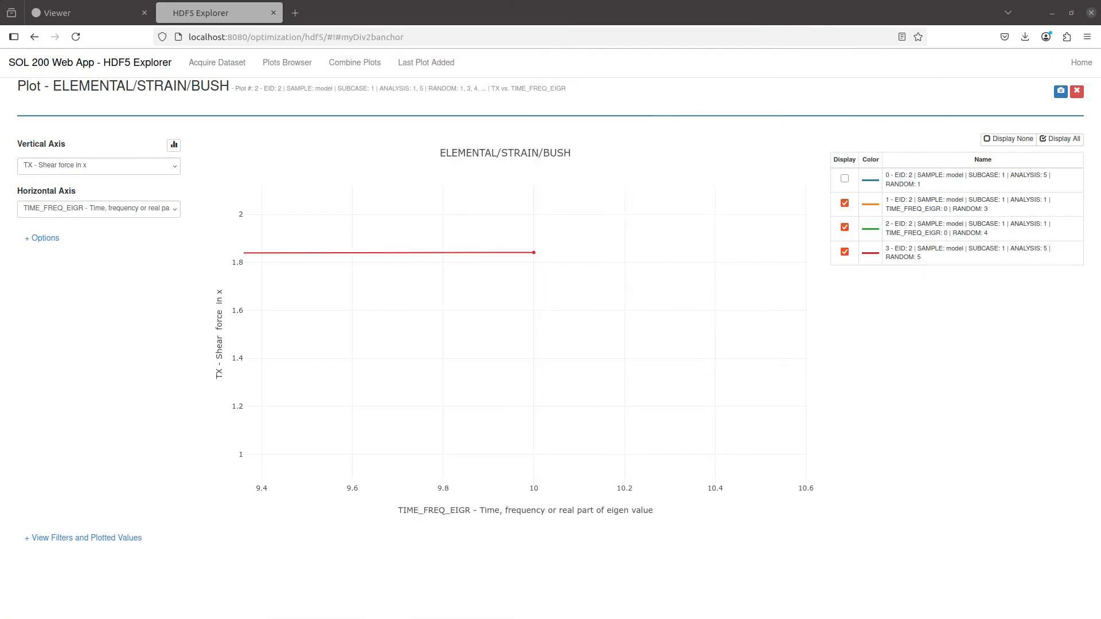
- Restore the plot's full range and examine the theory document's bushing element 2 strain results on page 17
{"action": "left_click", "coordinate": [737, 138]}
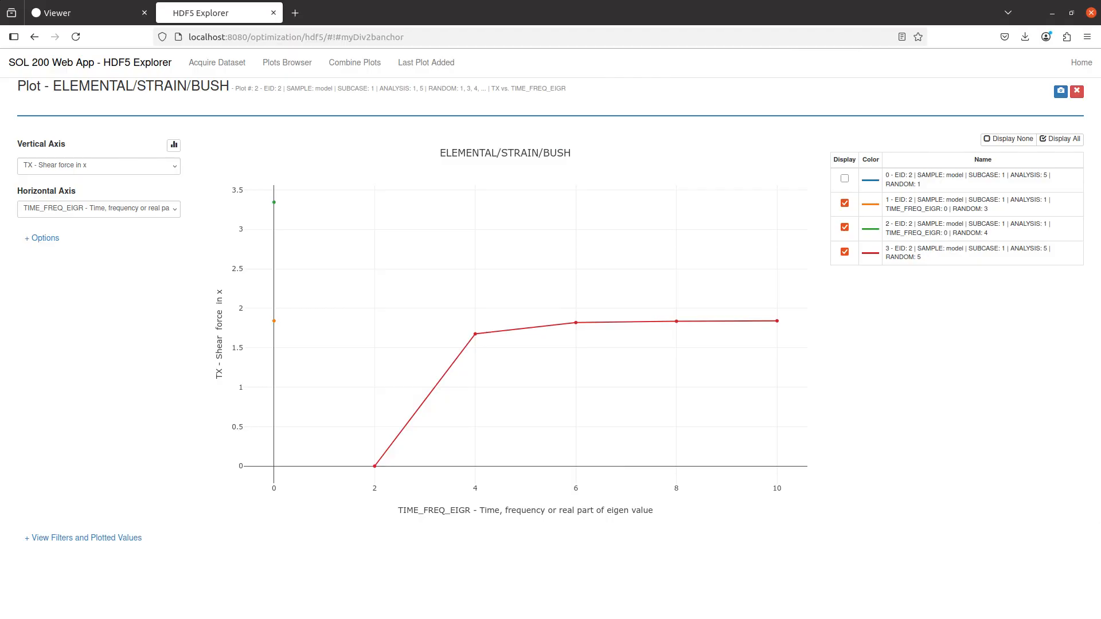
{"action": "key", "text": "alt+Tab"}
{"action": "scroll", "coordinate": [474, 464], "scroll_direction": "down", "scroll_amount": 12}
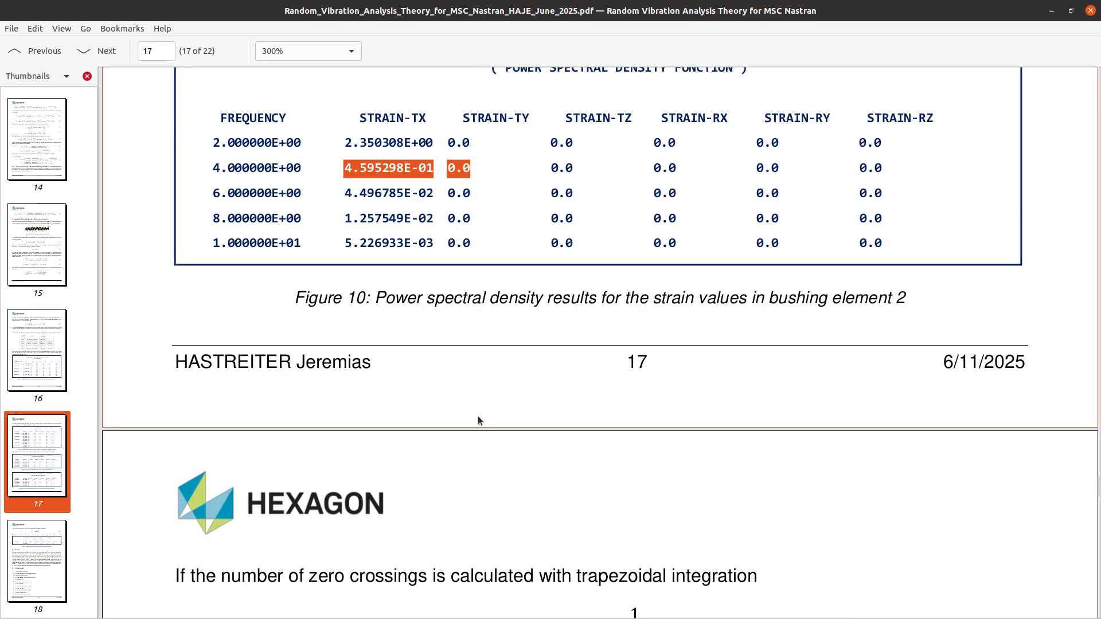
- Review the cumulative root mean square, root mean square and zero crossings strain tables in model(3).f06
{"action": "key", "text": "alt+Tab"}
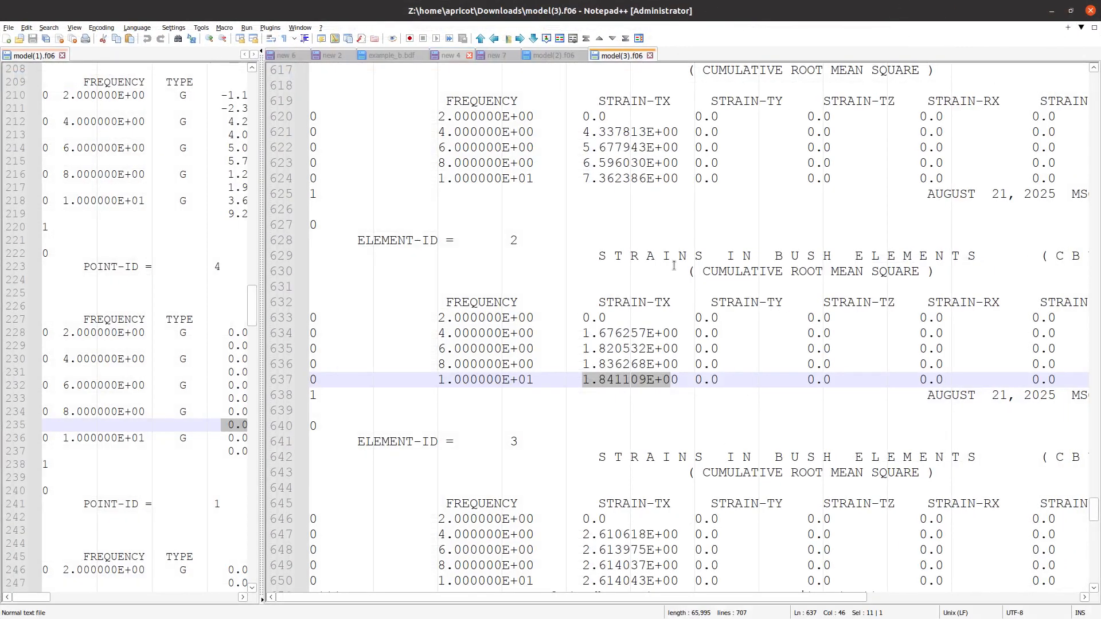
{"action": "key", "text": "Up"}
{"action": "key", "text": "Up"}
{"action": "key", "text": "Up"}
{"action": "key", "text": "Up"}
{"action": "key", "text": "Up"}
{"action": "key", "text": "Up"}
{"action": "key", "text": "Up"}
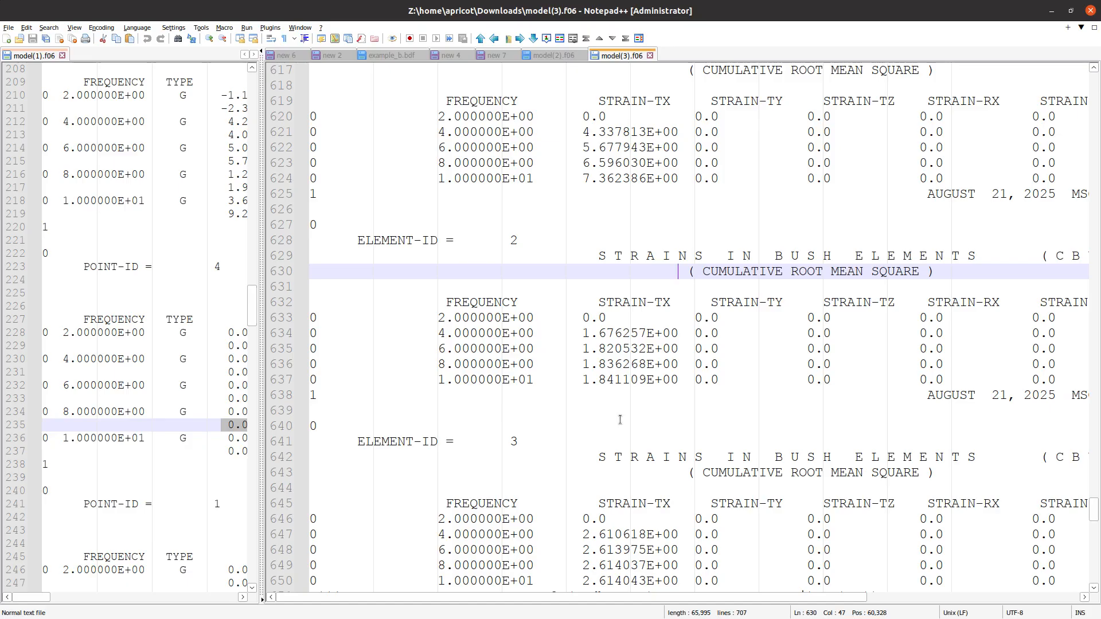
{"action": "scroll", "coordinate": [592, 428], "scroll_direction": "up", "scroll_amount": 9}
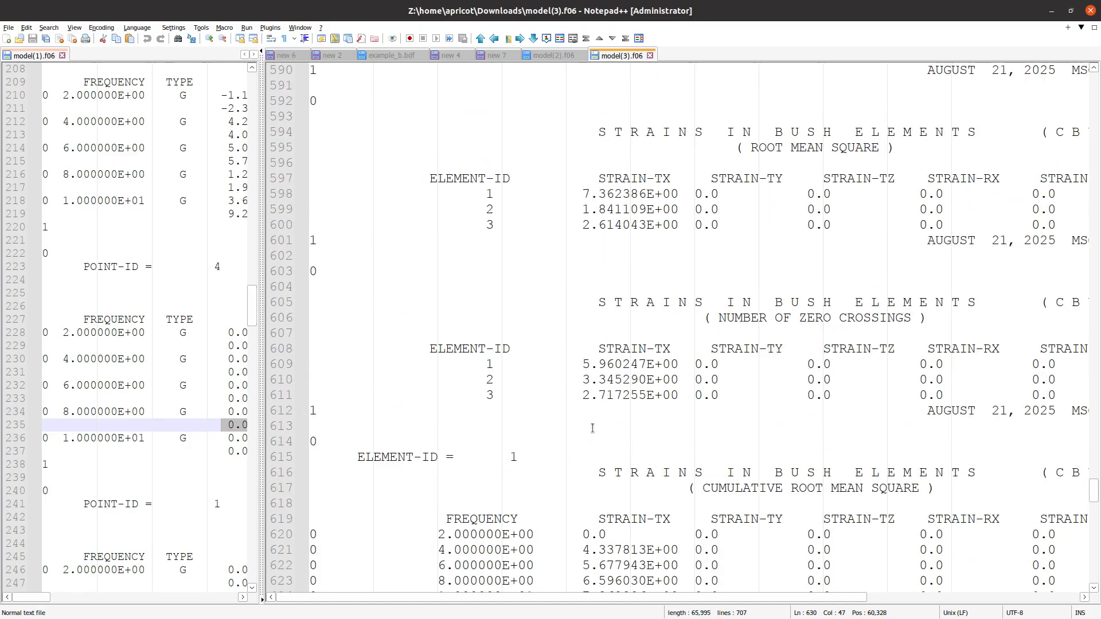
{"action": "left_click_drag", "start_coordinate": [668, 11], "coordinate": [1066, 616]}
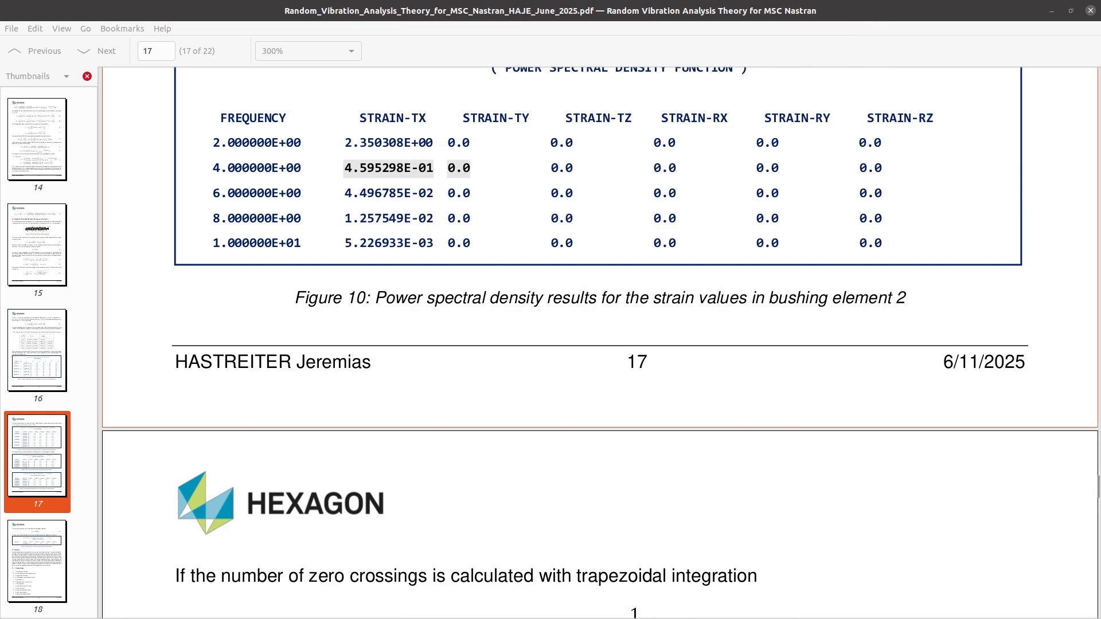
- Switch to the Viewer's Pre application and open the bulk data entry selection
{"action": "key", "text": "alt+Tab"}
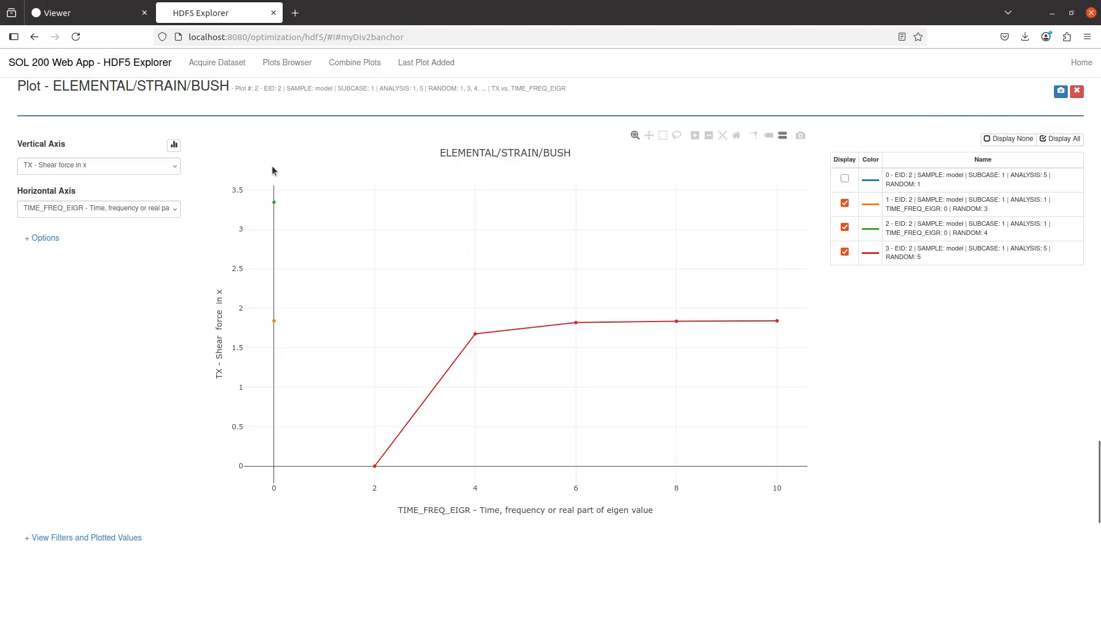
{"action": "scroll", "coordinate": [272, 138], "scroll_direction": "up", "scroll_amount": 12}
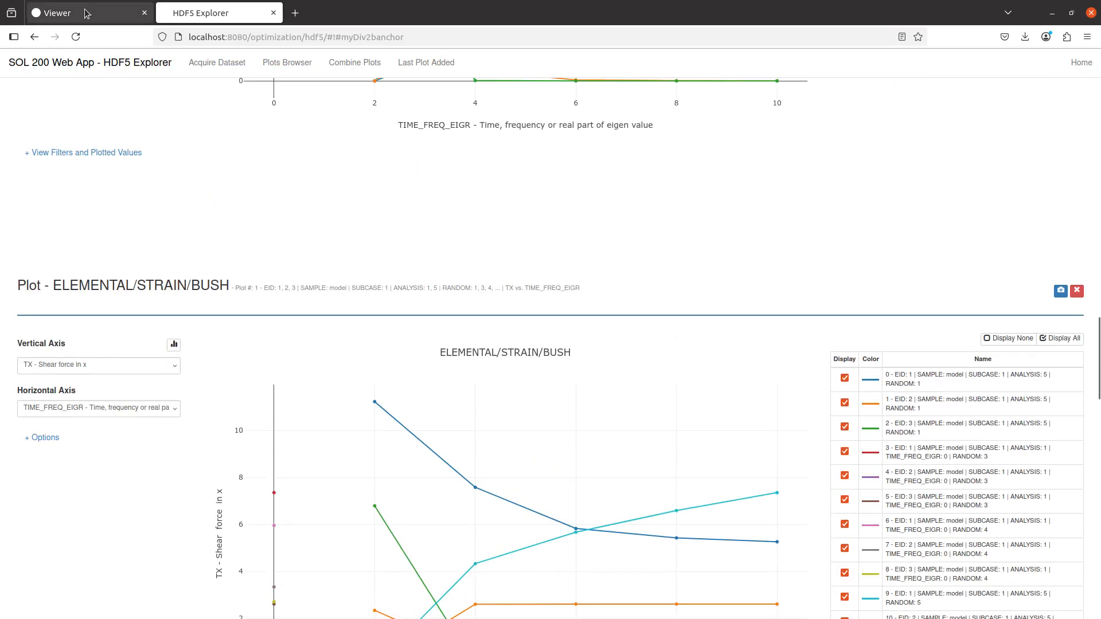
{"action": "left_click", "coordinate": [84, 13]}
{"action": "scroll", "coordinate": [117, 208], "scroll_direction": "up", "scroll_amount": 10}
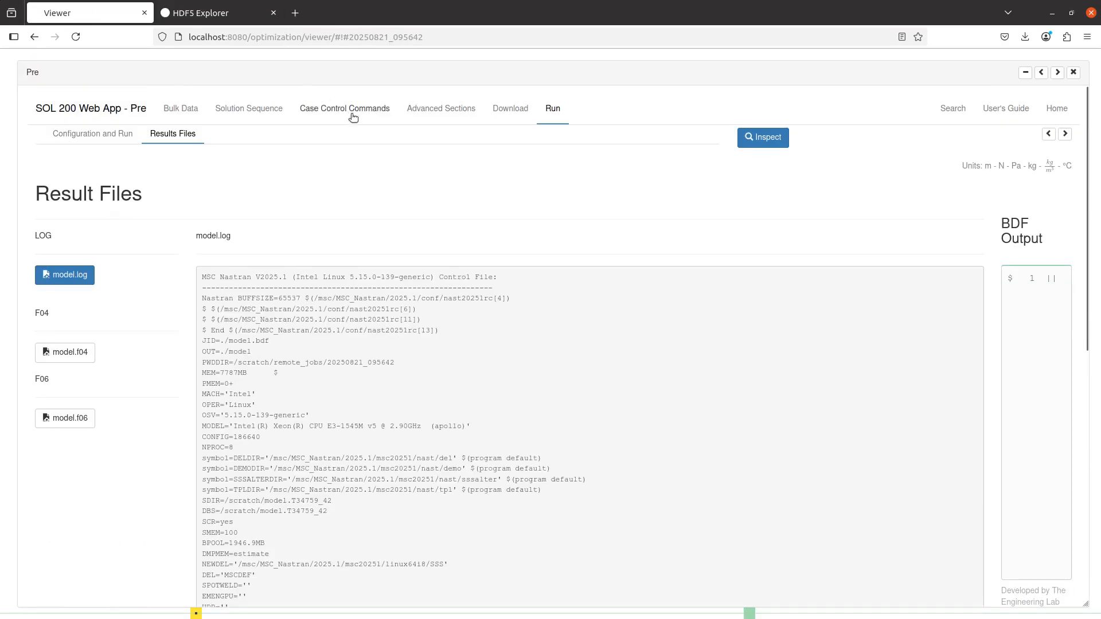
{"action": "left_click", "coordinate": [349, 110]}
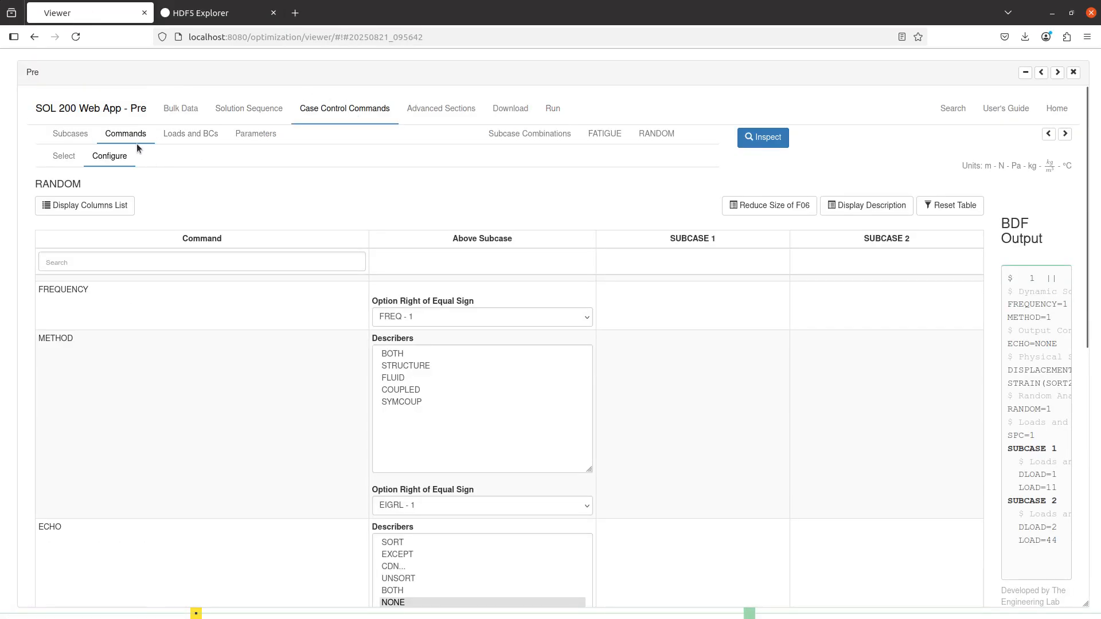
{"action": "left_click", "coordinate": [186, 111]}
{"action": "left_click", "coordinate": [191, 134]}
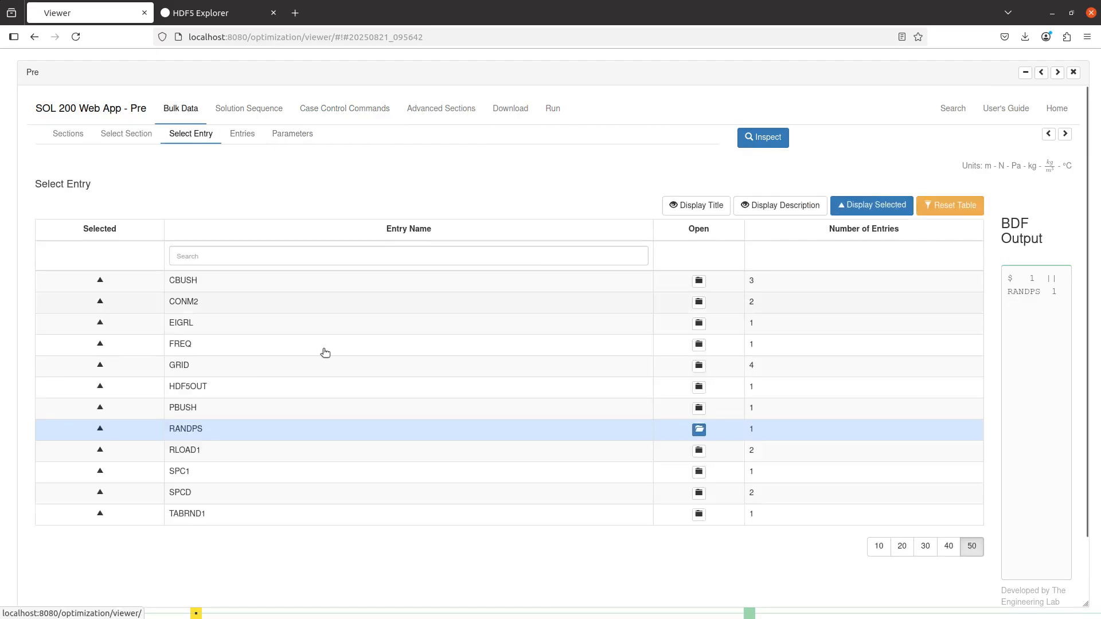
- Show all bulk data entry types, search for "set", open SET and create two SET entries
{"action": "left_click", "coordinate": [876, 205]}
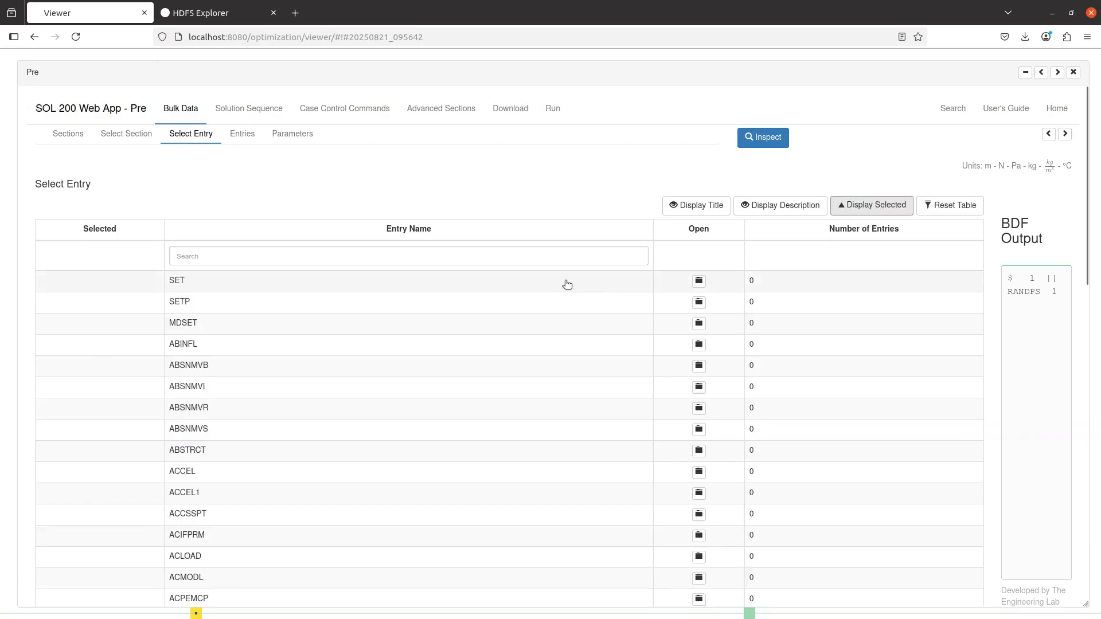
{"action": "left_click", "coordinate": [518, 254]}
{"action": "type", "text": "set"}
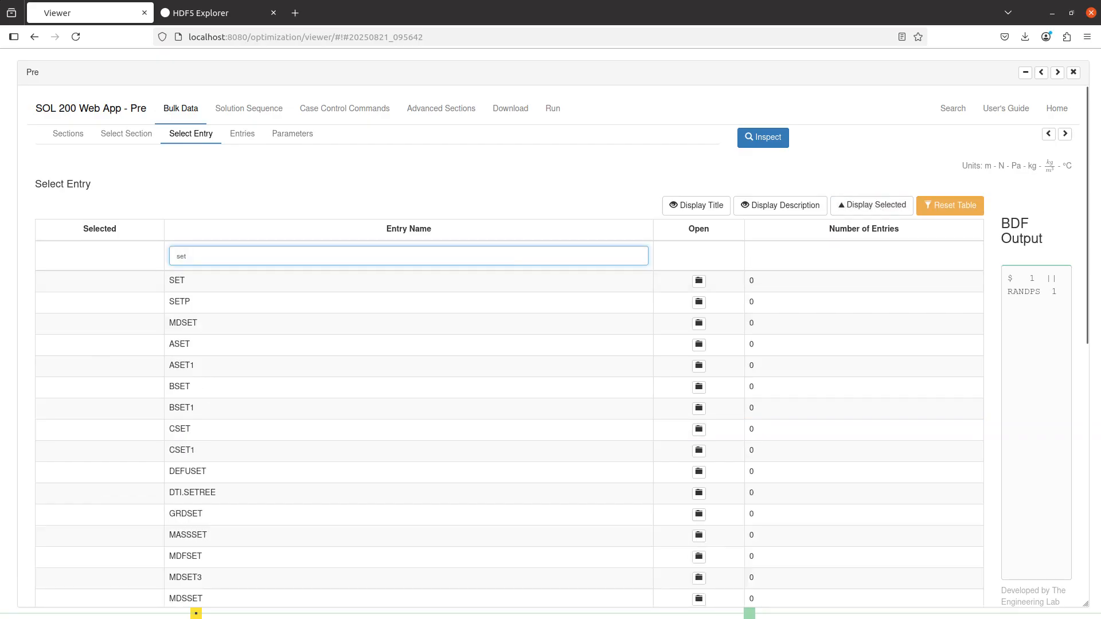
{"action": "left_click", "coordinate": [698, 281]}
{"action": "left_click", "coordinate": [946, 205]}
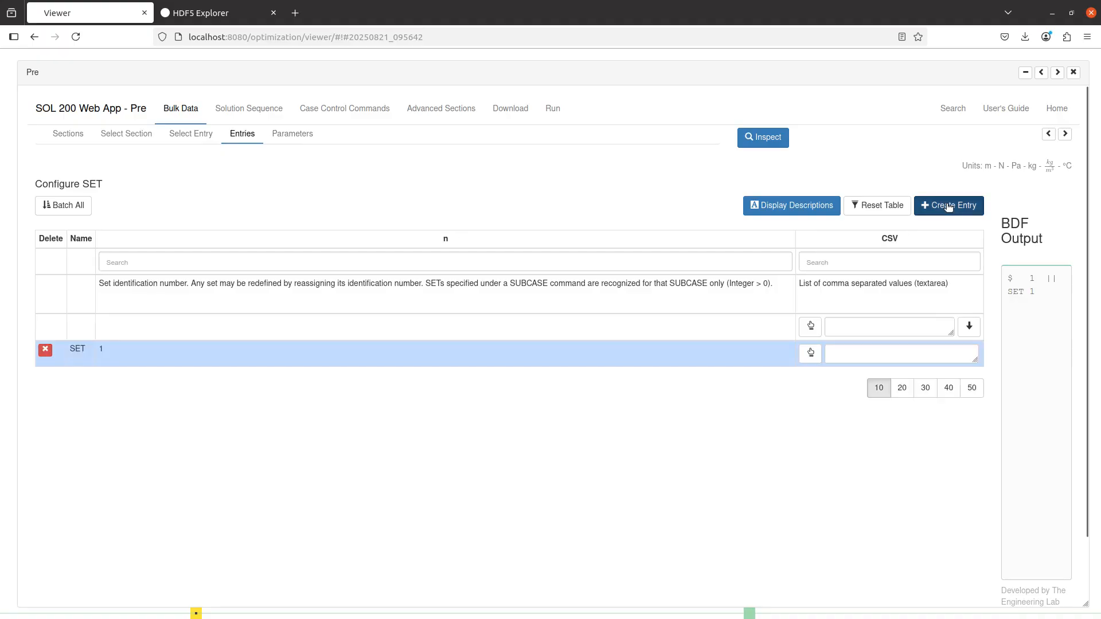
{"action": "left_click", "coordinate": [946, 205]}
- Narrow the Pre panel to uncover the model, fit it to the view and rotate it to an oblique angle
{"action": "left_click", "coordinate": [1058, 73]}
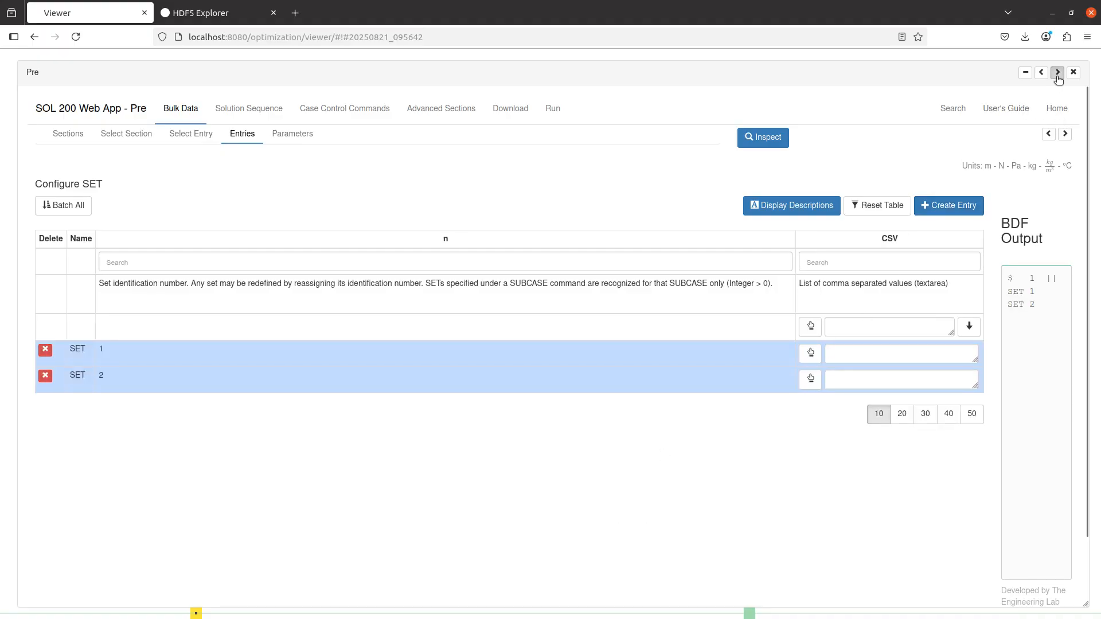
{"action": "left_click", "coordinate": [1057, 72]}
{"action": "left_click", "coordinate": [1057, 72]}
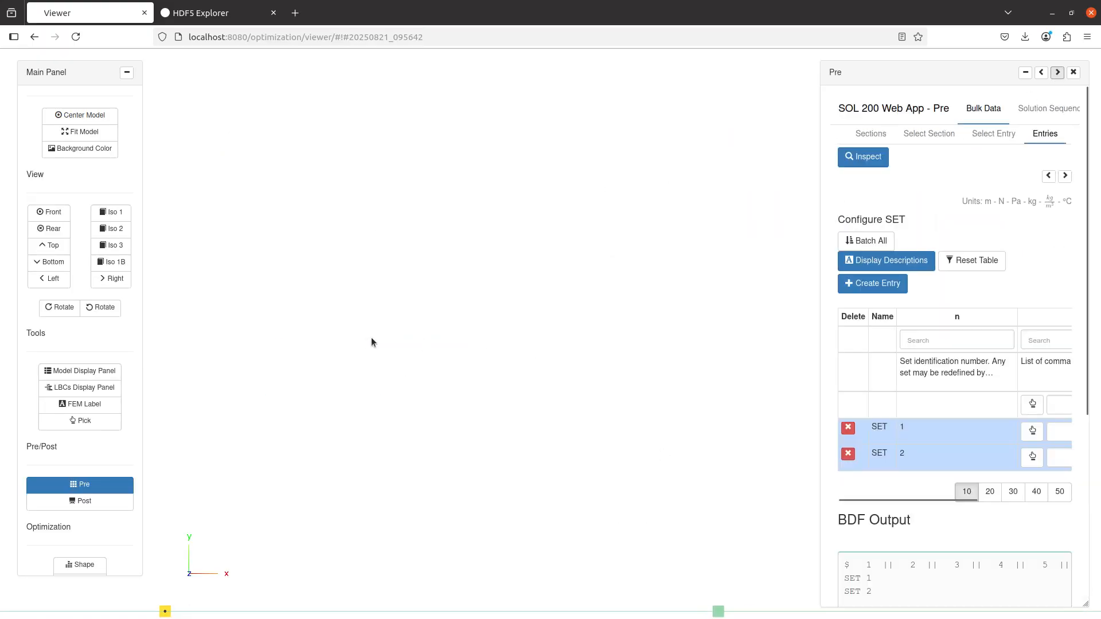
{"action": "scroll", "coordinate": [91, 396], "scroll_direction": "up", "scroll_amount": 3}
{"action": "left_click", "coordinate": [80, 281]}
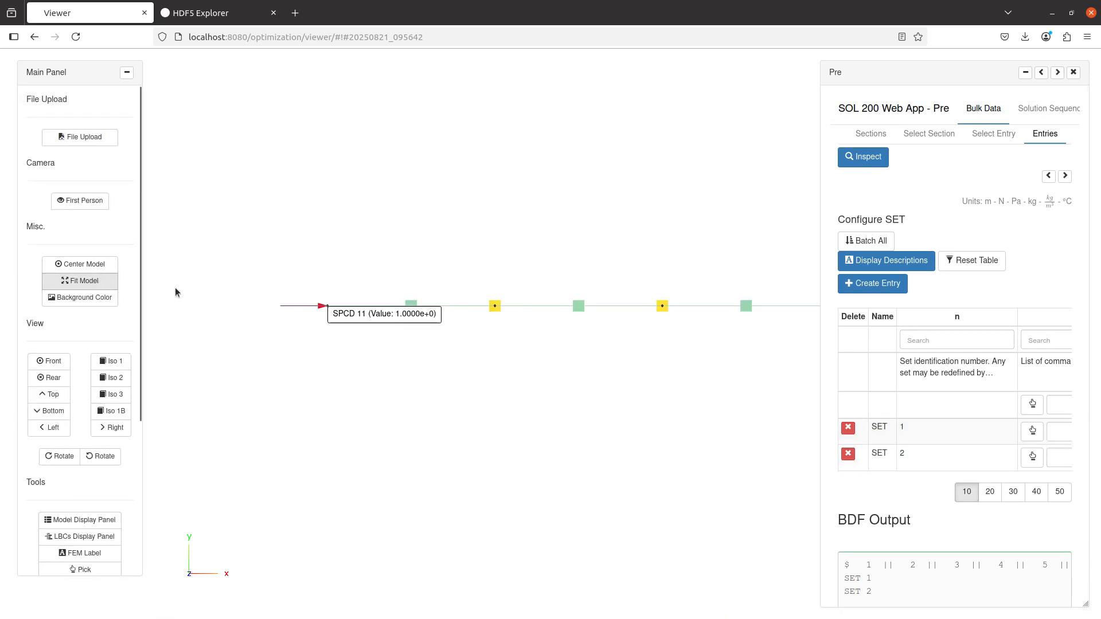
{"action": "left_click_drag", "start_coordinate": [391, 354], "coordinate": [422, 422]}
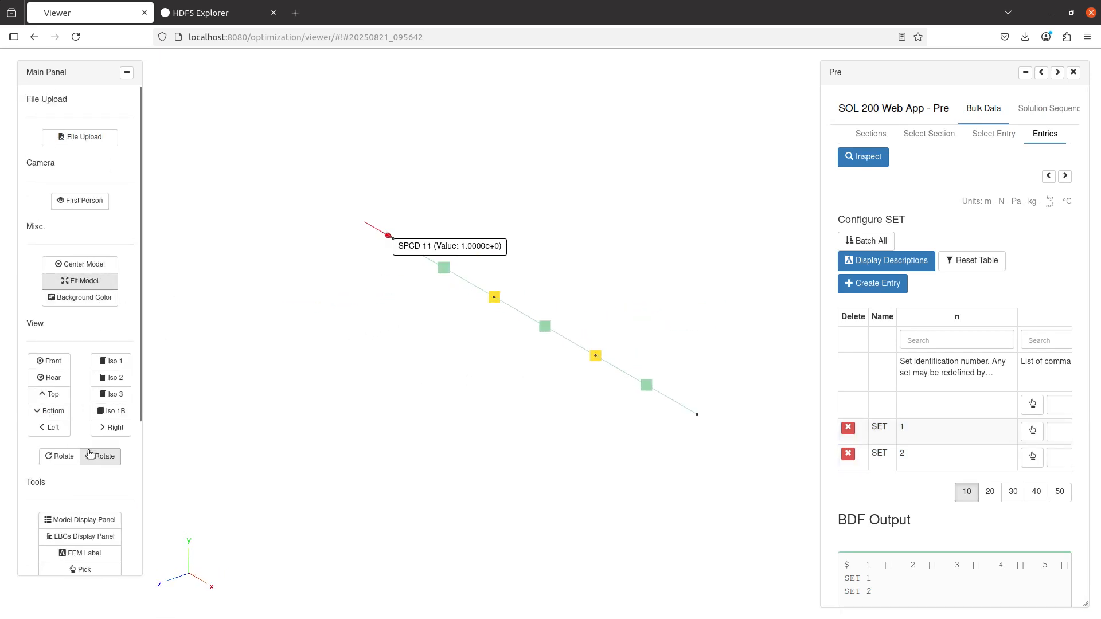
- Fill SET 1's CSV field by picking node 1 in the model, and widen the Pre panel to check the entry
{"action": "scroll", "coordinate": [86, 450], "scroll_direction": "down", "scroll_amount": 3}
{"action": "scroll", "coordinate": [928, 422], "scroll_direction": "right", "scroll_amount": 1}
{"action": "scroll", "coordinate": [929, 422], "scroll_direction": "right", "scroll_amount": 2}
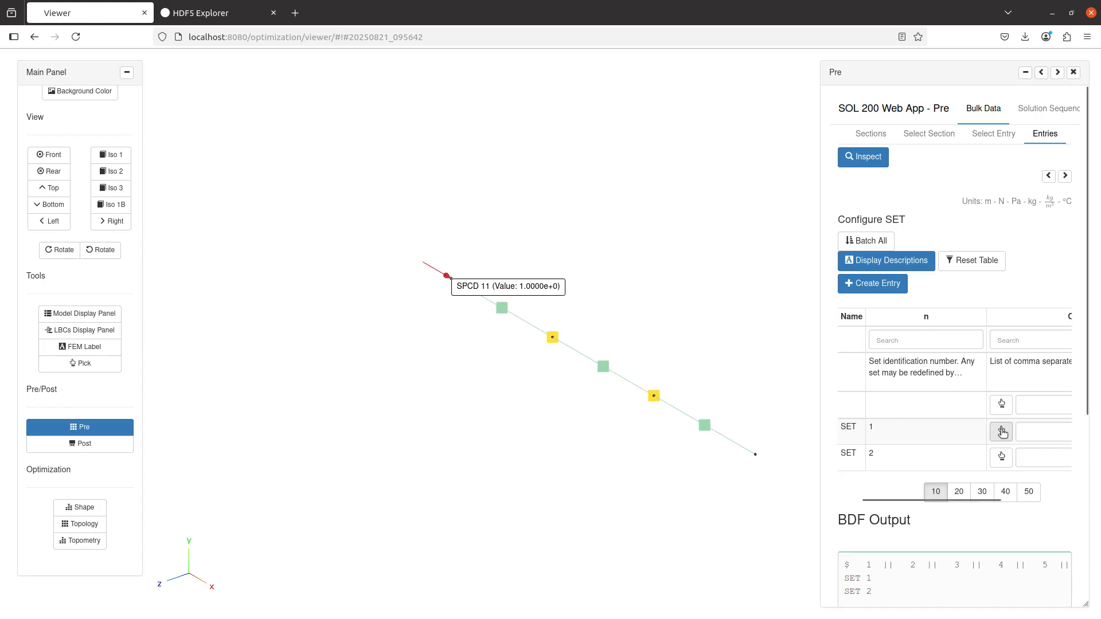
{"action": "left_click", "coordinate": [1001, 433]}
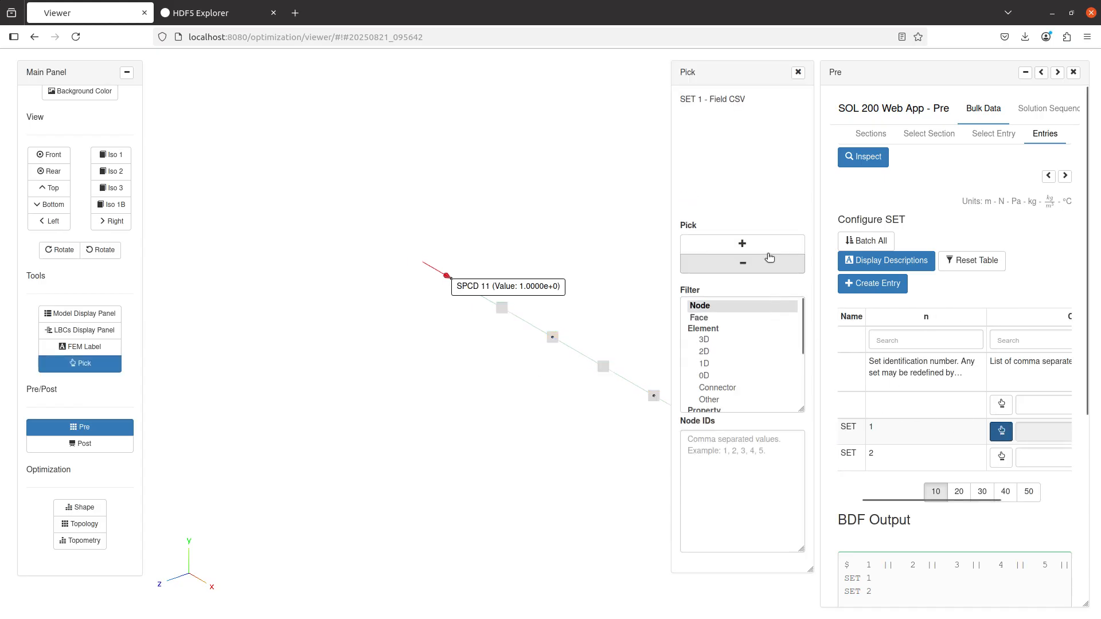
{"action": "left_click", "coordinate": [762, 247]}
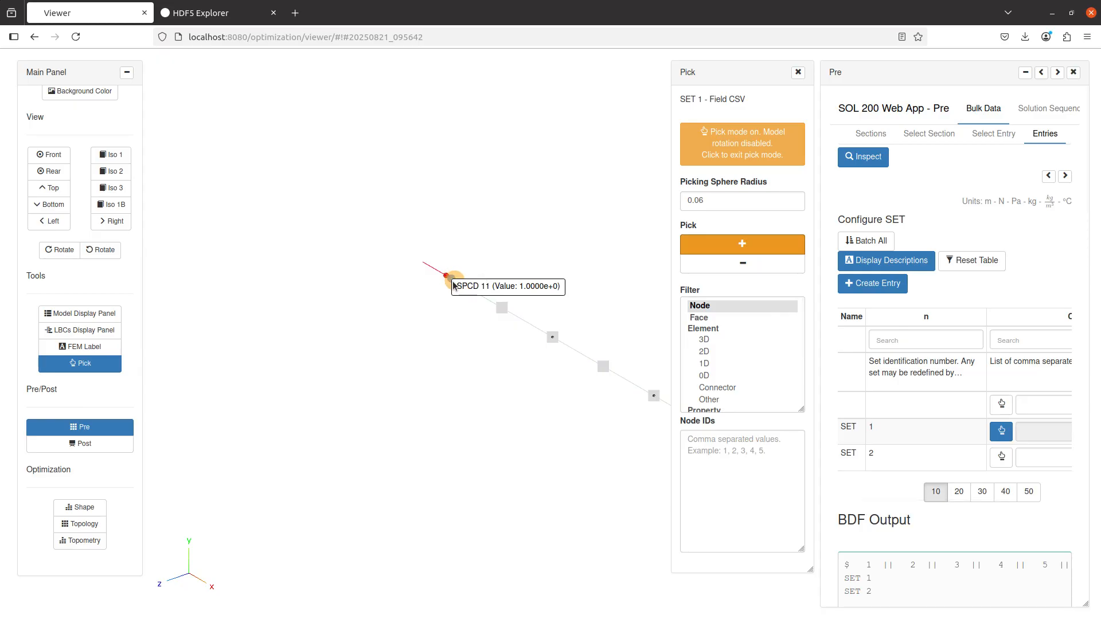
{"action": "left_click", "coordinate": [368, 290]}
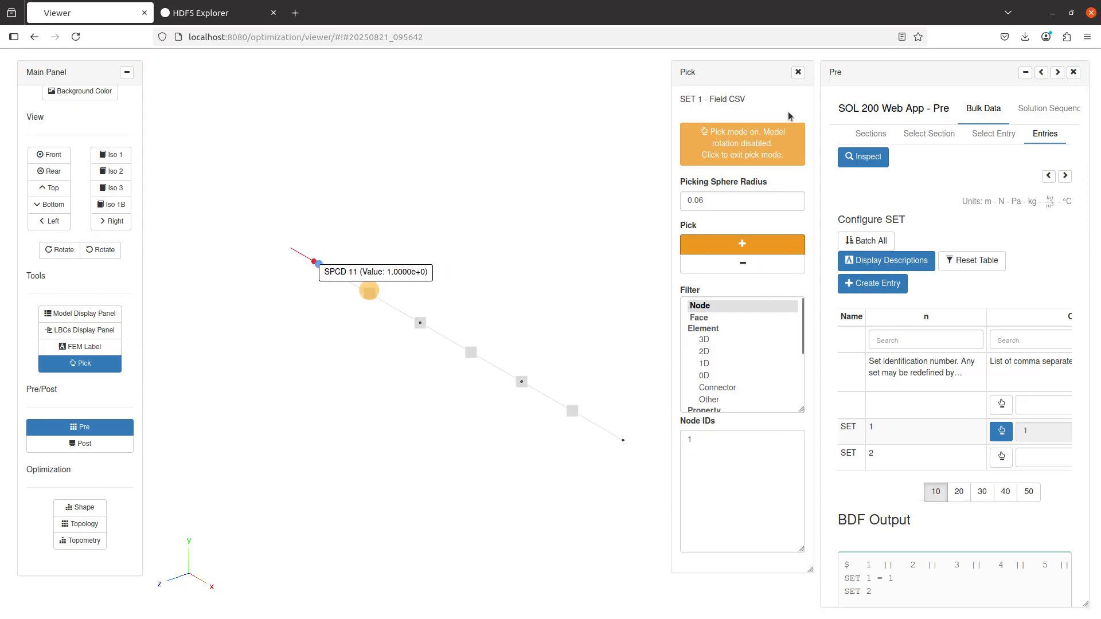
{"action": "left_click", "coordinate": [798, 72]}
{"action": "left_click", "coordinate": [1041, 73]}
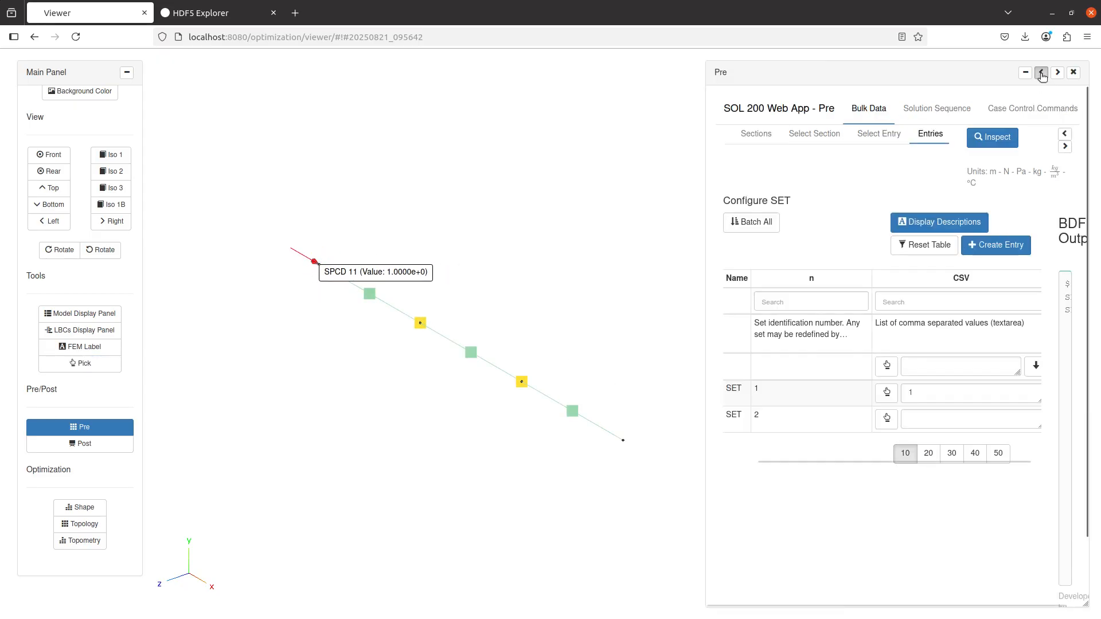
{"action": "double_click", "coordinate": [878, 358]}
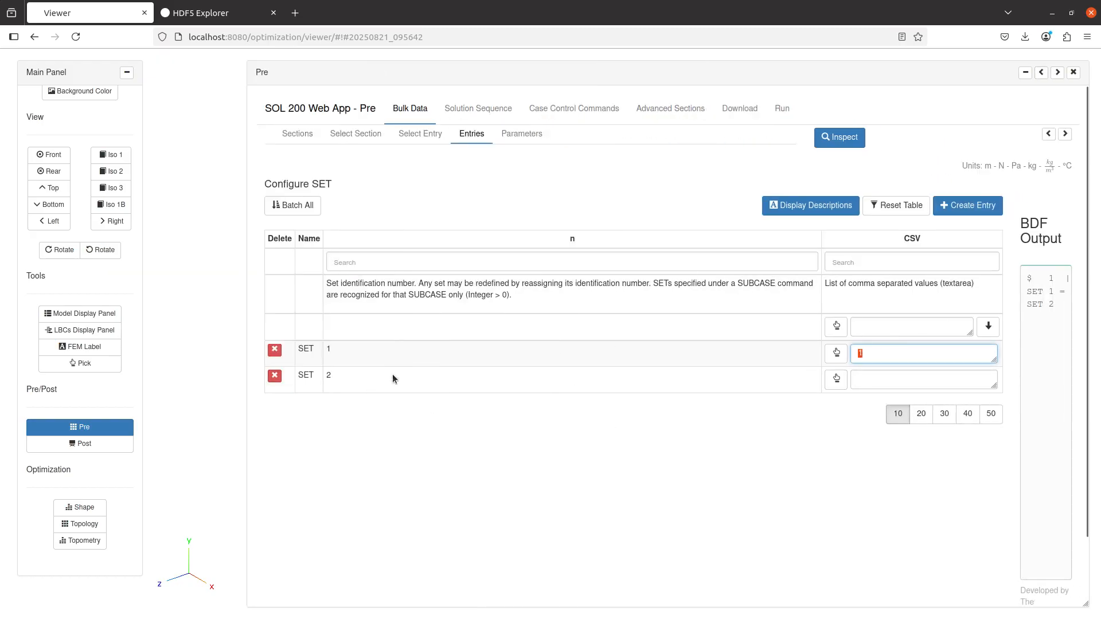
- Fill SET 2's CSV field with element ID 2 using the Pick tool's 0D element filter, and close the Pick tool
{"action": "left_click", "coordinate": [835, 380]}
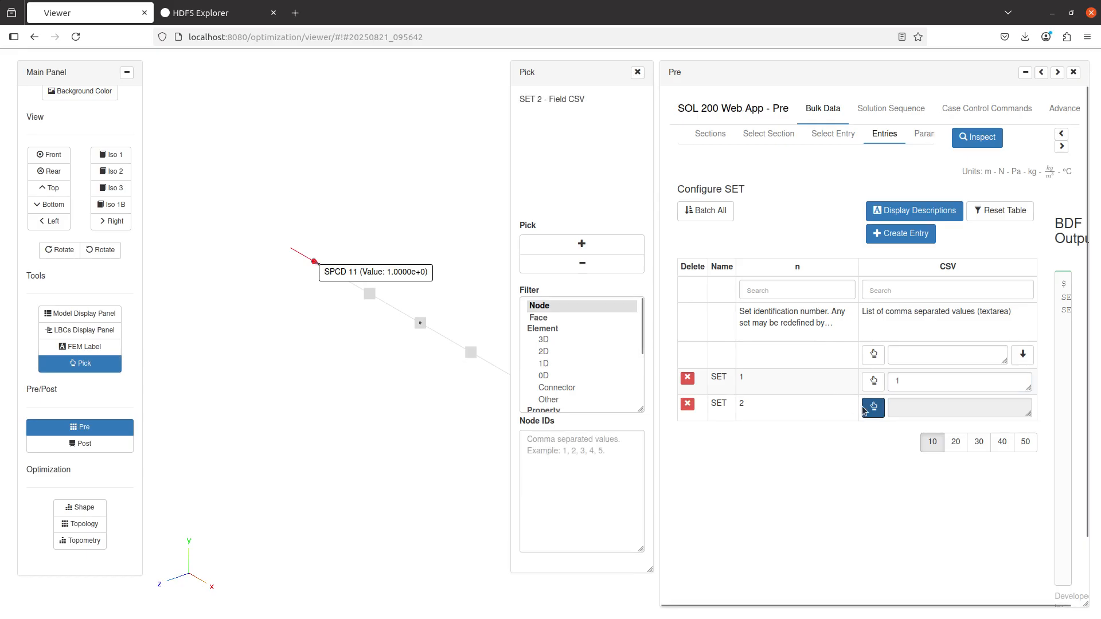
{"action": "left_click_drag", "start_coordinate": [491, 337], "coordinate": [363, 339]}
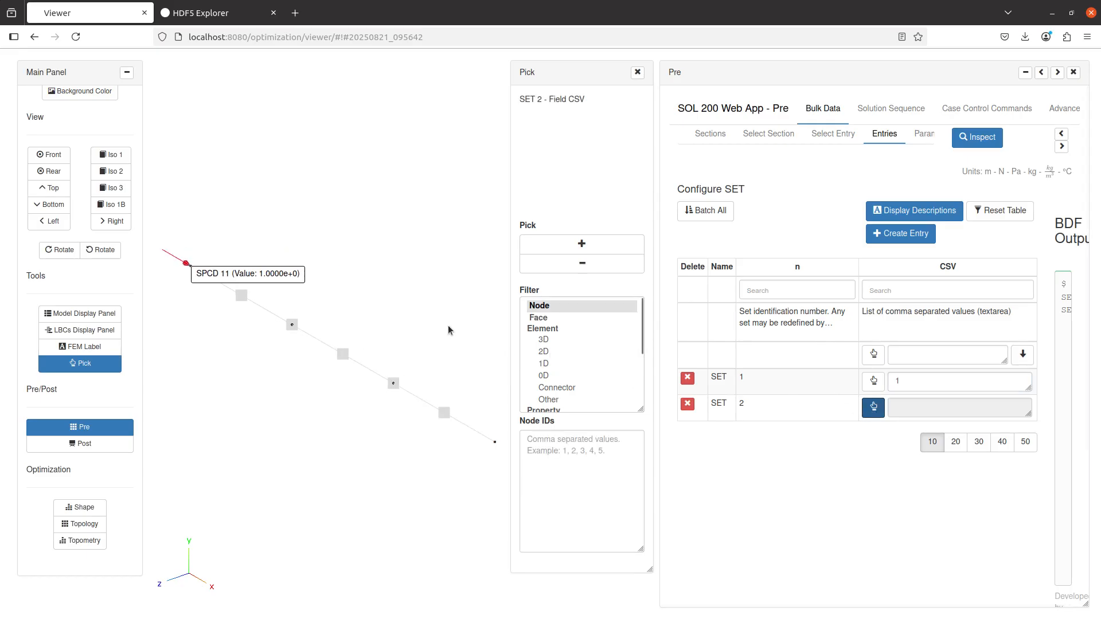
{"action": "left_click", "coordinate": [549, 375]}
{"action": "left_click", "coordinate": [550, 363]}
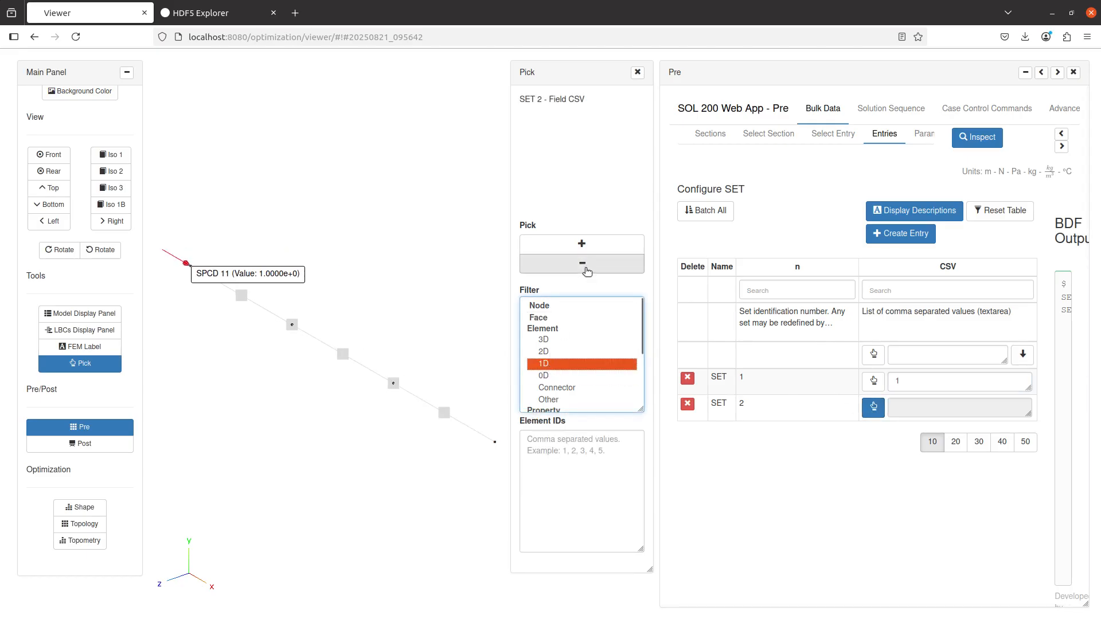
{"action": "left_click", "coordinate": [581, 244]}
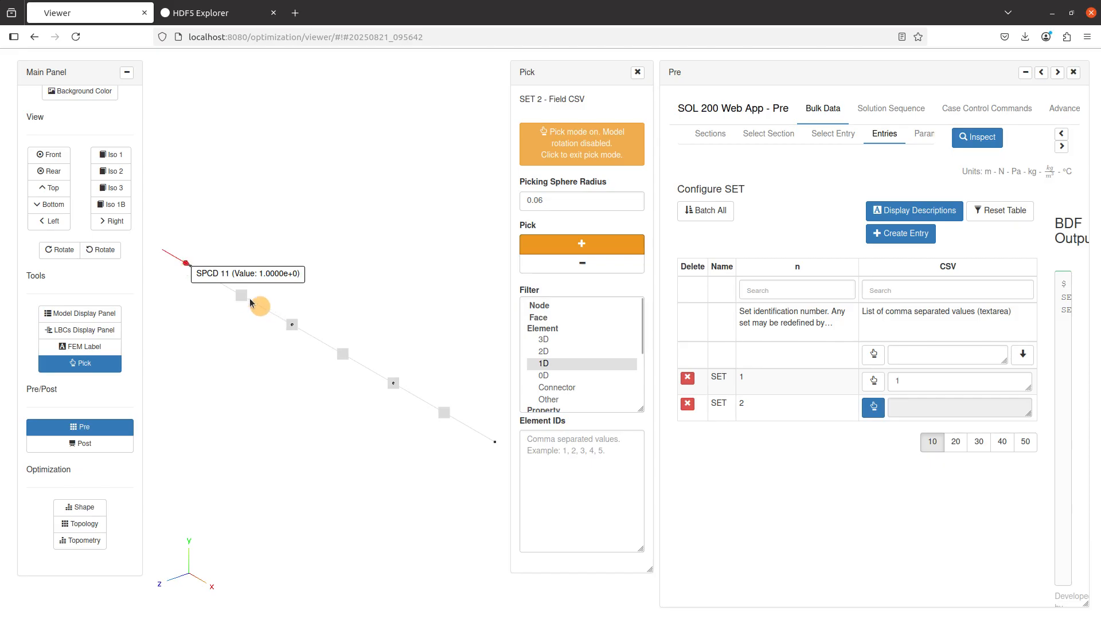
{"action": "left_click", "coordinate": [549, 375]}
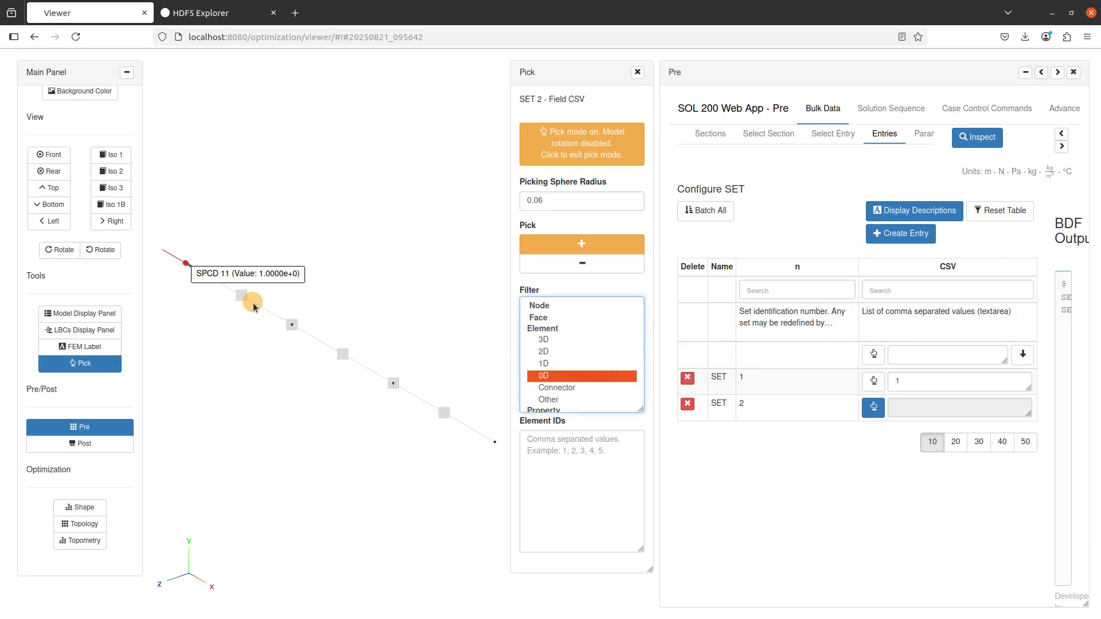
{"action": "left_click", "coordinate": [599, 246]}
{"action": "left_click", "coordinate": [596, 446]}
{"action": "type", "text": "2"}
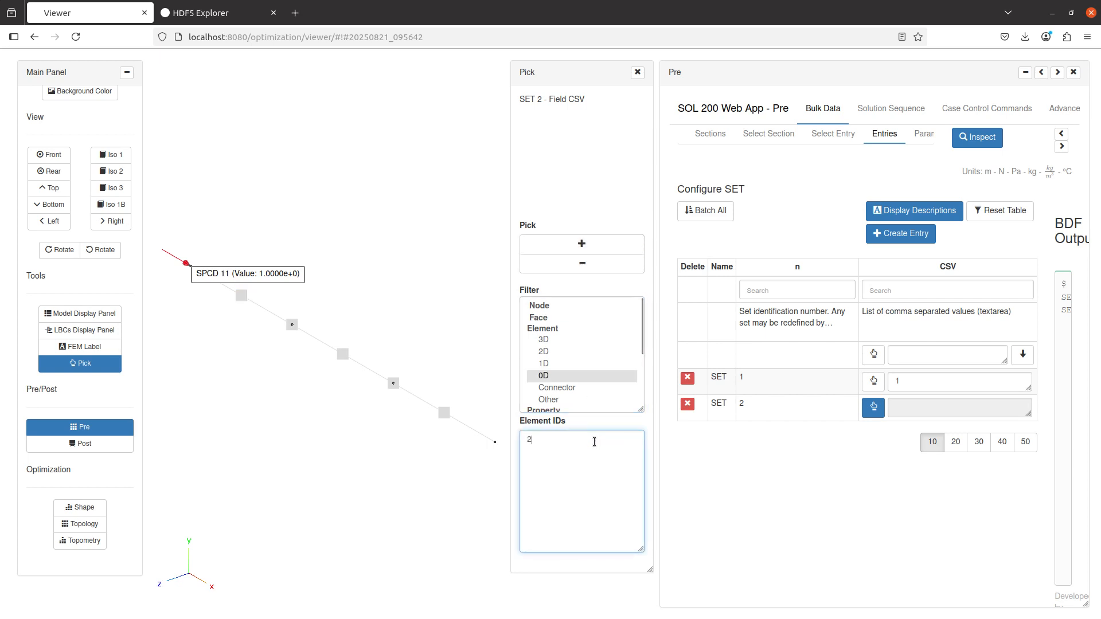
{"action": "left_click", "coordinate": [777, 453]}
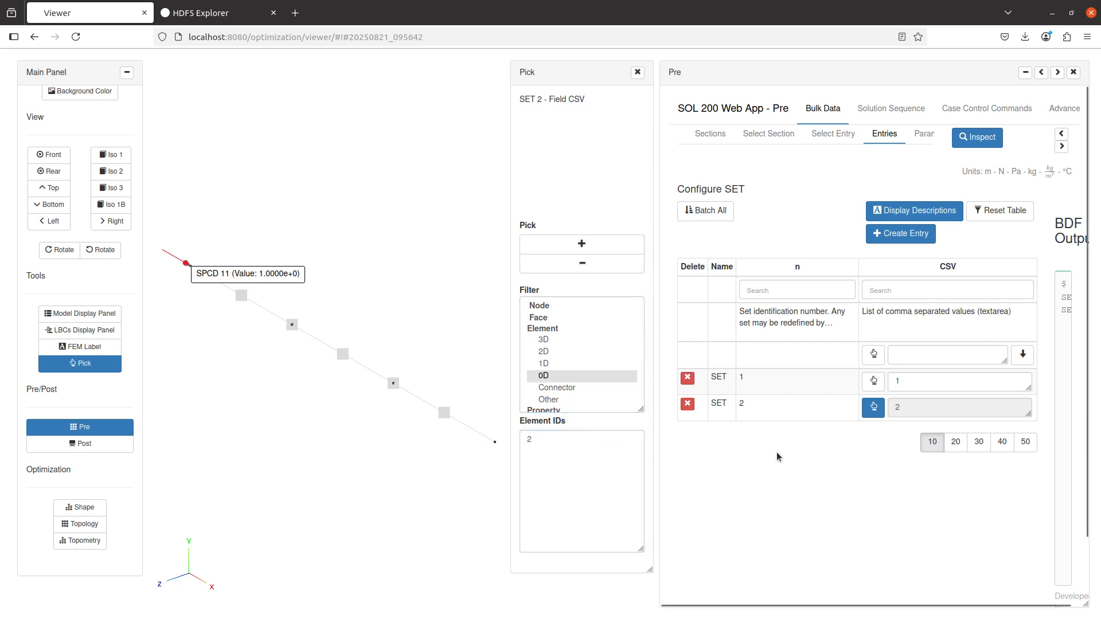
{"action": "left_click", "coordinate": [636, 72]}
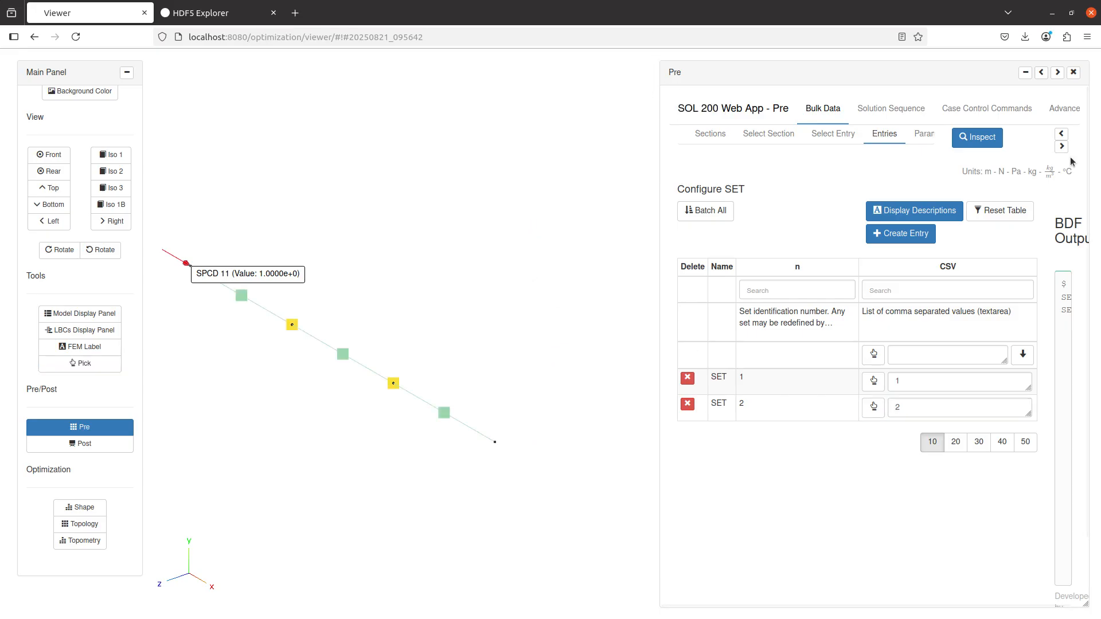
- Widen the Pre panel to uncover the BDF output and check the SET 1 and SET 2 lines
{"action": "left_click", "coordinate": [1041, 73]}
{"action": "left_click", "coordinate": [1041, 74]}
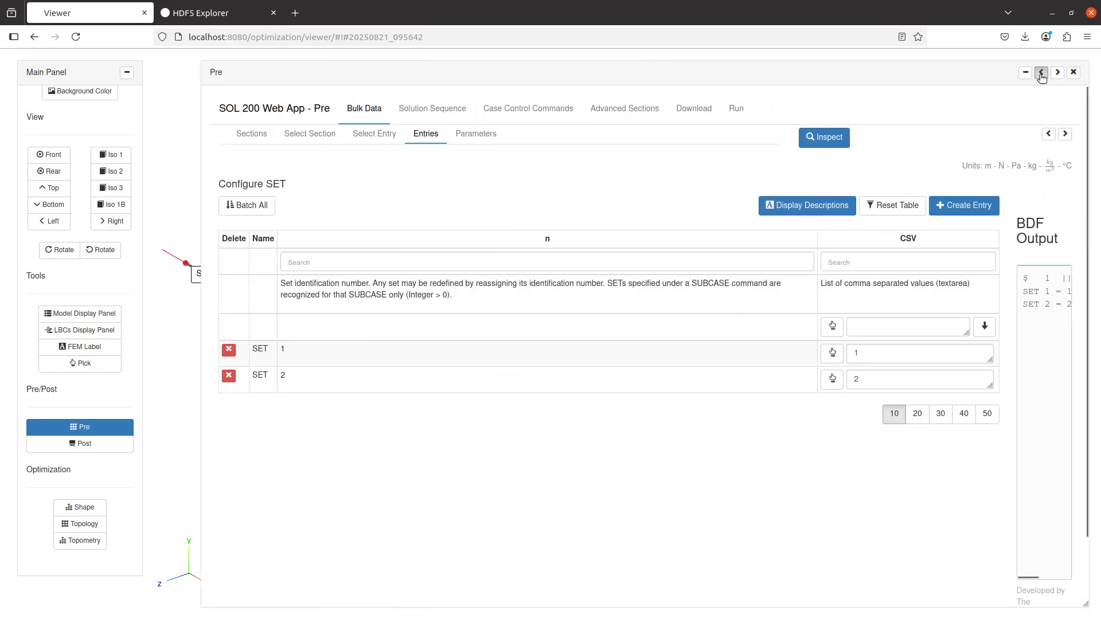
{"action": "left_click", "coordinate": [1046, 135]}
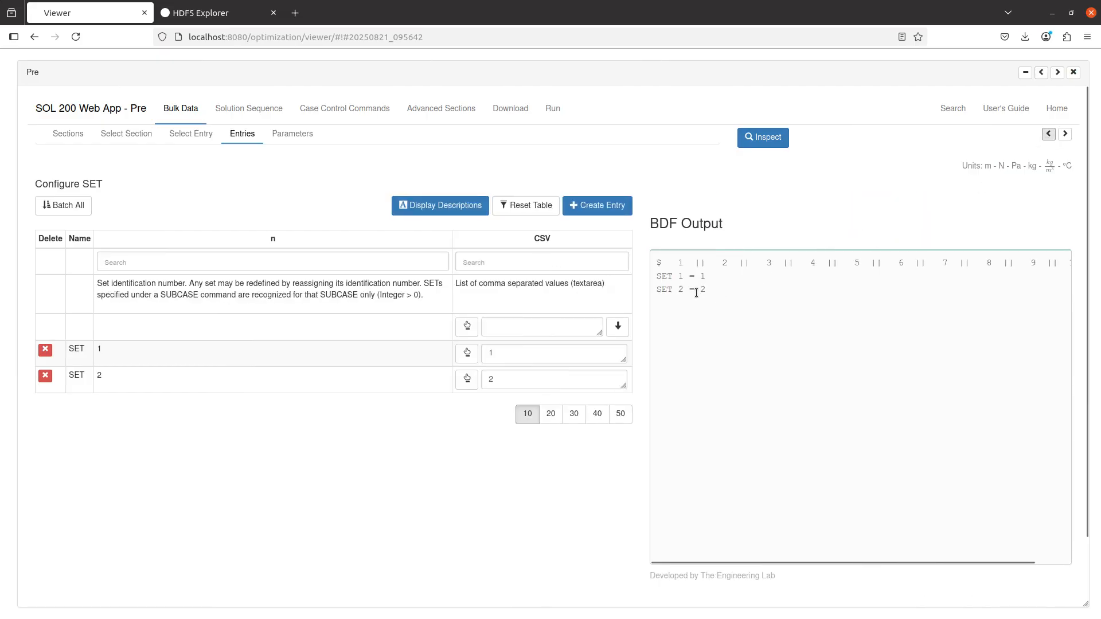
{"action": "triple_click", "coordinate": [683, 278]}
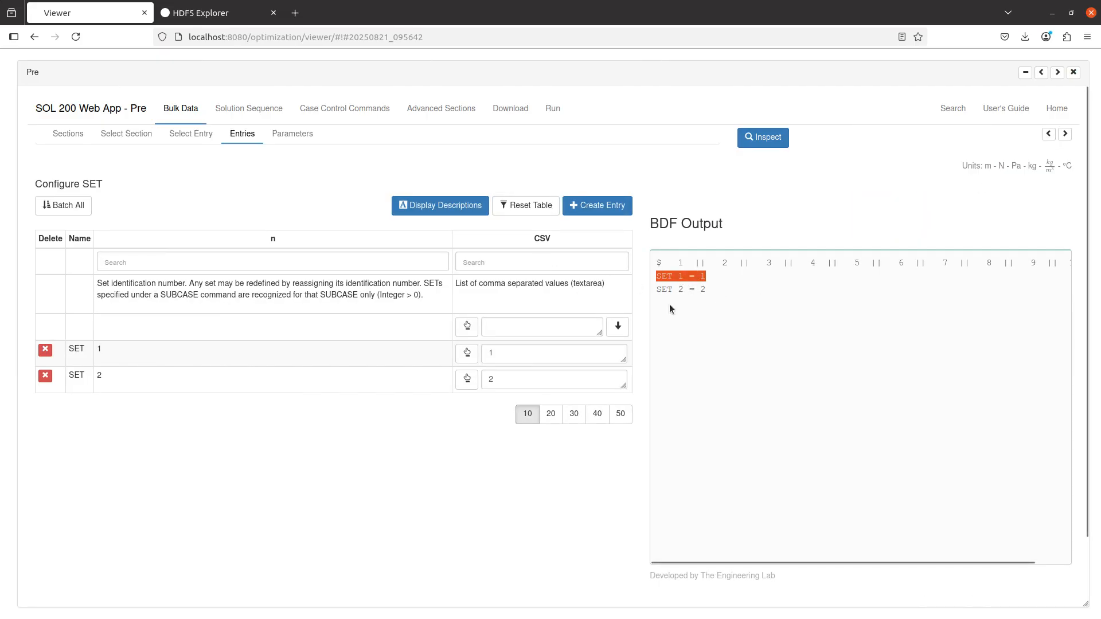
{"action": "left_click", "coordinate": [681, 292]}
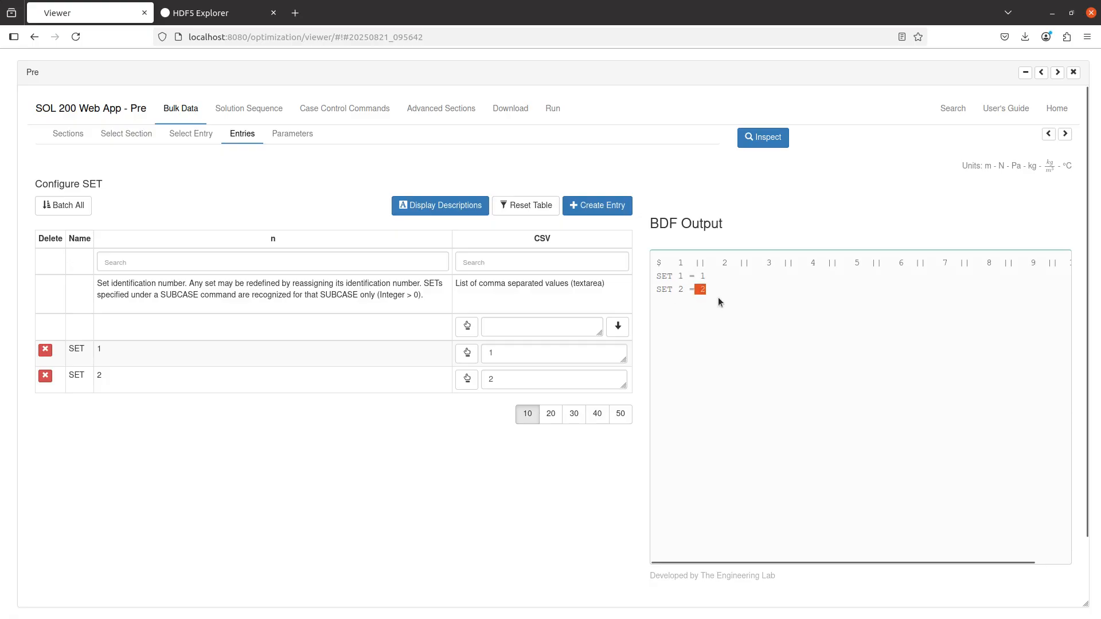
- Open the case control command configuration and limit the DISPLACEMENT output request above the subcases to SET - 1
{"action": "left_click", "coordinate": [341, 109]}
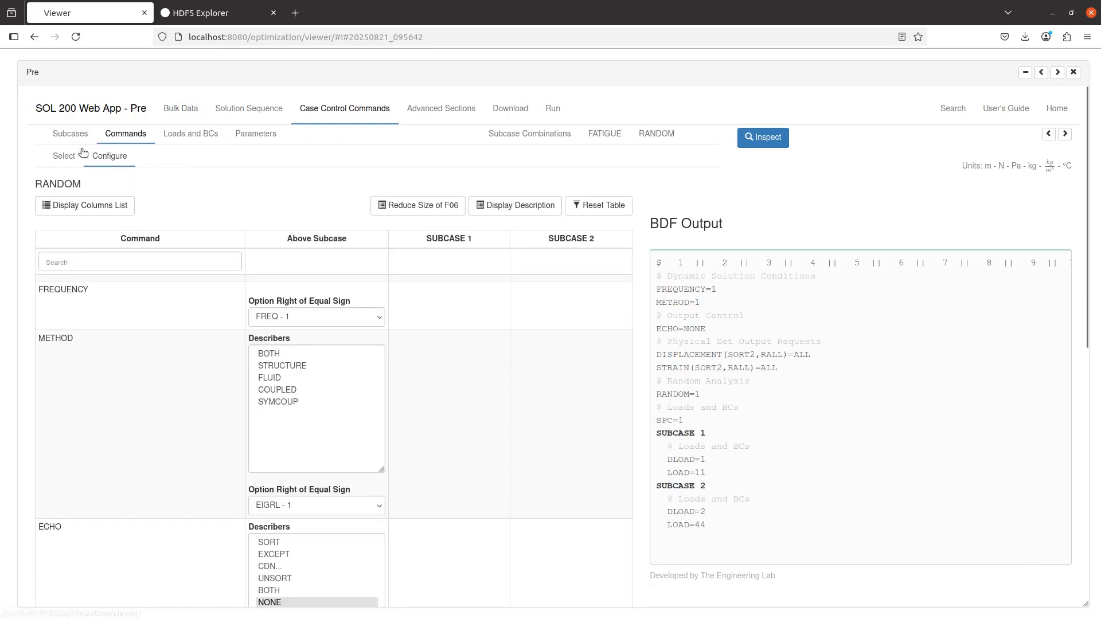
{"action": "scroll", "coordinate": [146, 383], "scroll_direction": "down", "scroll_amount": 5}
{"action": "scroll", "coordinate": [121, 411], "scroll_direction": "down", "scroll_amount": 3}
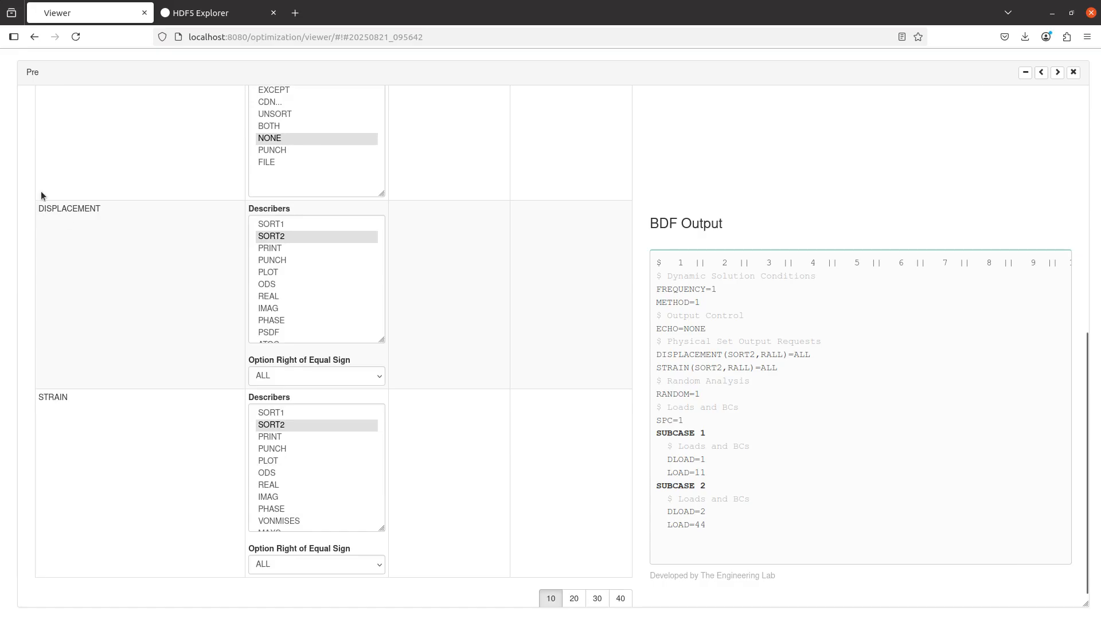
{"action": "left_click", "coordinate": [290, 376]}
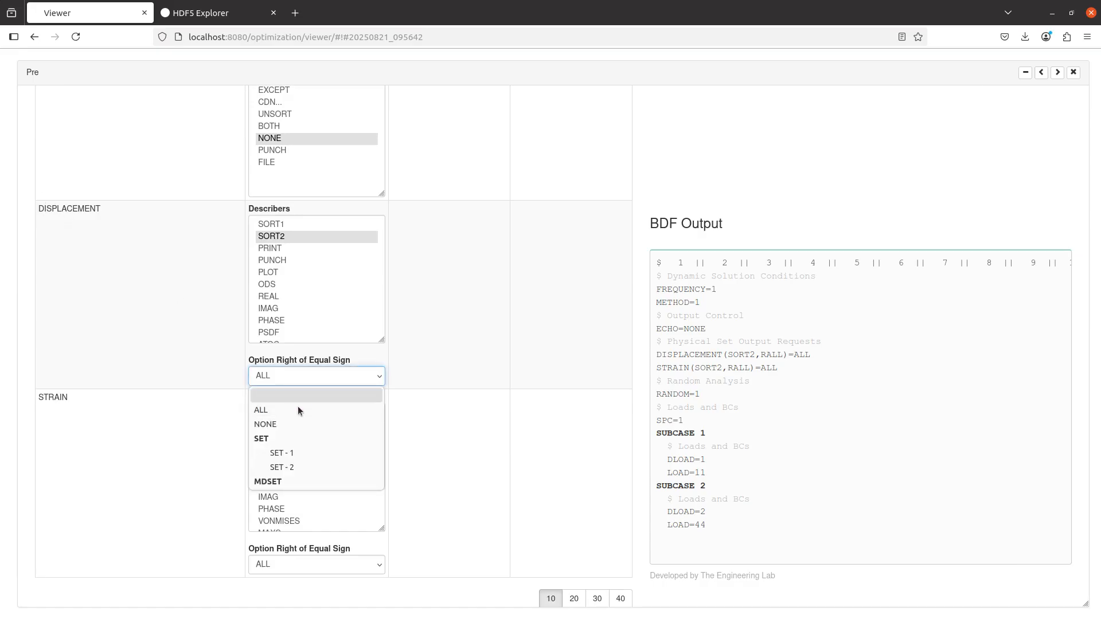
{"action": "left_click", "coordinate": [297, 453]}
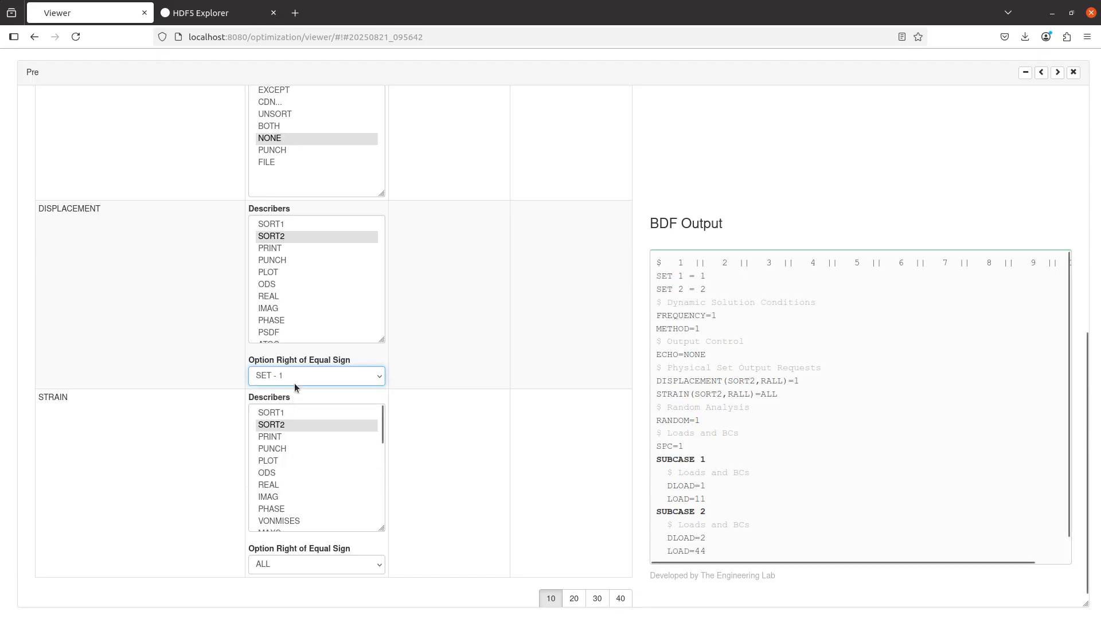
{"action": "left_click", "coordinate": [177, 448]}
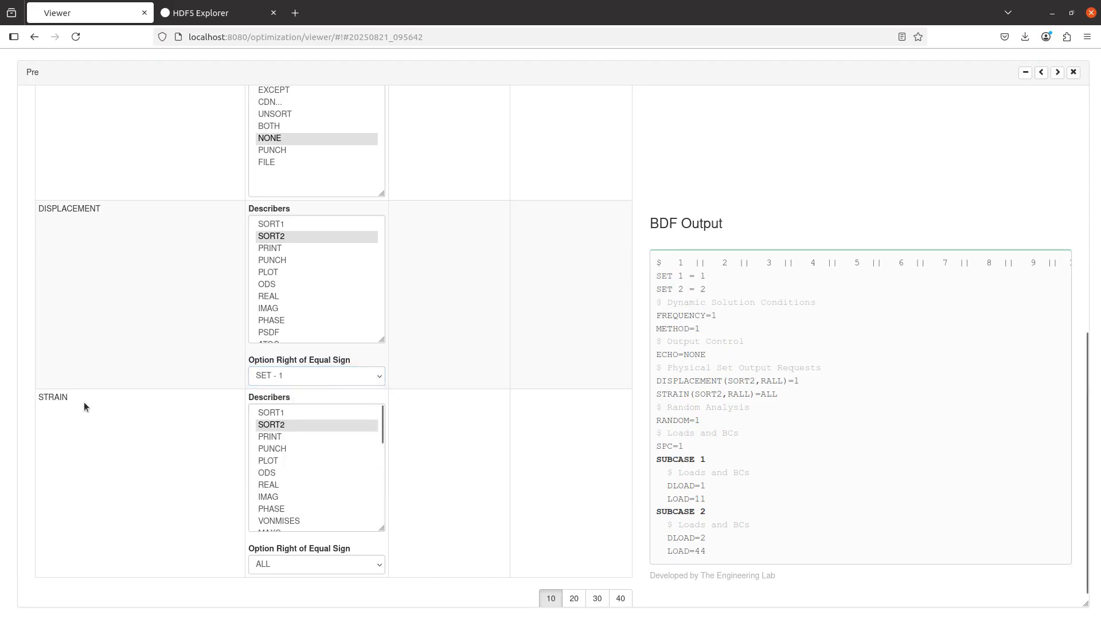
- Limit the STRAIN output request above the subcases to SET - 2
{"action": "left_click", "coordinate": [300, 564]}
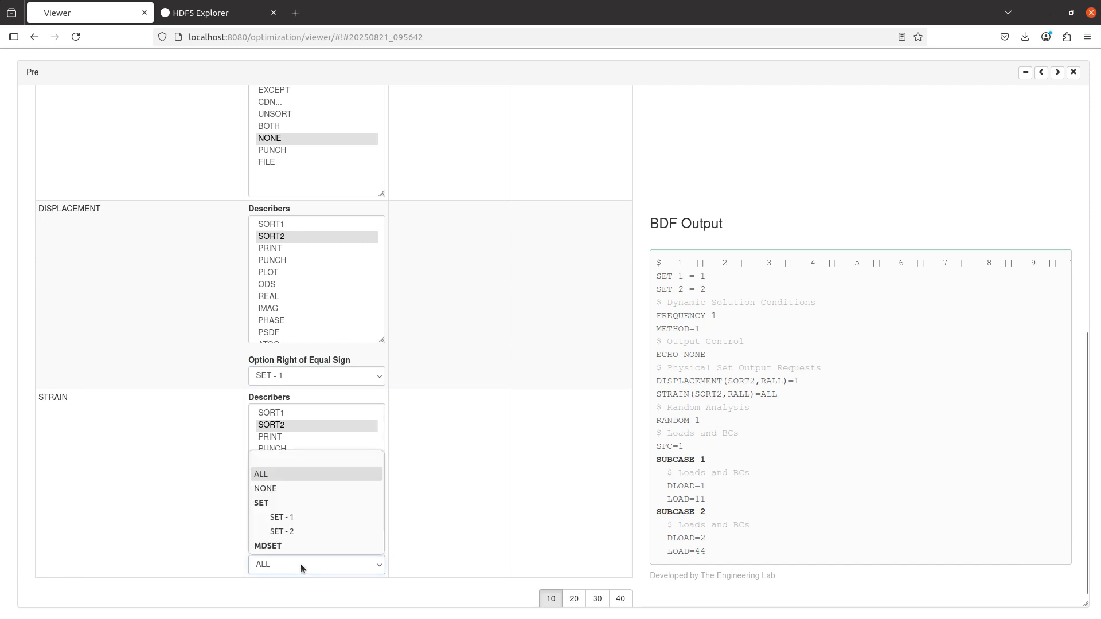
{"action": "left_click", "coordinate": [300, 532]}
{"action": "left_click", "coordinate": [423, 483]}
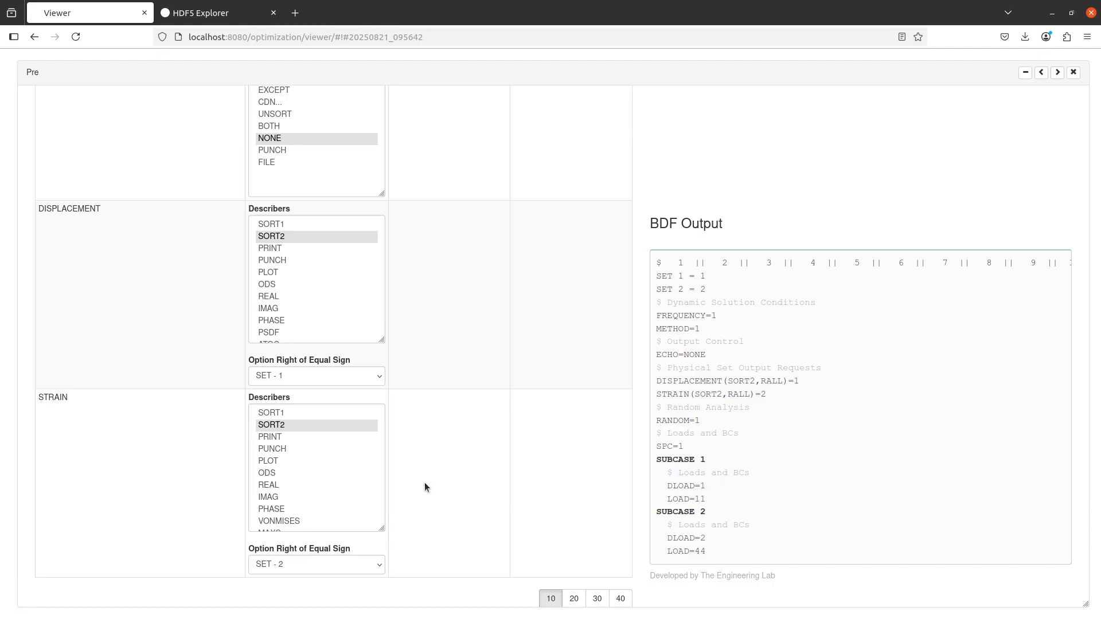
- Run the MSC Nastran job on model.bdf with the updated output requests
{"action": "scroll", "coordinate": [425, 486], "scroll_direction": "up", "scroll_amount": 10}
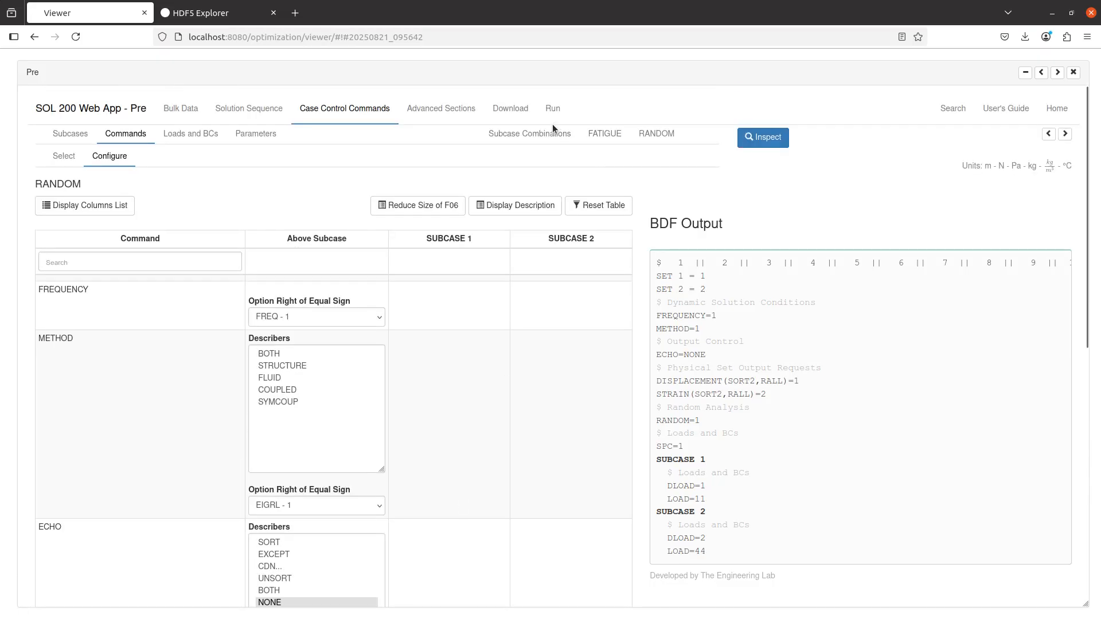
{"action": "left_click", "coordinate": [520, 110]}
{"action": "left_click", "coordinate": [580, 286]}
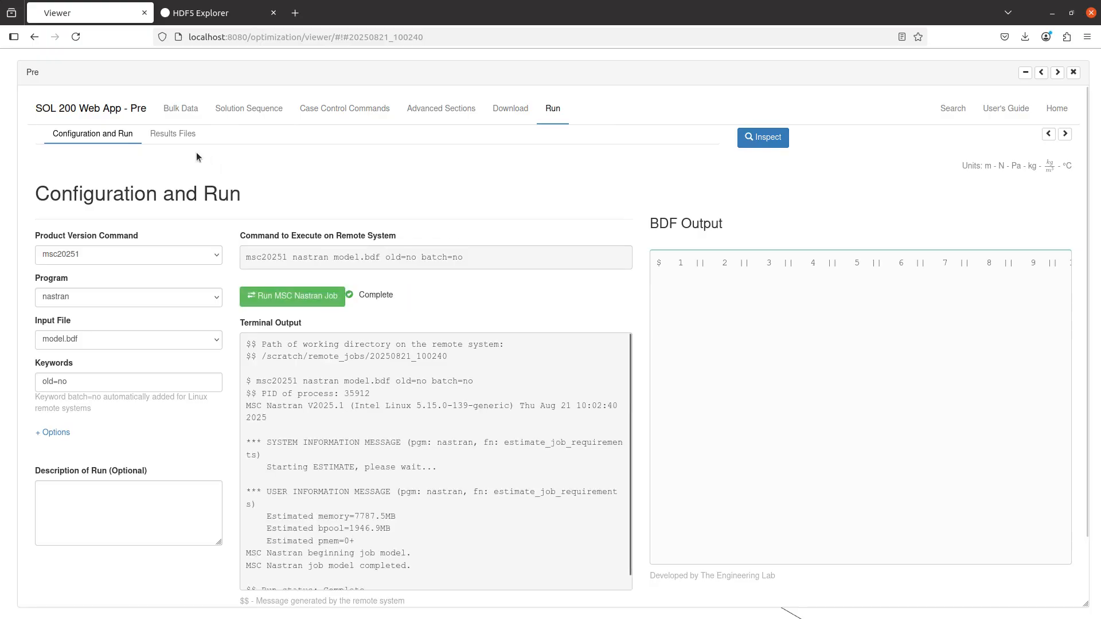
- Return to the Pre application's list of result files on the remote system and download model.f06
{"action": "left_click", "coordinate": [173, 134]}
{"action": "scroll", "coordinate": [114, 455], "scroll_direction": "down", "scroll_amount": 5}
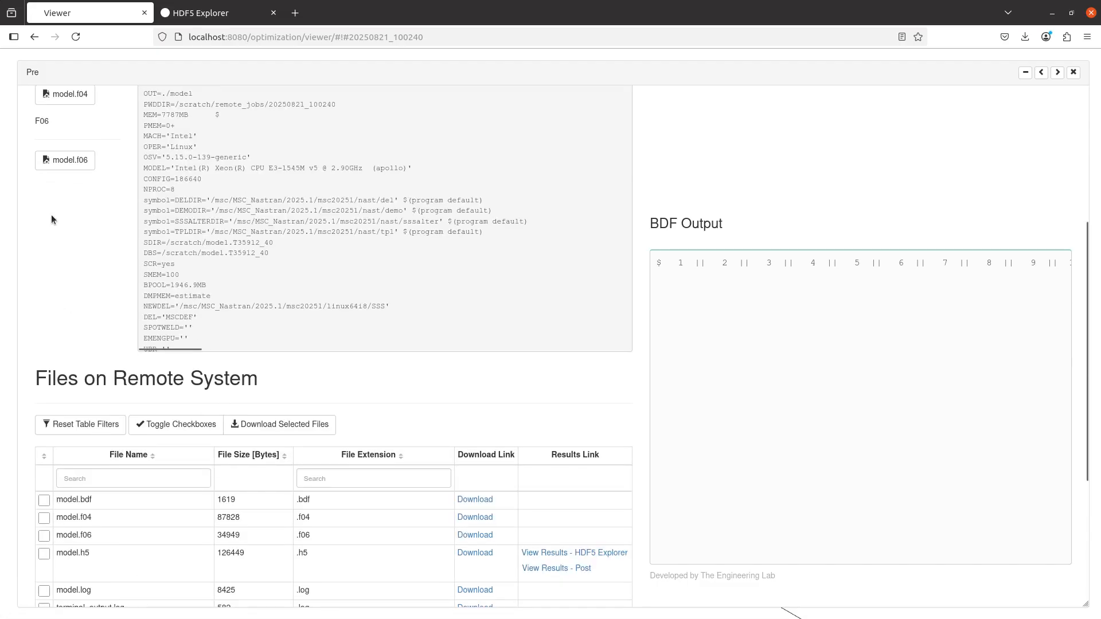
{"action": "left_click", "coordinate": [394, 500]}
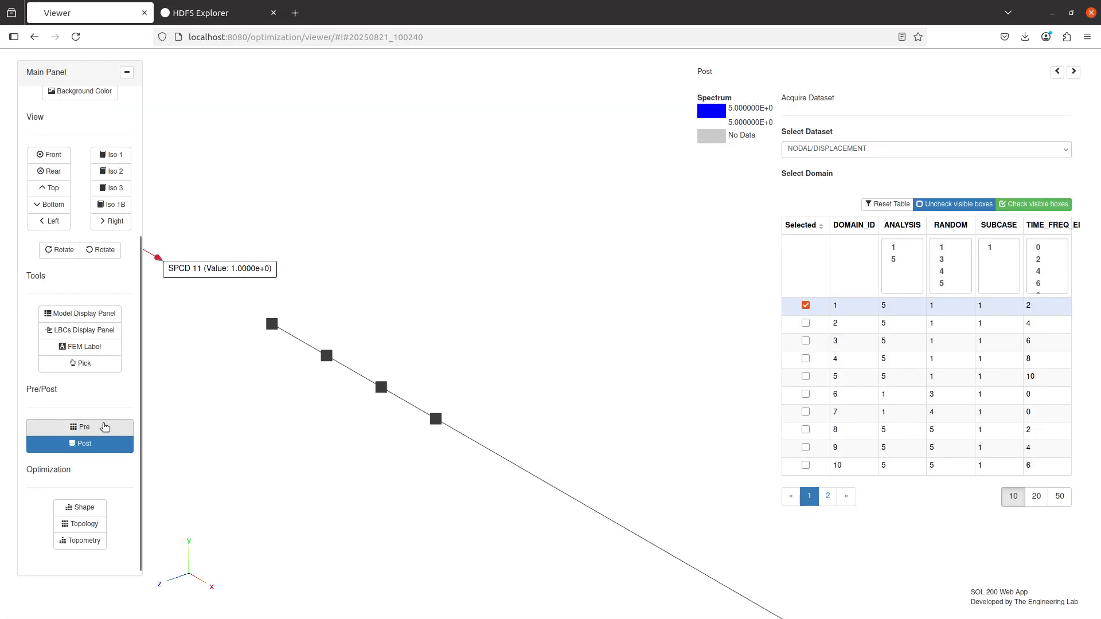
{"action": "left_click", "coordinate": [81, 428]}
{"action": "scroll", "coordinate": [257, 470], "scroll_direction": "down", "scroll_amount": 3}
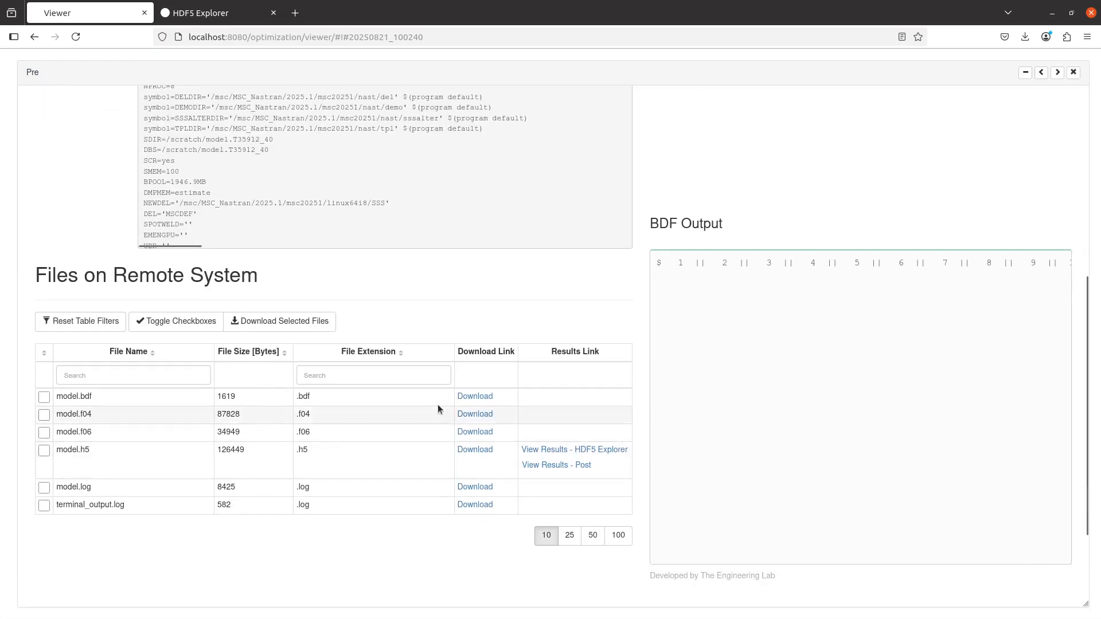
{"action": "left_click", "coordinate": [471, 436]}
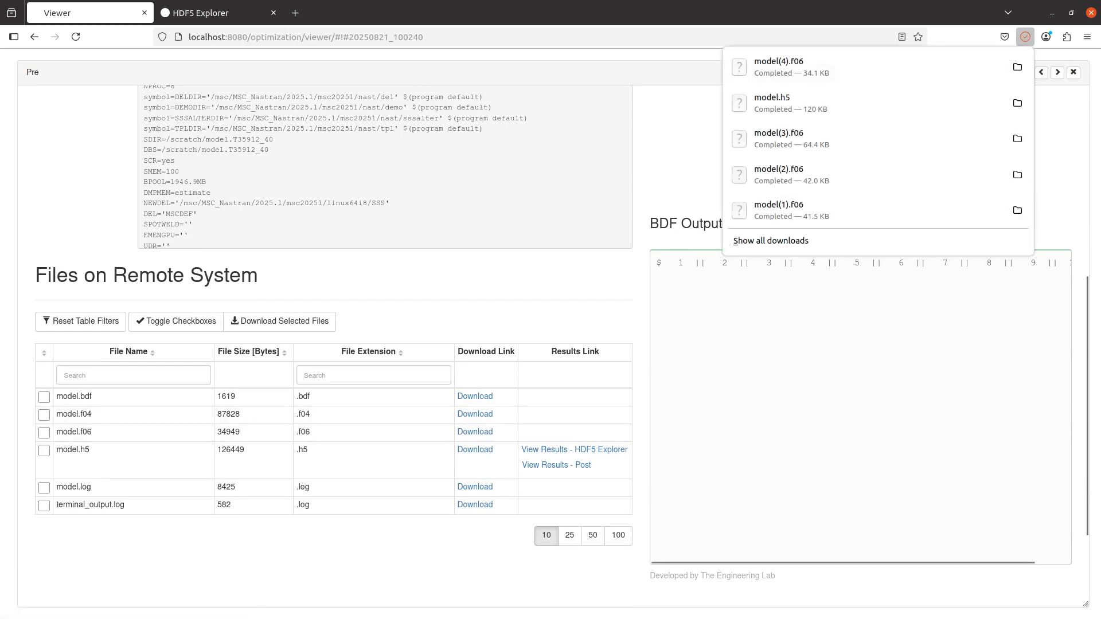
- Show the new download in its folder and open model(4).f06 in Notepad++
{"action": "left_click", "coordinate": [1018, 67]}
{"action": "right_click", "coordinate": [223, 119]}
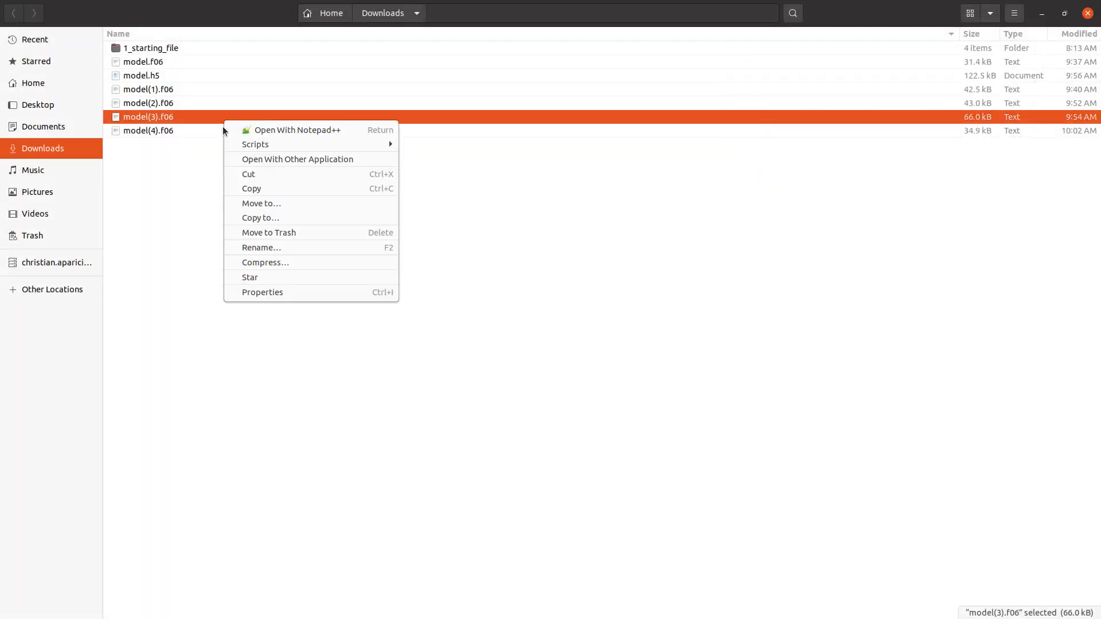
{"action": "right_click", "coordinate": [204, 129]}
{"action": "left_click", "coordinate": [222, 139]}
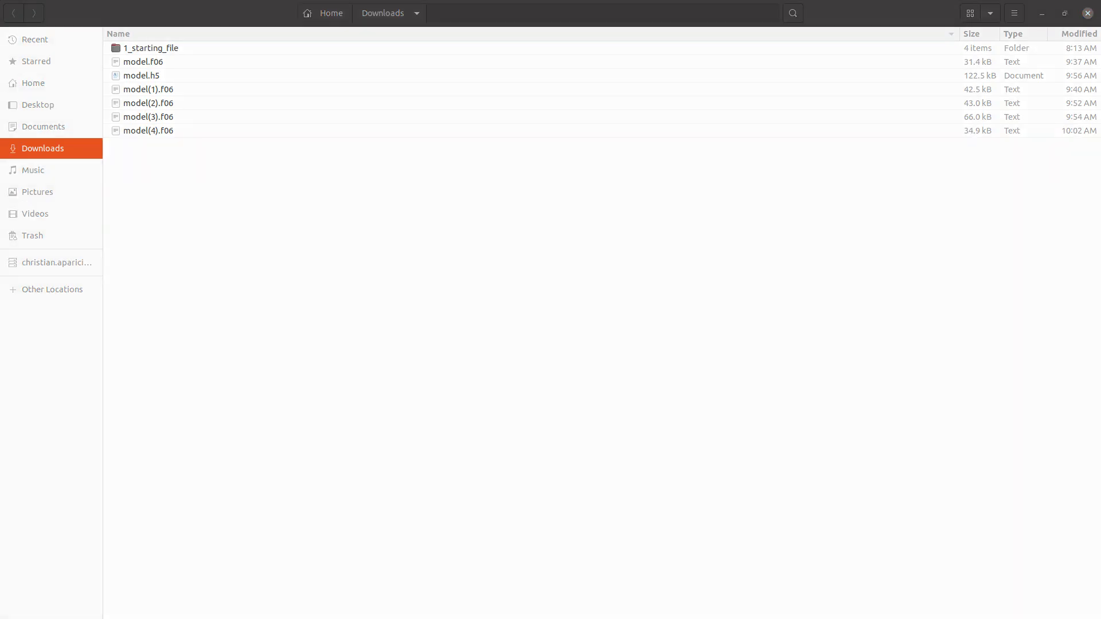
{"action": "left_click", "coordinate": [614, 380]}
- Examine the complex displacement vector tables in model(4).f06 and check which point ID they list
{"action": "scroll", "coordinate": [629, 486], "scroll_direction": "down", "scroll_amount": 20}
{"action": "scroll", "coordinate": [629, 486], "scroll_direction": "down", "scroll_amount": 20}
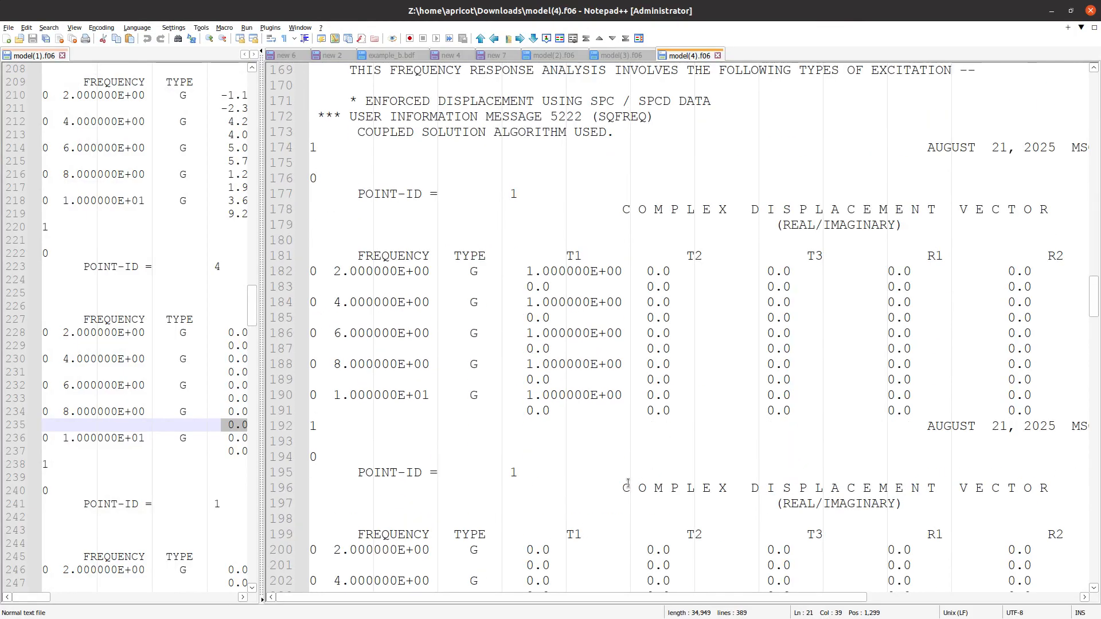
{"action": "scroll", "coordinate": [628, 484], "scroll_direction": "down", "scroll_amount": 3}
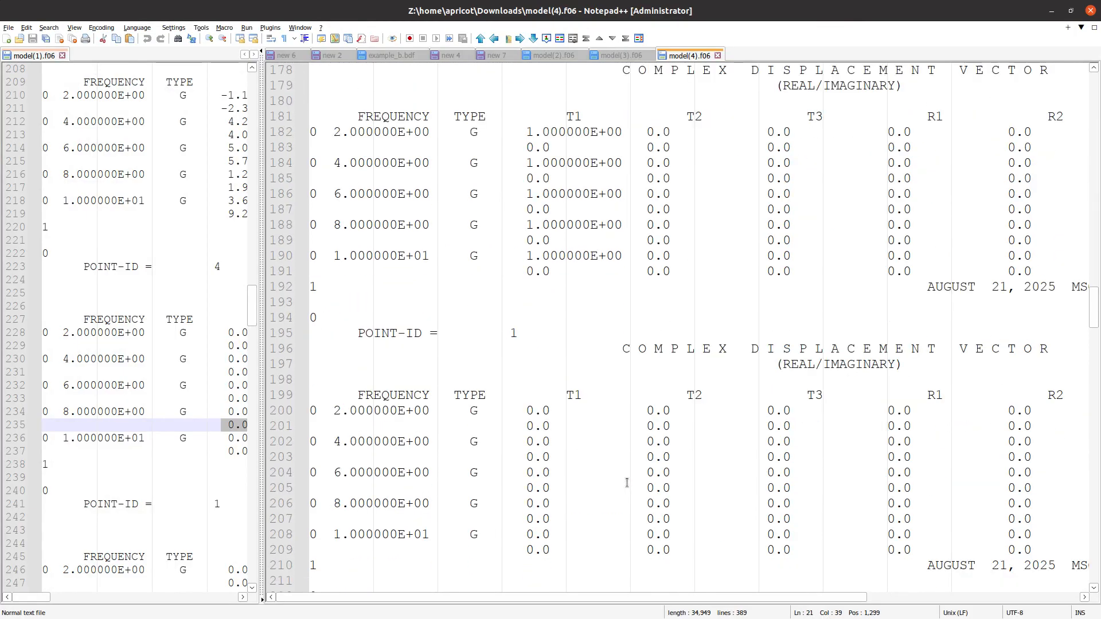
{"action": "scroll", "coordinate": [627, 482], "scroll_direction": "up", "scroll_amount": 2}
{"action": "left_click_drag", "start_coordinate": [461, 166], "coordinate": [571, 400]}
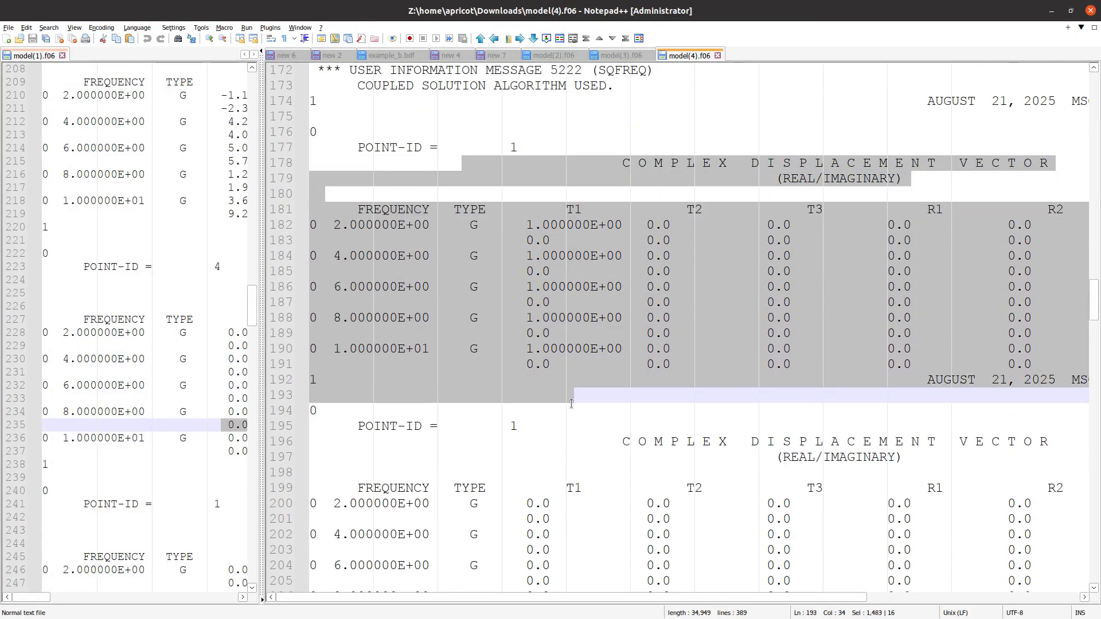
{"action": "scroll", "coordinate": [572, 401], "scroll_direction": "down", "scroll_amount": 2}
{"action": "scroll", "coordinate": [572, 401], "scroll_direction": "up", "scroll_amount": 3}
{"action": "left_click_drag", "start_coordinate": [422, 194], "coordinate": [442, 241]}
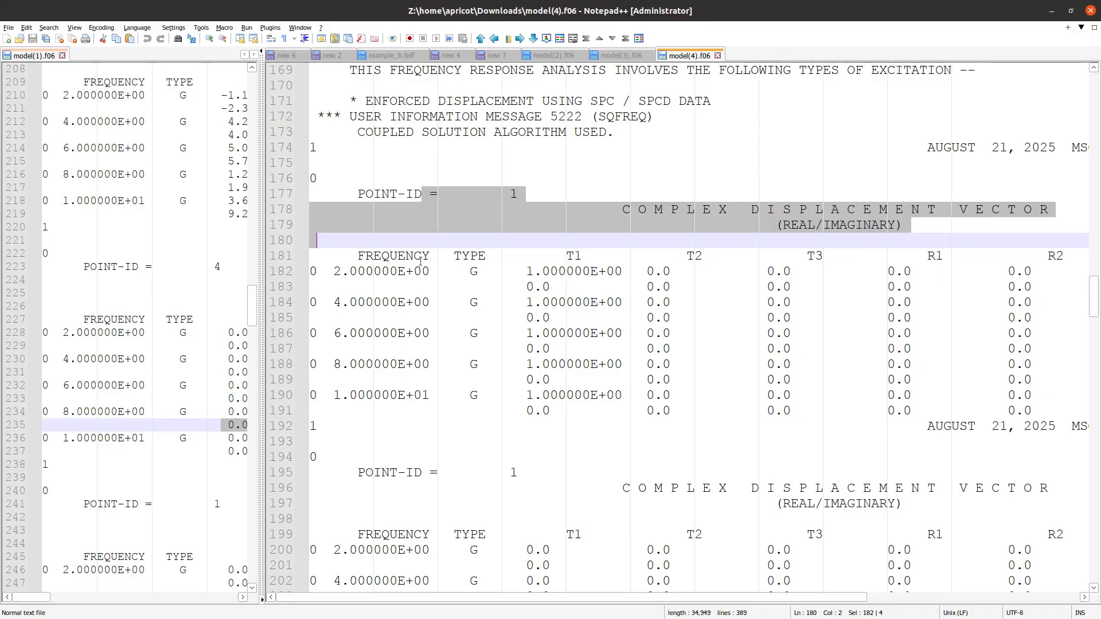
{"action": "left_click", "coordinate": [421, 257]}
{"action": "left_click_drag", "start_coordinate": [385, 196], "coordinate": [519, 379]}
- Examine the complex bush element strain tables in model(4).f06 and check which element ID they list
{"action": "scroll", "coordinate": [519, 475], "scroll_direction": "down", "scroll_amount": 2}
{"action": "scroll", "coordinate": [518, 479], "scroll_direction": "down", "scroll_amount": 6}
{"action": "scroll", "coordinate": [543, 400], "scroll_direction": "down", "scroll_amount": 4}
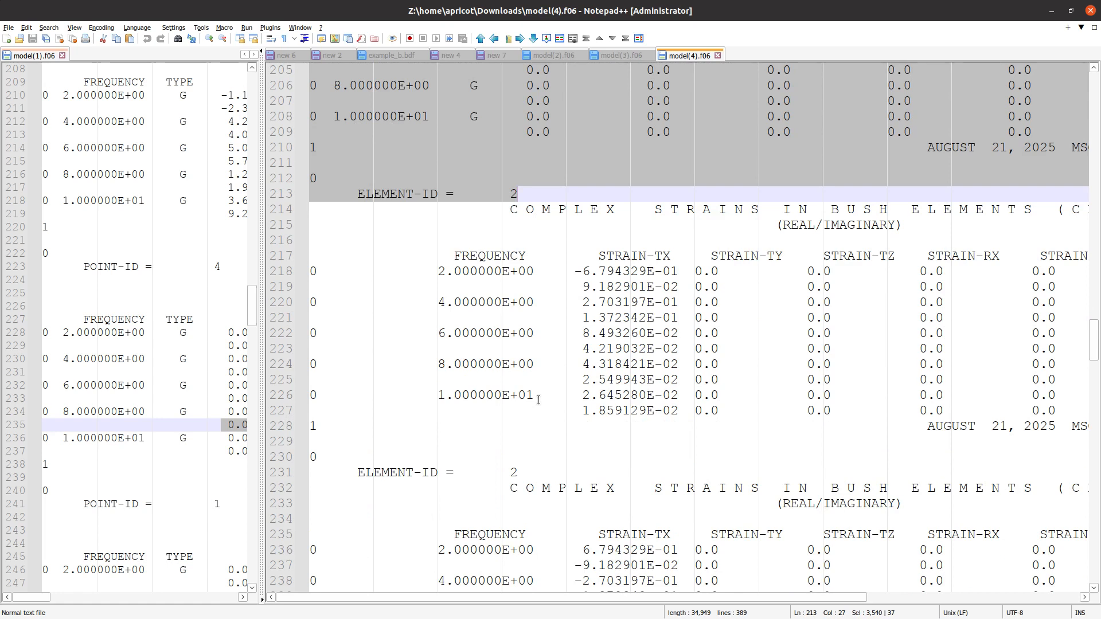
{"action": "left_click_drag", "start_coordinate": [374, 194], "coordinate": [569, 459]}
{"action": "scroll", "coordinate": [569, 459], "scroll_direction": "down", "scroll_amount": 2}
{"action": "scroll", "coordinate": [569, 459], "scroll_direction": "up", "scroll_amount": 1}
{"action": "left_click", "coordinate": [470, 271]}
{"action": "left_click_drag", "start_coordinate": [371, 152], "coordinate": [623, 179]}
{"action": "left_click_drag", "start_coordinate": [384, 431], "coordinate": [549, 431]}
{"action": "scroll", "coordinate": [548, 431], "scroll_direction": "down", "scroll_amount": 2}
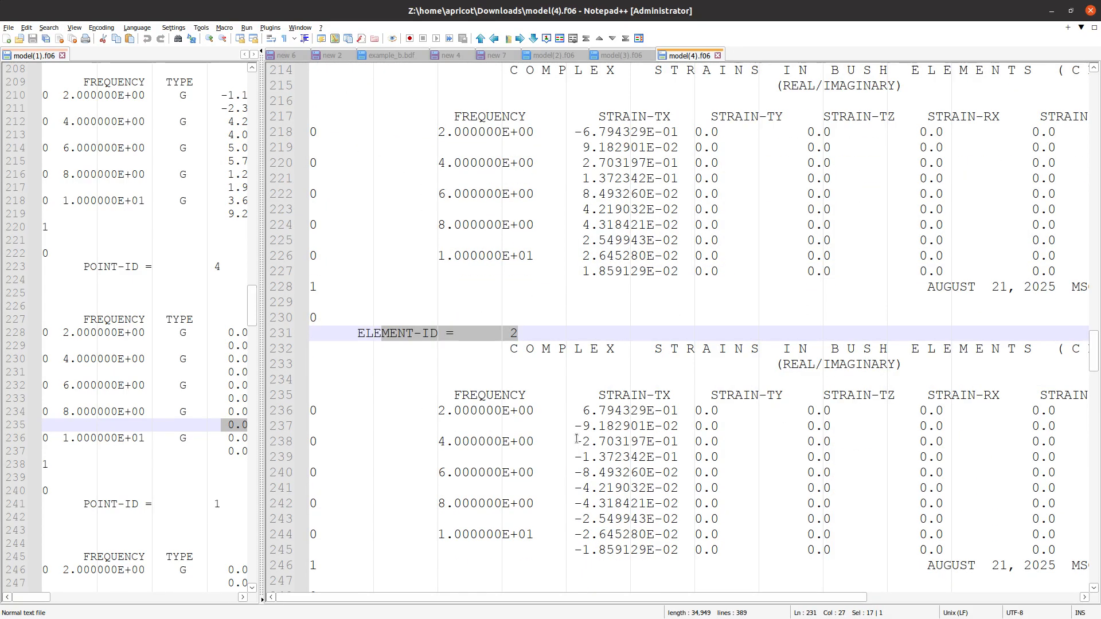
- Review the power spectral density output that follows the complex strain tables in model(4).f06
{"action": "scroll", "coordinate": [573, 436], "scroll_direction": "down", "scroll_amount": 4}
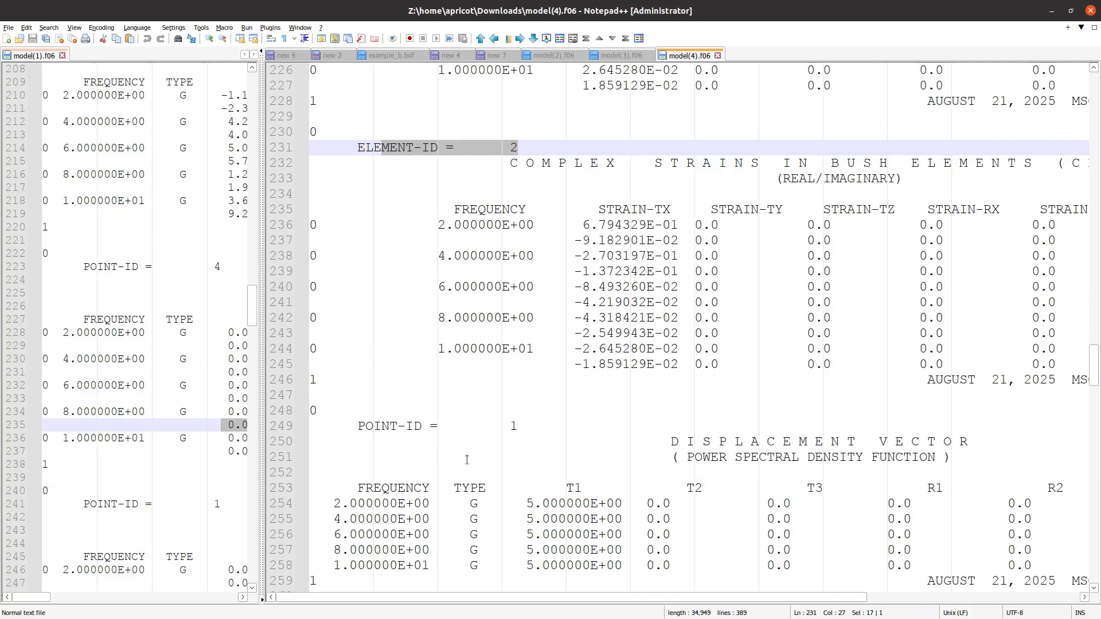
{"action": "scroll", "coordinate": [466, 457], "scroll_direction": "up", "scroll_amount": 4}
{"action": "scroll", "coordinate": [467, 447], "scroll_direction": "down", "scroll_amount": 8}
{"action": "left_click", "coordinate": [469, 436]}
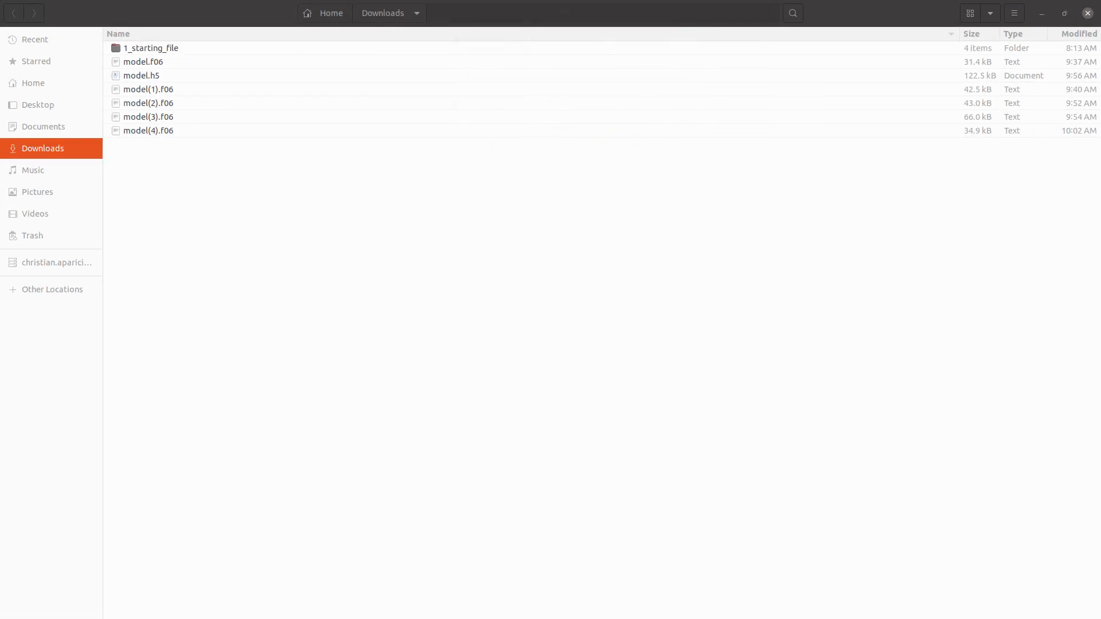
- Open the latest run's model.h5 in HDF5 Explorer and go to the dataset acquisition section
{"action": "left_click", "coordinate": [1041, 14]}
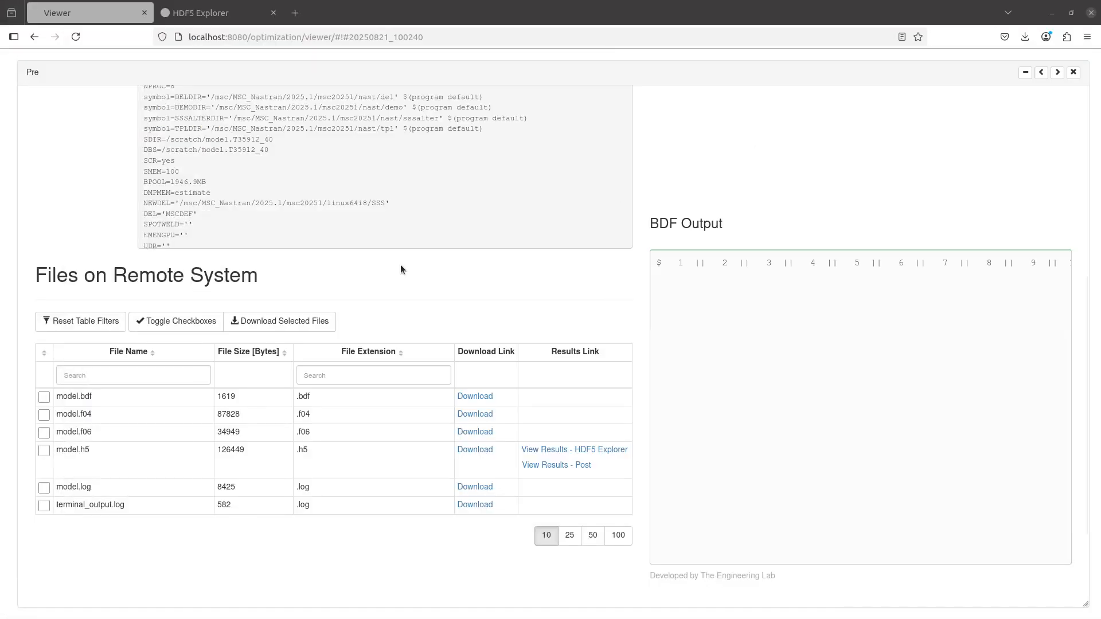
{"action": "scroll", "coordinate": [133, 284], "scroll_direction": "up", "scroll_amount": 3}
{"action": "scroll", "coordinate": [126, 401], "scroll_direction": "down", "scroll_amount": 2}
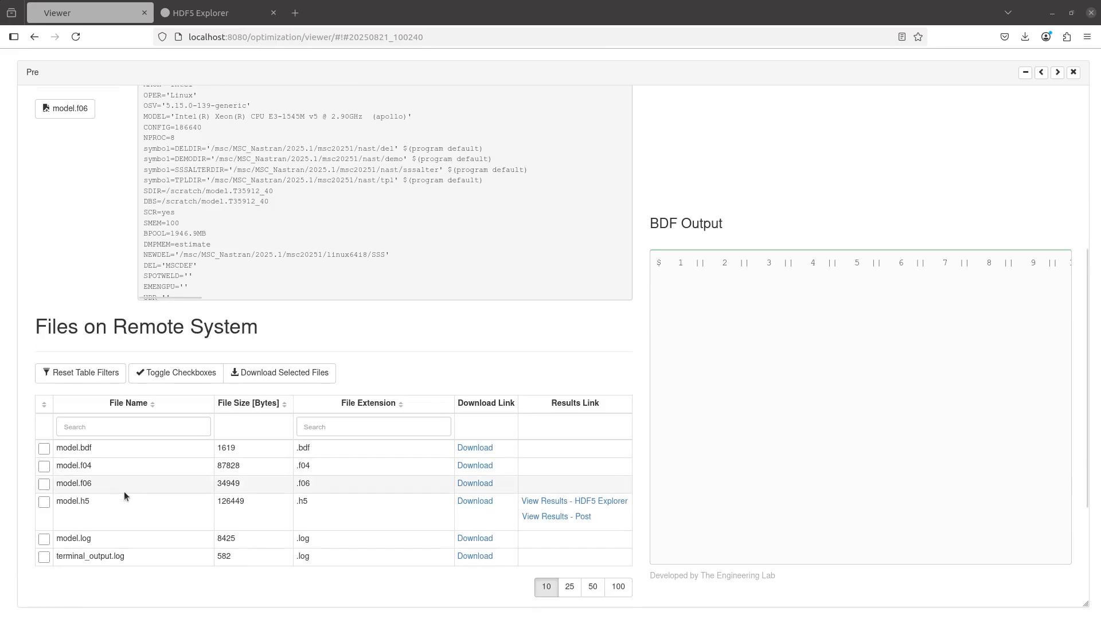
{"action": "left_click", "coordinate": [555, 501]}
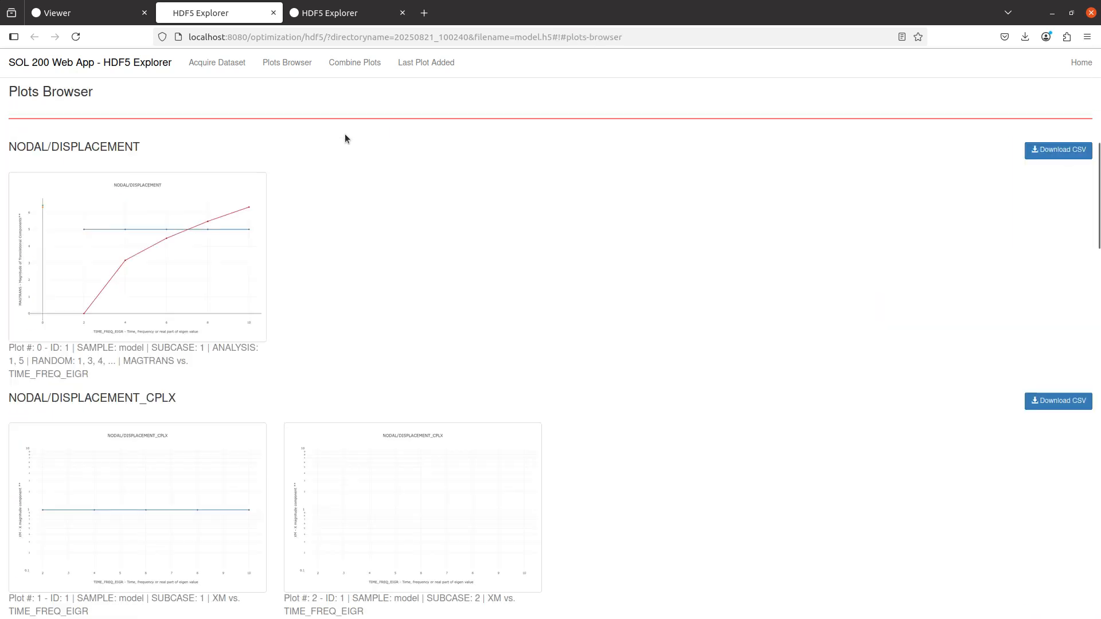
{"action": "scroll", "coordinate": [243, 259], "scroll_direction": "up", "scroll_amount": 8}
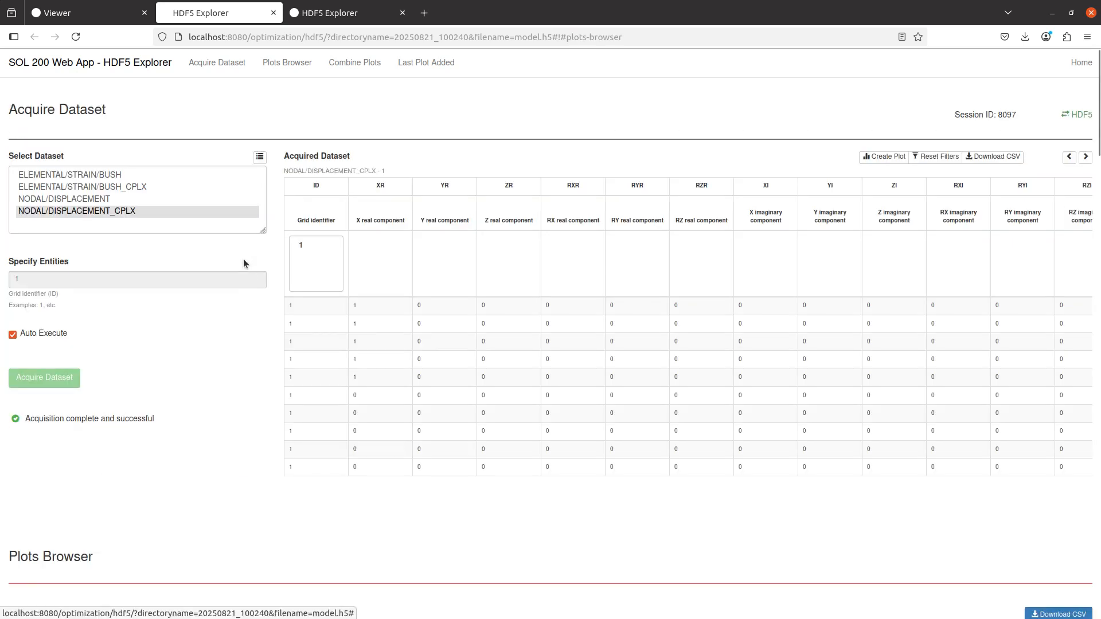
- Turn off automatic execution and acquire the NODAL/DISPLACEMENT_CPLX dataset for grid 2, checking the acquisition status
{"action": "left_click", "coordinate": [48, 336]}
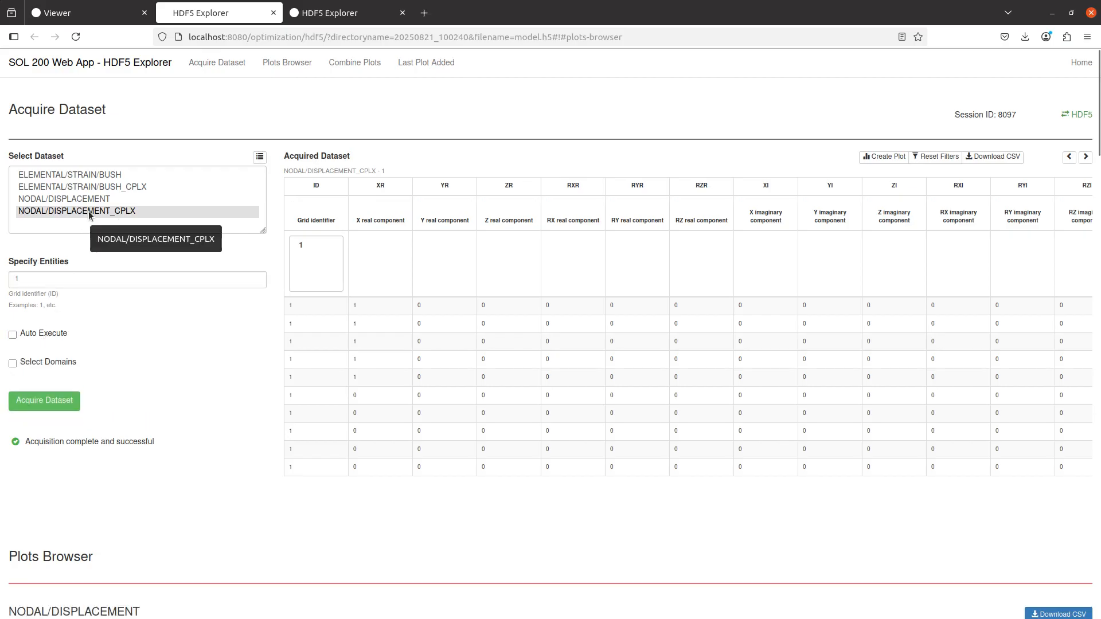
{"action": "double_click", "coordinate": [73, 278]}
{"action": "type", "text": "2"}
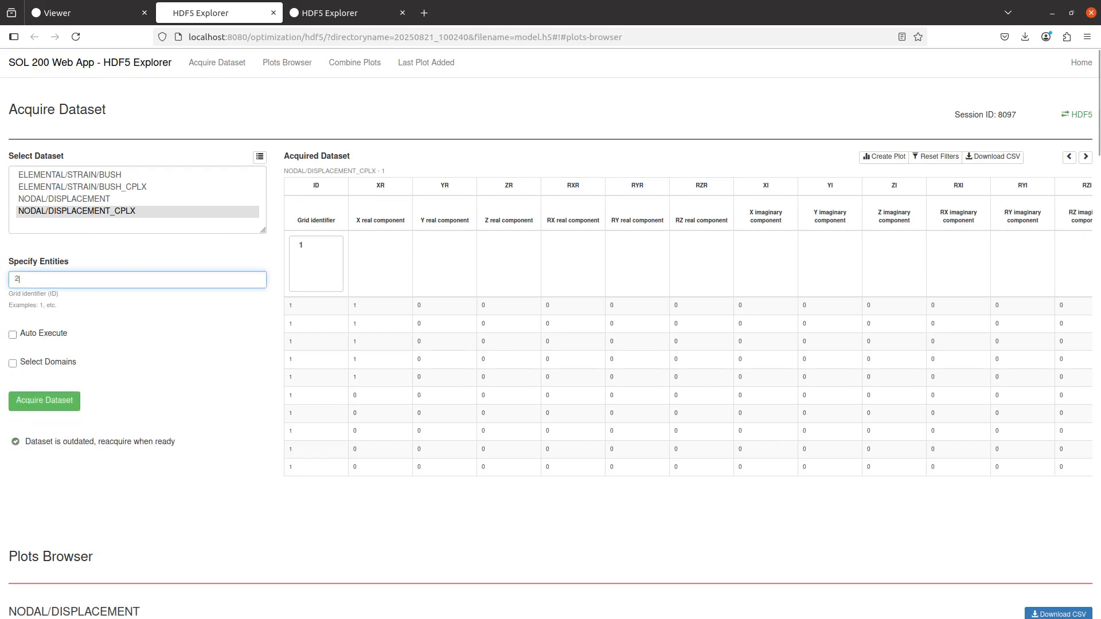
{"action": "left_click", "coordinate": [58, 401]}
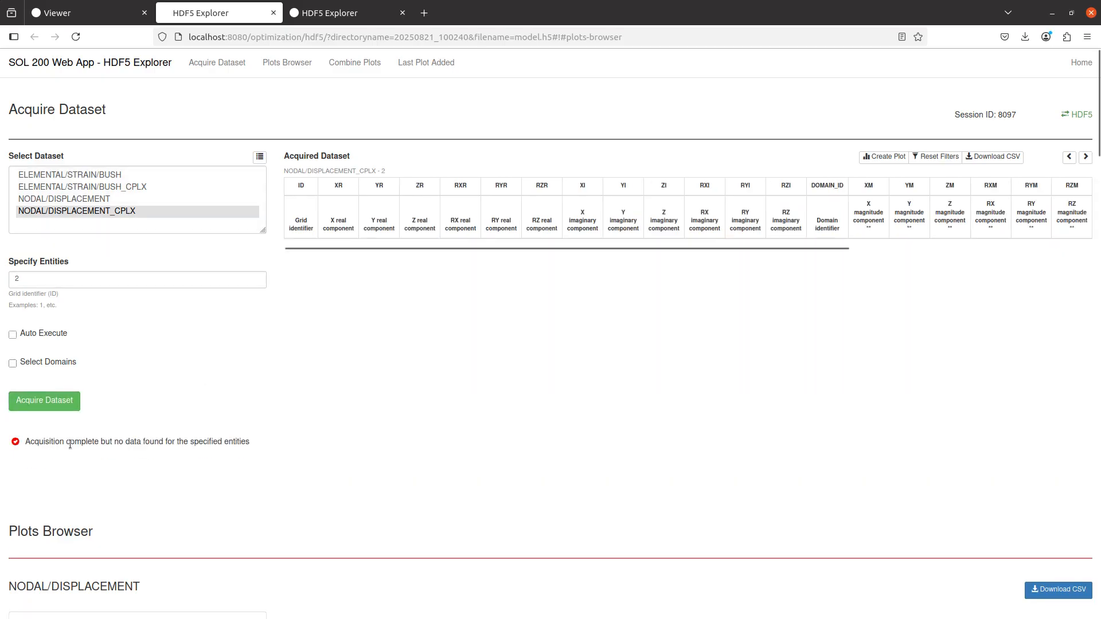
{"action": "triple_click", "coordinate": [70, 444]}
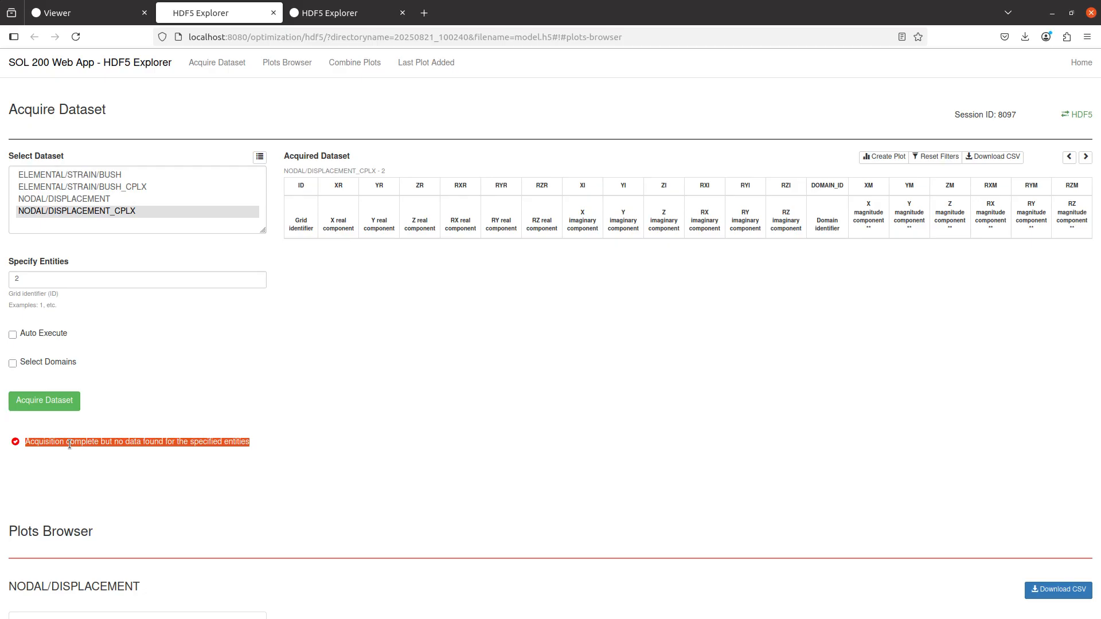
{"action": "left_click", "coordinate": [55, 442]}
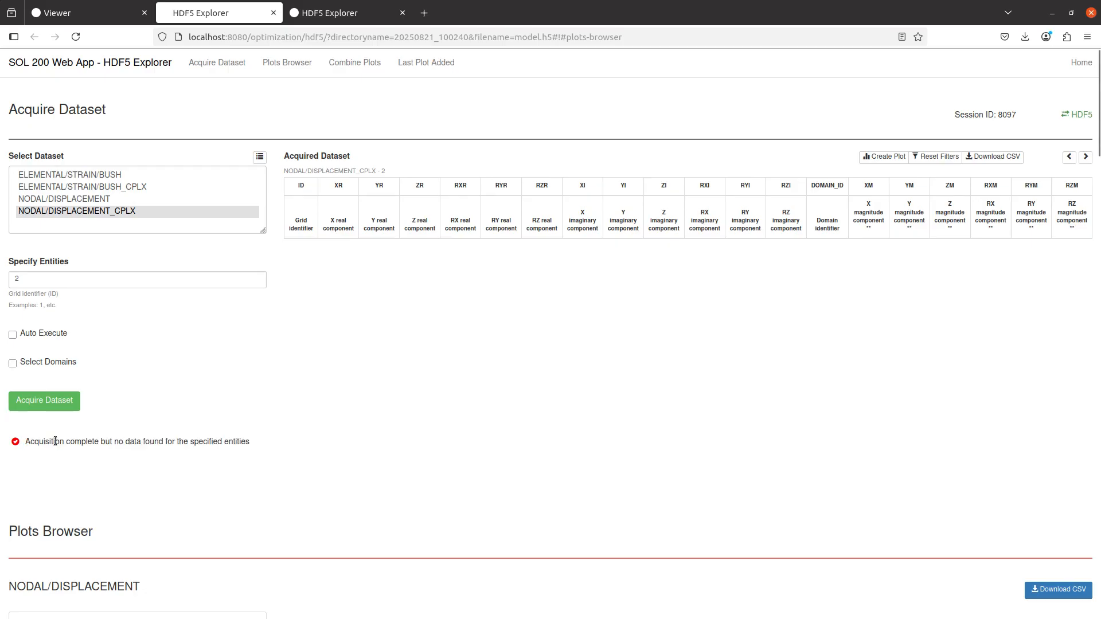
- Acquire the NODAL/DISPLACEMENT_CPLX dataset for grid 3 to check for data
{"action": "left_click", "coordinate": [46, 286]}
{"action": "key", "text": "ctrl+a"}
{"action": "type", "text": "3"}
{"action": "left_click", "coordinate": [79, 412]}
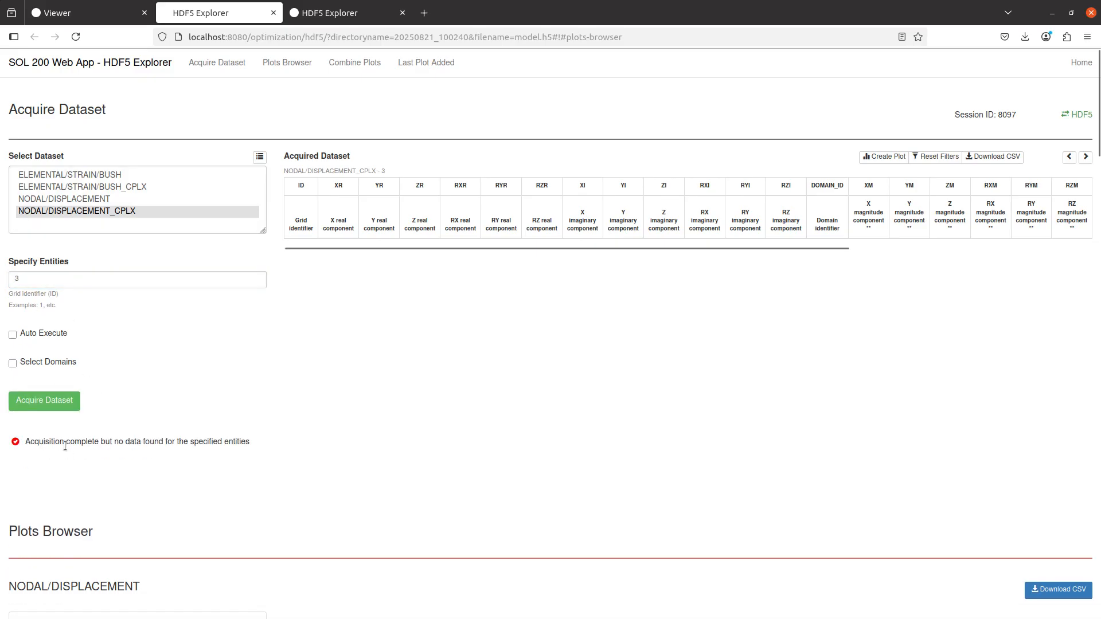
- Acquire the NODAL/DISPLACEMENT_CPLX dataset for grid 1 to check for data
{"action": "left_click_drag", "start_coordinate": [115, 293], "coordinate": [1, 261]}
{"action": "double_click", "coordinate": [30, 279]}
{"action": "type", "text": "1"}
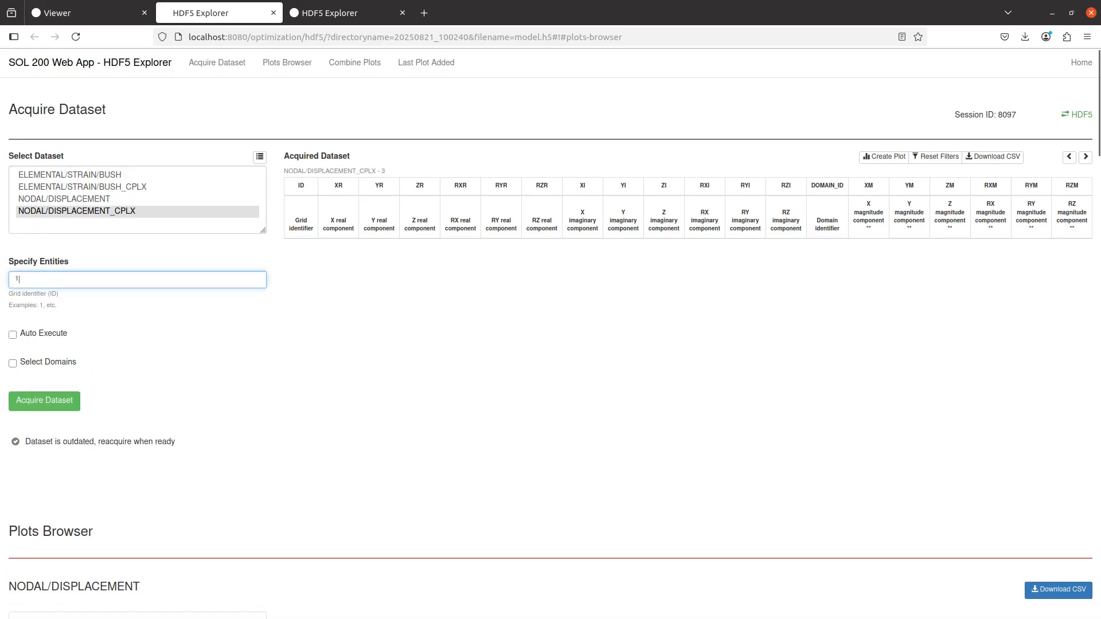
{"action": "left_click", "coordinate": [44, 400]}
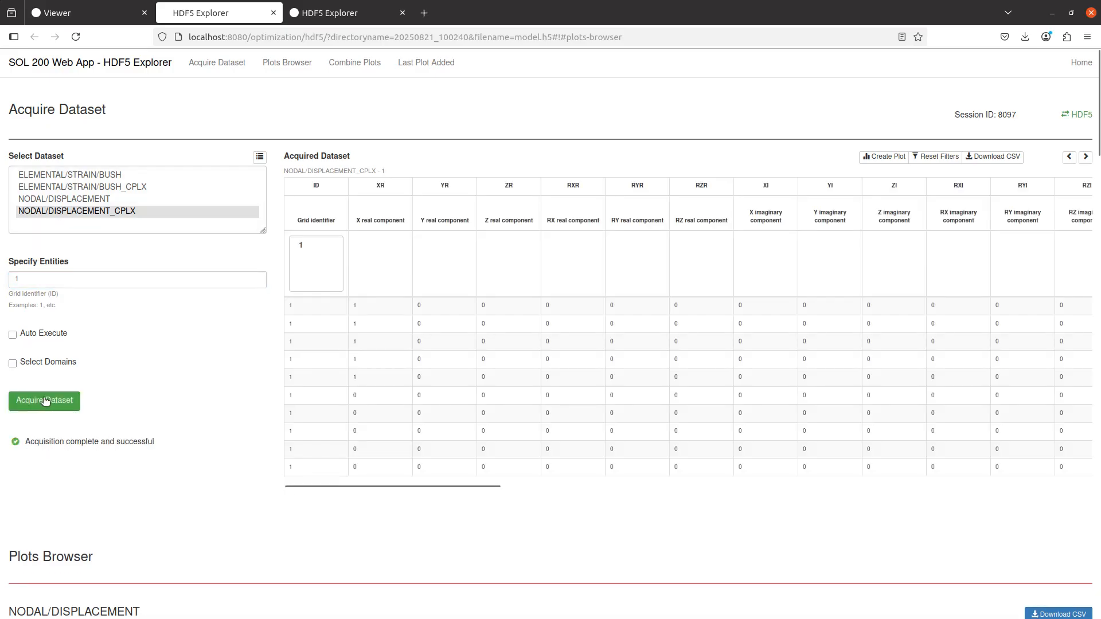
- Acquire the ELEMENTAL/STRAIN/BUSH dataset for element 2
{"action": "left_click", "coordinate": [85, 175]}
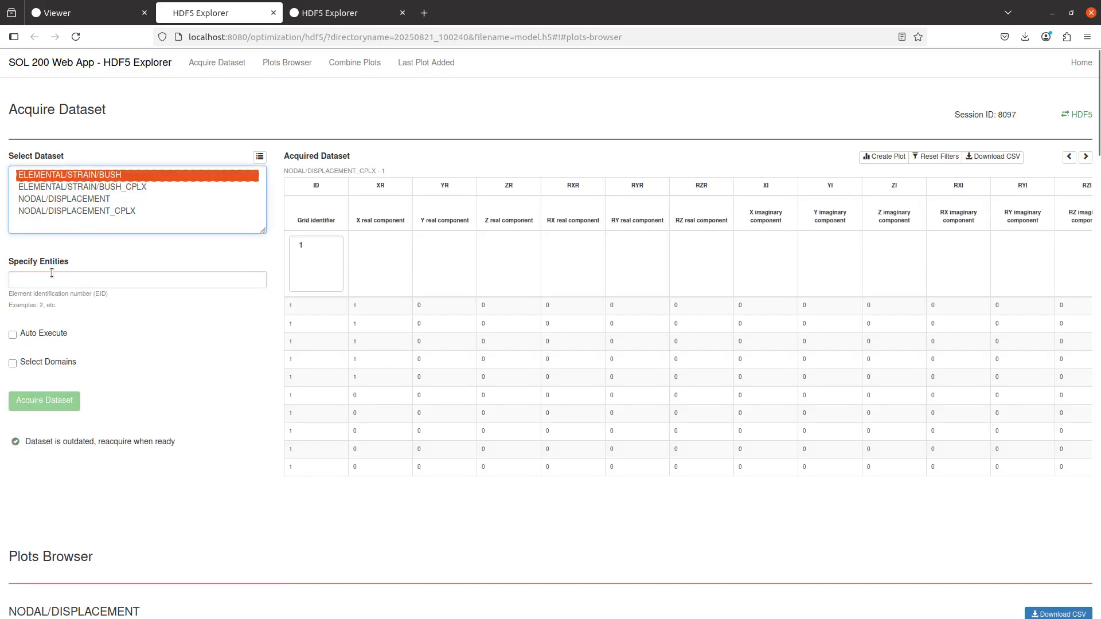
{"action": "left_click", "coordinate": [51, 277]}
{"action": "type", "text": "2"}
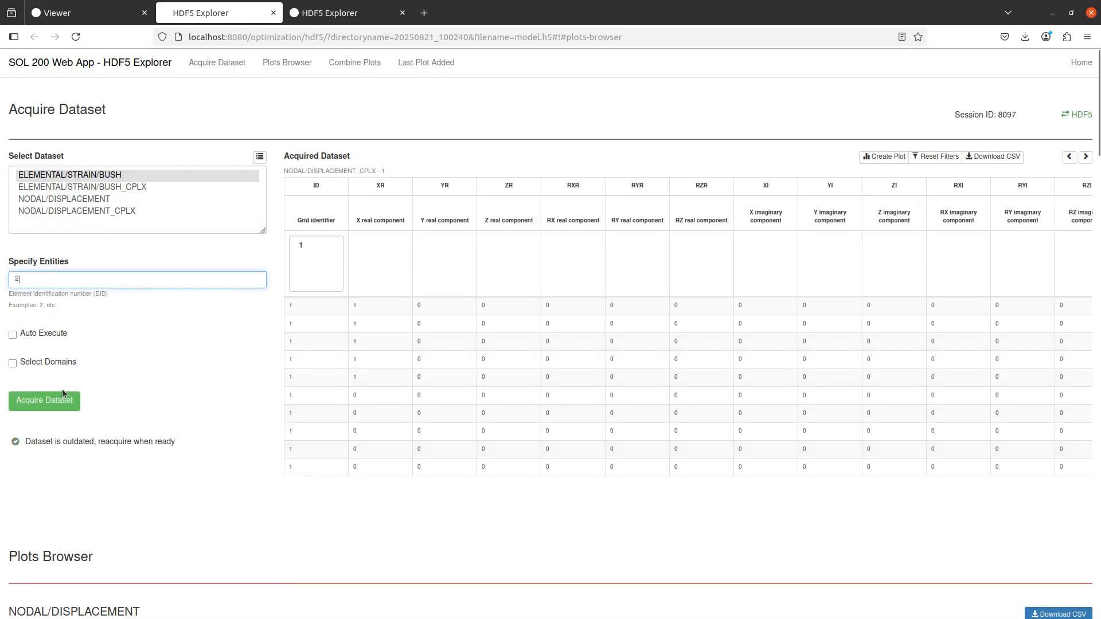
{"action": "left_click", "coordinate": [65, 395]}
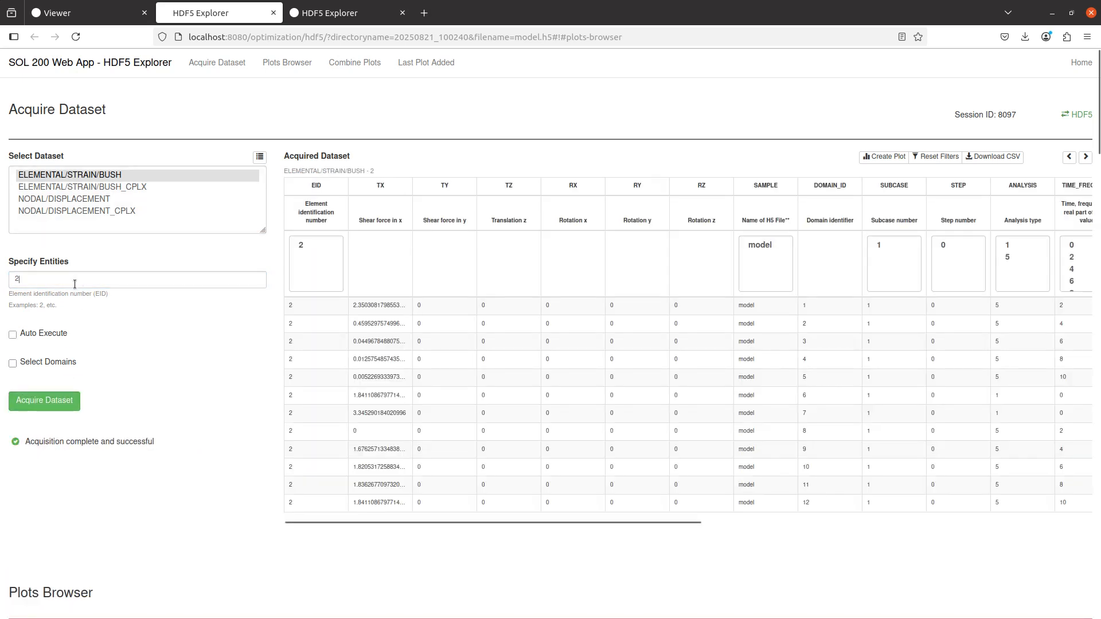
- Acquire the ELEMENTAL/STRAIN/BUSH dataset for elements 1 and 3 to check for data
{"action": "type", "text": "1"}
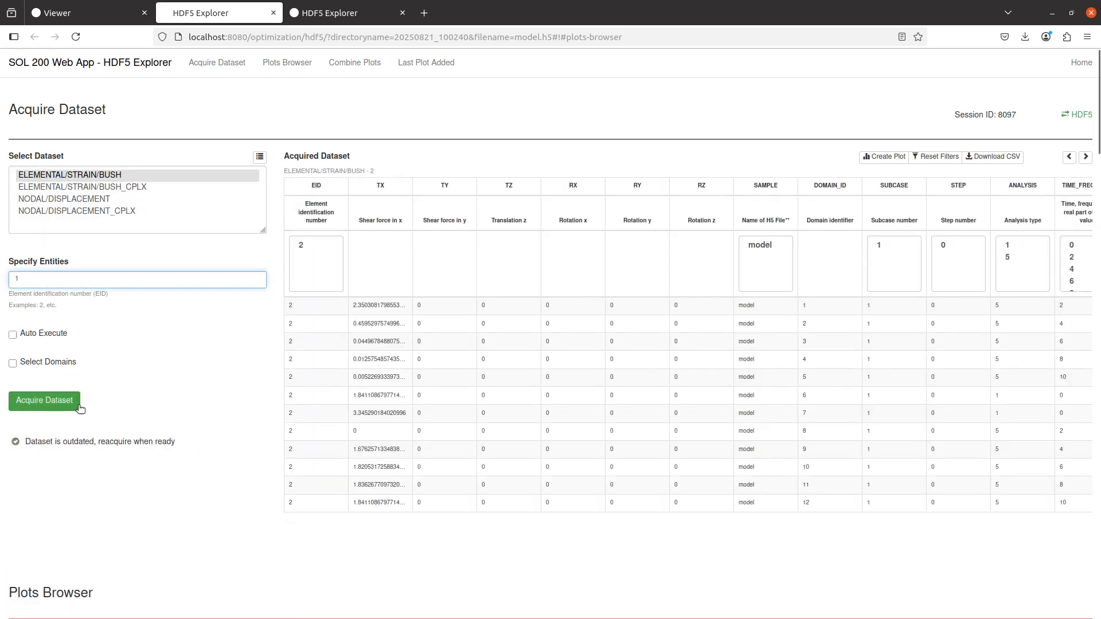
{"action": "type", "text": ", 3"}
{"action": "left_click", "coordinate": [78, 405]}
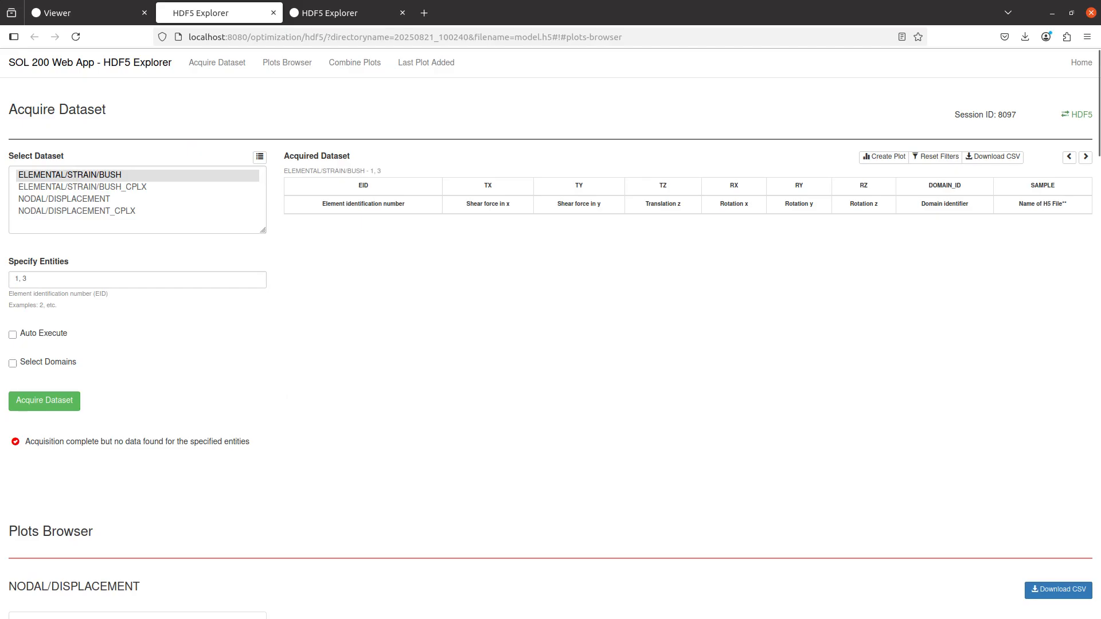
- Switch to Notepad++ and bring up the "new 6" notes summarizing the SOL 108 entries and case control commands
{"action": "left_click_drag", "start_coordinate": [1100, 178], "coordinate": [189, 5]}
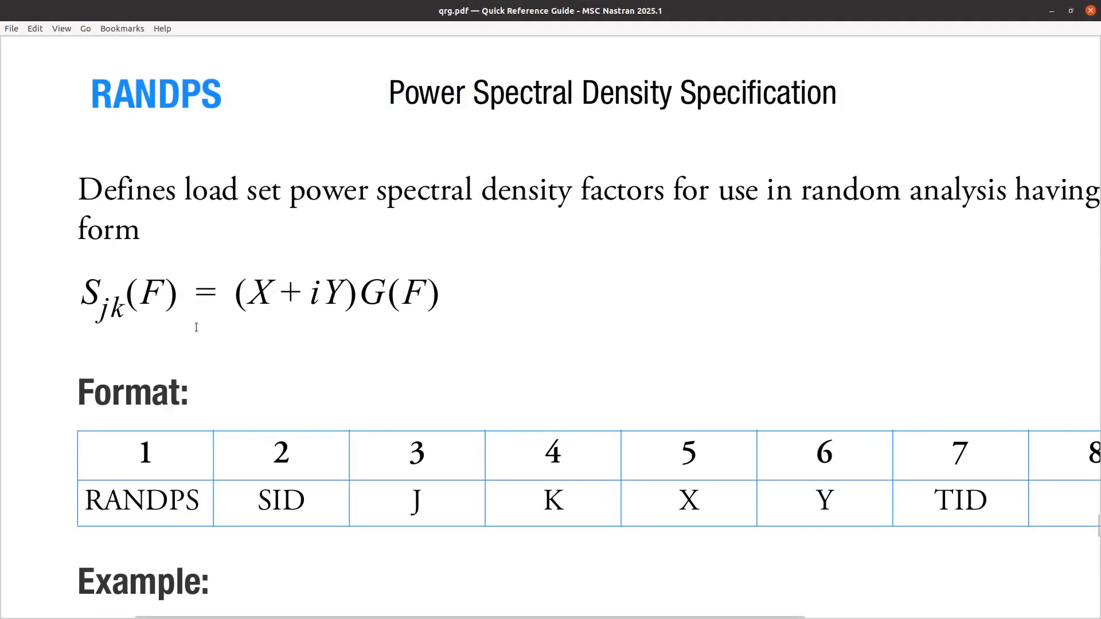
{"action": "left_click_drag", "start_coordinate": [1100, 218], "coordinate": [192, 3]}
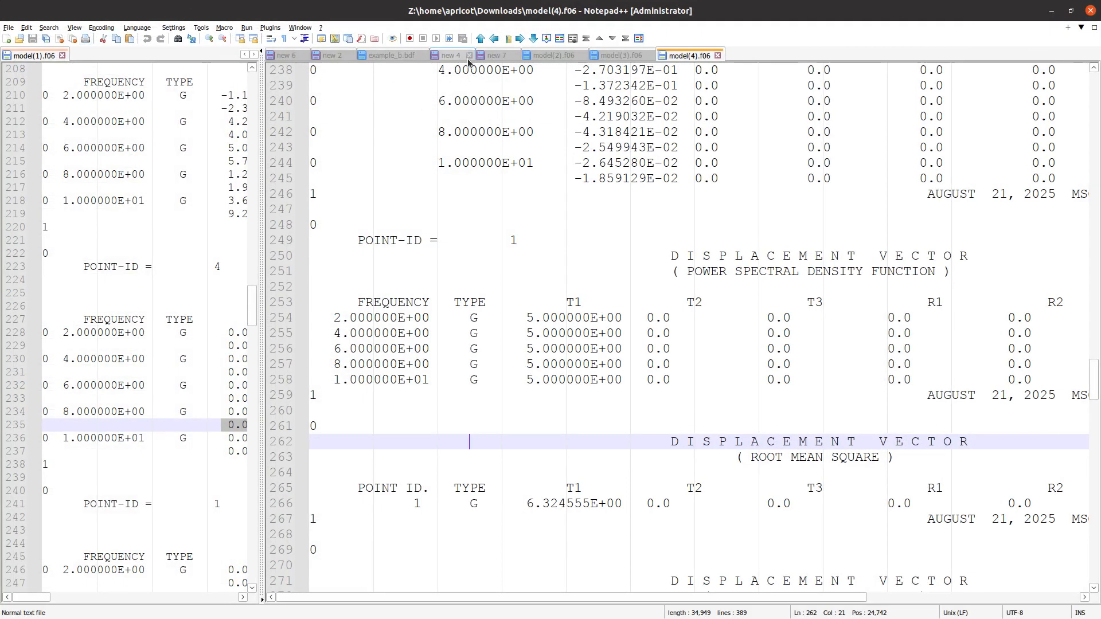
{"action": "left_click", "coordinate": [496, 56]}
{"action": "left_click", "coordinate": [444, 58]}
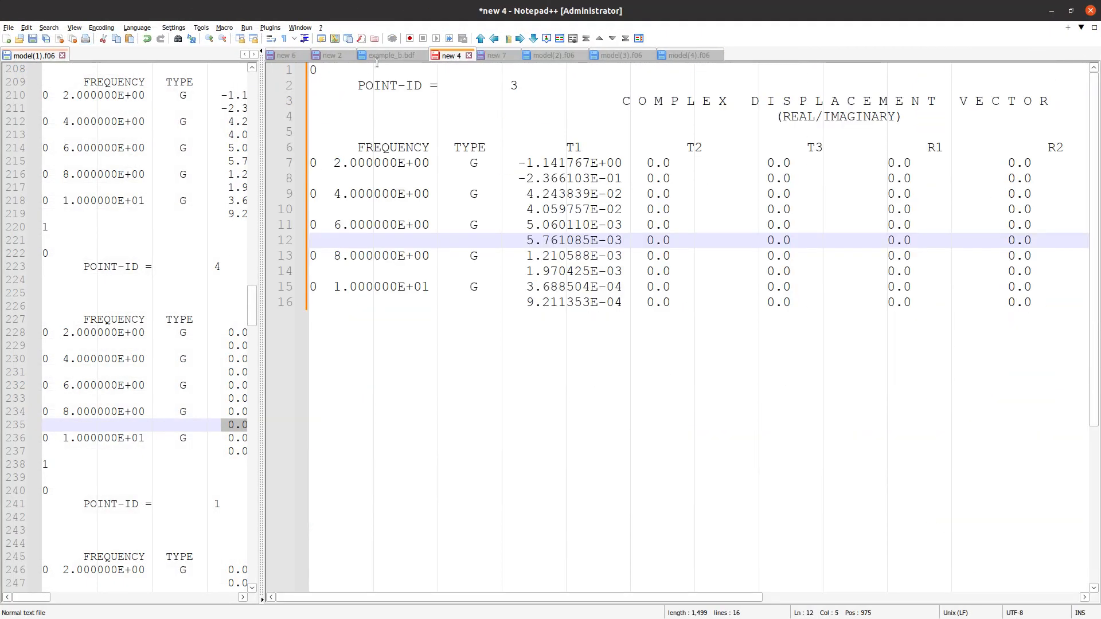
{"action": "left_click", "coordinate": [331, 56]}
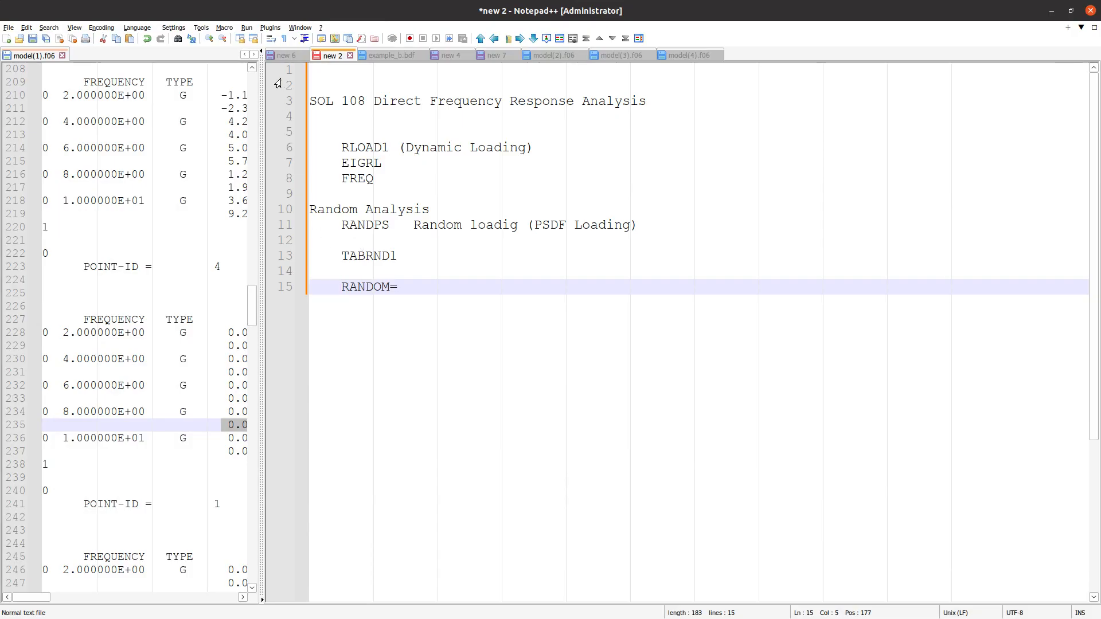
{"action": "left_click", "coordinate": [284, 56]}
- Show the SOL 101 Linear Statics summary in "new 5" beside the SOL 108 notes for comparison
{"action": "left_click_drag", "start_coordinate": [258, 128], "coordinate": [604, 128]}
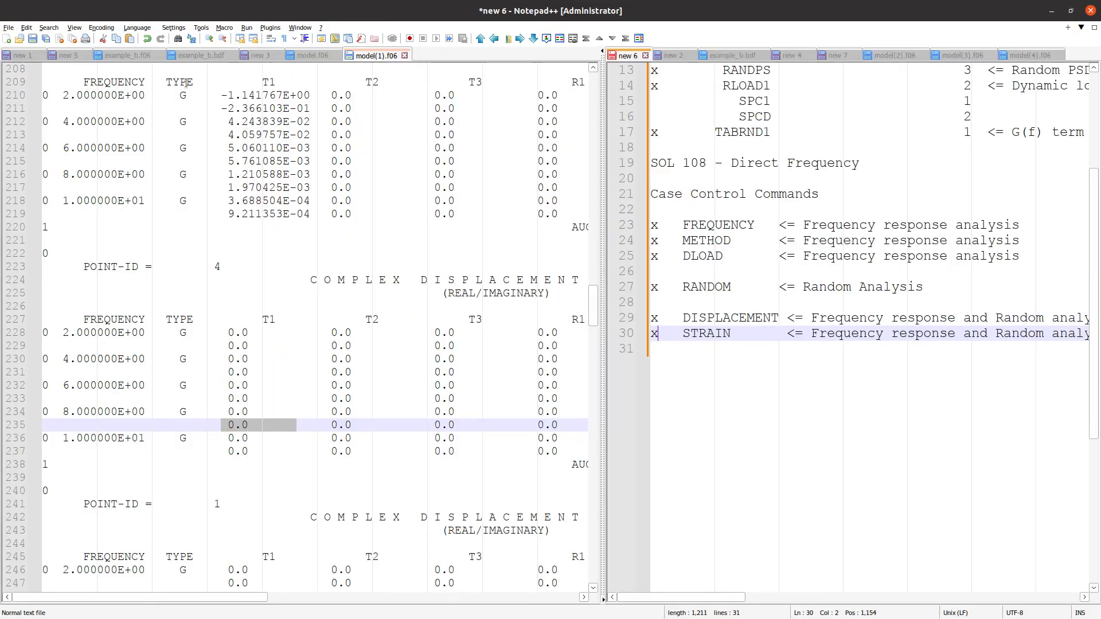
{"action": "left_click", "coordinate": [260, 55]}
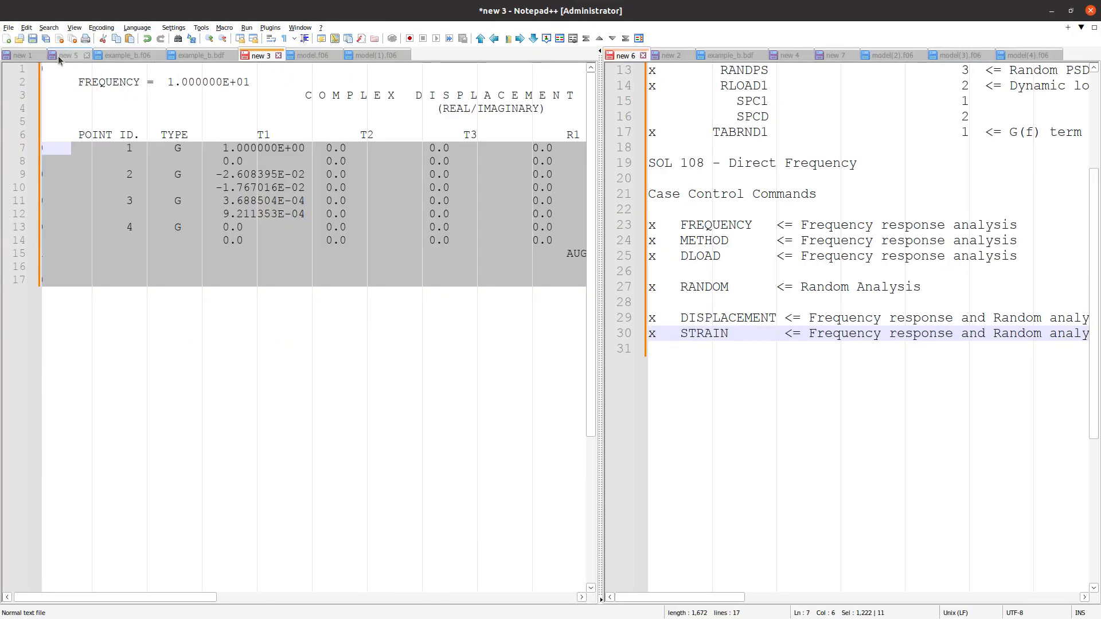
{"action": "left_click", "coordinate": [60, 56]}
{"action": "scroll", "coordinate": [141, 206], "scroll_direction": "up", "scroll_amount": 5}
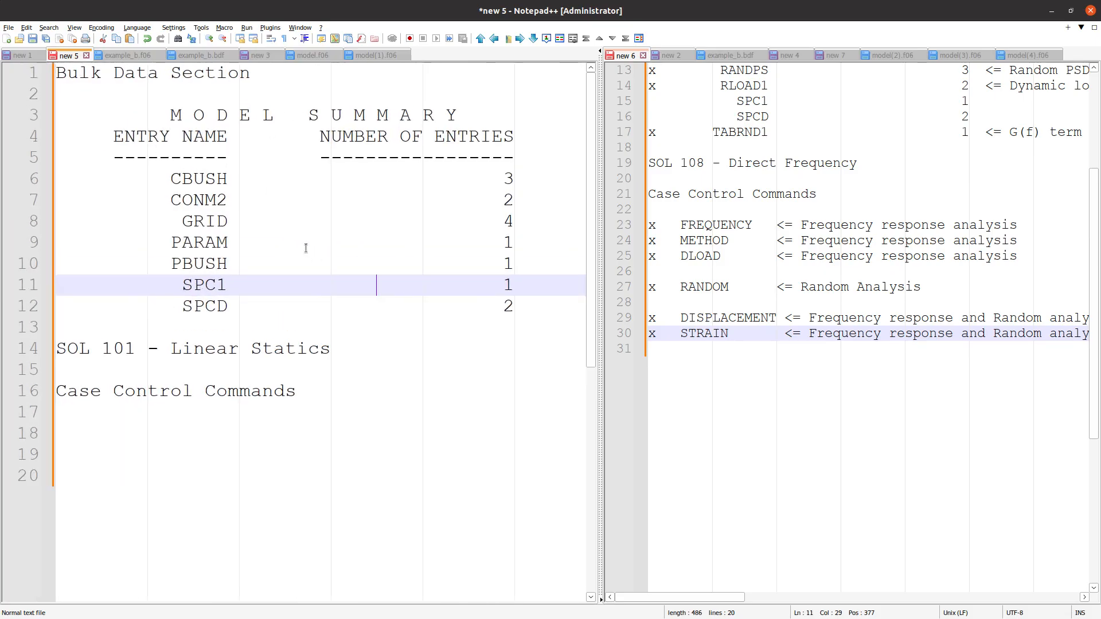
{"action": "left_click", "coordinate": [353, 451]}
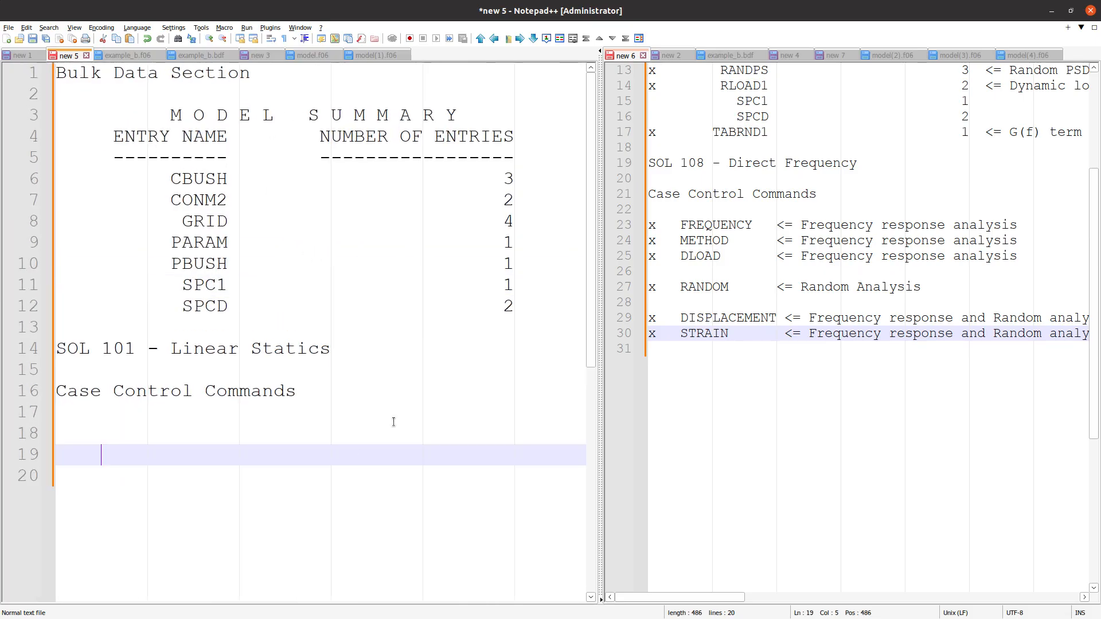
- Examine the frequency response items in the SOL 108 notes: EIGRL, FREQ and RLOAD1 with the FREQUENCY, METHOD and DLOAD commands
{"action": "left_click_drag", "start_coordinate": [601, 324], "coordinate": [261, 324]}
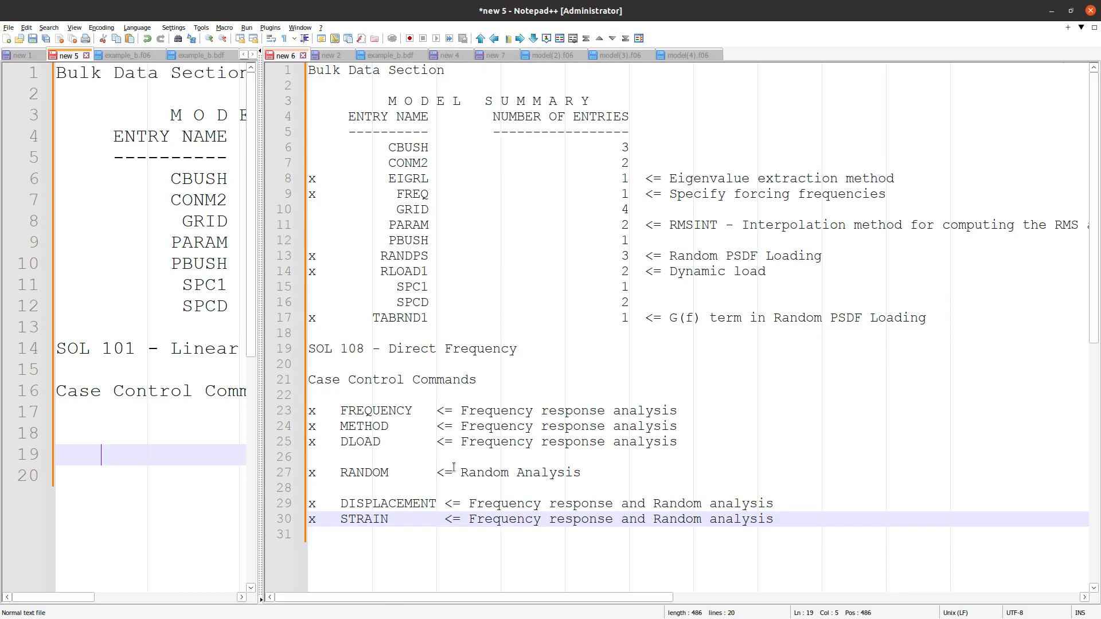
{"action": "double_click", "coordinate": [409, 179]}
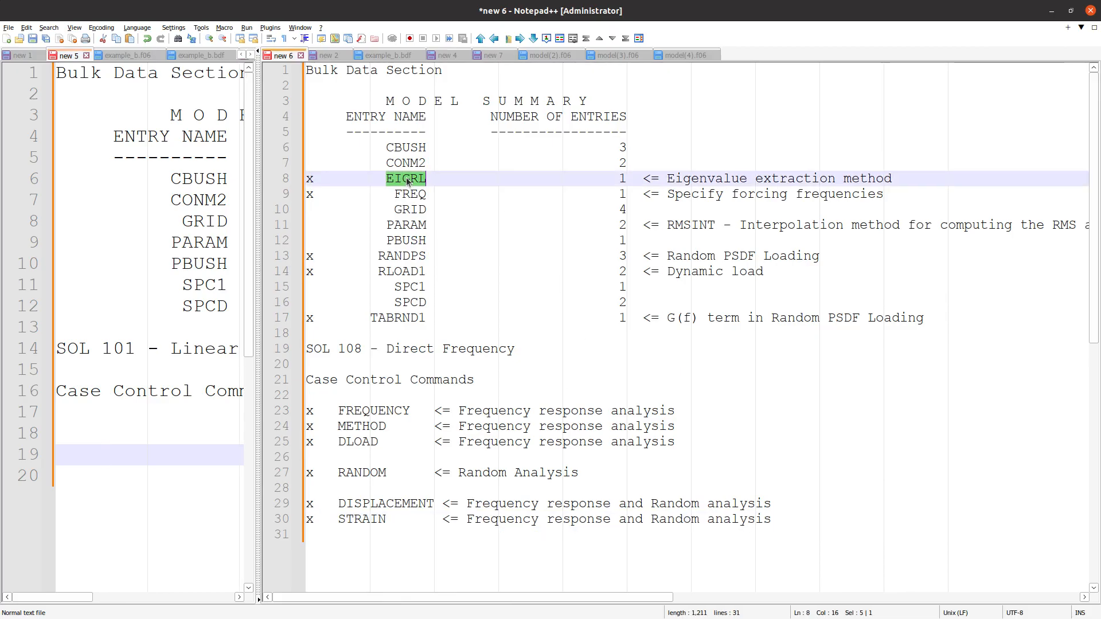
{"action": "left_click", "coordinate": [397, 196]}
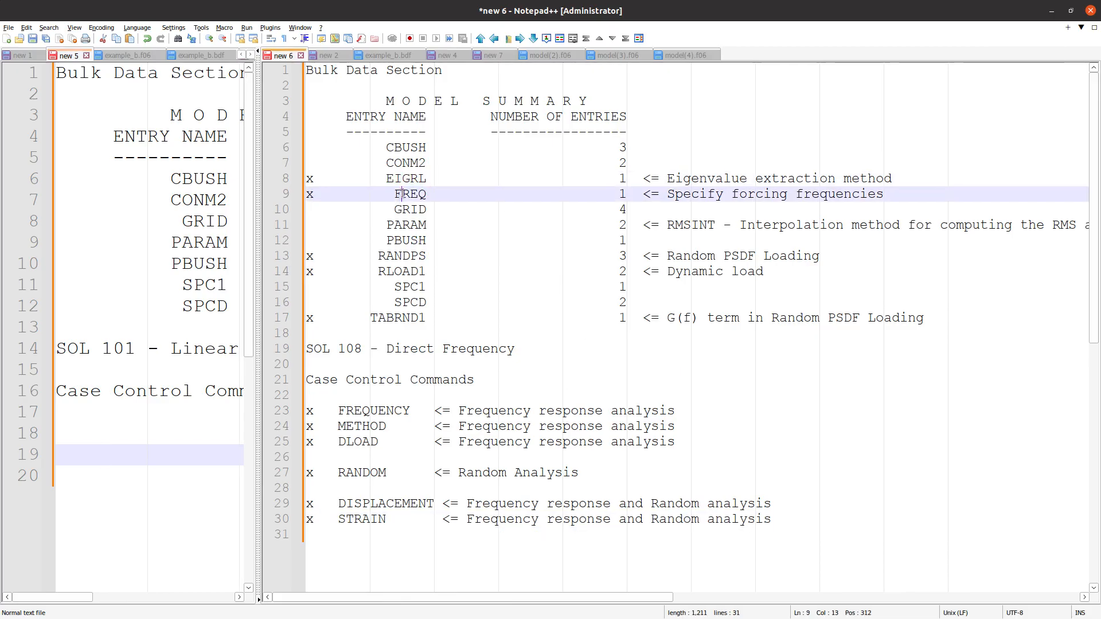
{"action": "scroll", "coordinate": [407, 494], "scroll_direction": "down", "scroll_amount": 2}
{"action": "double_click", "coordinate": [368, 320]}
{"action": "double_click", "coordinate": [368, 333]}
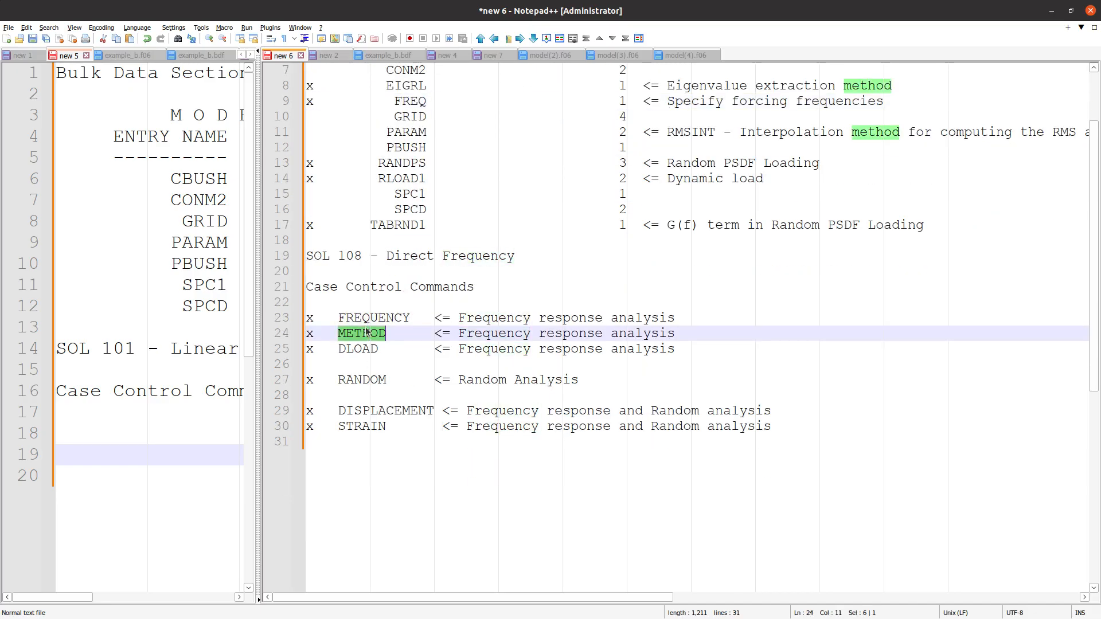
{"action": "scroll", "coordinate": [360, 359], "scroll_direction": "up", "scroll_amount": 2}
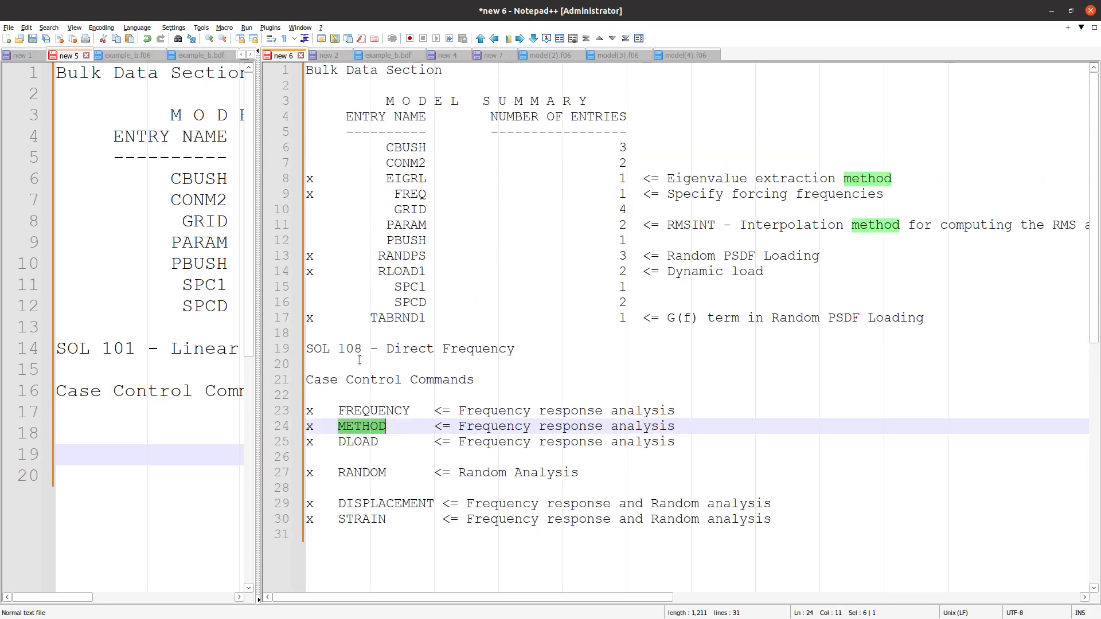
{"action": "triple_click", "coordinate": [400, 273]}
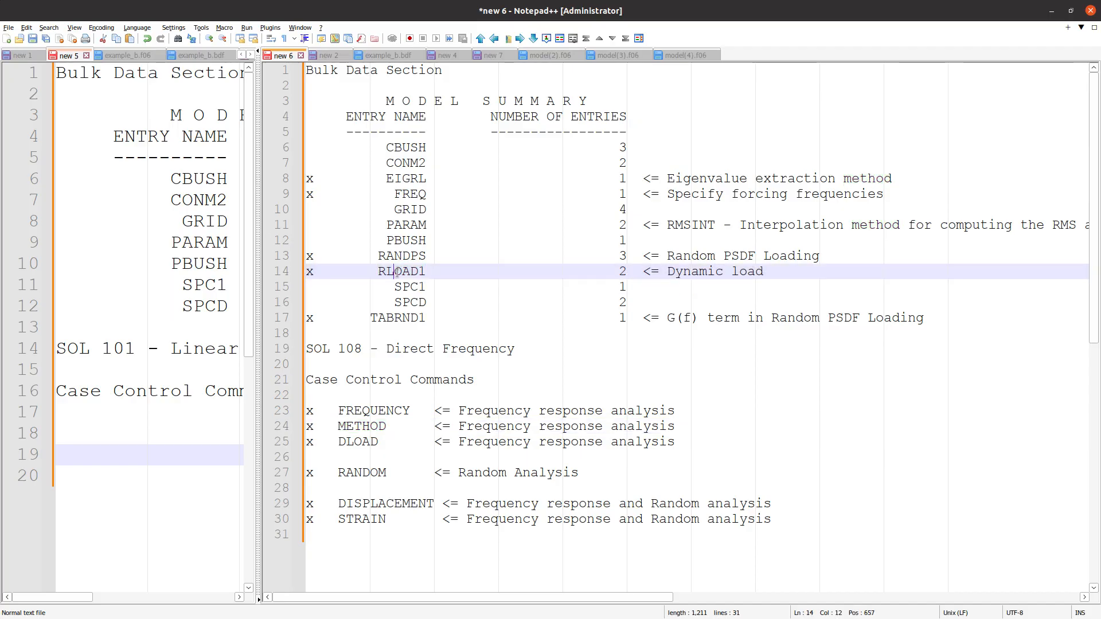
{"action": "left_click", "coordinate": [362, 443]}
{"action": "triple_click", "coordinate": [363, 442]}
{"action": "scroll", "coordinate": [363, 438], "scroll_direction": "down", "scroll_amount": 1}
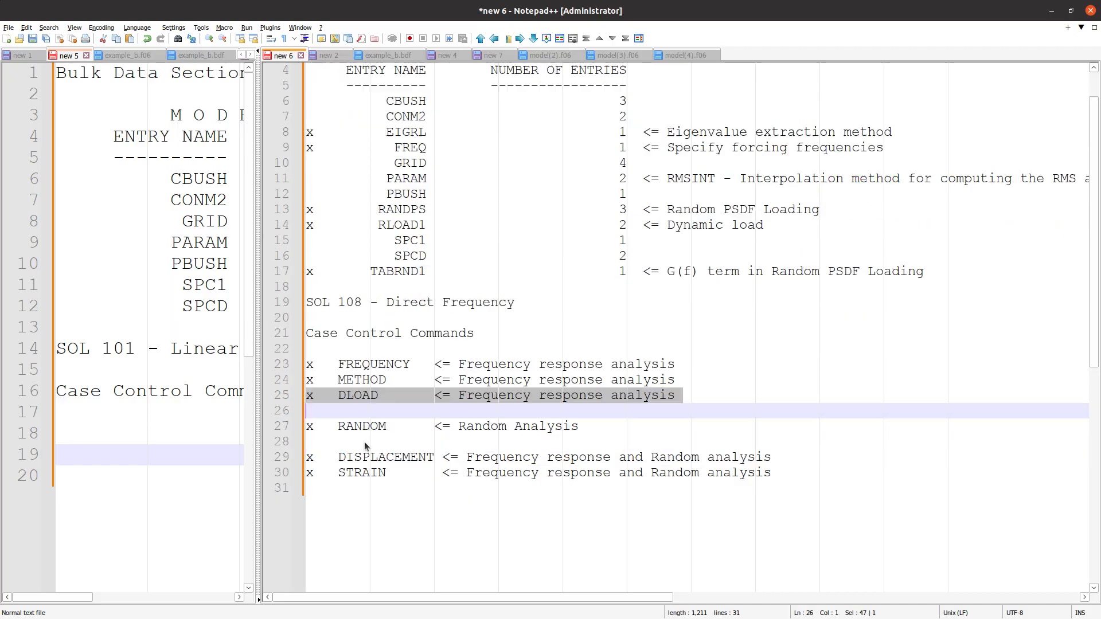
{"action": "left_click_drag", "start_coordinate": [365, 409], "coordinate": [273, 375]}
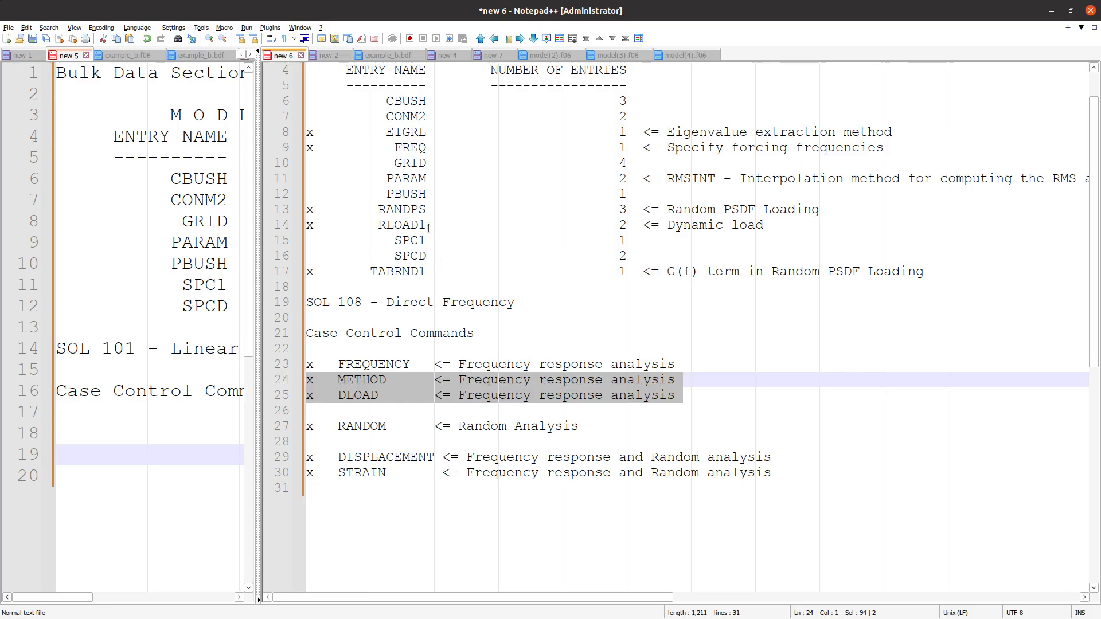
- Examine the random analysis items in the SOL 108 notes: RANDPS and TABRND1 entries with the RANDOM, DISPLACEMENT and STRAIN commands
{"action": "triple_click", "coordinate": [417, 210]}
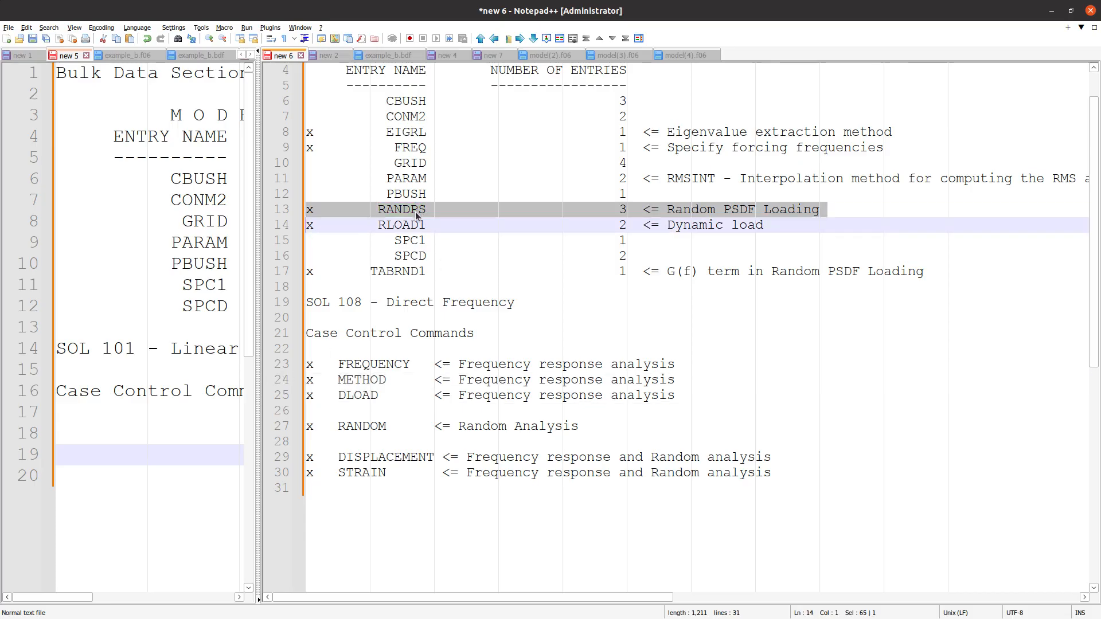
{"action": "double_click", "coordinate": [417, 215]}
{"action": "triple_click", "coordinate": [395, 272]}
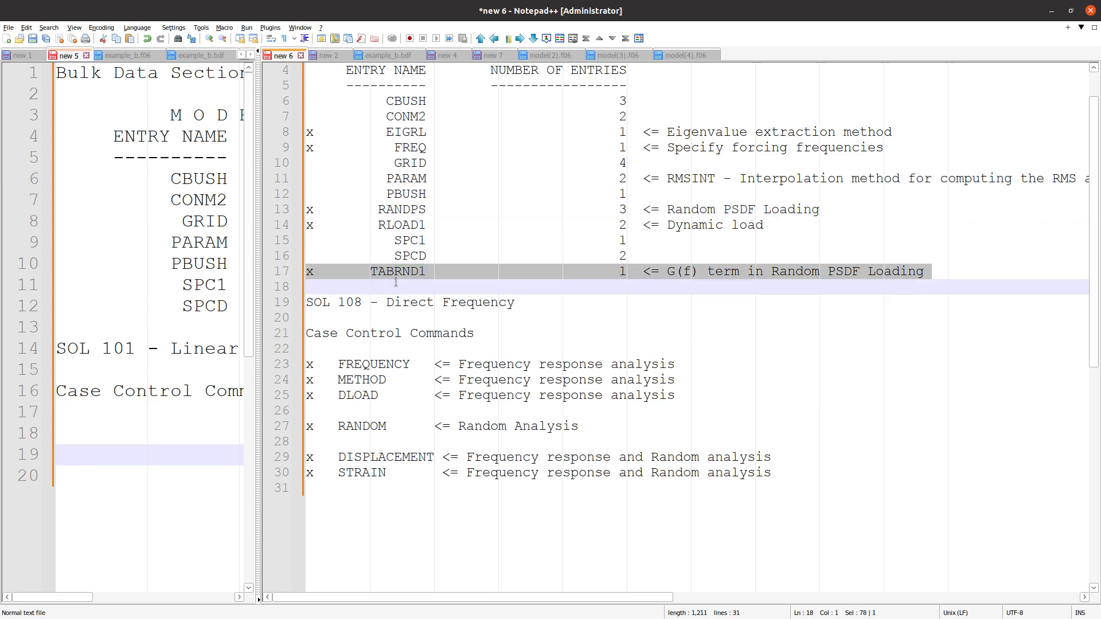
{"action": "double_click", "coordinate": [415, 210]}
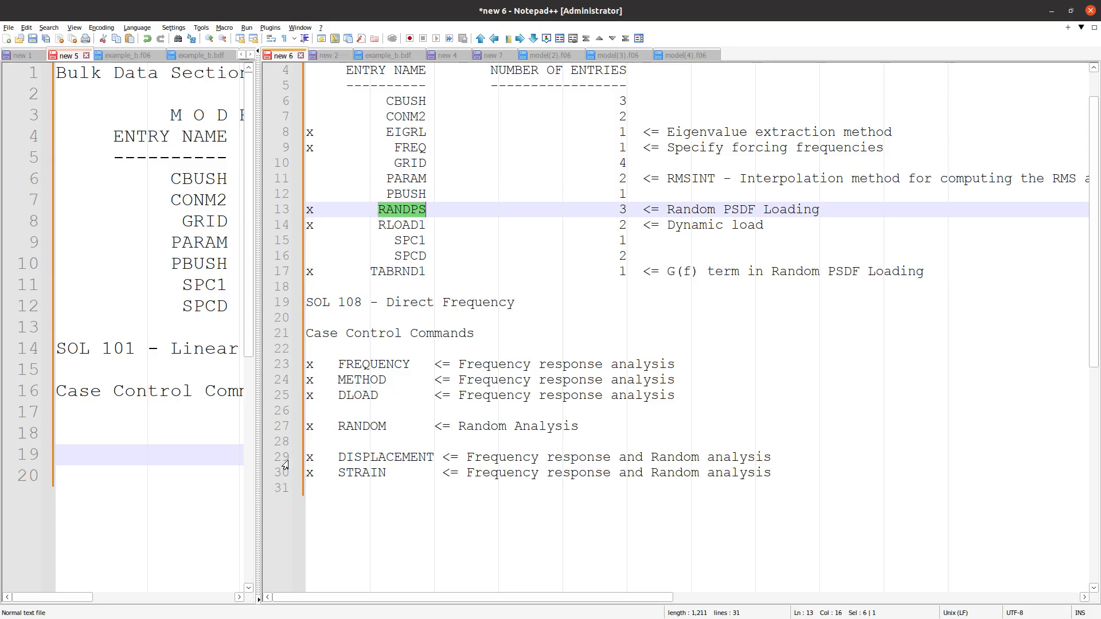
{"action": "triple_click", "coordinate": [332, 430]}
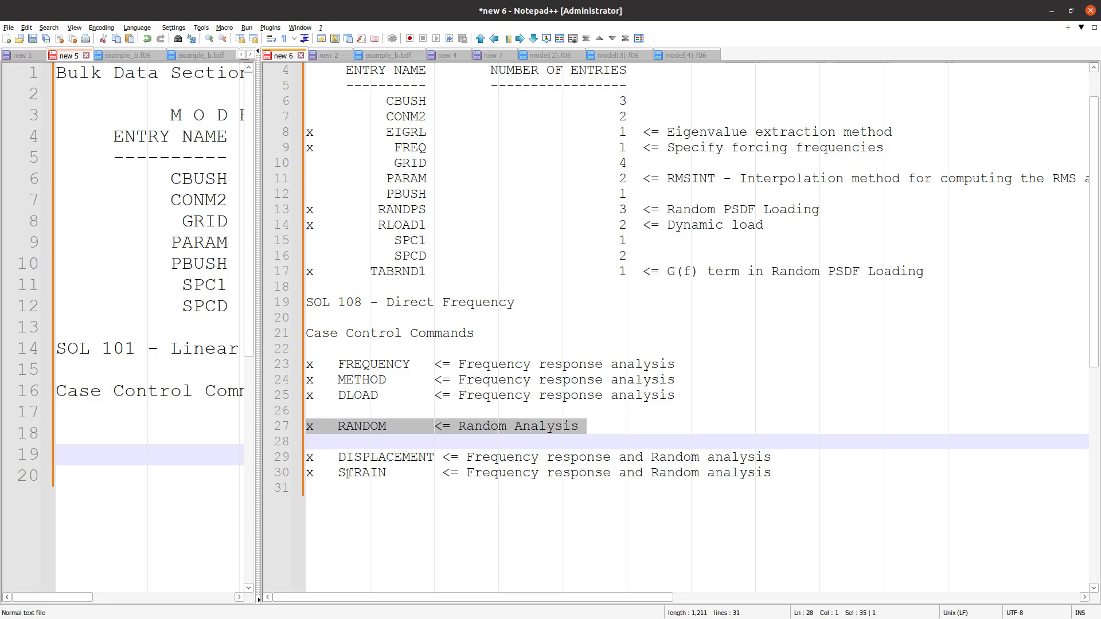
{"action": "left_click_drag", "start_coordinate": [347, 498], "coordinate": [277, 459]}
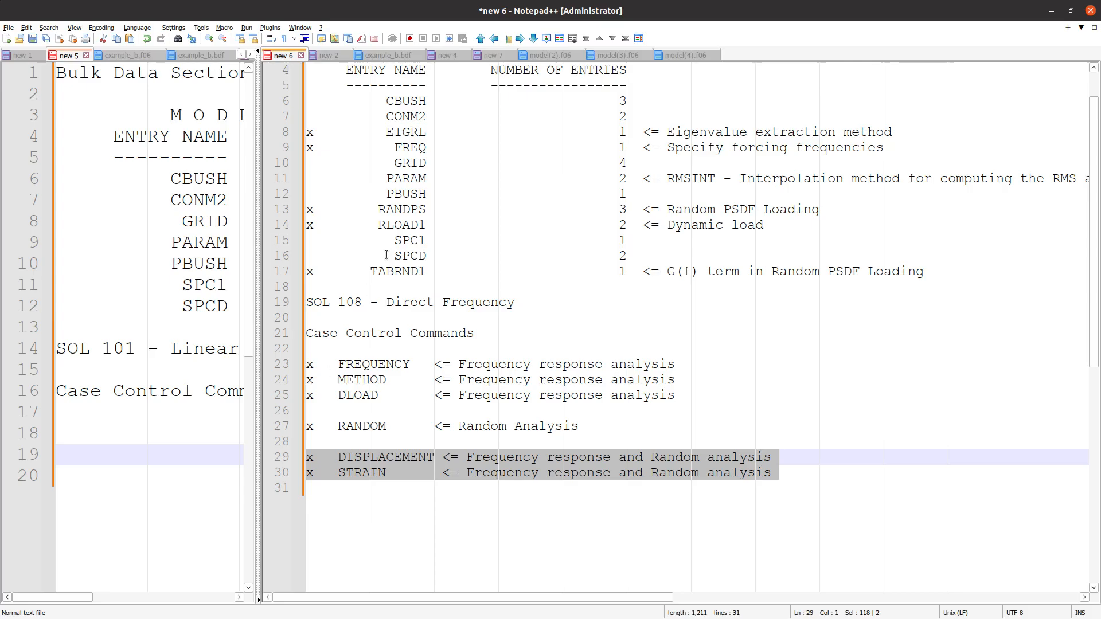
- Show model(4).f06 and view the complex strain results for the bush elements
{"action": "left_click", "coordinate": [708, 57]}
{"action": "scroll", "coordinate": [490, 417], "scroll_direction": "up", "scroll_amount": 9}
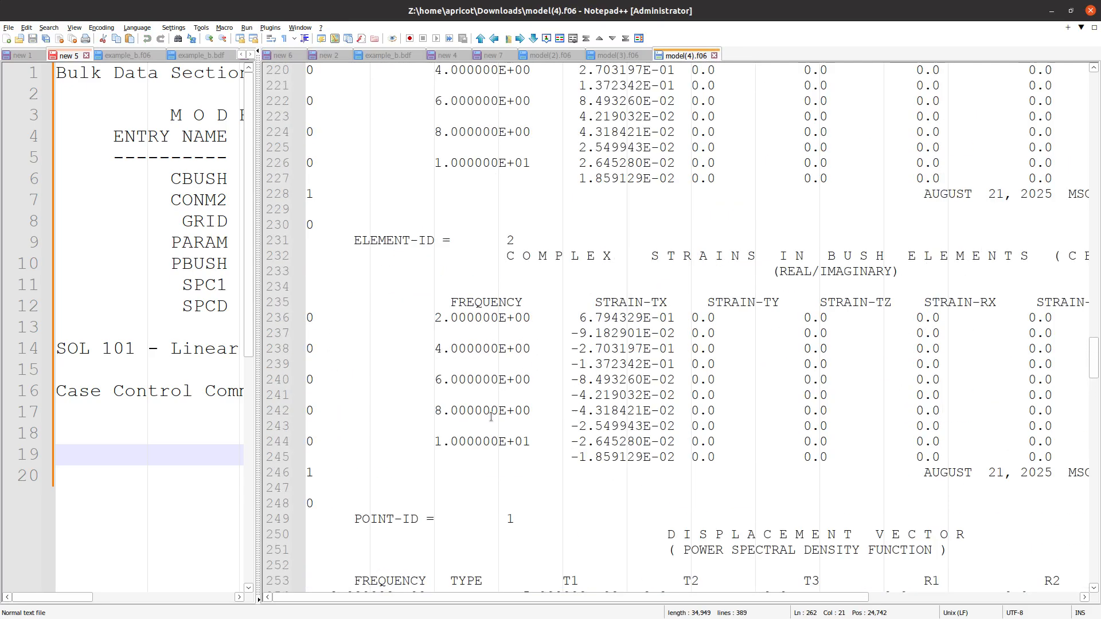
{"action": "scroll", "coordinate": [497, 405], "scroll_direction": "down", "scroll_amount": 2}
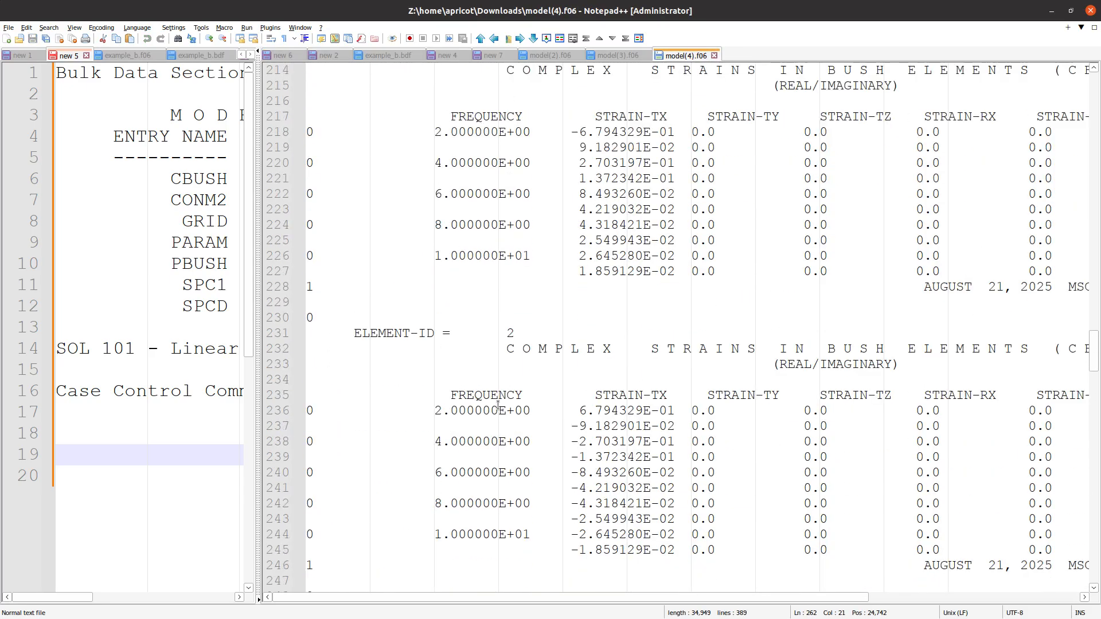
- Switch to the HDF5 Explorer session in the browser and review its existing ELEMENTAL/STRAIN/BUSH plots
{"action": "left_click", "coordinate": [1051, 11]}
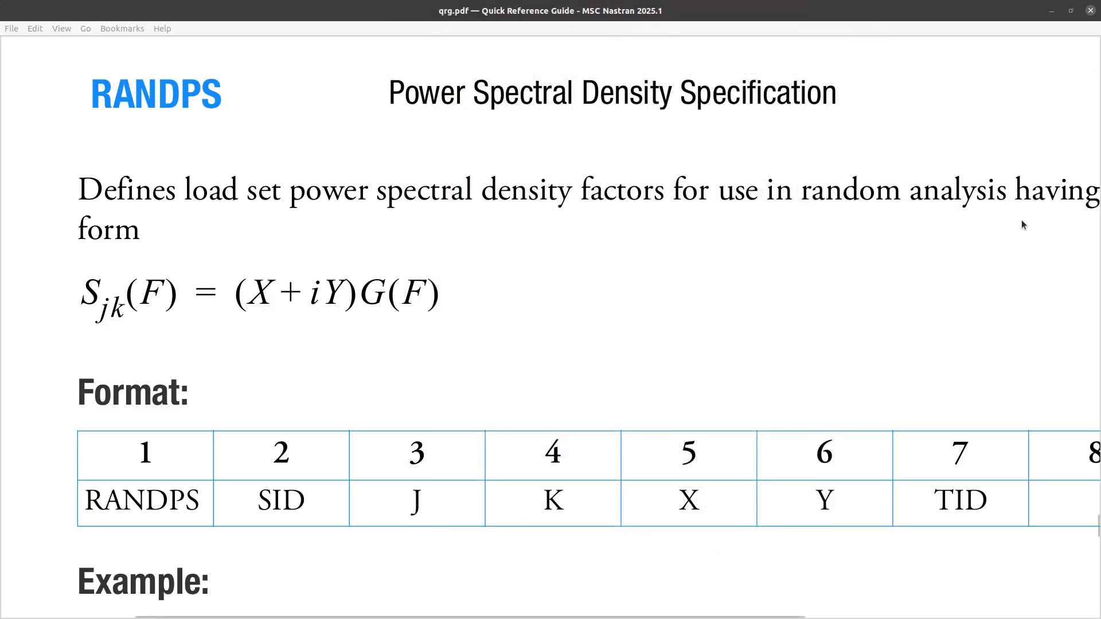
{"action": "key", "text": "alt+Tab"}
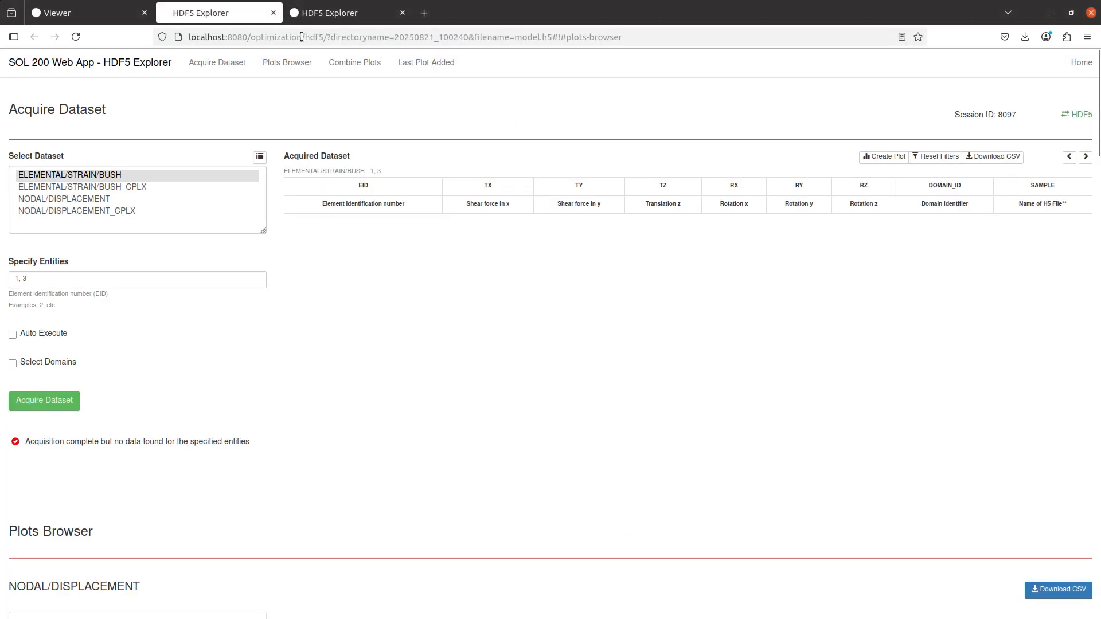
{"action": "left_click", "coordinate": [311, 20]}
{"action": "scroll", "coordinate": [323, 437], "scroll_direction": "down", "scroll_amount": 2}
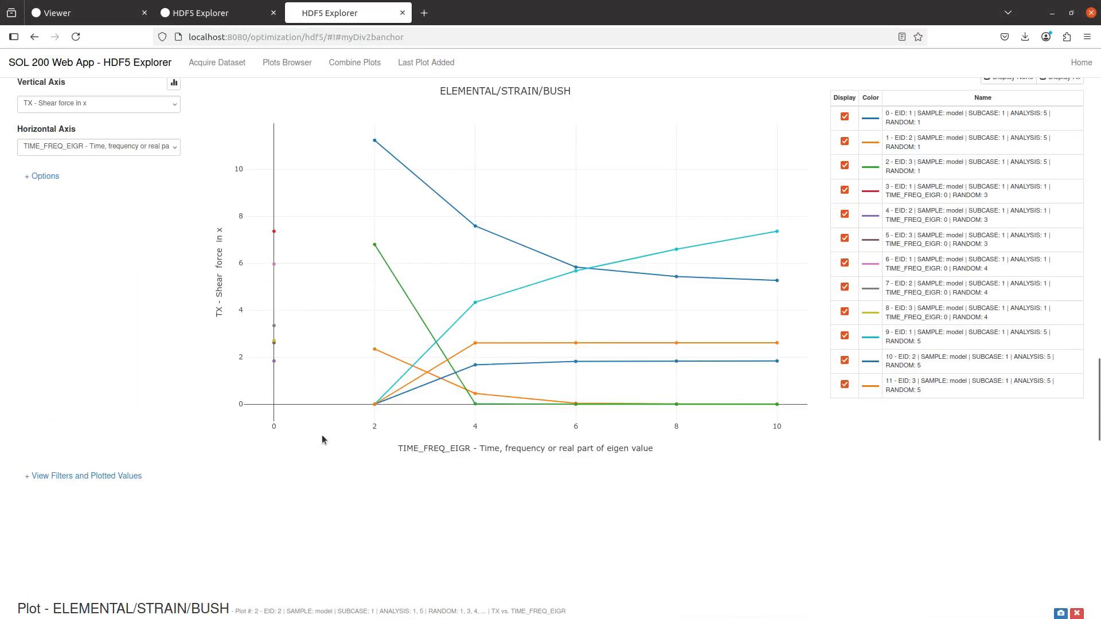
{"action": "scroll", "coordinate": [322, 435], "scroll_direction": "down", "scroll_amount": 10}
{"action": "scroll", "coordinate": [264, 593], "scroll_direction": "up", "scroll_amount": 7}
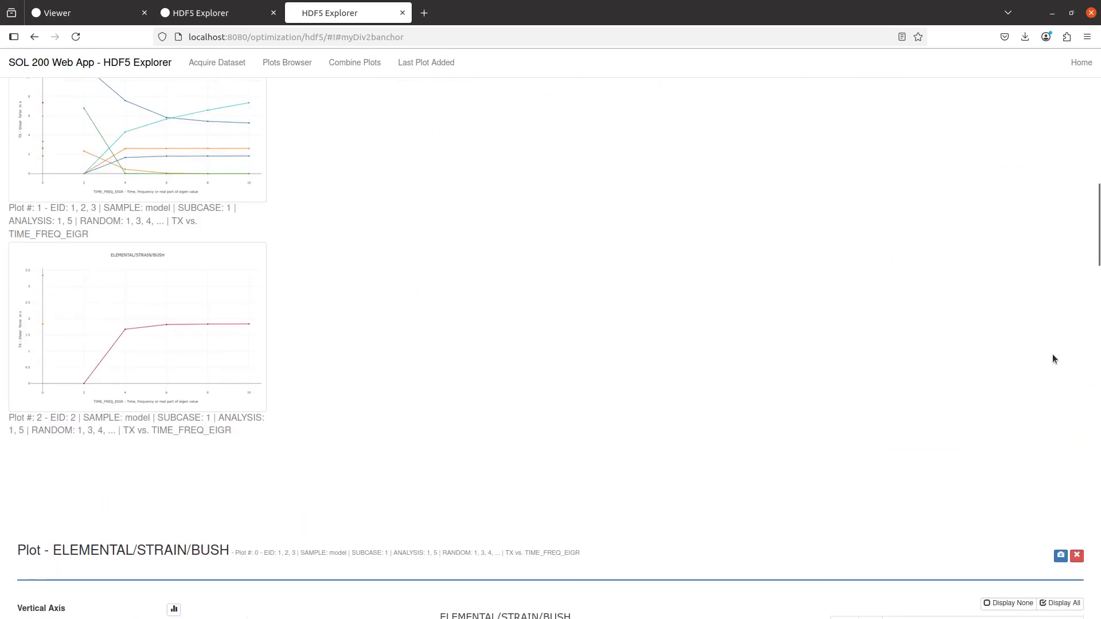
- Switch to the Random Vibration Analysis Theory for MSC Nastran PDF, showing the strain power spectral density results on page 17
{"action": "key", "text": "alt+Tab"}
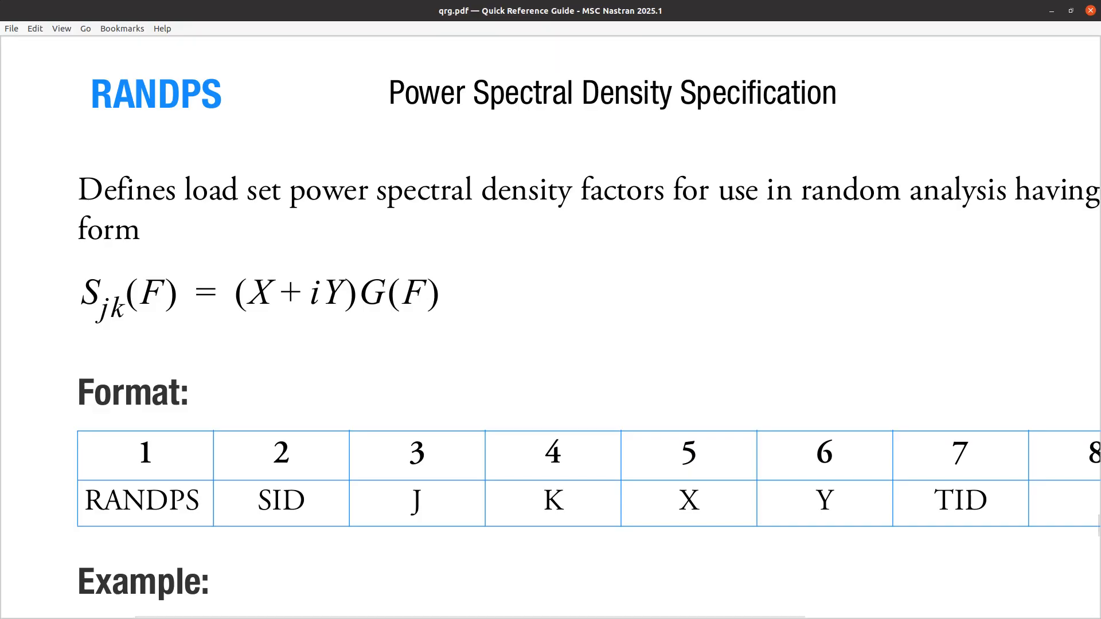
{"action": "key", "text": "alt+Tab"}
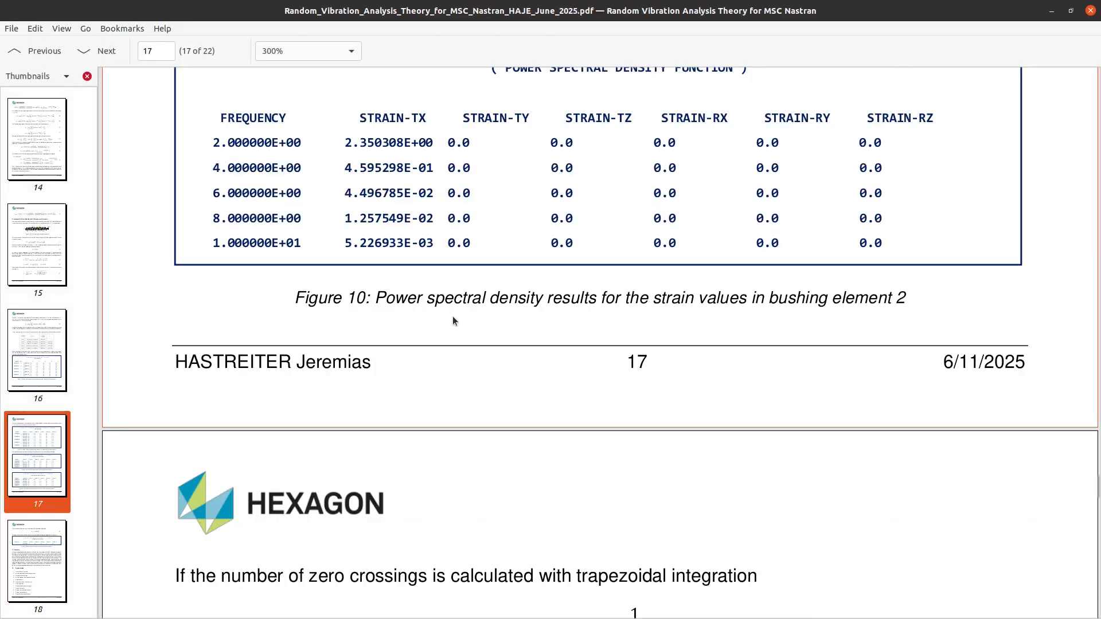